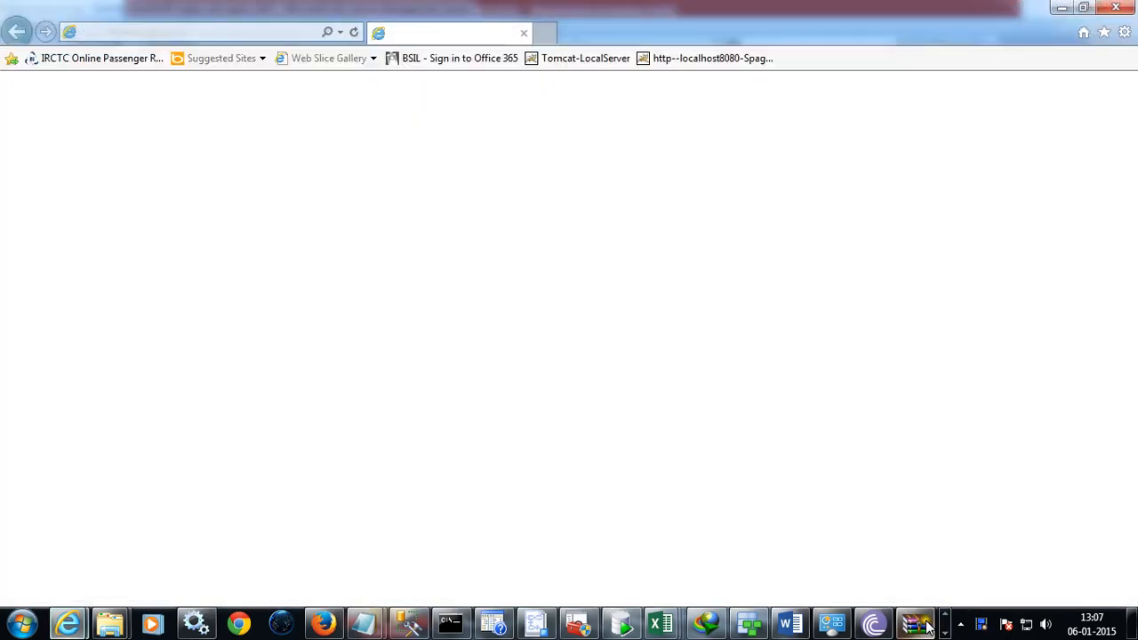
Close the WinRAR and BitTorrent windows and switch to the Lookup Transformation Editor in Visual Studio.
right_click(916, 625)
click(933, 578)
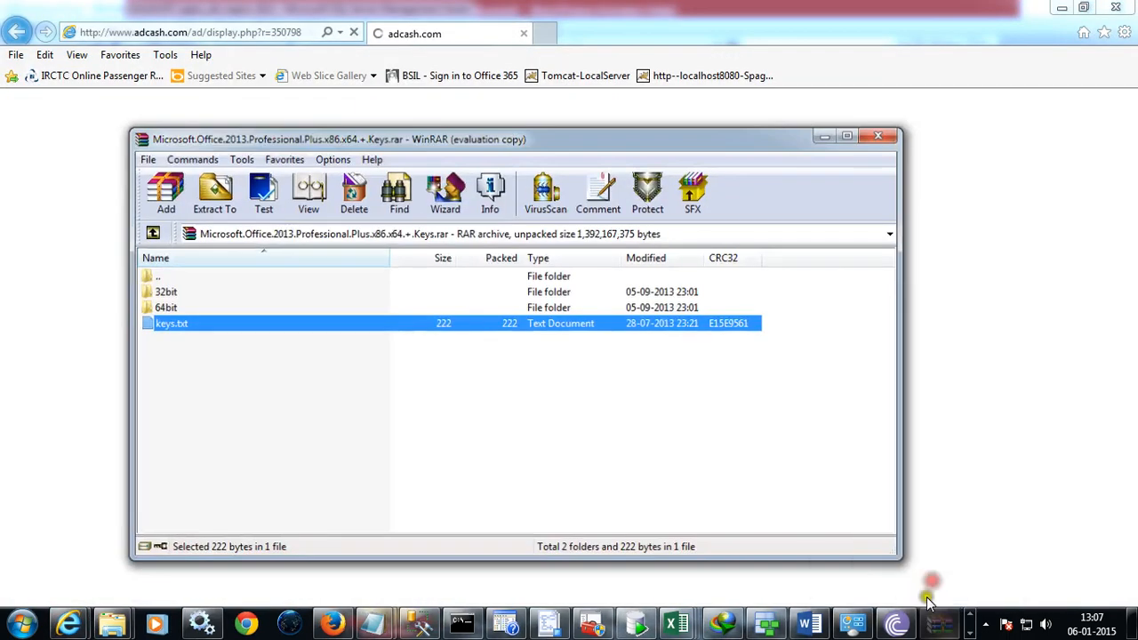
right_click(913, 625)
right_click(876, 627)
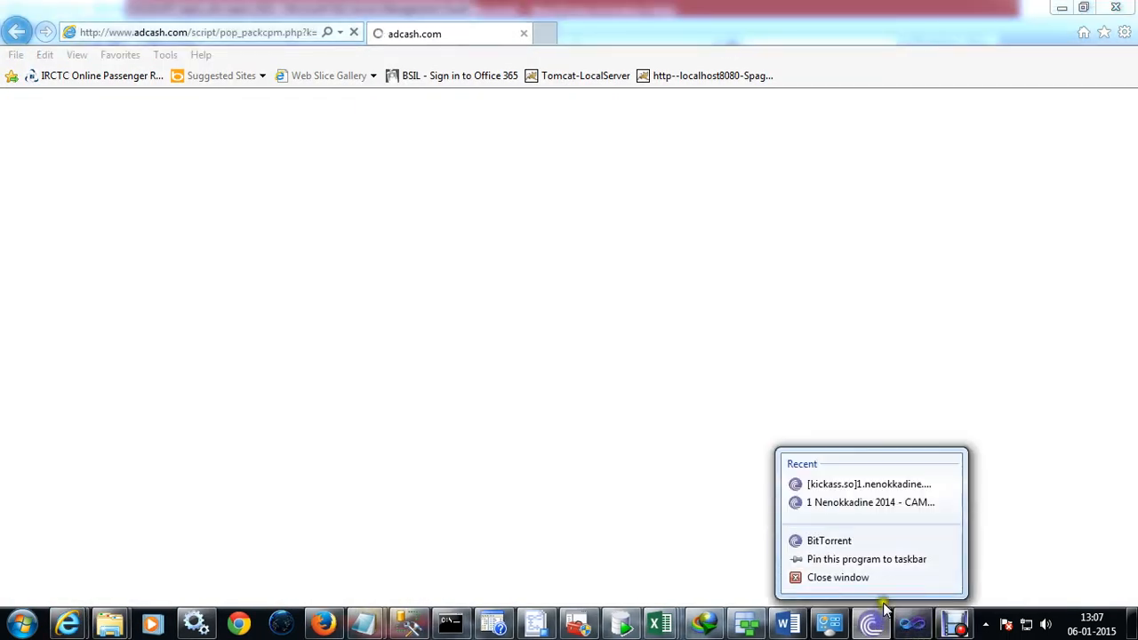
click(882, 578)
click(916, 629)
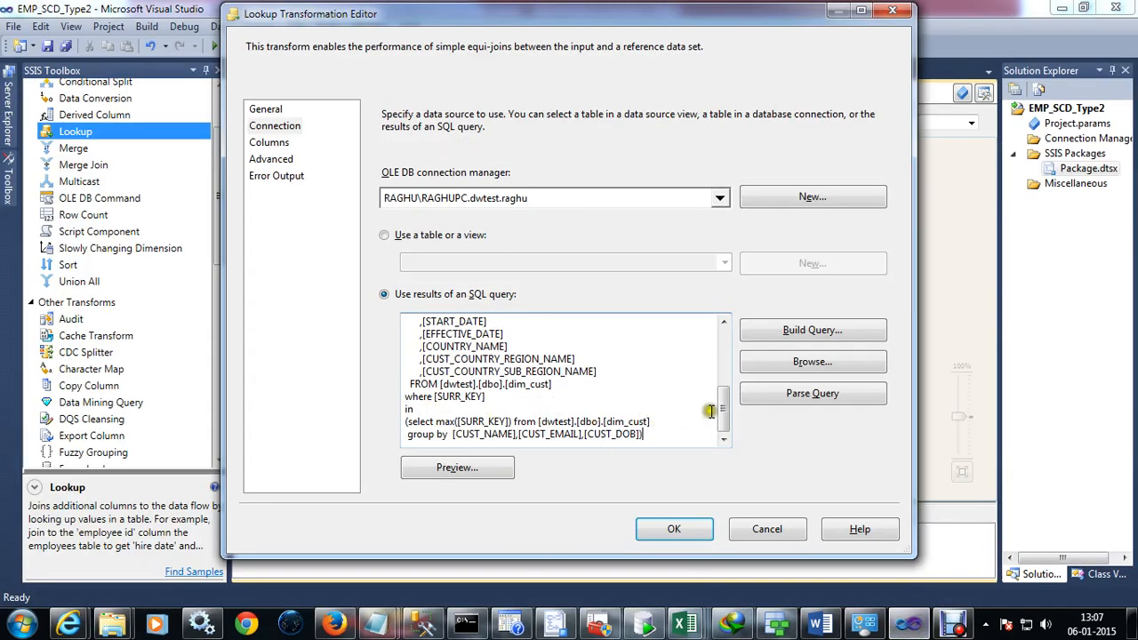
Review the subquery selecting the maximum SURR_KEY from dim_cust, grouped by CUST_NAME, CUST_EMAIL and CUST_DOB, in the lookup's SQL query.
mouse_move(722, 402)
mouse_down()
mouse_move(725, 346)
mouse_move(725, 418)
mouse_up()
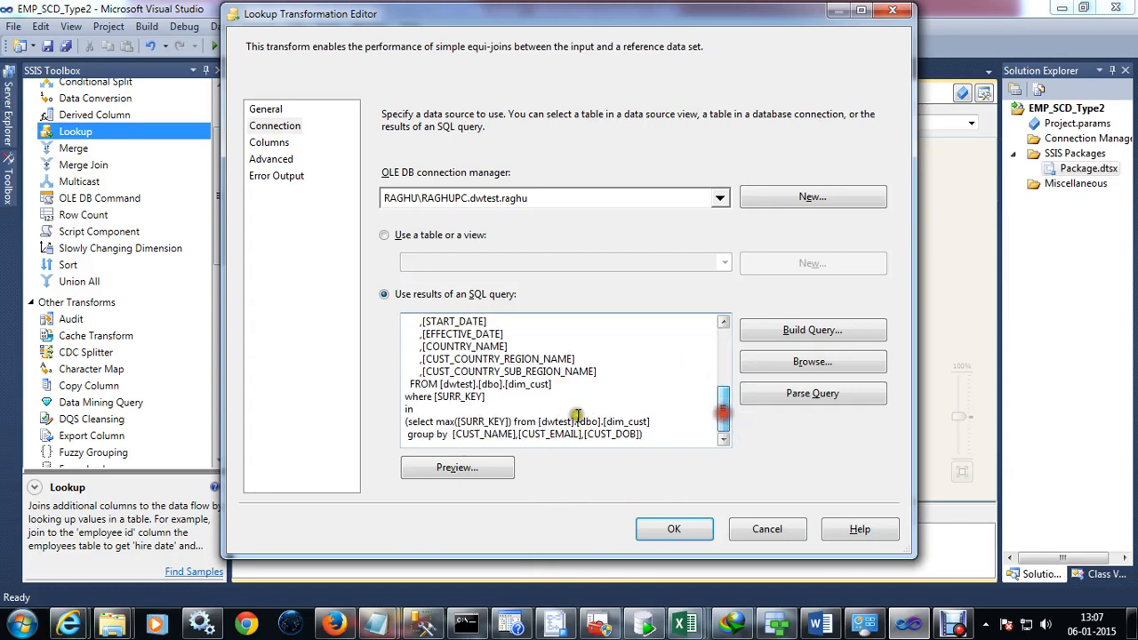
drag(406, 421, 635, 445)
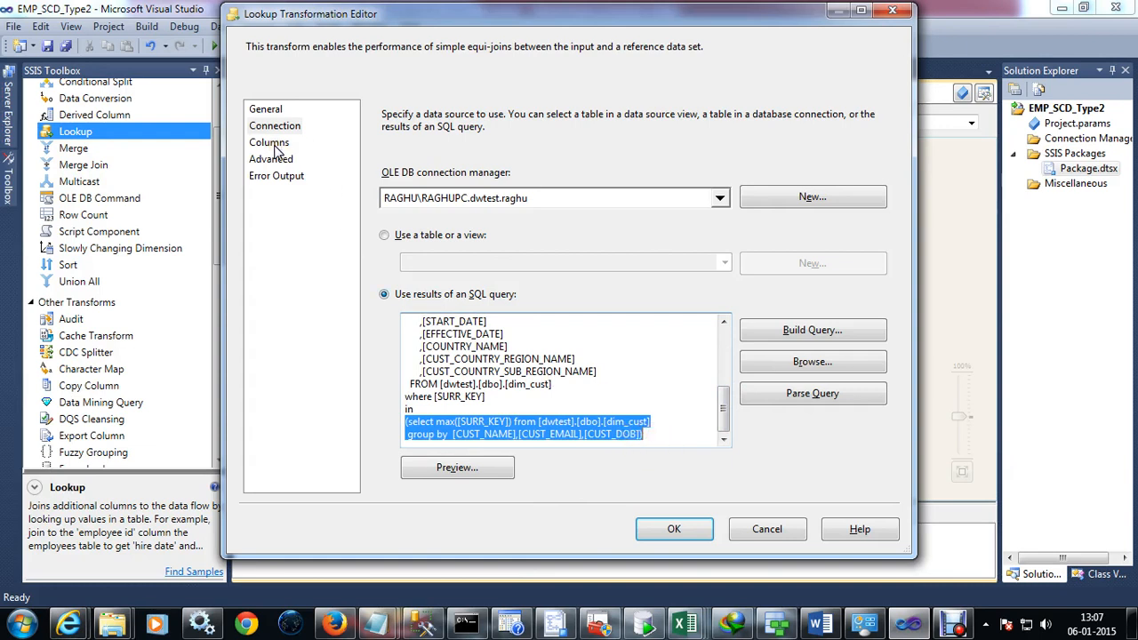
click(658, 435)
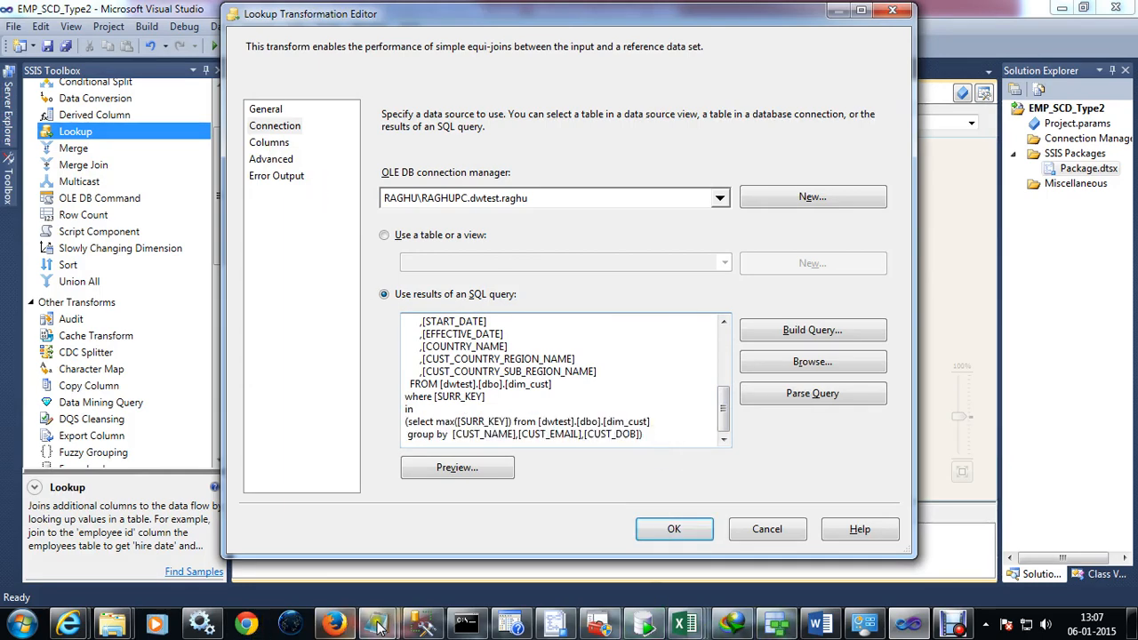
Switch to SQL Server Management Studio and examine the SURR_KEY filter at the end of the dim_cust query in SQLQuery5.sql.
click(420, 625)
scroll(506, 315, up, 3)
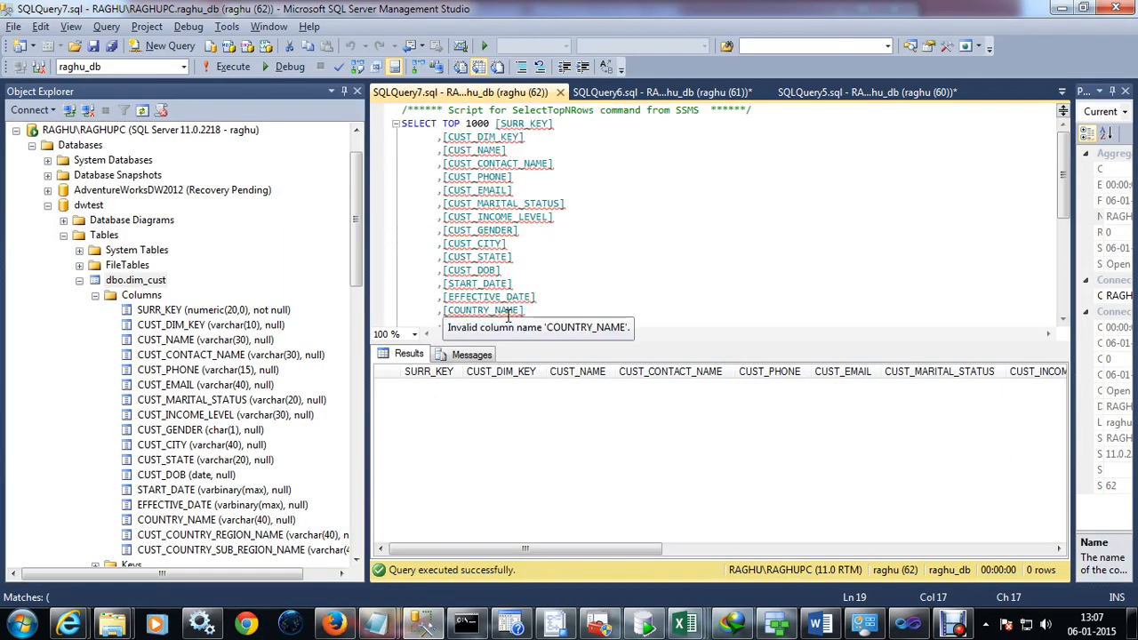
click(823, 92)
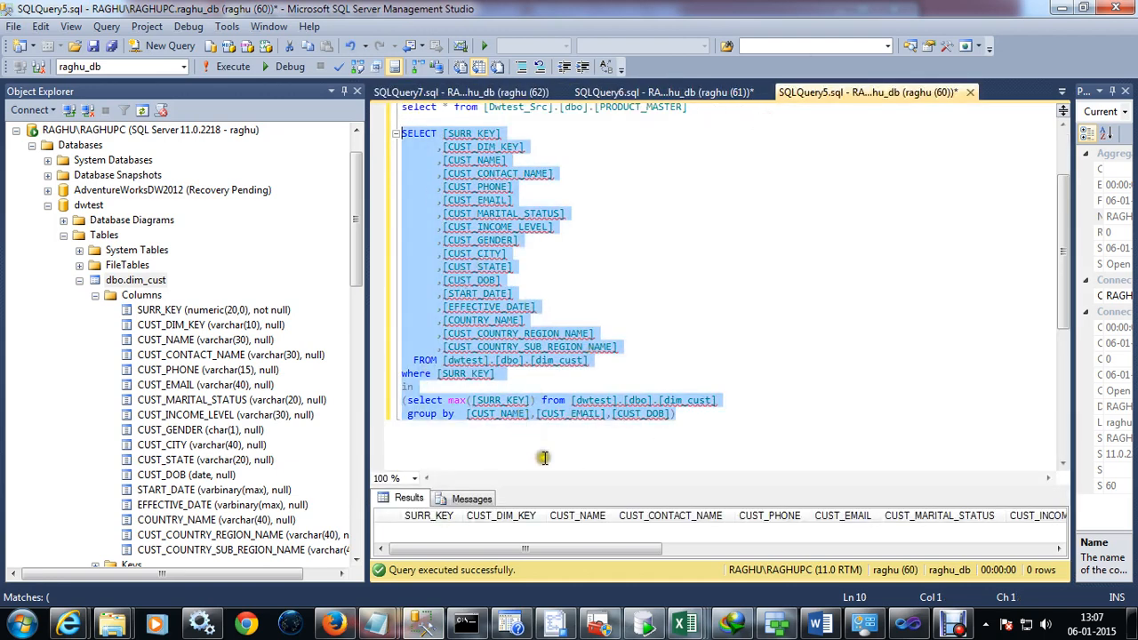
drag(569, 487, 570, 441)
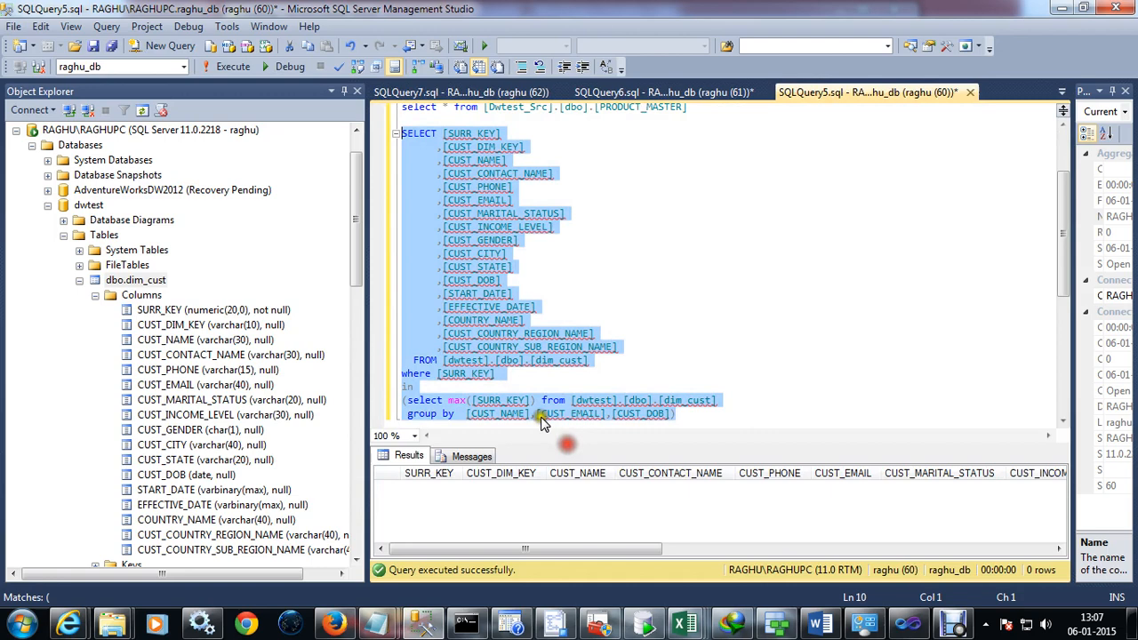
click(692, 415)
drag(691, 417, 398, 374)
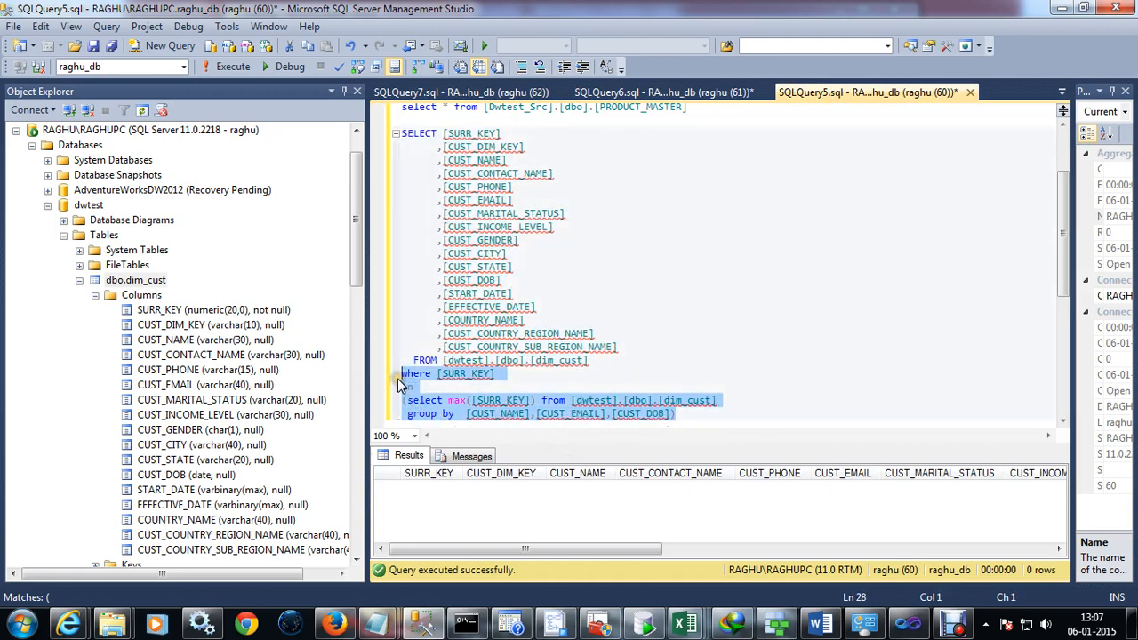
Return to the Lookup editor in Visual Studio, then preview and parse the dim_cust lookup query.
key(alt+Tab)
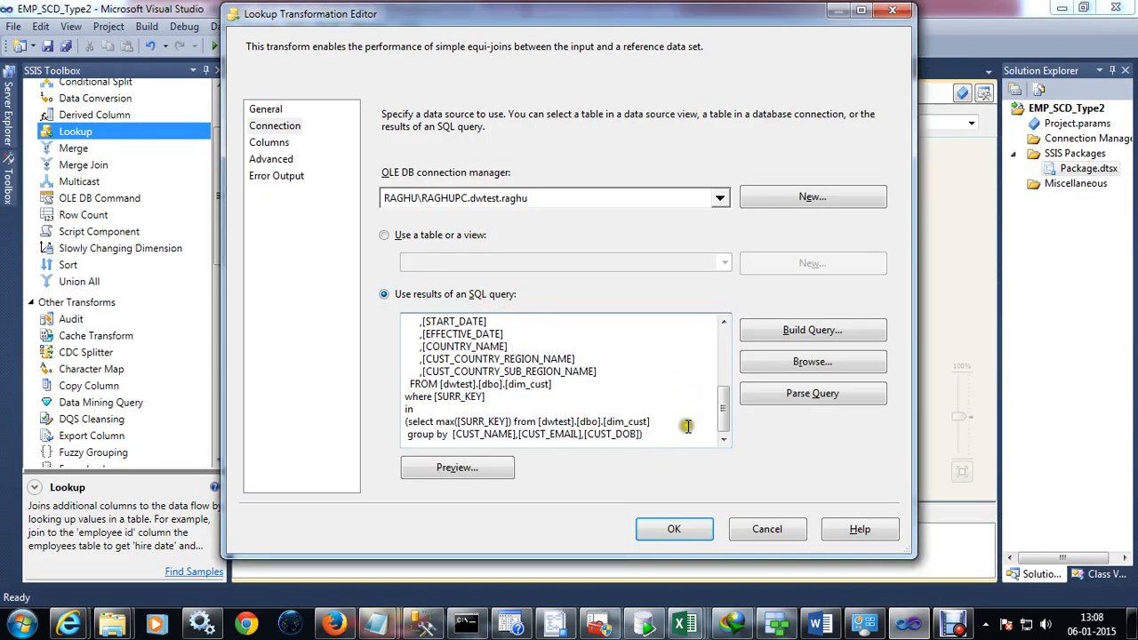
click(461, 468)
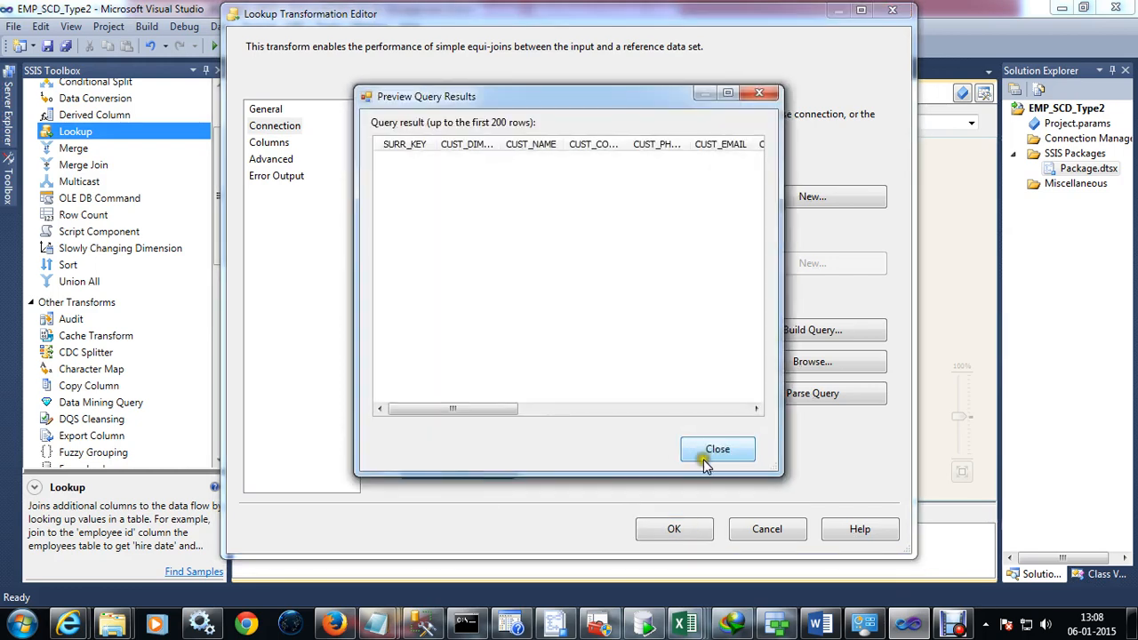
click(740, 450)
click(809, 393)
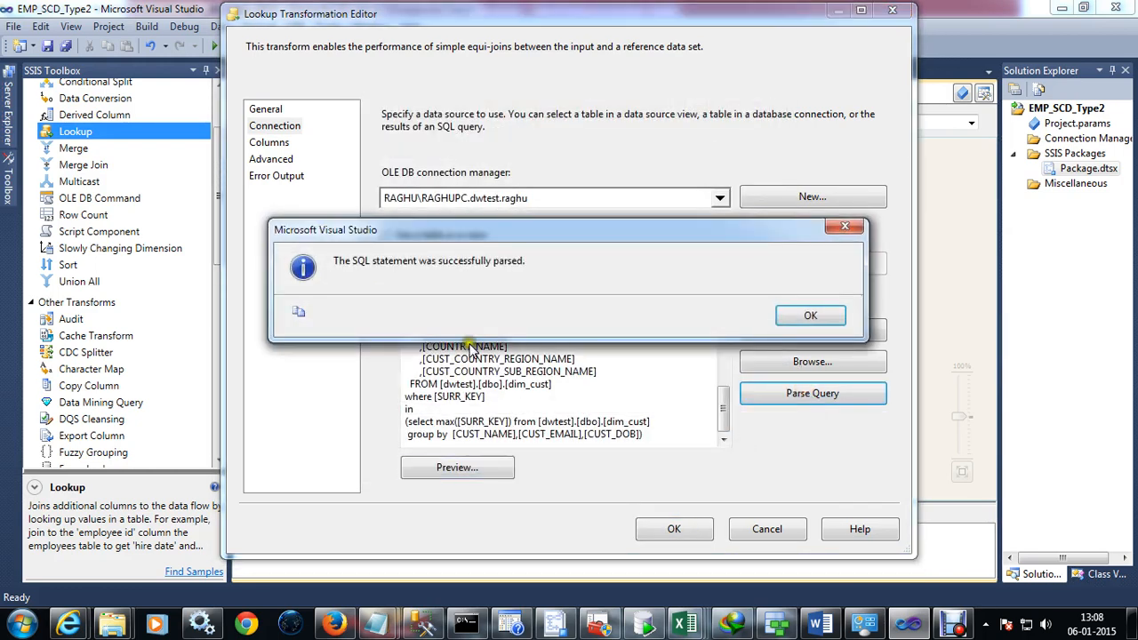
click(808, 316)
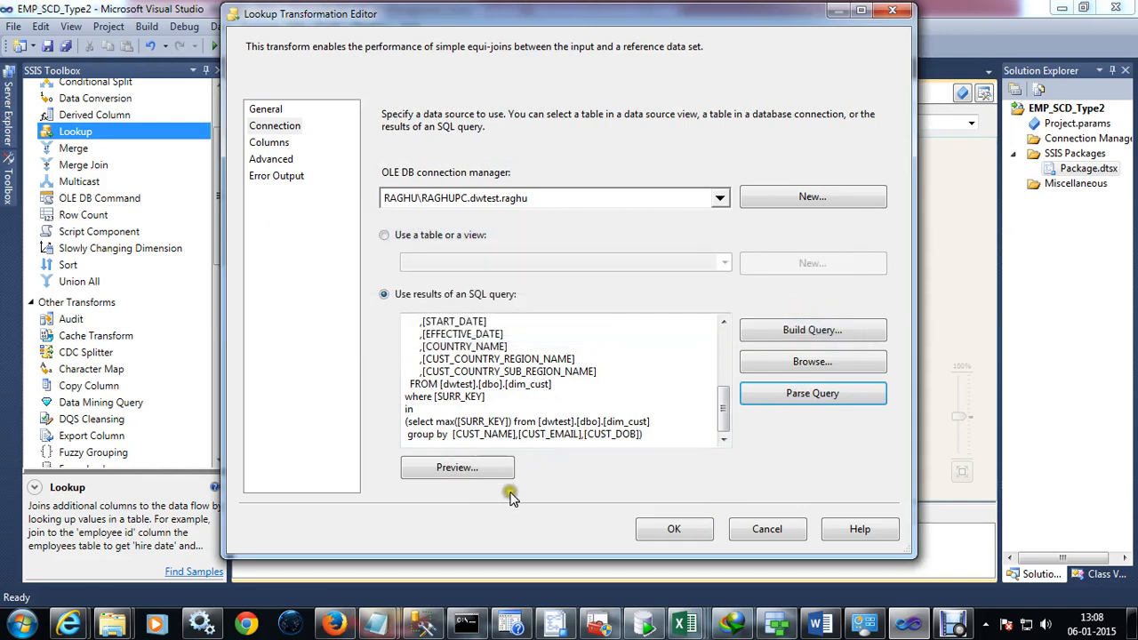
click(450, 474)
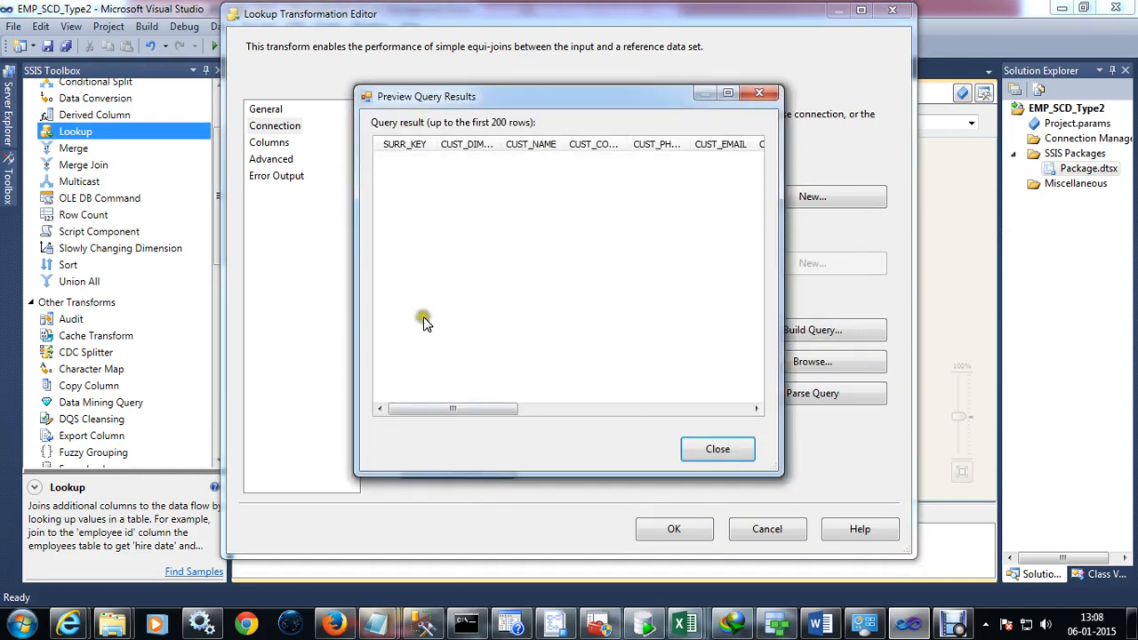
click(722, 451)
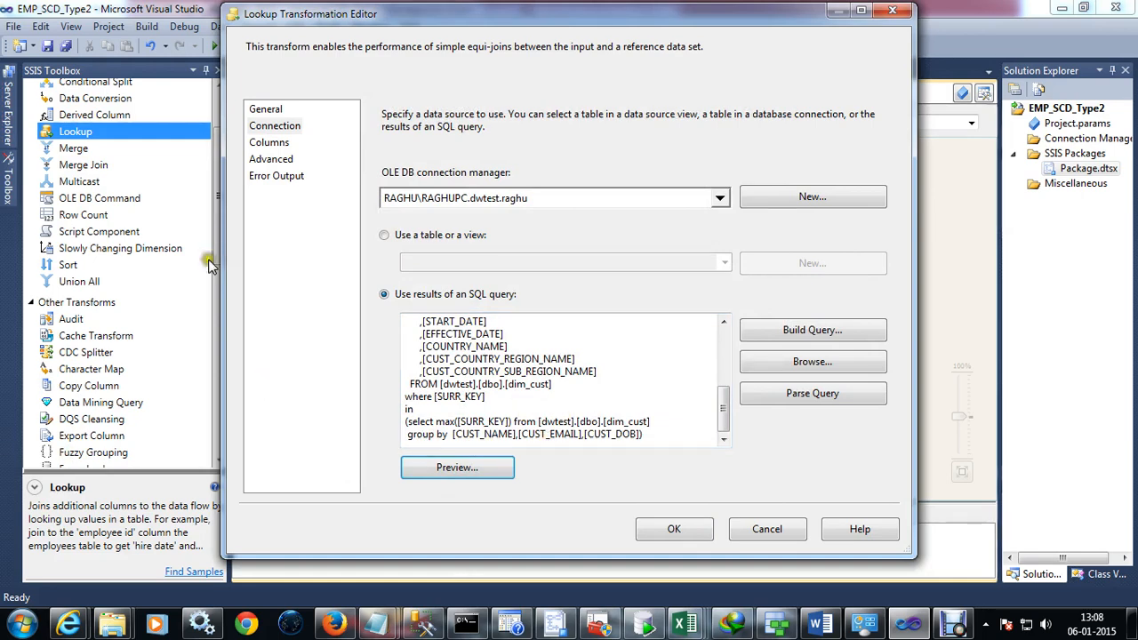
Show the lookup's column mappings and enlarge the mapping area and the Available Lookup Columns list.
click(271, 144)
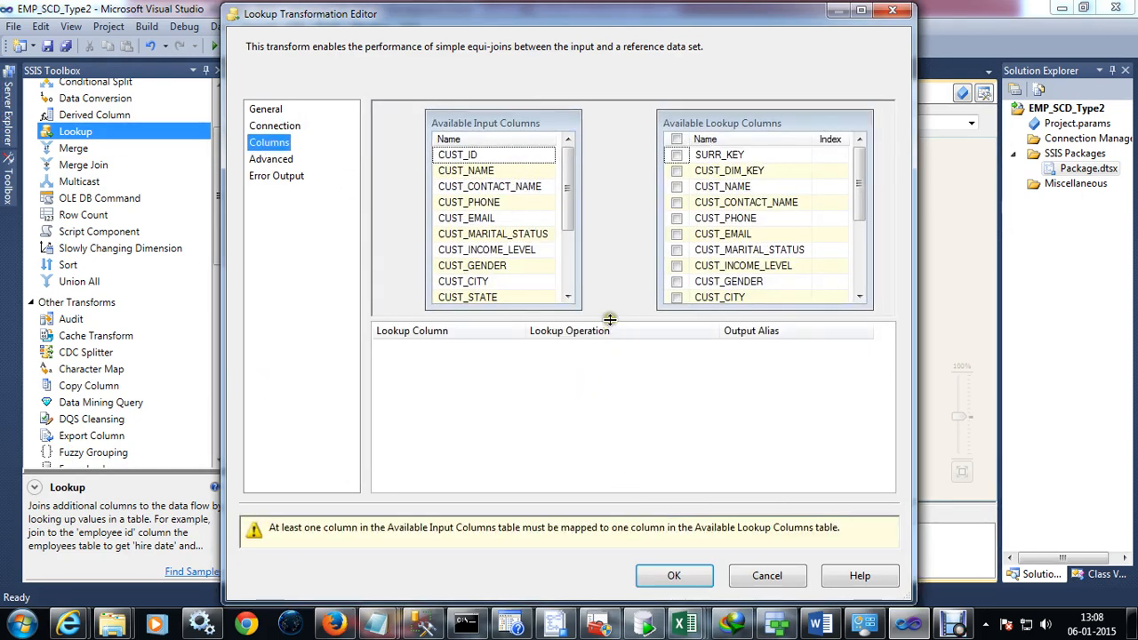
drag(610, 319, 607, 407)
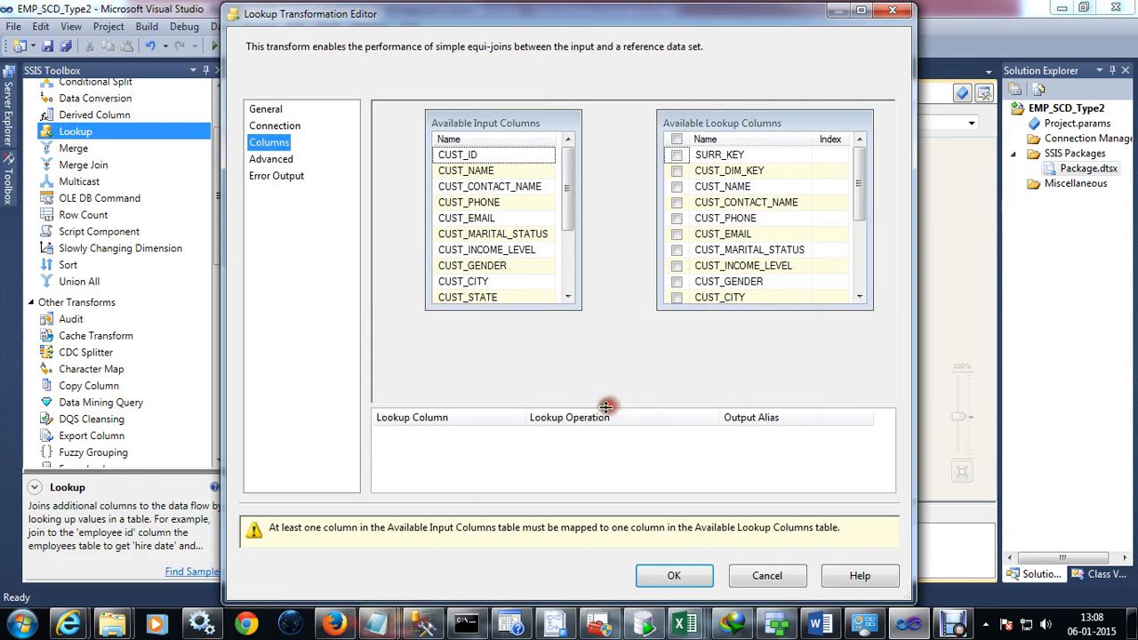
drag(761, 310, 762, 401)
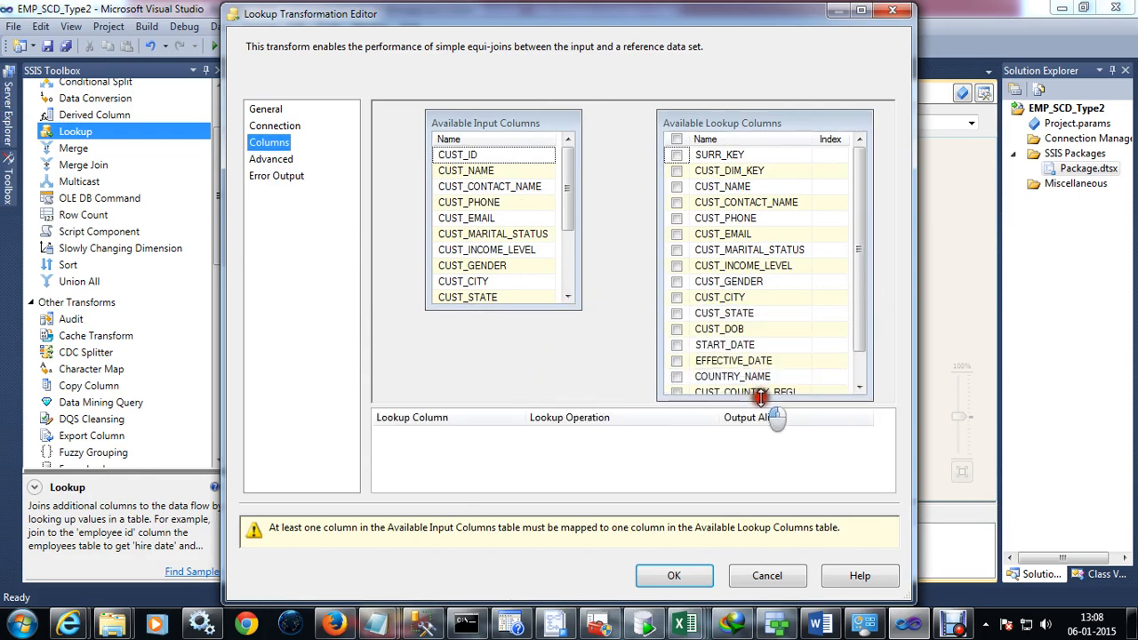
click(790, 112)
drag(790, 112, 791, 102)
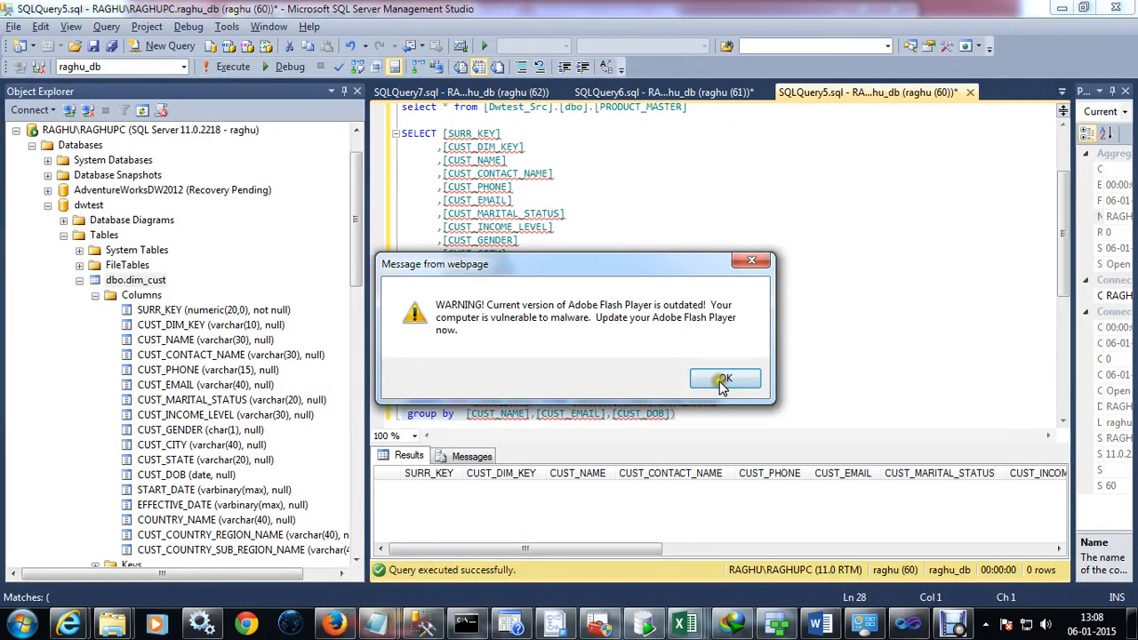
Dismiss the web page's Adobe Flash Player warning and return to the Lookup editor in Visual Studio.
click(726, 379)
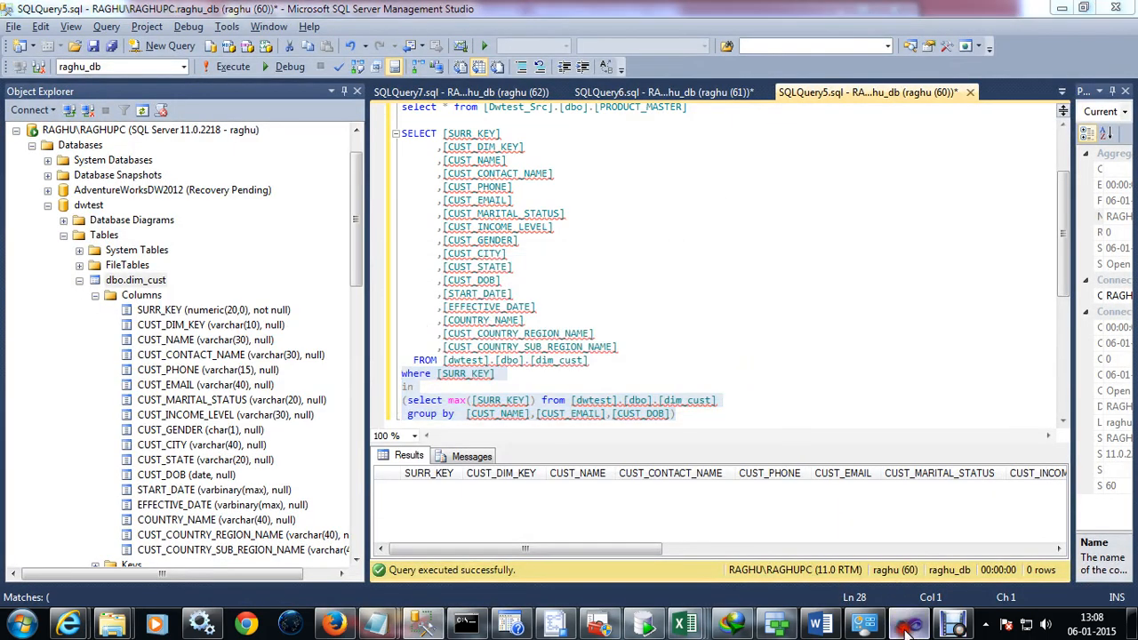
click(908, 622)
click(819, 622)
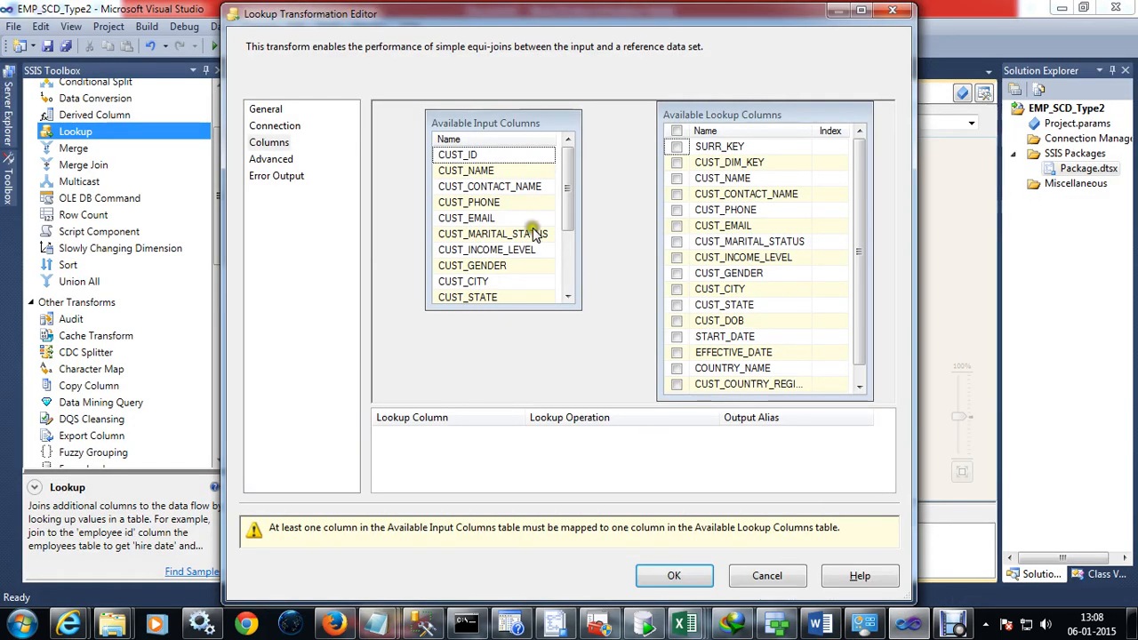
Enlarge the Available Input Columns list and map CUST_NAME, CUST_EMAIL and CUST_DOB to the lookup columns of the same names.
drag(453, 170, 442, 171)
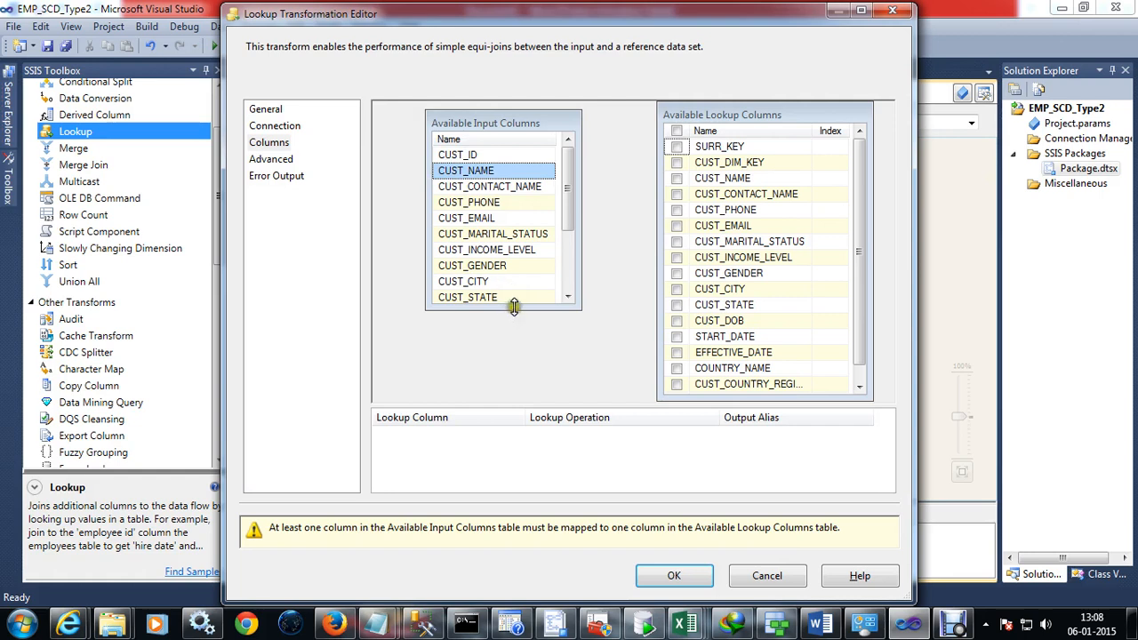
drag(513, 307, 530, 395)
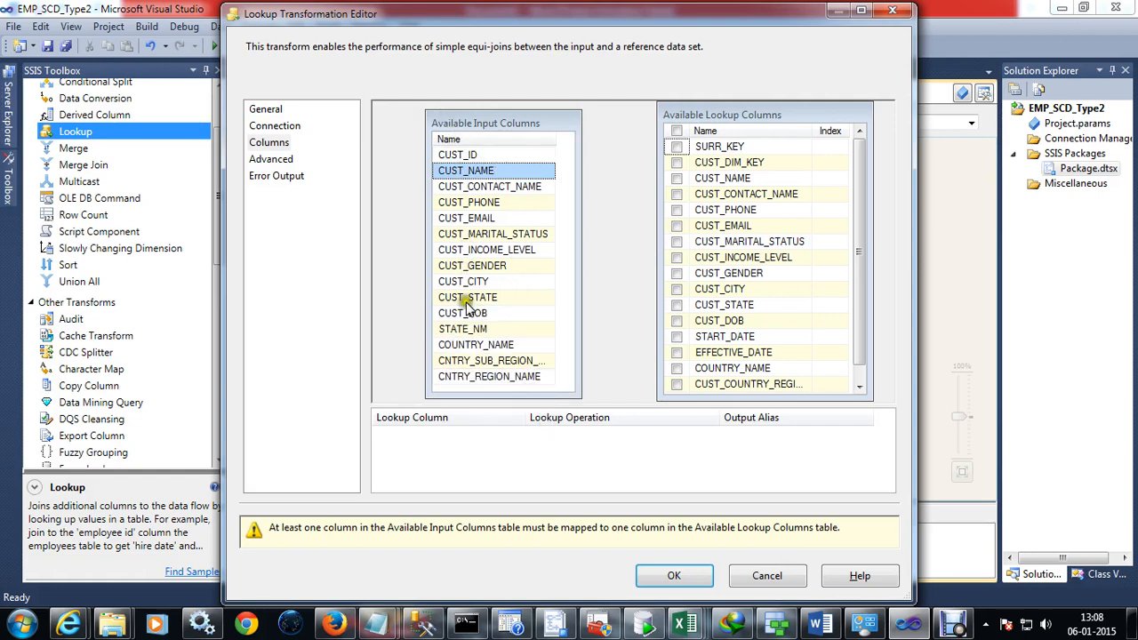
click(452, 174)
drag(448, 172, 717, 180)
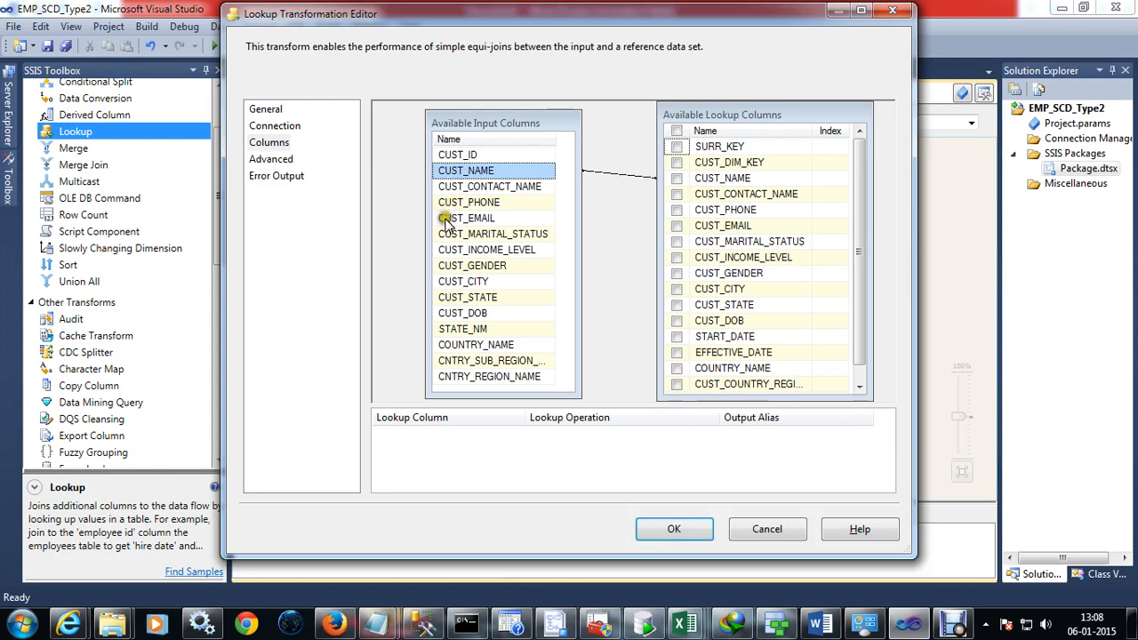
drag(444, 221, 717, 224)
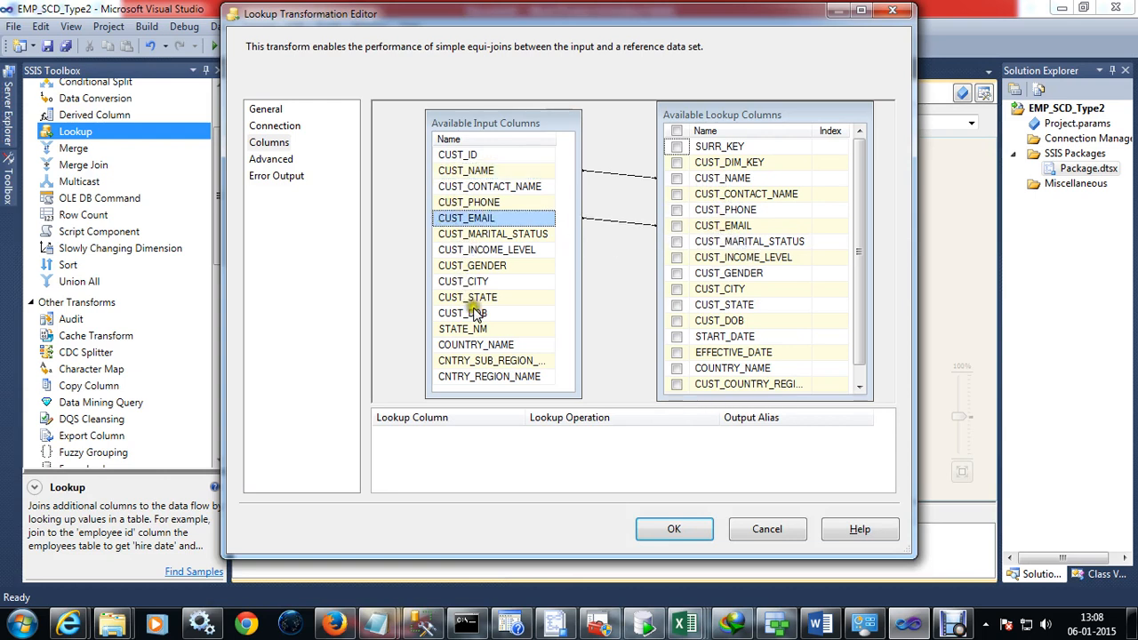
drag(476, 314, 719, 320)
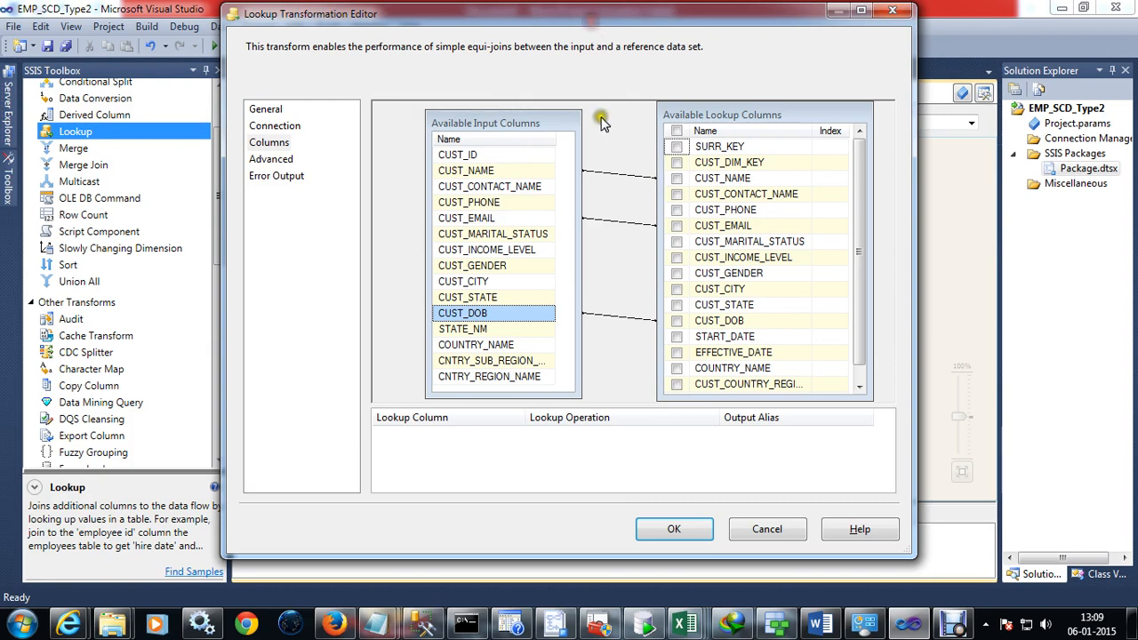
Add the lookup columns SURR_KEY, CUST_NAME, CUST_EMAIL and CUST_DOB to the output as new columns.
click(677, 147)
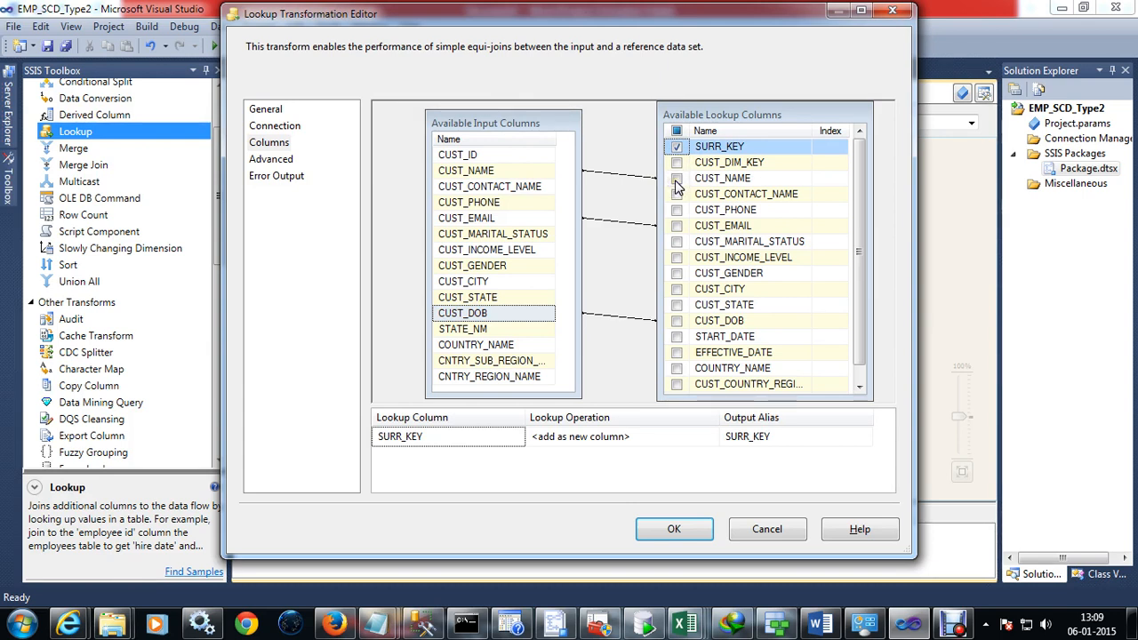
click(676, 178)
click(677, 194)
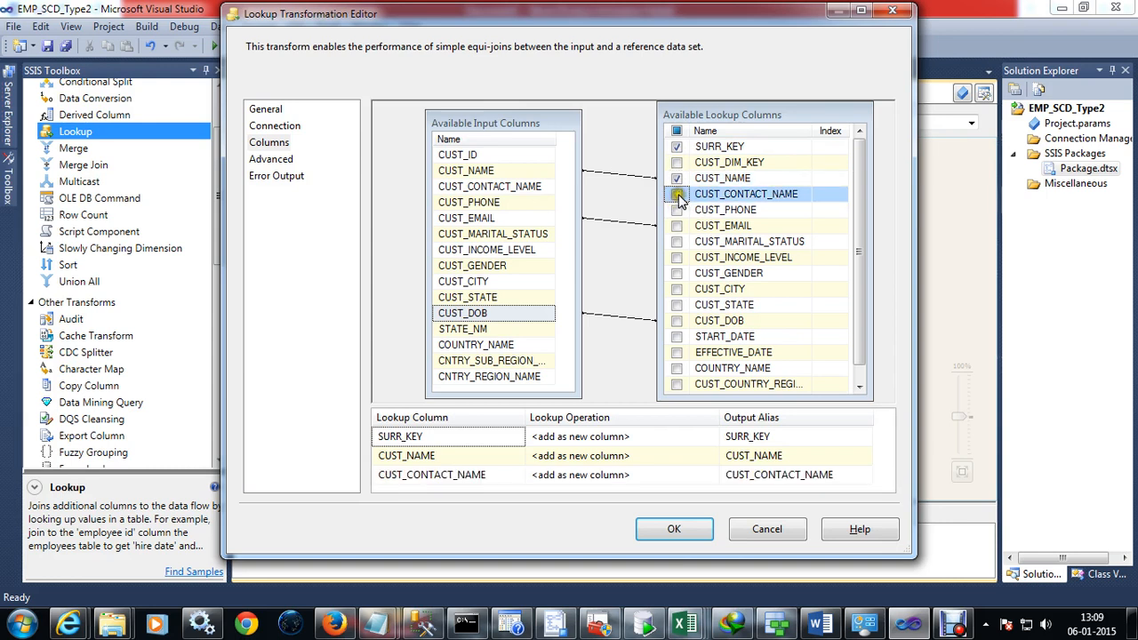
click(677, 195)
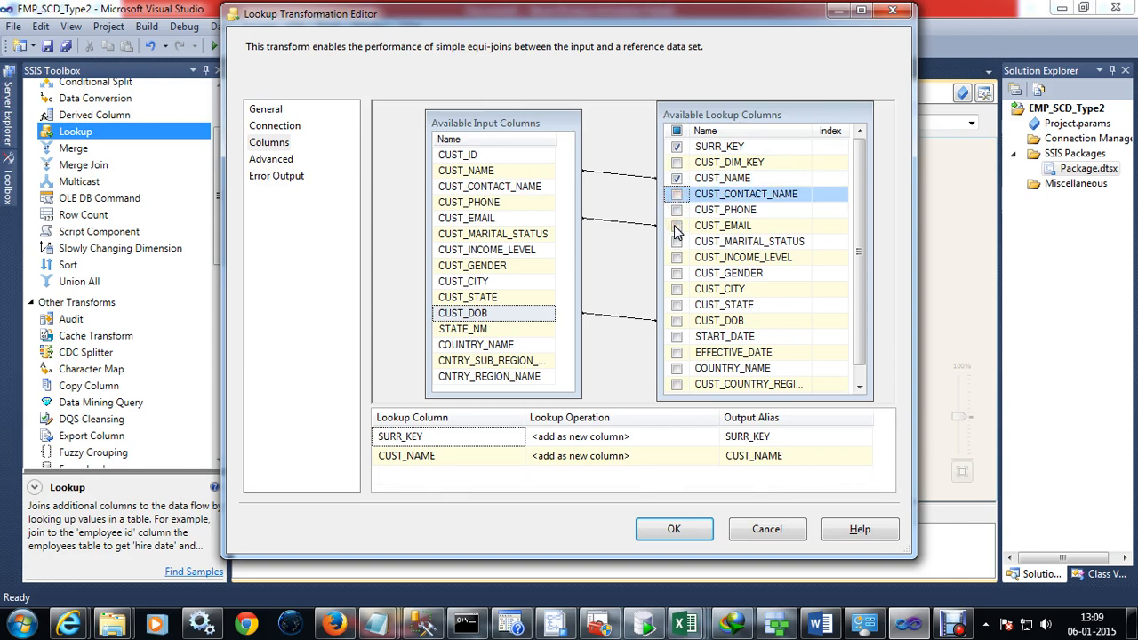
click(677, 226)
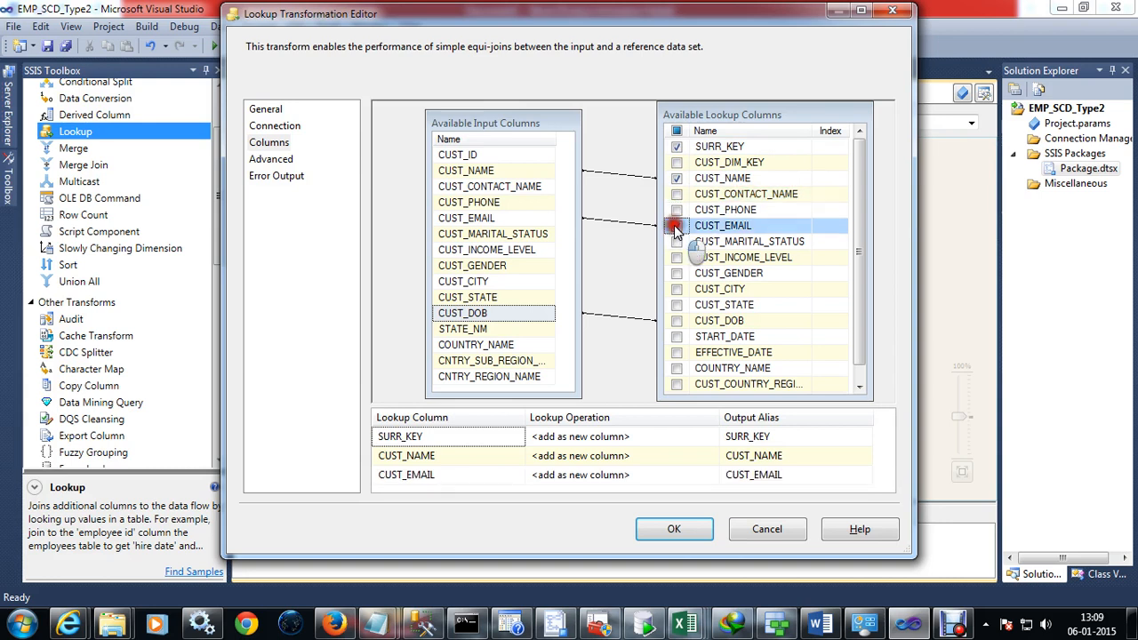
click(677, 321)
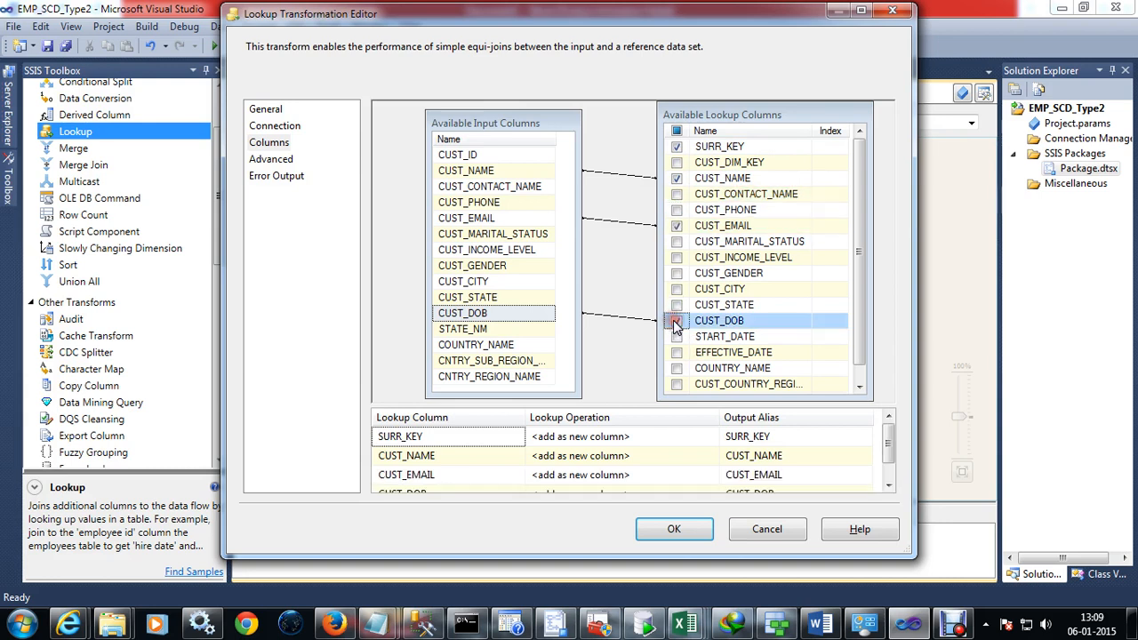
Add the lookup columns CUST_CONTACT_NAME, CUST_PHONE, CUST_MARITAL_STATUS, CUST_INCOME_LEVEL and CUST_CITY to the output as new columns.
click(678, 194)
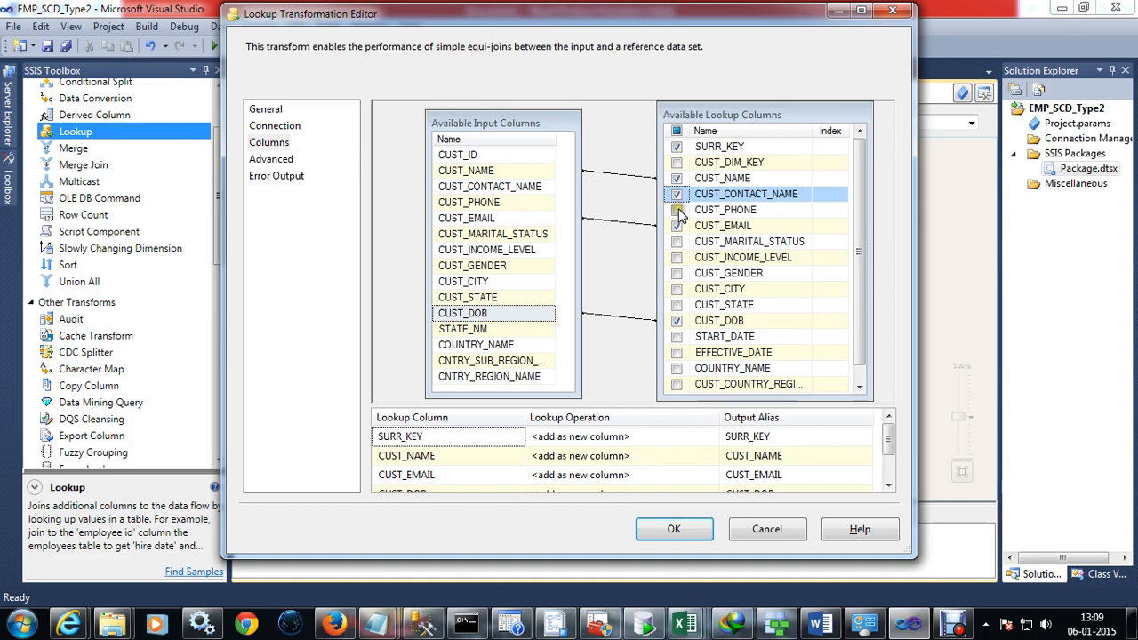
click(678, 211)
click(675, 242)
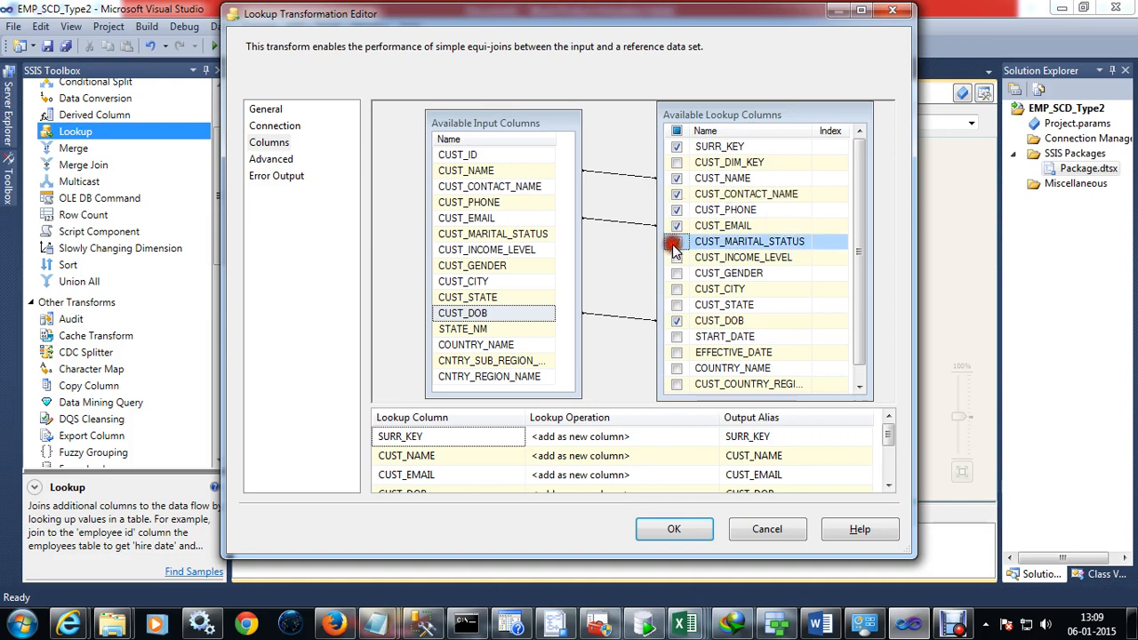
click(677, 258)
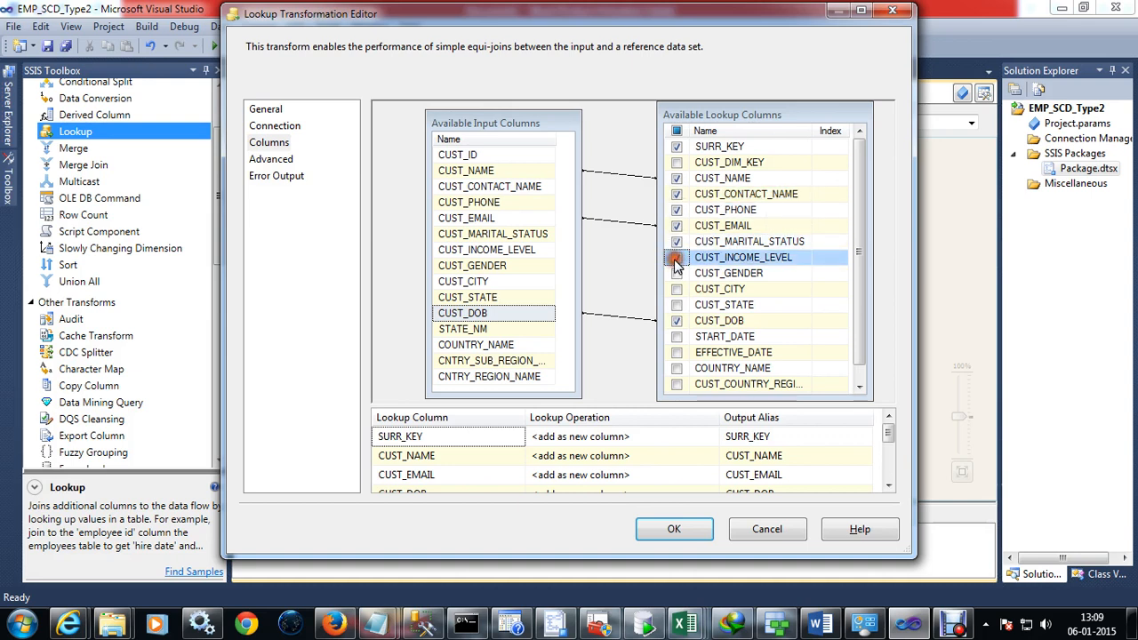
click(678, 291)
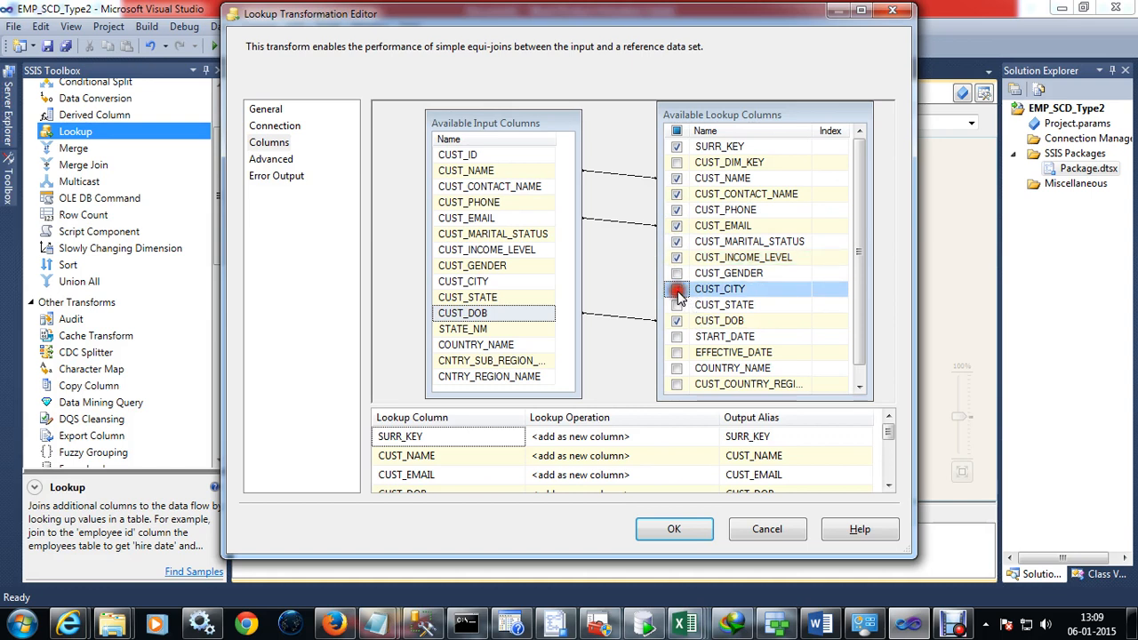
click(701, 196)
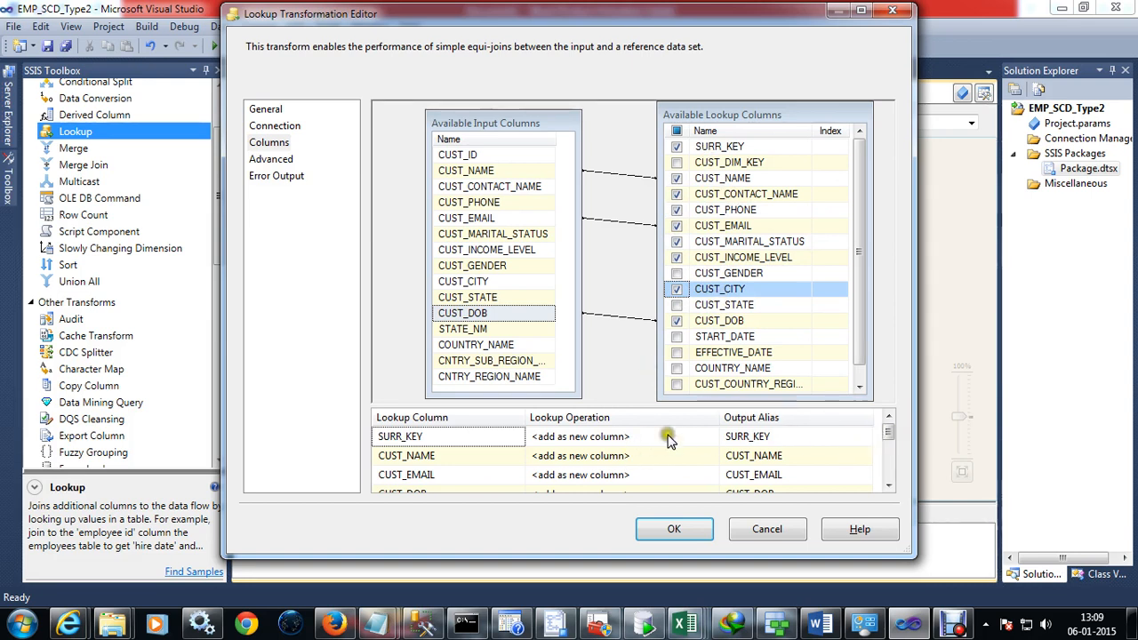
Set the output aliases of SURR_KEY, CUST_NAME and CUST_EMAIL to L_SURR_KEY, L_CUST_NAME and L_CUST_EMAIL.
click(729, 439)
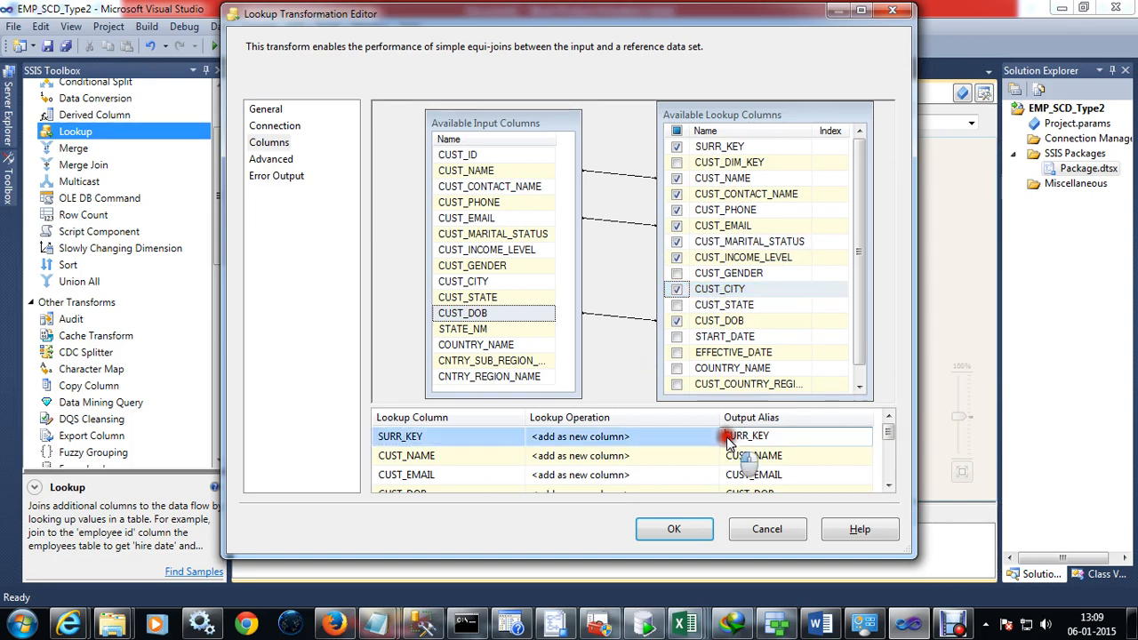
text(L_)
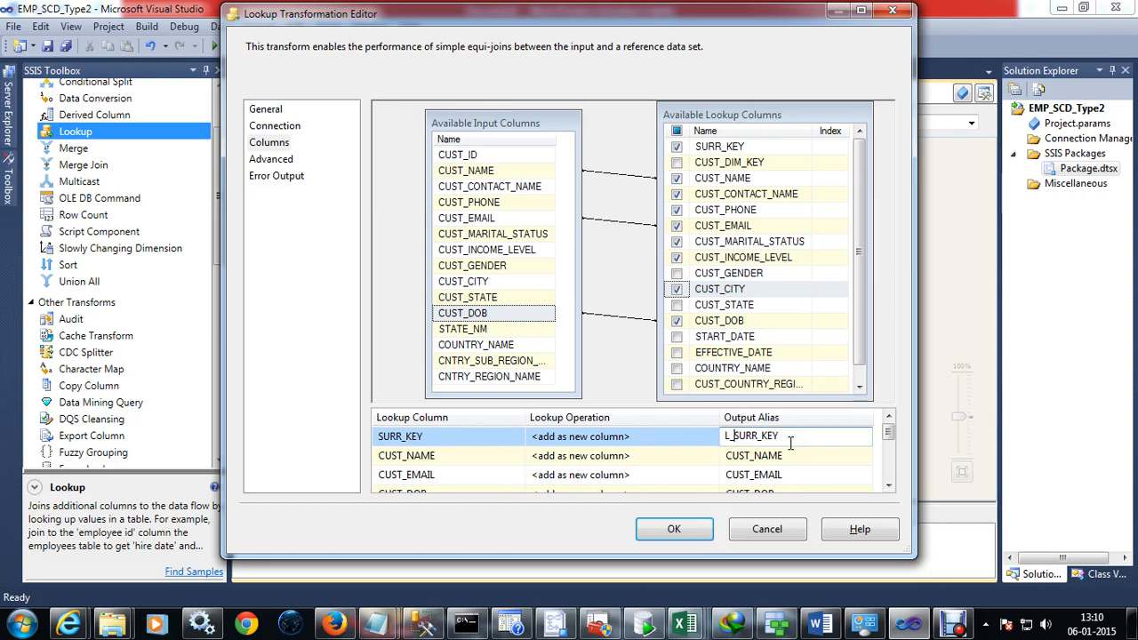
drag(730, 436, 715, 436)
key(ctrl+c)
click(732, 457)
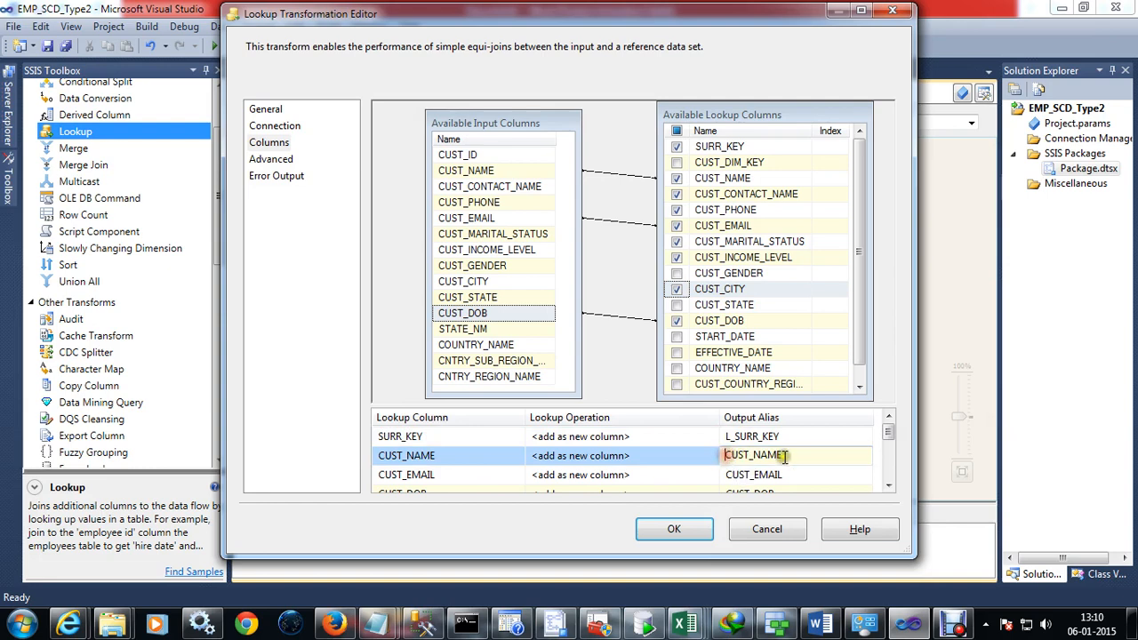
key(ctrl+v)
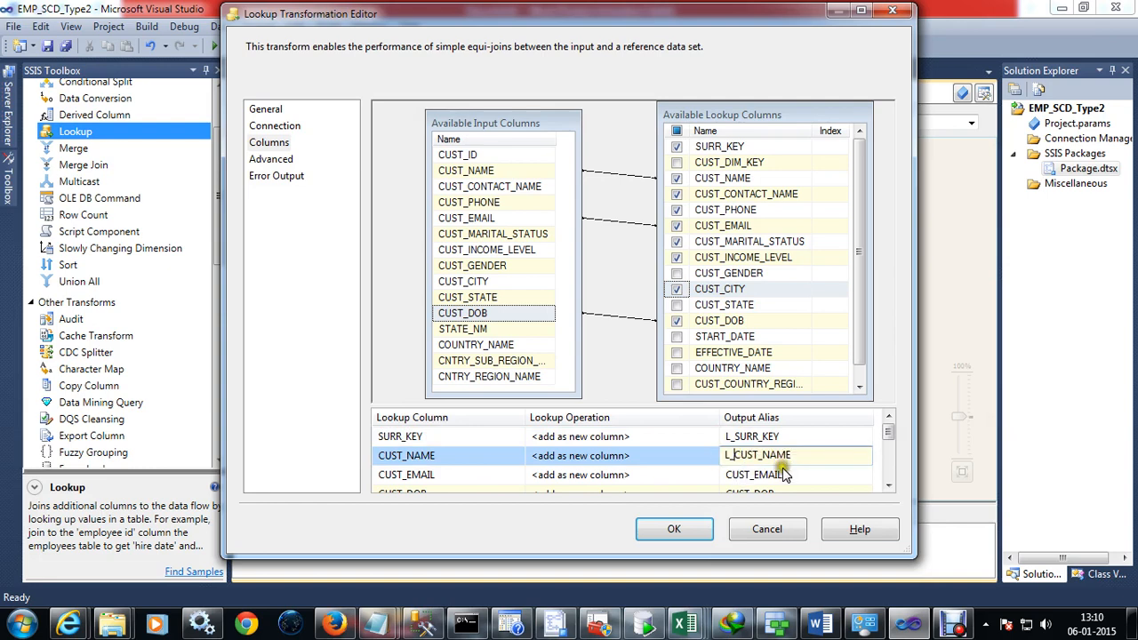
click(729, 476)
key(ctrl+v)
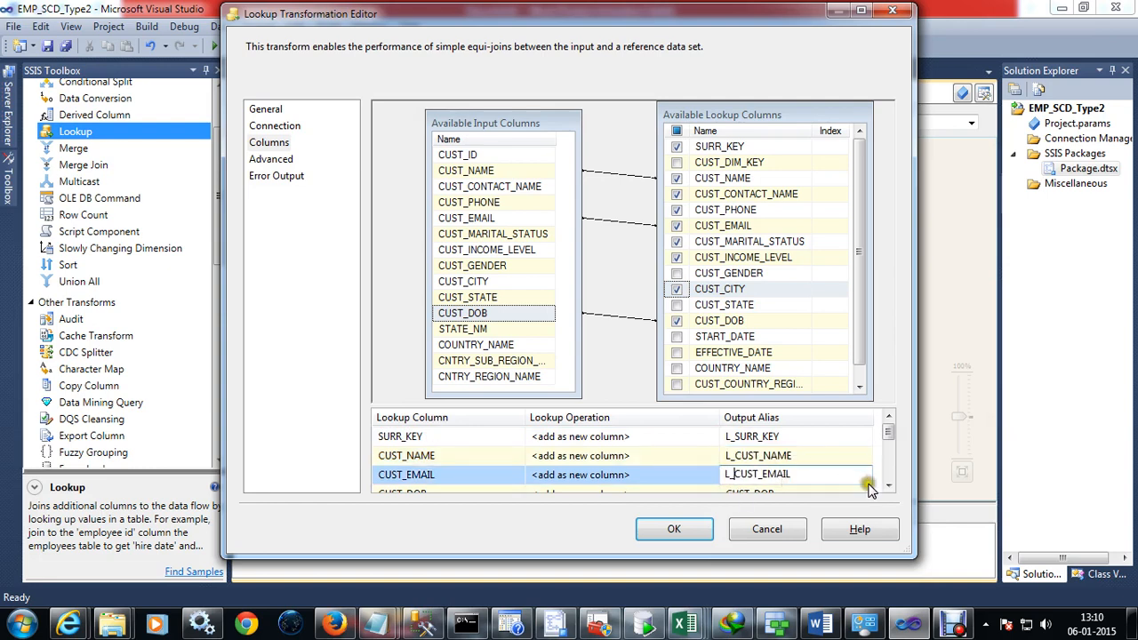
Prefix the output aliases of CUST_DOB, CUST_CONTACT_NAME and CUST_PHONE with L_.
click(888, 485)
click(887, 485)
click(729, 455)
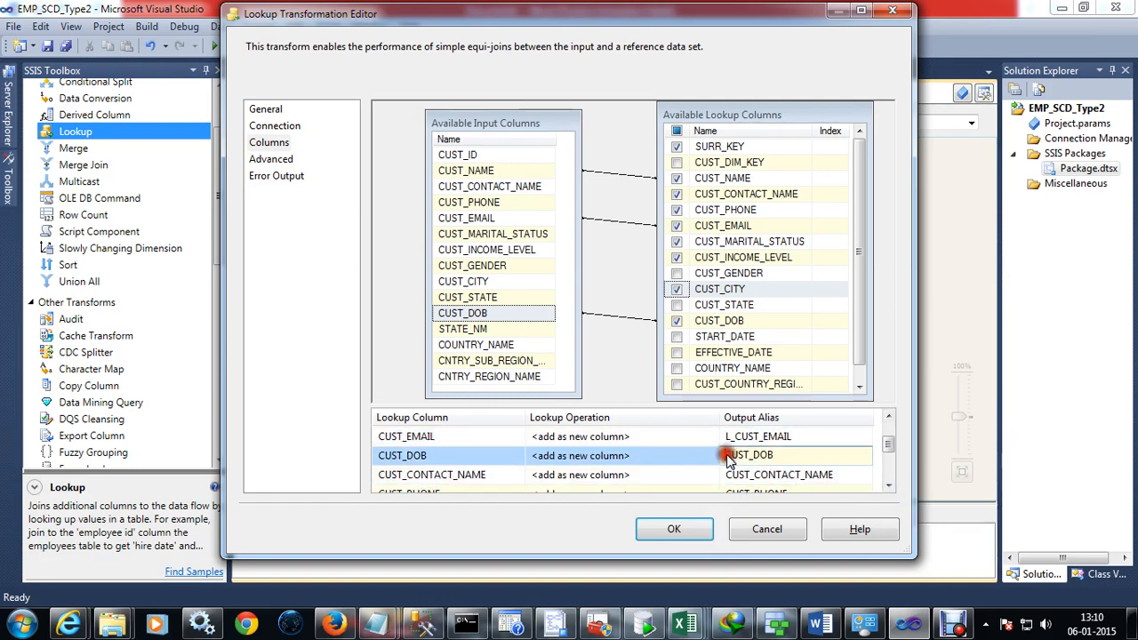
key(ctrl+v)
click(887, 485)
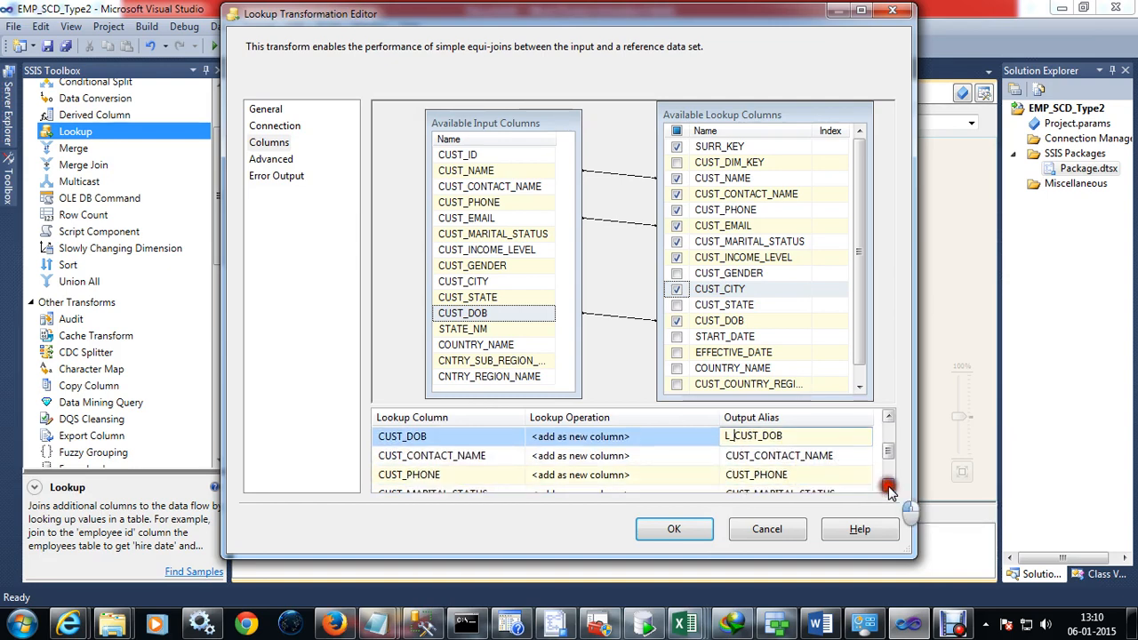
click(729, 455)
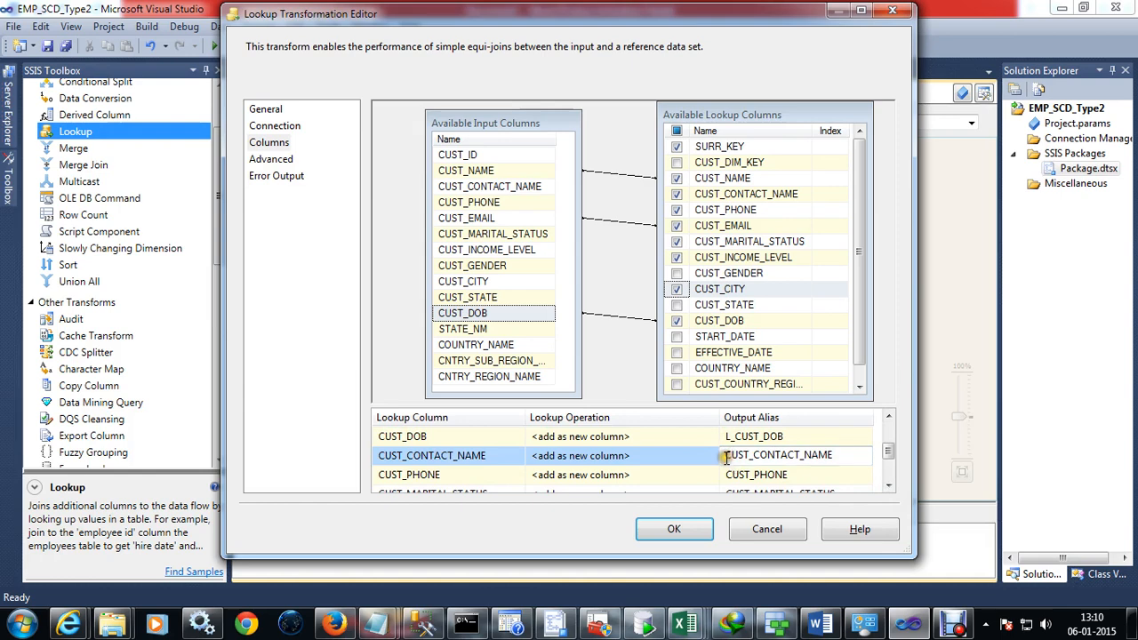
key(ctrl+v)
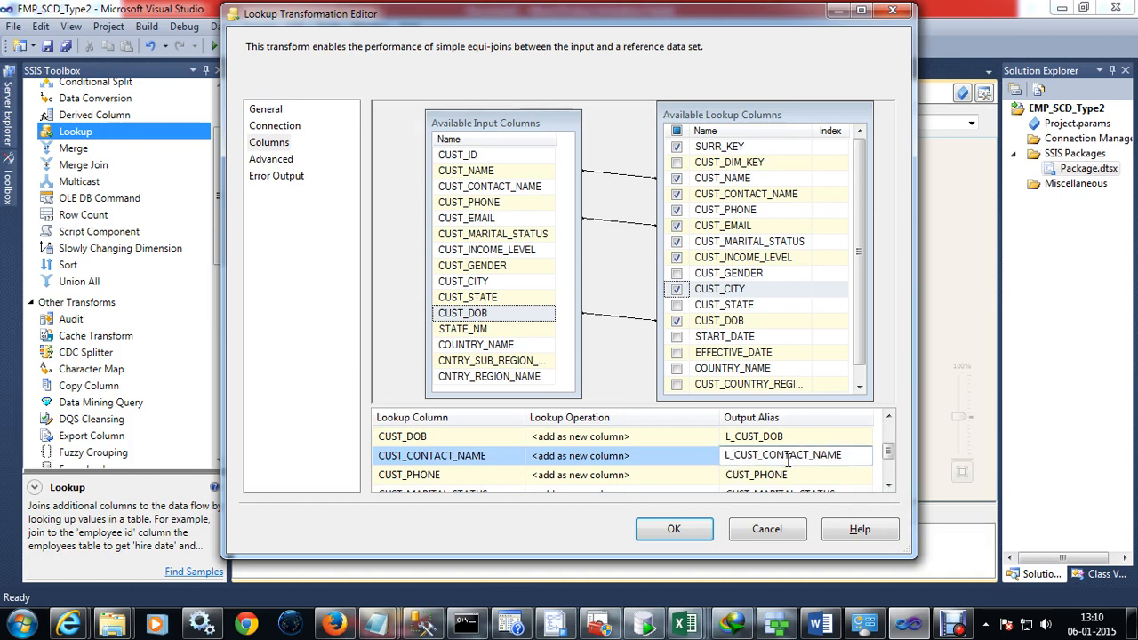
click(729, 475)
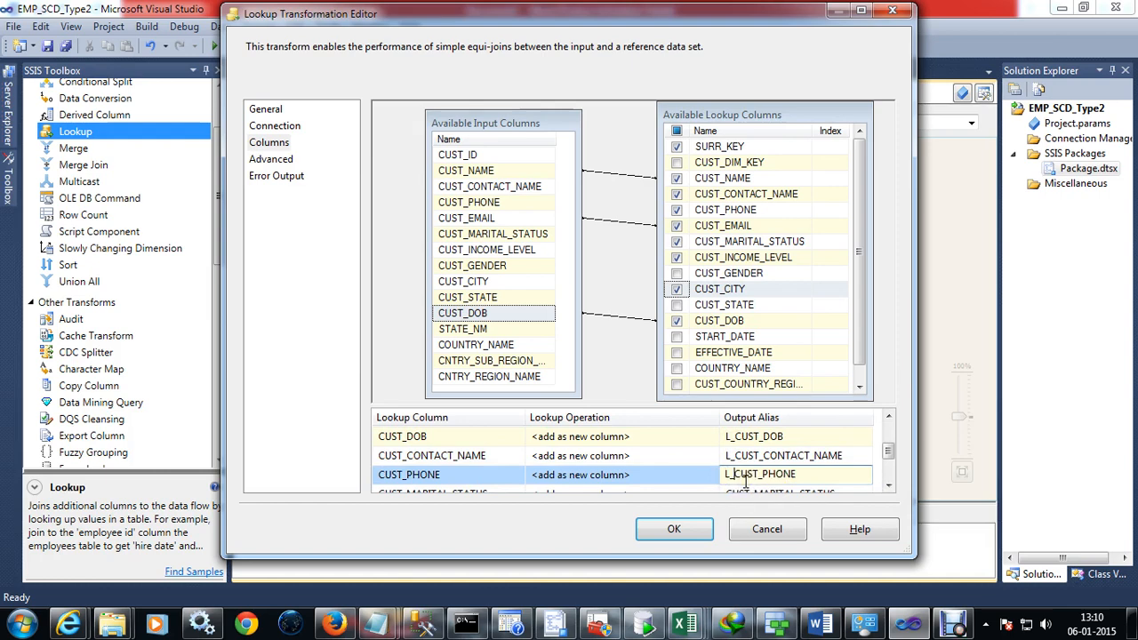
Prefix the output aliases of CUST_MARITAL_STATUS, CUST_INCOME_LEVEL and CUST_CITY with L_.
click(887, 486)
click(887, 486)
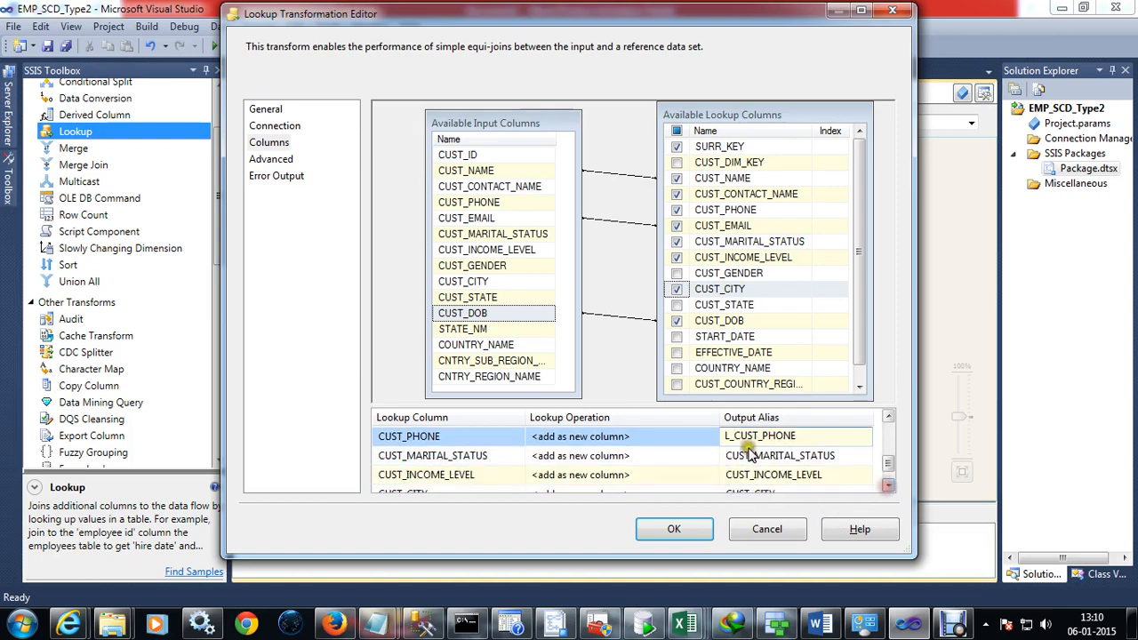
click(728, 455)
text(L_)
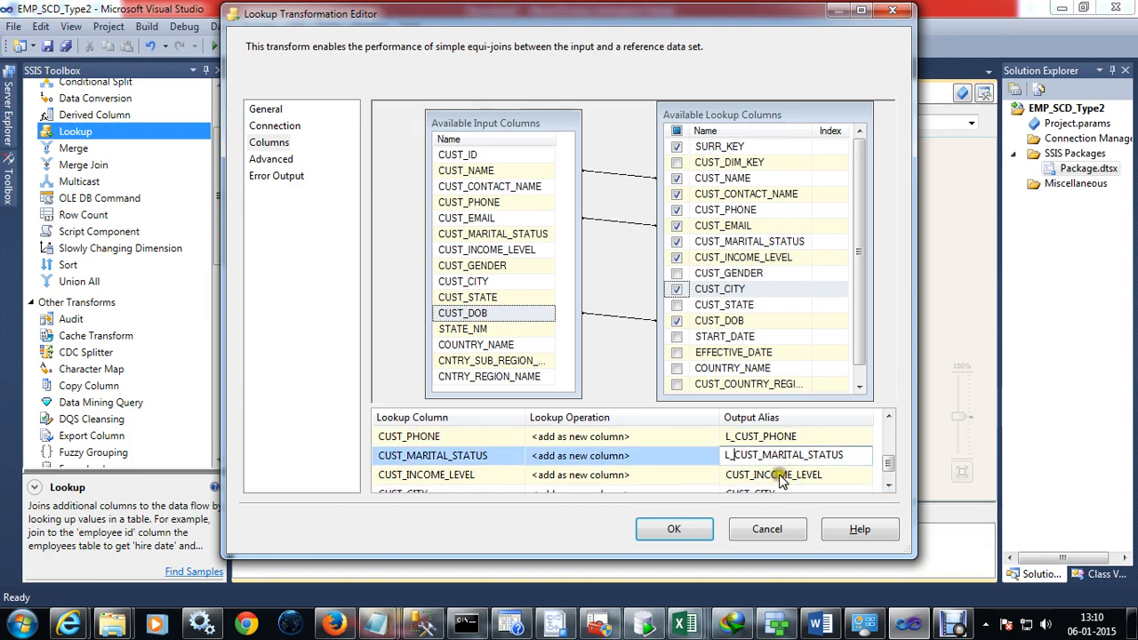
click(729, 475)
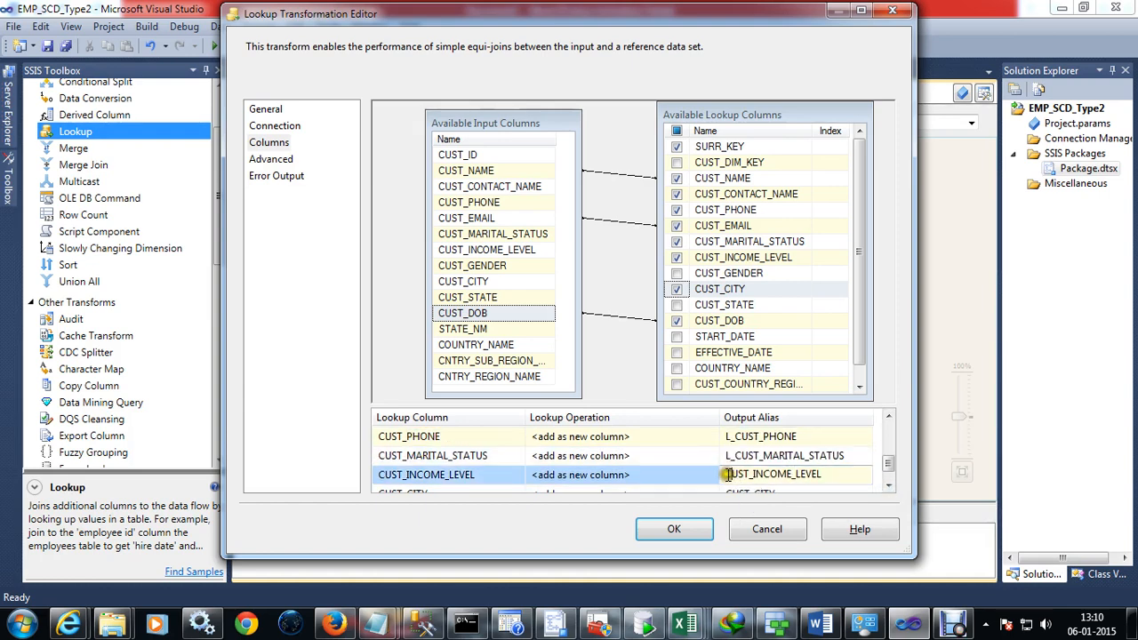
text(L_)
click(887, 488)
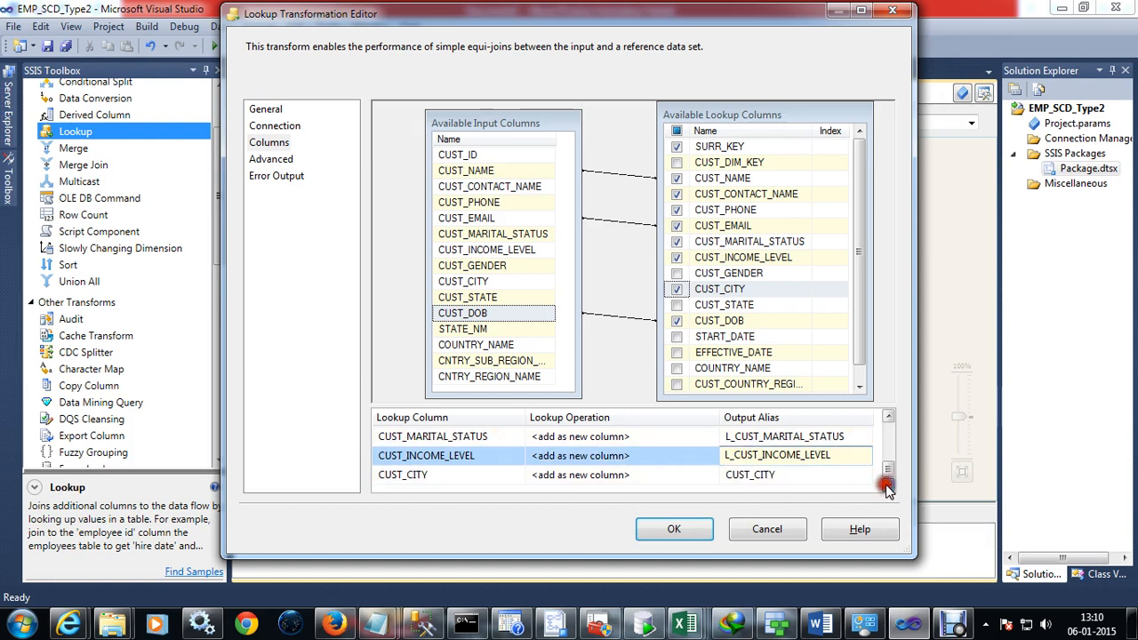
click(729, 475)
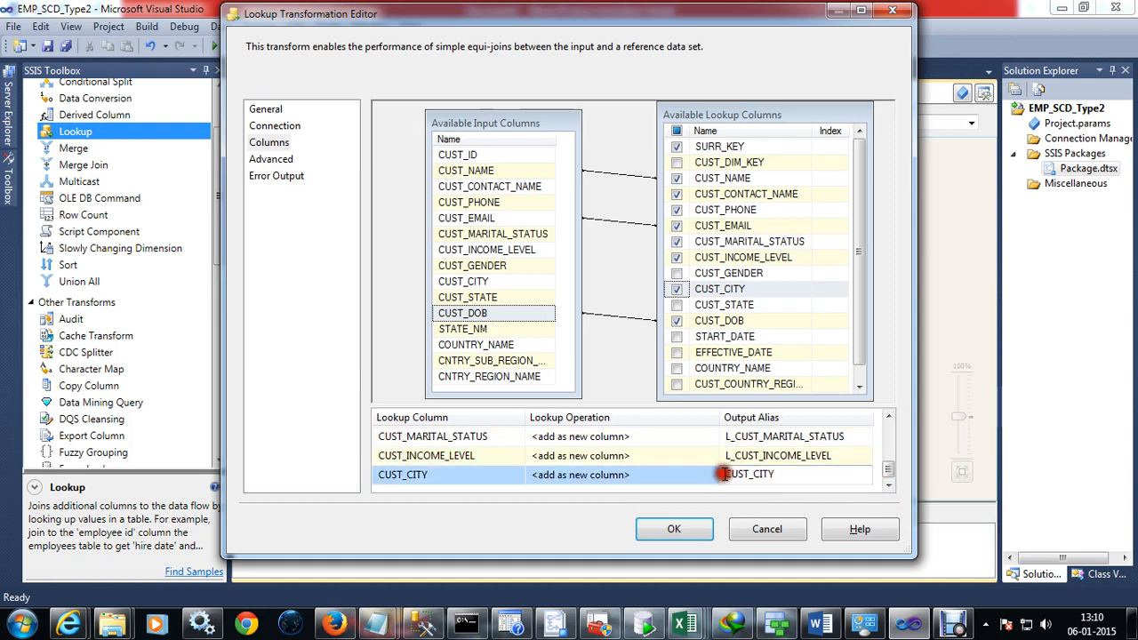
text(L_)
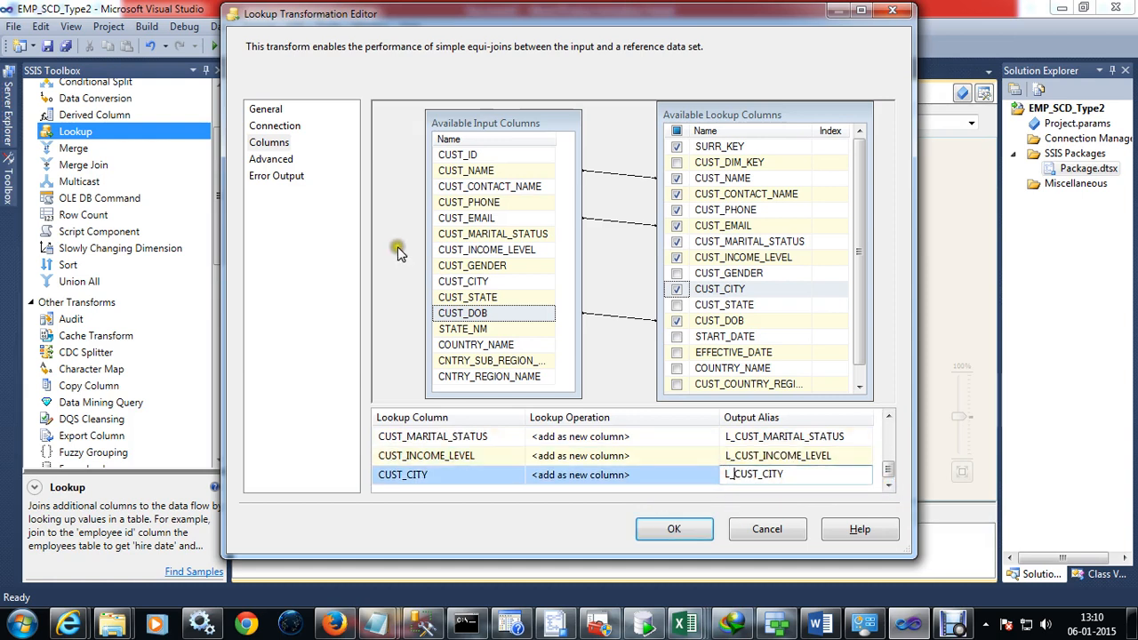
Review the lookup's connection query and general settings, and accept the Lookup transformation's configuration.
click(260, 127)
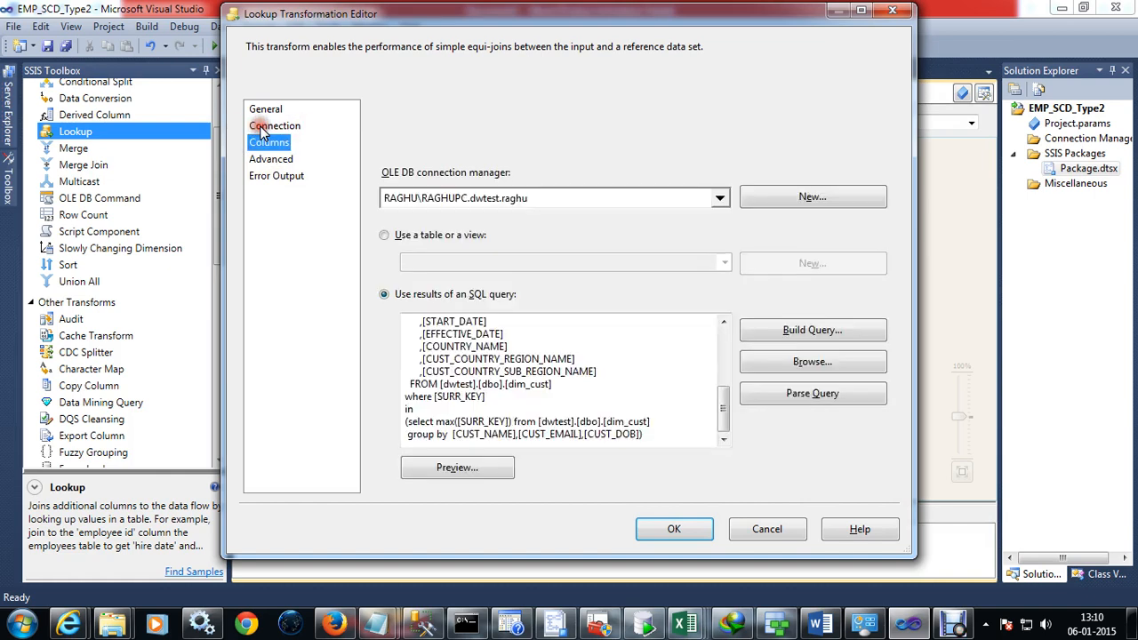
click(269, 109)
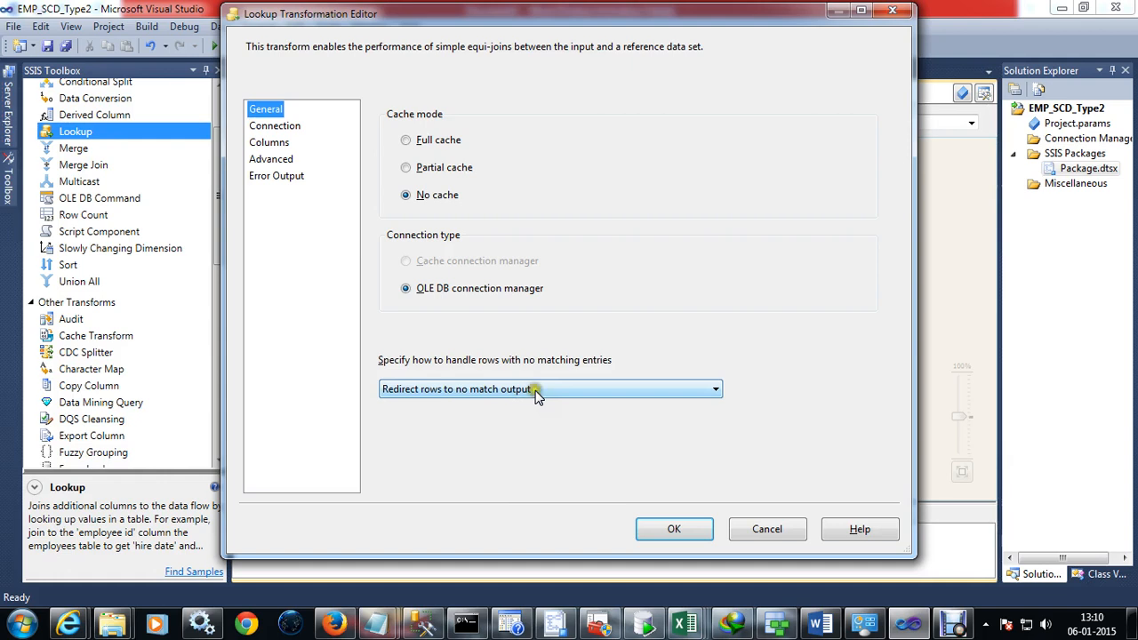
click(659, 531)
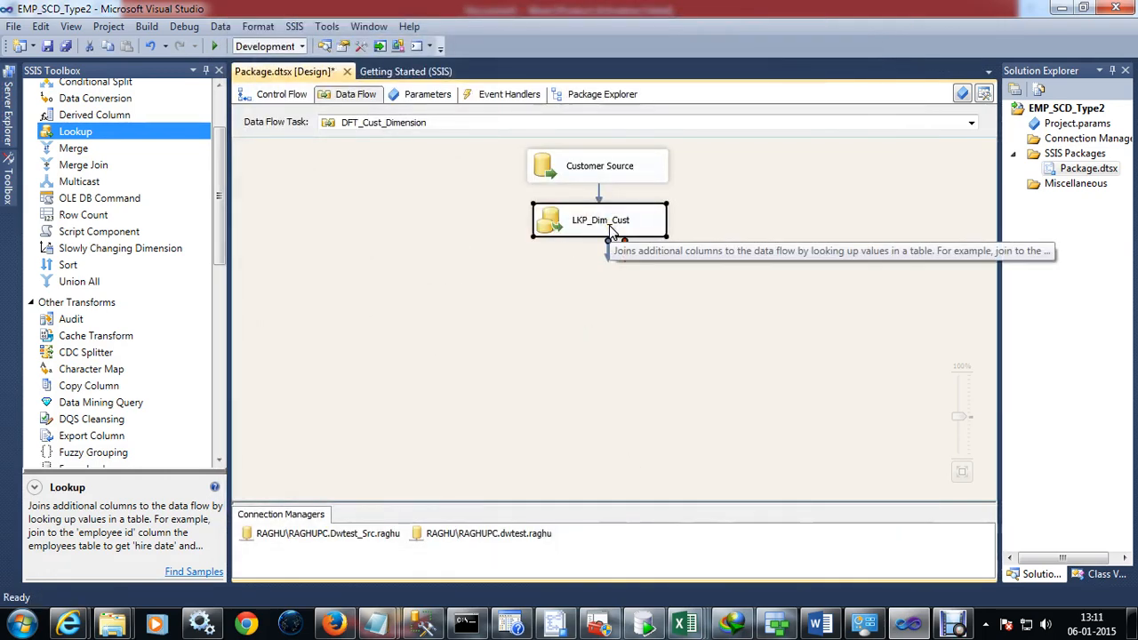
click(610, 168)
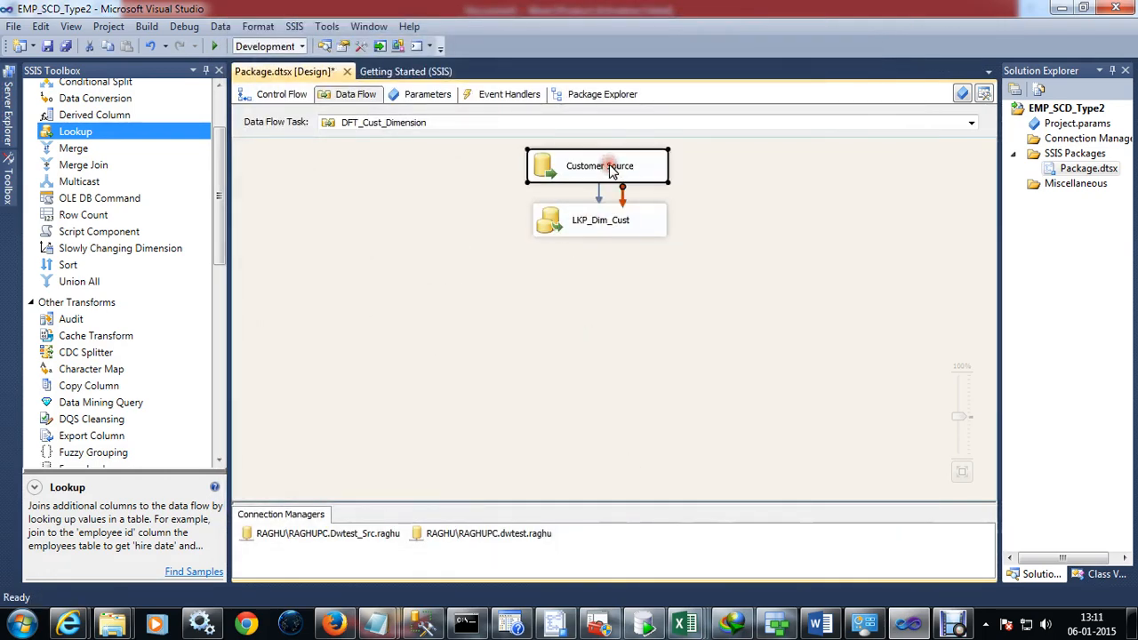
click(610, 229)
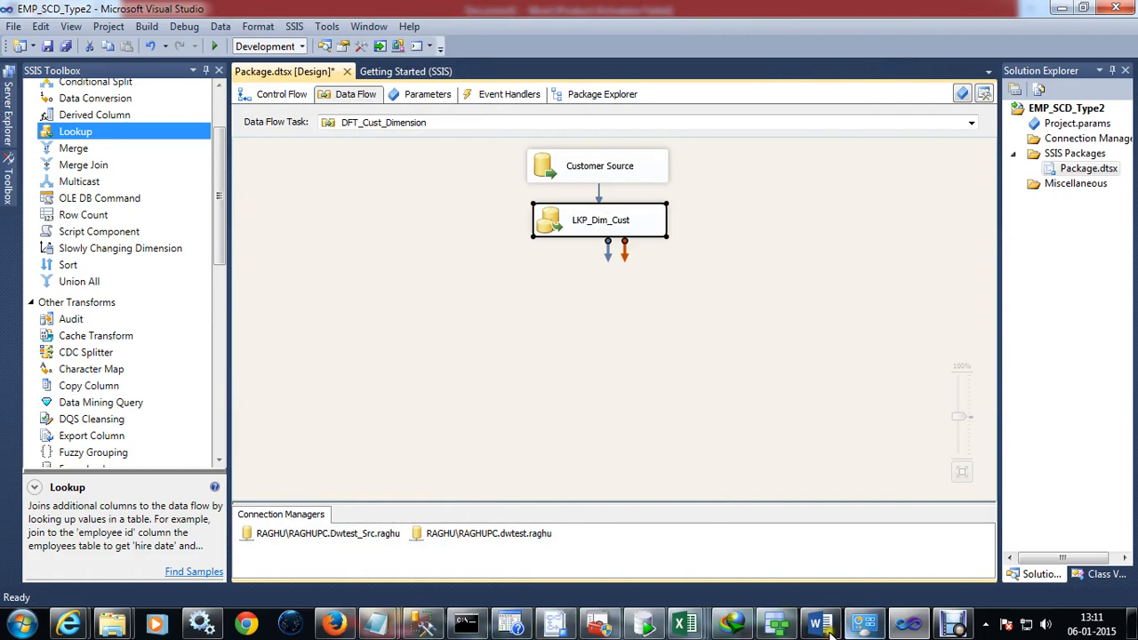
Switch to SQL Server Management Studio and examine the START_DATE and EFFECTIVE_DATE columns in the dim_cust query.
click(423, 625)
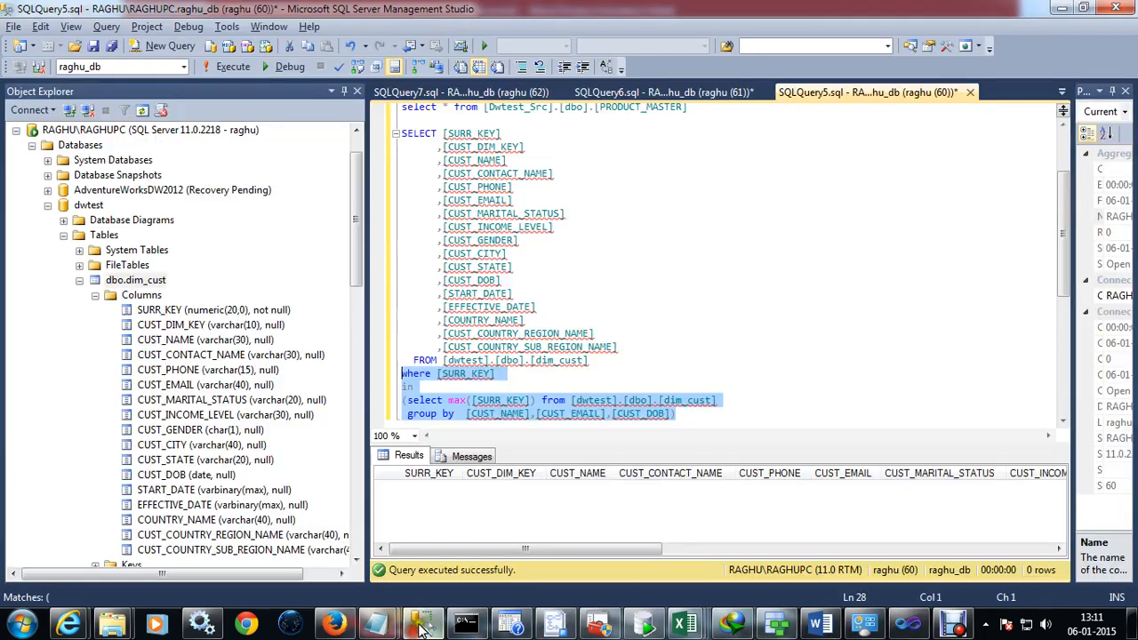
click(519, 333)
drag(536, 307, 441, 294)
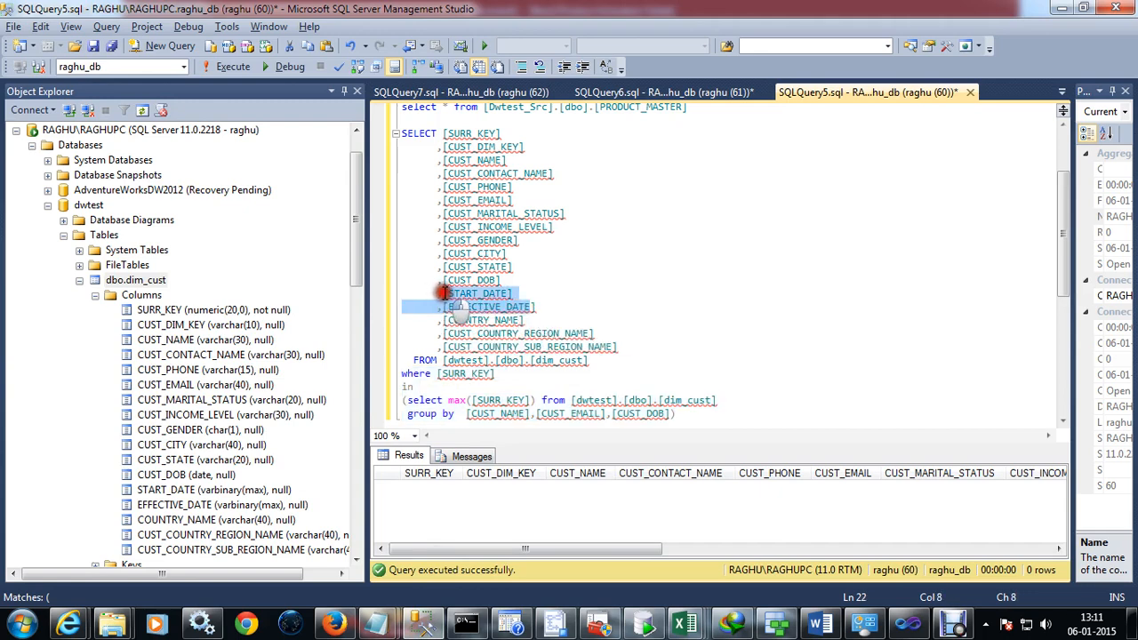
click(463, 297)
double_click(467, 293)
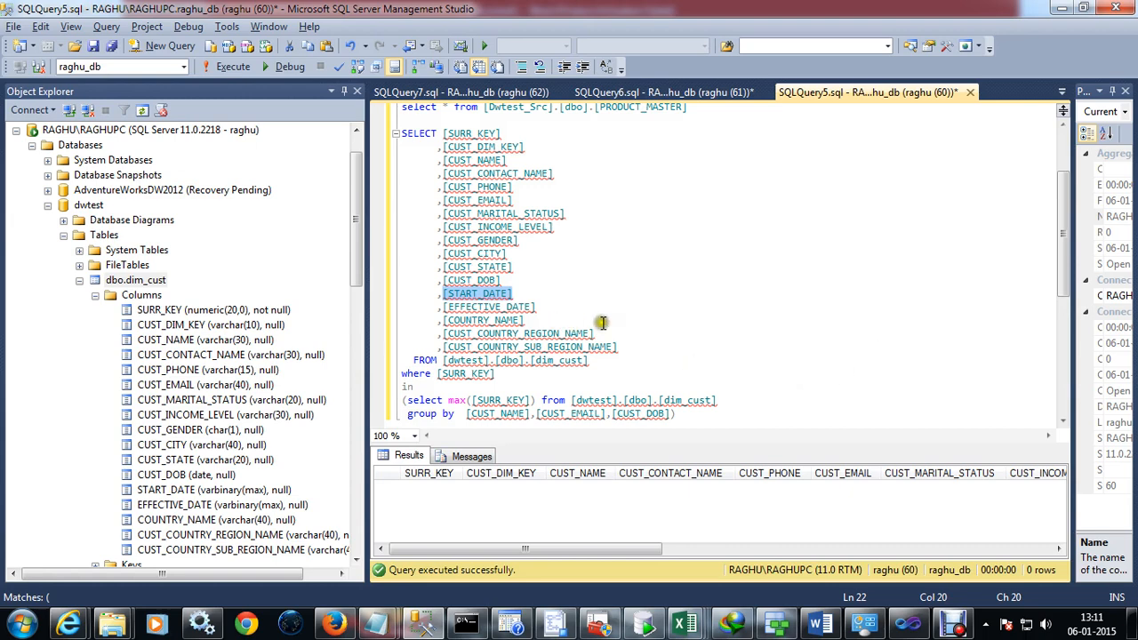
Switch back to Visual Studio and add a Derived Column transformation to the data flow below LKP_Dim_Cust.
key(alt+Tab)
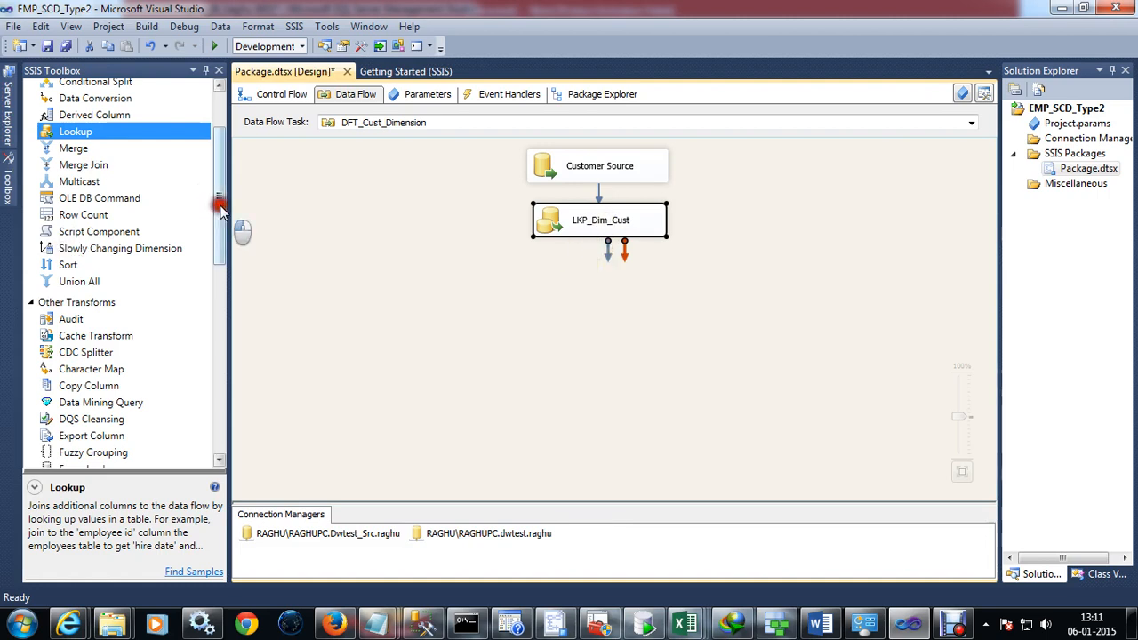
drag(220, 206, 218, 160)
drag(98, 210, 605, 294)
click(601, 229)
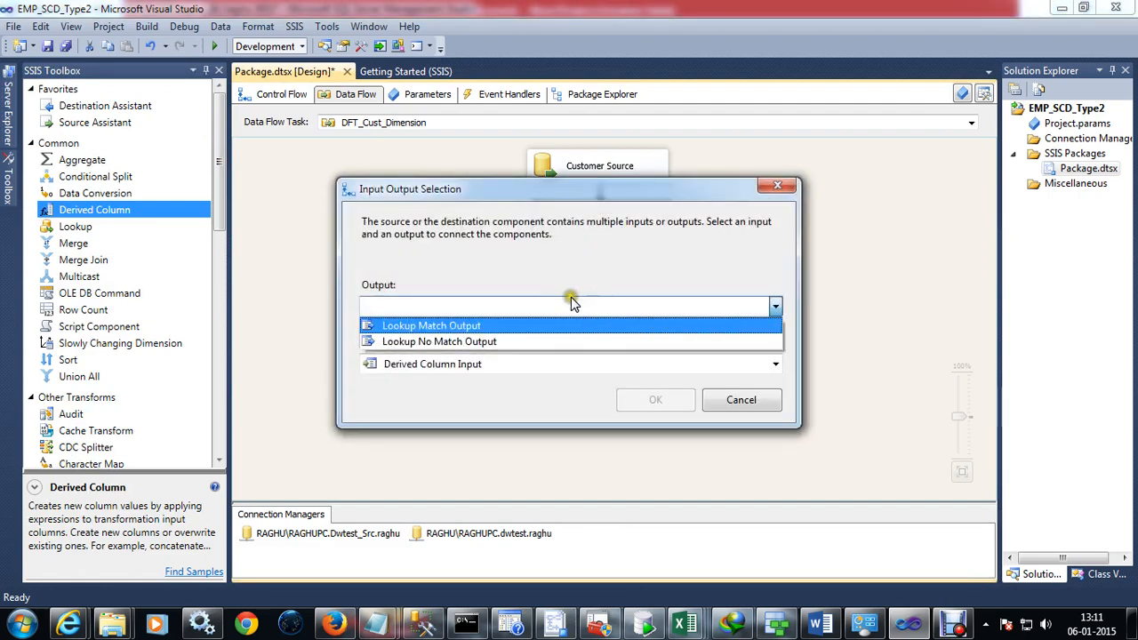
click(745, 400)
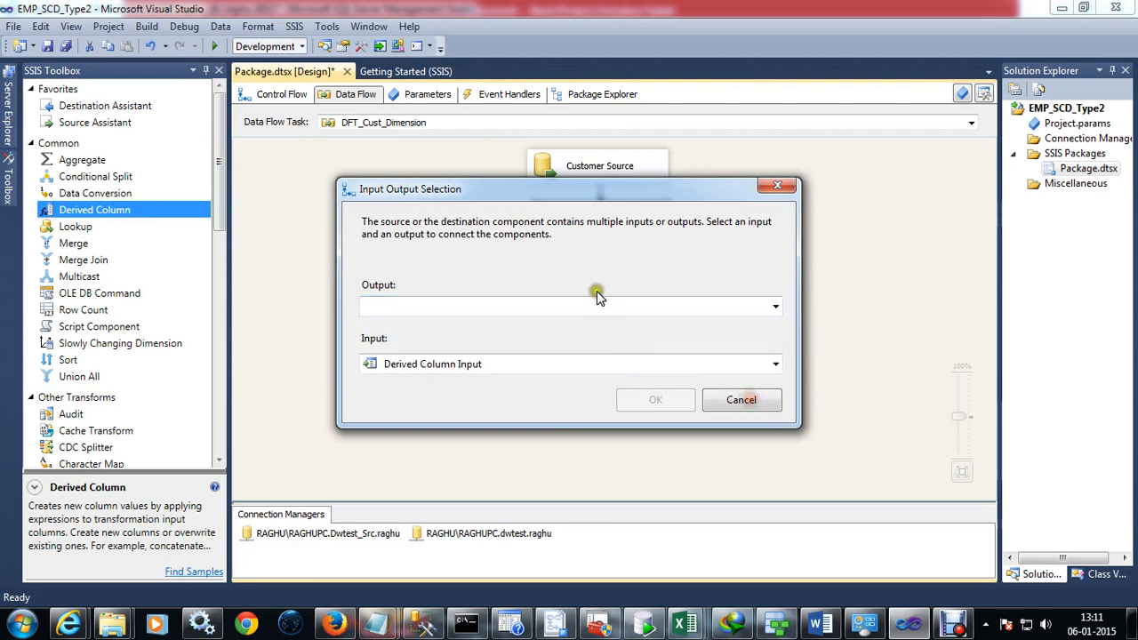
click(743, 402)
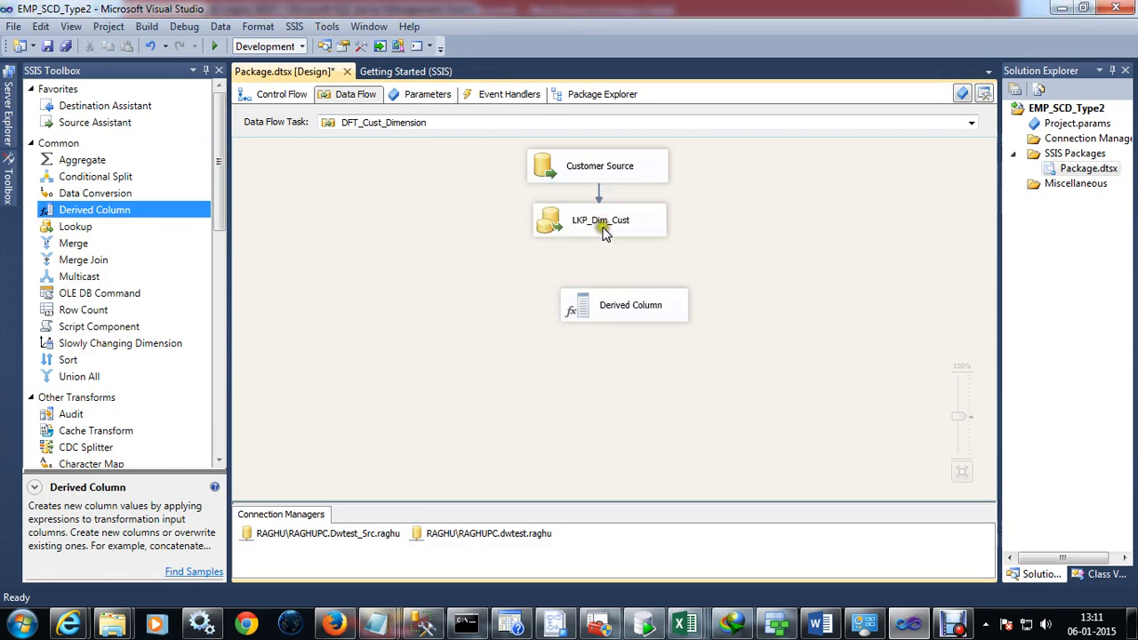
drag(604, 234, 604, 256)
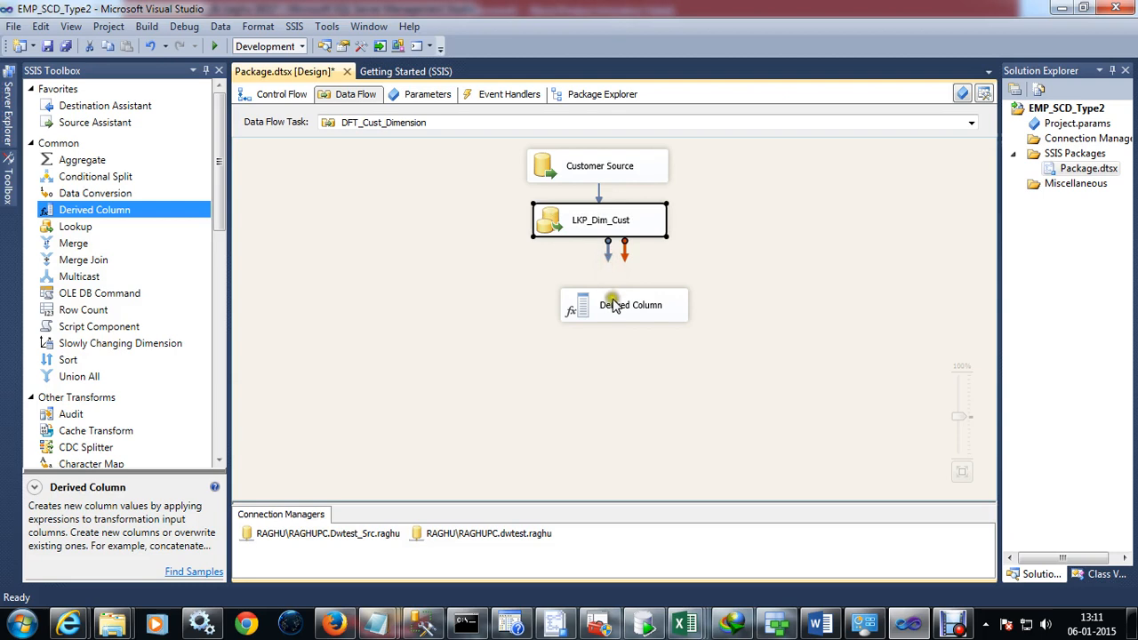
click(614, 303)
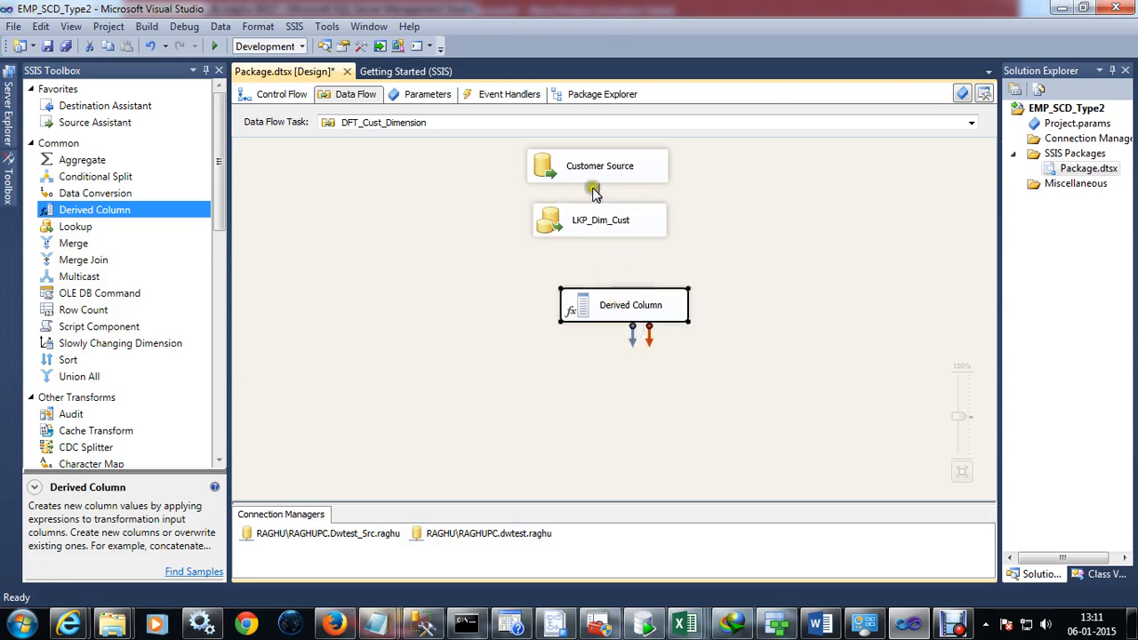
Remove the path from Customer Source to LKP_Dim_Cust, place the Derived Column between them, and connect Customer Source to it.
click(599, 191)
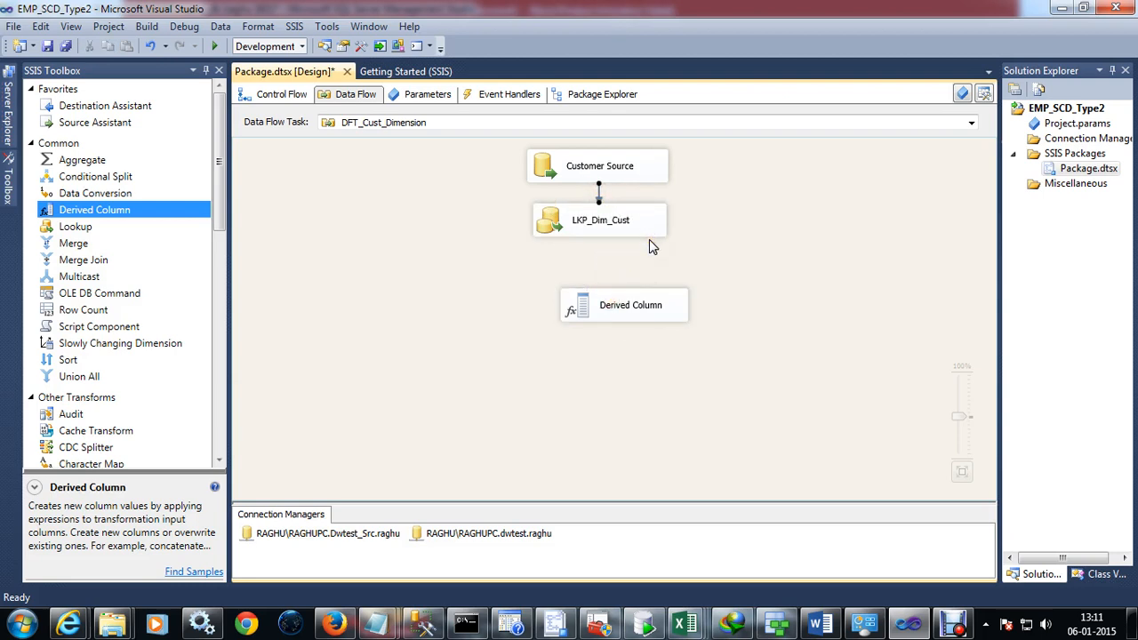
key(Delete)
drag(627, 218, 609, 260)
drag(613, 305, 581, 329)
drag(591, 203, 593, 235)
click(598, 166)
drag(605, 192, 598, 231)
Open the Derived Column transformation and add a new column with the GETDATE() expression.
click(597, 237)
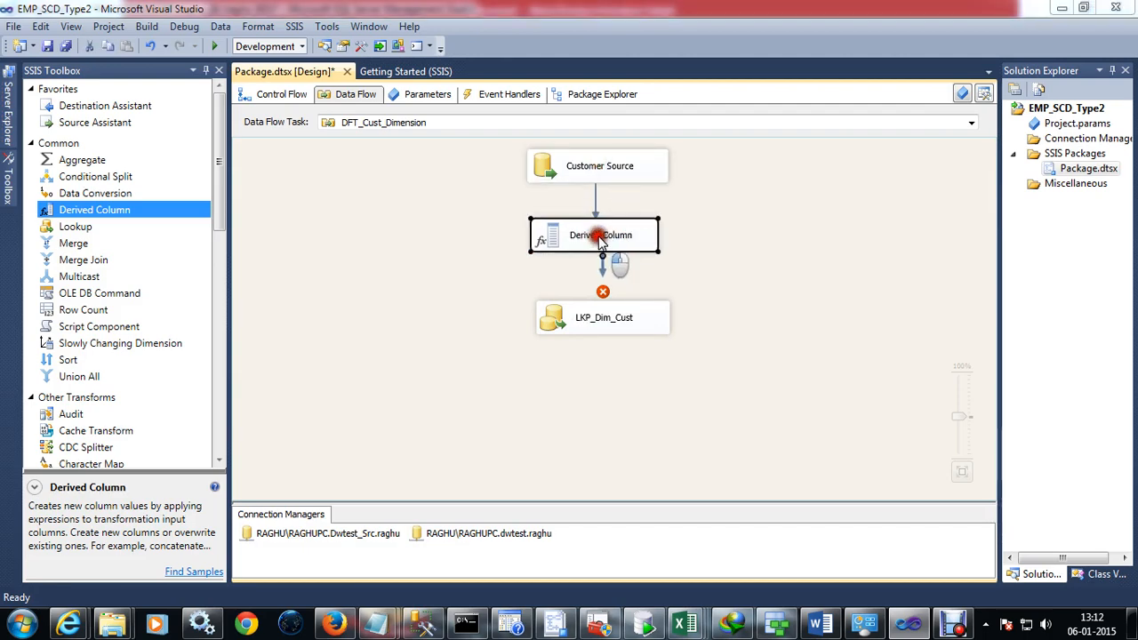
double_click(601, 240)
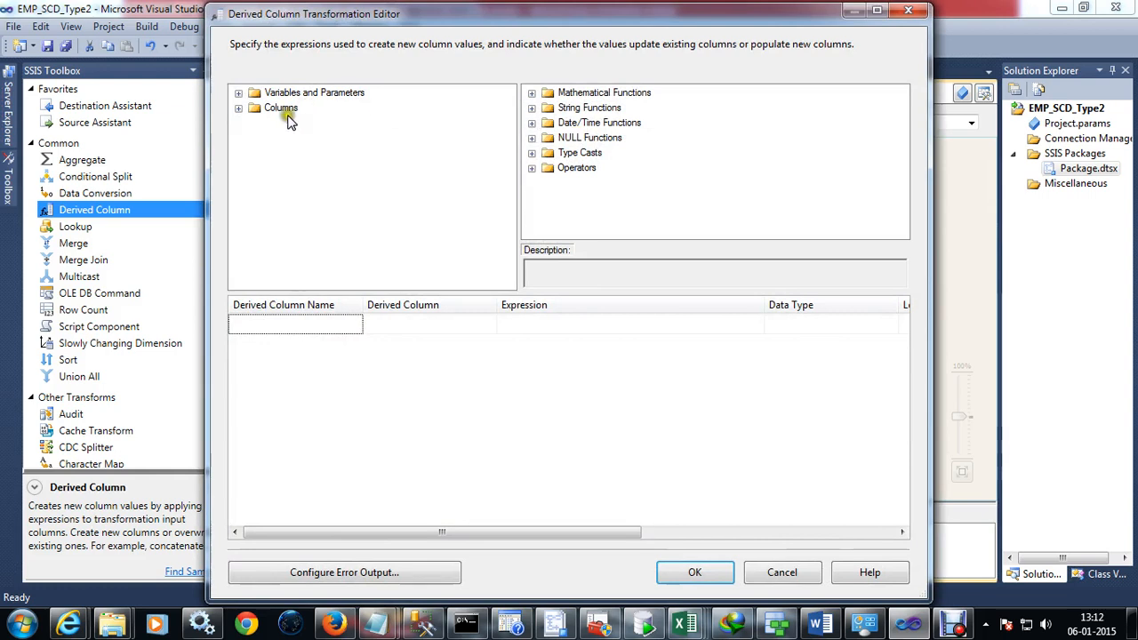
click(412, 323)
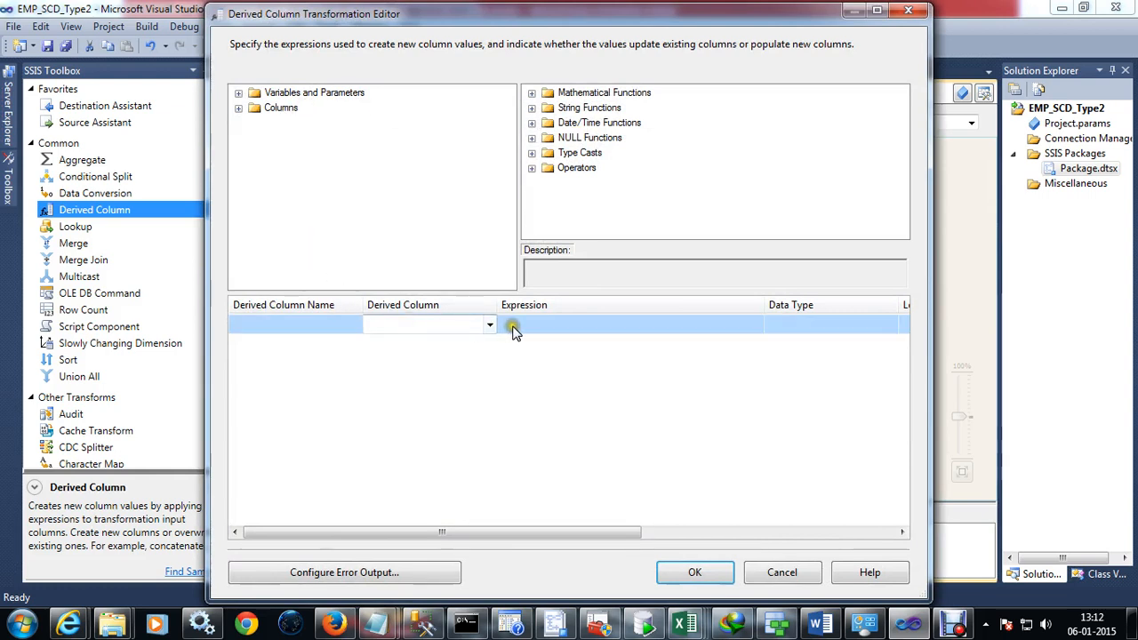
click(552, 325)
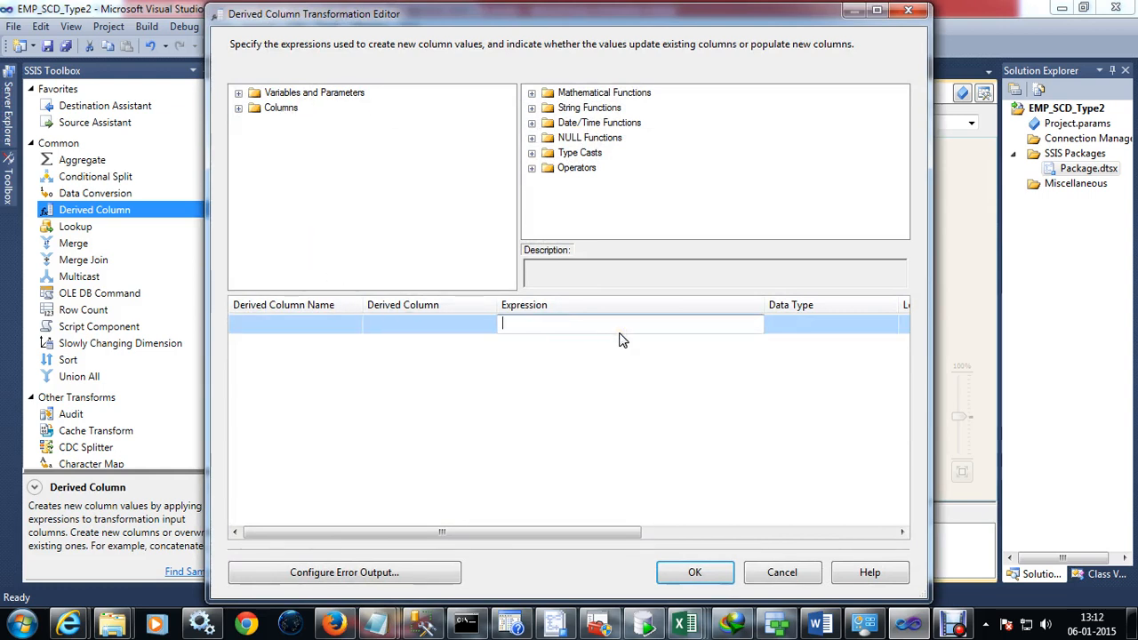
click(531, 123)
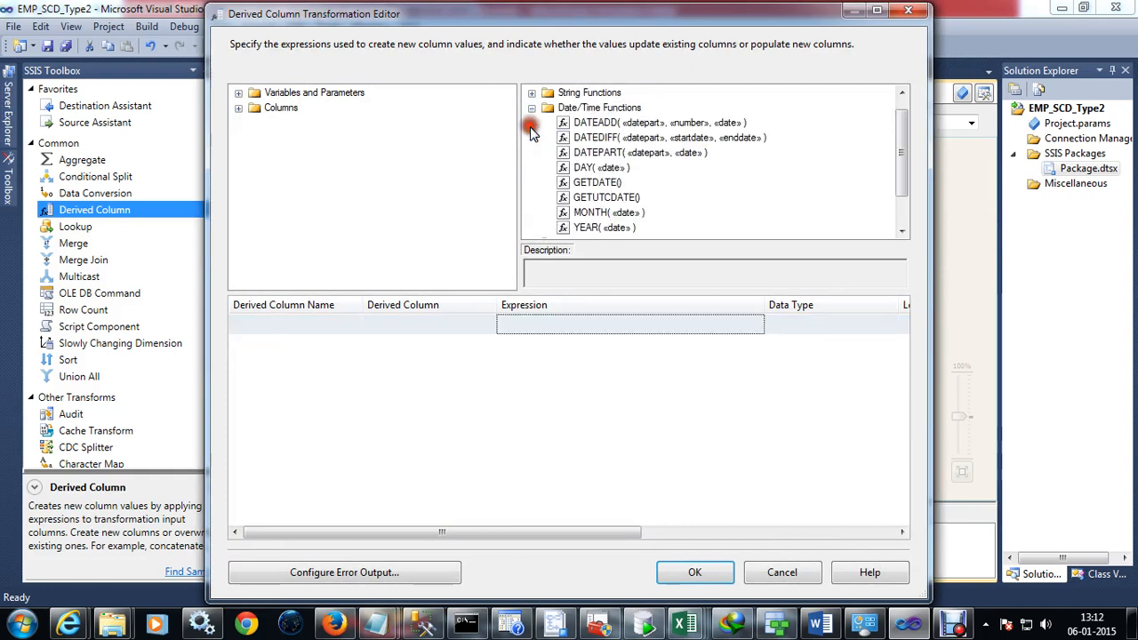
click(611, 183)
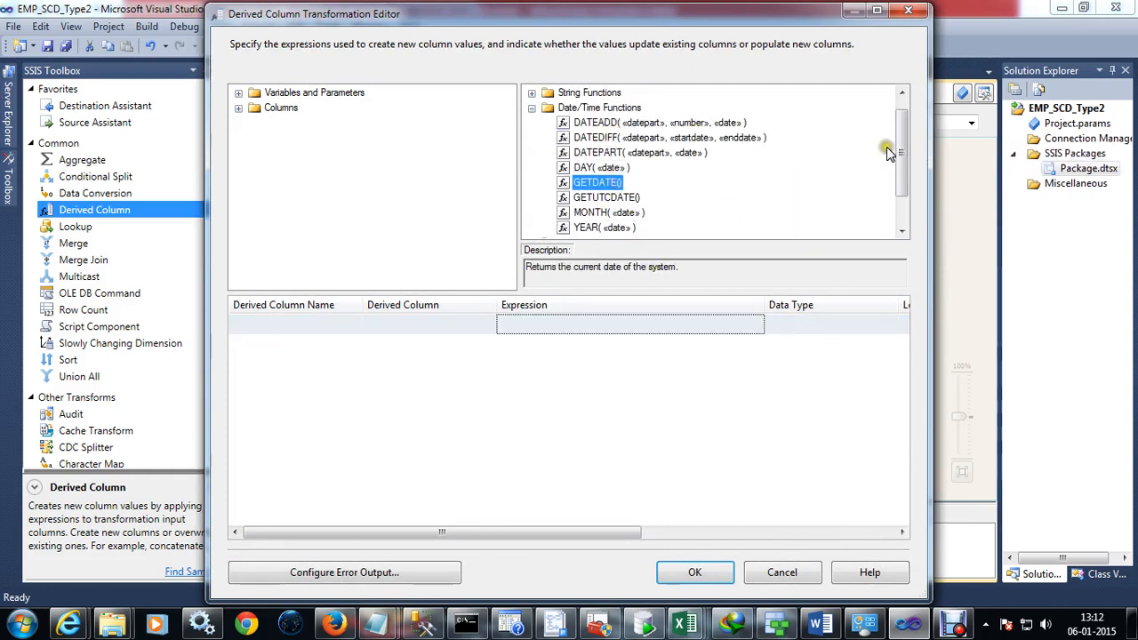
drag(898, 158, 895, 170)
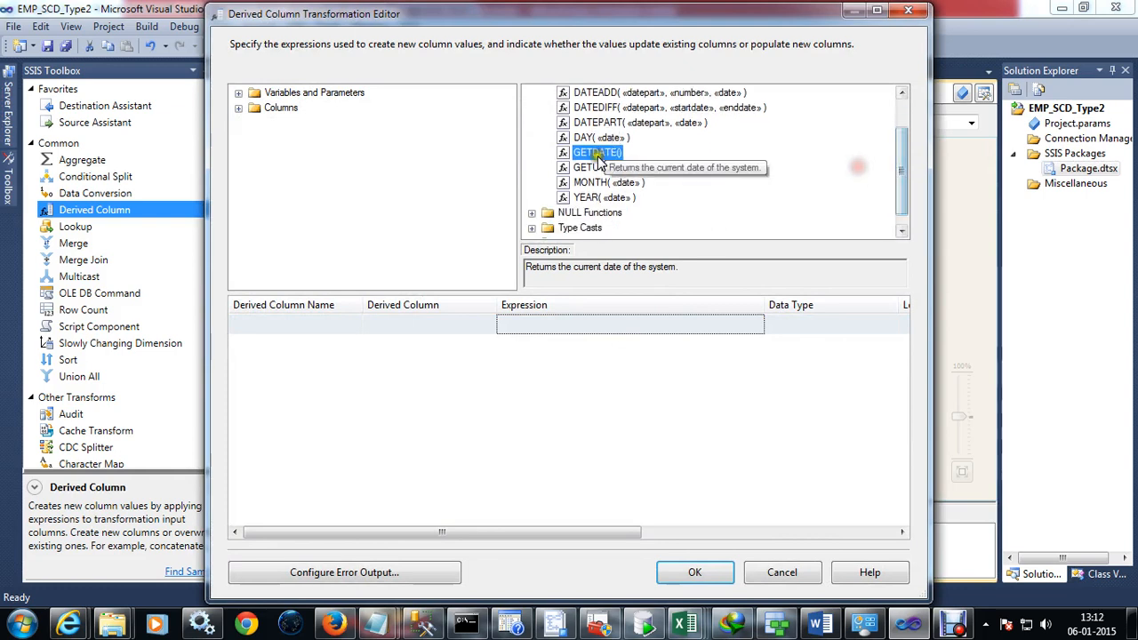
drag(598, 153, 525, 327)
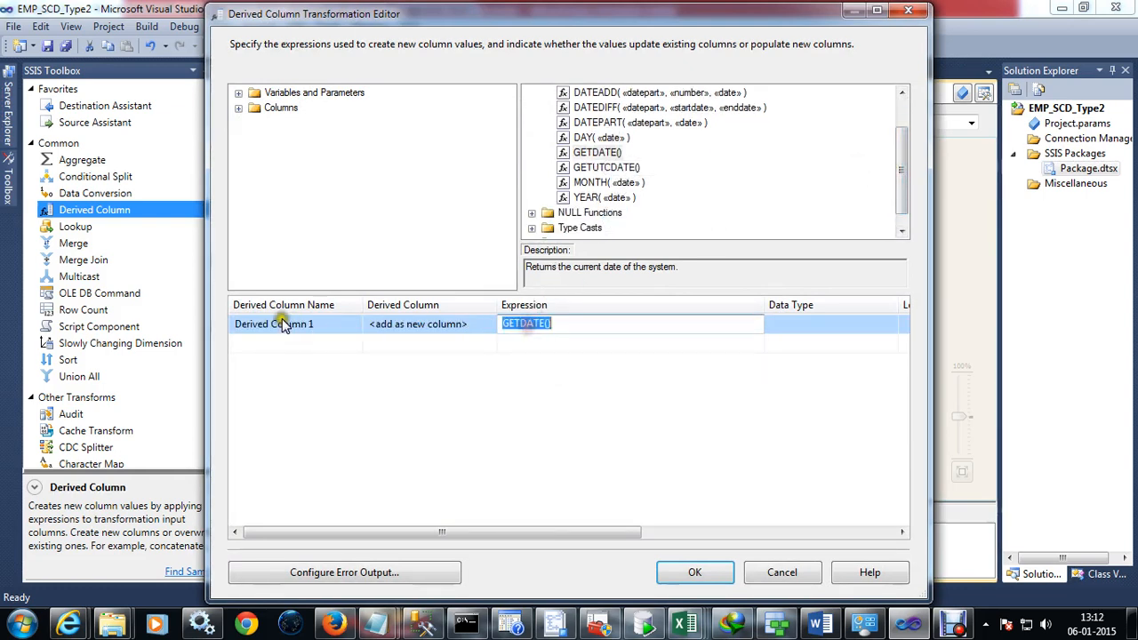
Name the derived column Inserted_Date and accept the transformation's configuration.
click(286, 325)
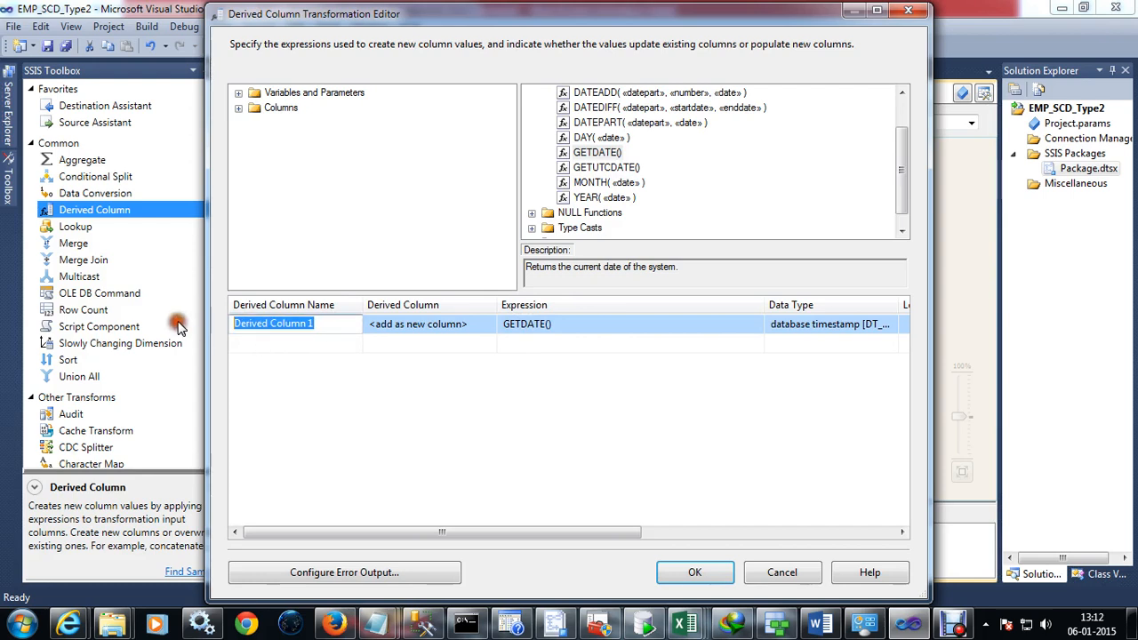
text(Inserted_Date)
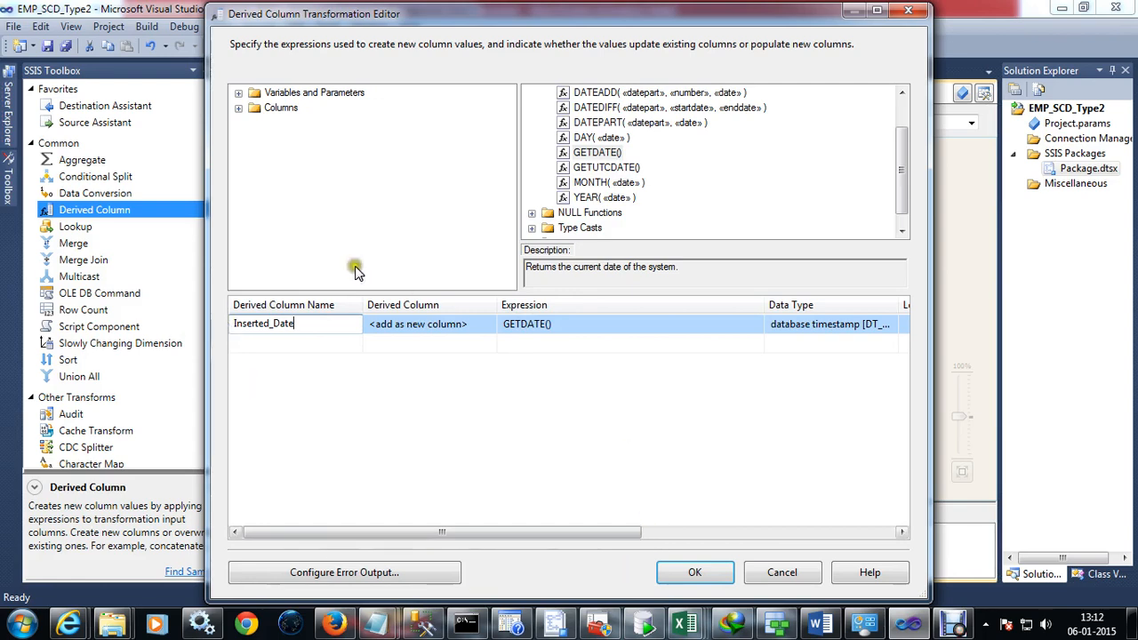
click(697, 570)
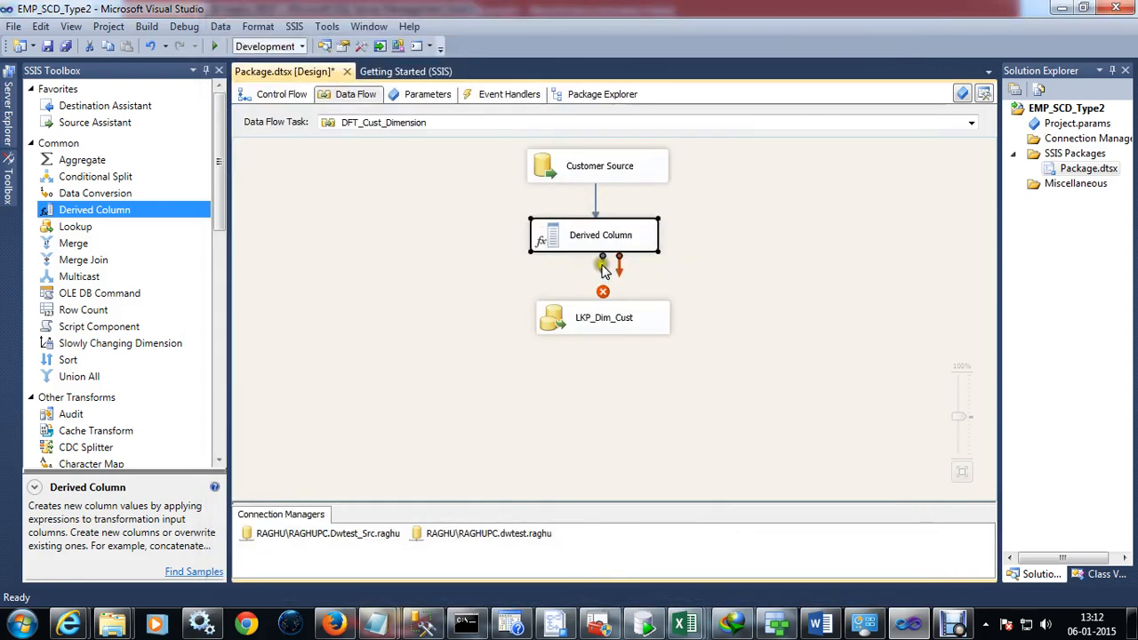
Connect the Derived Column to LKP_Dim_Cust, check the lookup's available input columns for Inserted_Date, and accept the lookup settings.
drag(602, 261, 604, 322)
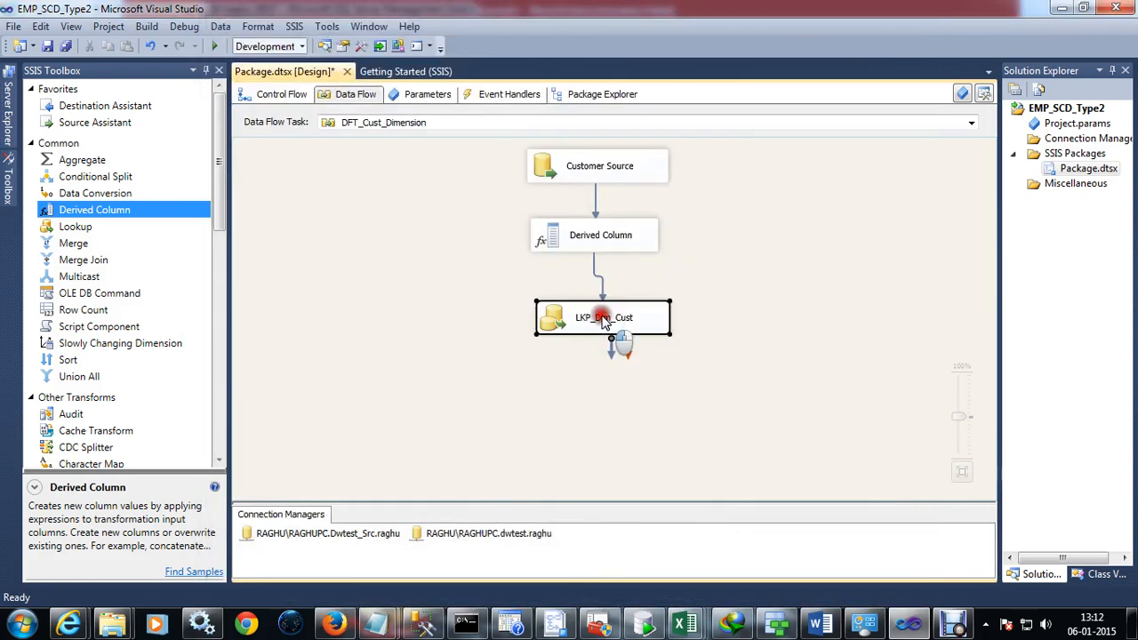
double_click(603, 322)
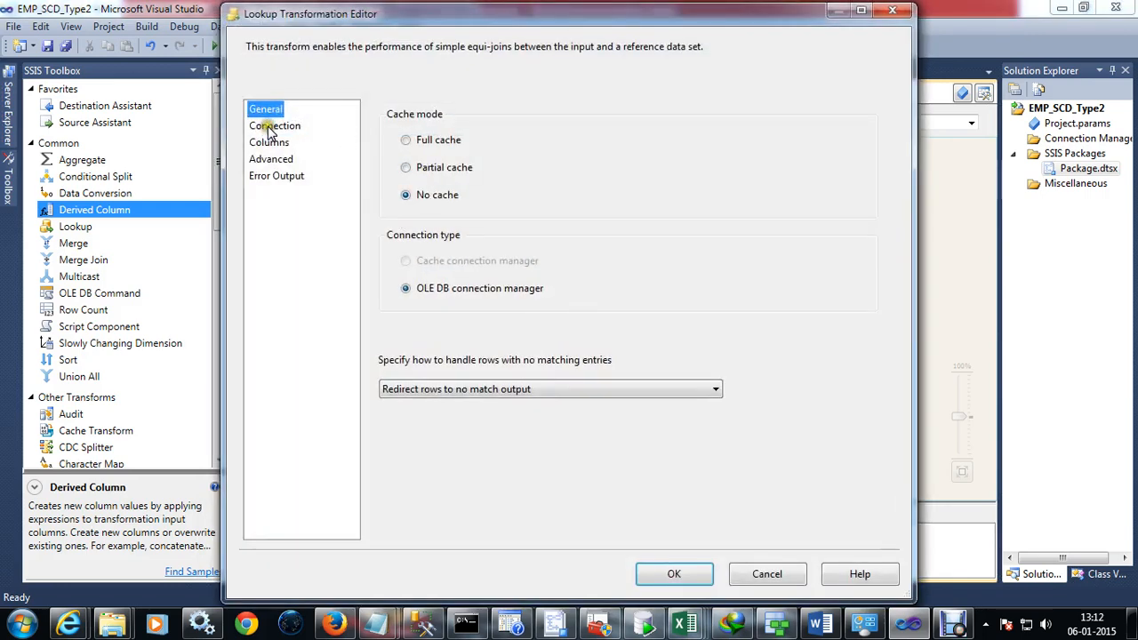
click(269, 142)
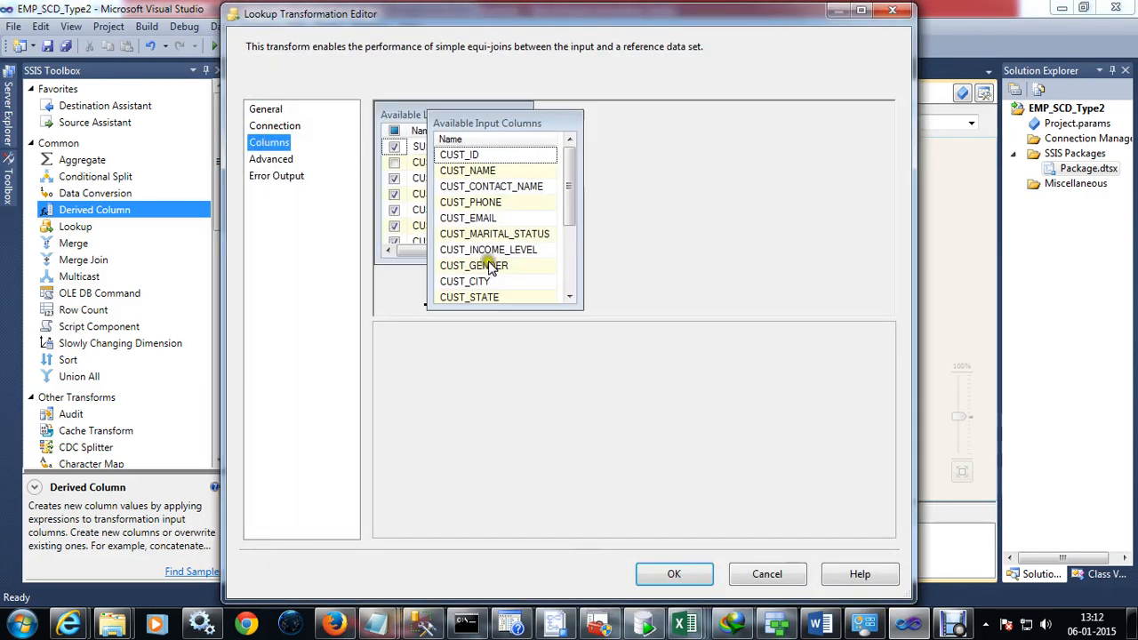
drag(541, 320, 550, 398)
drag(535, 309, 534, 397)
drag(508, 120, 507, 109)
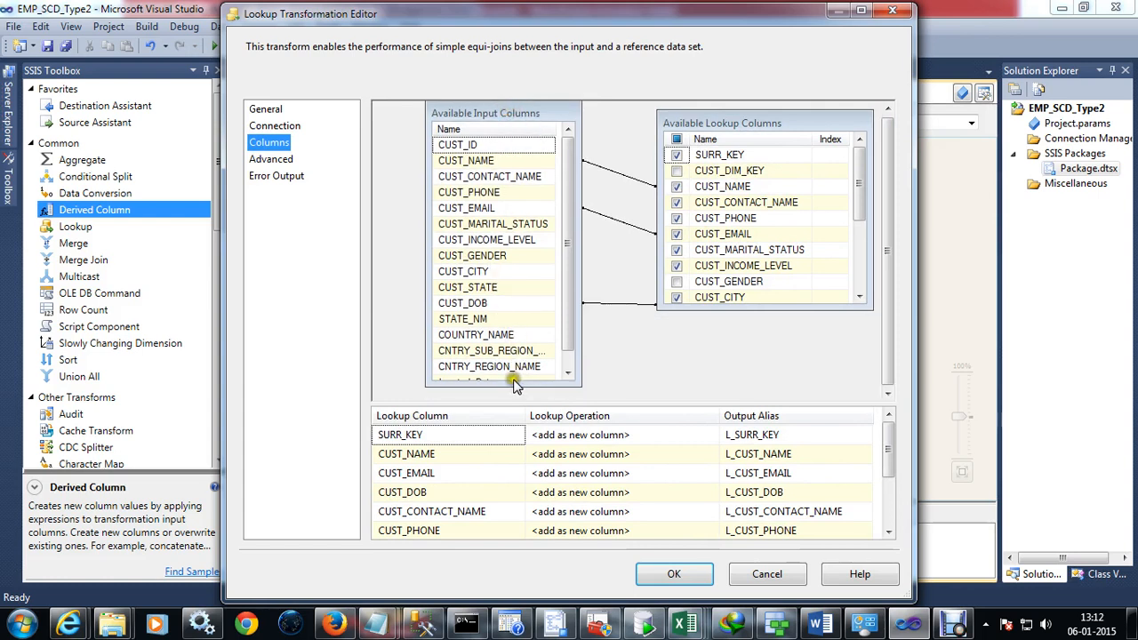
drag(513, 380, 508, 396)
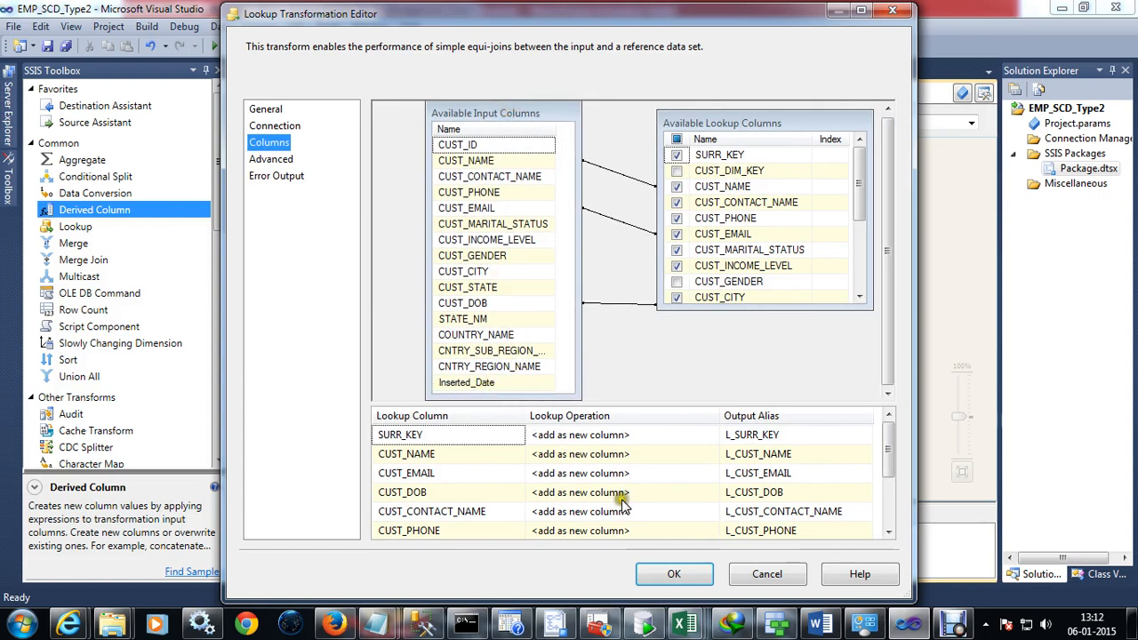
click(669, 574)
Arrange the Derived Column and LKP_Dim_Cust closely beneath Customer Source, narrowing the lookup's box slightly.
click(606, 311)
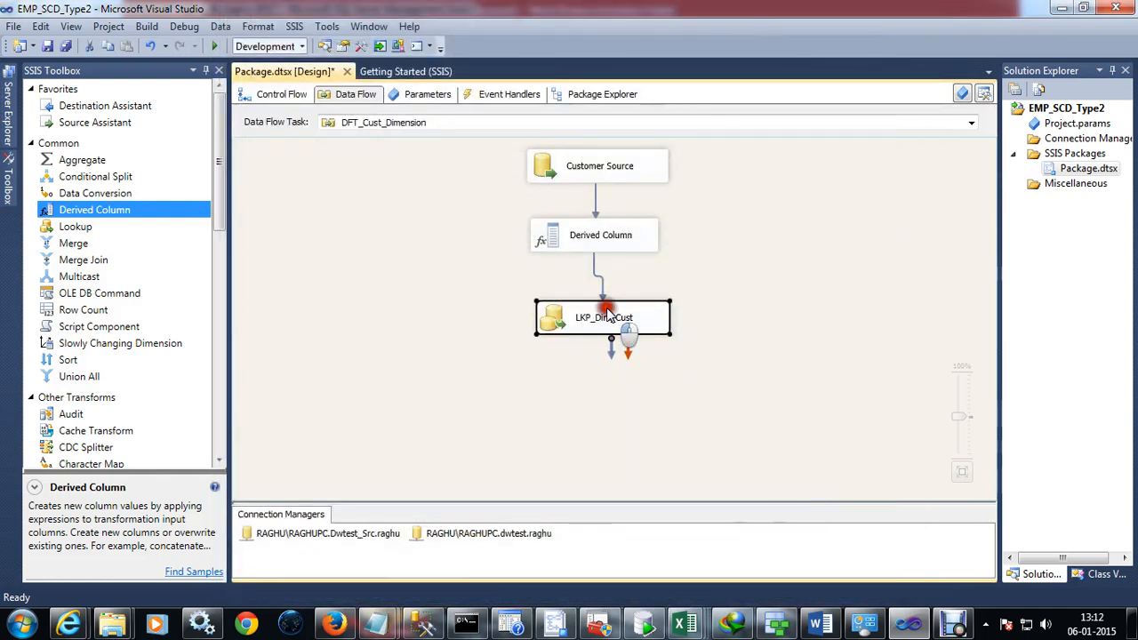
drag(605, 311, 595, 295)
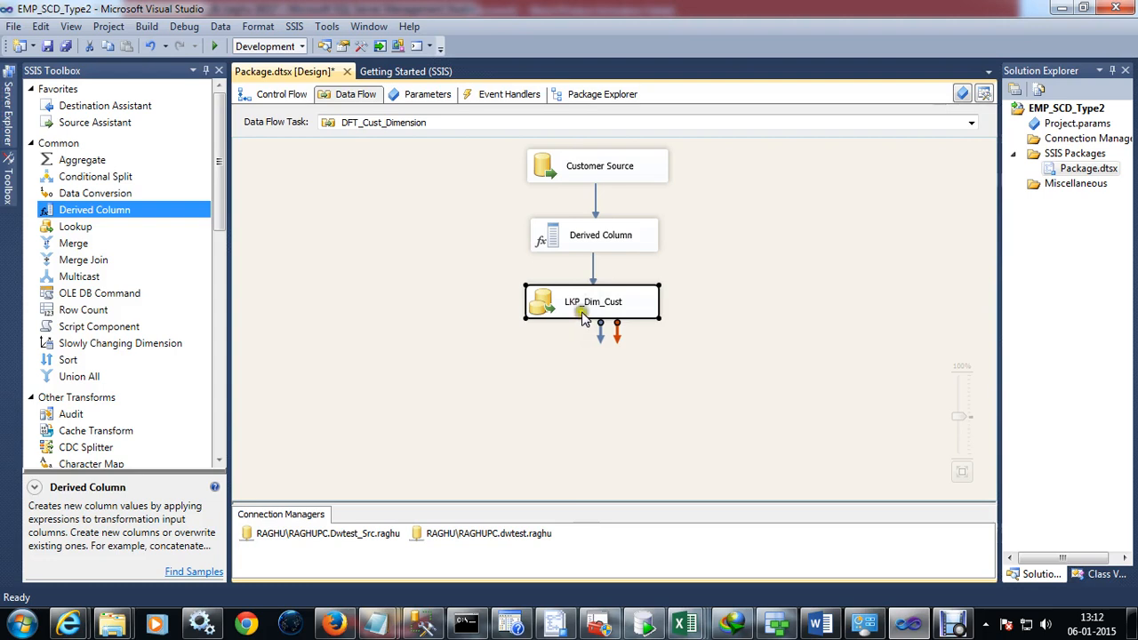
click(587, 302)
click(585, 169)
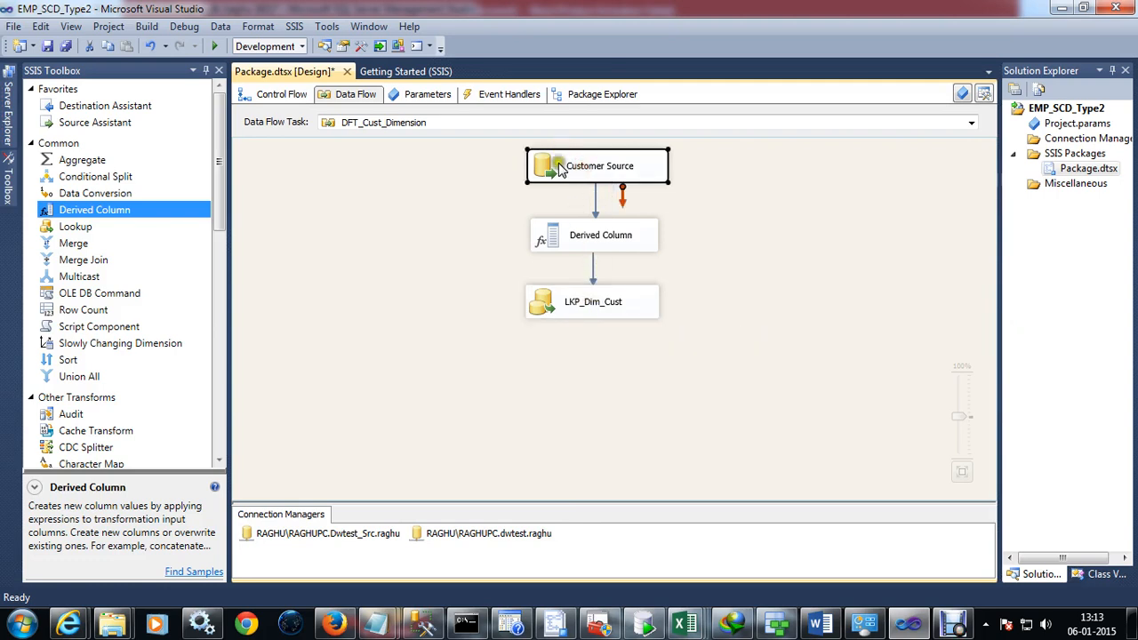
drag(587, 237, 587, 212)
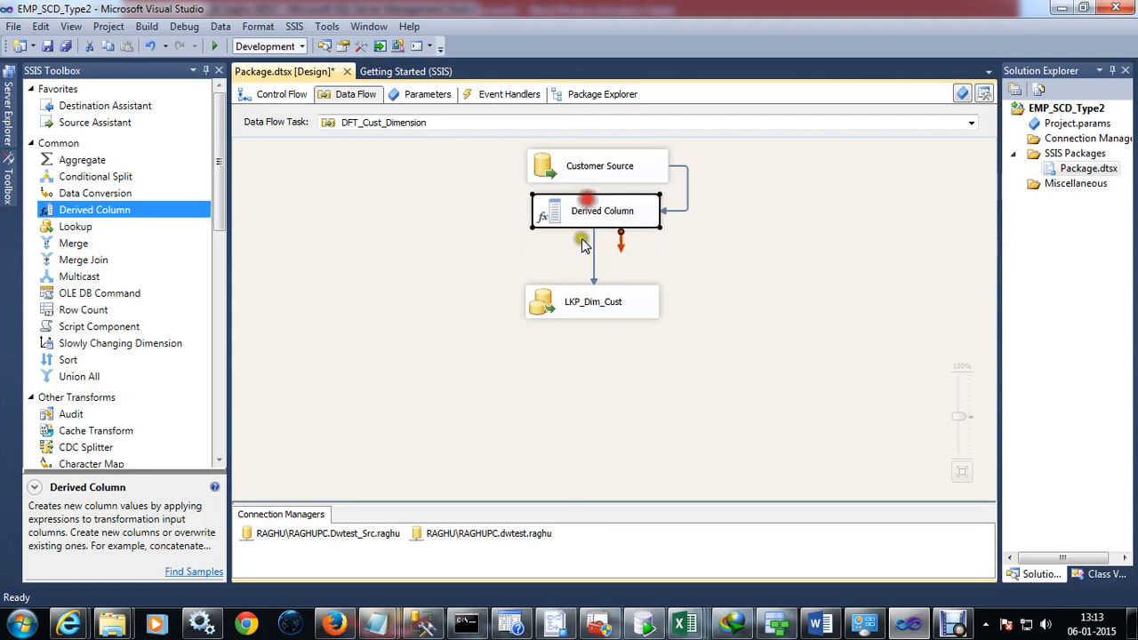
drag(586, 302, 600, 279)
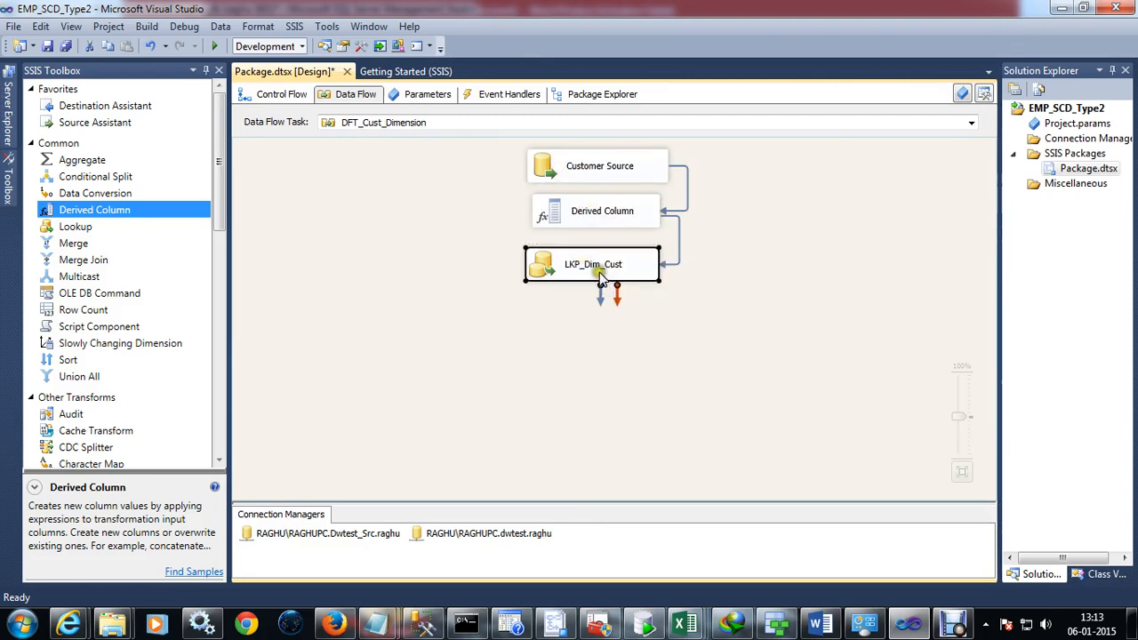
click(601, 278)
click(633, 270)
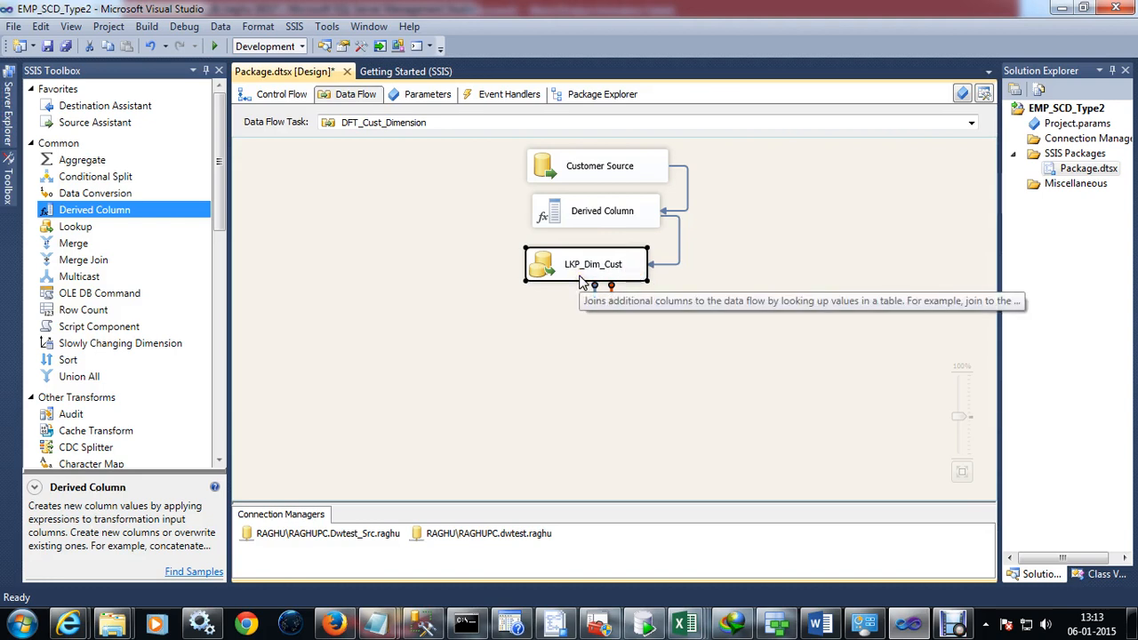
drag(603, 276, 609, 260)
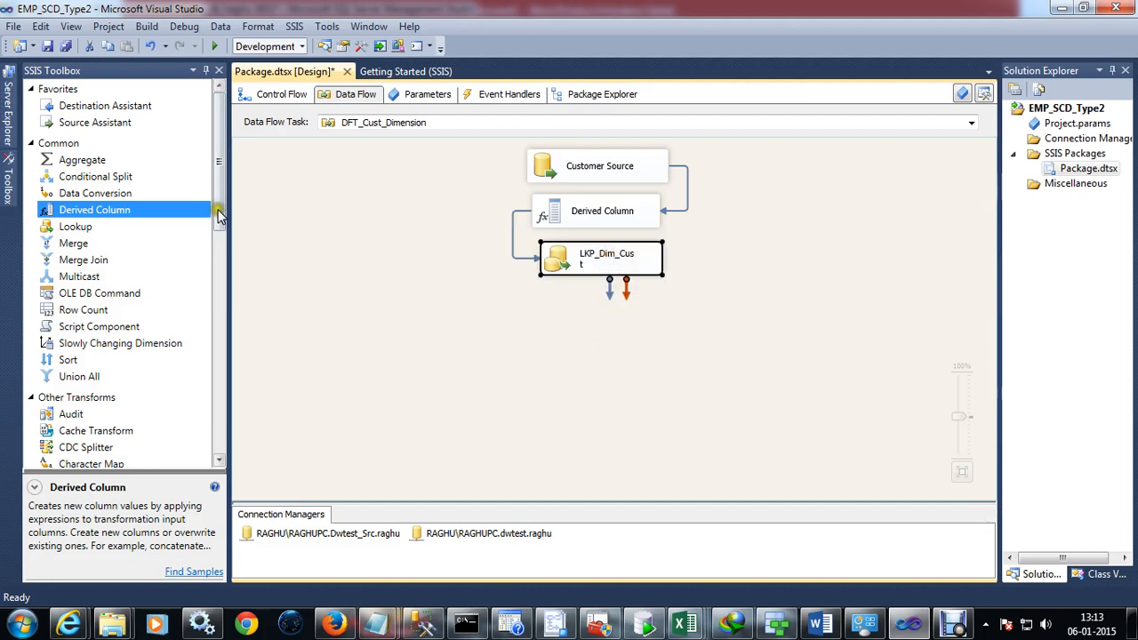
Add an OLE DB Destination to the data flow below LKP_Dim_Cust.
drag(219, 211, 227, 431)
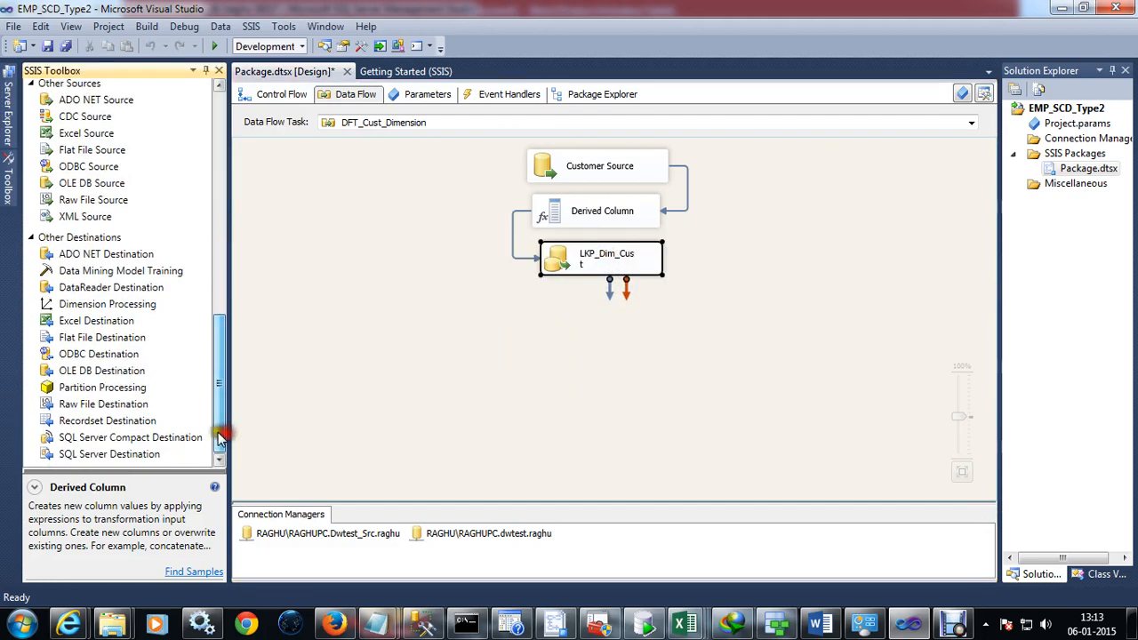
drag(125, 371, 396, 321)
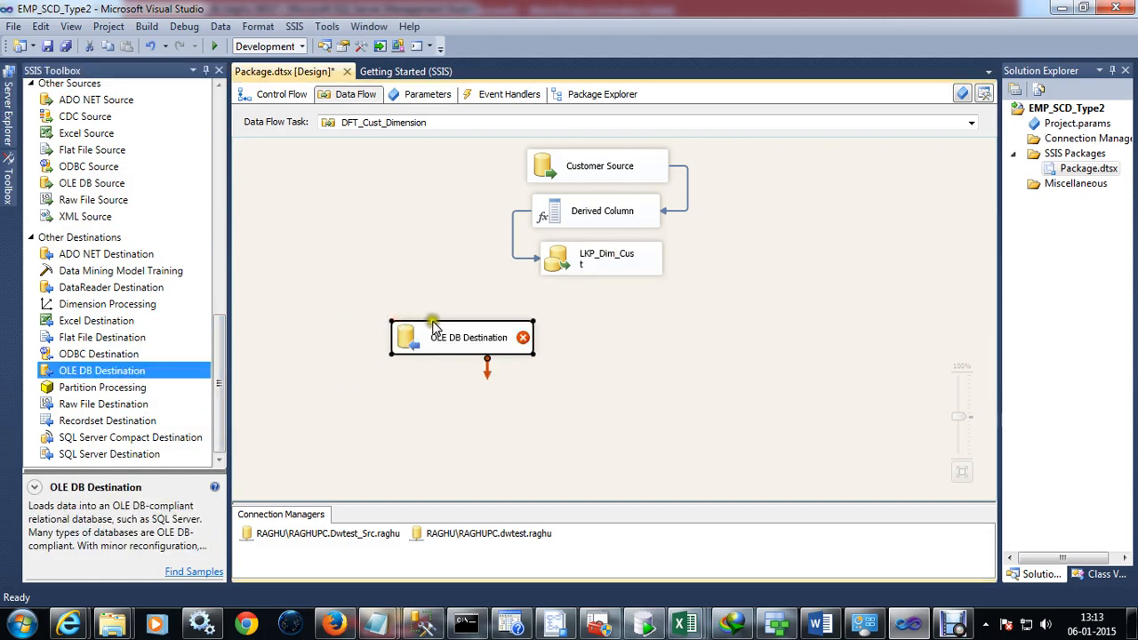
click(554, 258)
drag(611, 298, 460, 345)
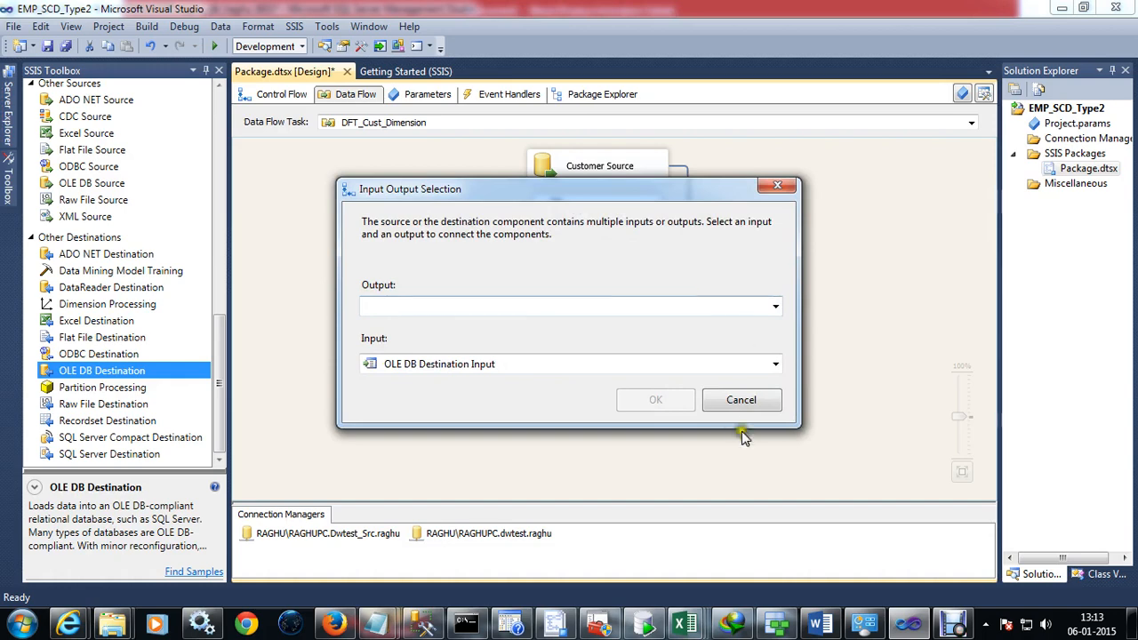
click(731, 402)
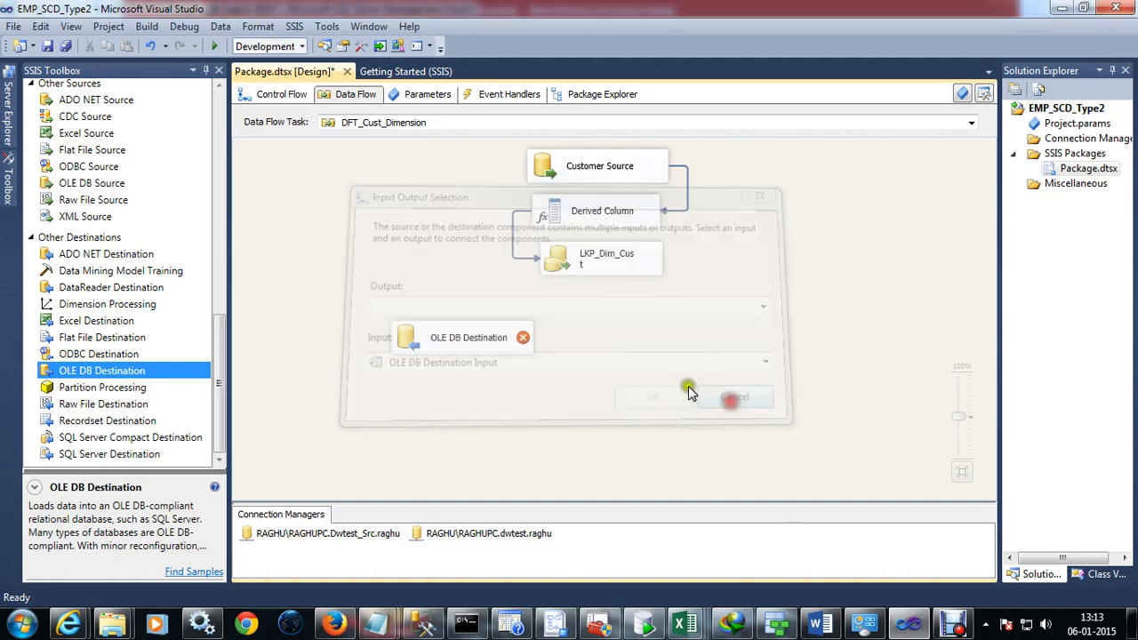
click(466, 341)
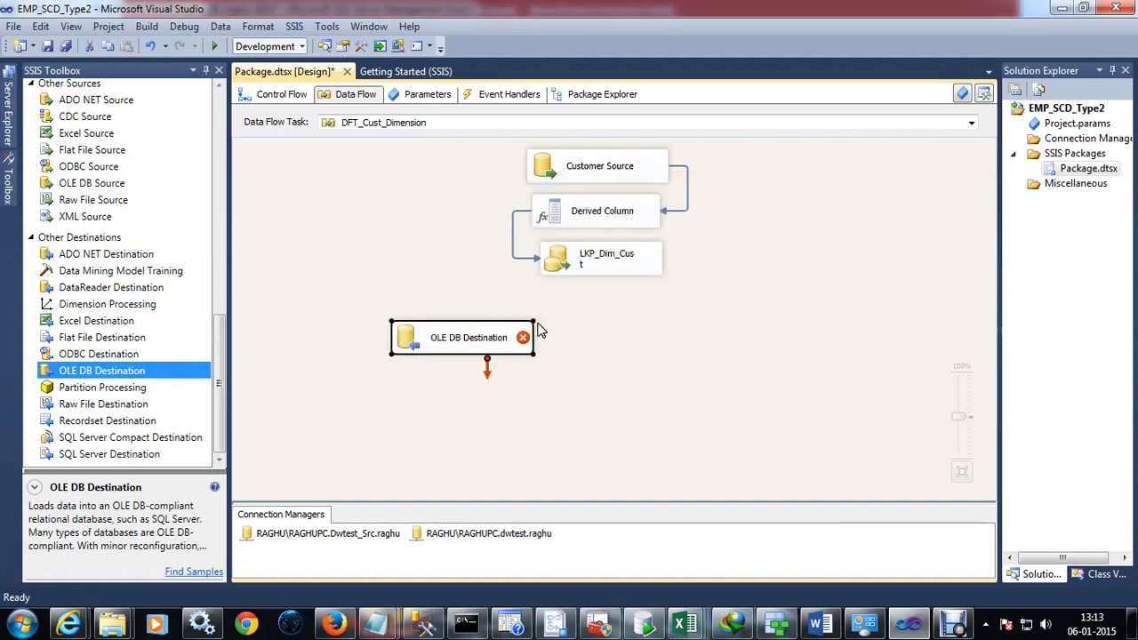
key(alt+Tab)
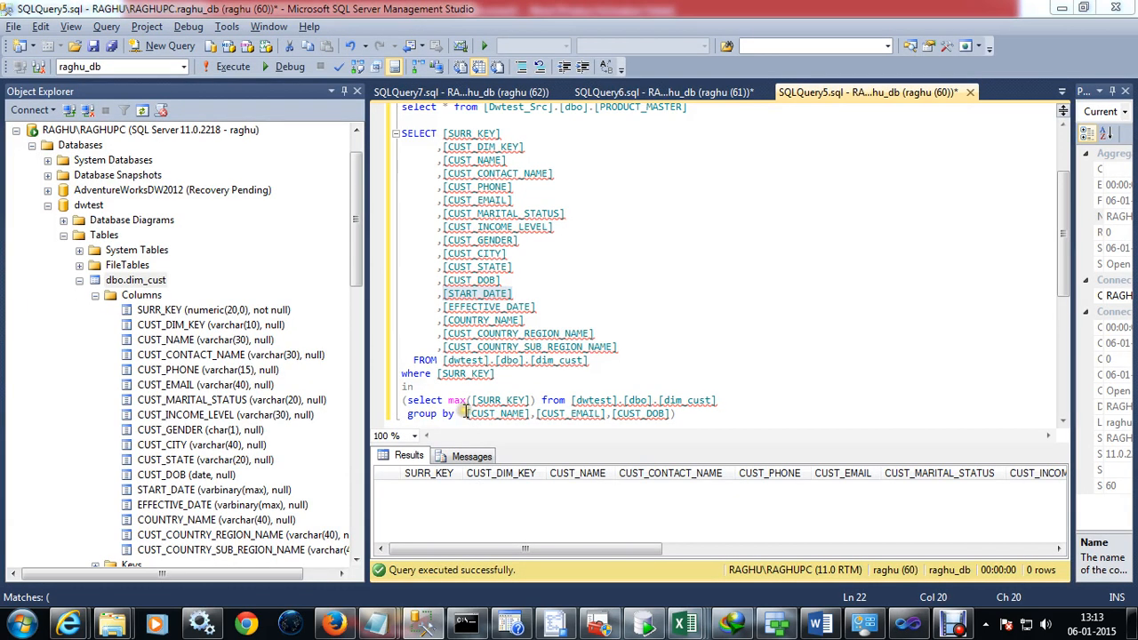
key(alt+Tab)
key(alt+Tab)
scroll(444, 525, down, 3)
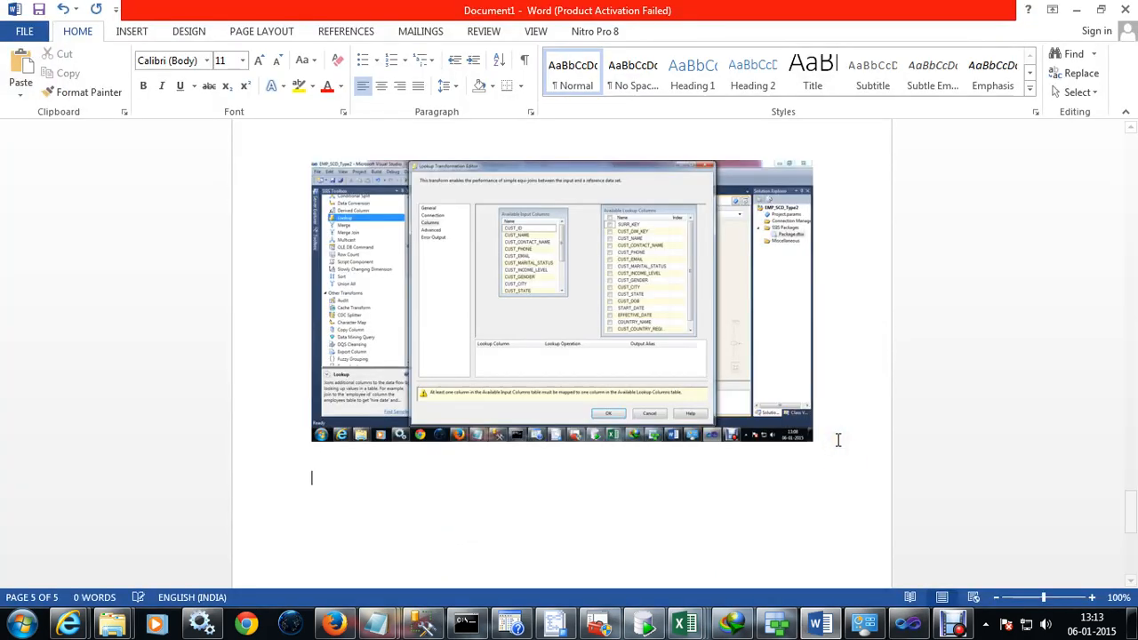
key(alt+Tab)
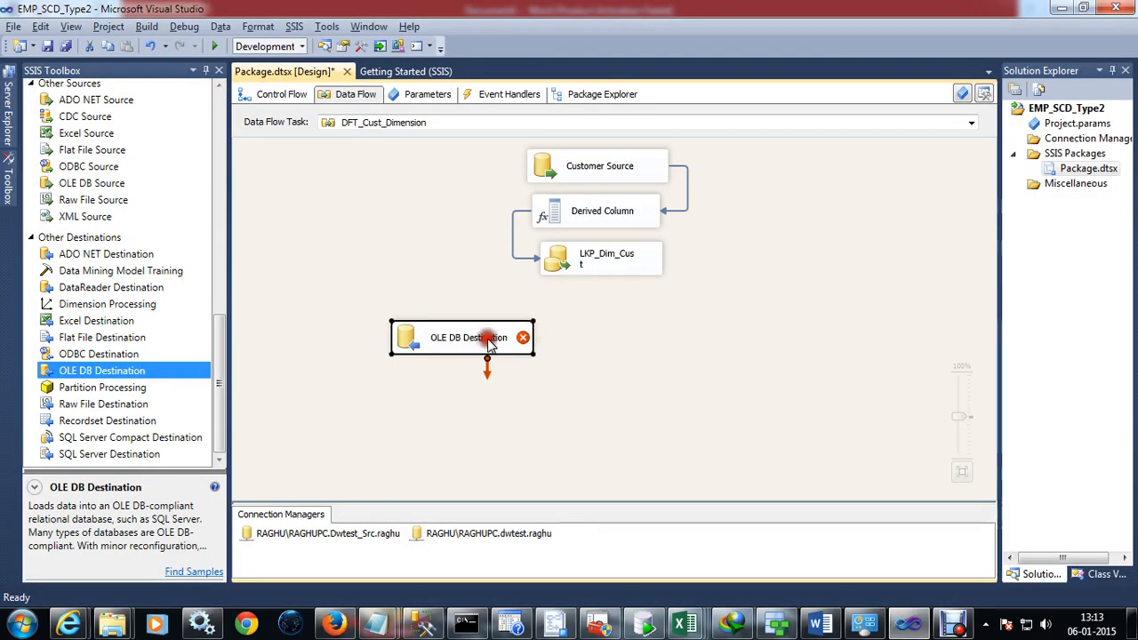
Connect LKP_Dim_Cust to the OLE DB Destination, routing Lookup No Match Output into OLE DB Destination Input.
click(488, 338)
click(603, 252)
drag(609, 283, 456, 342)
click(551, 306)
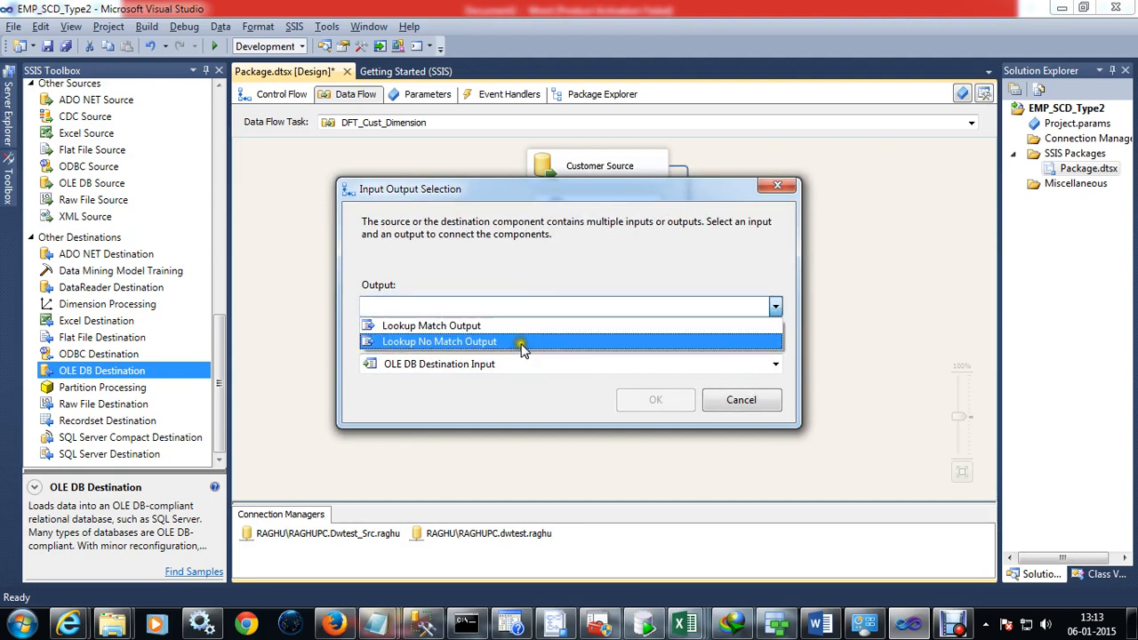
click(523, 345)
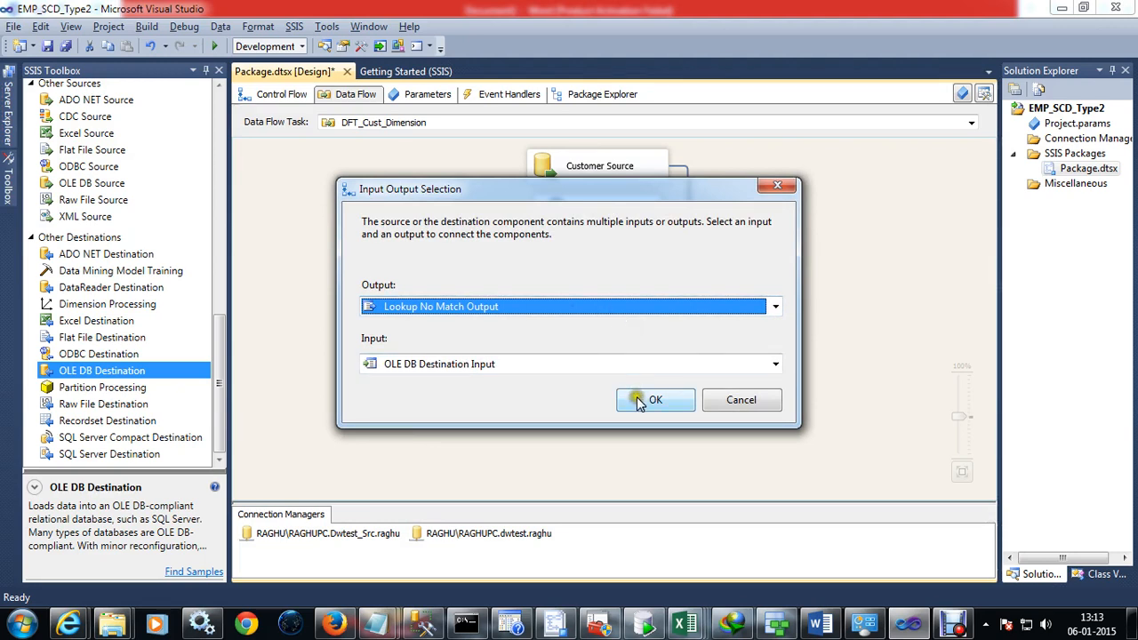
click(552, 364)
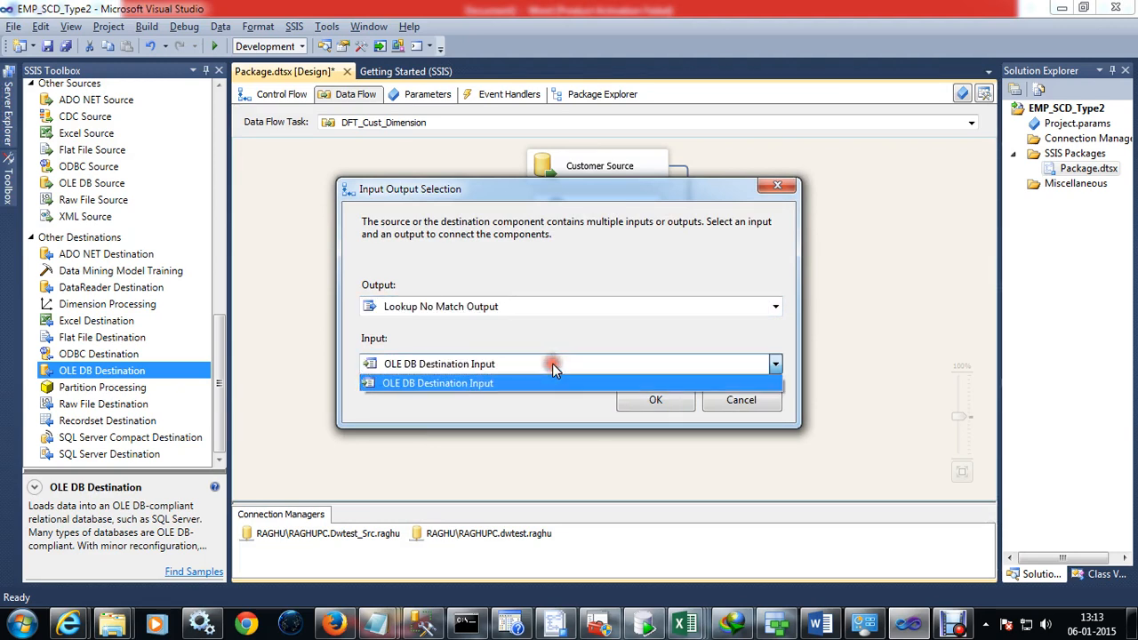
click(554, 365)
click(629, 400)
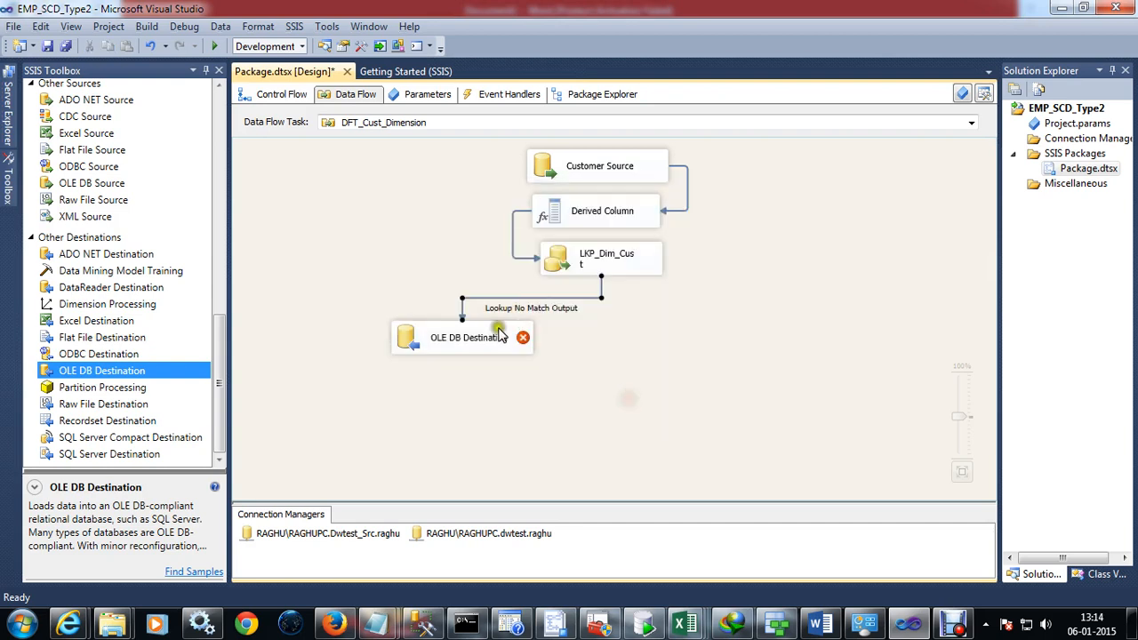
Rename the OLE DB Destination as New records Customer Dimension.
click(471, 333)
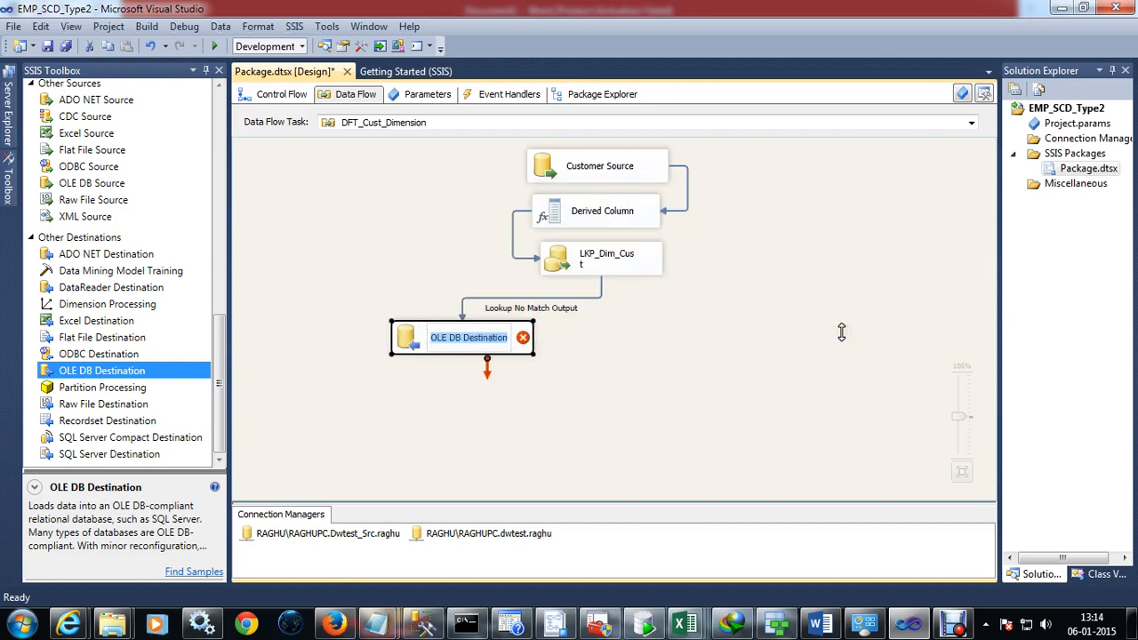
text(Customer)
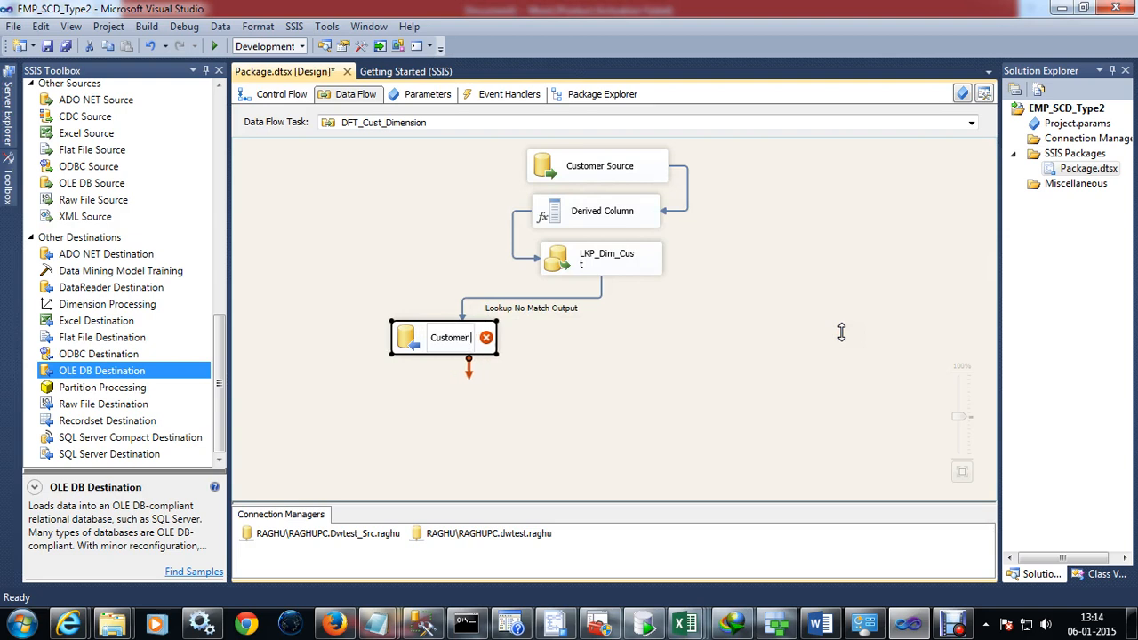
text( Dimension)
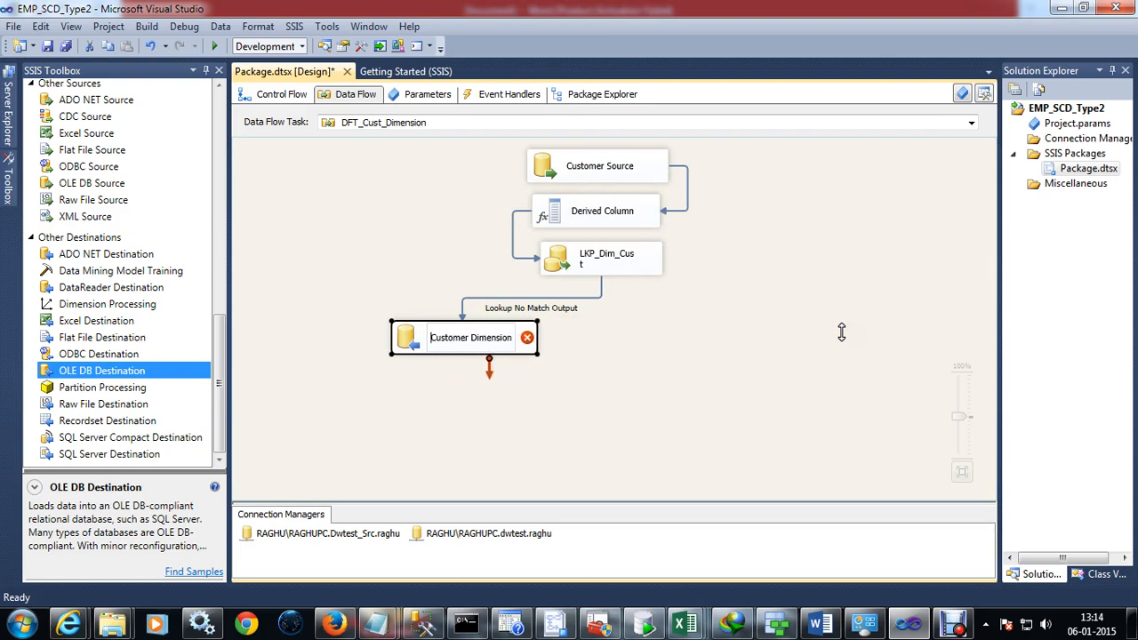
key(Home)
text(Insert)
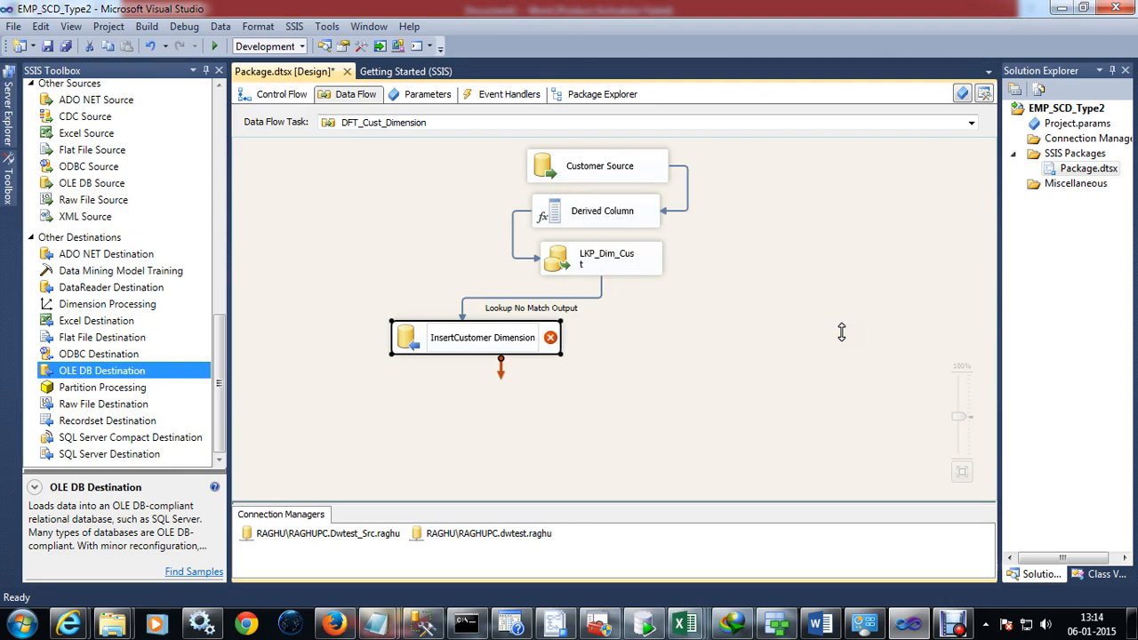
text(s)
key(BackSpace)
key(BackSpace)
key(BackSpace)
key(BackSpace)
key(BackSpace)
key(BackSpace)
key(BackSpace)
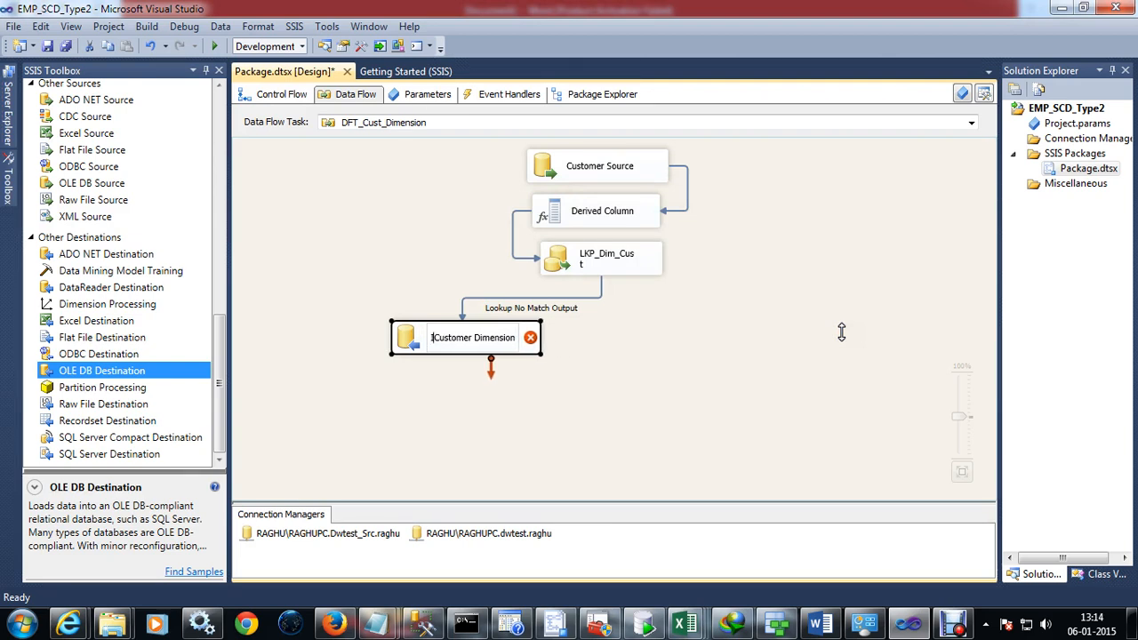
text(New rec)
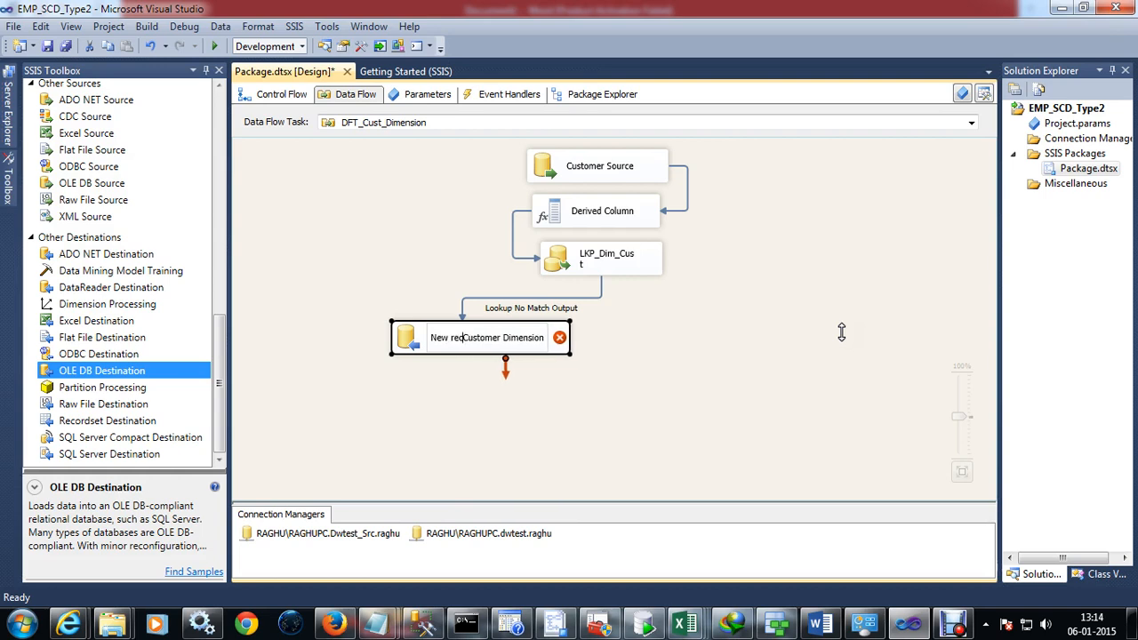
text(ords)
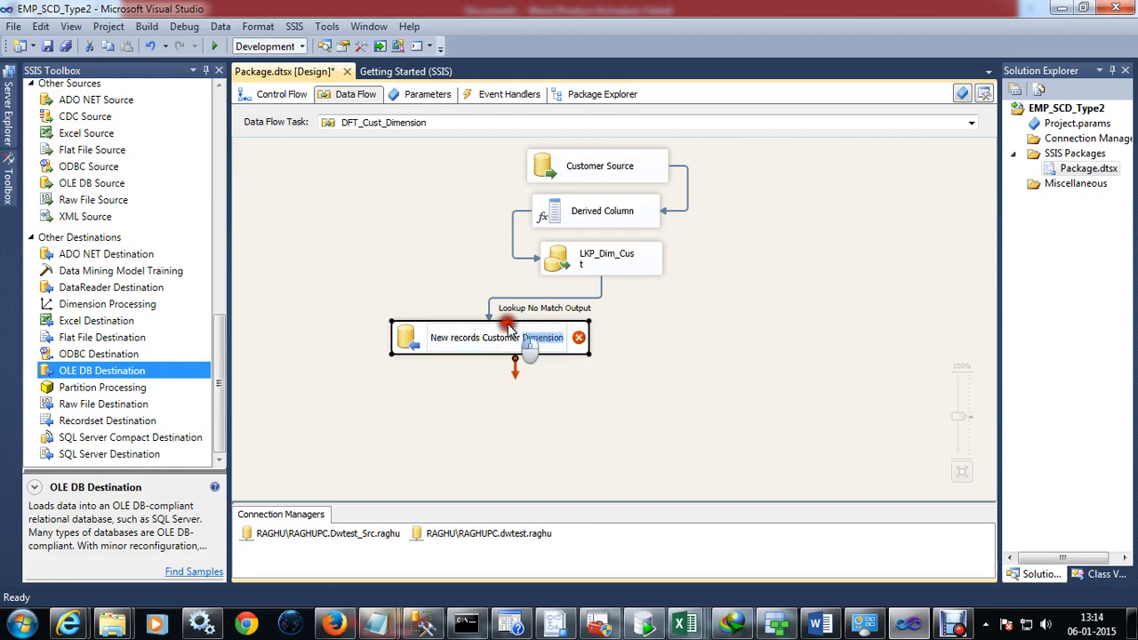
Open the New records Customer Dimension editor and select [dbo].[dim_cust] as the target table on the dwtest connection.
click(508, 324)
double_click(508, 327)
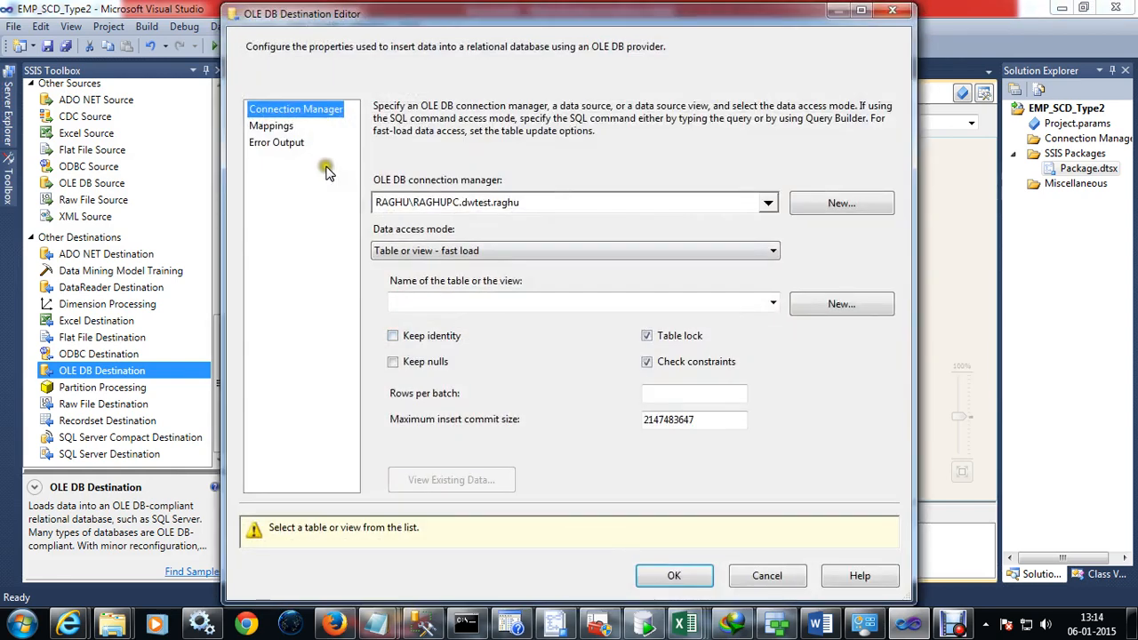
click(474, 202)
click(704, 334)
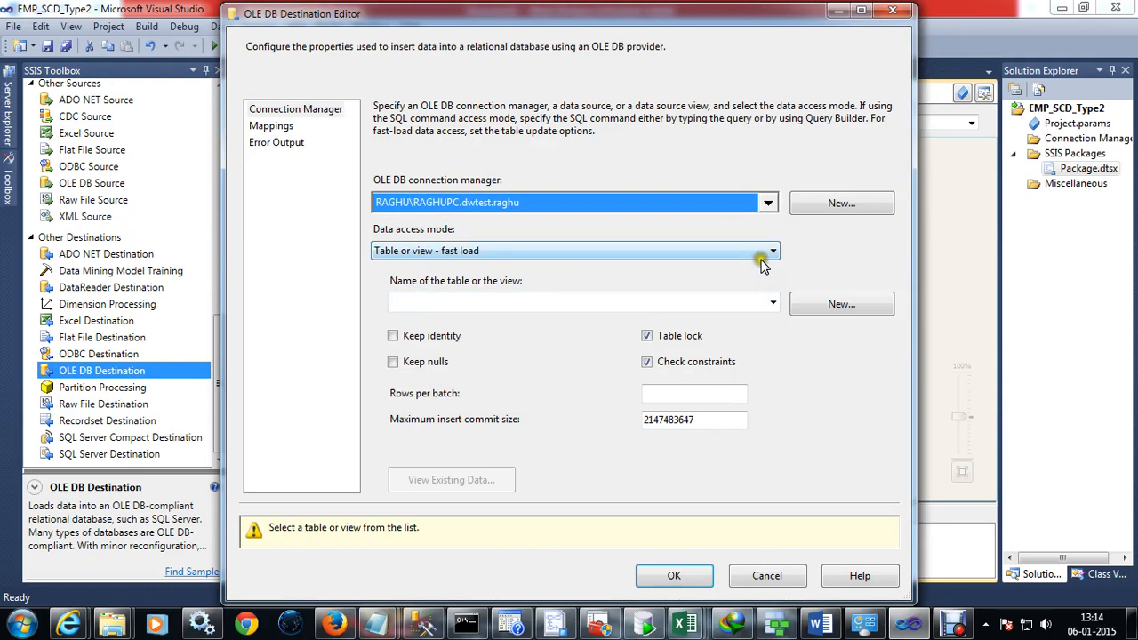
click(771, 304)
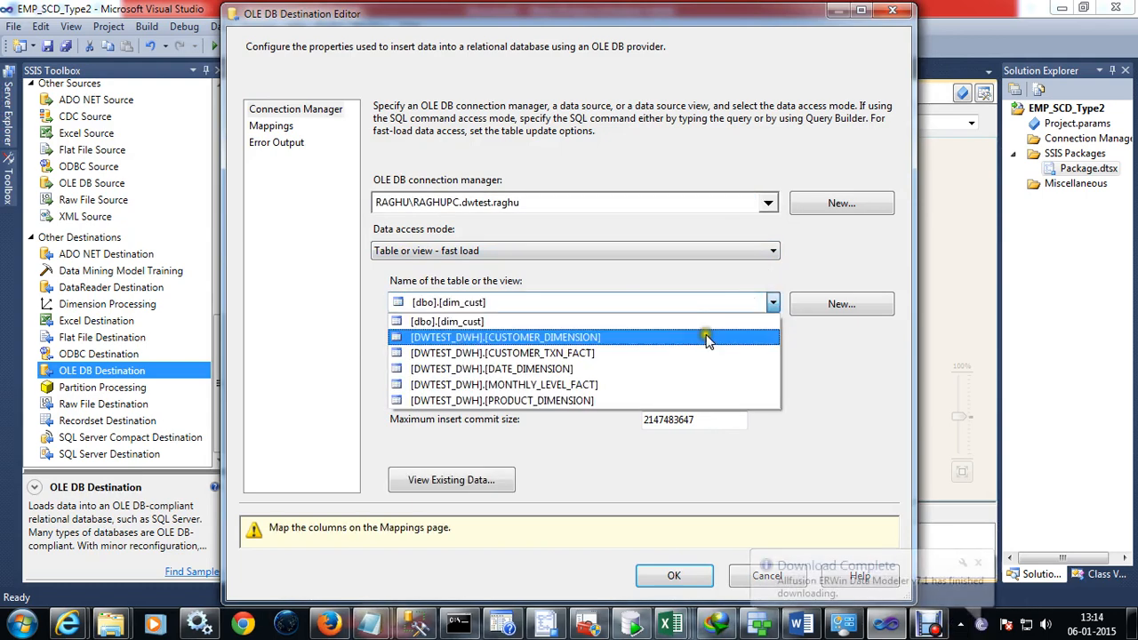
click(658, 327)
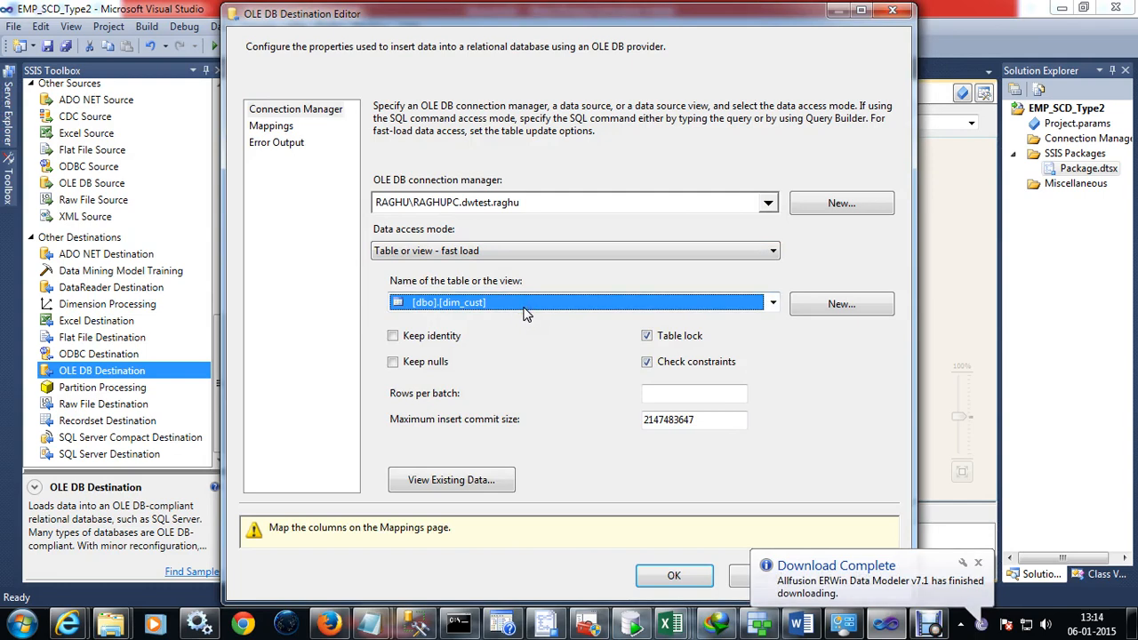
Enlarge the input and destination column lists in the mappings and map CUST_ID to CUST_DIM_KEY.
click(271, 125)
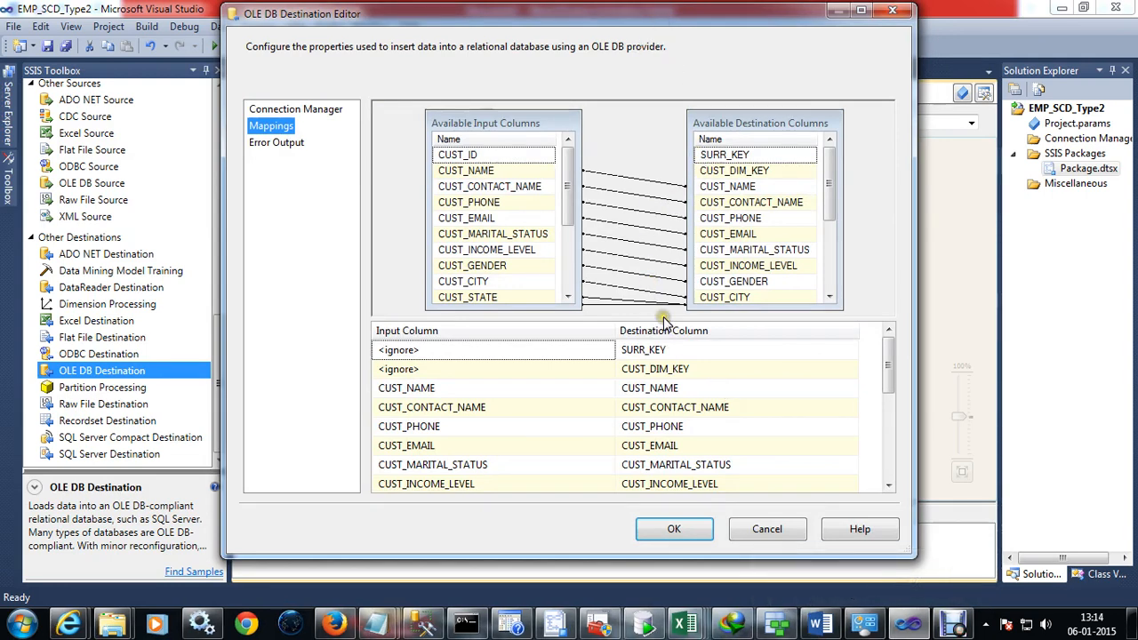
drag(662, 318, 663, 427)
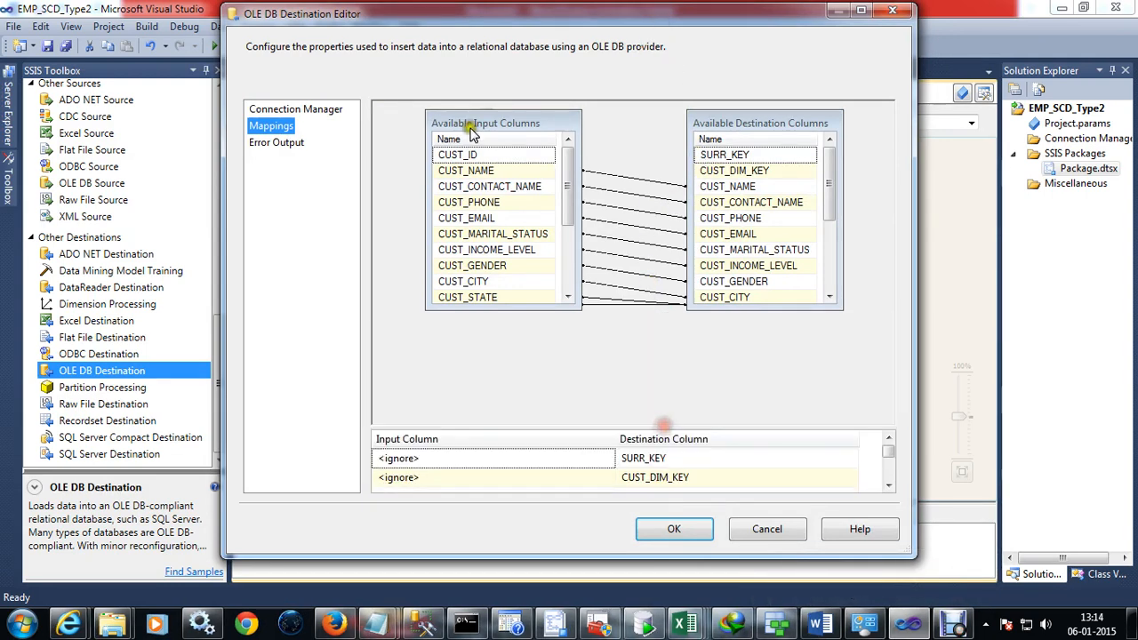
drag(568, 174, 569, 271)
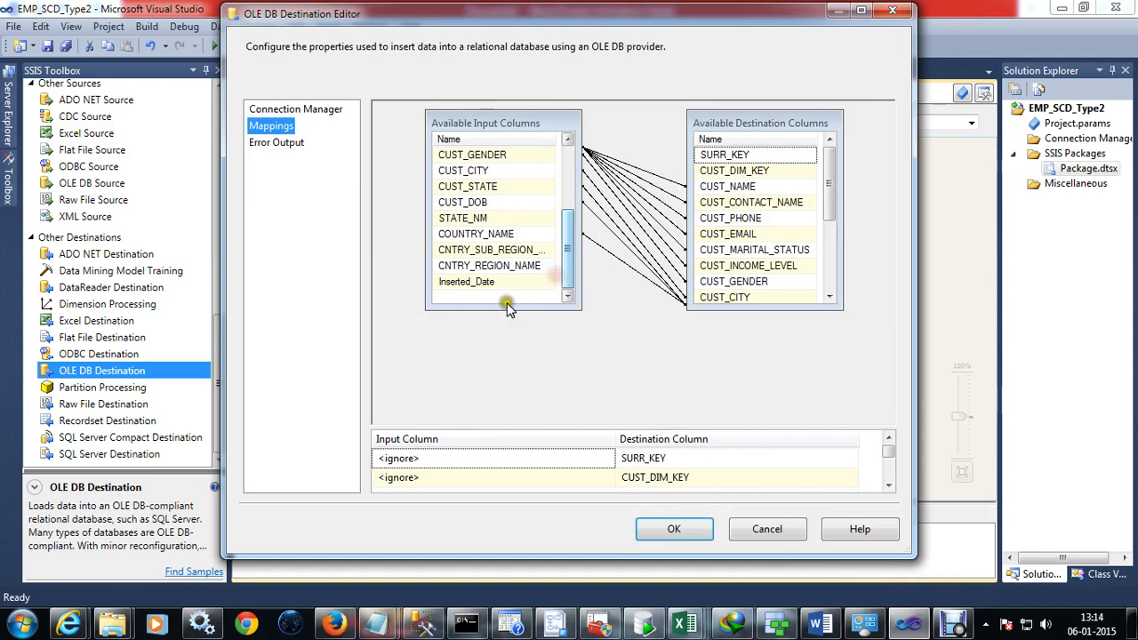
drag(506, 307, 509, 373)
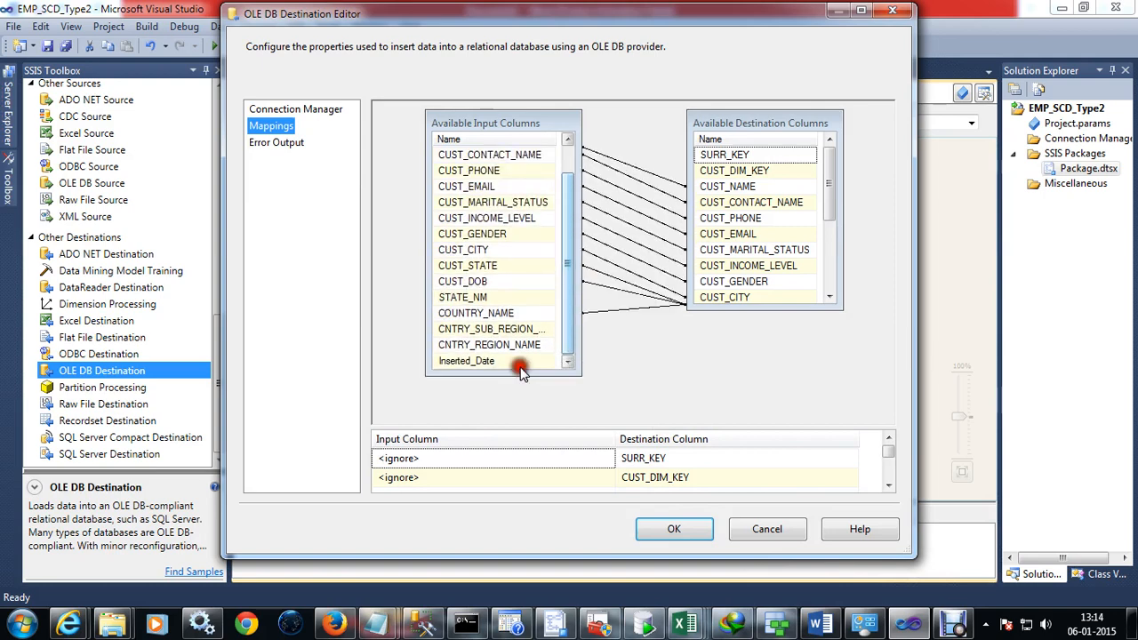
click(732, 266)
drag(747, 309, 754, 424)
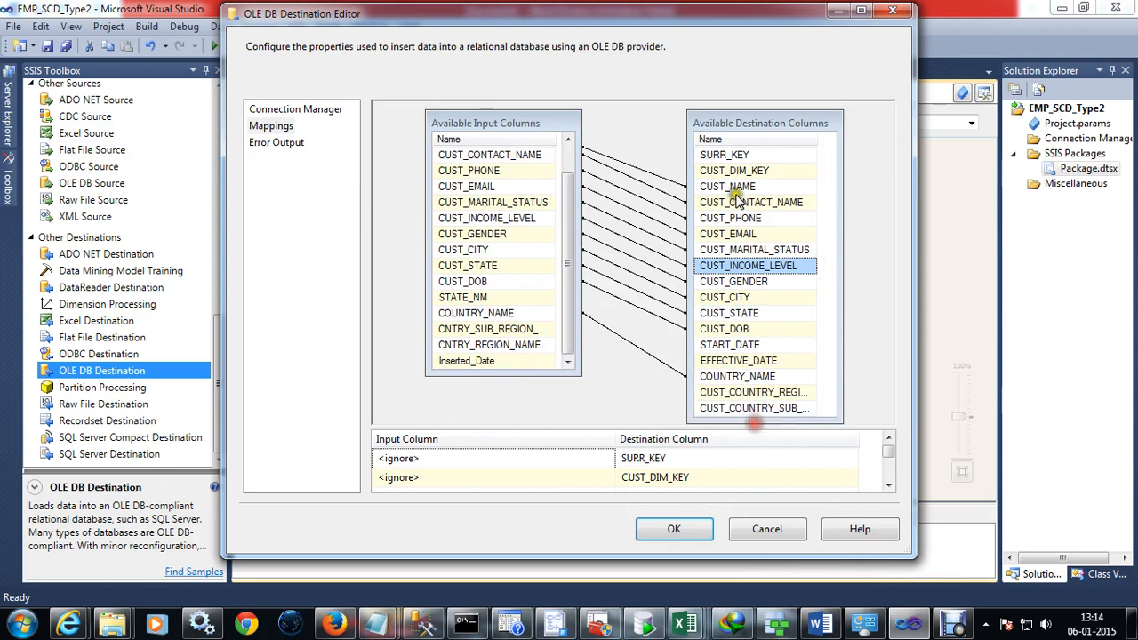
drag(748, 125, 752, 113)
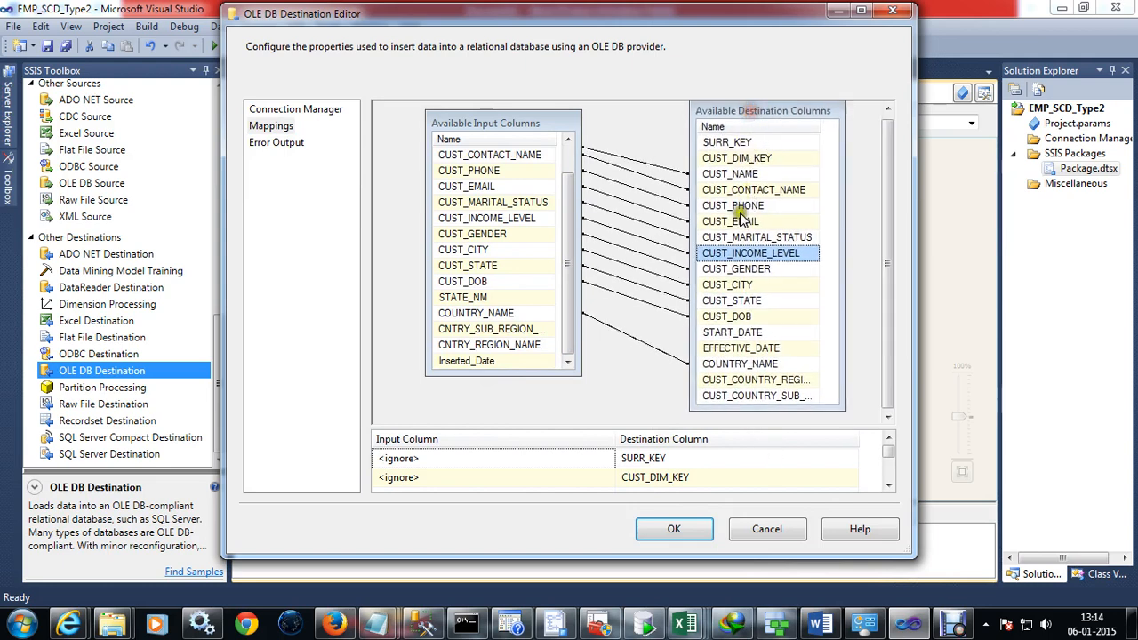
drag(773, 411, 772, 421)
drag(542, 374, 543, 416)
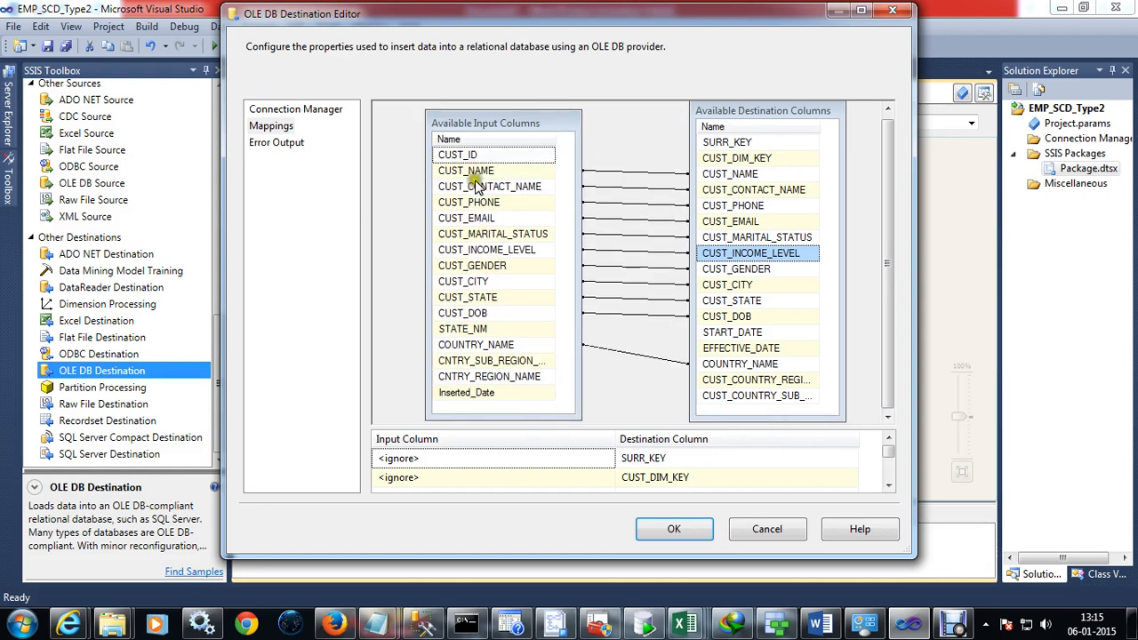
click(467, 156)
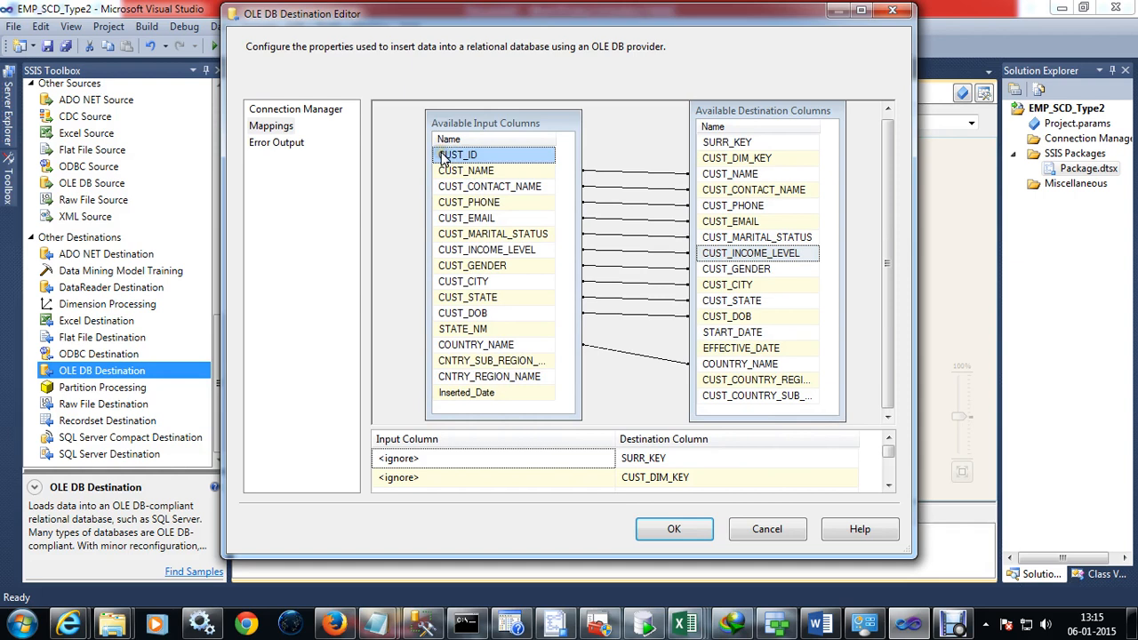
drag(443, 158, 756, 159)
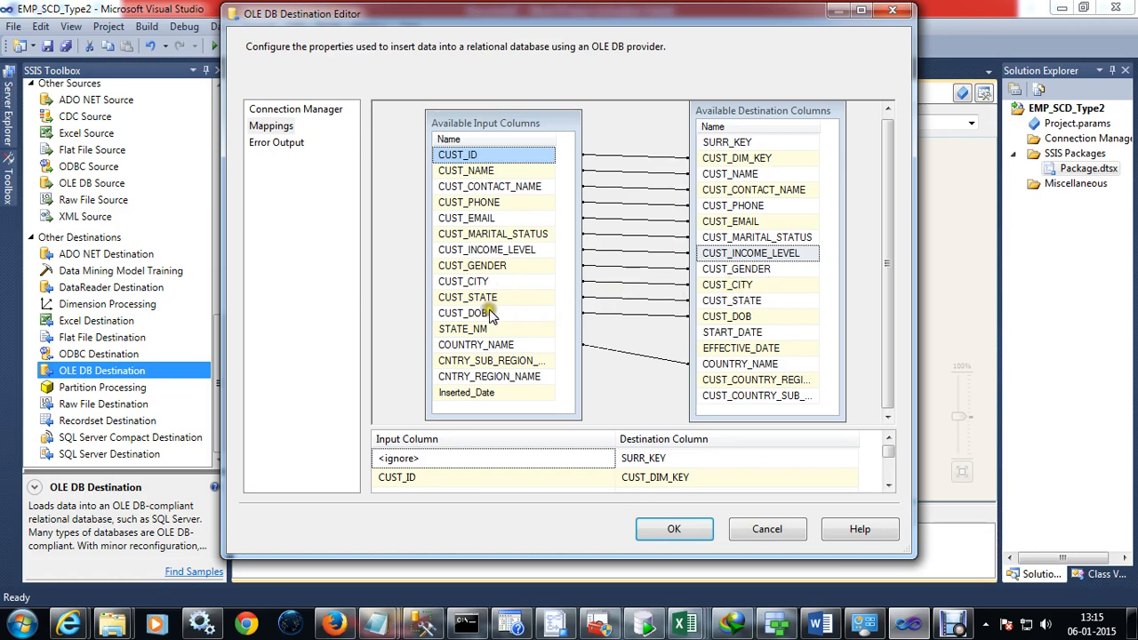
Map the STATE_NM input column to CUST_STATE, replacing its existing mapping, and pair COUNTRY_NAME with the destination COUNTRY_NAME.
drag(467, 331, 442, 334)
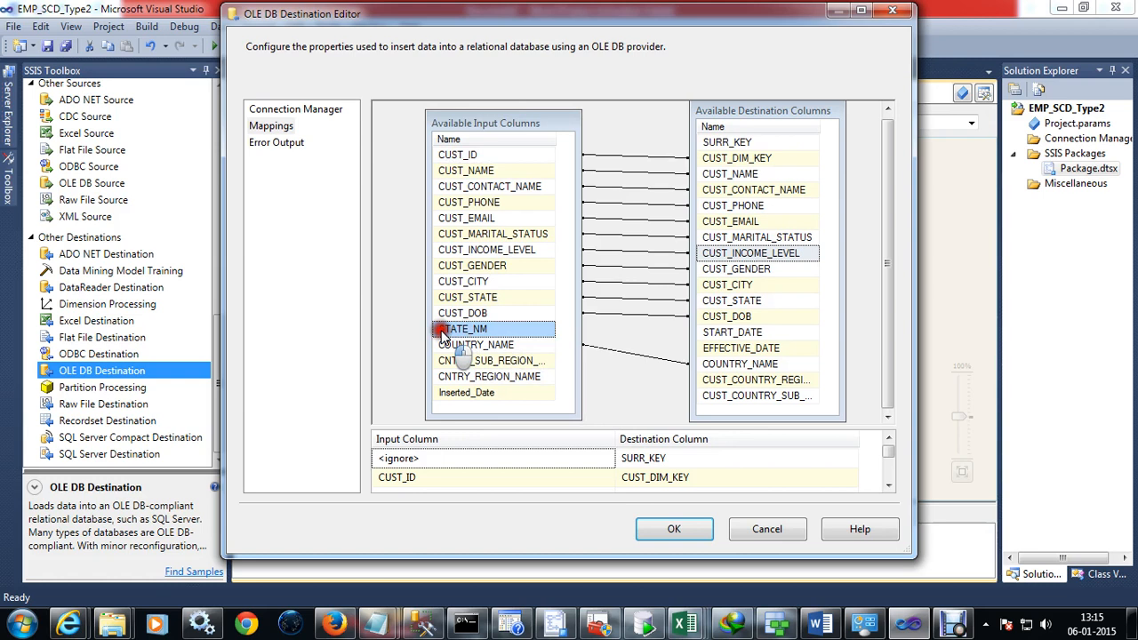
drag(442, 334, 673, 305)
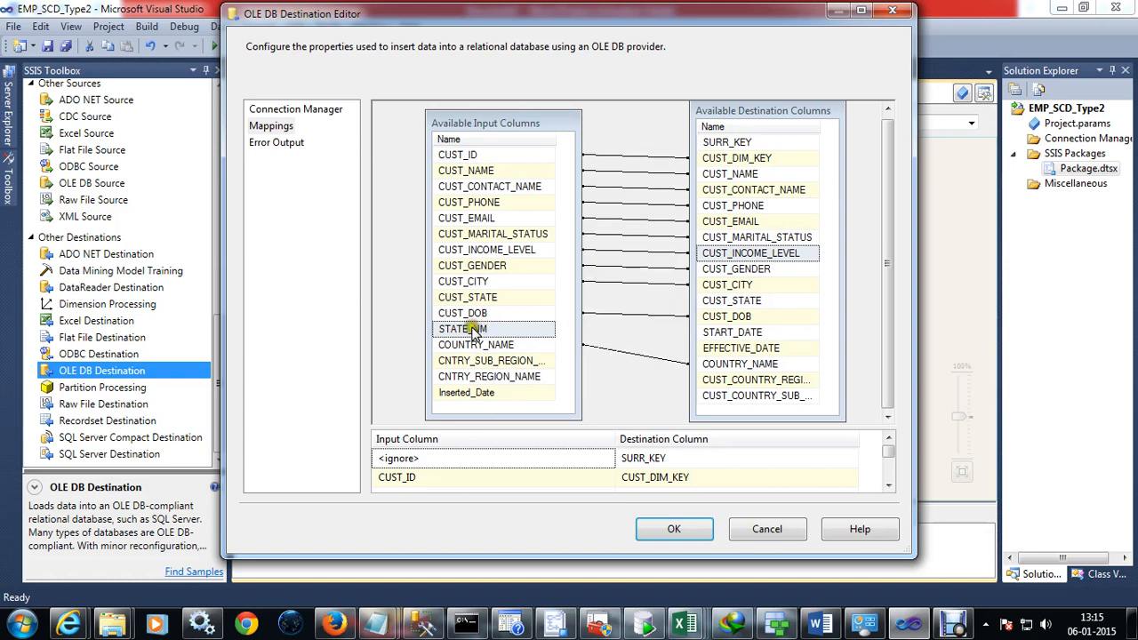
drag(465, 329, 751, 305)
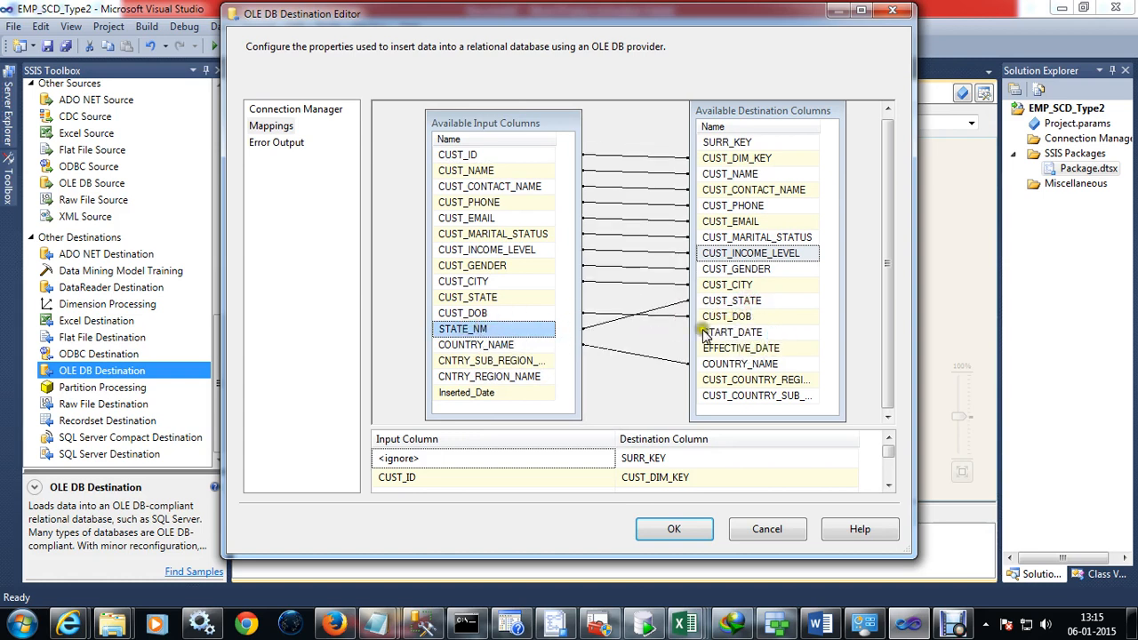
click(468, 347)
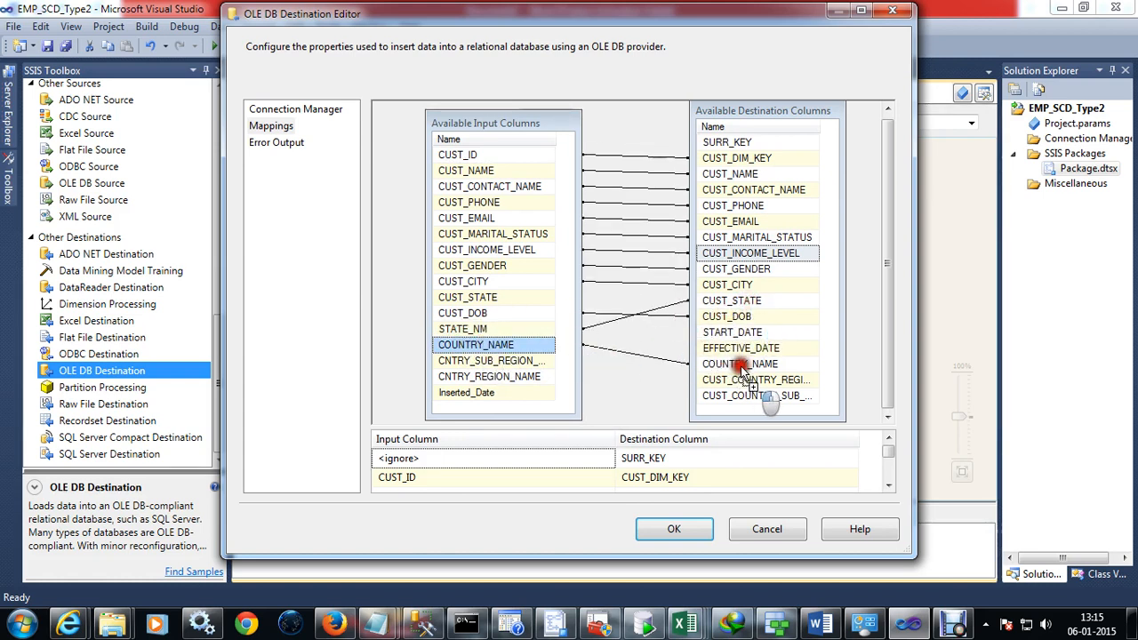
Map the country sub-region and region inputs to their matching destination columns and Inserted_Date to START_DATE, and accept the mappings.
click(462, 362)
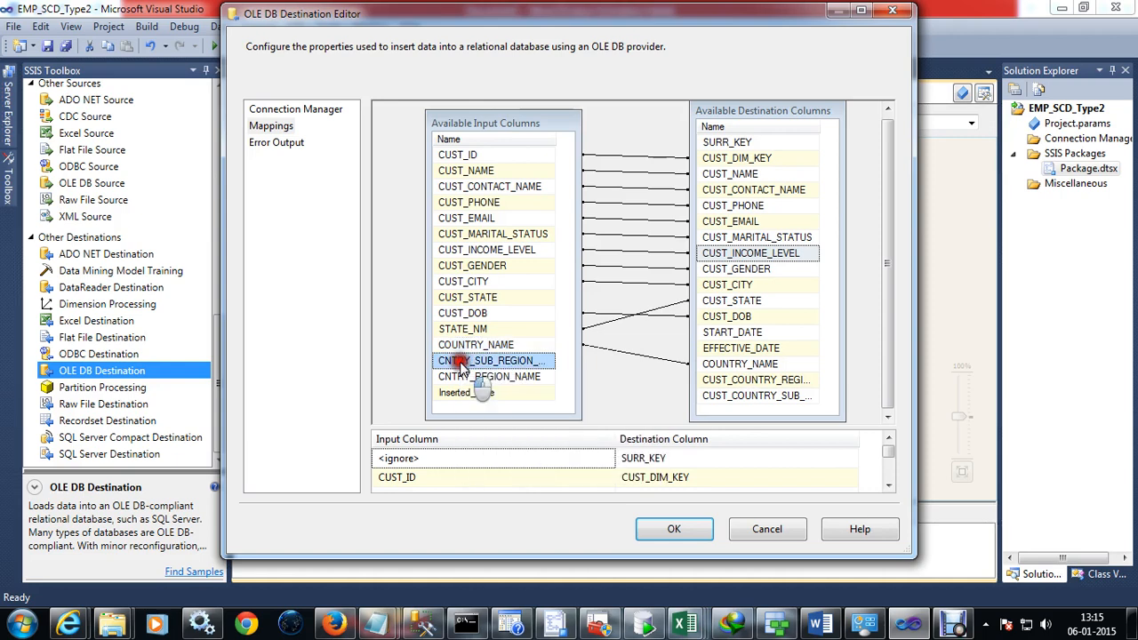
drag(461, 366, 754, 398)
drag(498, 381, 756, 381)
drag(452, 393, 747, 336)
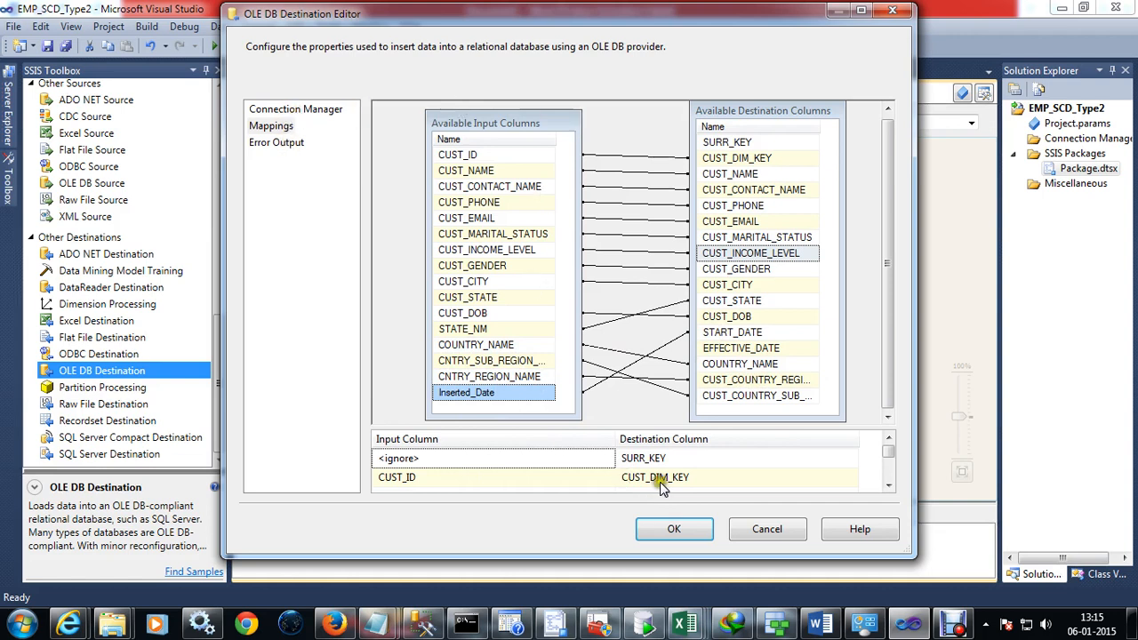
click(674, 531)
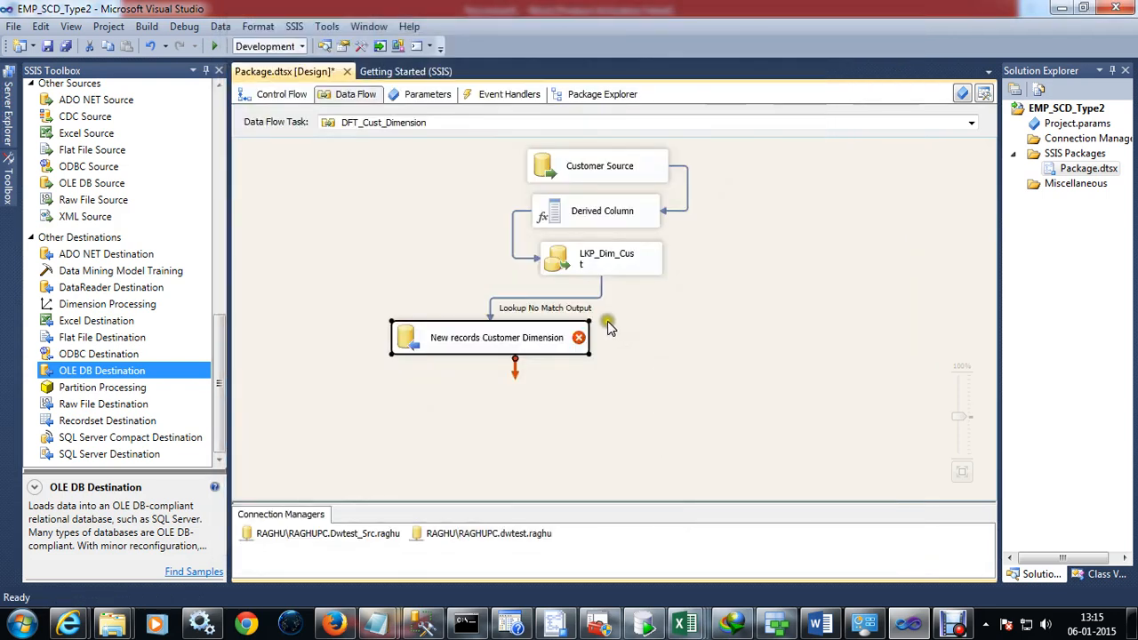
Check the error on New records Customer Dimension and review its column mappings, including the destination date columns.
mouse_move(514, 332)
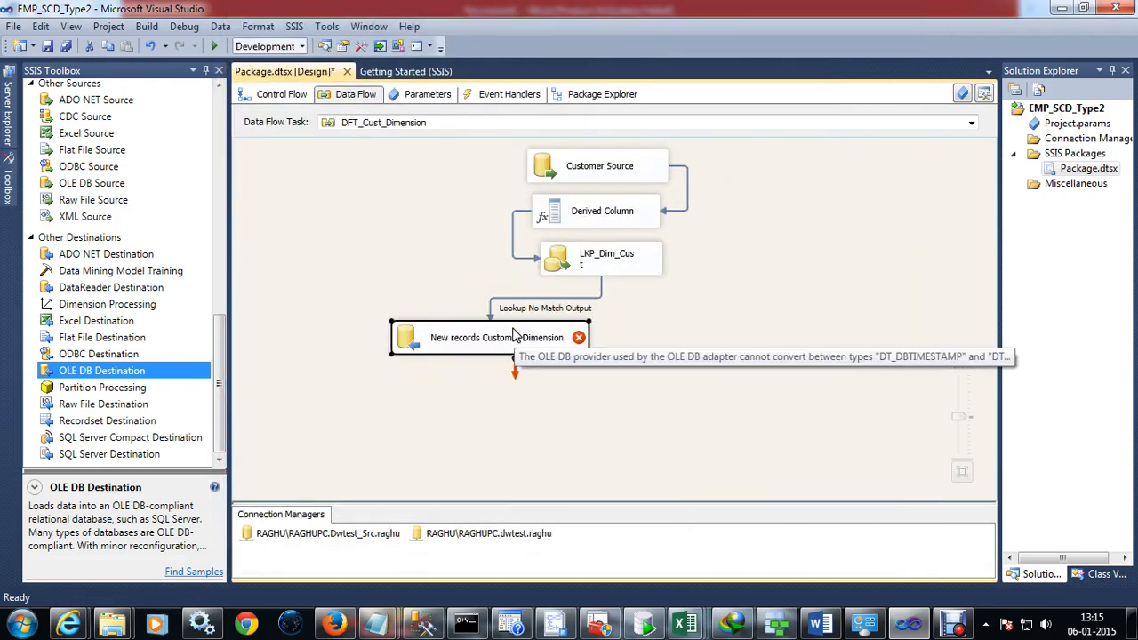
click(514, 331)
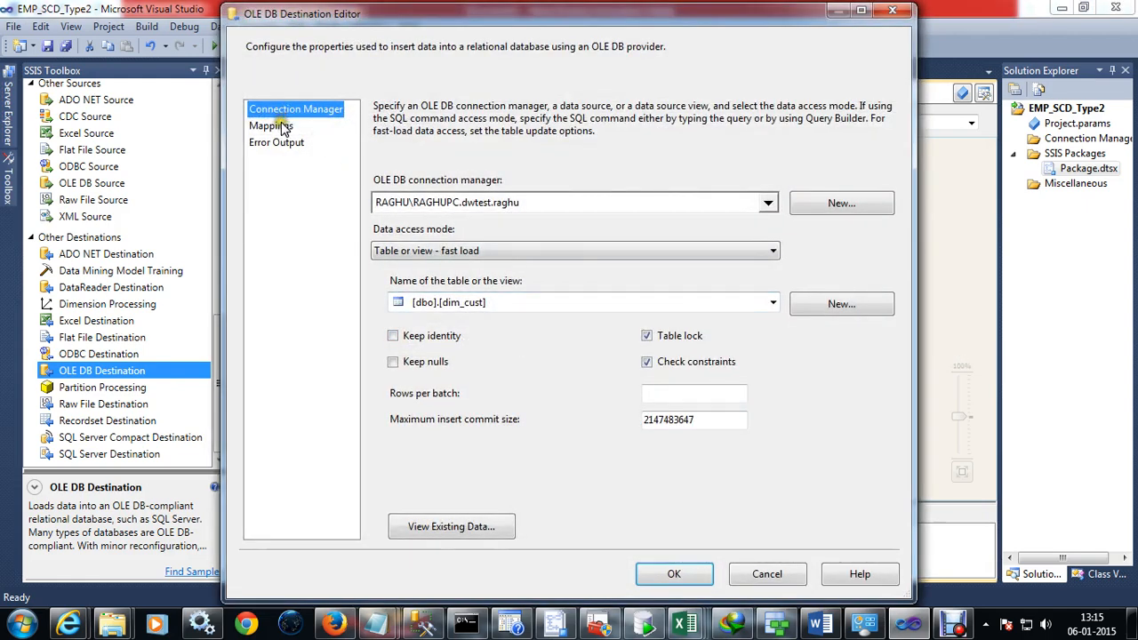
click(285, 130)
click(829, 192)
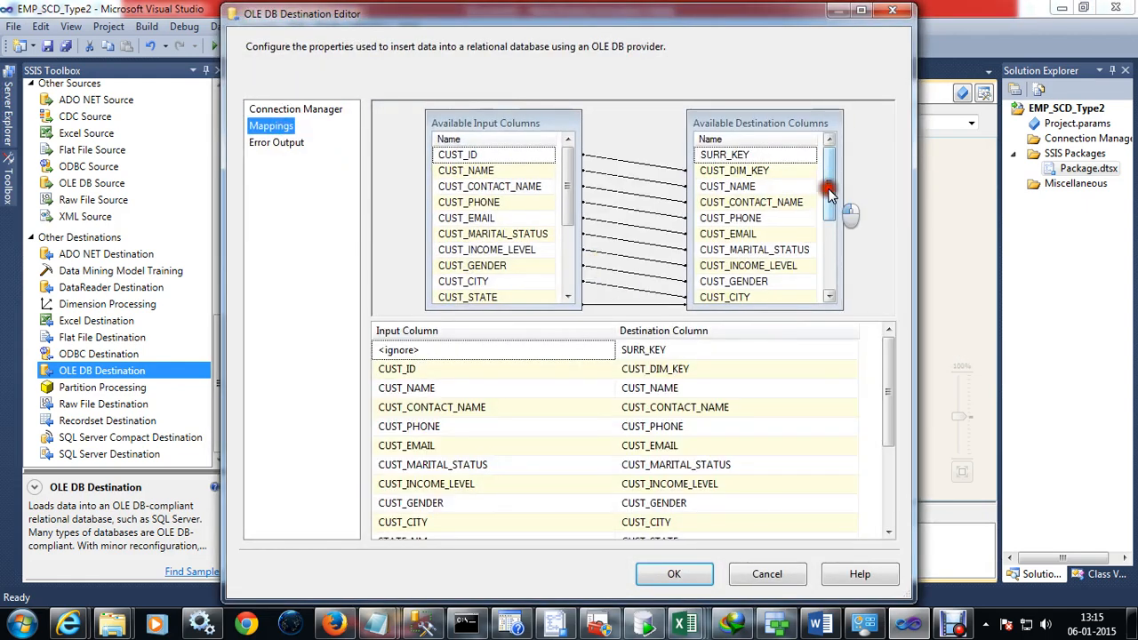
drag(829, 192, 826, 293)
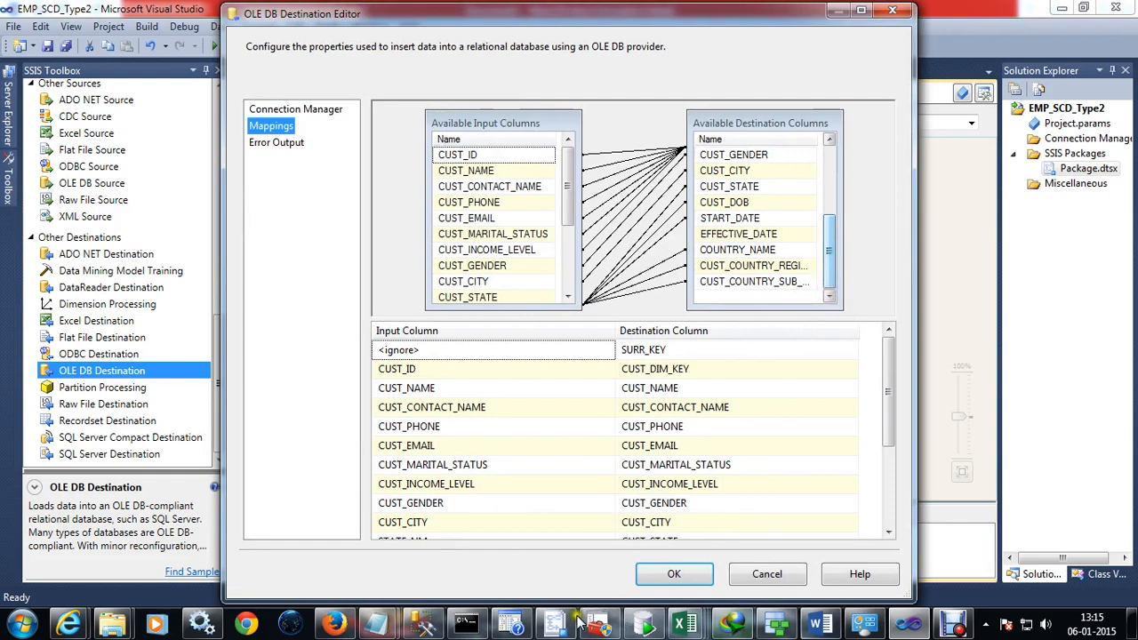
Move the New records Customer Dimension destination further left on the data flow canvas, away from LKP_Dim_Cust.
click(950, 627)
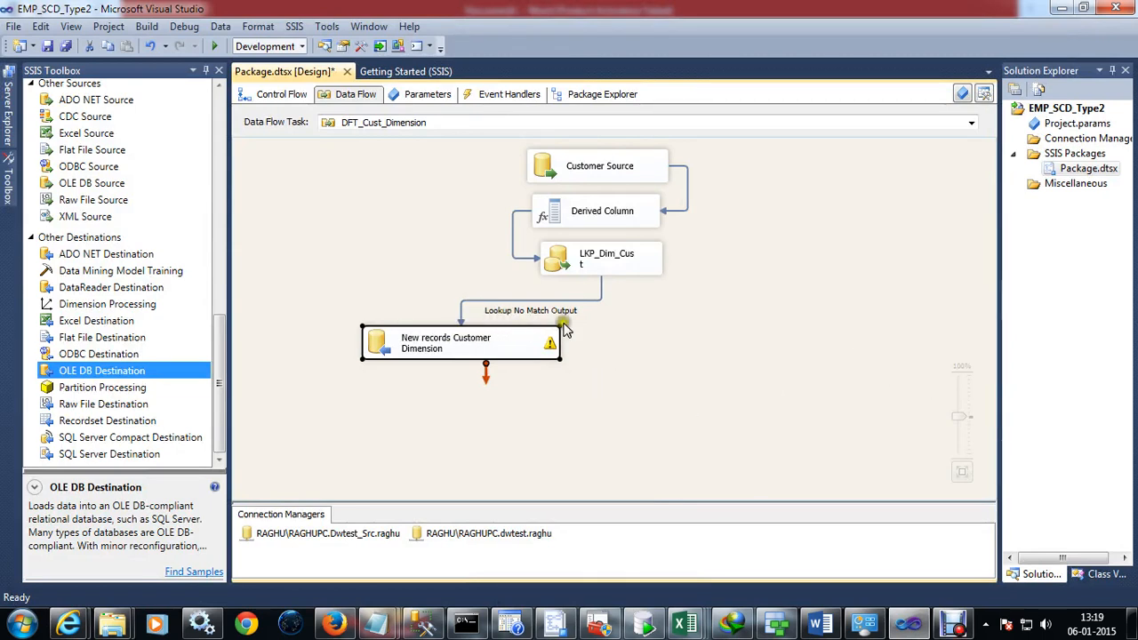
click(432, 345)
mouse_move(432, 345)
mouse_down()
mouse_move(394, 375)
mouse_move(387, 360)
mouse_move(418, 352)
mouse_up()
click(657, 344)
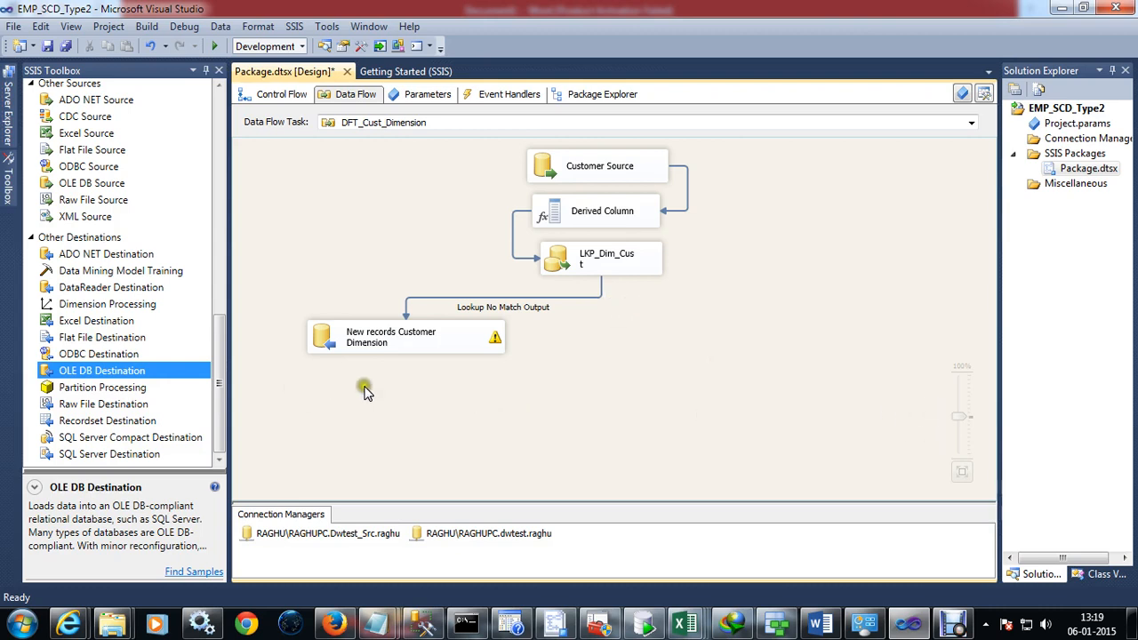
Add a Conditional Split to the data flow and connect the Lookup Match Output of LKP_Dim_Cust to it.
click(221, 361)
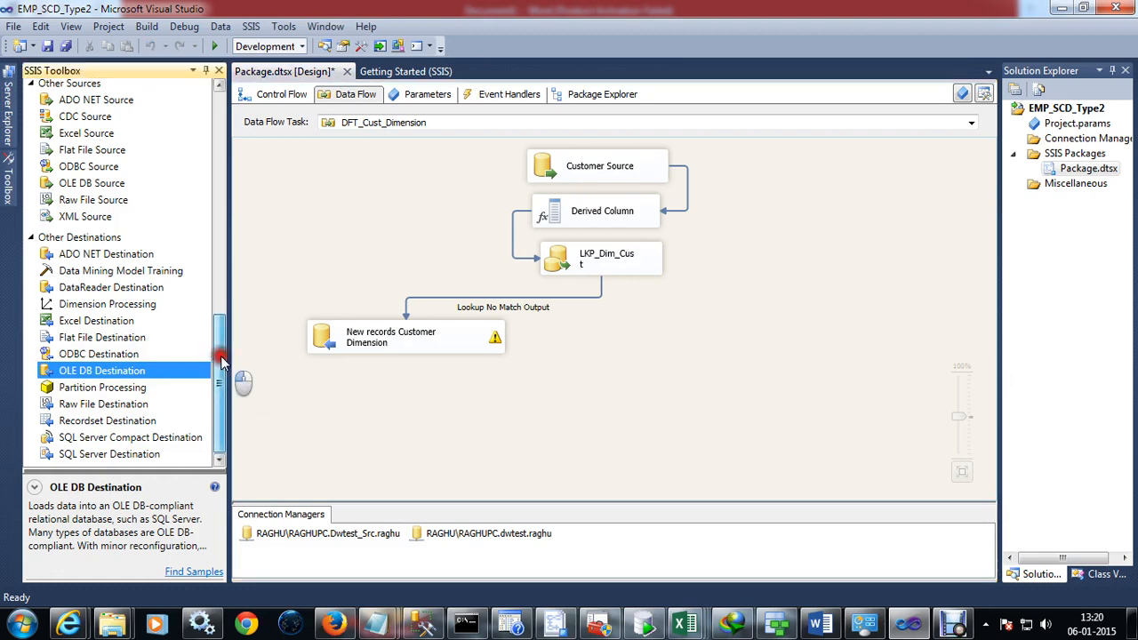
drag(221, 361, 237, 142)
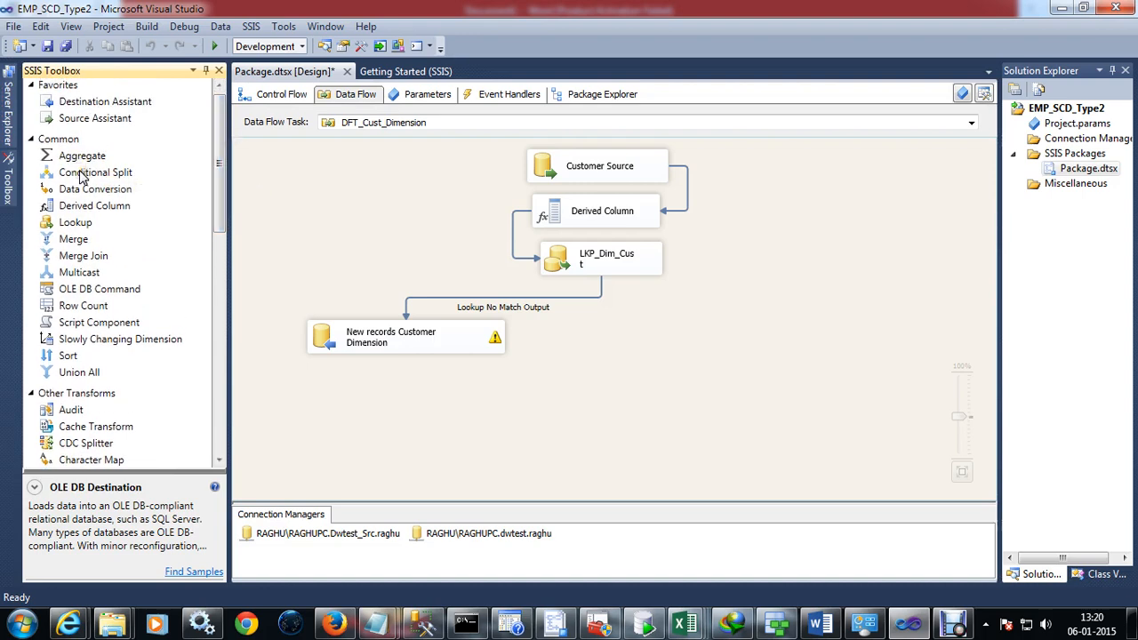
click(80, 174)
click(664, 328)
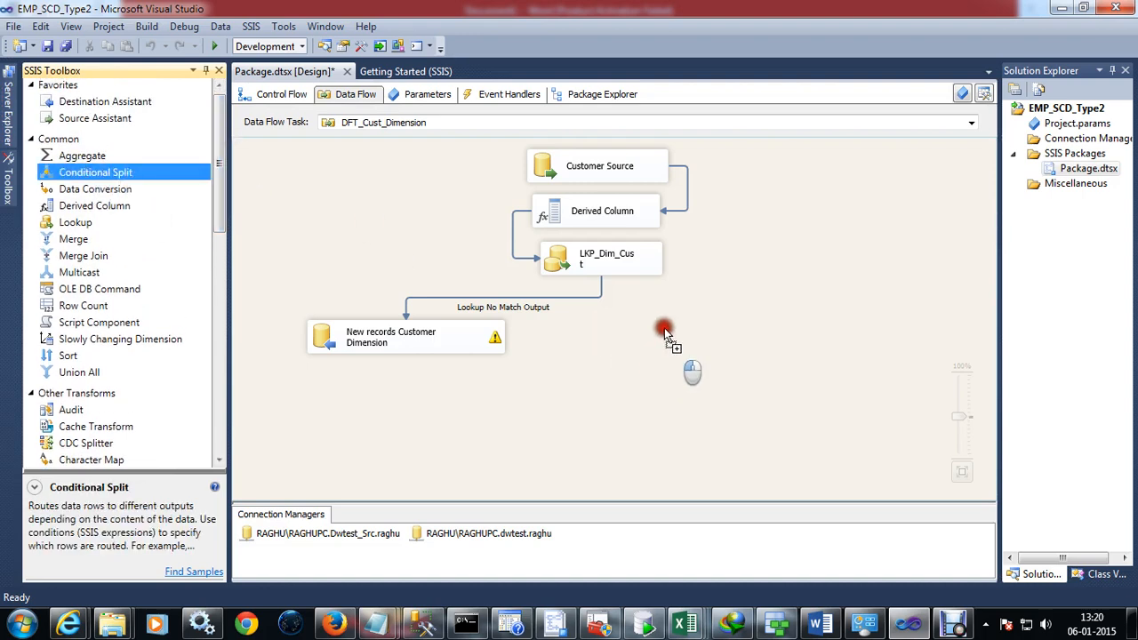
click(644, 267)
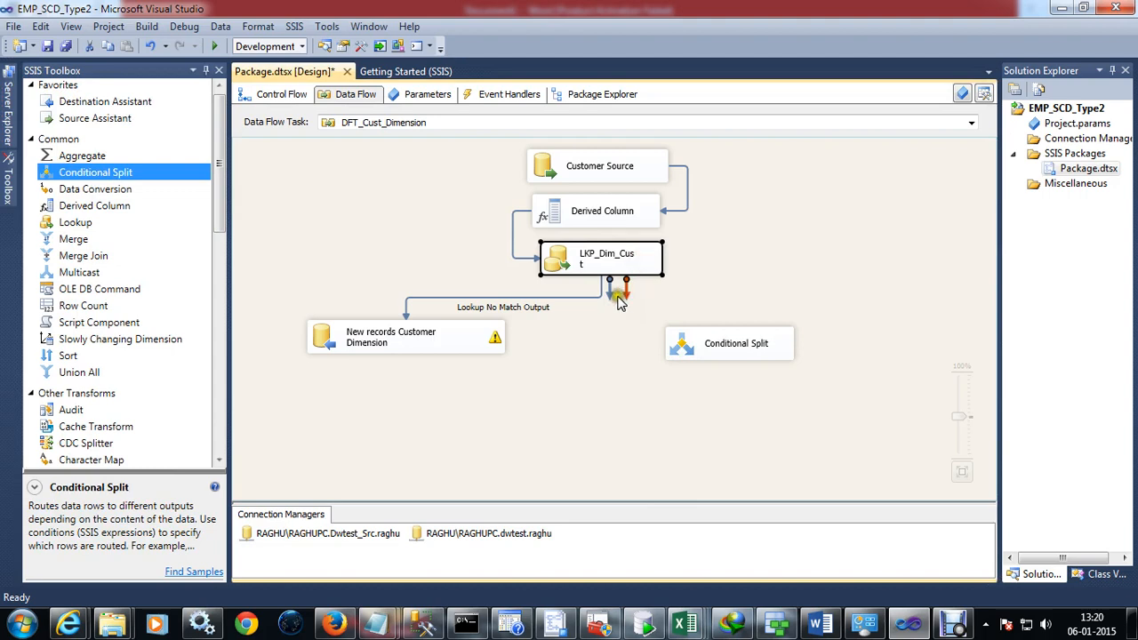
drag(614, 302, 735, 345)
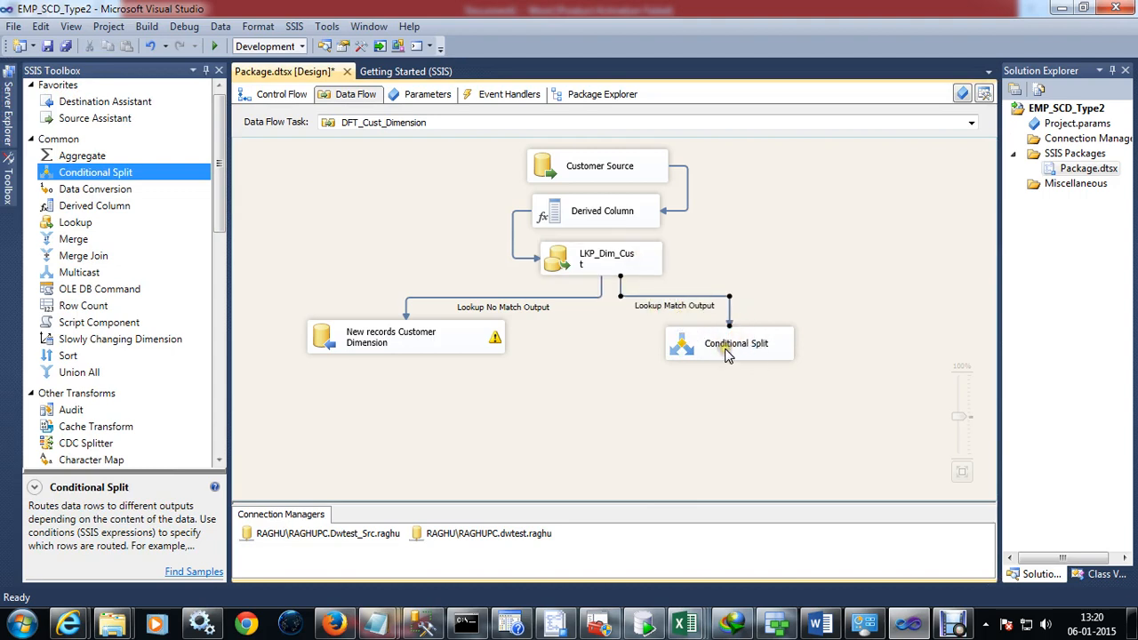
Open the Conditional Split for editing, expand and enlarge its column list, and review the source and L_ lookup columns.
click(726, 353)
double_click(727, 350)
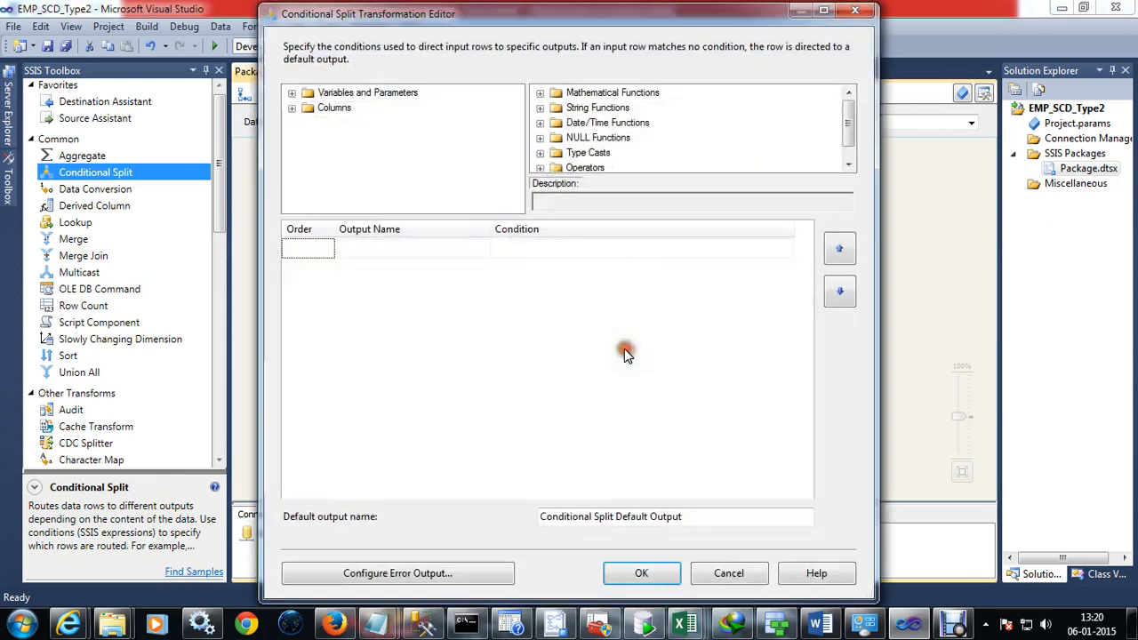
click(292, 107)
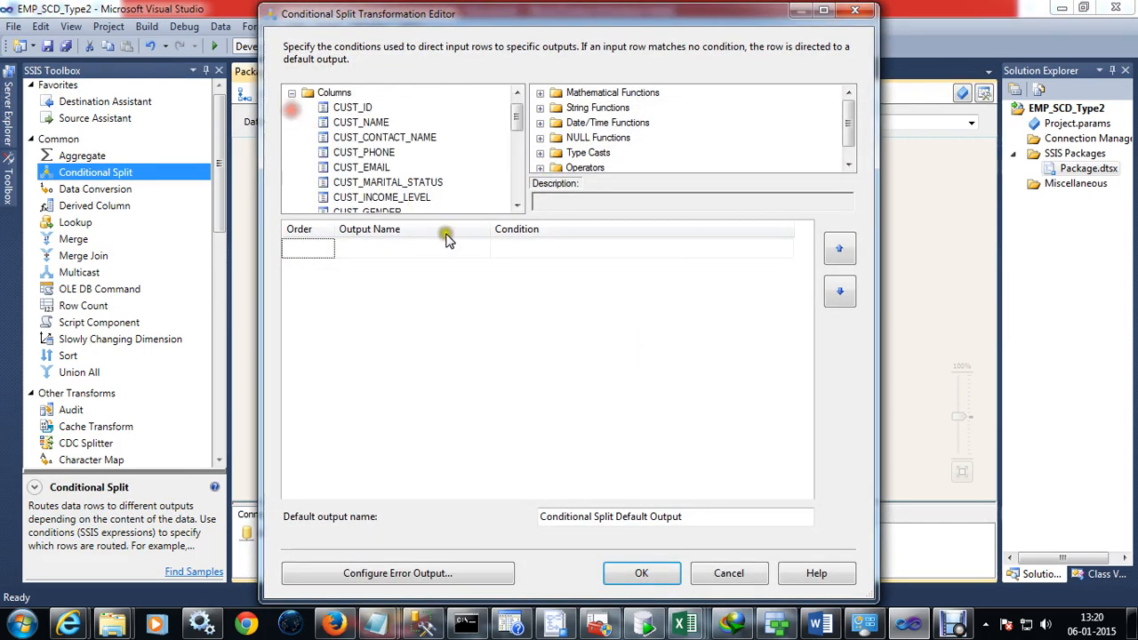
drag(480, 217, 490, 352)
drag(520, 221, 520, 142)
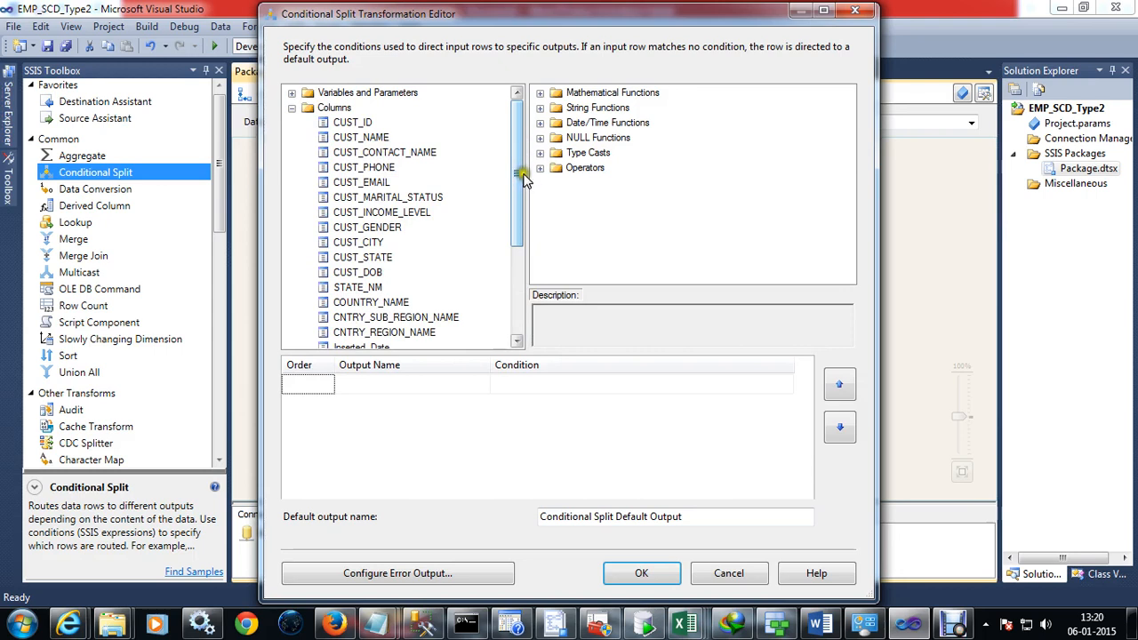
drag(523, 182, 514, 283)
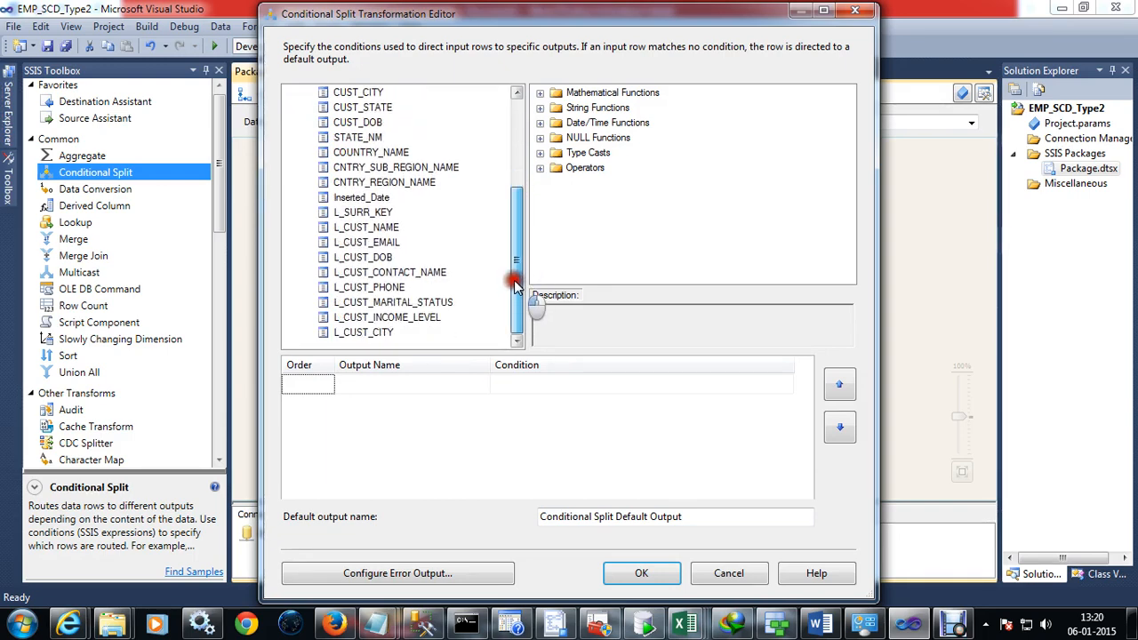
drag(514, 283, 516, 147)
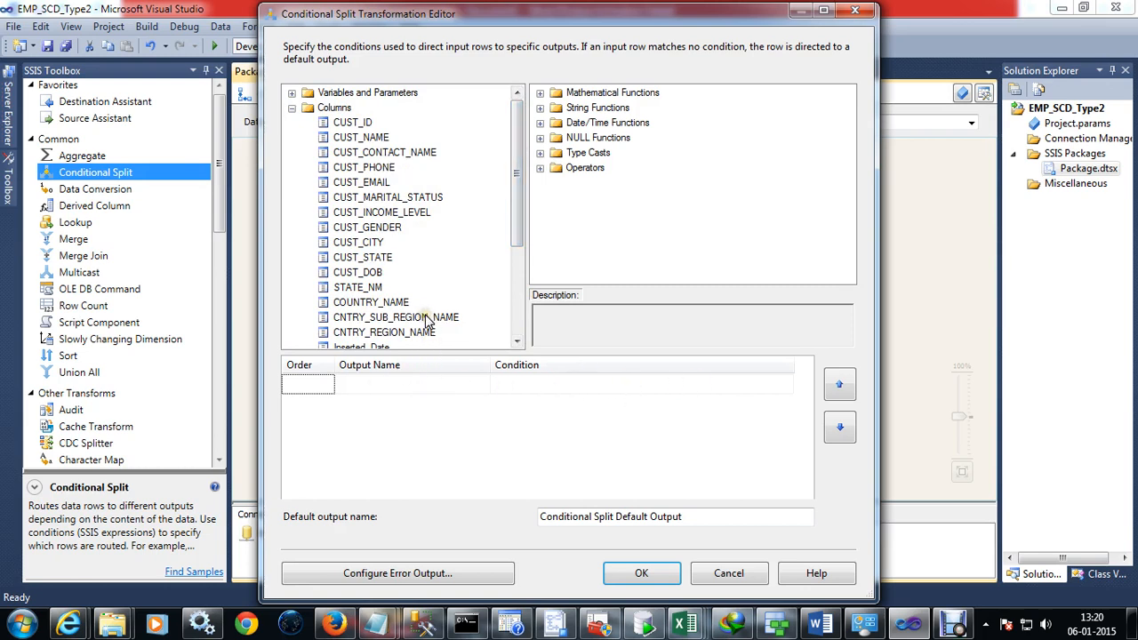
Add a first split condition in parentheses that compares the name columns: ([CUST_NAME] == [L_CUST_NAME]).
click(511, 383)
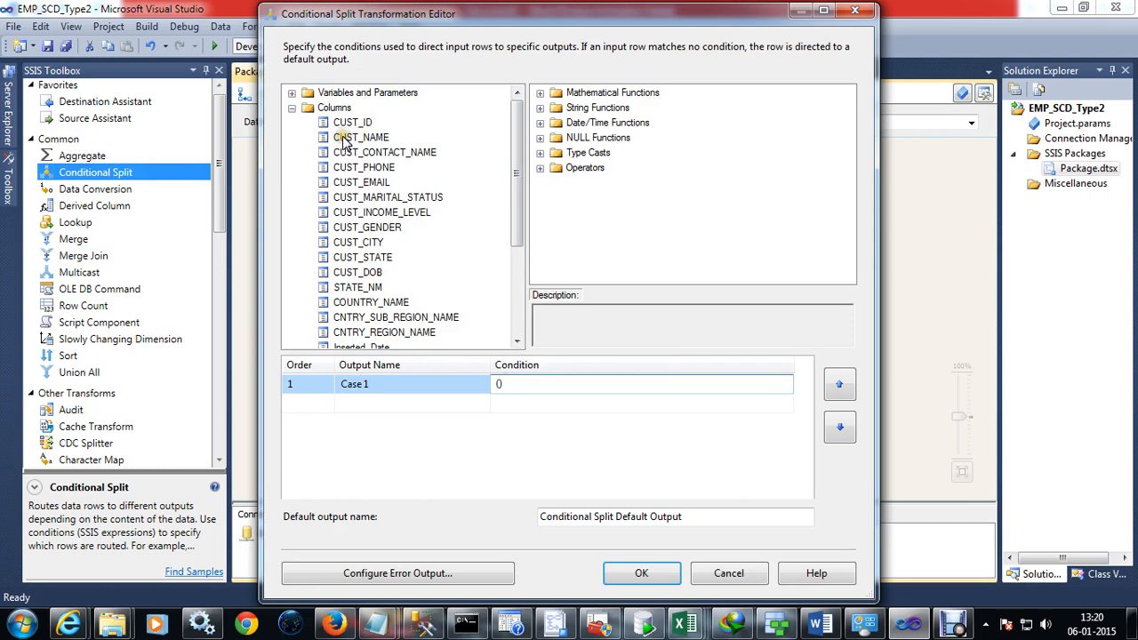
drag(344, 143, 503, 389)
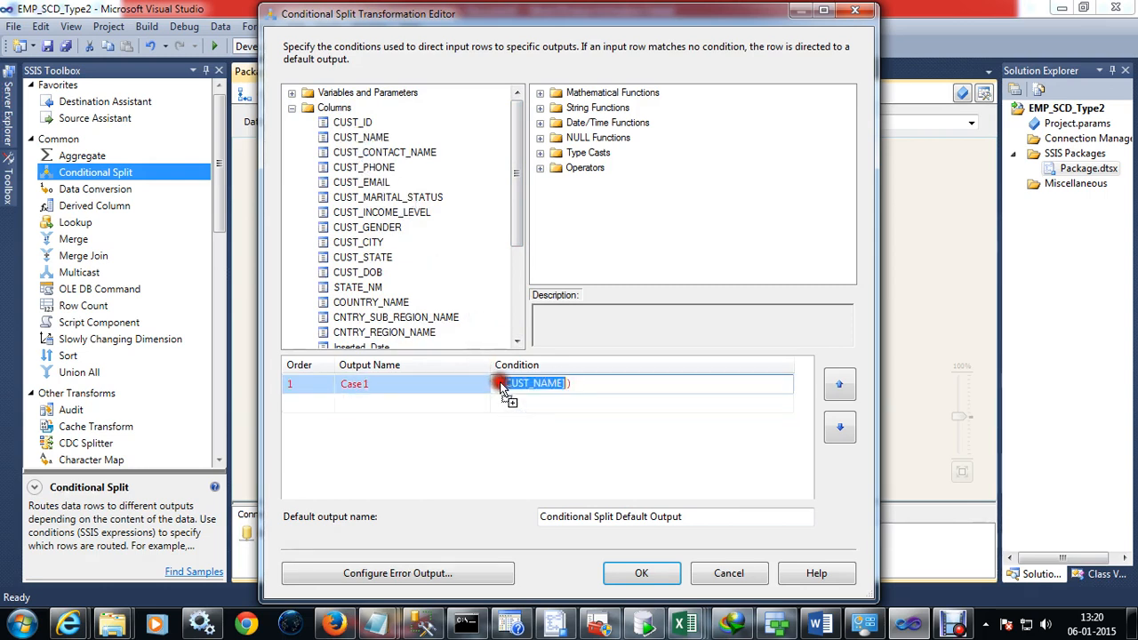
click(570, 384)
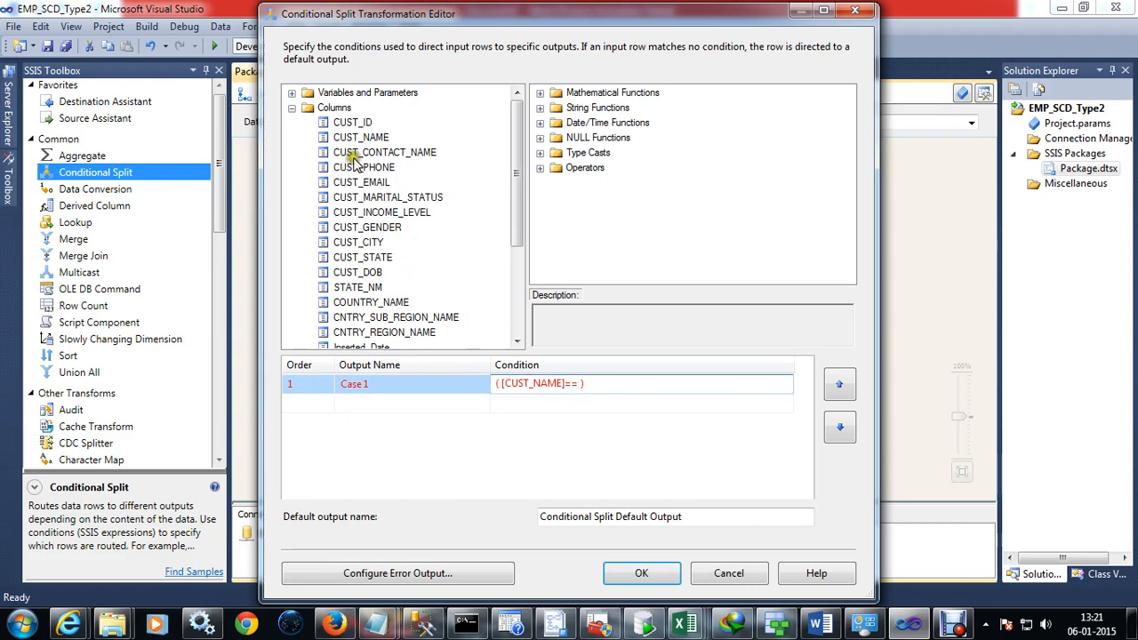
click(378, 305)
scroll(378, 310, down, 2)
drag(376, 293, 587, 383)
click(656, 383)
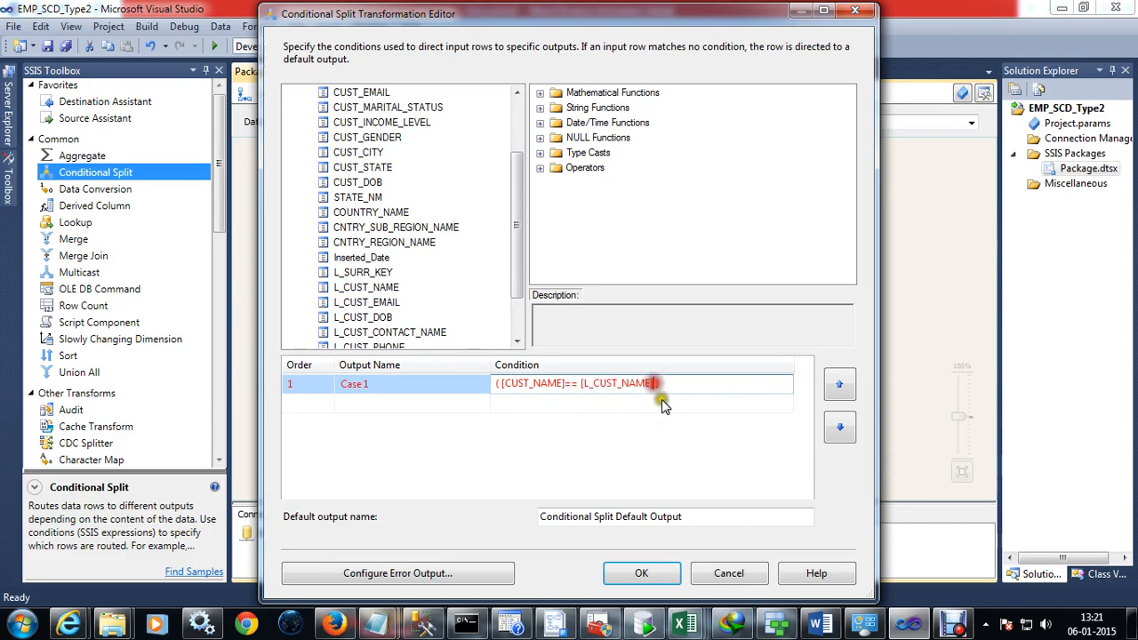
text())
Extend the Case 1 condition inside the parentheses with || [CUST_EMAIL] == [L_CUST_EMAIL], using the Logical OR operator.
click(541, 169)
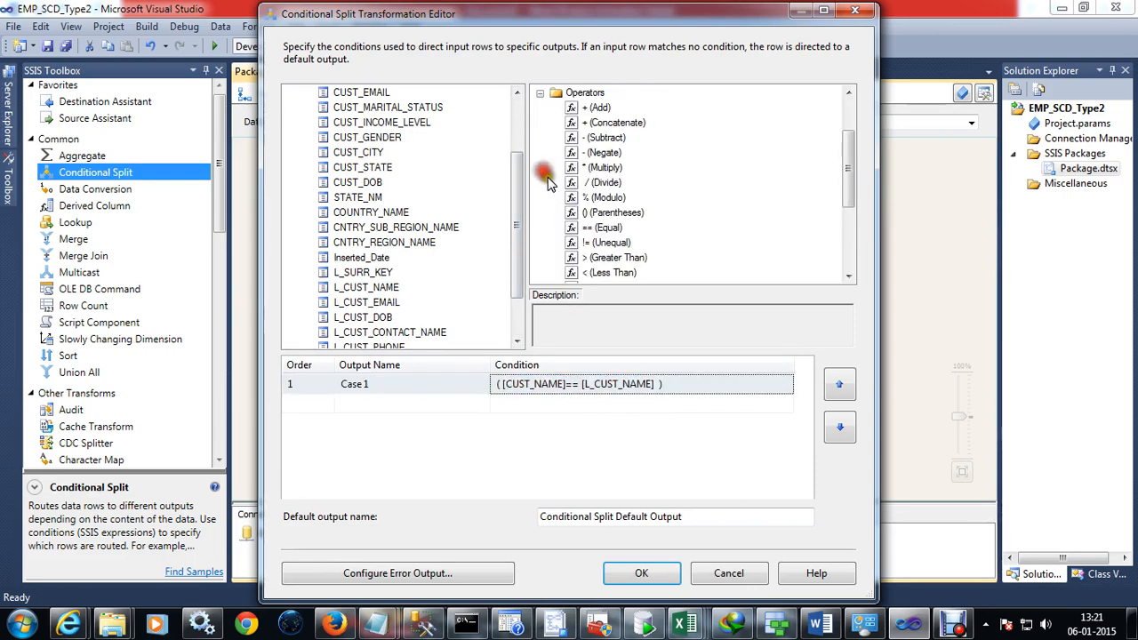
scroll(623, 220, down, 1)
scroll(578, 228, down, 1)
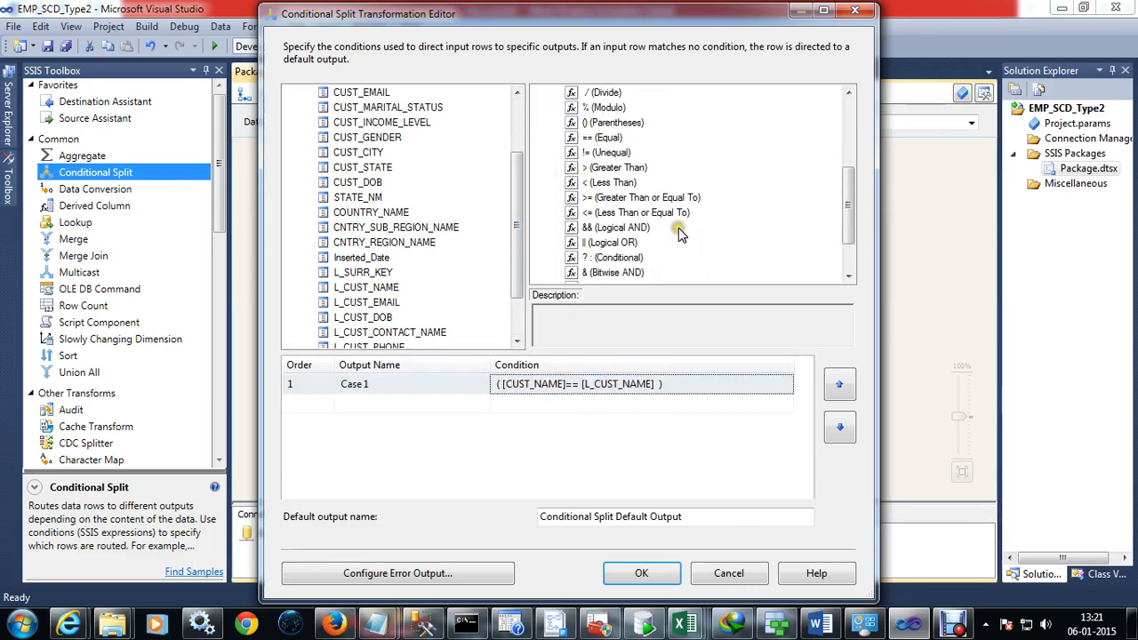
drag(574, 244, 659, 386)
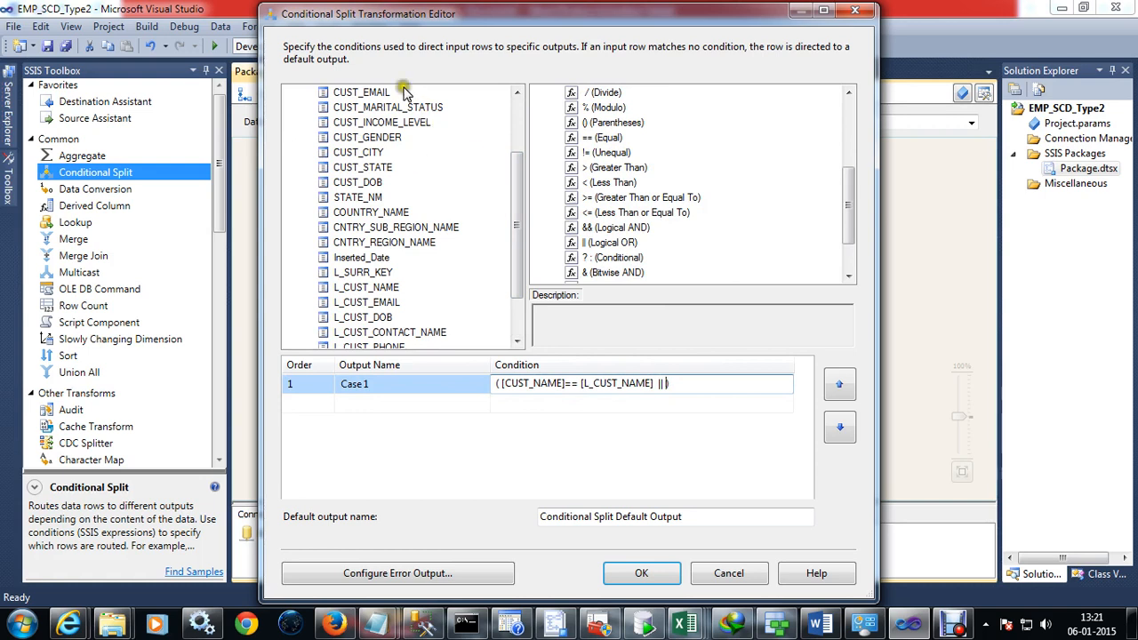
drag(372, 99, 679, 386)
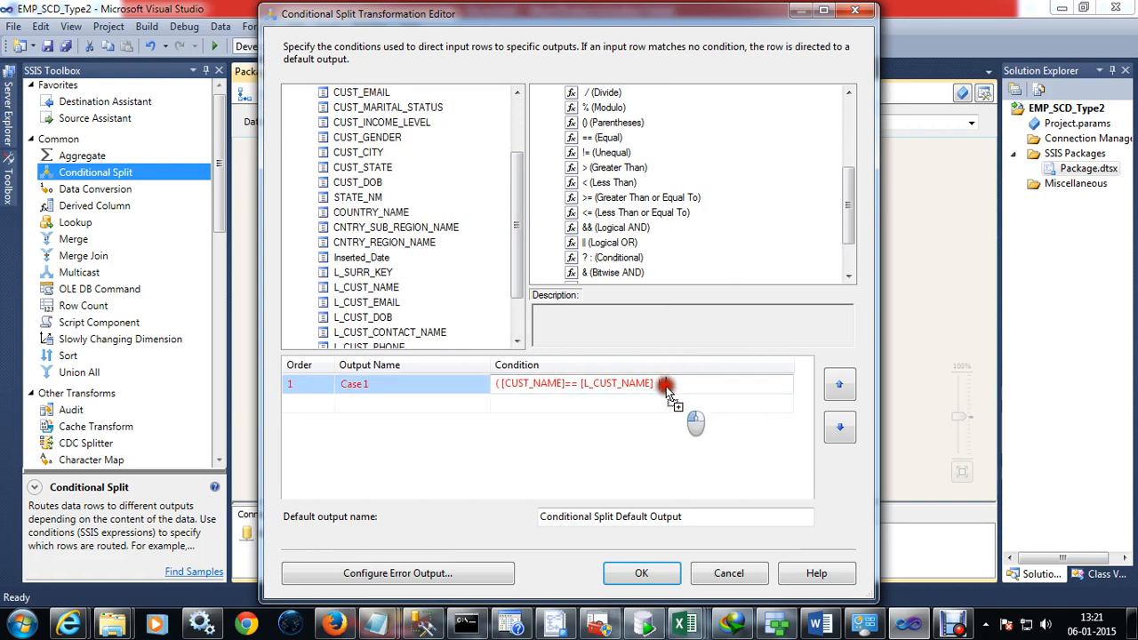
click(738, 384)
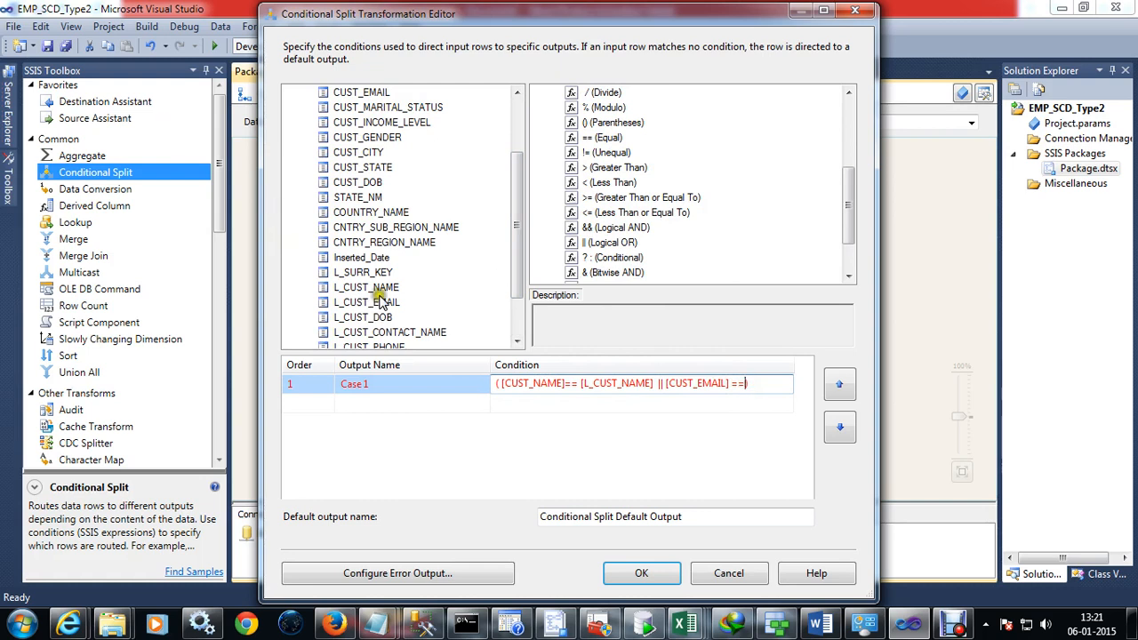
drag(374, 302, 776, 385)
click(776, 384)
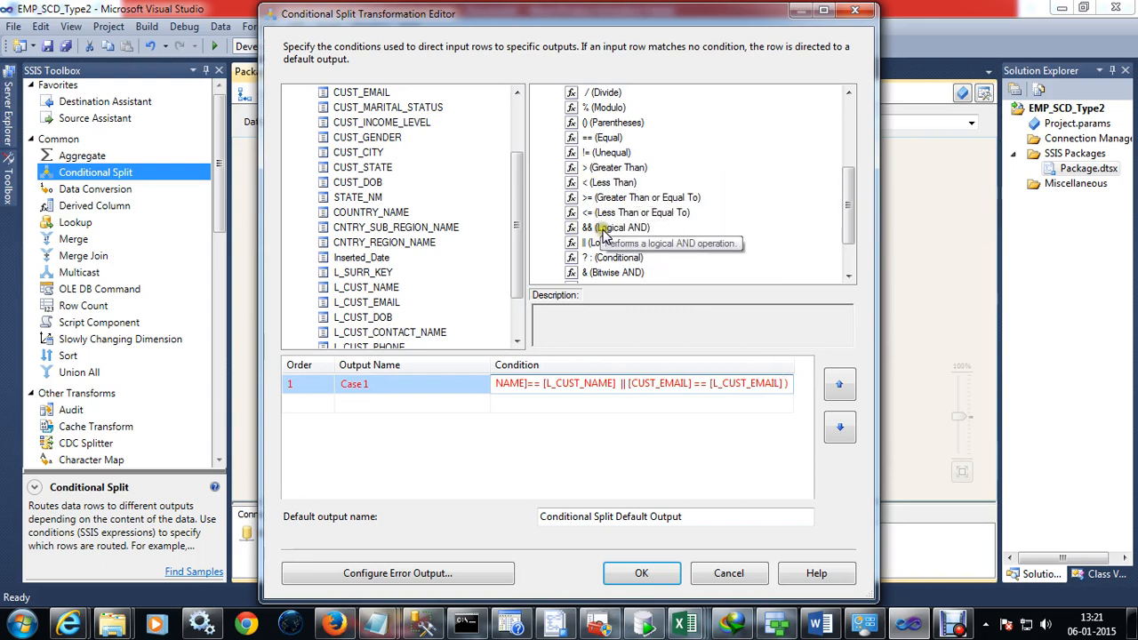
Extend the parenthesised condition with && [CUST_DOB] == [L_CUST_DOB] and widen the Condition column to show more of the expression.
drag(601, 233, 787, 395)
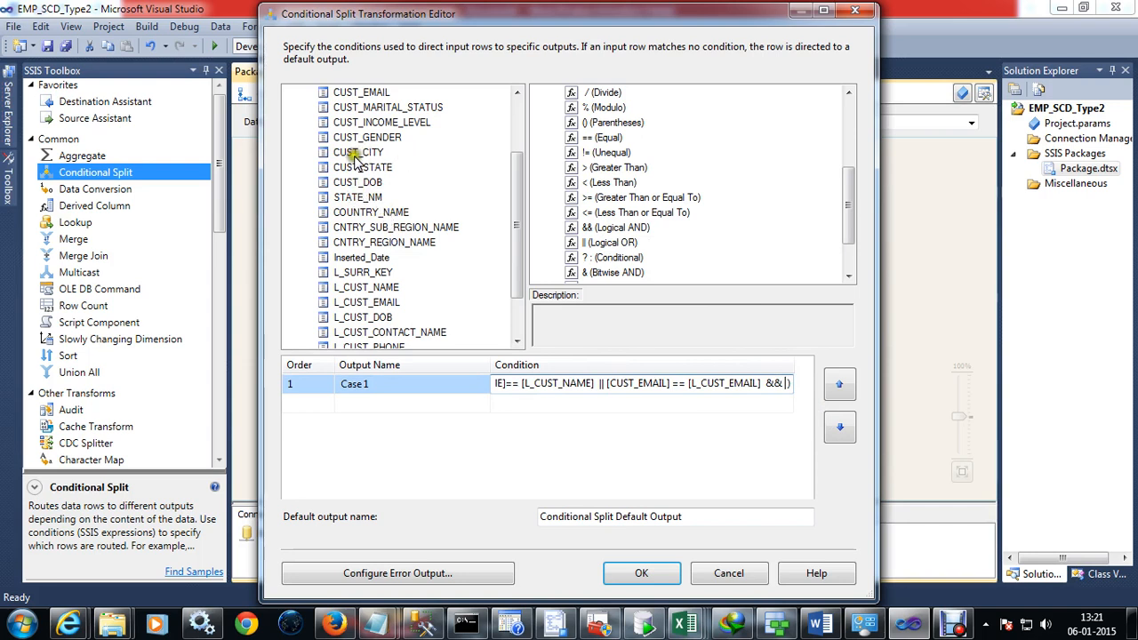
drag(360, 183, 787, 385)
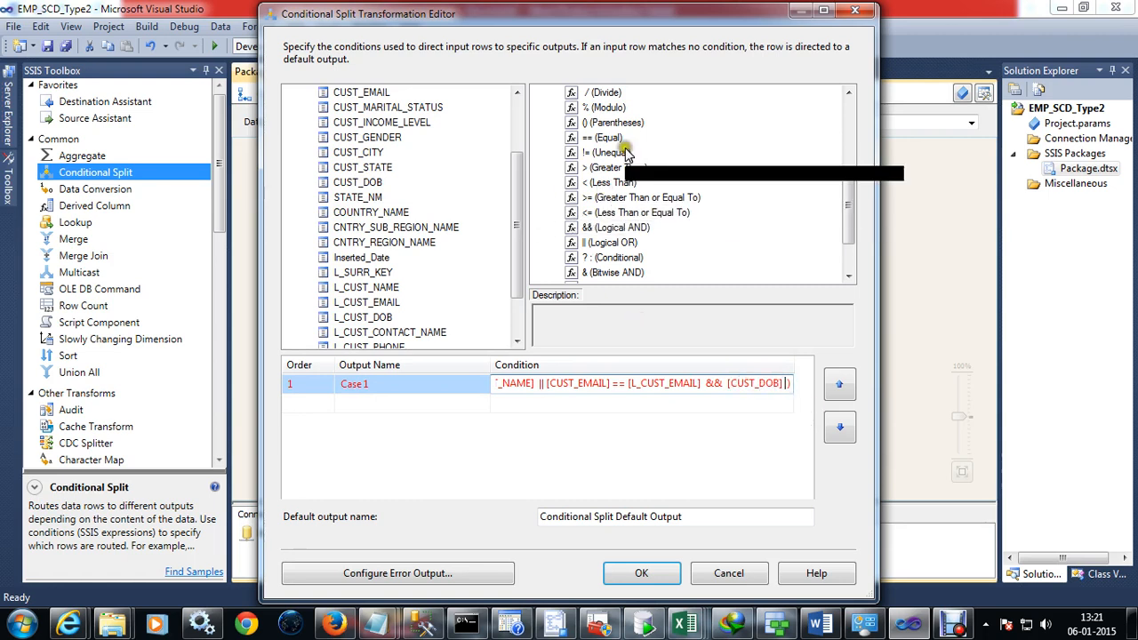
drag(606, 138, 787, 392)
drag(495, 366, 384, 366)
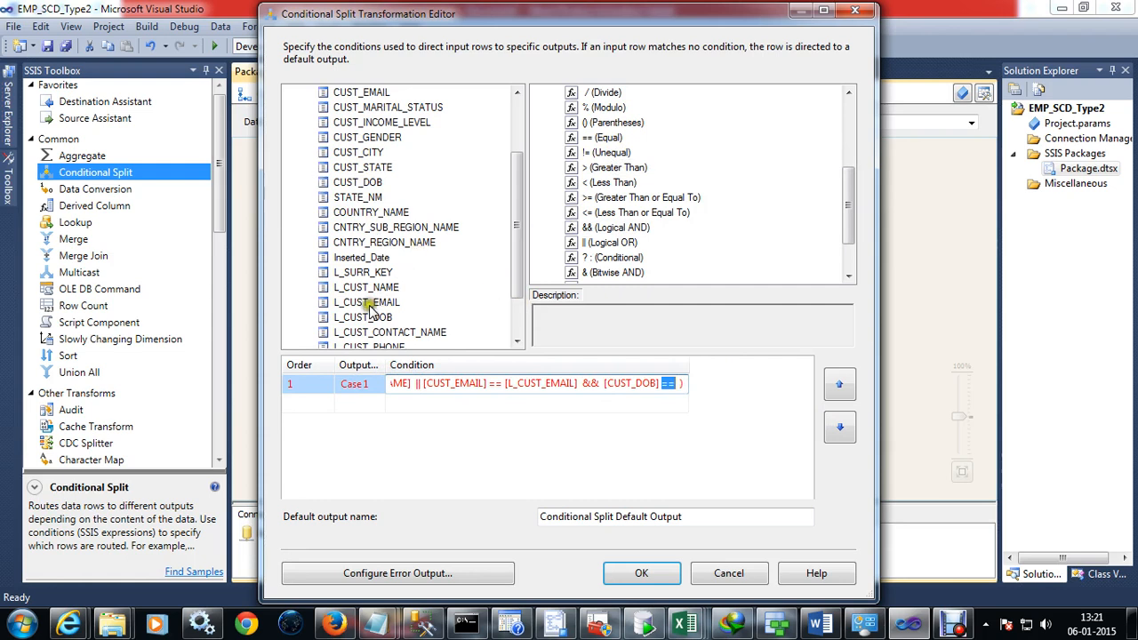
drag(348, 317, 679, 385)
double_click(689, 367)
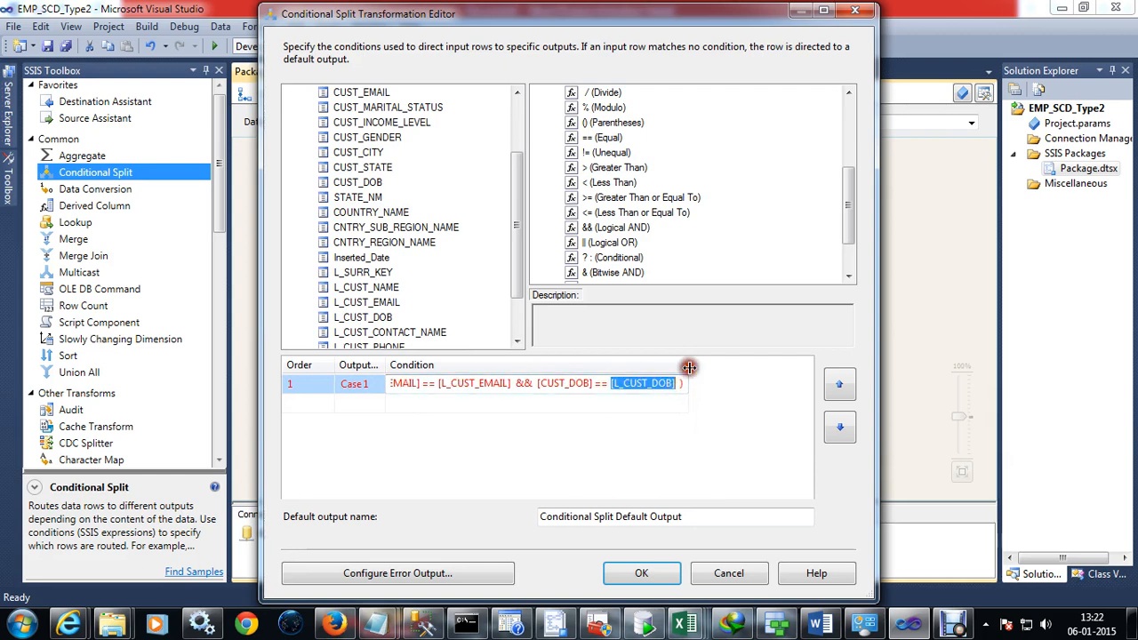
click(684, 383)
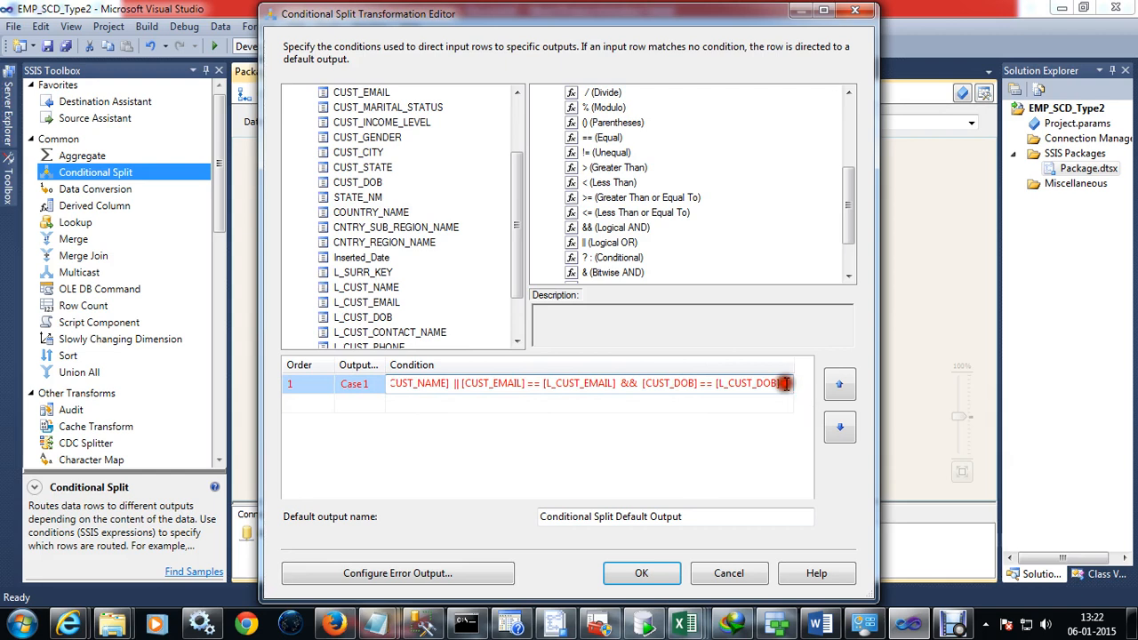
Append && followed by an empty pair of parentheses after the closing parenthesis of the Case 1 condition.
click(773, 407)
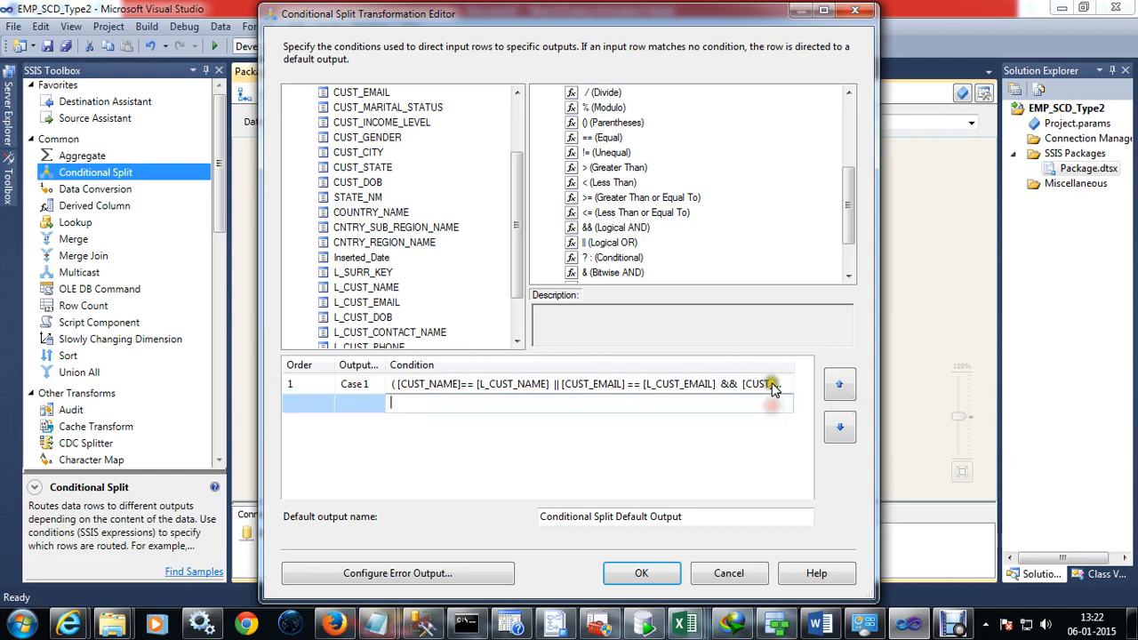
click(779, 387)
drag(774, 386, 795, 386)
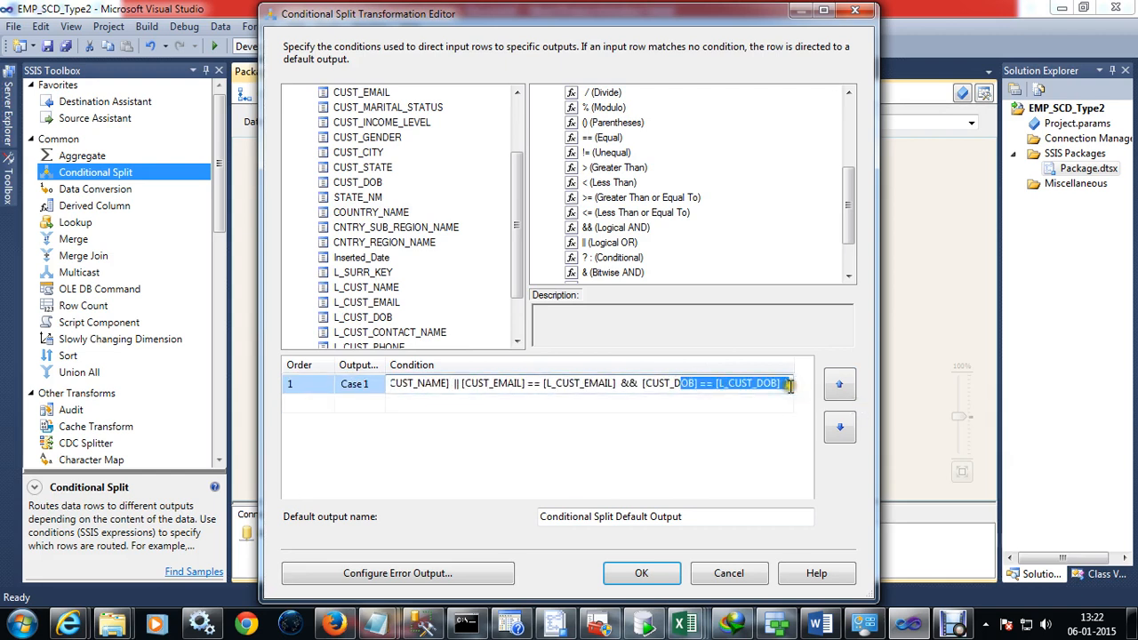
click(789, 385)
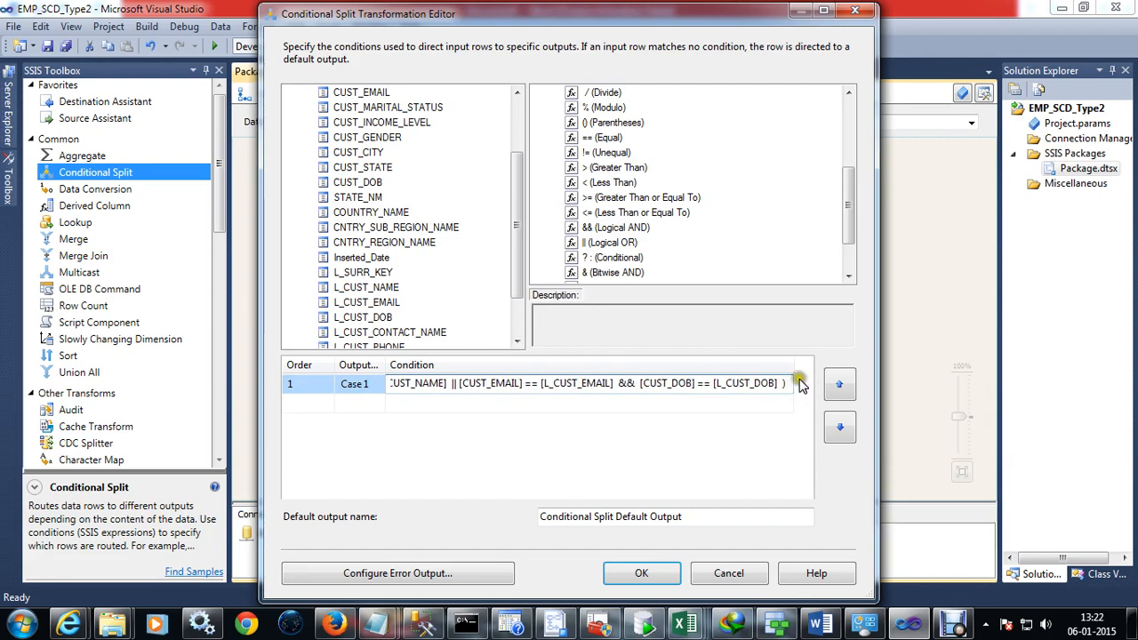
drag(590, 228, 790, 390)
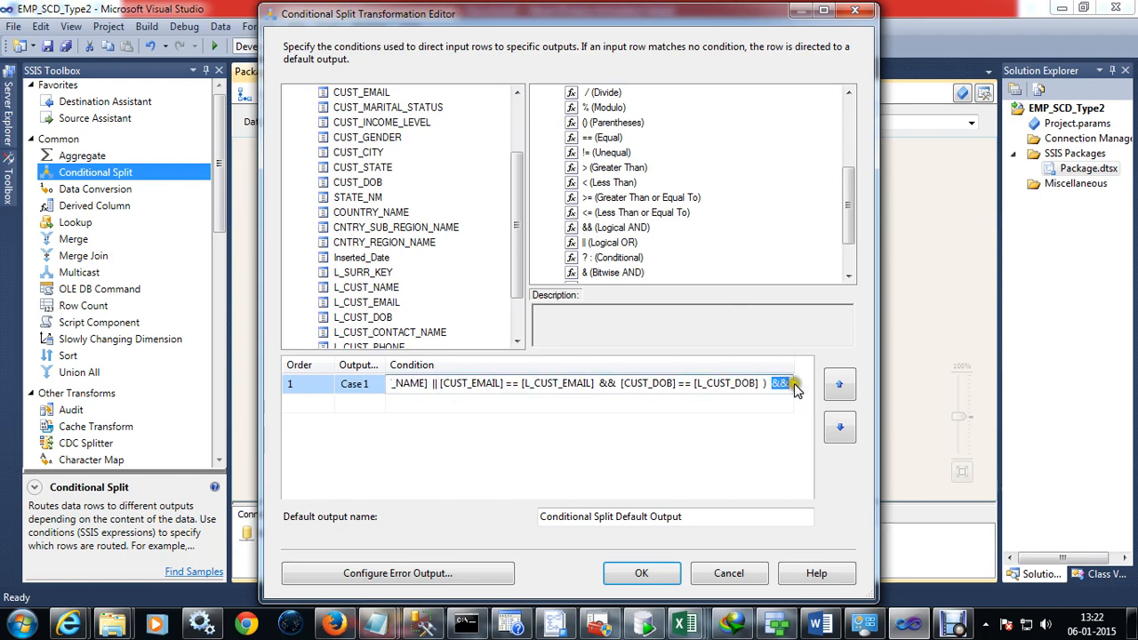
click(839, 391)
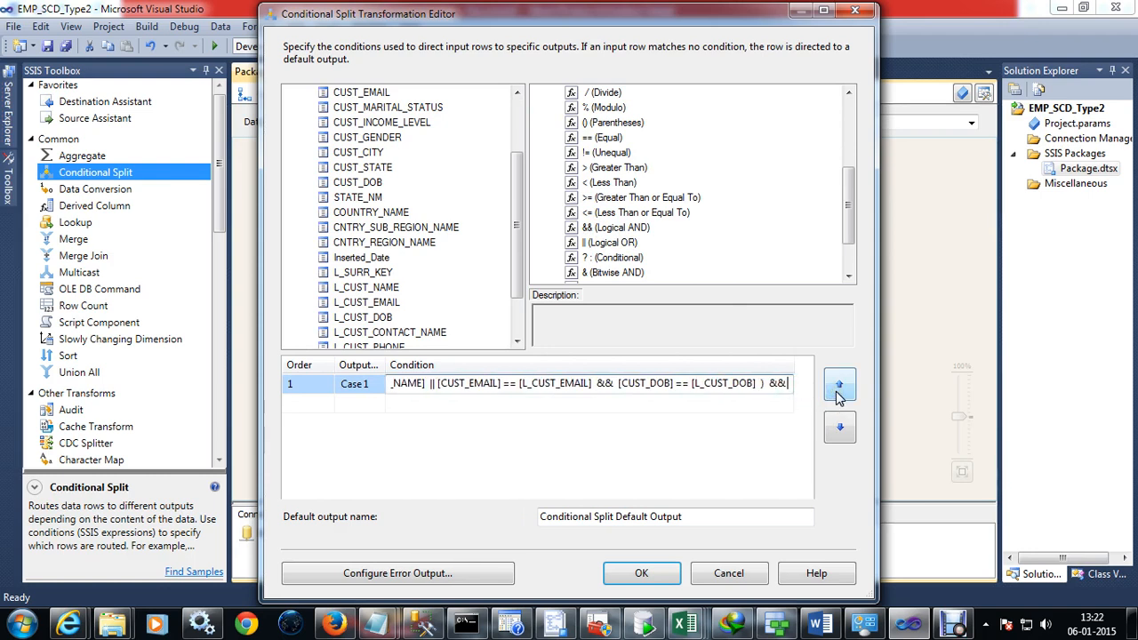
text(())
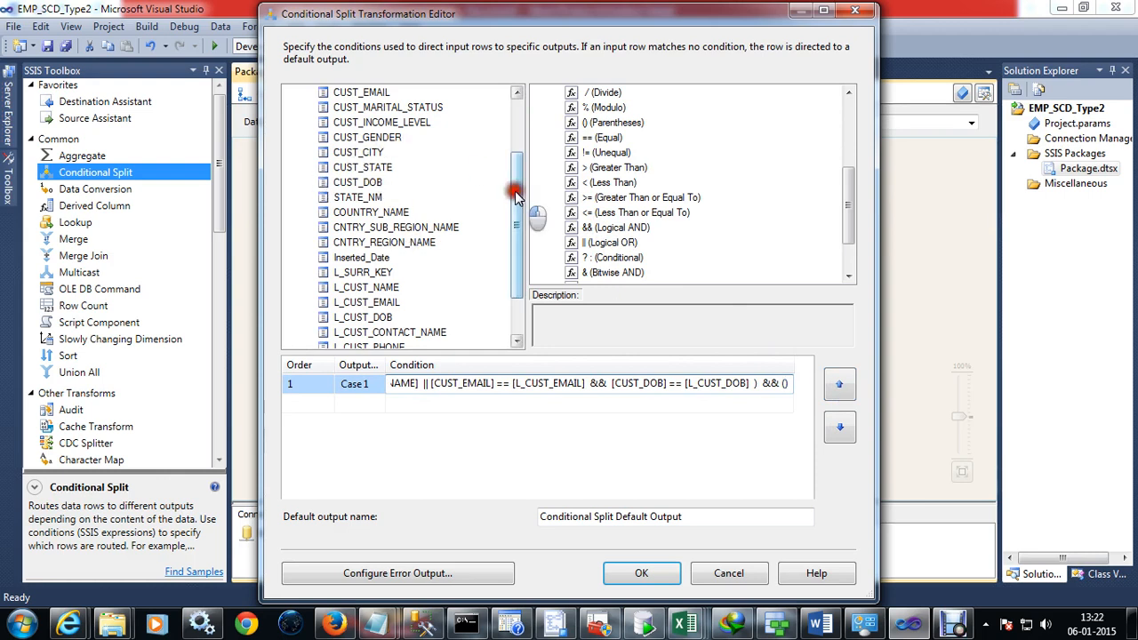
Insert [CUST_CONTACT_NAME] in the new parentheses and move that parenthesised group out of Case 1 into a second condition row.
drag(515, 186, 516, 151)
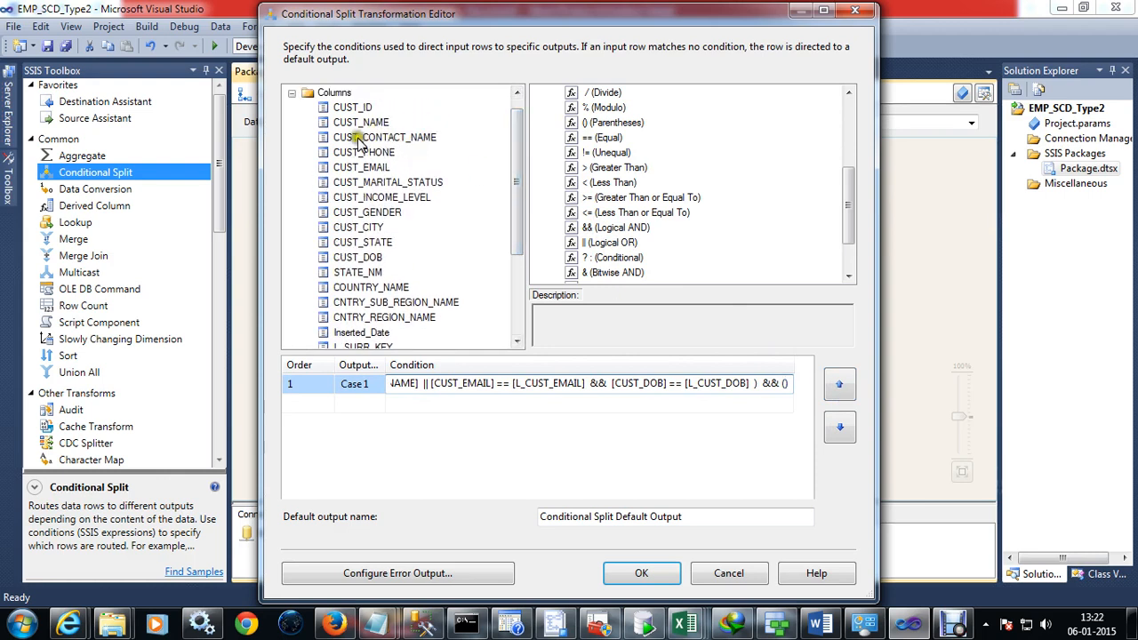
drag(353, 138, 788, 385)
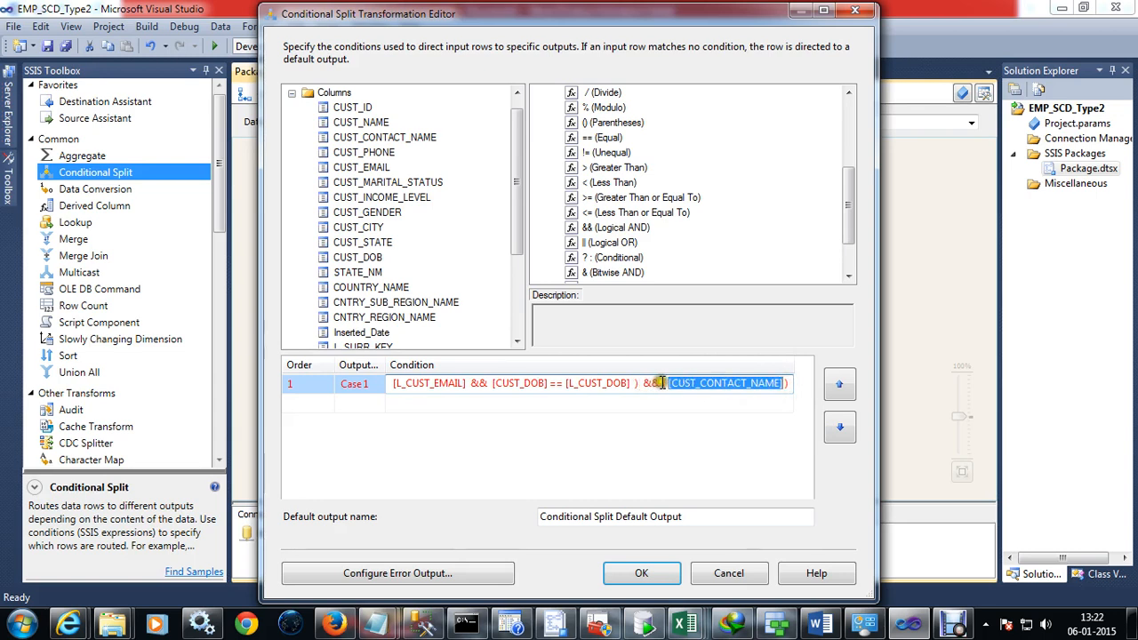
drag(662, 382, 792, 384)
key(ctrl+x)
click(479, 404)
key(ctrl+v)
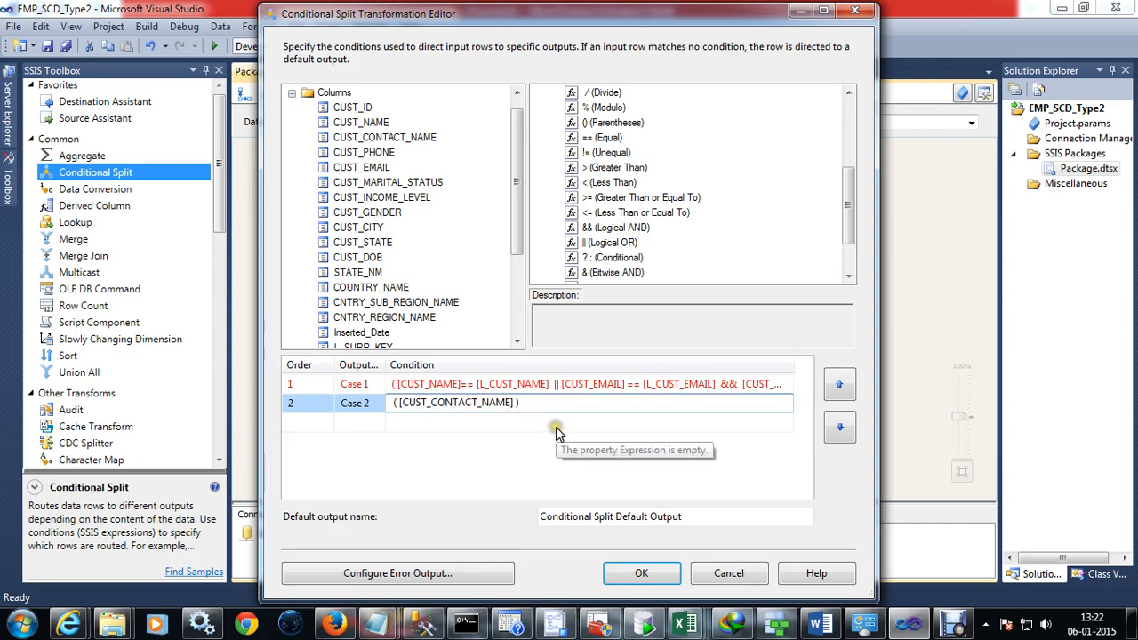
Complete the contact name comparison in Case 2 with the Unequal operator: ([CUST_CONTACT_NAME] != [L_CUST_CONTACT_NAME]).
text(=)
key(BackSpace)
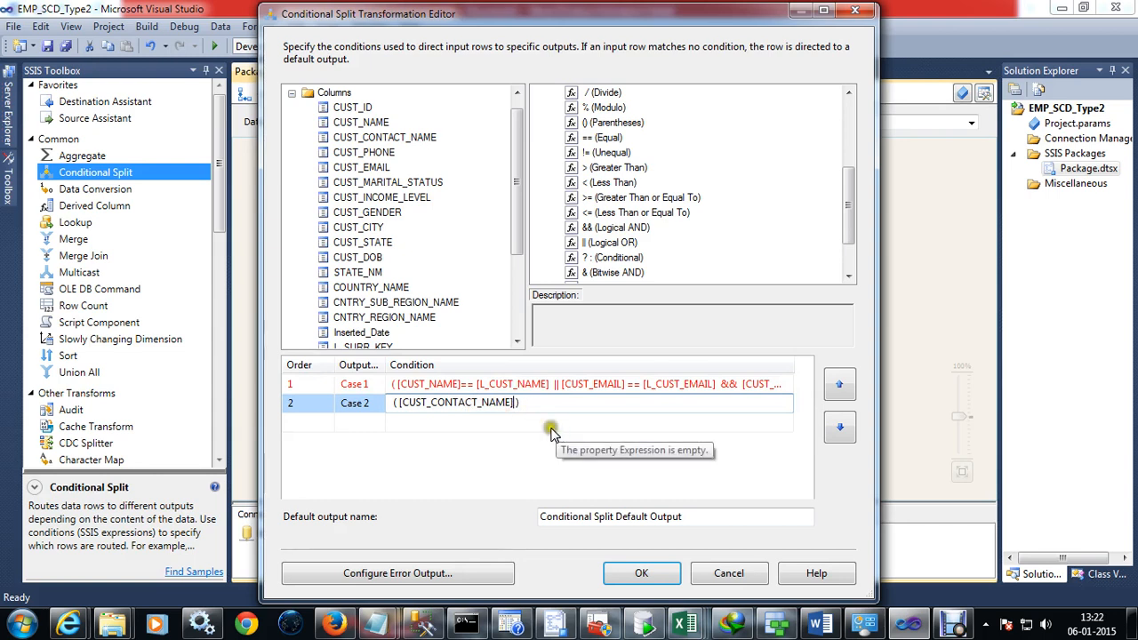
drag(597, 156, 518, 407)
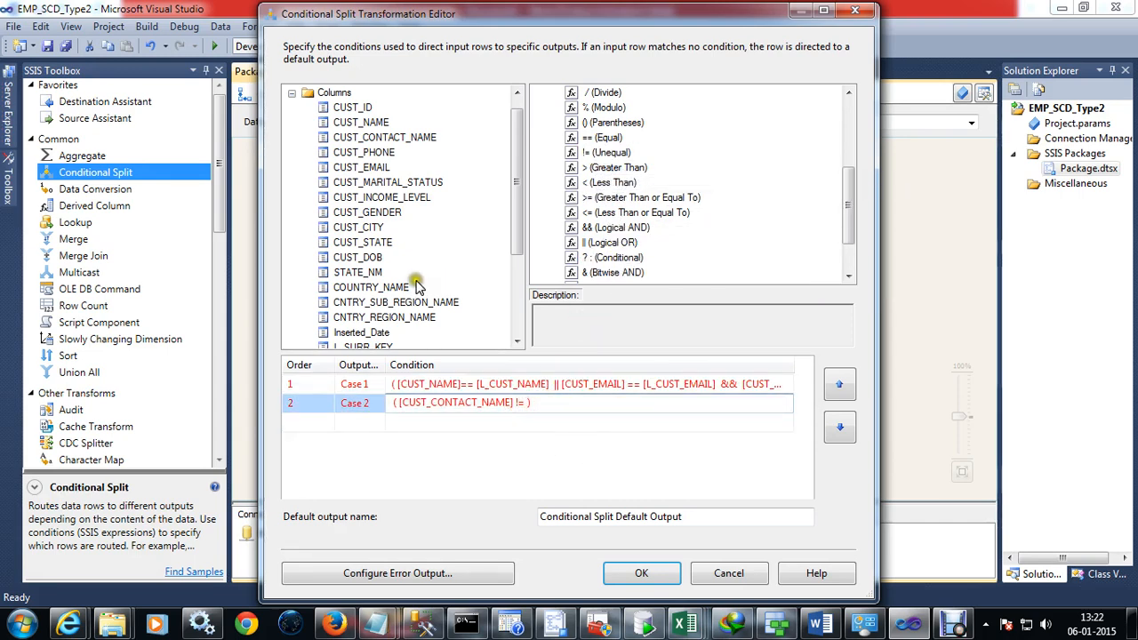
click(396, 318)
scroll(396, 318, down, 3)
drag(389, 272, 529, 405)
click(653, 406)
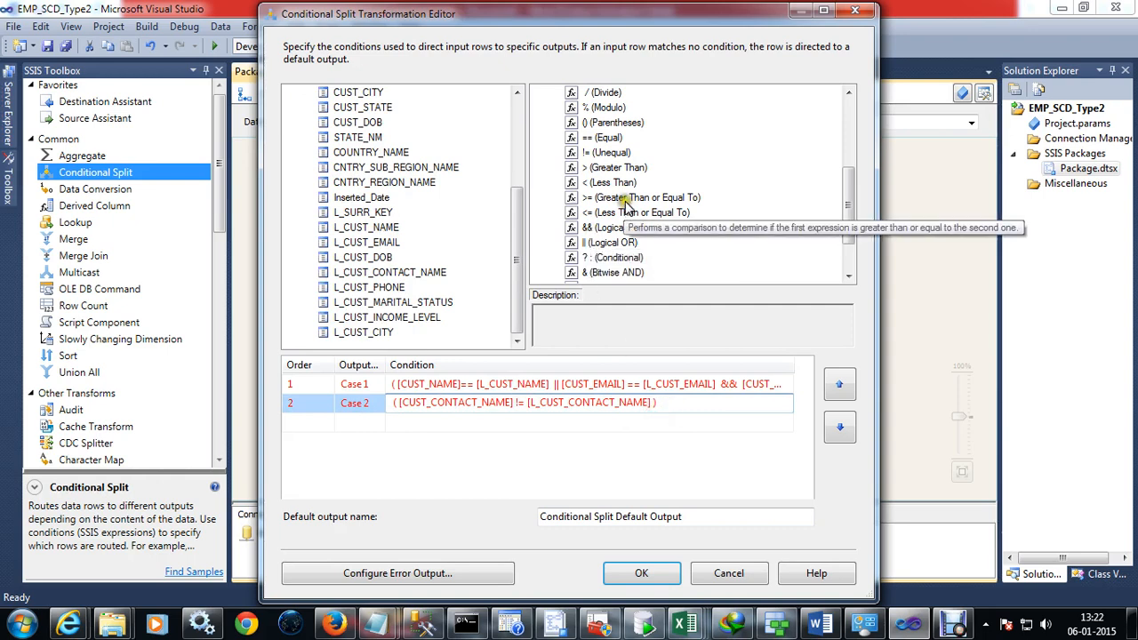
Extend the Case 2 condition inside the parentheses with || [CUST_PHONE] != [L_CUST_PHONE].
drag(594, 242, 658, 404)
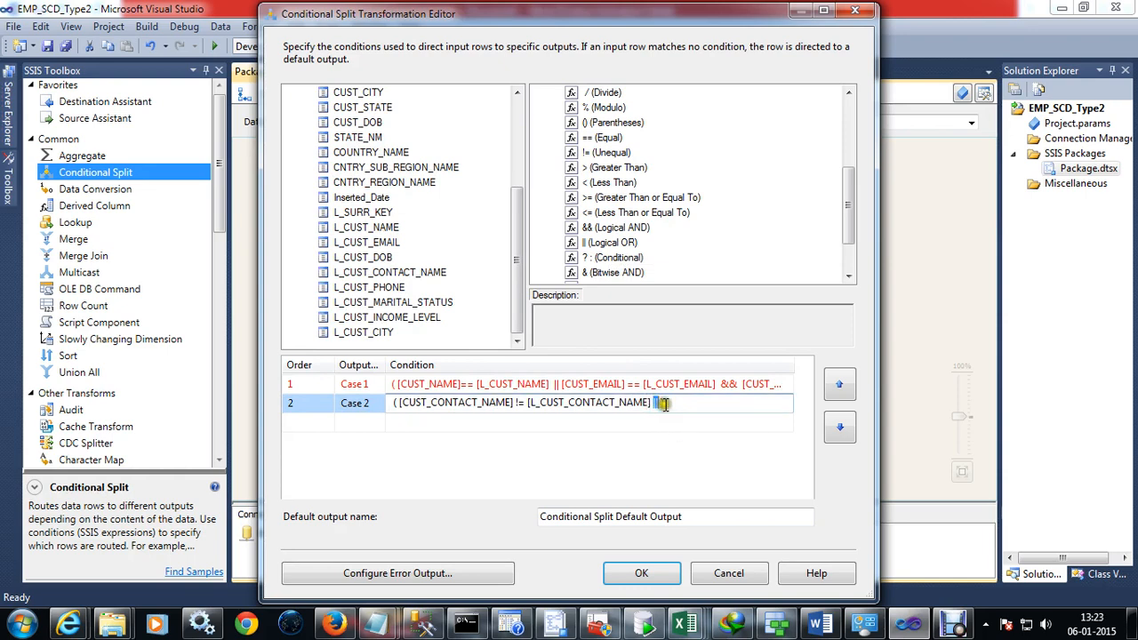
click(660, 404)
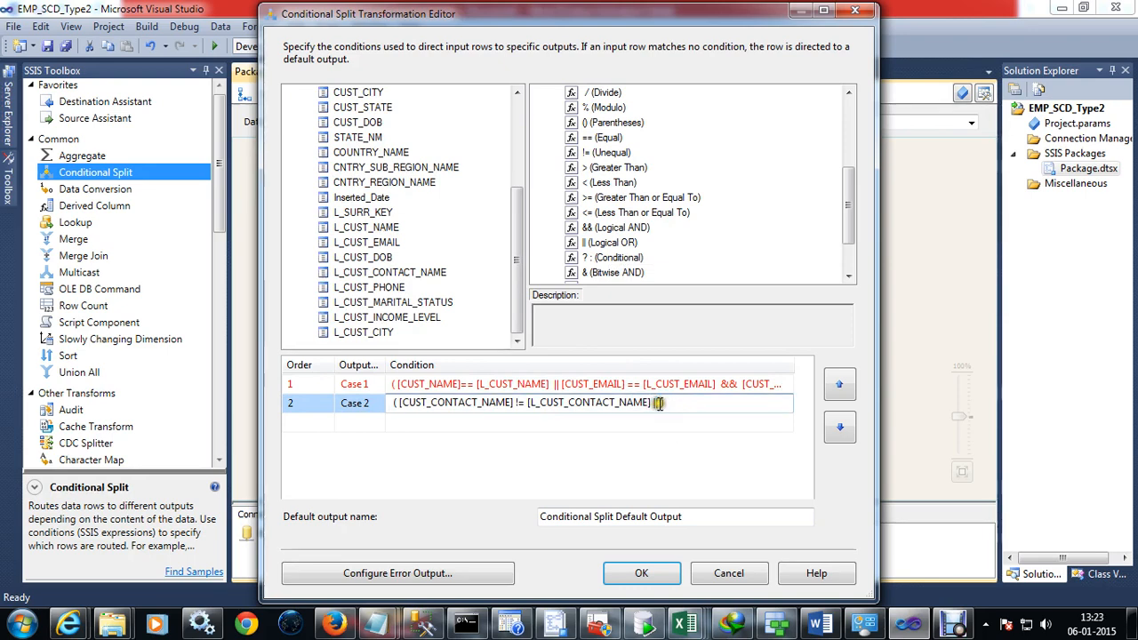
click(392, 186)
drag(361, 107, 662, 403)
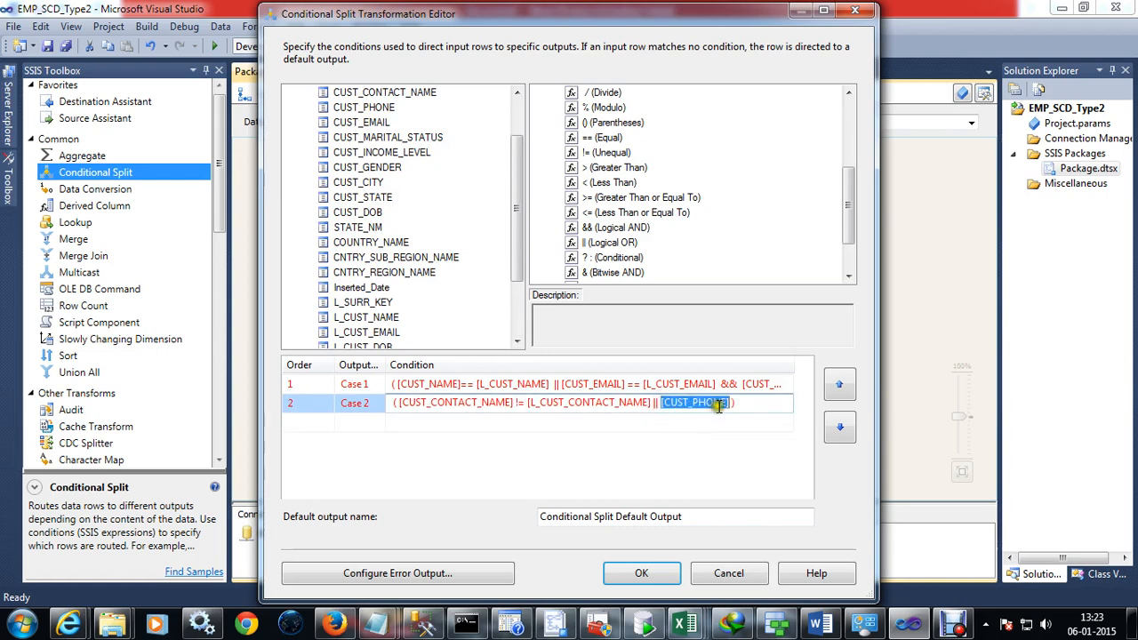
click(609, 153)
drag(608, 156, 734, 405)
click(356, 288)
scroll(387, 276, down, 2)
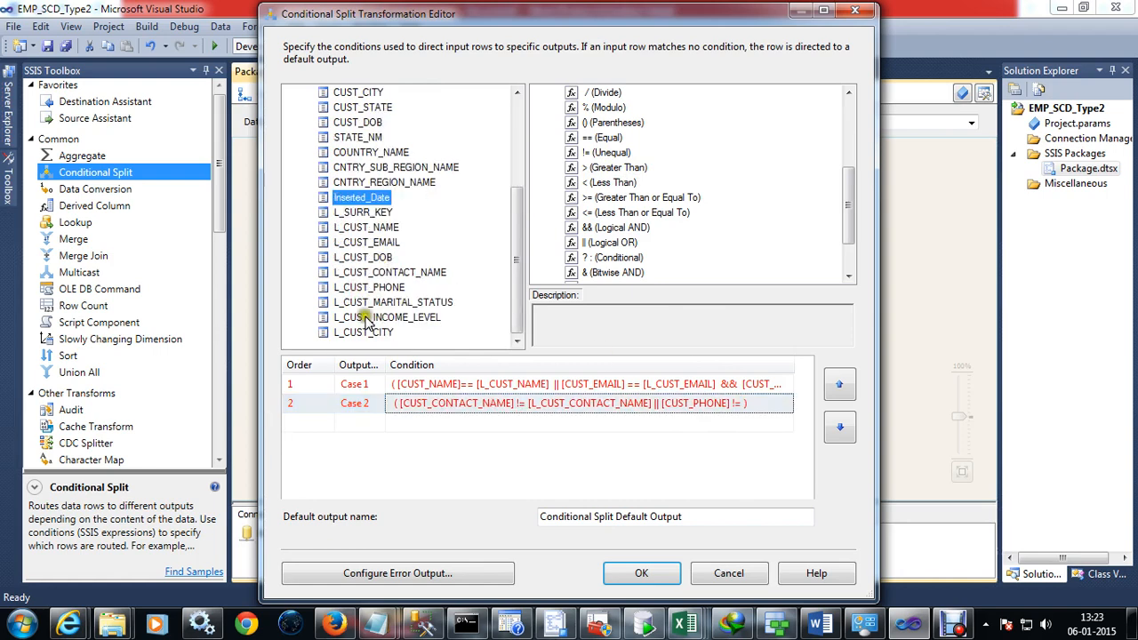
drag(365, 294, 743, 401)
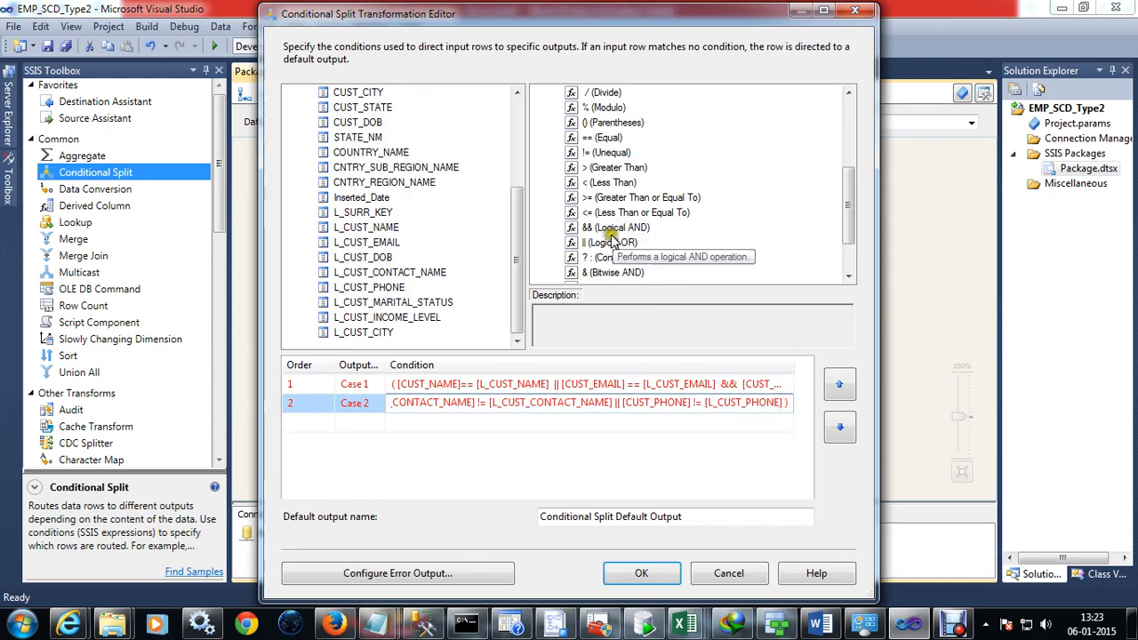
Extend the Case 2 condition inside the parentheses with || [CUST_MARITAL_STATUS] != [L_CUST_MARITAL_STATUS].
drag(587, 241, 786, 404)
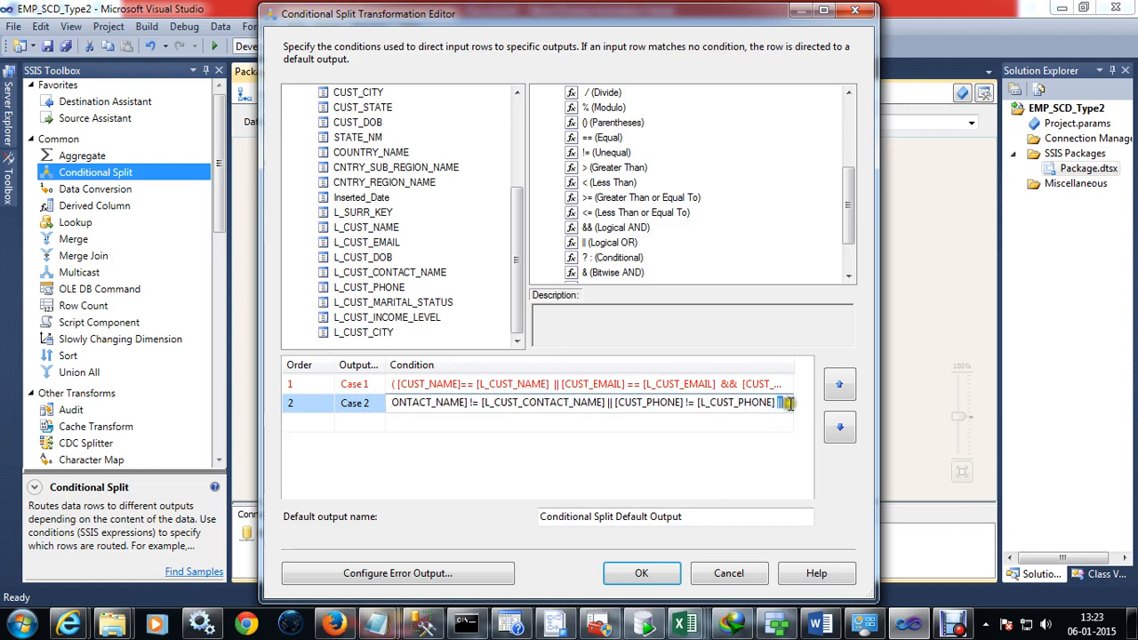
click(783, 403)
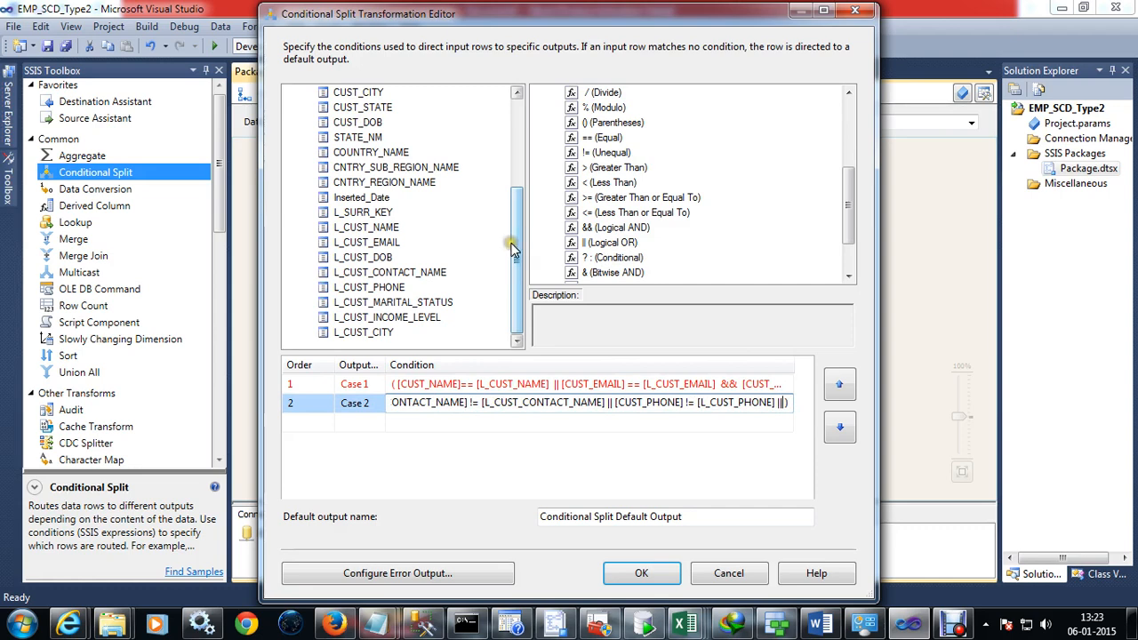
drag(511, 242, 520, 175)
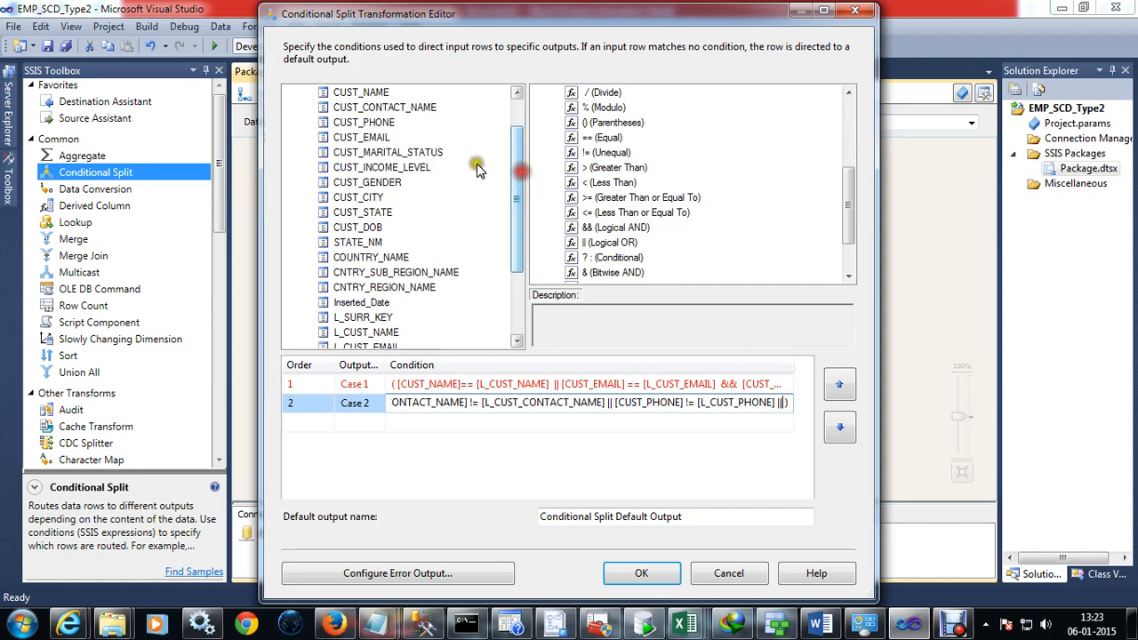
drag(382, 152, 787, 402)
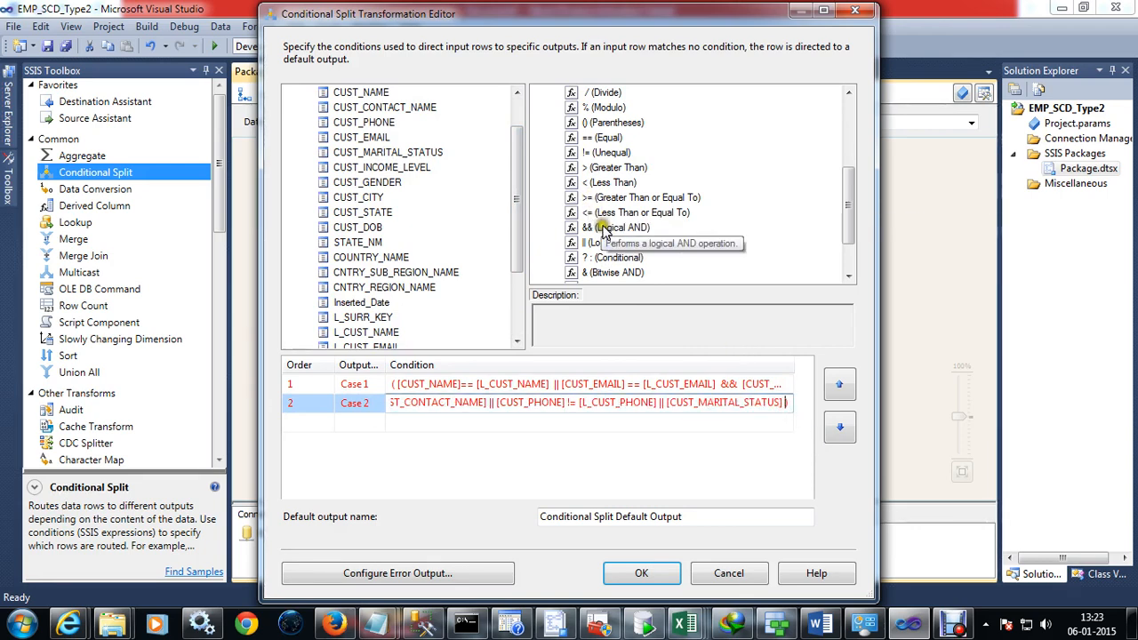
drag(598, 249, 620, 226)
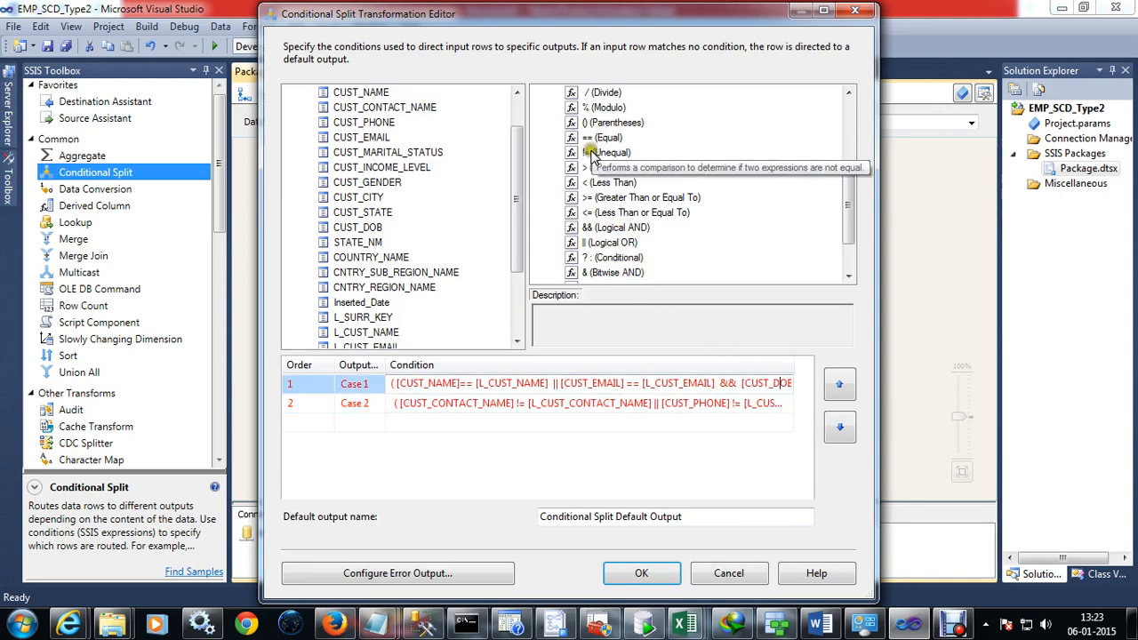
drag(591, 153, 783, 406)
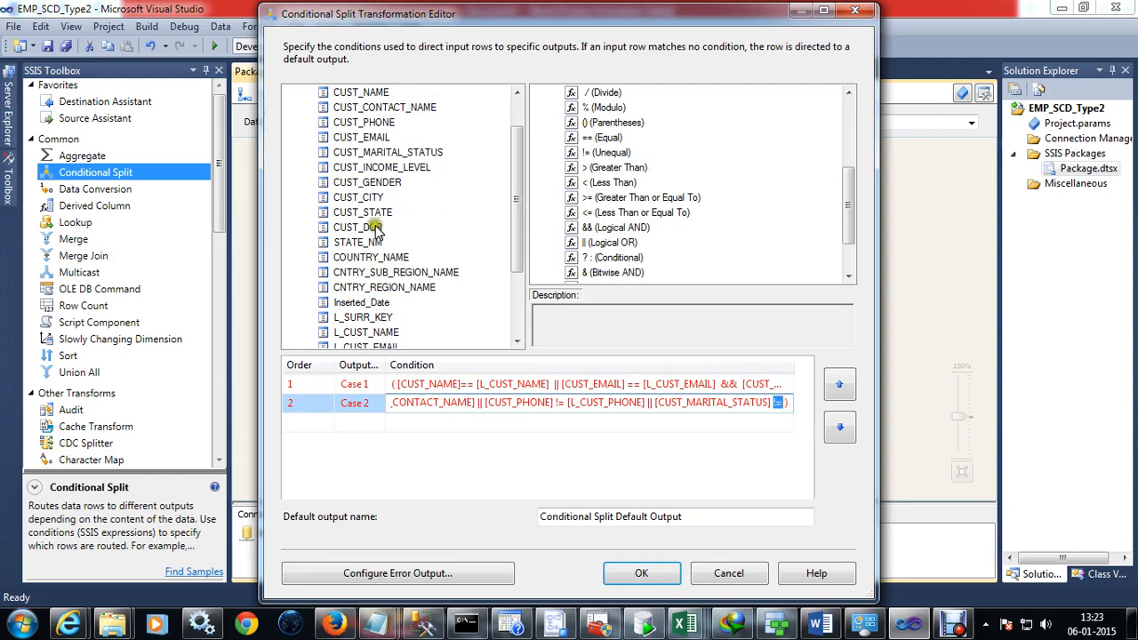
drag(516, 174, 476, 311)
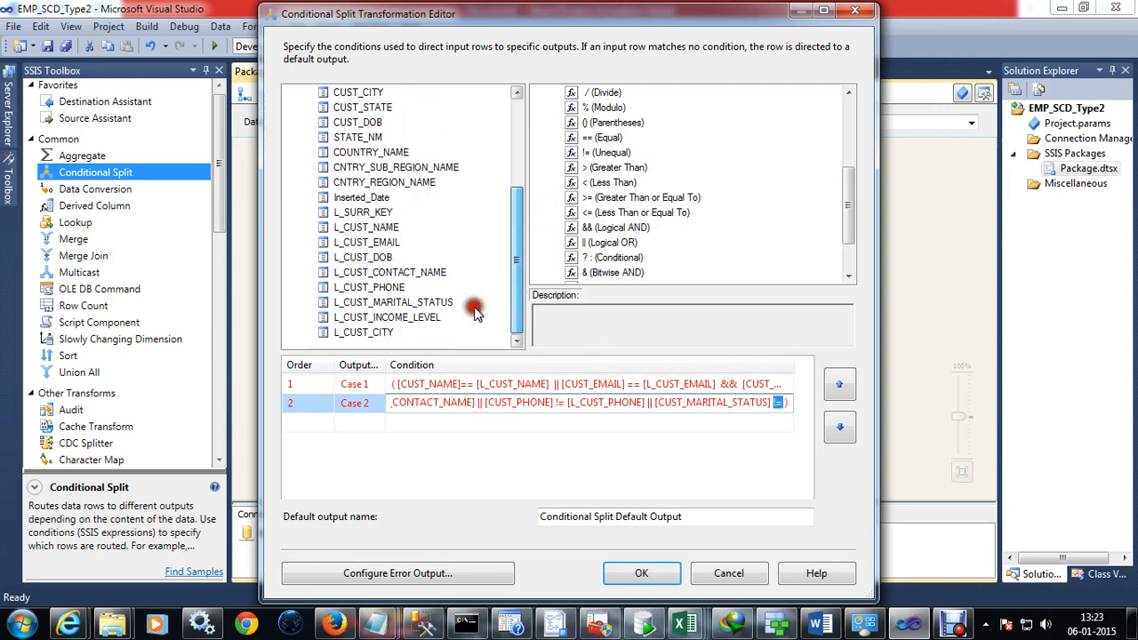
drag(400, 303, 788, 408)
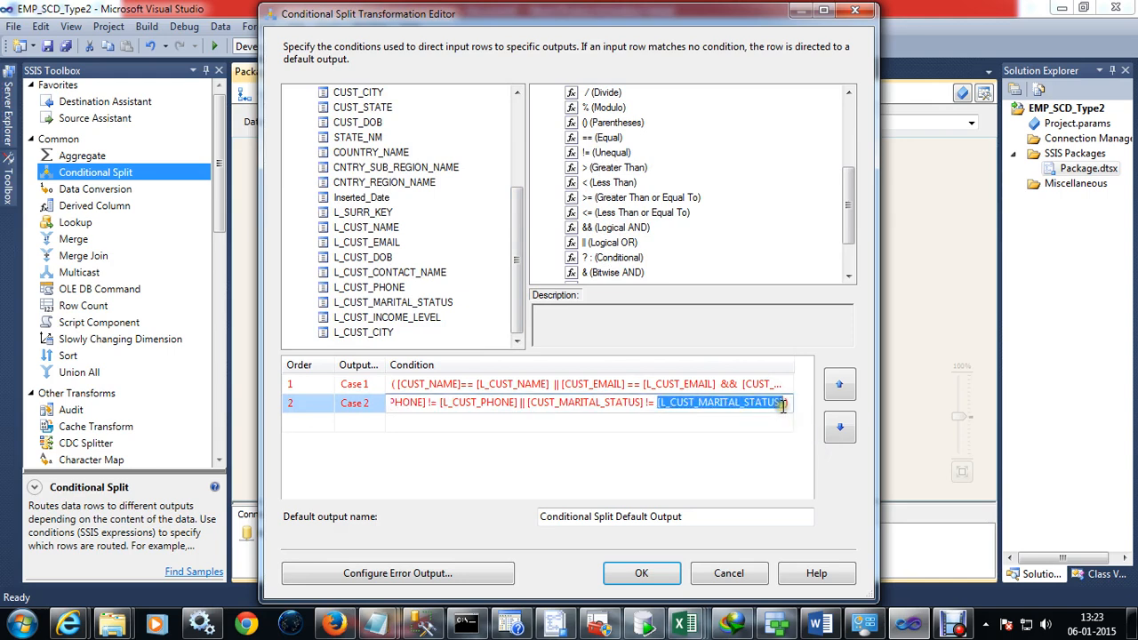
Add another || before the closing parenthesis of the Case 2 condition and widen the Condition column.
drag(600, 244, 799, 407)
drag(801, 407, 784, 402)
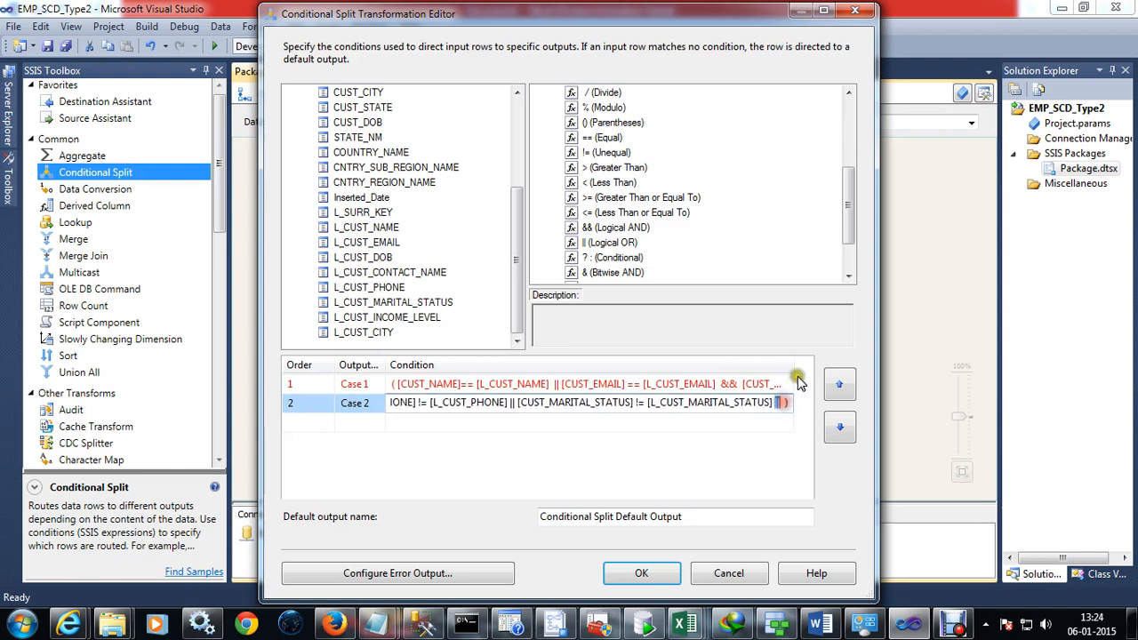
click(794, 366)
click(787, 403)
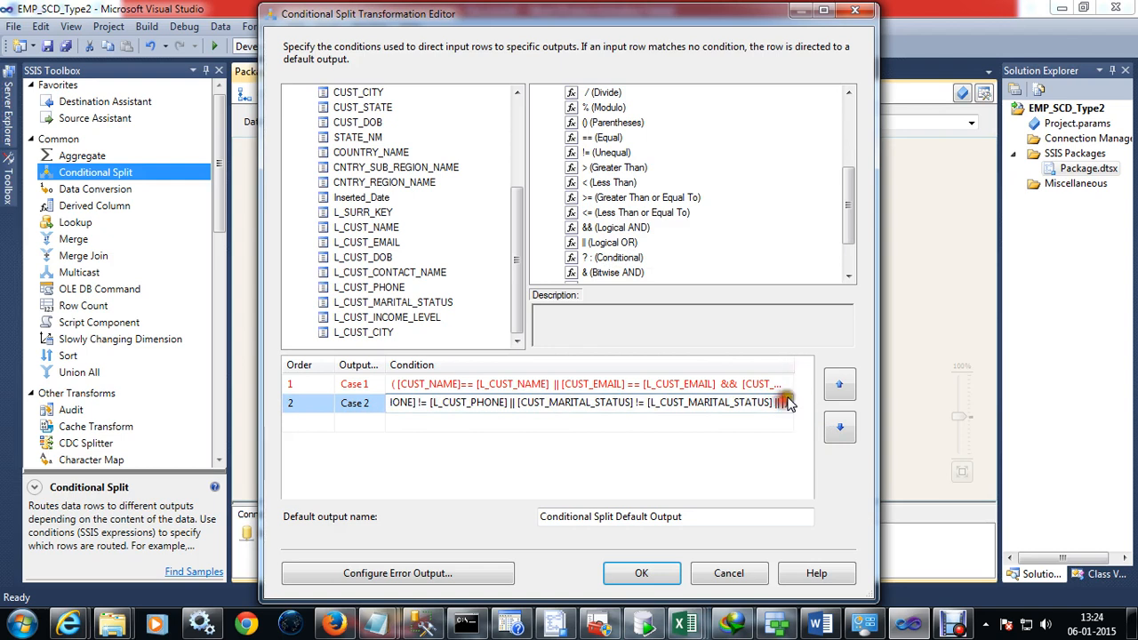
drag(794, 363, 811, 364)
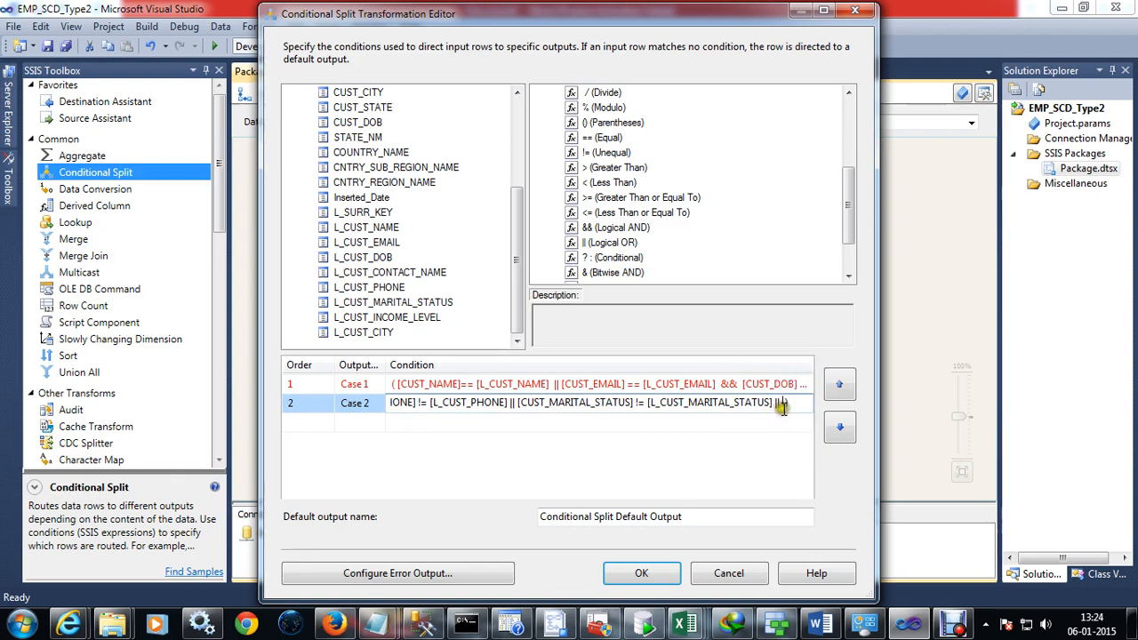
click(782, 406)
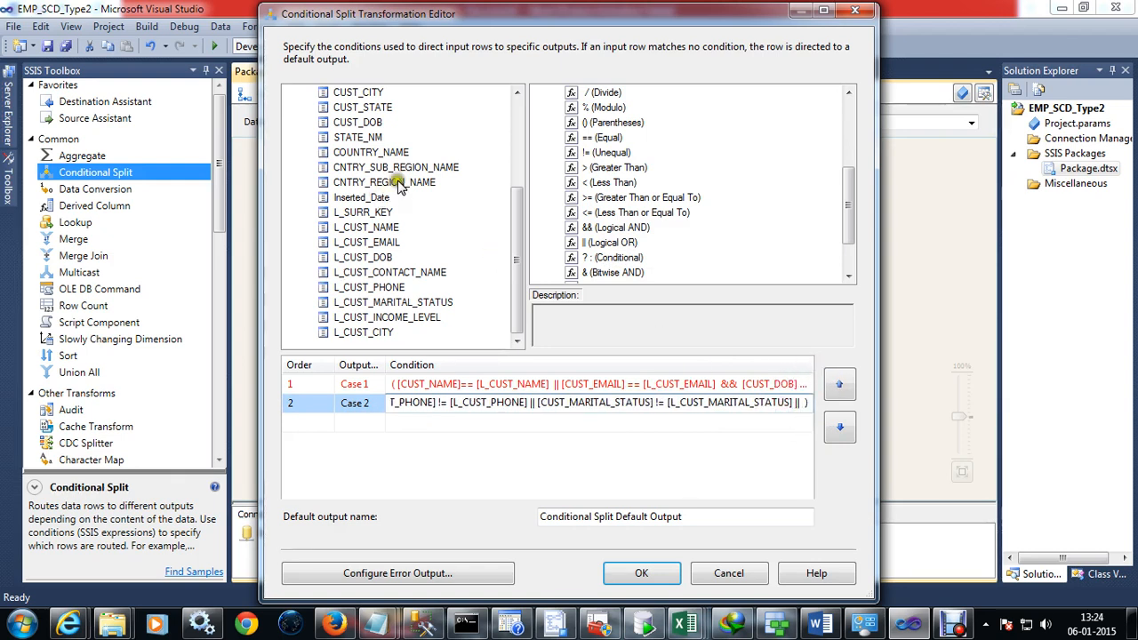
Add [CUST_INCOME_LEVEL] != [L_CUST_INCOME_LEVEL] after the trailing || in the Case 2 condition, followed by one more || operator.
click(391, 145)
scroll(391, 145, up, 2)
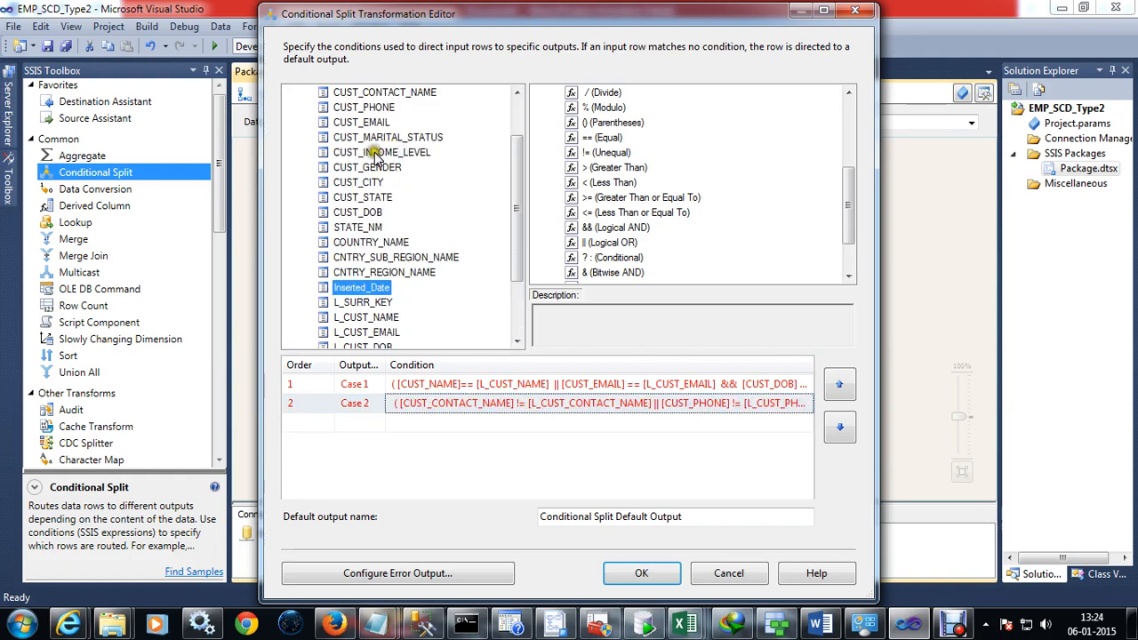
drag(375, 153, 804, 411)
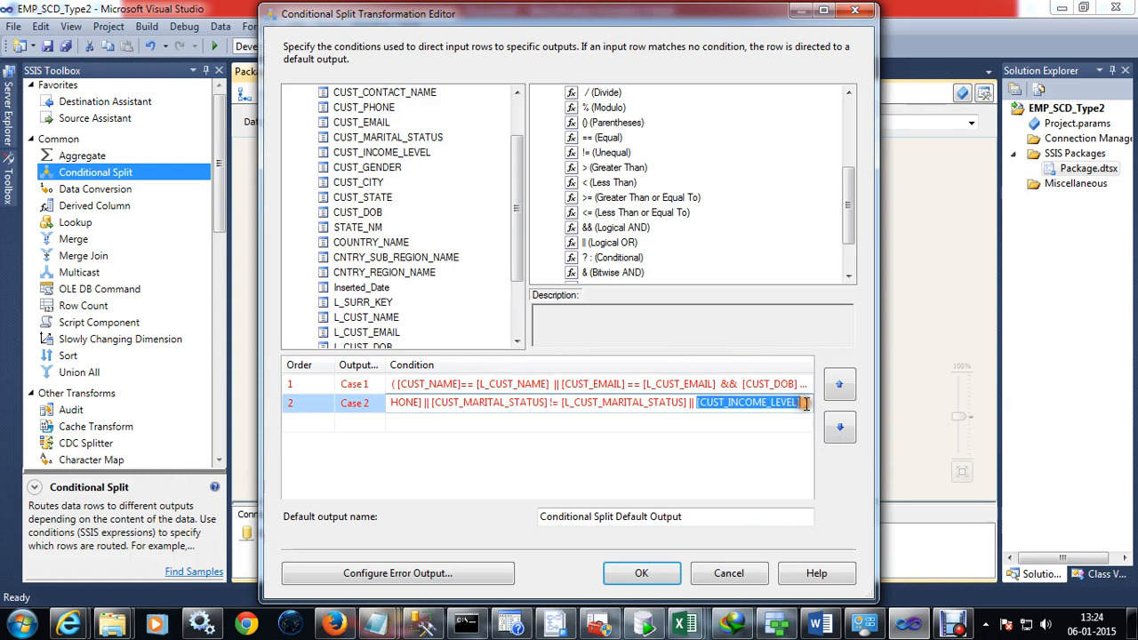
drag(598, 160, 801, 402)
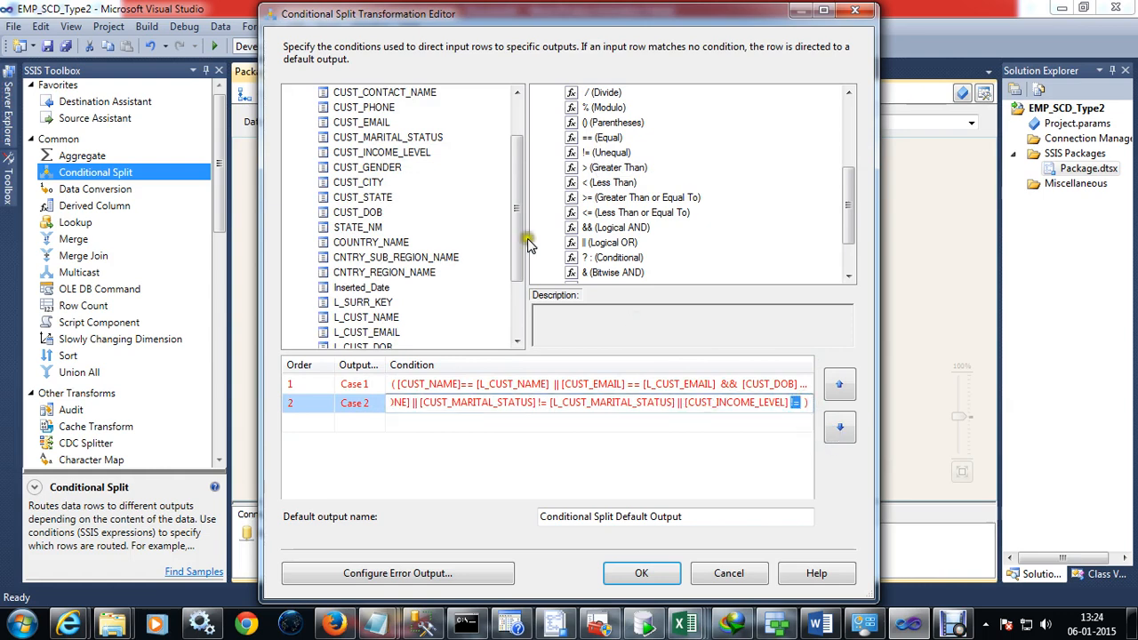
drag(518, 223, 516, 307)
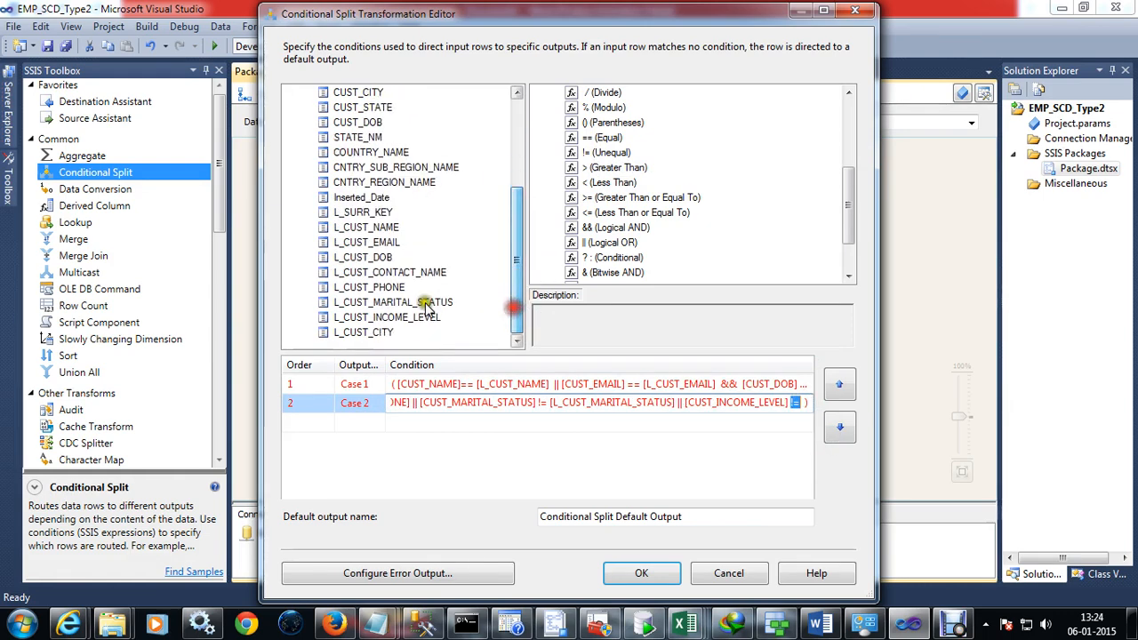
drag(361, 197, 805, 405)
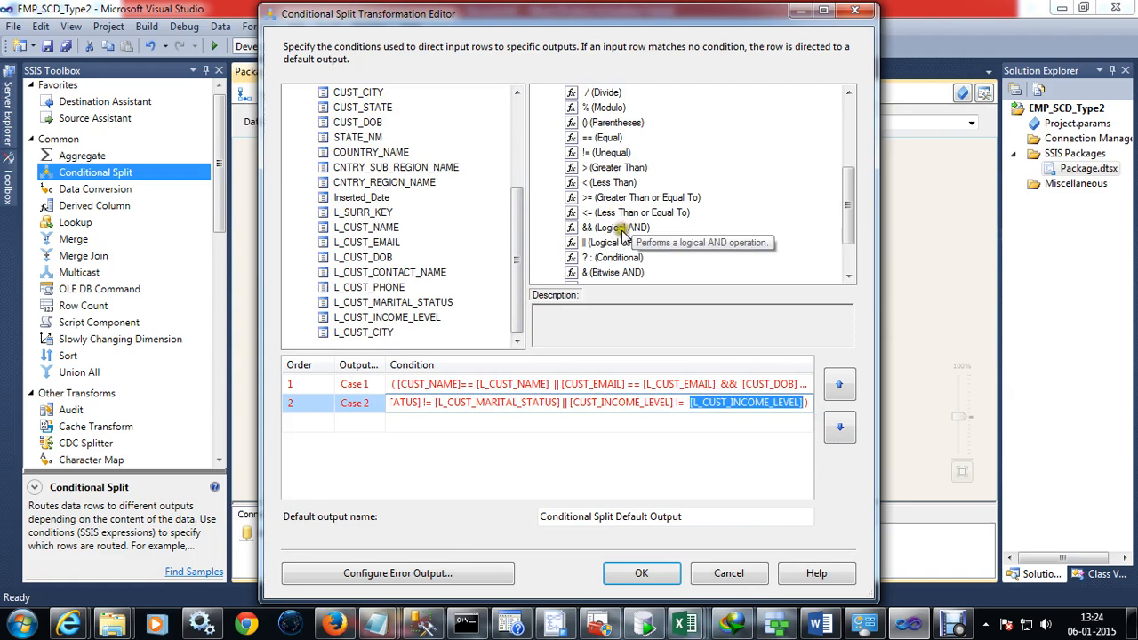
drag(614, 243, 806, 404)
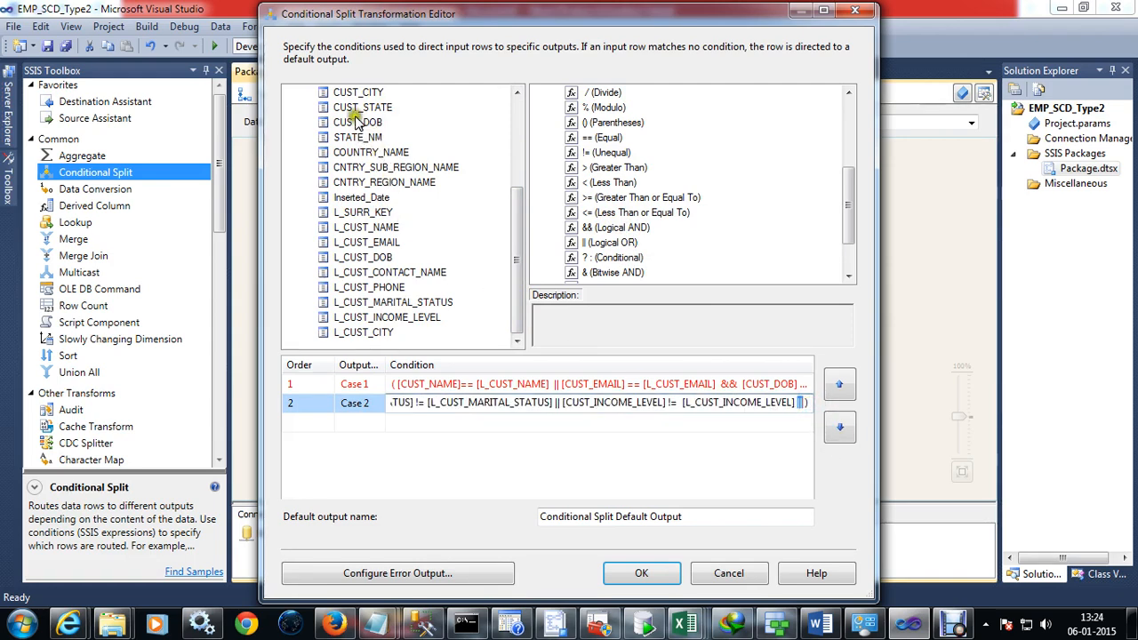
Add [CUST_CITY] || [L_CUST_CITY] before the closing parenthesis of the Case 2 condition and check the expression.
drag(353, 95, 810, 407)
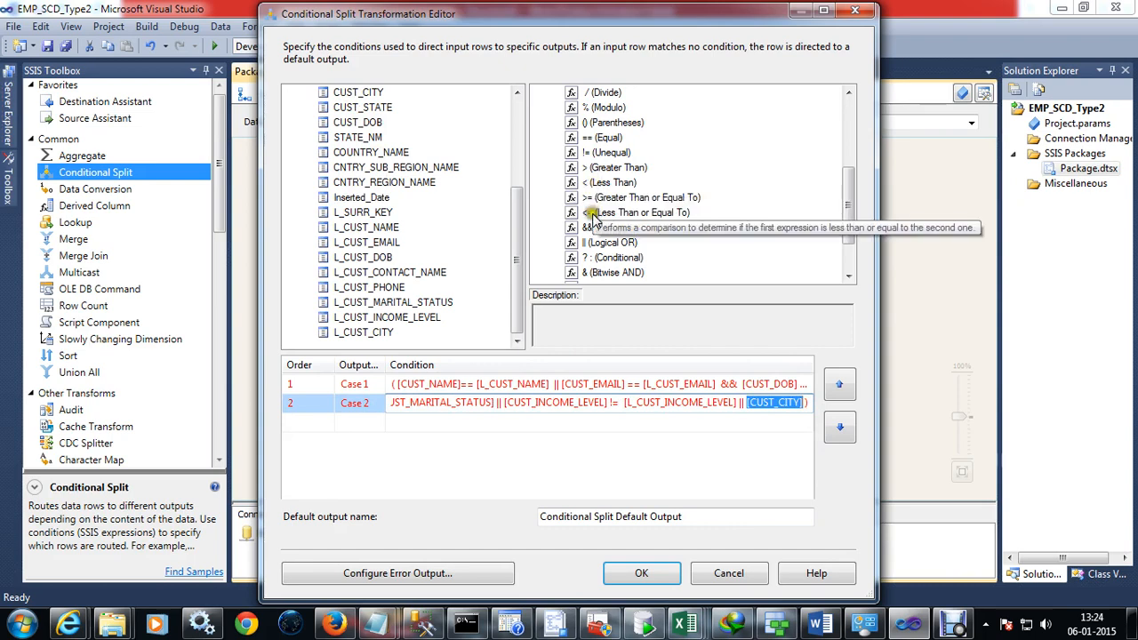
drag(594, 241, 807, 404)
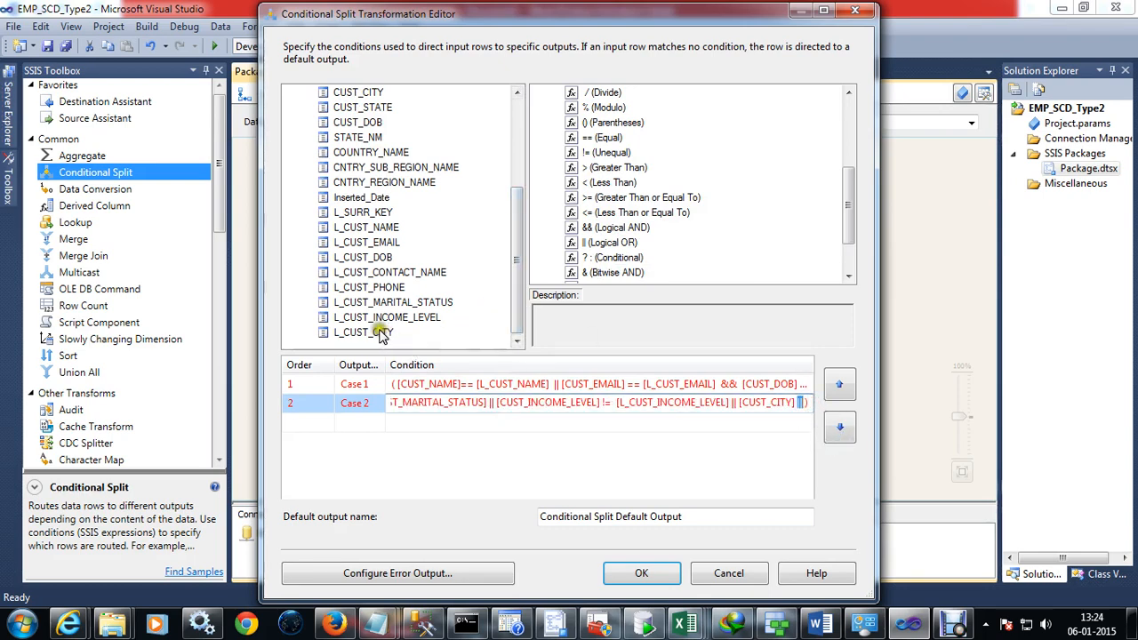
drag(381, 333, 807, 406)
click(653, 402)
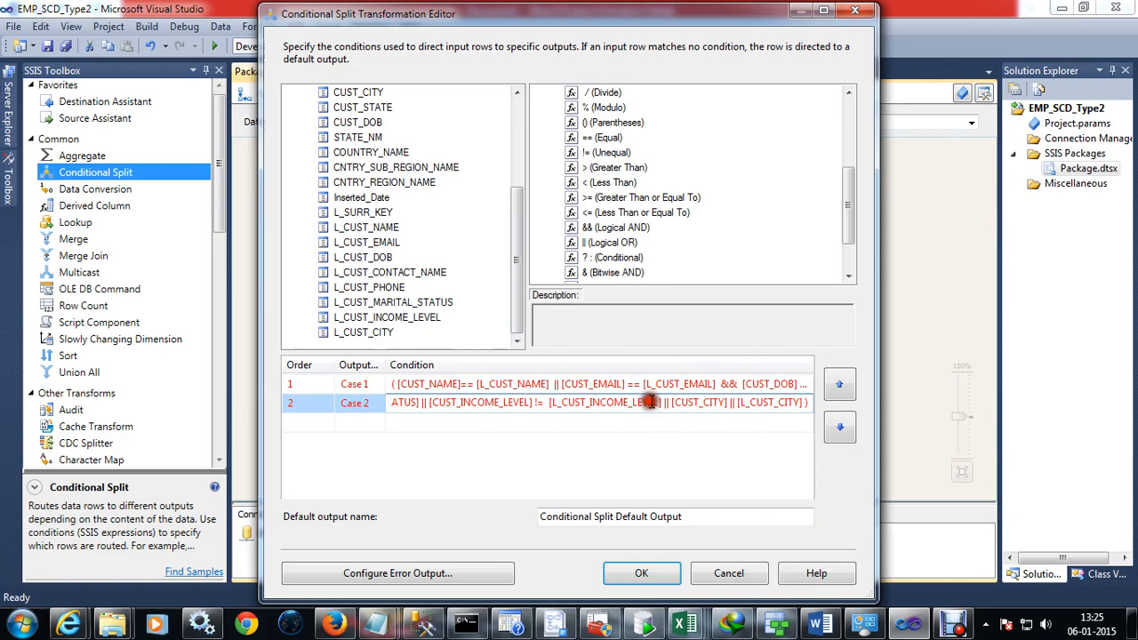
click(707, 447)
click(714, 405)
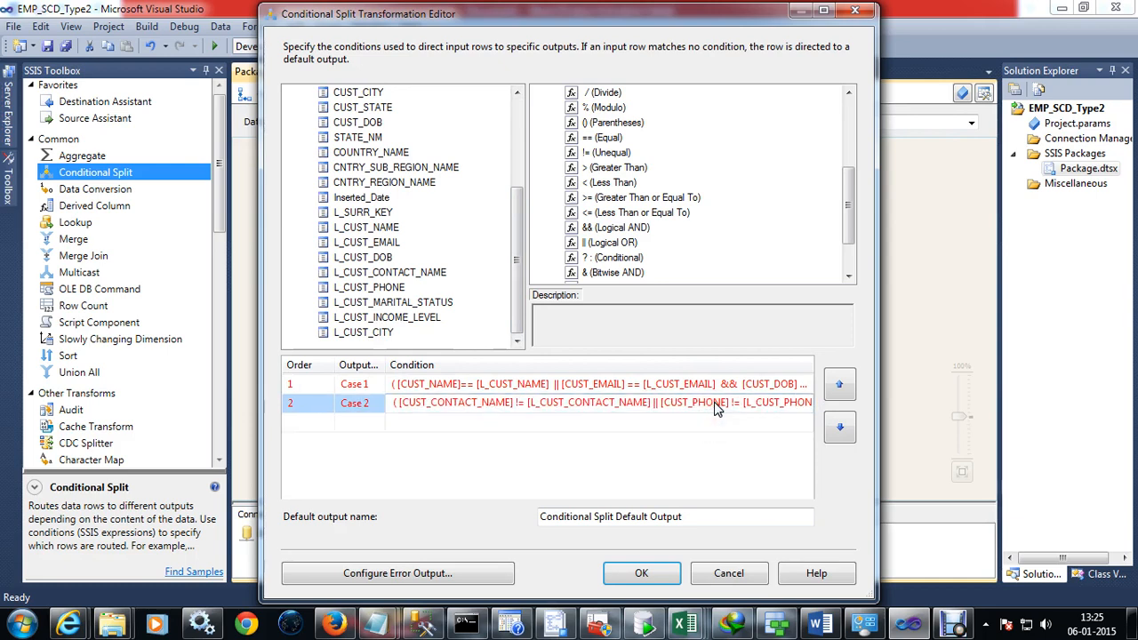
click(431, 403)
drag(389, 404, 845, 415)
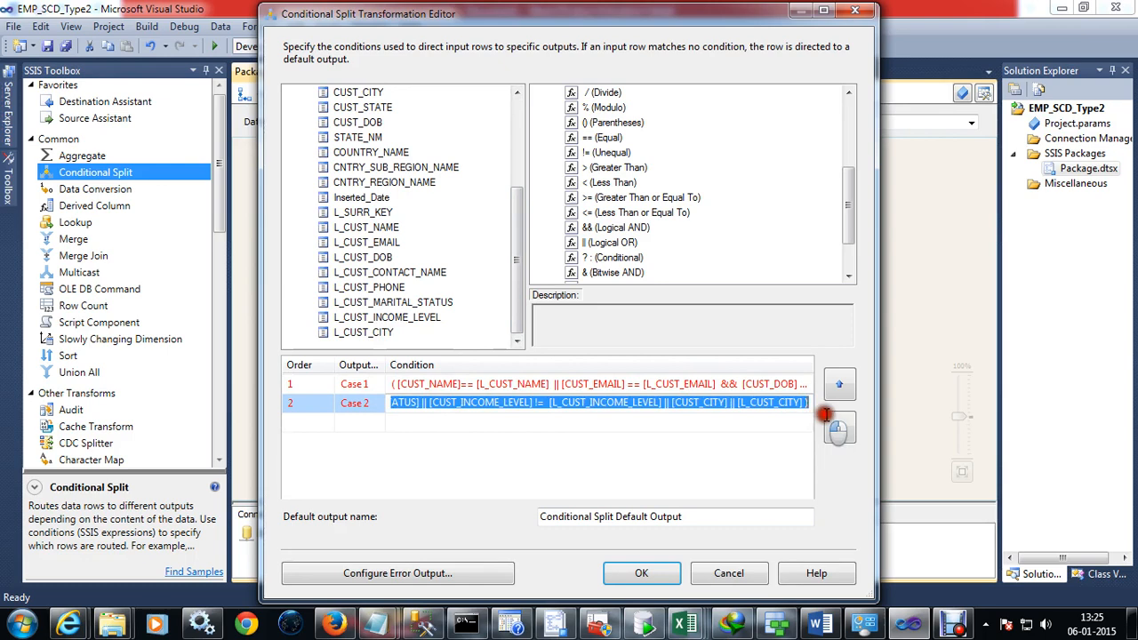
Replace the || between [CUST_CITY] and [L_CUST_CITY] in the Case 2 condition with the != operator.
click(735, 402)
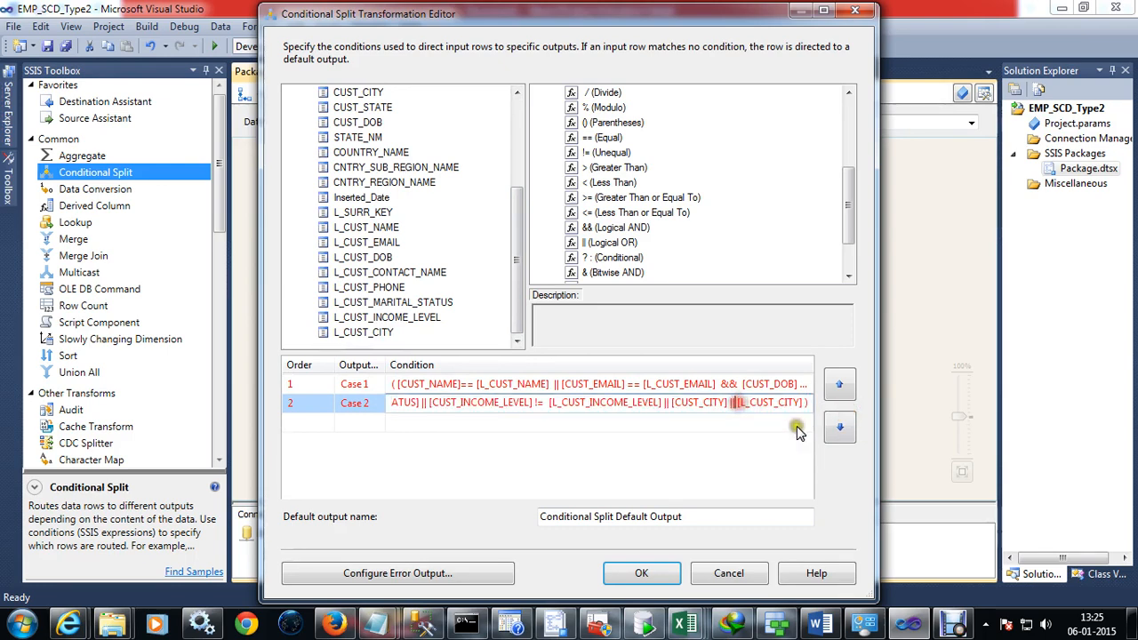
key(BackSpace)
key(BackSpace)
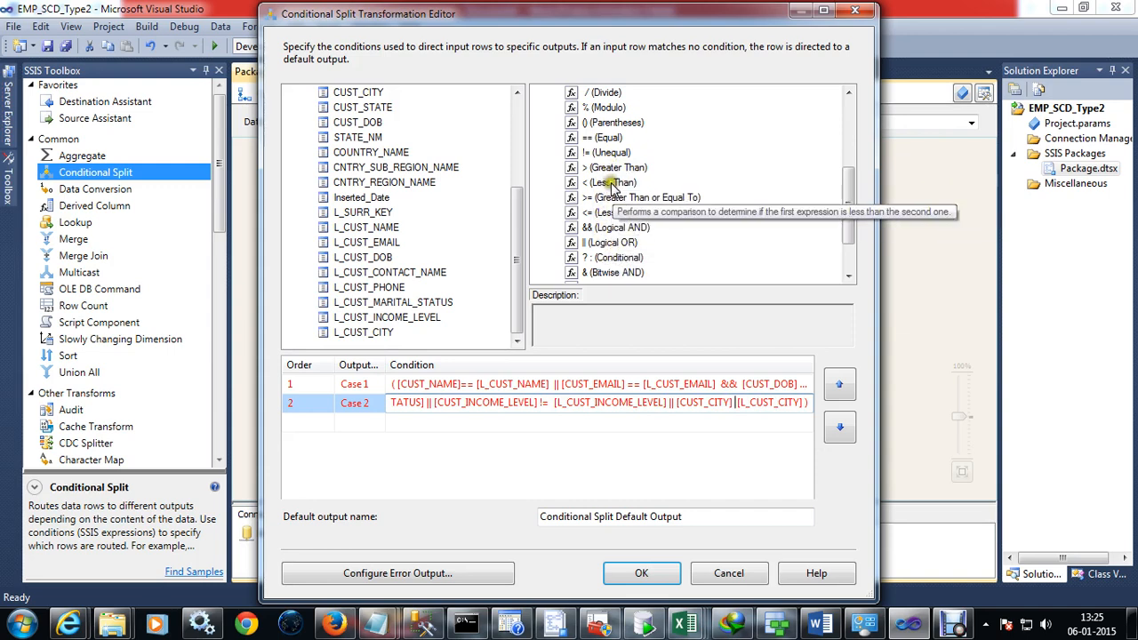
drag(610, 157, 735, 406)
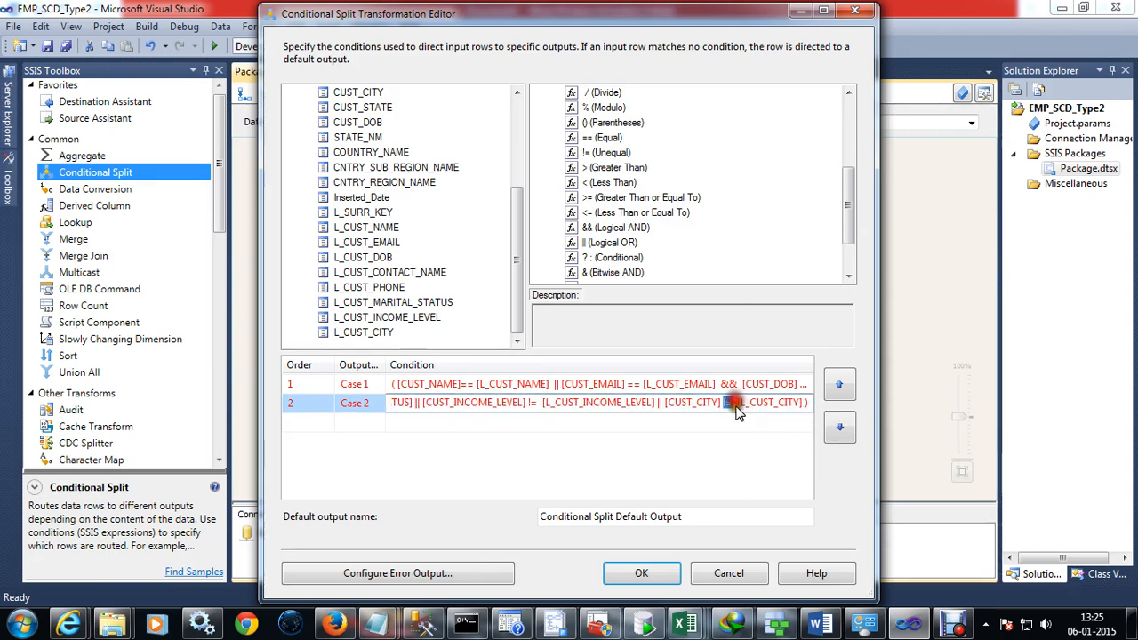
click(730, 426)
click(763, 408)
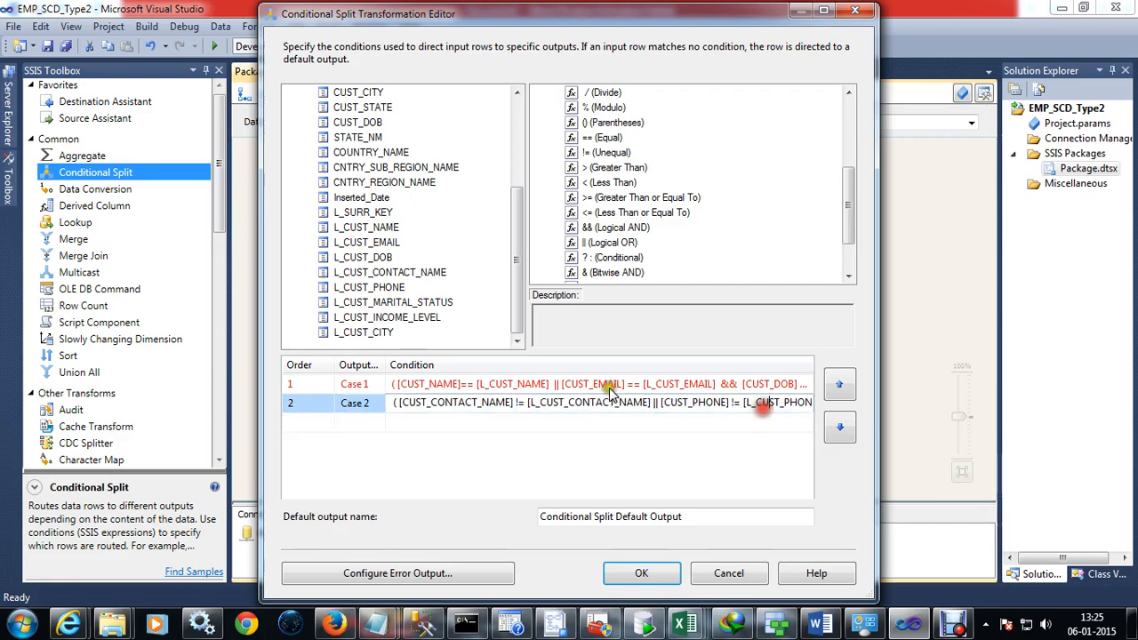
Move the entire Case 2 condition to the end of Case 1 after its last &&, replacing the unfinished [CUST_CONTACT_NAME] part.
click(393, 404)
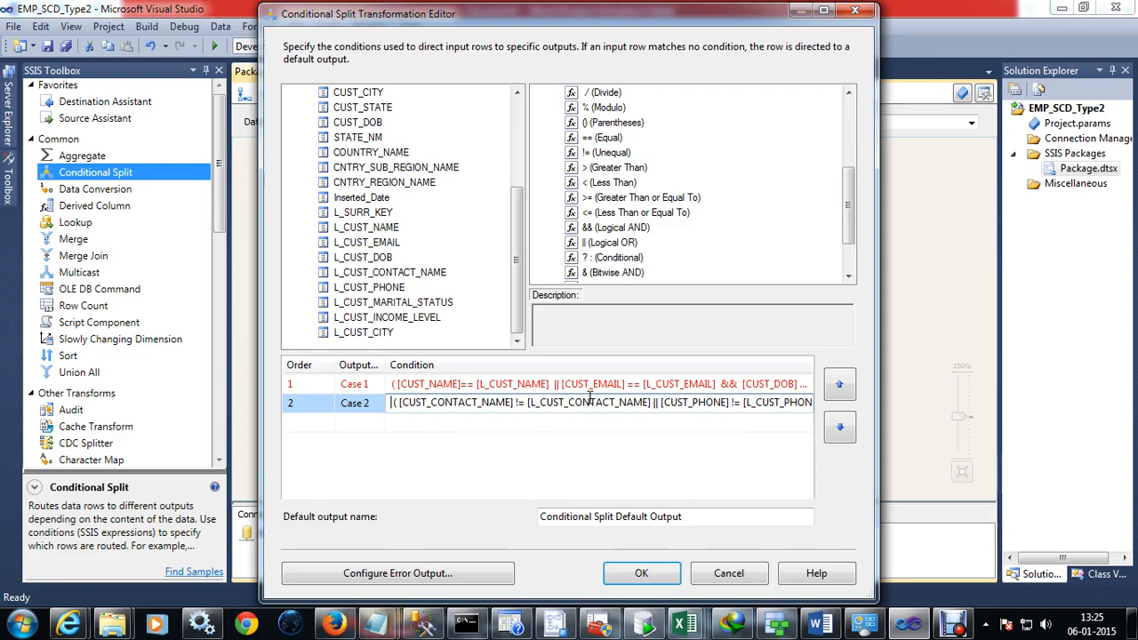
key(shift+End)
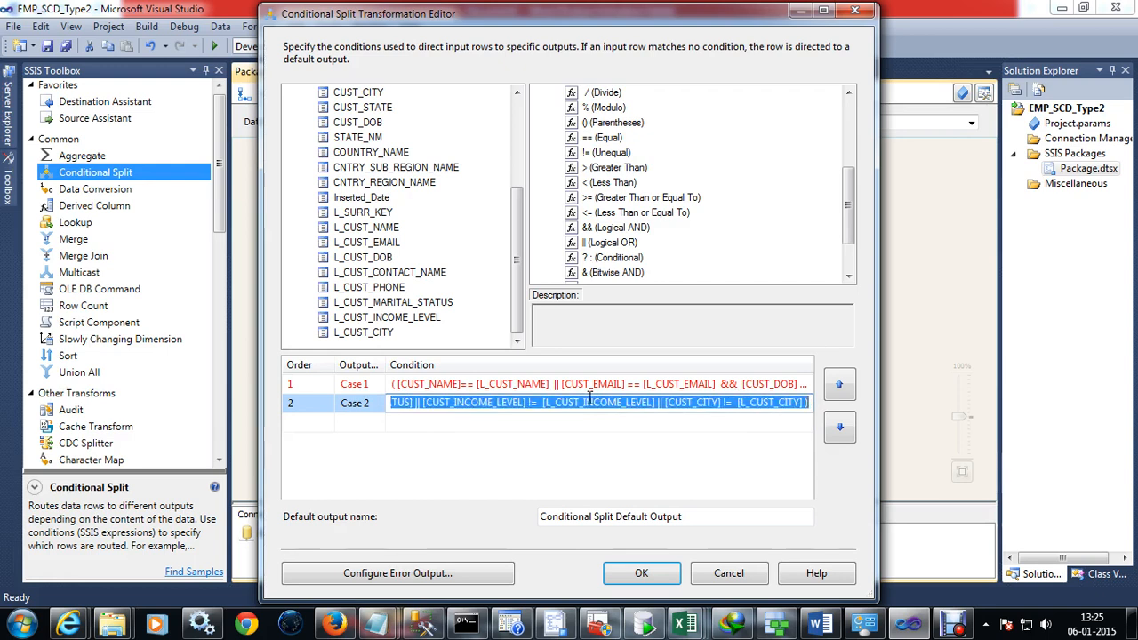
key(ctrl+x)
click(800, 383)
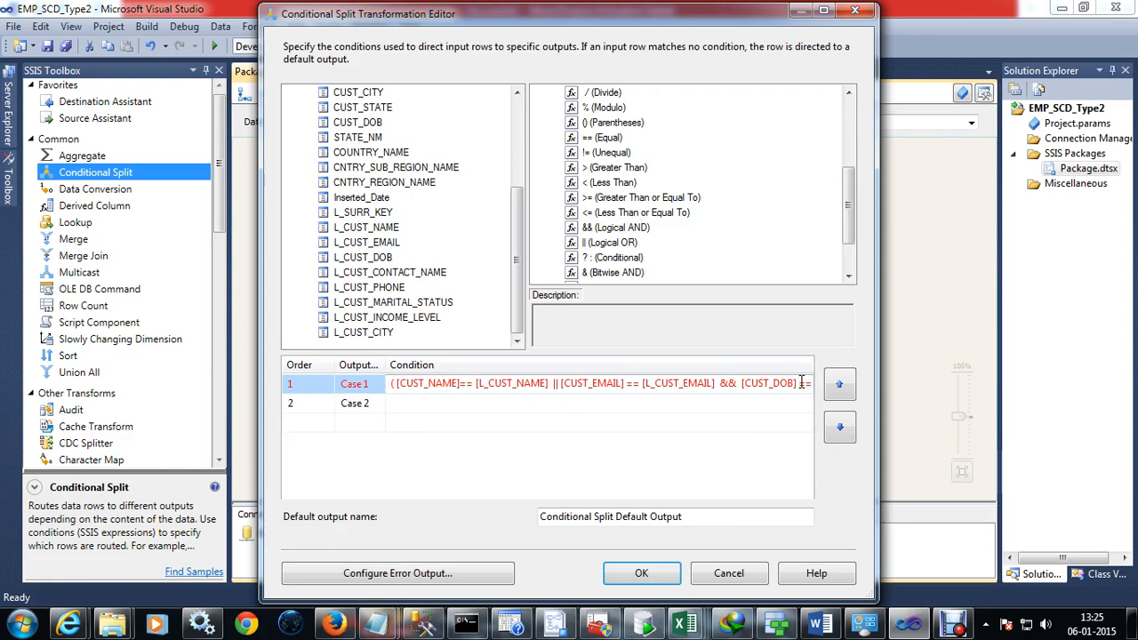
key(End)
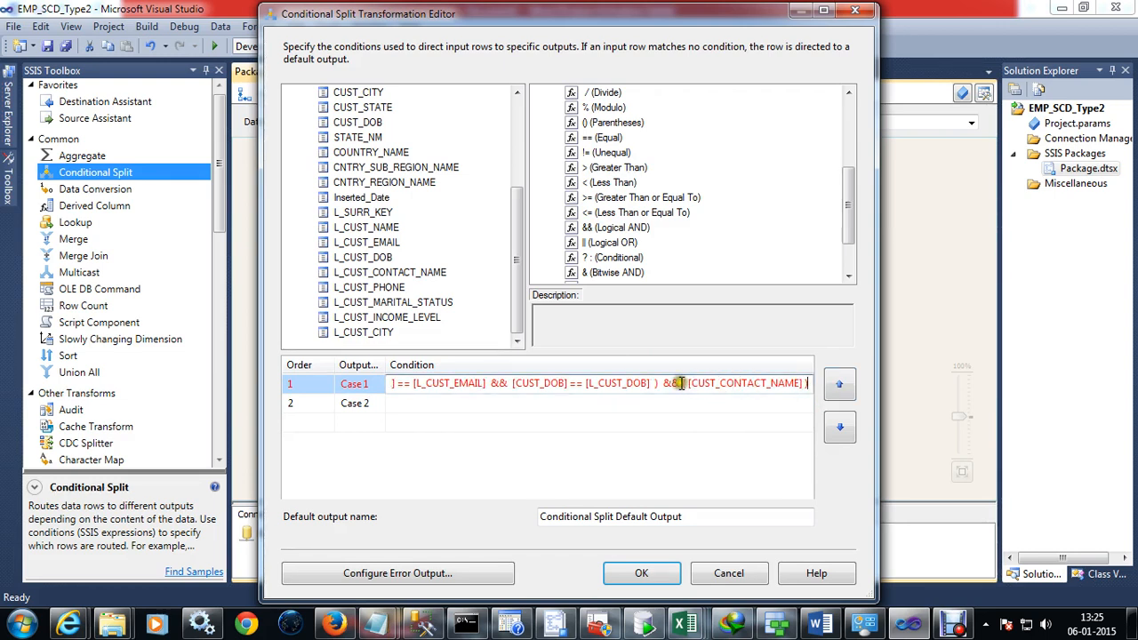
drag(682, 382, 818, 392)
key(ctrl+x)
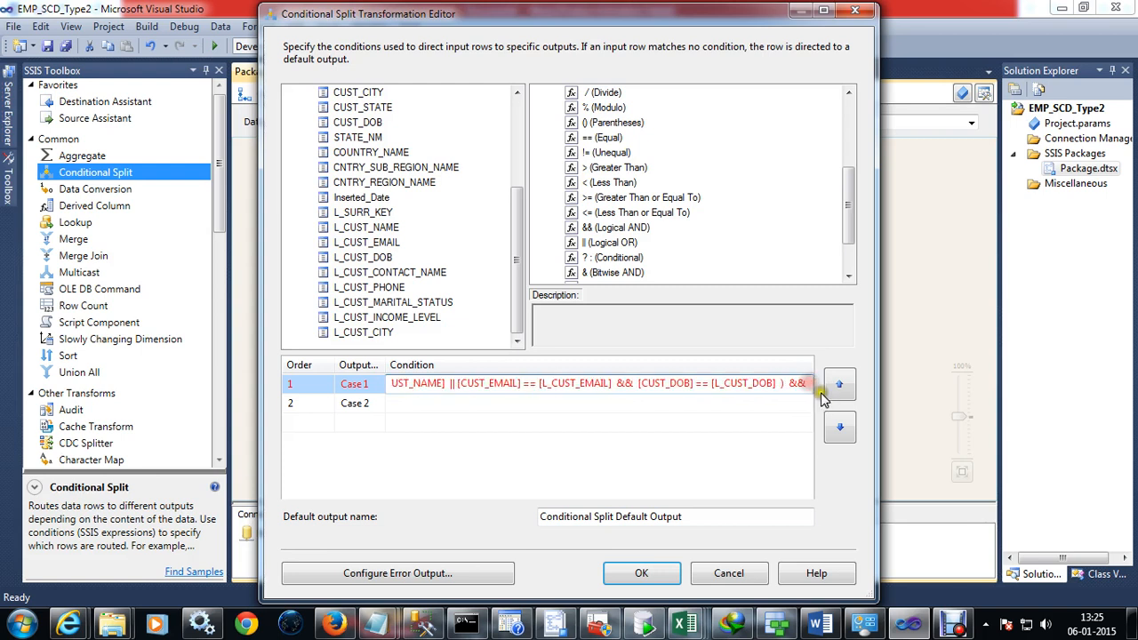
key(ctrl+v)
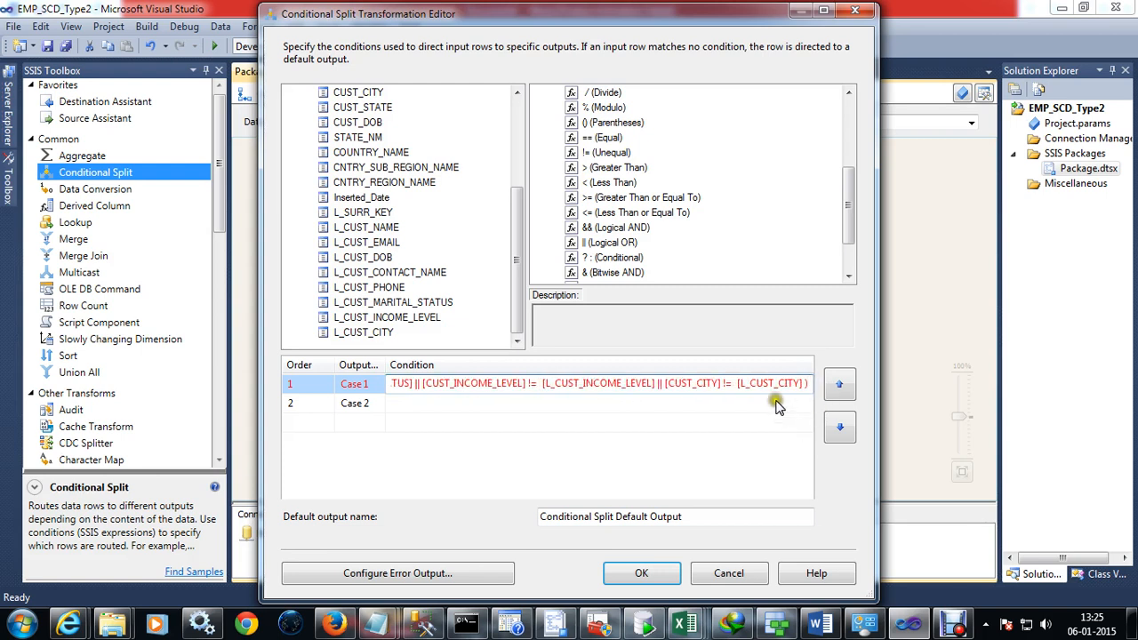
click(775, 404)
Copy the full Case 1 condition into a new, empty Notepad document.
click(718, 383)
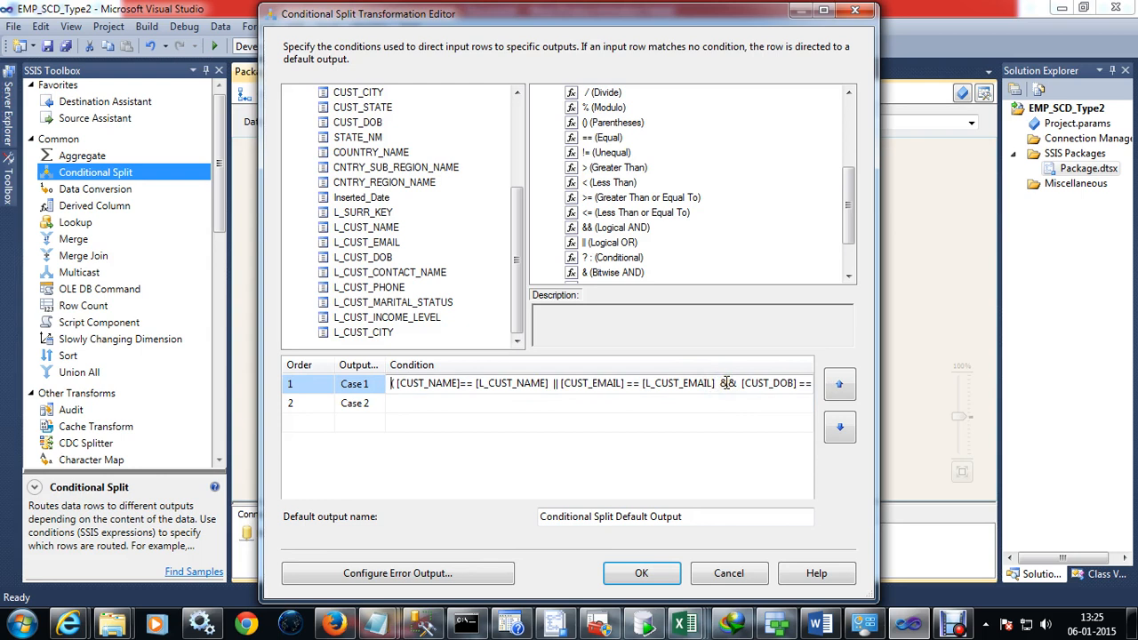
click(726, 383)
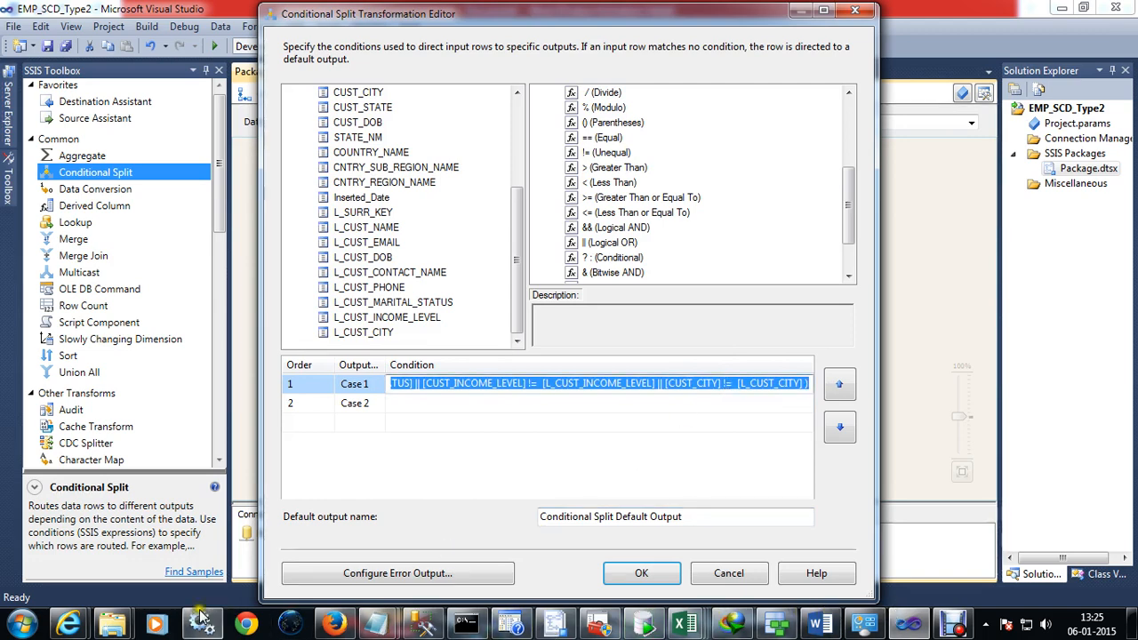
click(376, 625)
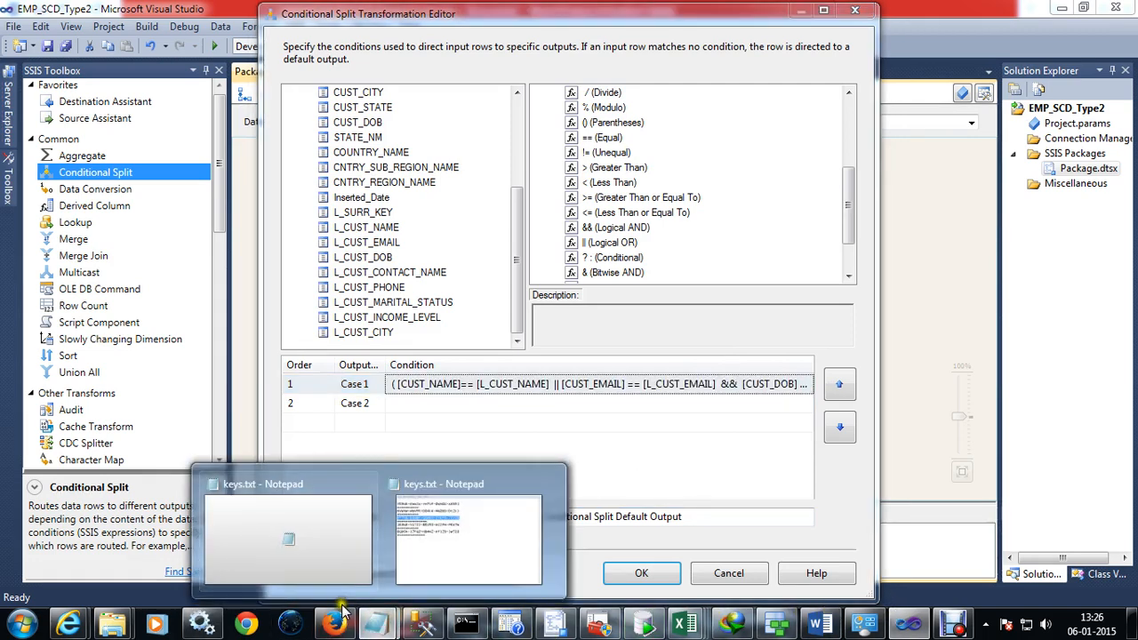
click(19, 625)
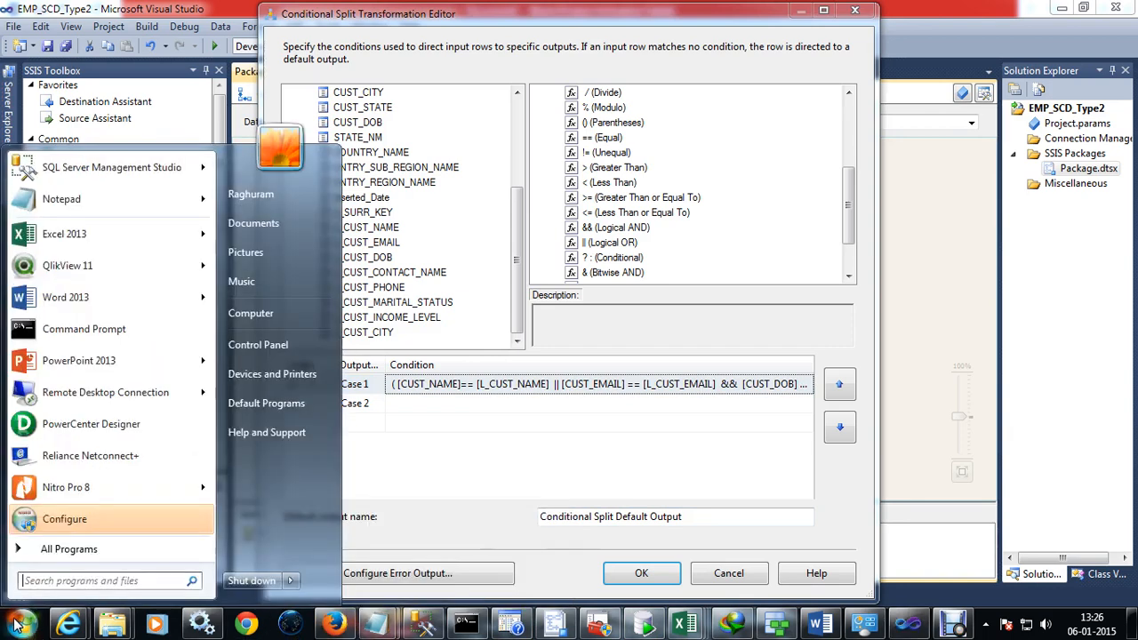
click(76, 201)
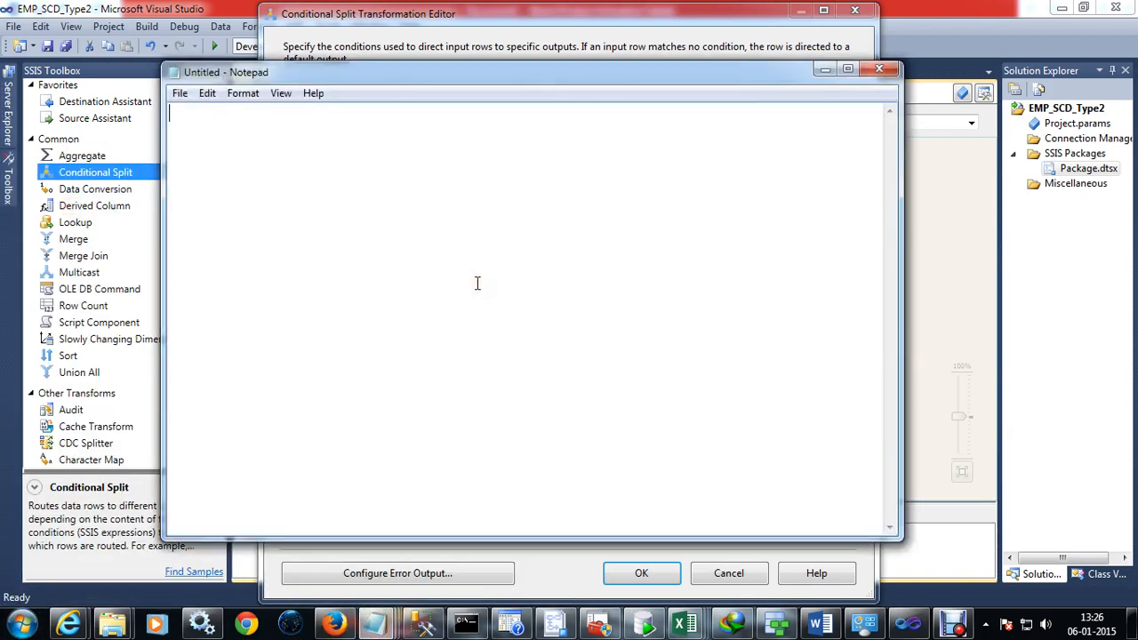
key(ctrl+v)
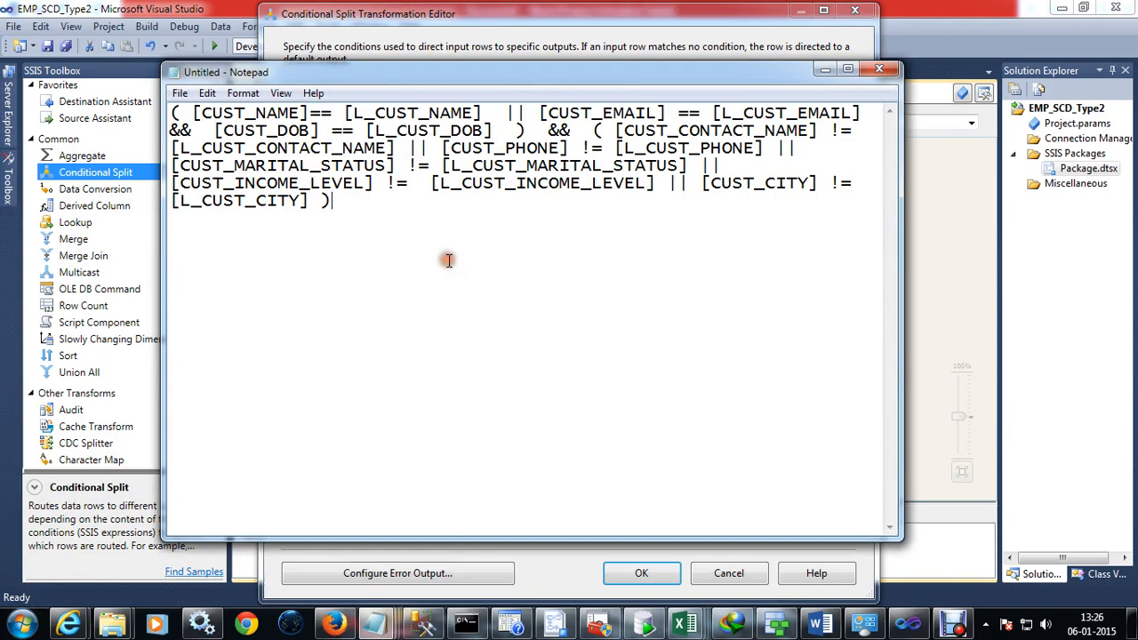
Put the && that joins the two parenthesized groups on its own line in the Notepad text.
drag(174, 112, 534, 131)
click(547, 130)
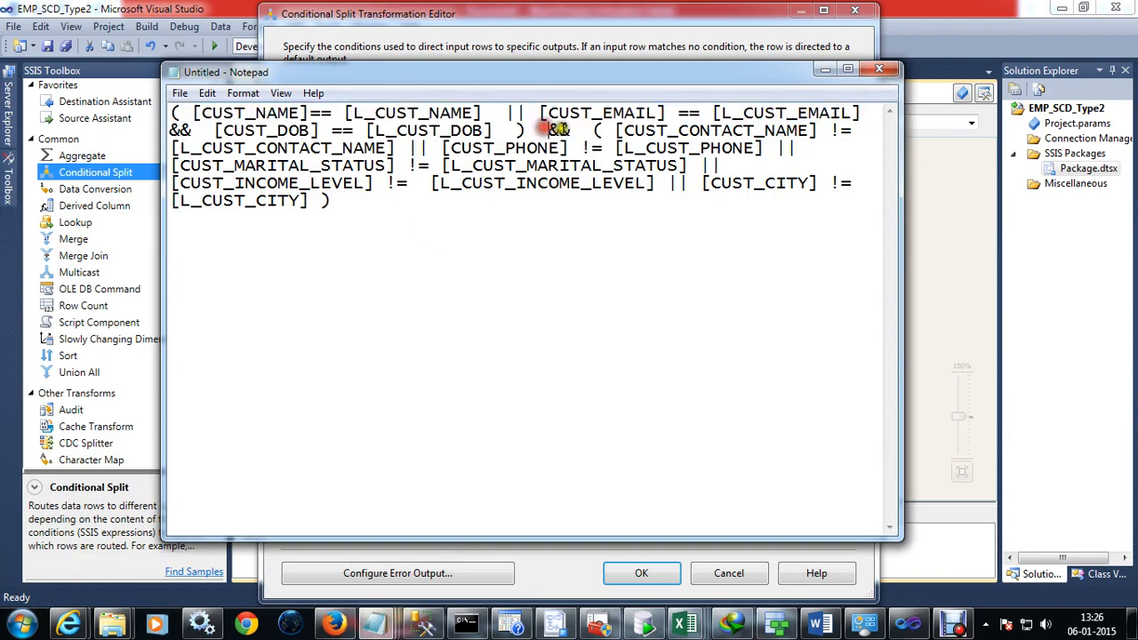
key(Return)
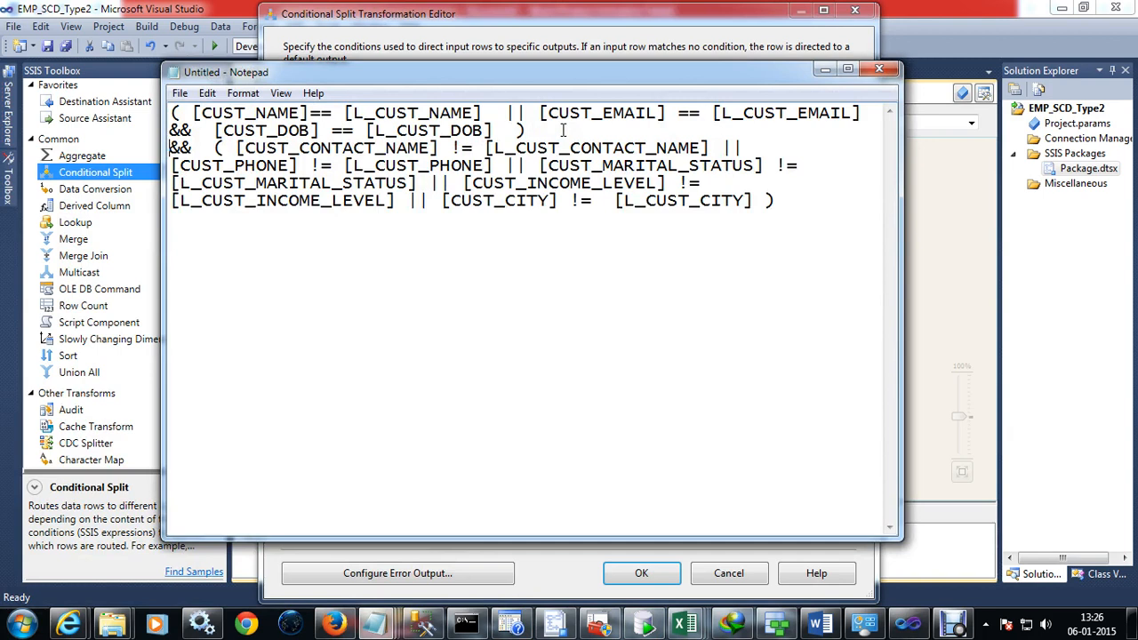
click(215, 148)
key(Return)
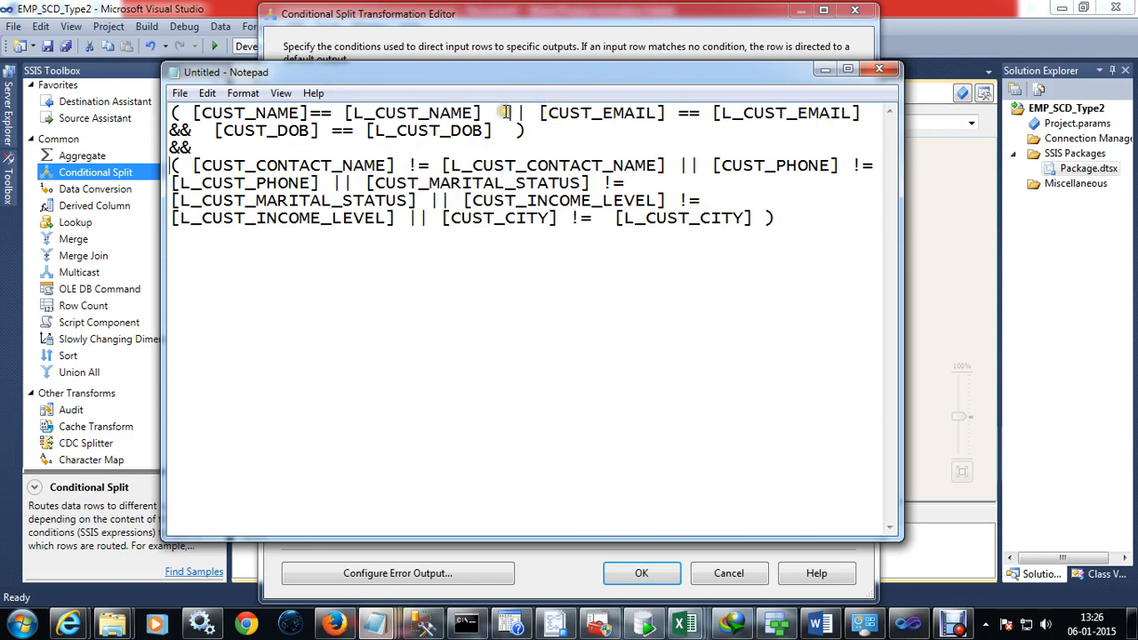
Break the first group in Notepad so that || [CUST_EMAIL] and && [CUST_DOB] each start a new line.
key(Return)
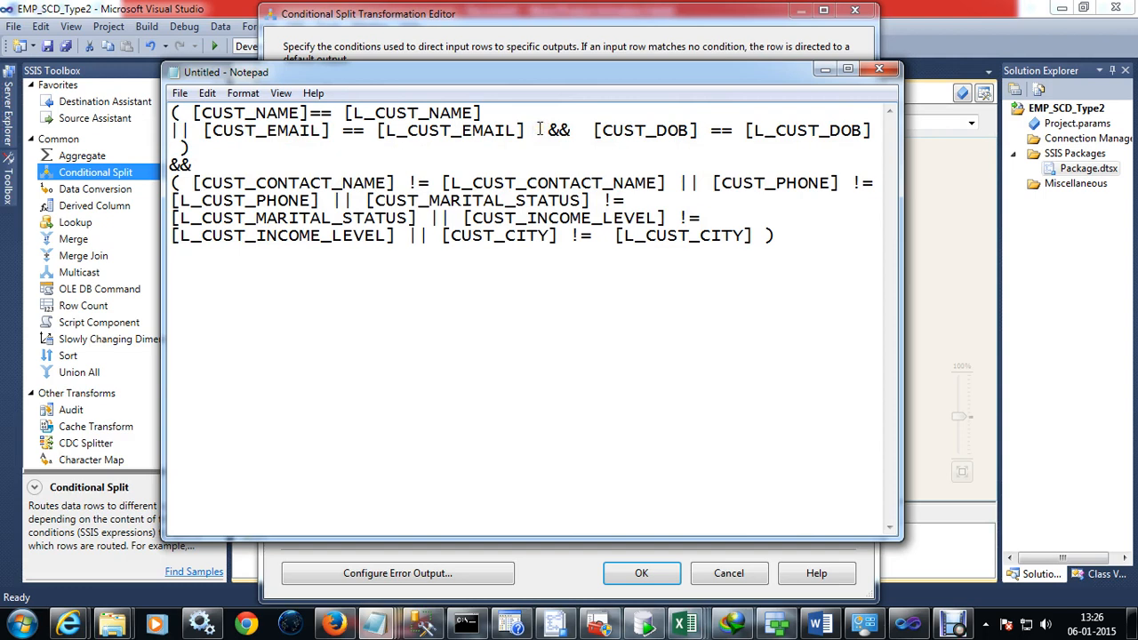
drag(186, 130, 171, 130)
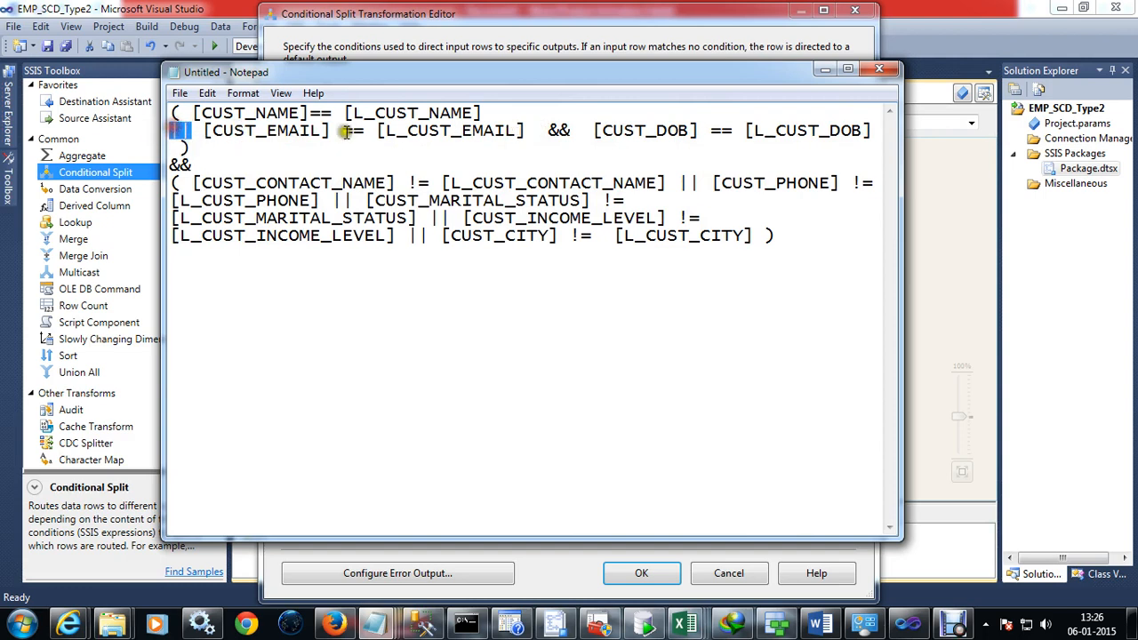
click(592, 128)
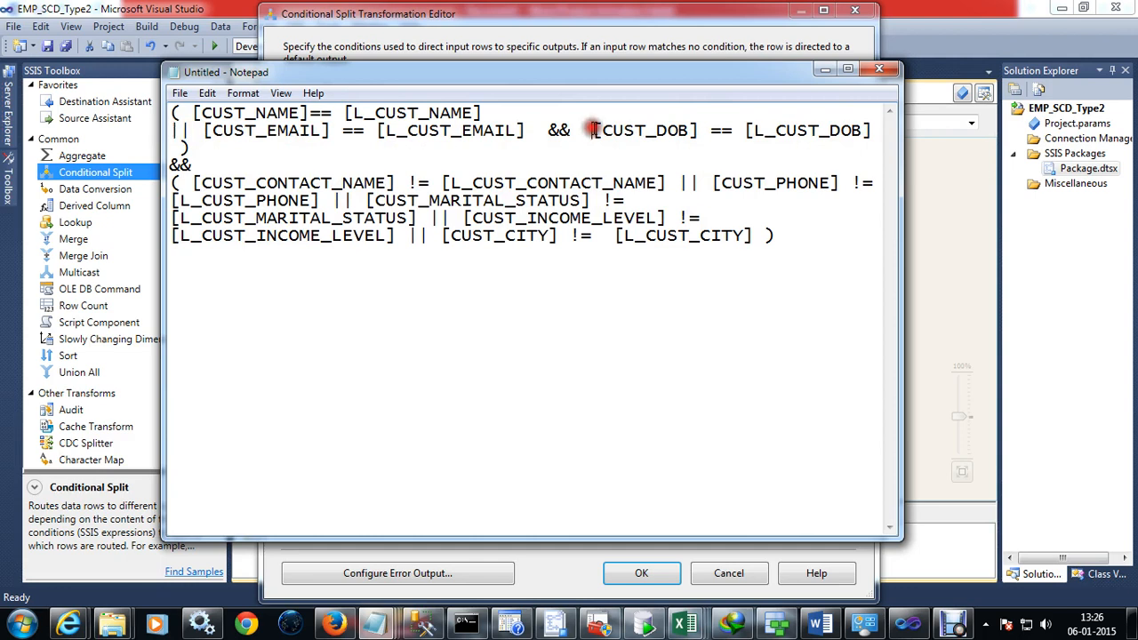
click(551, 128)
key(Return)
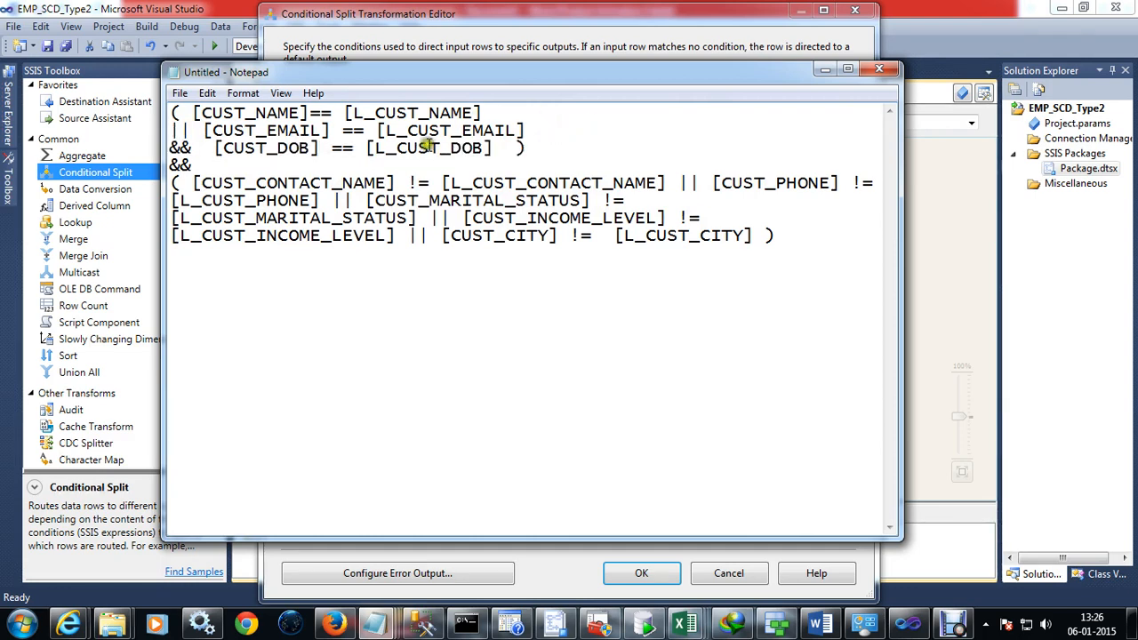
Replace the || before [CUST_EMAIL] in the Notepad text with &&.
drag(536, 152, 157, 109)
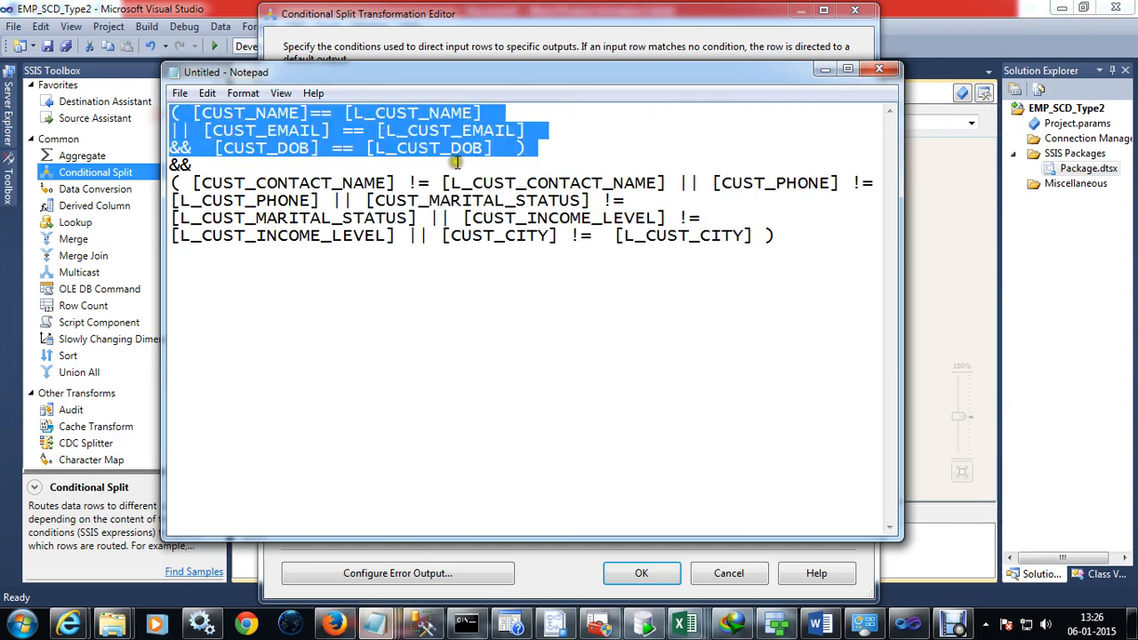
drag(201, 163, 171, 130)
text(&&)
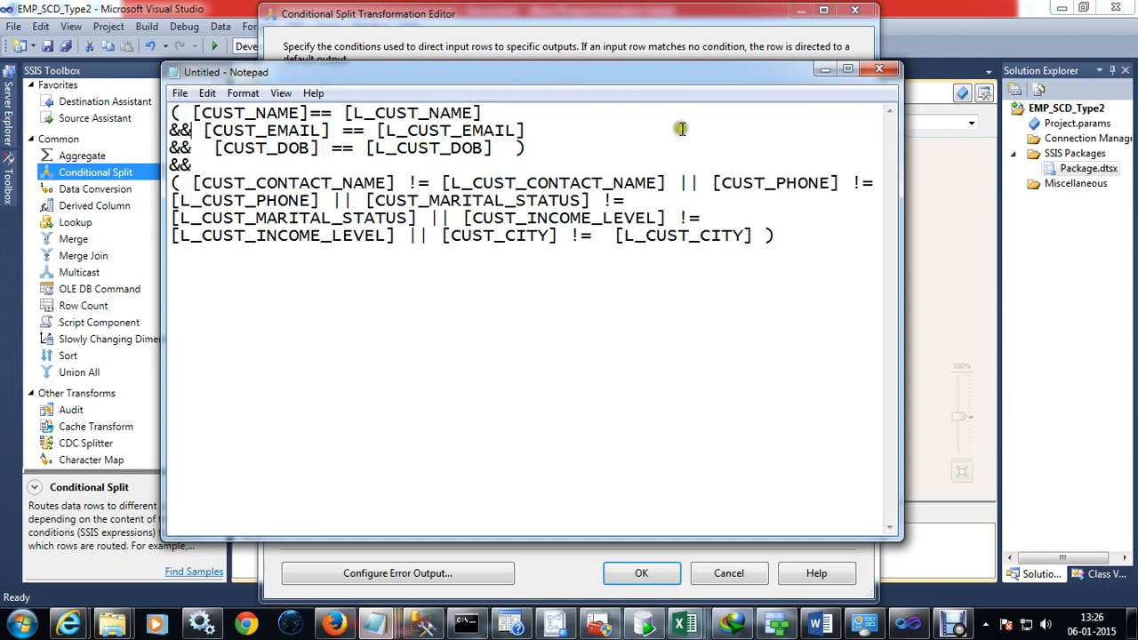
Return to the Conditional Split Transformation Editor and replace the || before [CUST_EMAIL] in the Case 1 condition with &&.
click(755, 31)
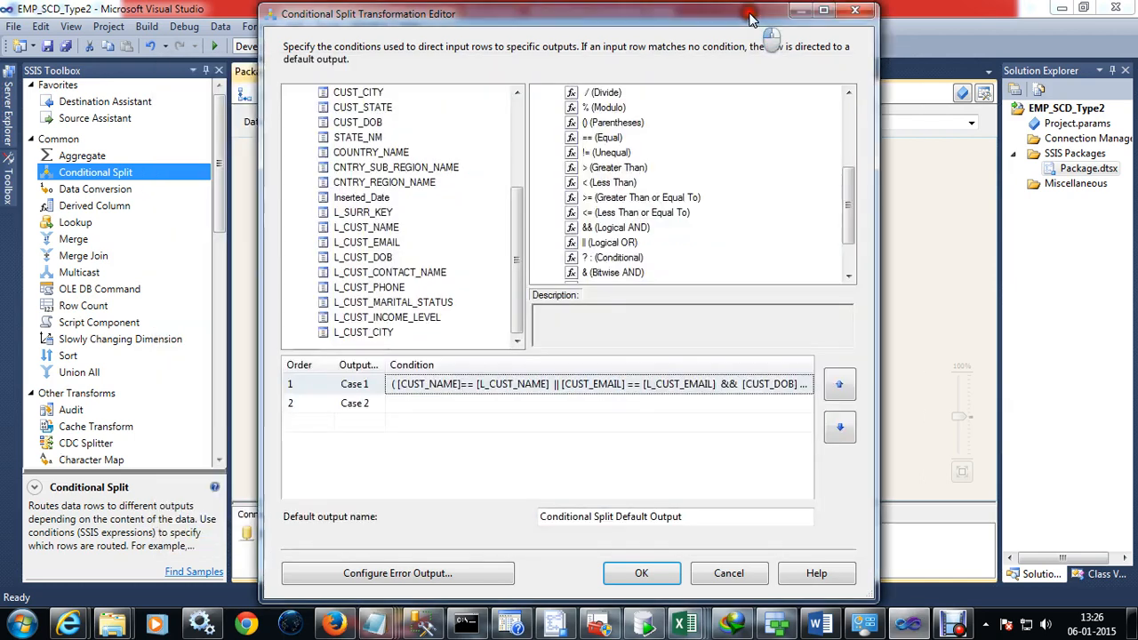
click(496, 388)
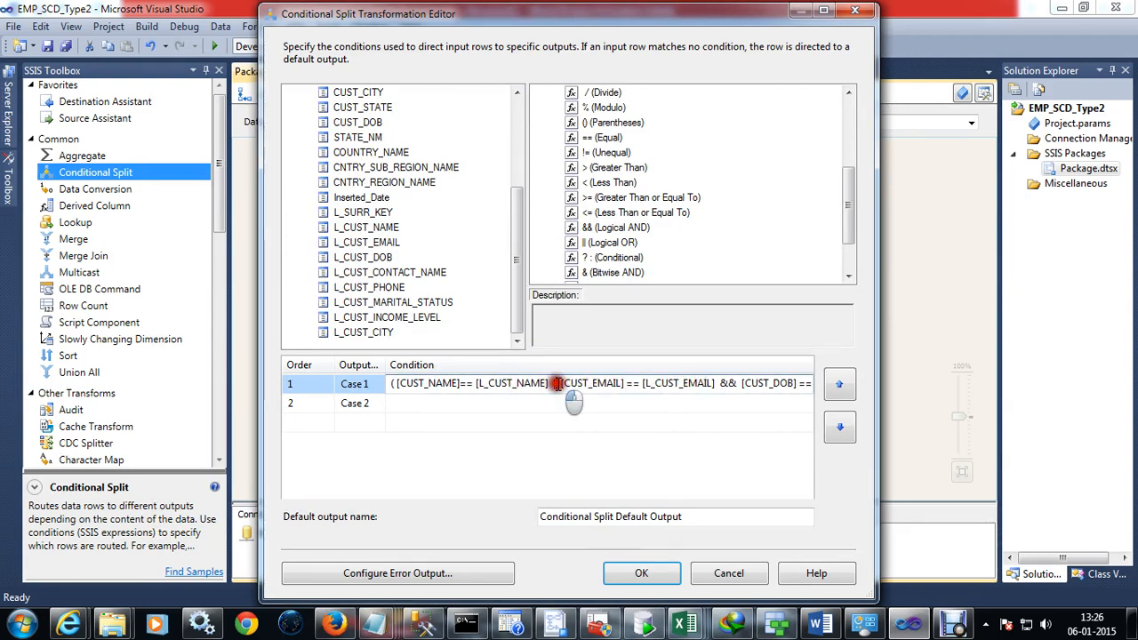
double_click(552, 384)
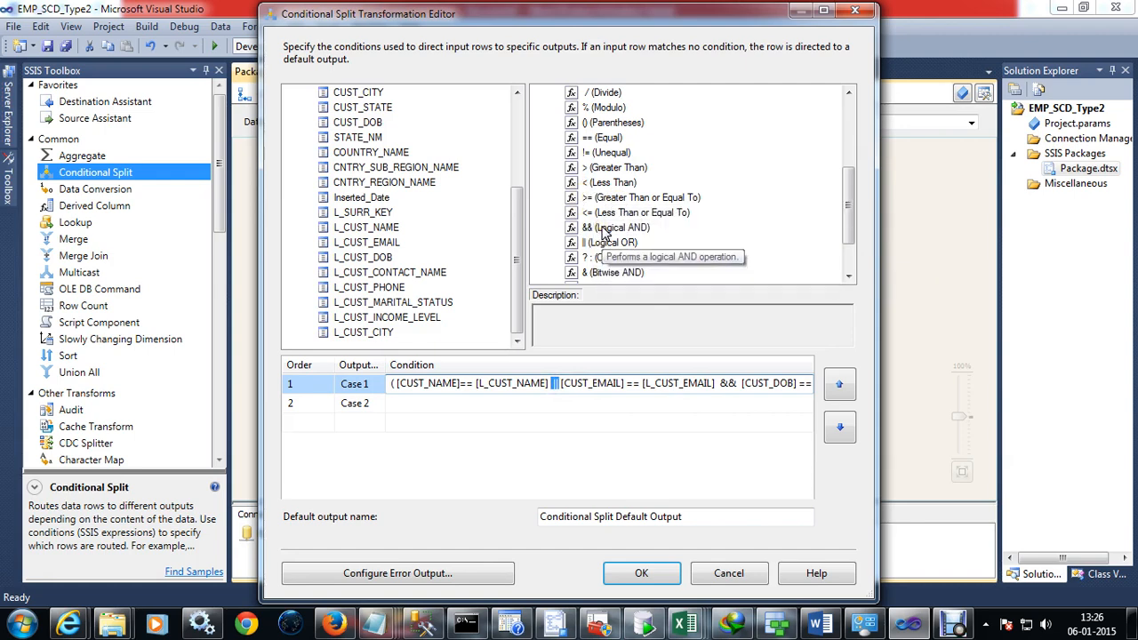
drag(605, 233, 557, 391)
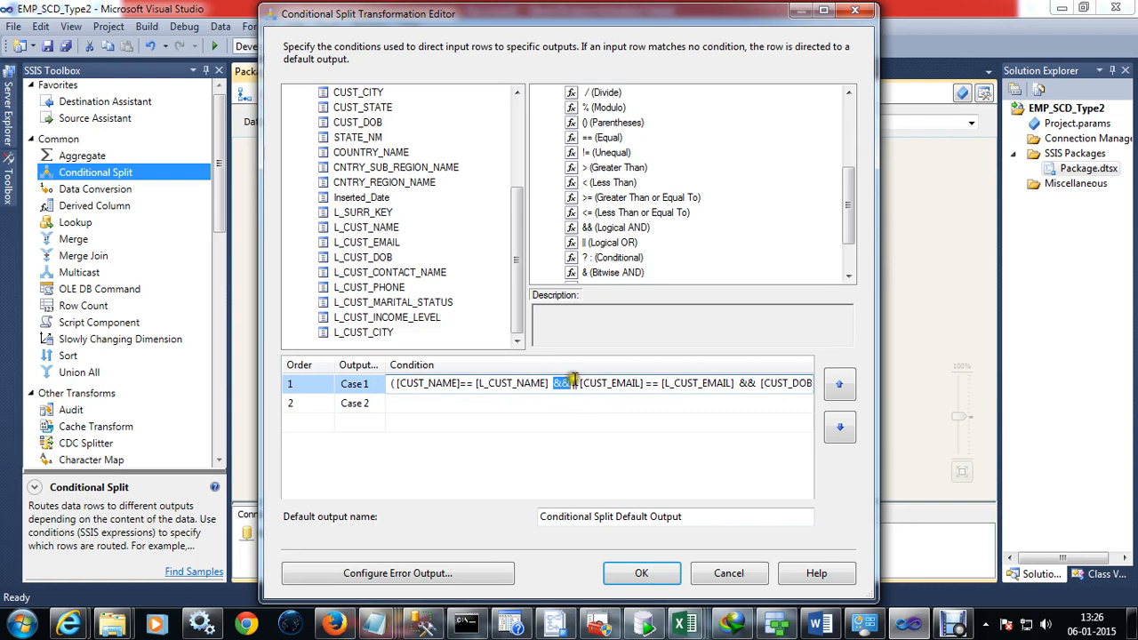
click(578, 383)
key(BackSpace)
key(BackSpace)
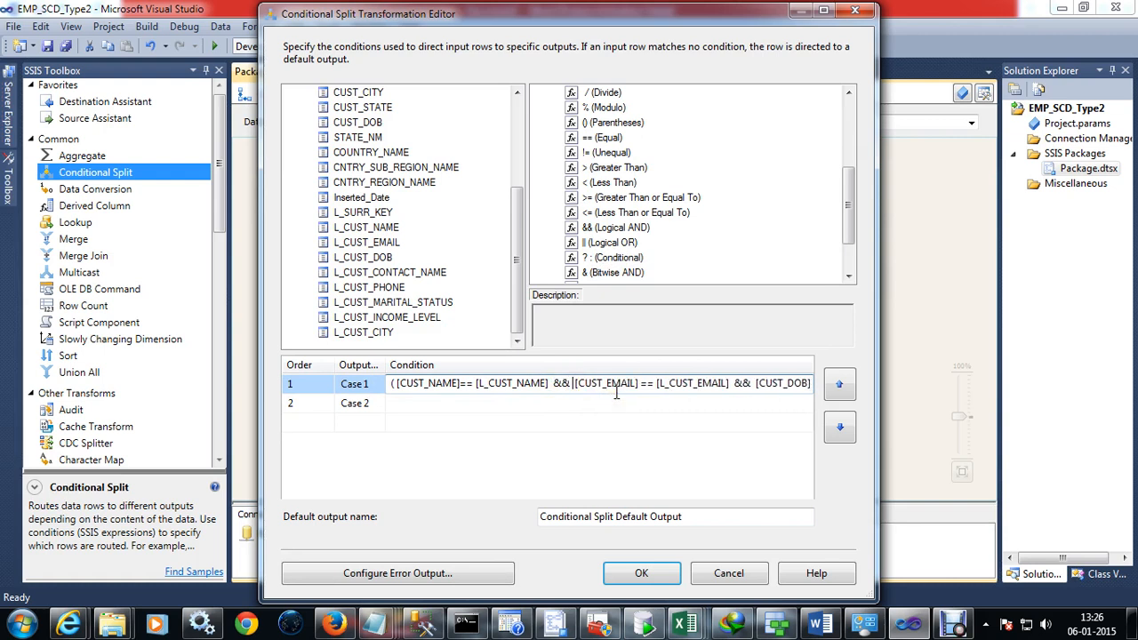
Switch to Notepad and put blank lines above and below the && that joins the two parenthesized groups.
click(618, 405)
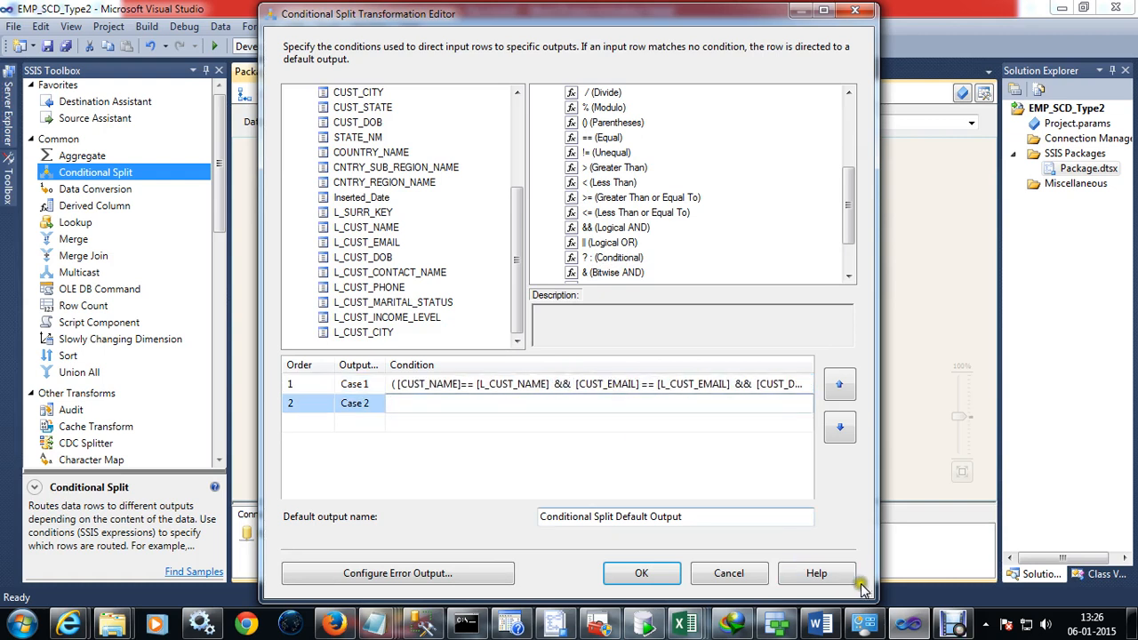
key(alt+Tab)
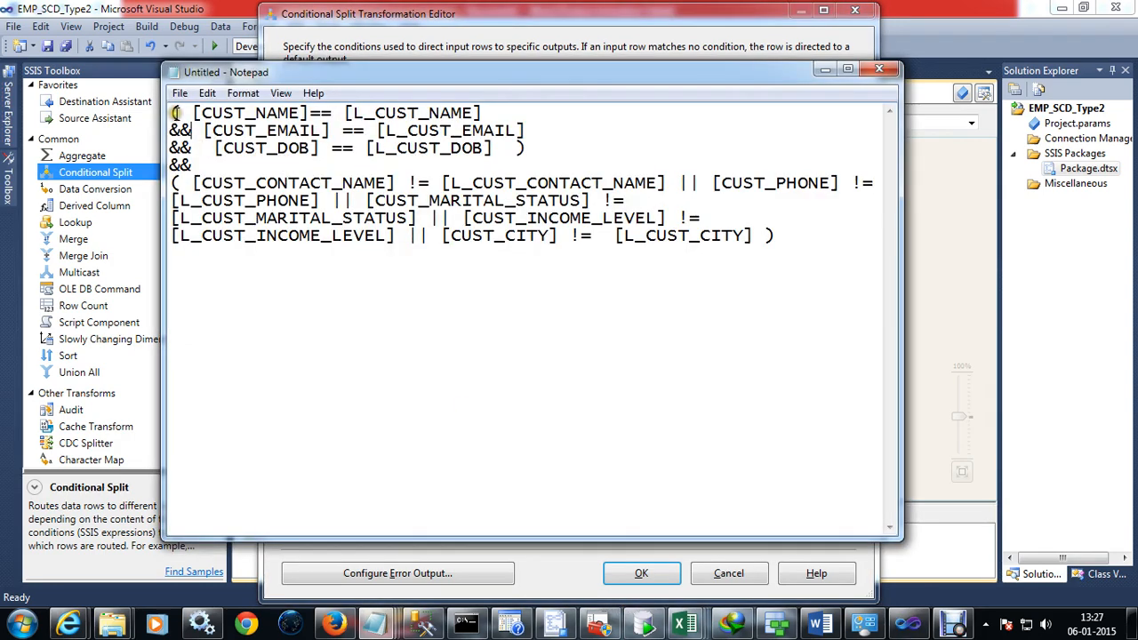
drag(174, 113, 528, 149)
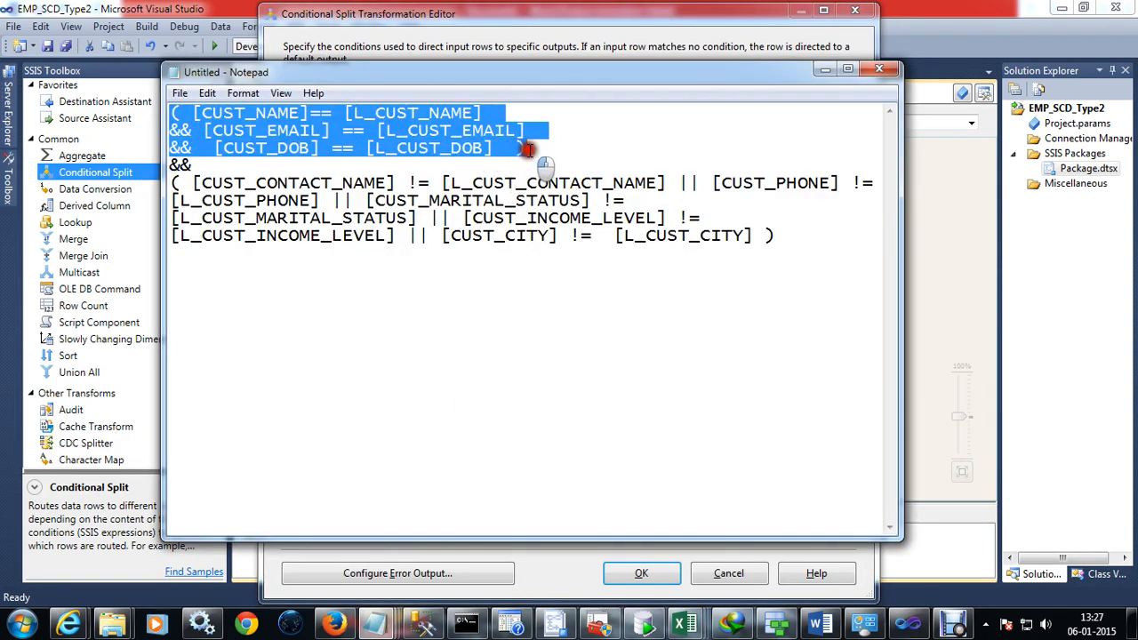
click(171, 165)
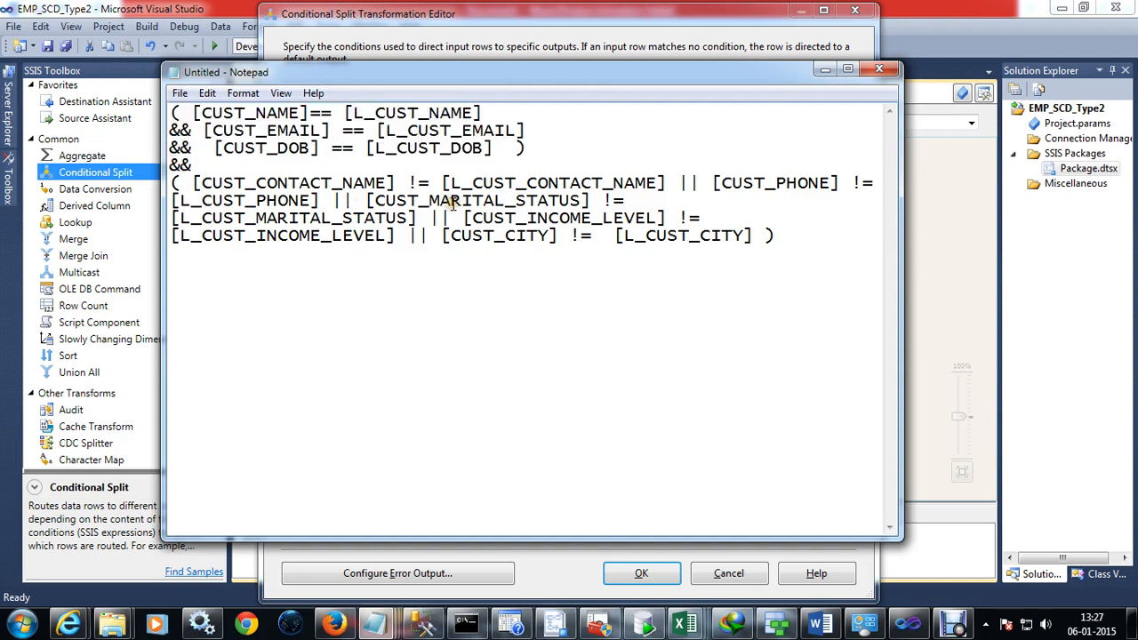
key(Return)
key(Return)
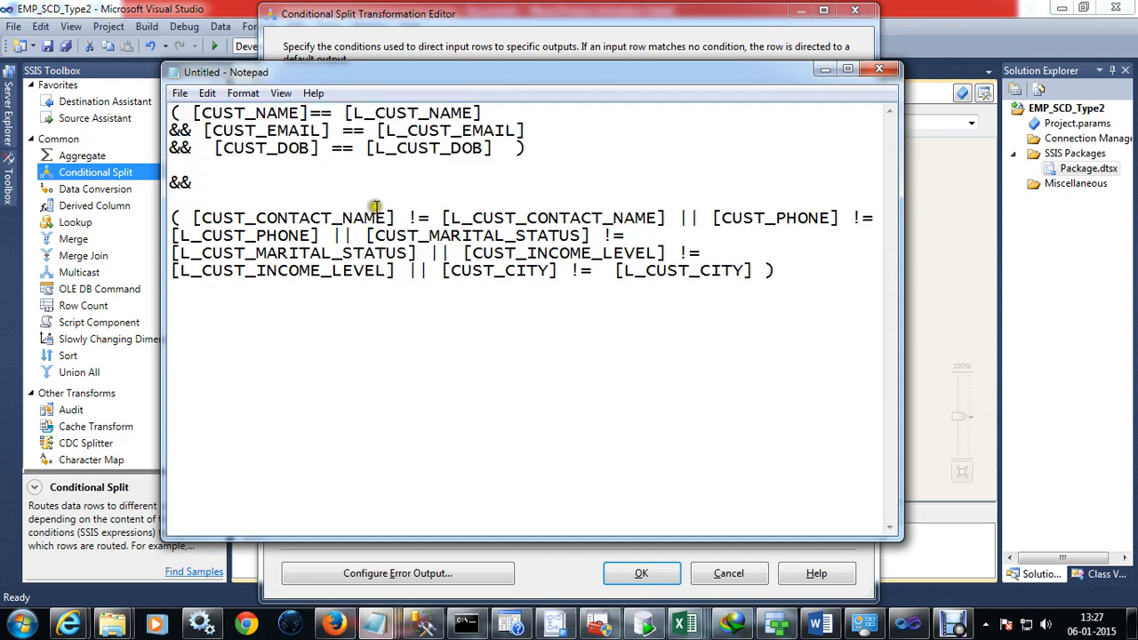
Break the second group in the Notepad text so that every || comparison, from [CUST_PHONE] to [CUST_CITY], starts on its own line.
drag(172, 216, 687, 219)
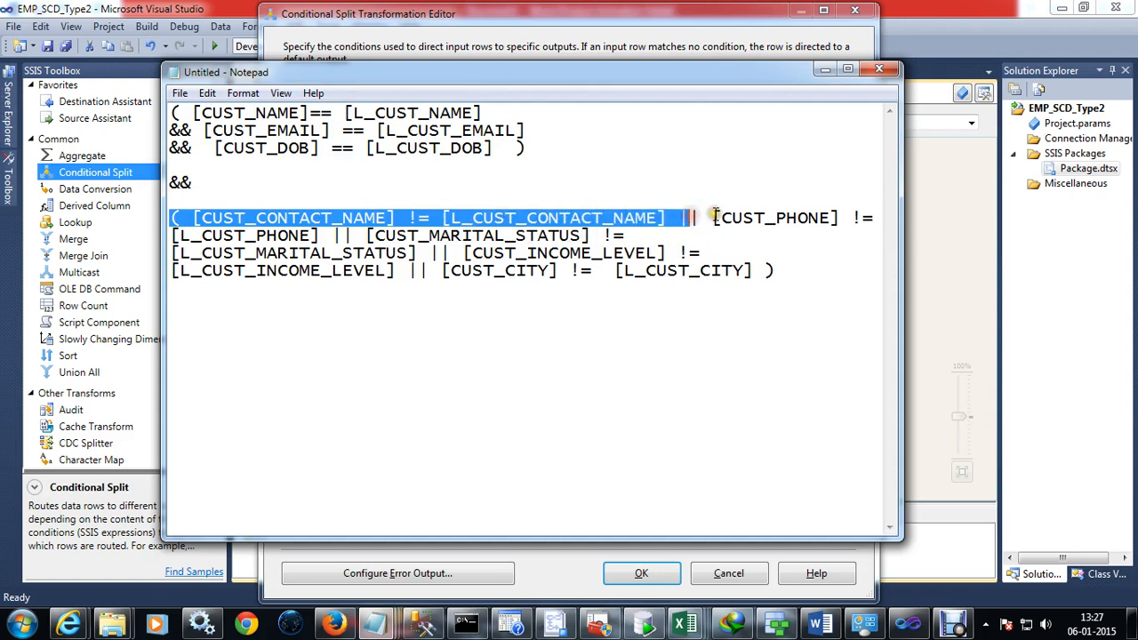
click(690, 218)
key(Return)
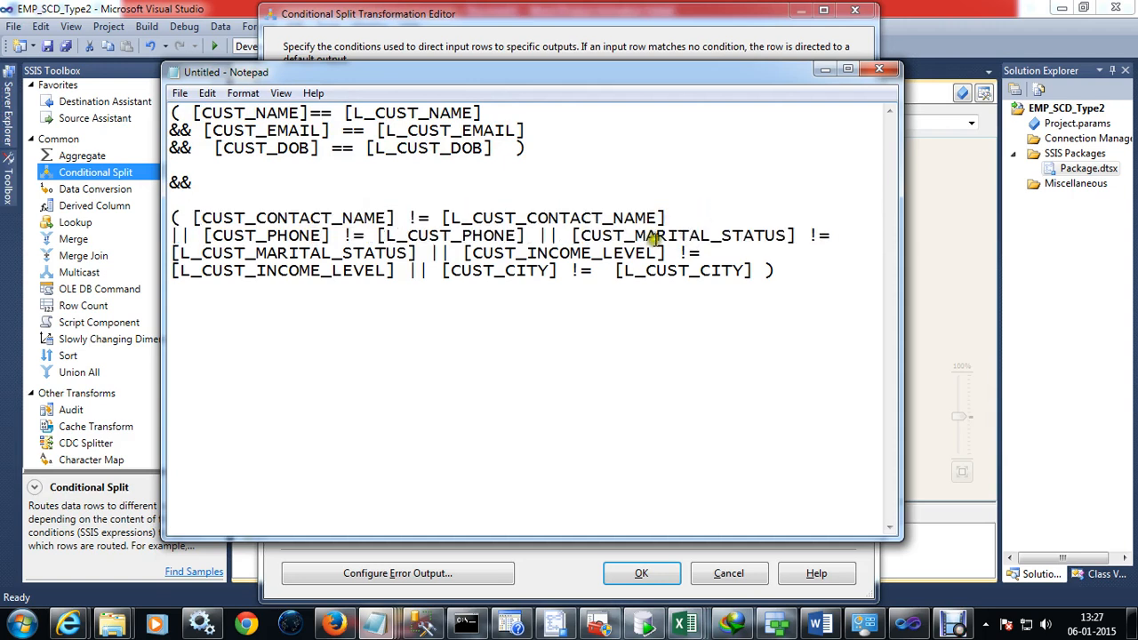
click(538, 235)
key(Return)
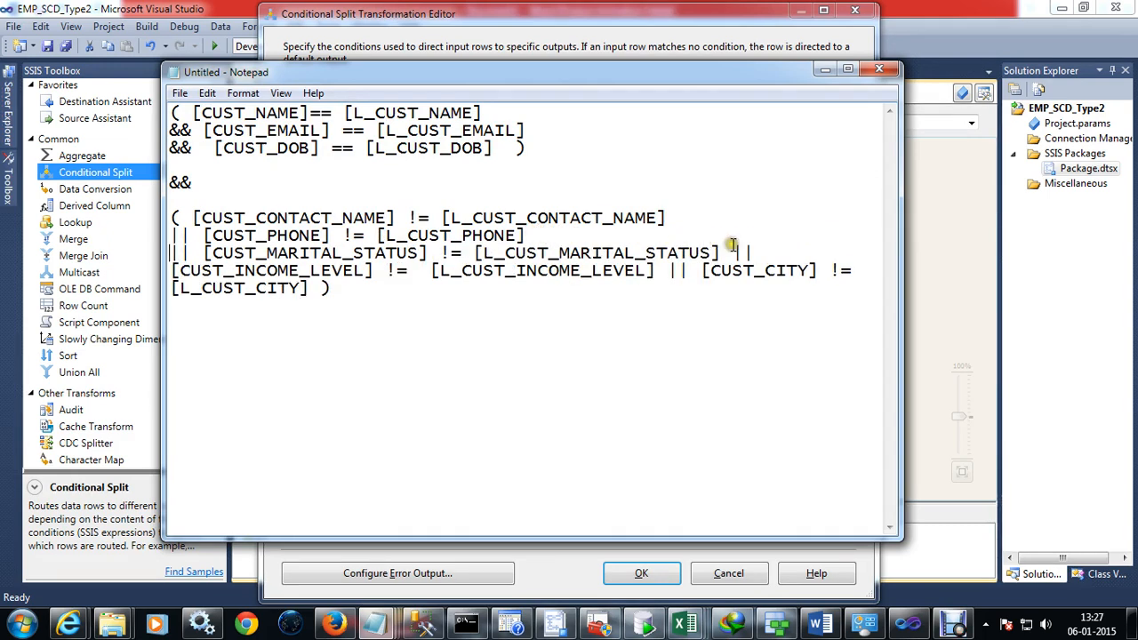
key(Return)
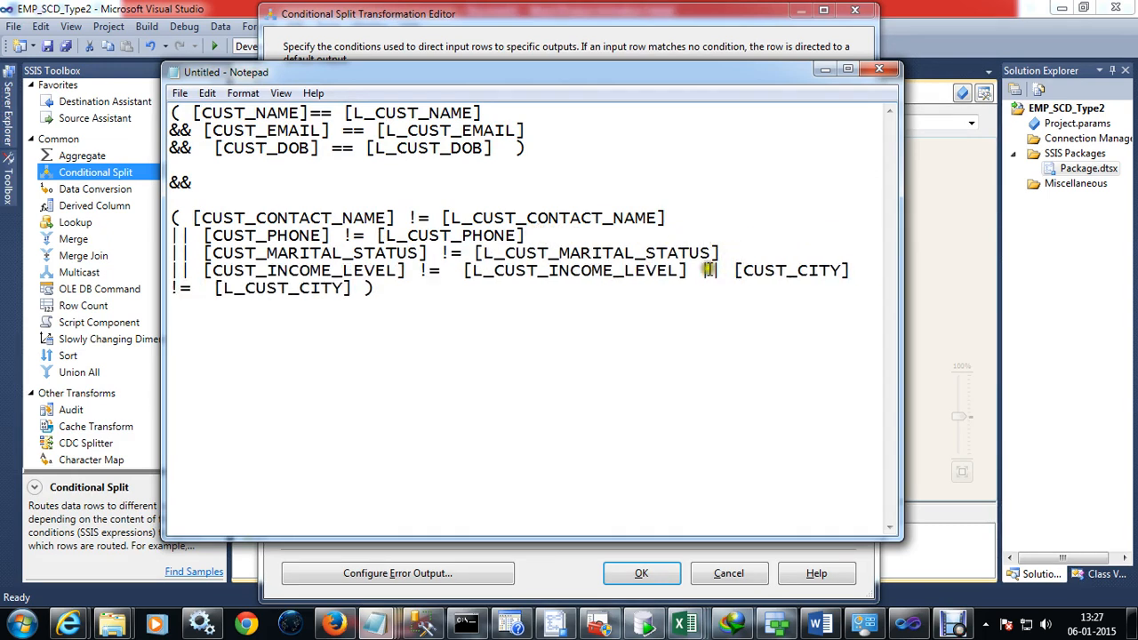
key(Return)
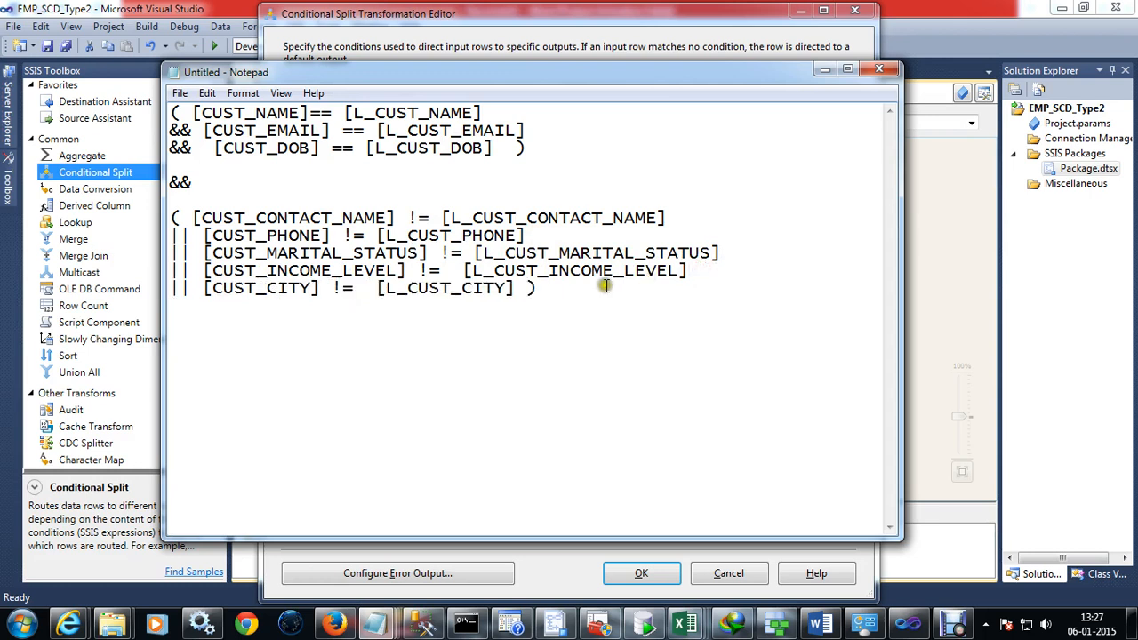
Paste a screenshot of the Notepad expression below the last image in the Word document, then return to the Conditional Split Transformation Editor.
click(826, 69)
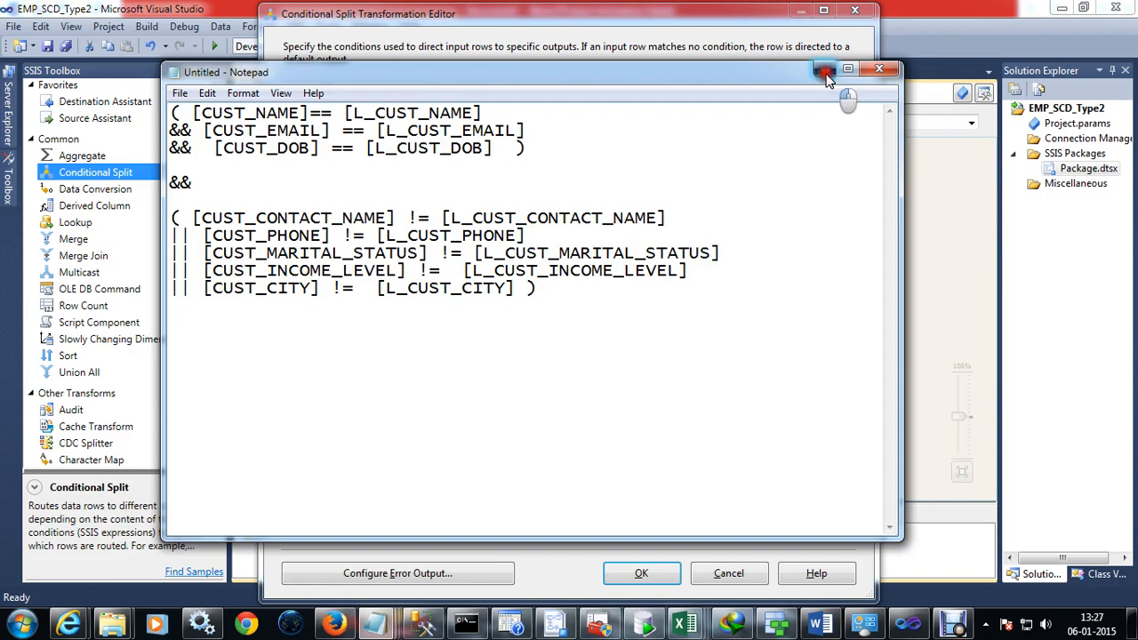
key(alt+Tab)
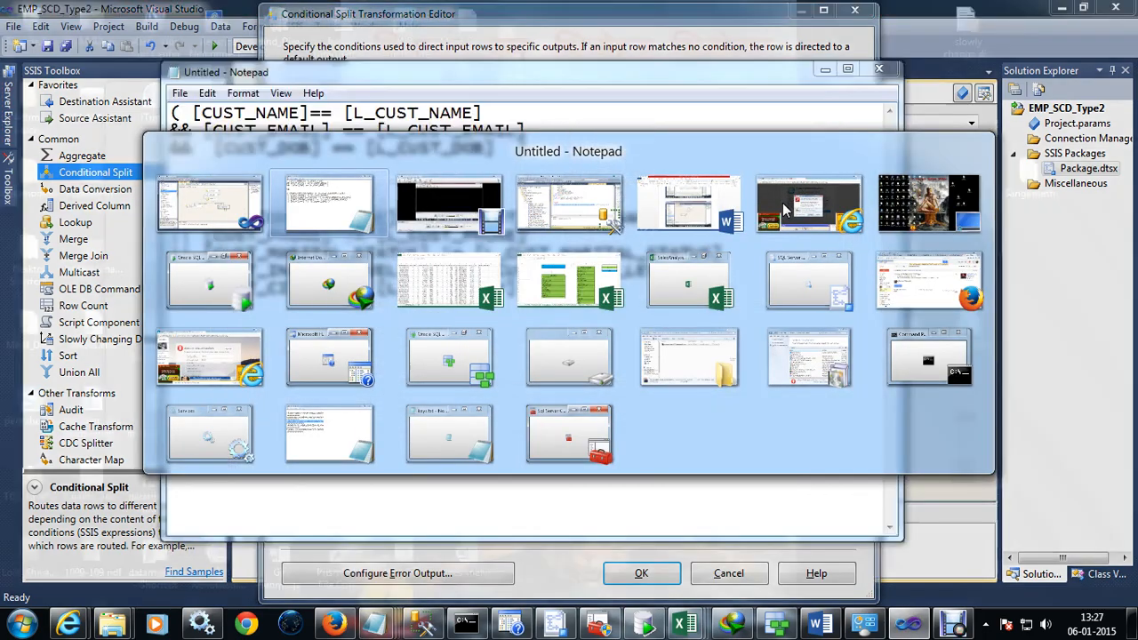
key(Tab)
key(Tab)
key(Tab)
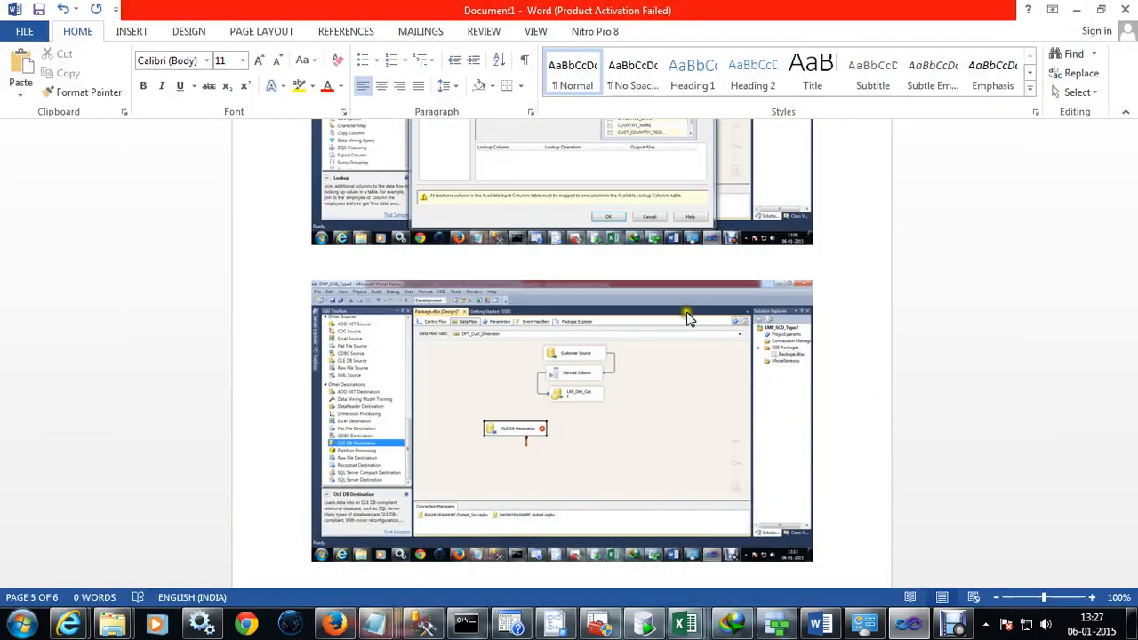
scroll(788, 508, down, 2)
click(831, 436)
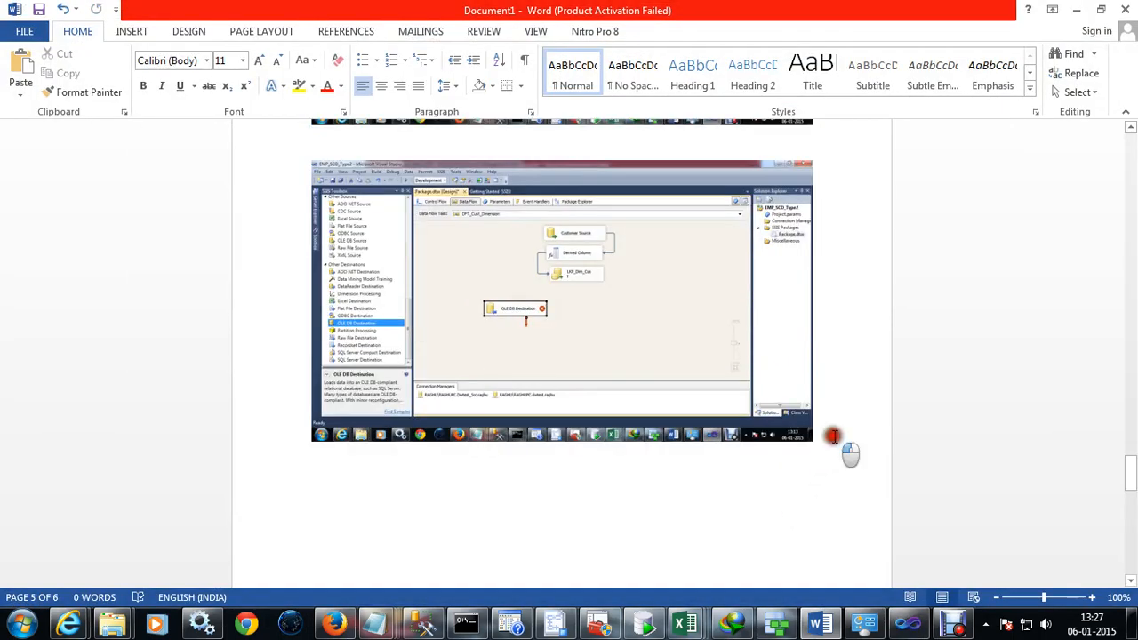
key(Return)
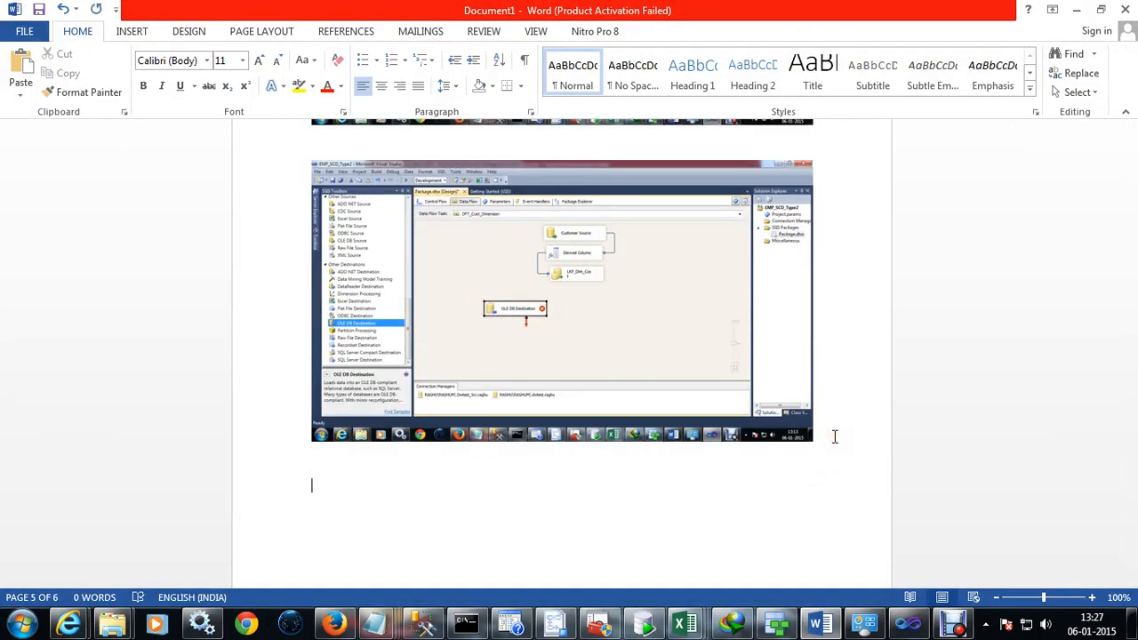
key(ctrl+v)
key(alt+Tab)
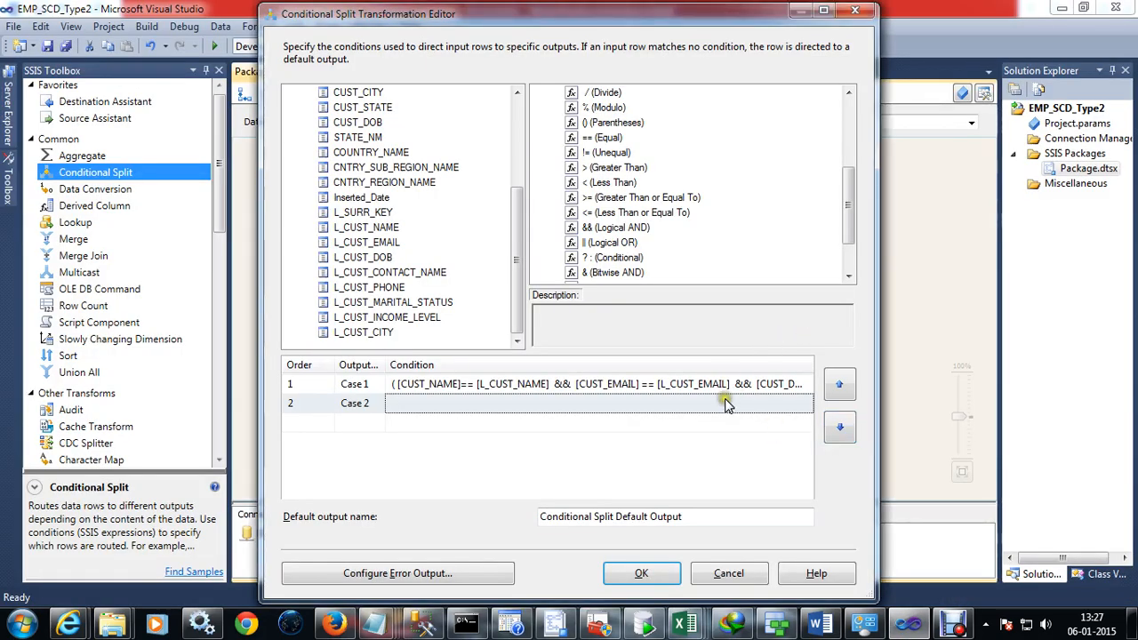
Paste a screenshot of the Conditional Split Transformation Editor below the Notepad image in Word and return to the editor.
key(alt+Tab)
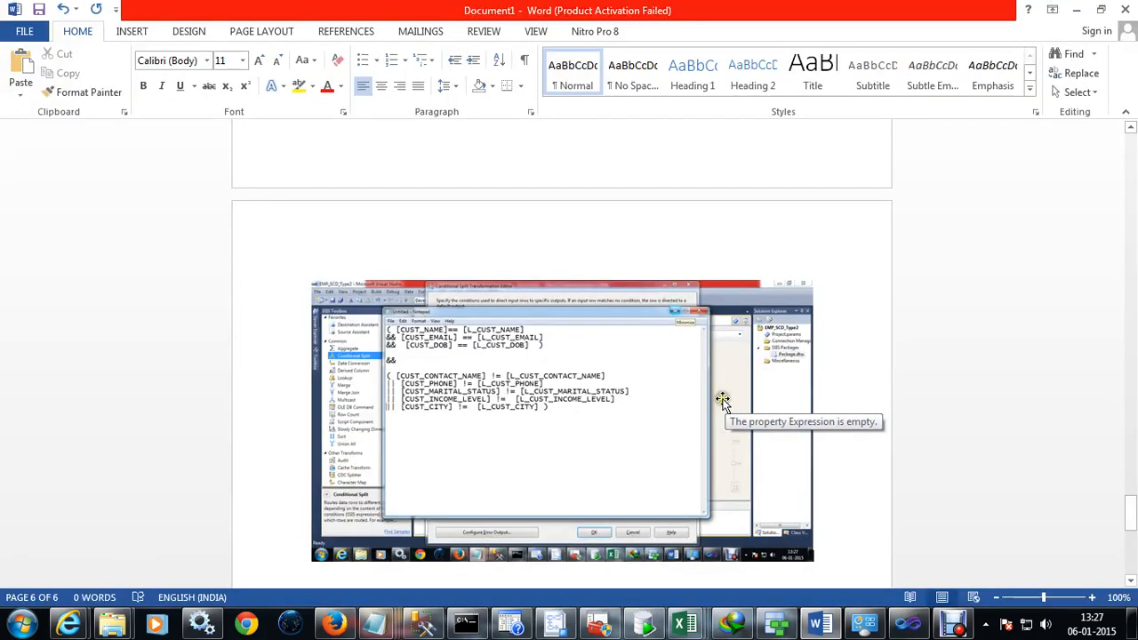
scroll(579, 513, down, 3)
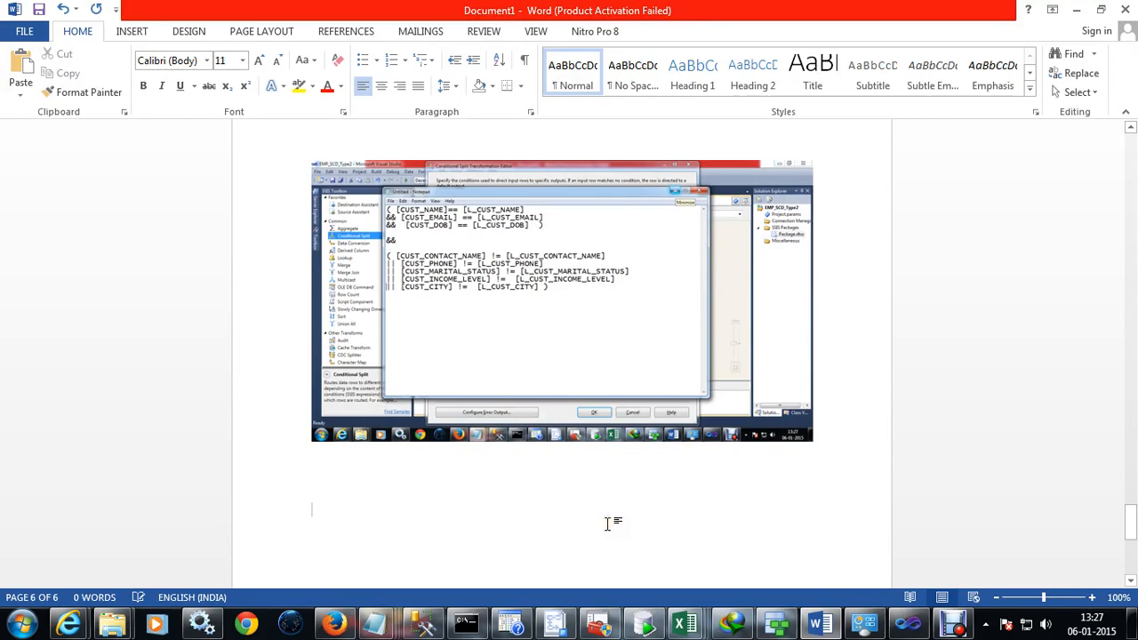
key(ctrl+v)
key(alt+Tab)
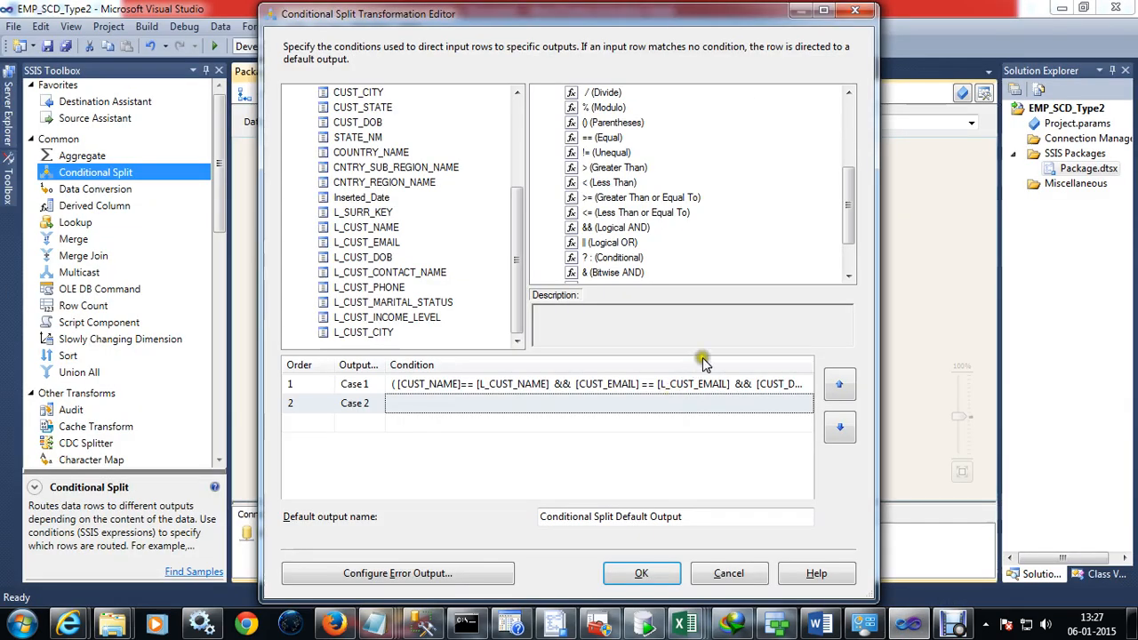
Rename the Case 1 output to Upd_Recs, delete the empty Case 2 output, and accept the Conditional Split settings.
click(360, 384)
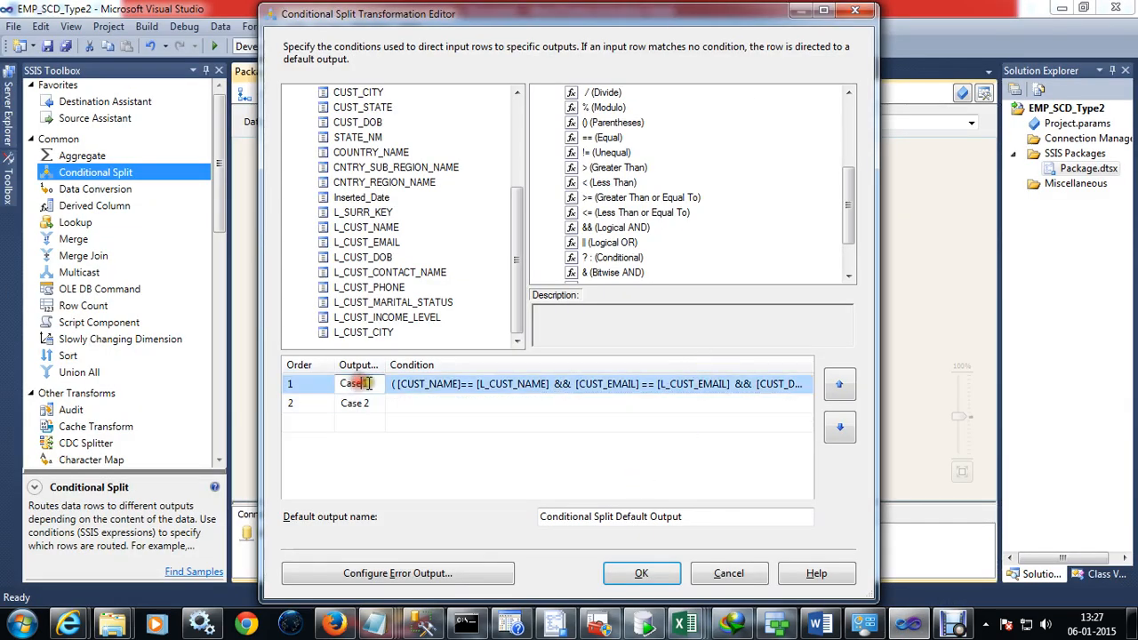
click(313, 403)
right_click(313, 403)
click(356, 469)
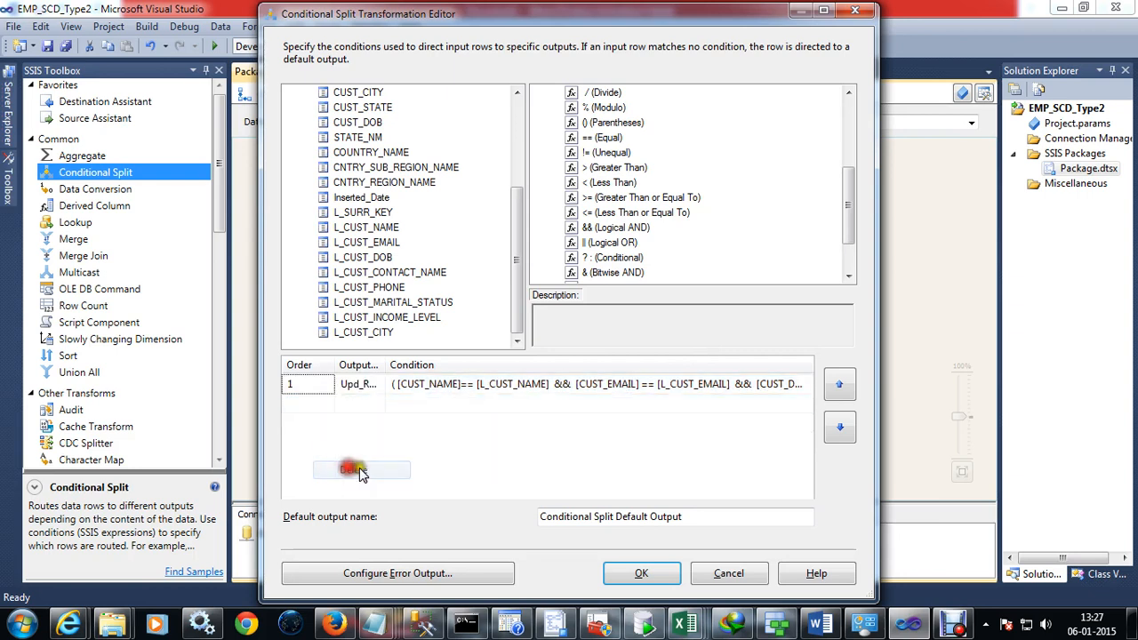
click(495, 428)
click(484, 459)
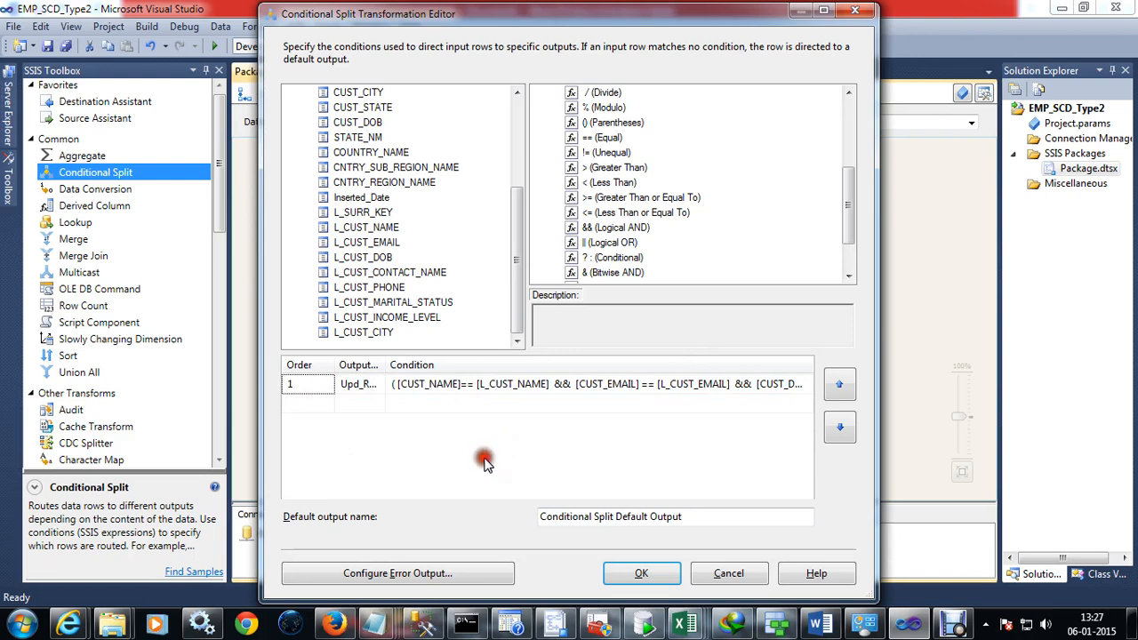
click(671, 576)
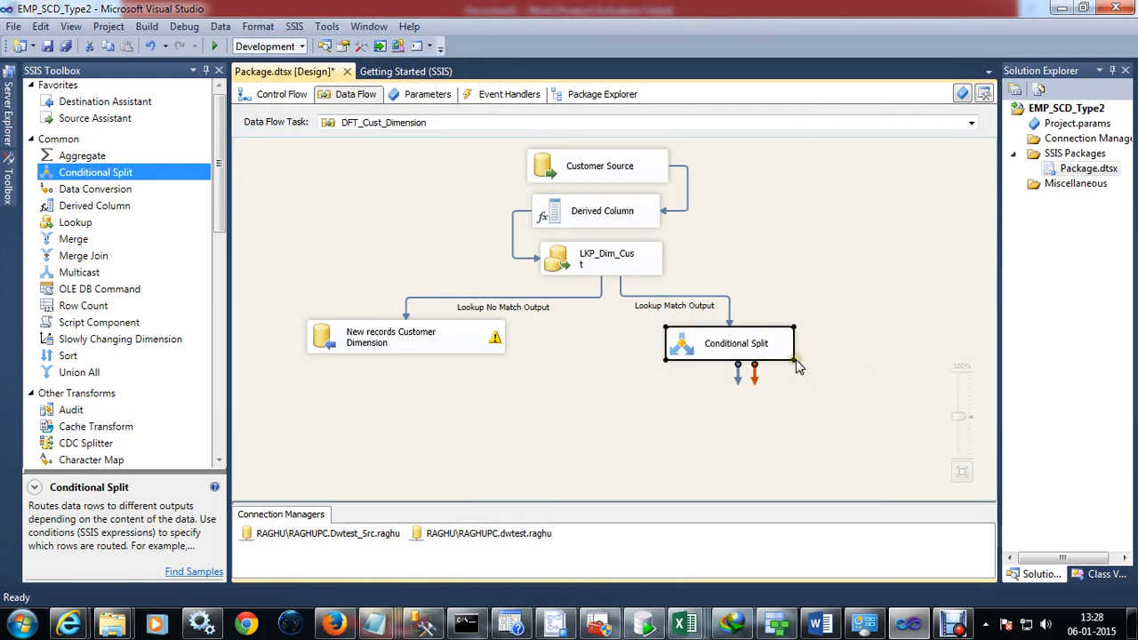
Widen the Conditional Split box and place a Multicast transformation below it in the data flow.
drag(795, 359, 829, 359)
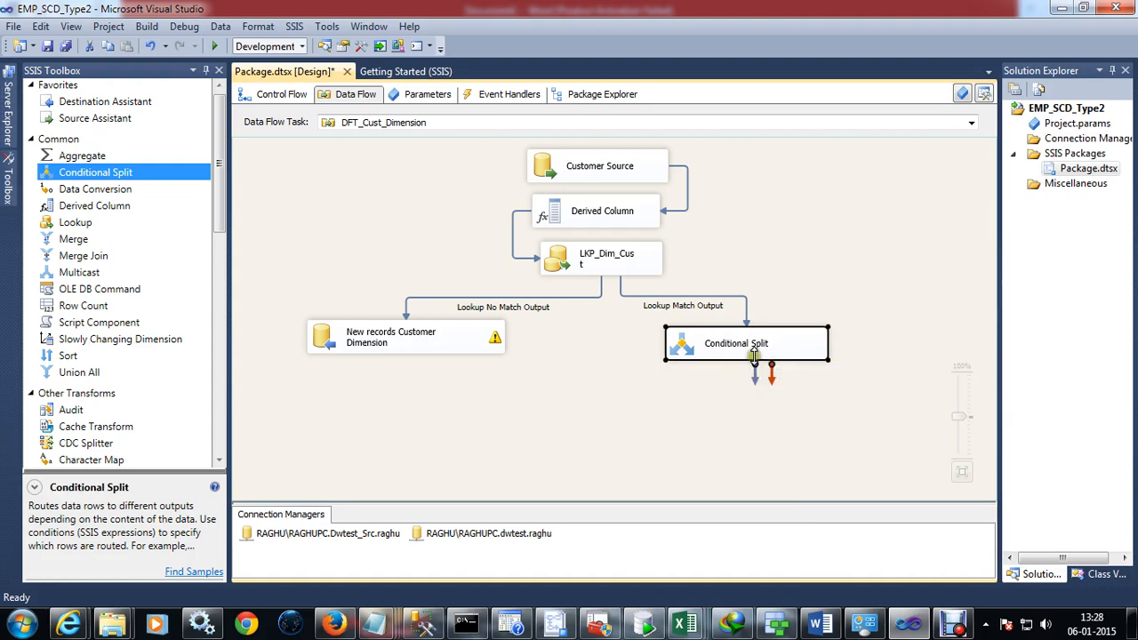
drag(754, 356, 752, 381)
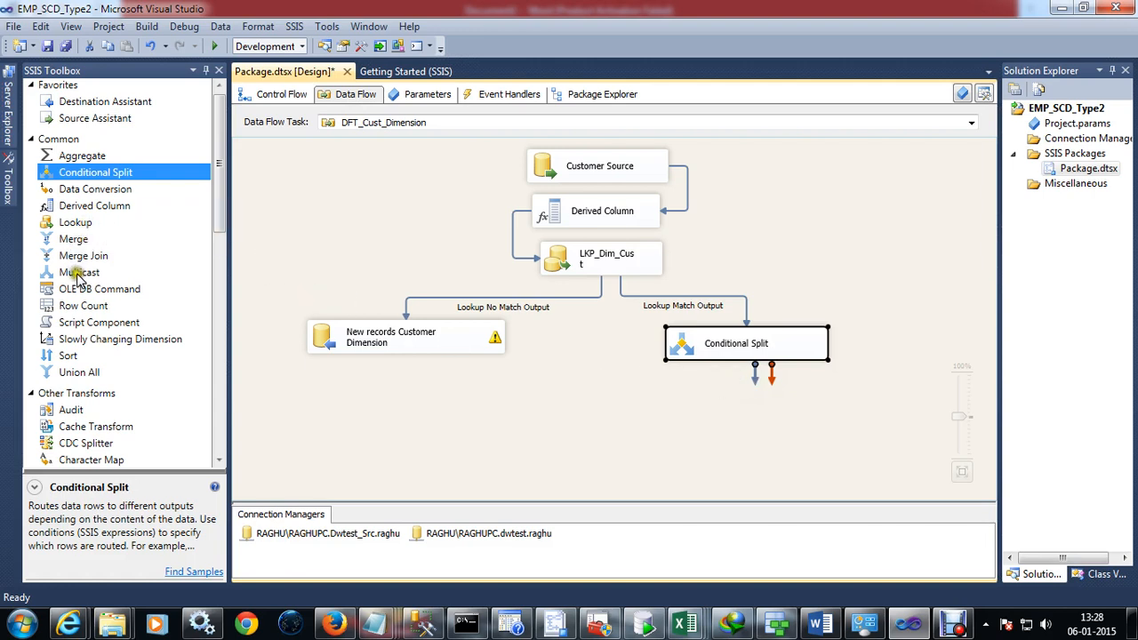
drag(75, 274, 684, 436)
click(748, 337)
click(739, 414)
Connect the Conditional Split's Upd_Recs output to Multicast Input 1 and align the Multicast directly beneath the split.
click(745, 349)
drag(758, 380, 747, 414)
click(533, 305)
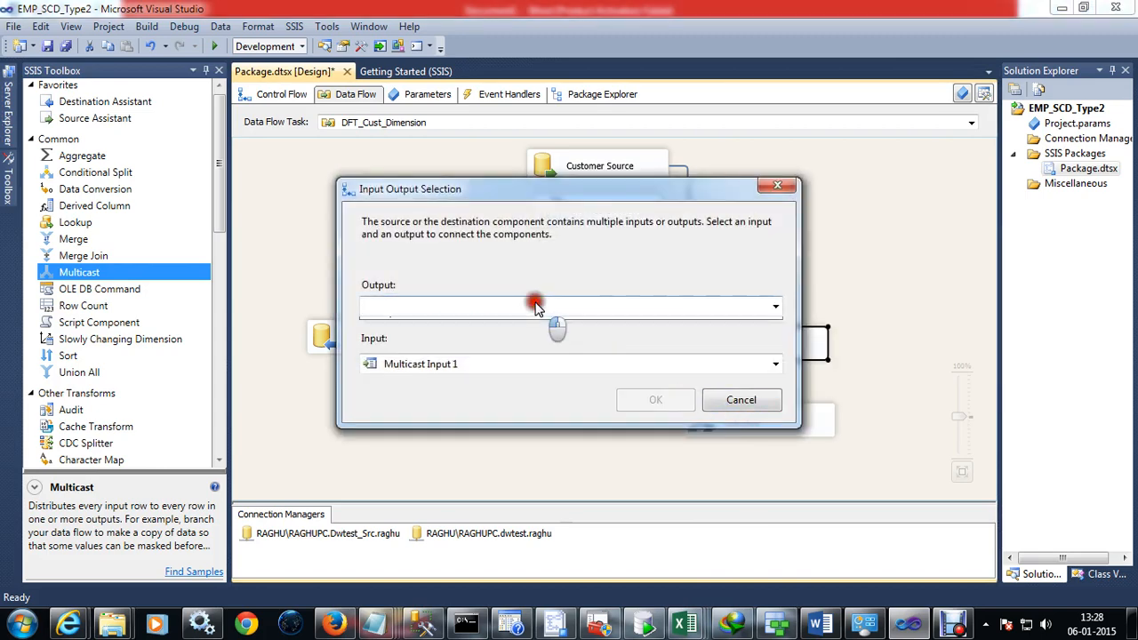
click(512, 343)
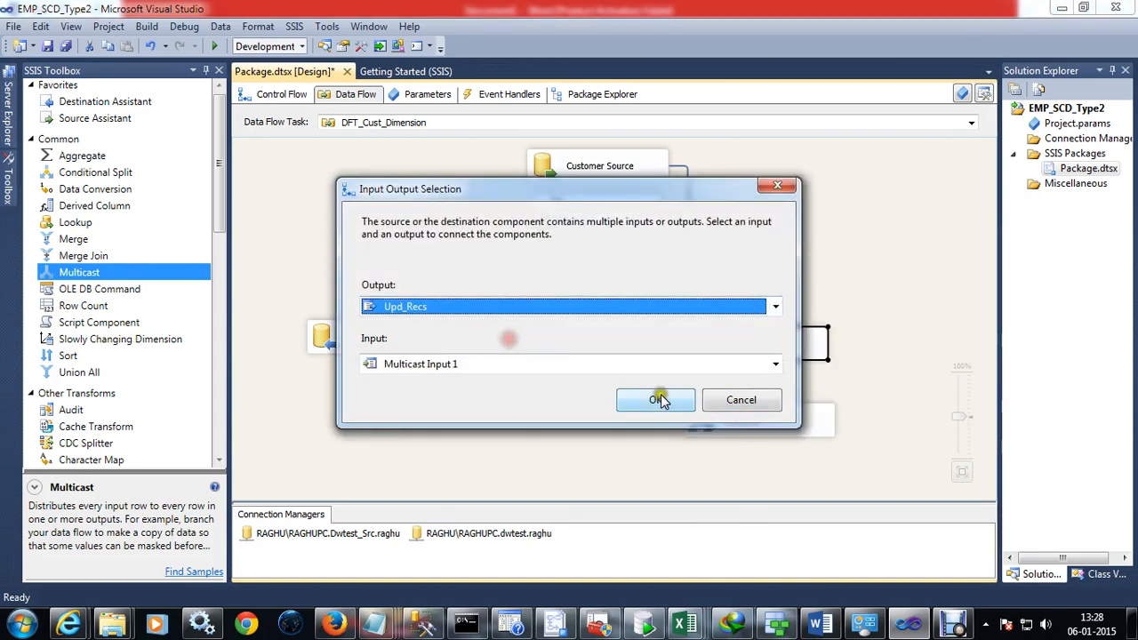
click(659, 399)
drag(761, 428, 743, 412)
drag(820, 425, 834, 423)
click(940, 337)
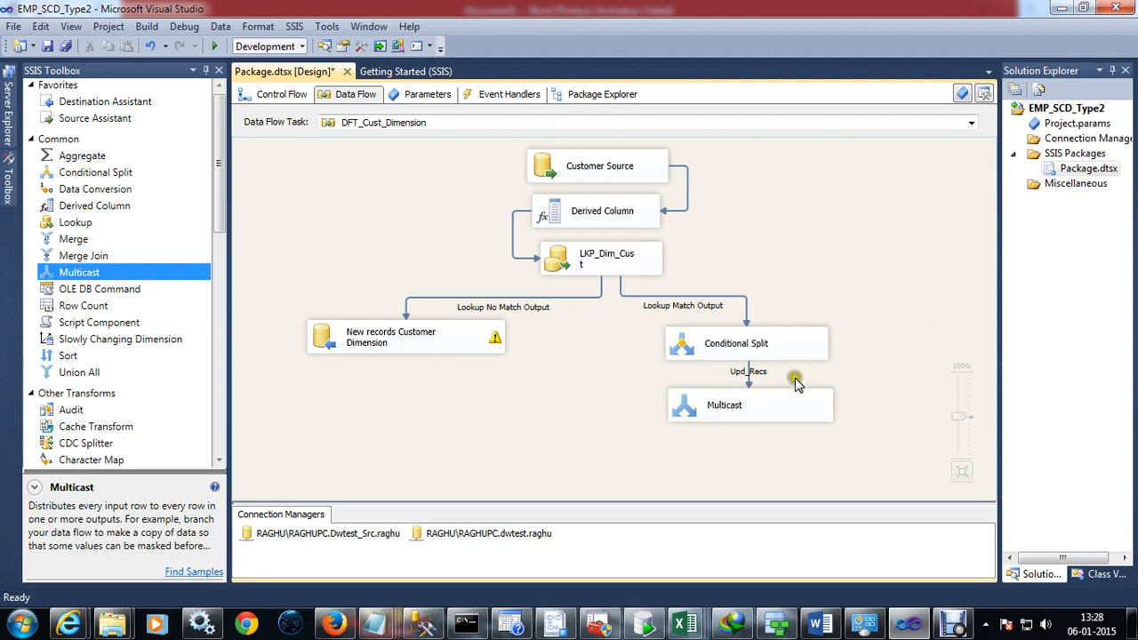
Add an OLE DB Destination to the data flow below the Multicast.
click(759, 409)
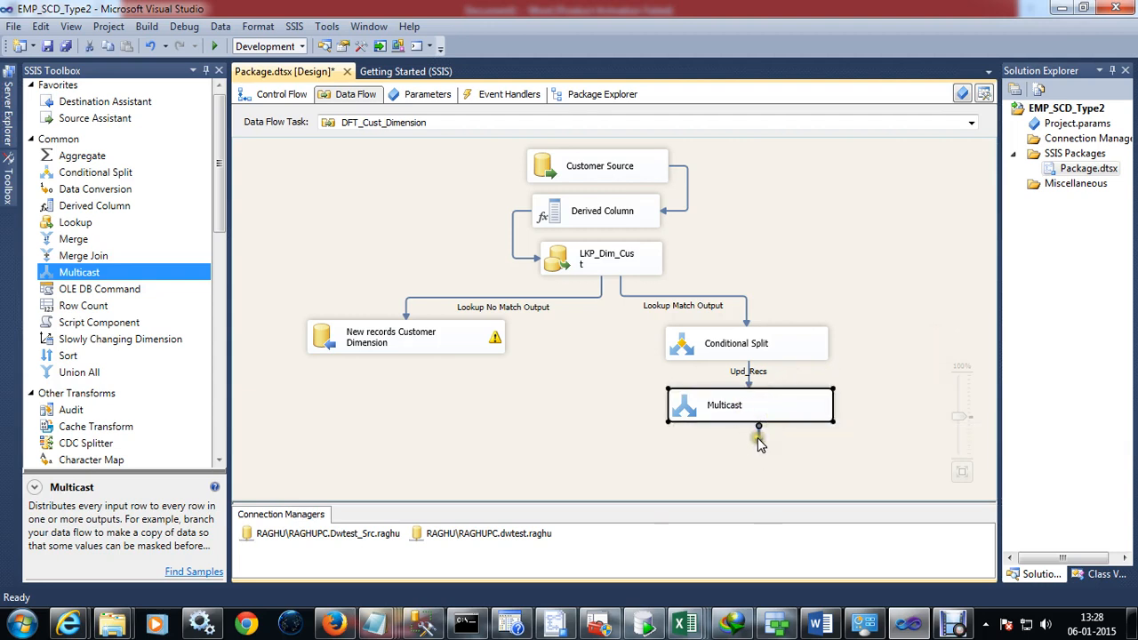
click(97, 443)
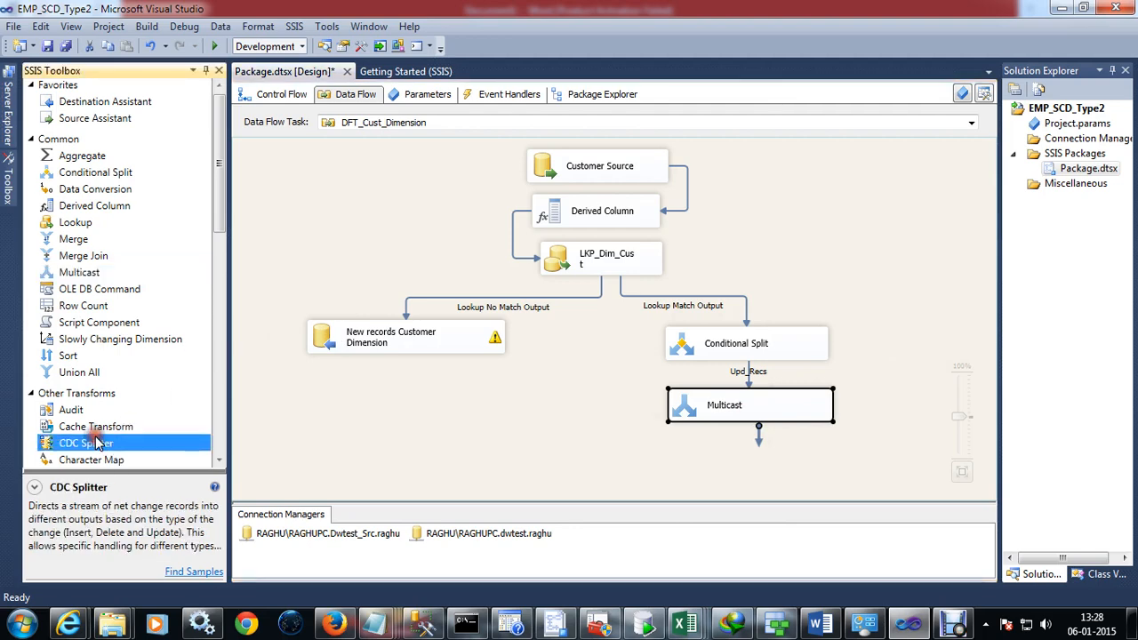
scroll(97, 443, down, 12)
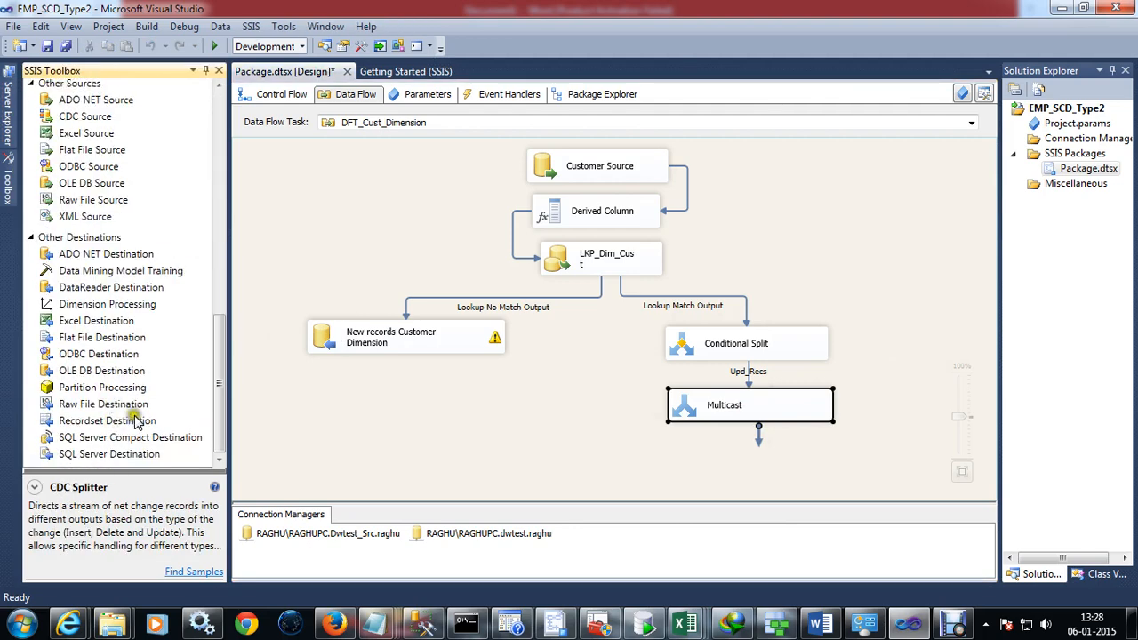
drag(111, 371, 620, 469)
click(758, 360)
drag(757, 396, 791, 418)
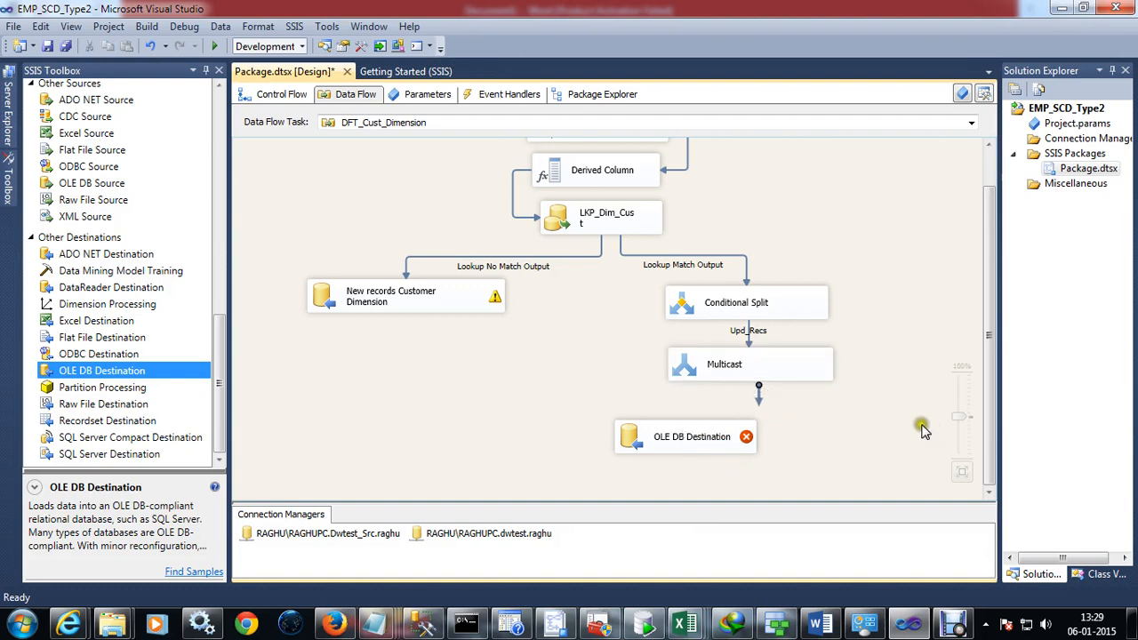
Paste a screenshot of the current data flow at the end of the Word document and return to Visual Studio.
key(alt+Tab)
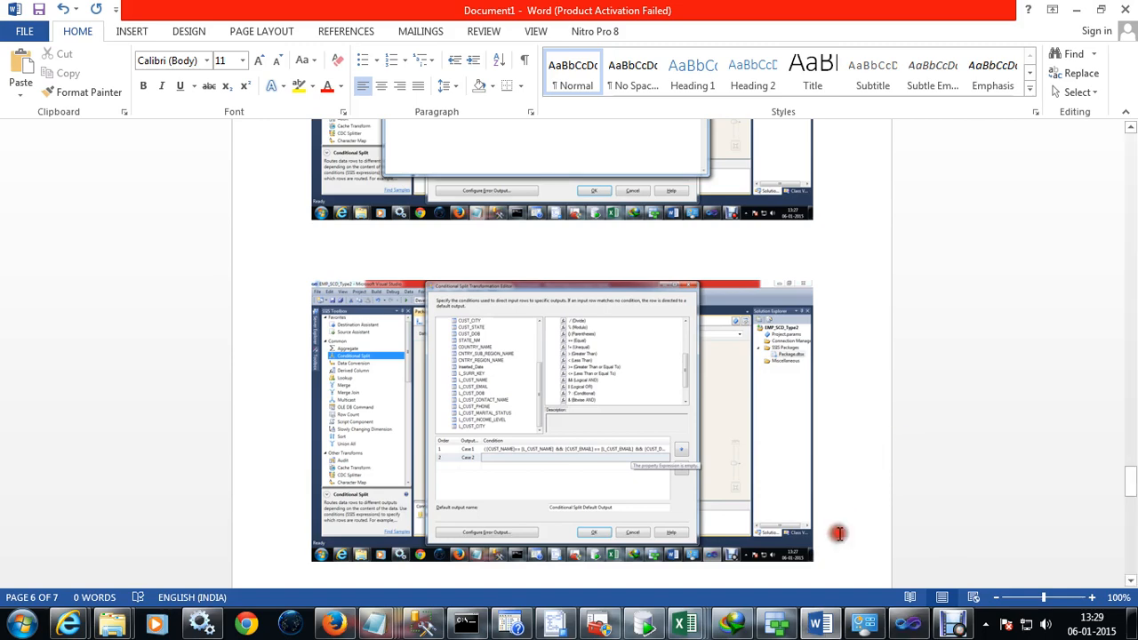
scroll(839, 534, down, 10)
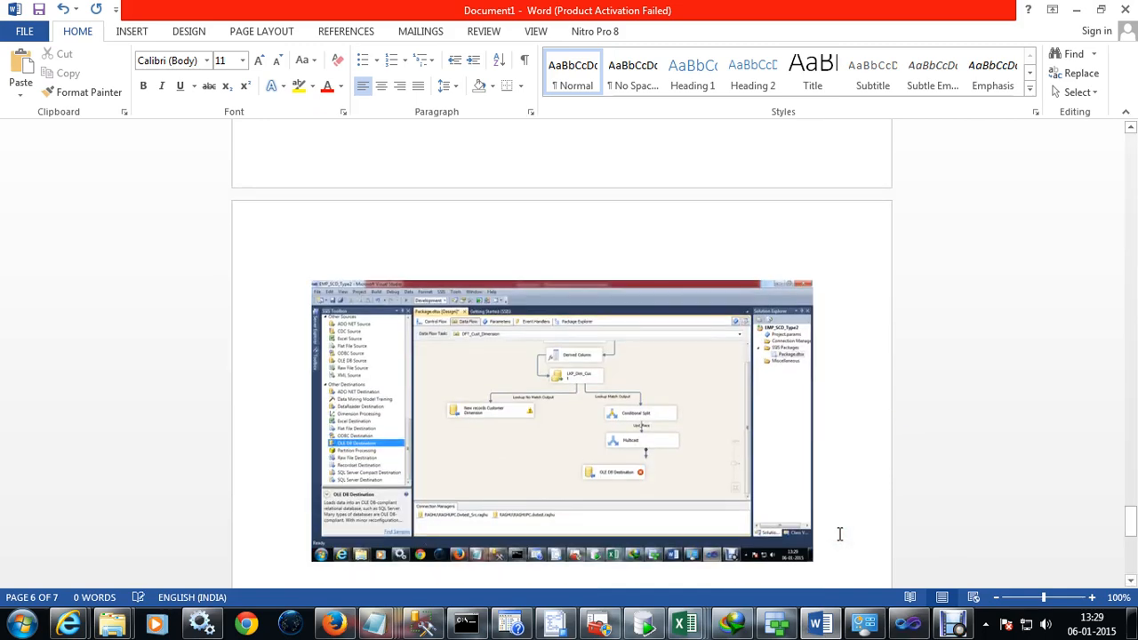
key(alt+Tab)
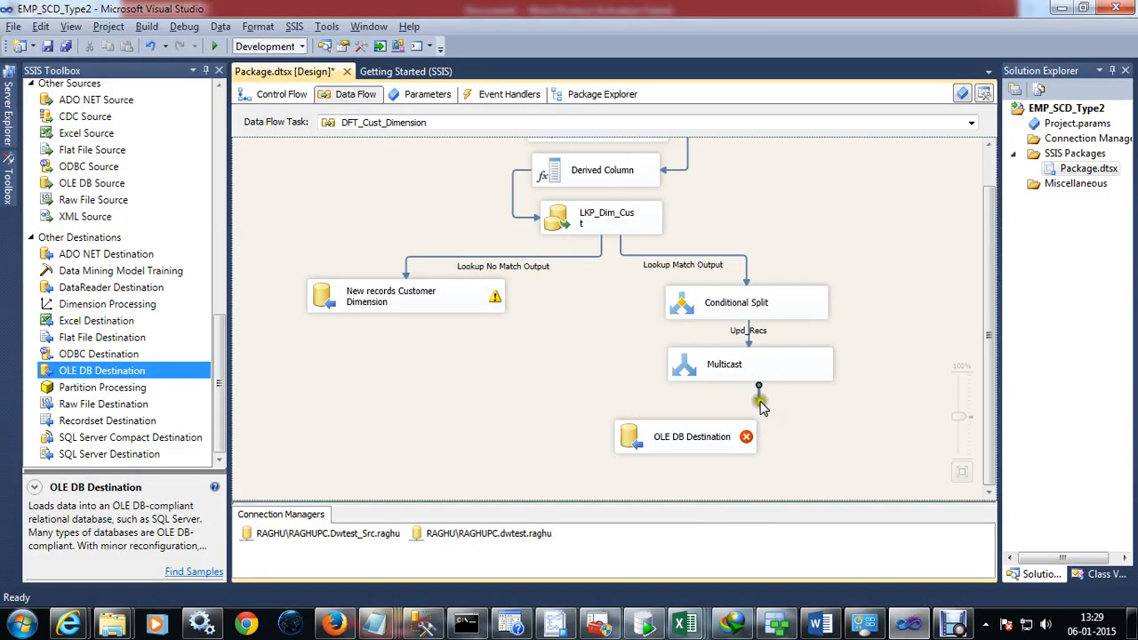
Connect the Multicast output to the OLE DB Destination and set its destination table to [dbo].[dim_cust].
drag(761, 404, 699, 437)
click(701, 442)
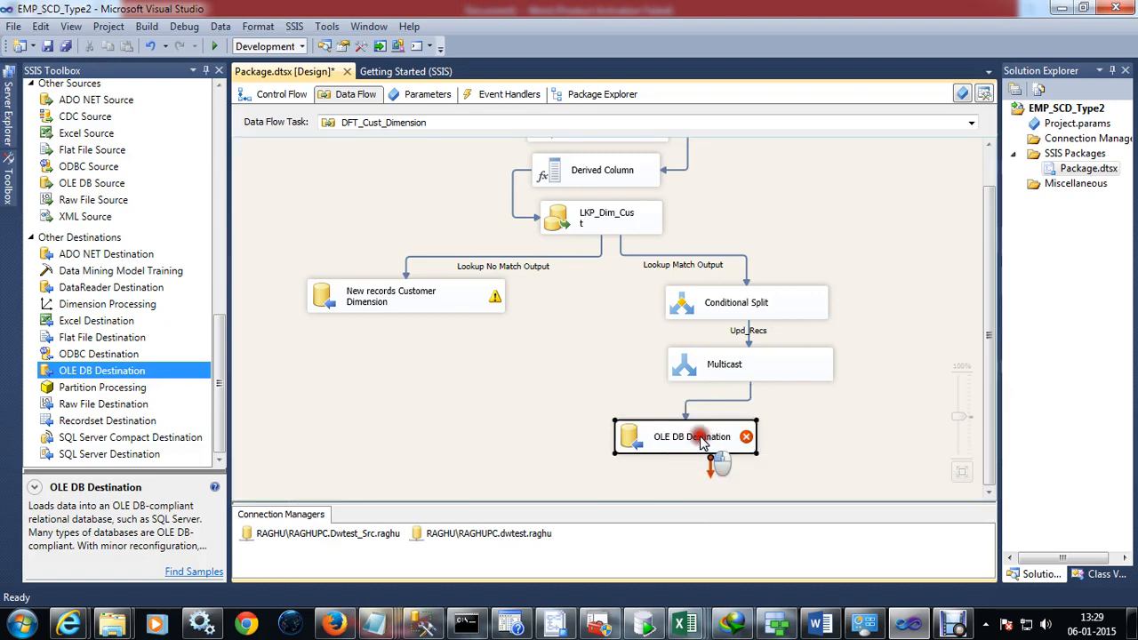
double_click(701, 442)
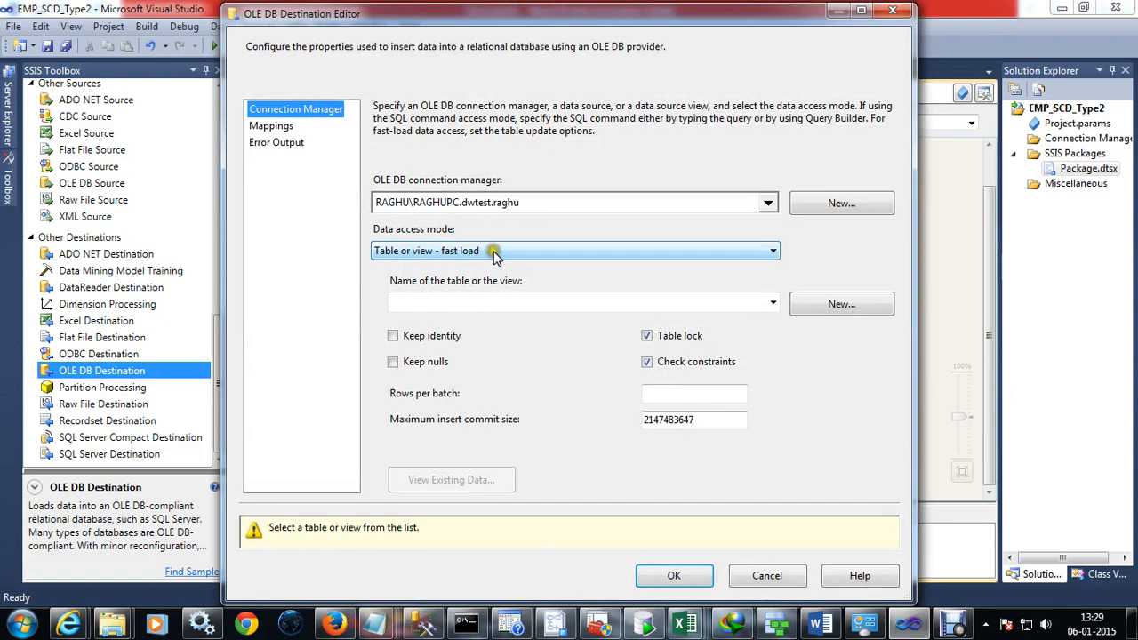
click(528, 302)
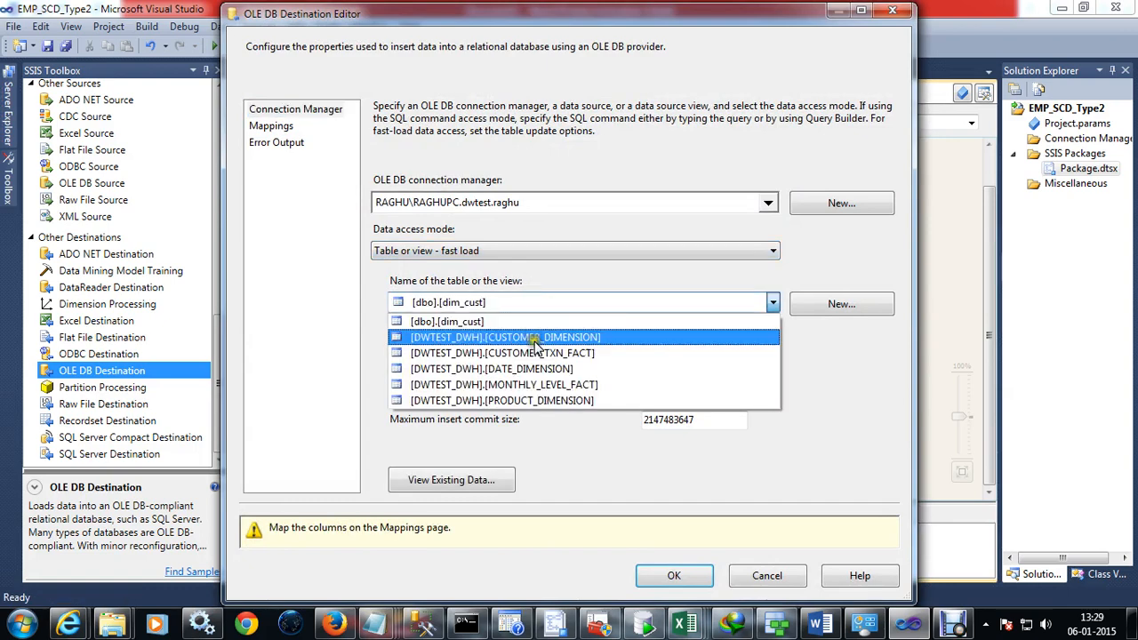
click(525, 321)
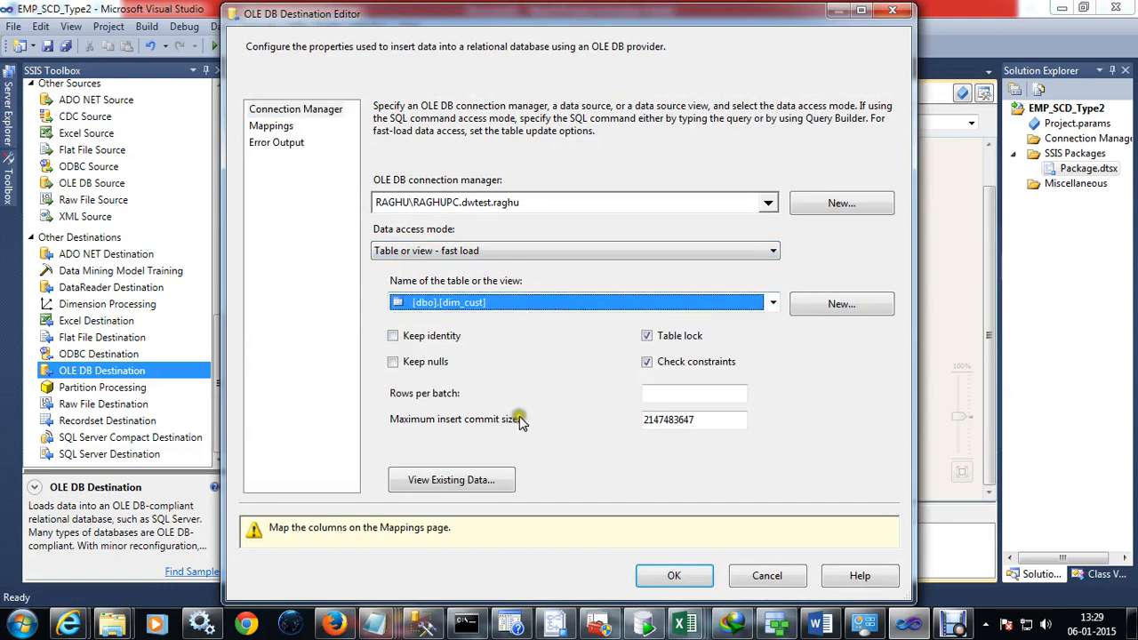
Map the CUST_ID input column to the CUST_DIM_KEY destination column in the destination's mappings.
click(271, 125)
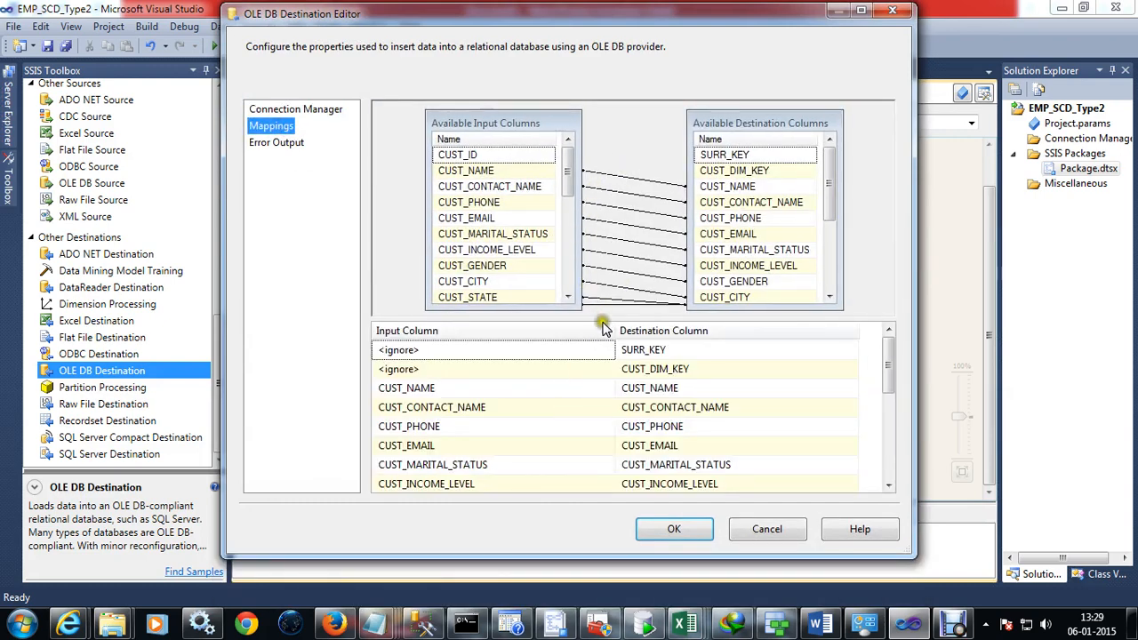
drag(603, 319, 597, 420)
click(707, 158)
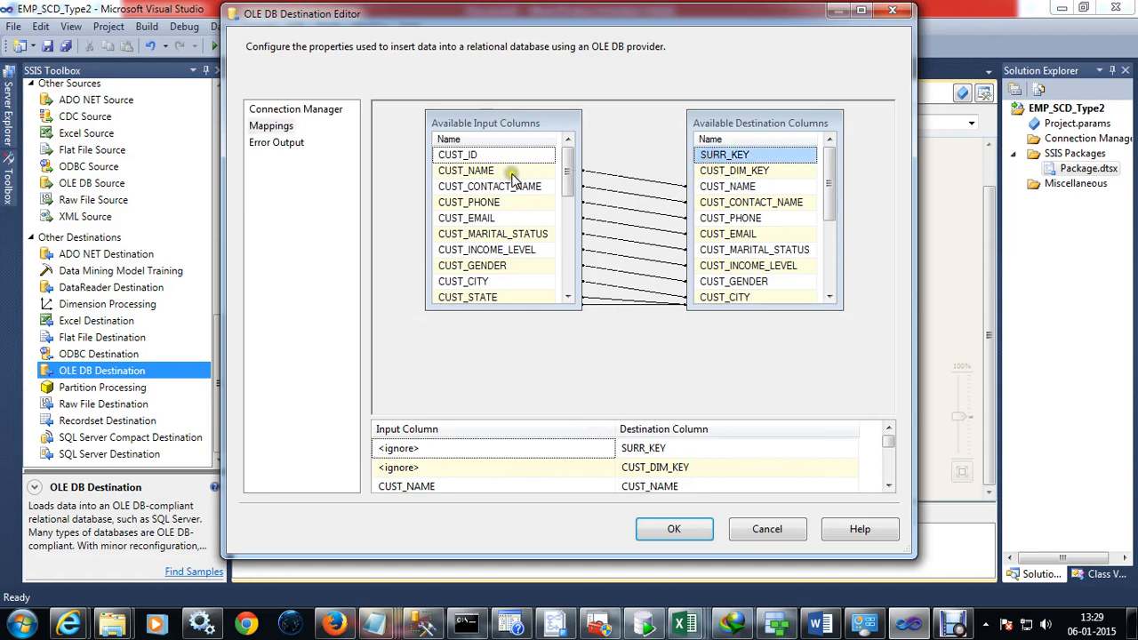
drag(458, 154, 738, 173)
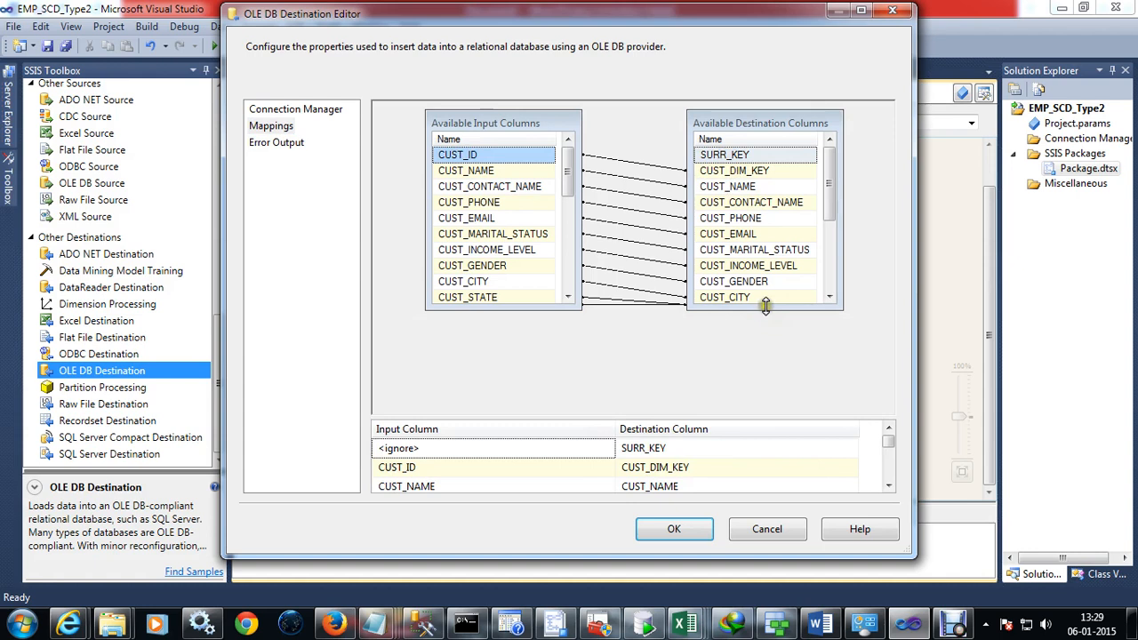
Enlarge both column lists and map the Inserted_Date input column to START_DATE.
drag(765, 306, 785, 400)
click(484, 265)
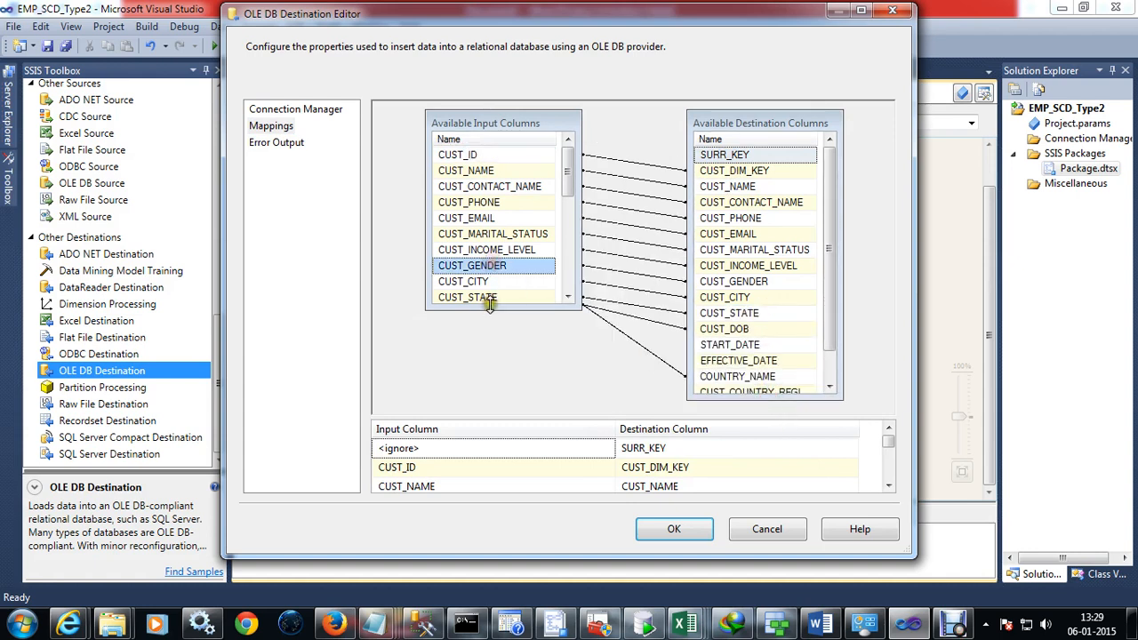
drag(489, 304, 489, 411)
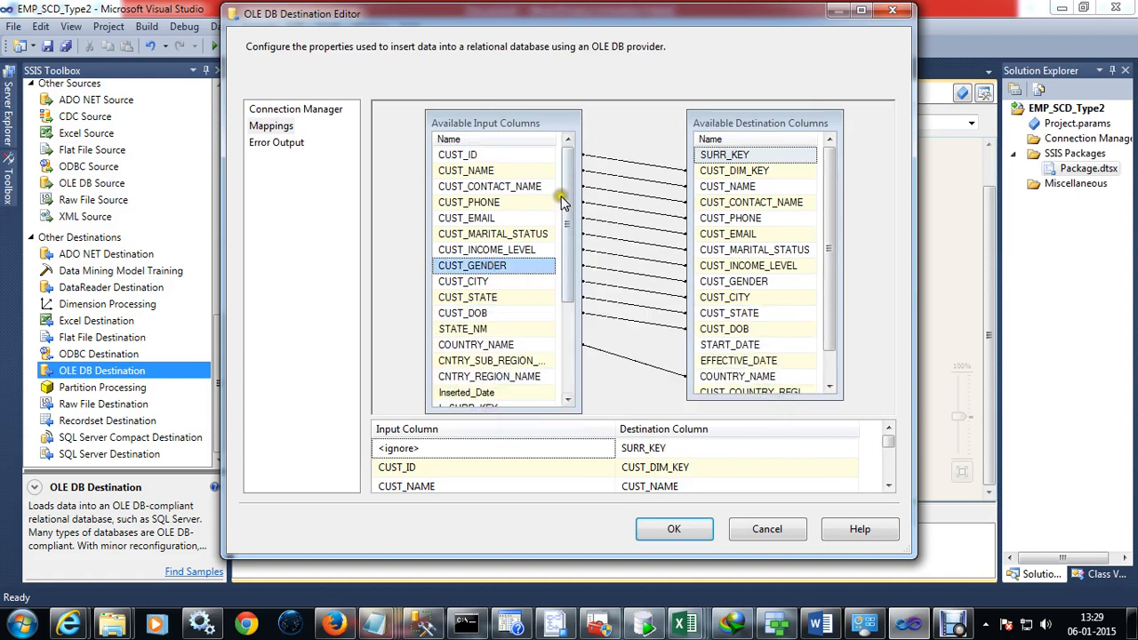
drag(825, 184, 826, 212)
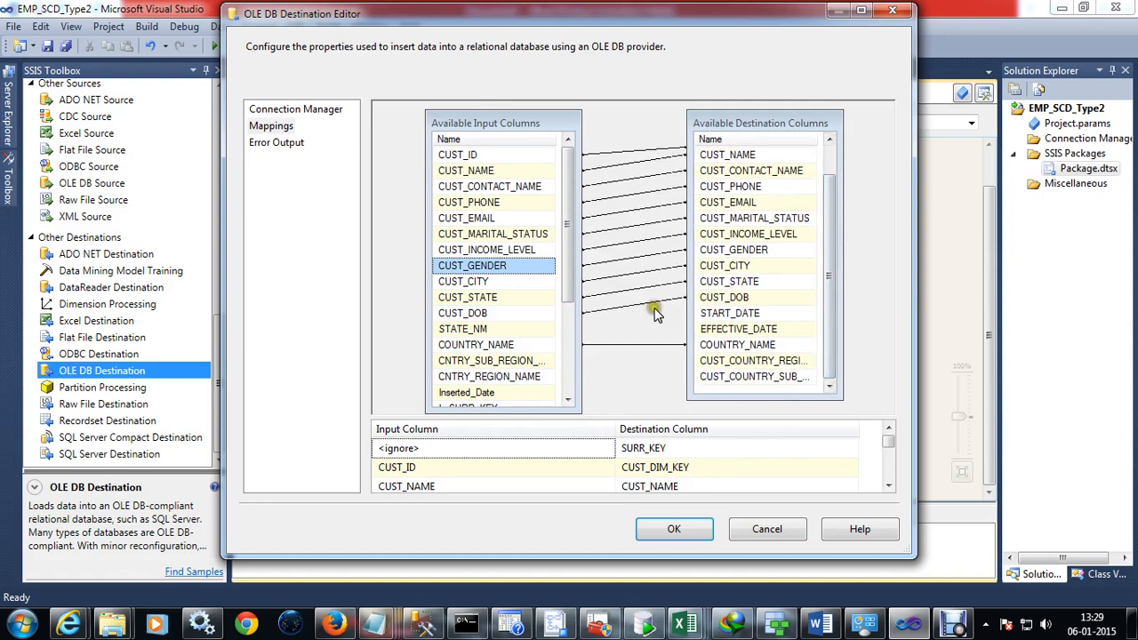
drag(449, 398, 731, 315)
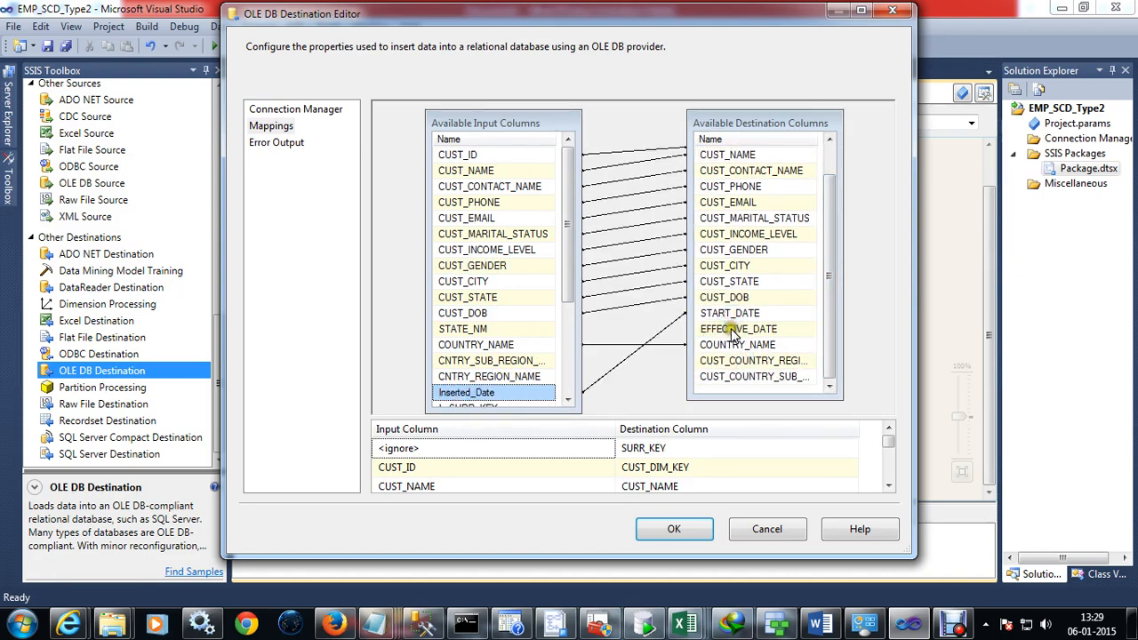
click(731, 330)
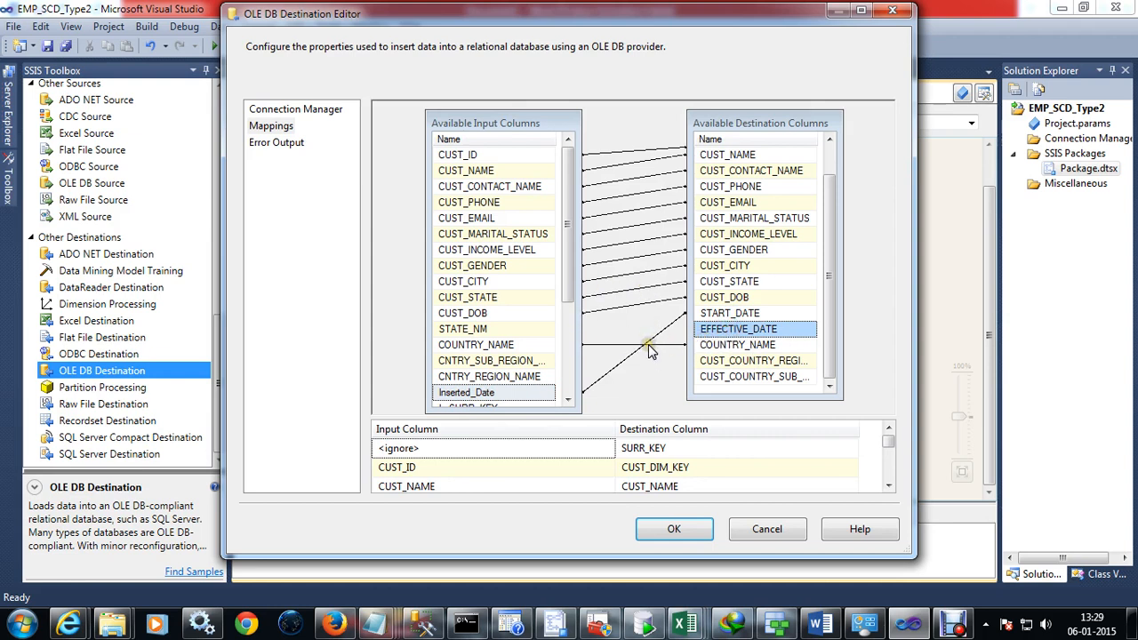
Remove the CUST_STATE input mapping and map STATE_NM to the CUST_STATE destination column instead.
click(662, 291)
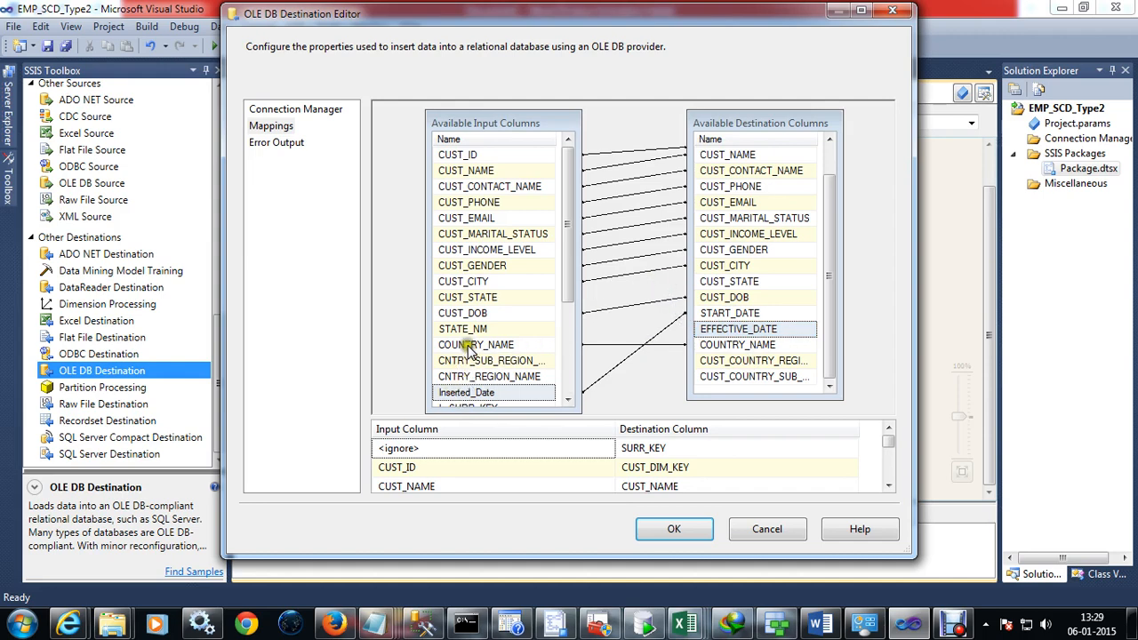
scroll(460, 305, down, 2)
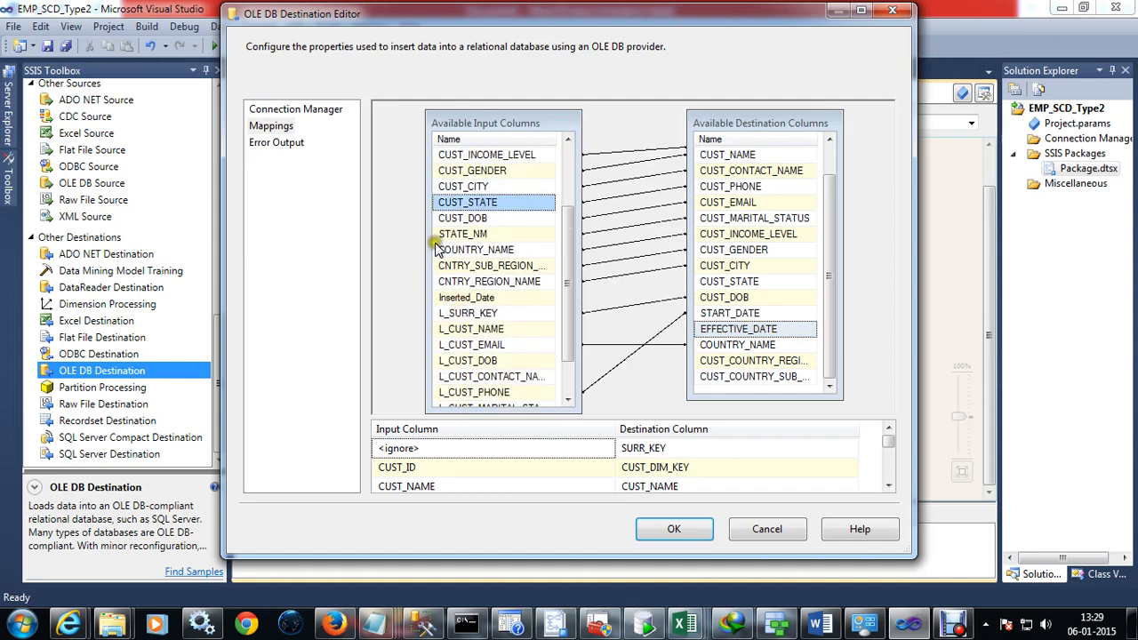
drag(452, 236, 713, 281)
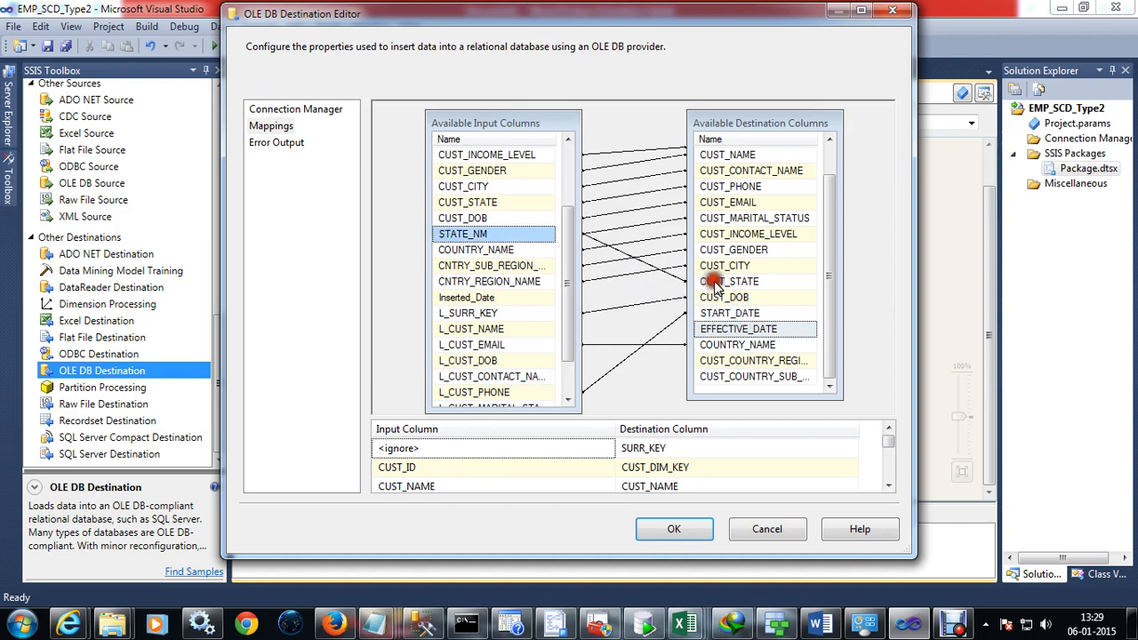
Map the country sub-region input to the CUST_COUNTRY_SUB_REGION_NAME column and CNTRY_REGION_NAME to CUST_COUNTRY_REGION_NAME, and accept the destination settings.
click(714, 361)
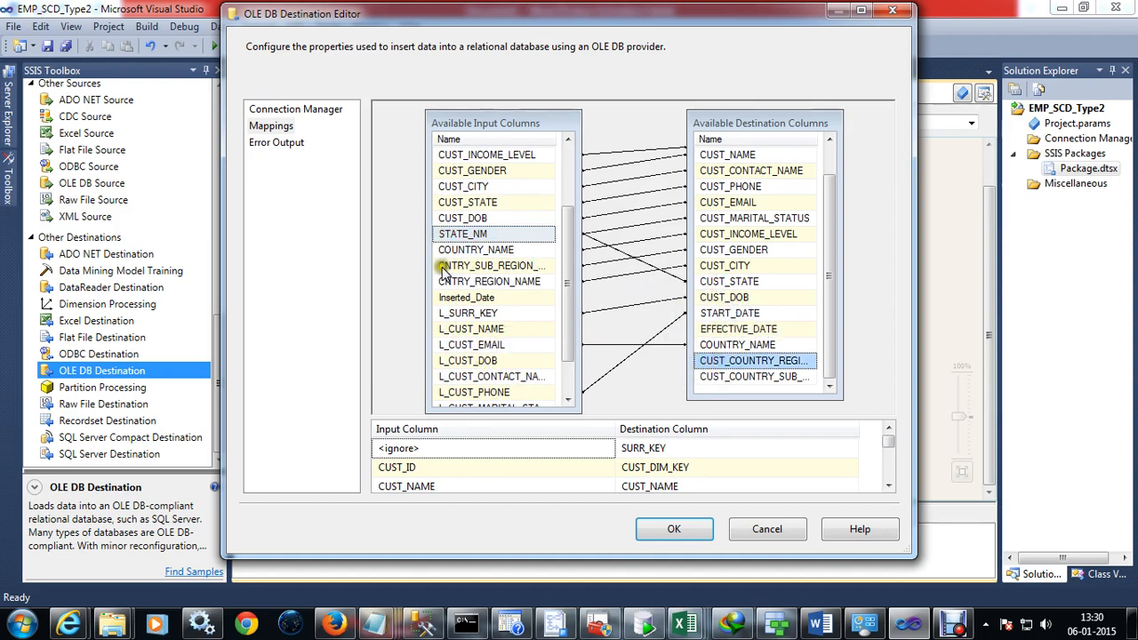
drag(445, 265, 749, 368)
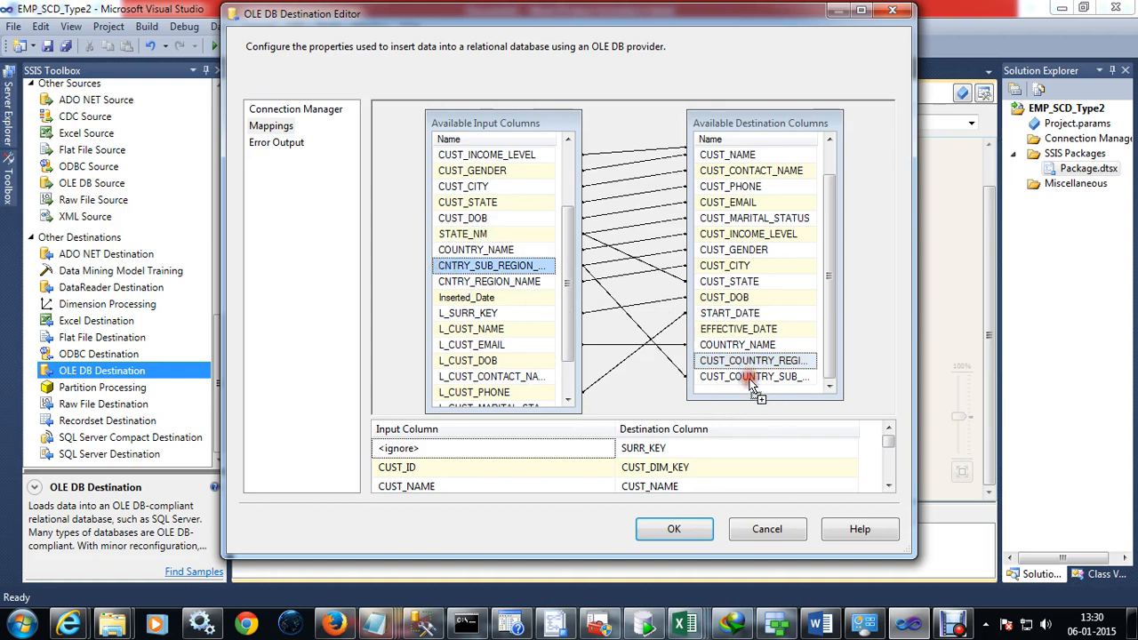
drag(453, 284, 729, 360)
click(521, 297)
scroll(517, 306, up, 2)
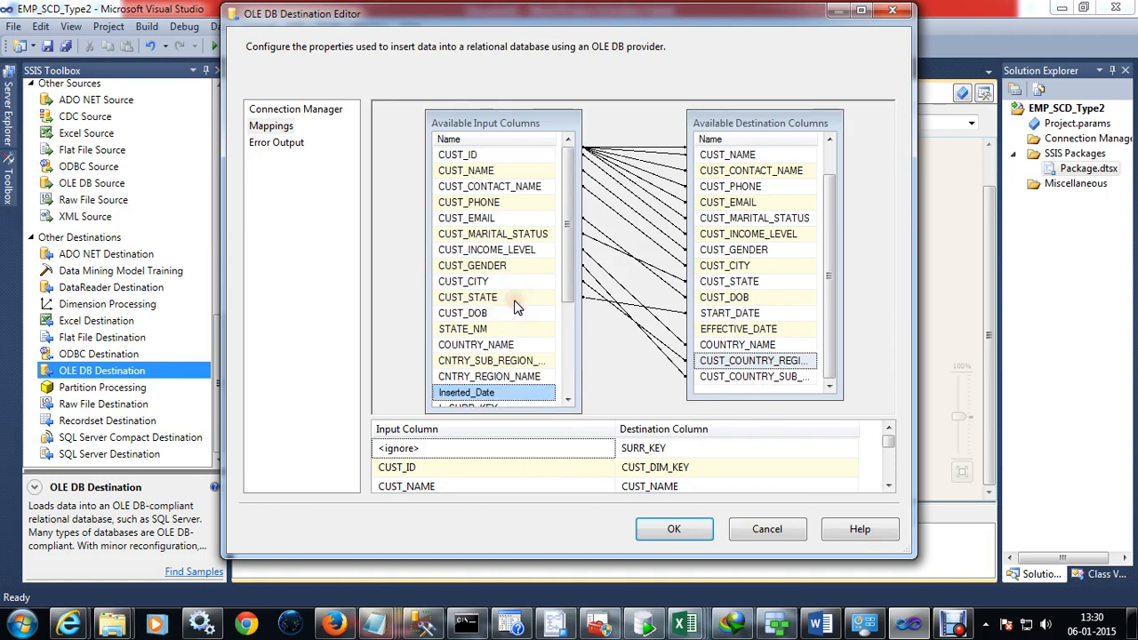
click(673, 530)
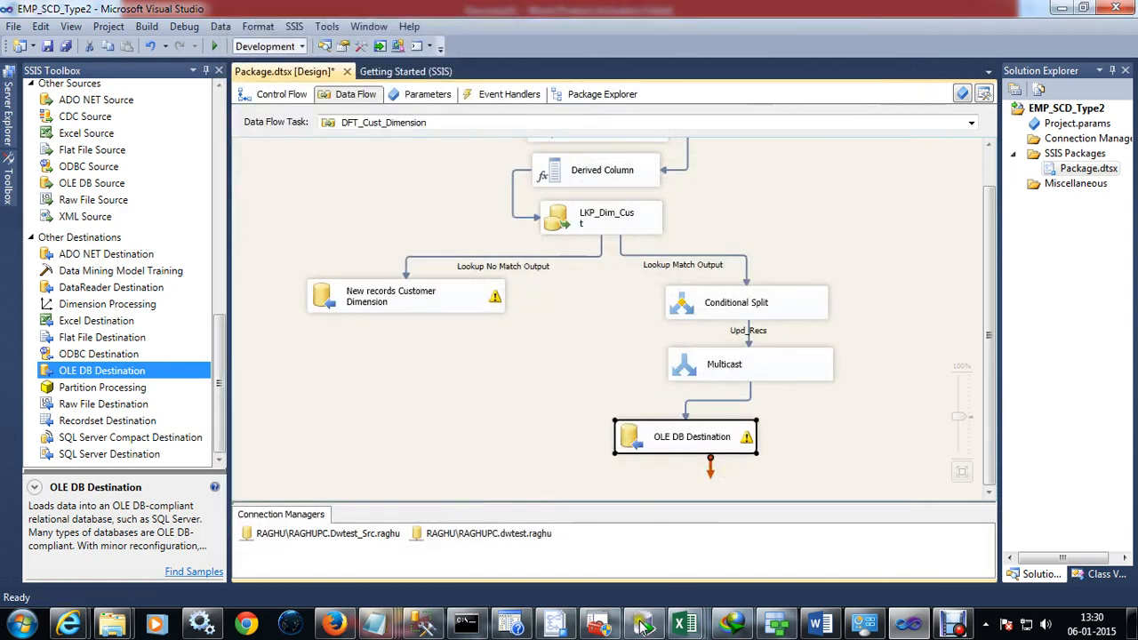
Switch to SQL Server Management Studio and open the dbo.dim_cust table design to check its column data types.
click(426, 626)
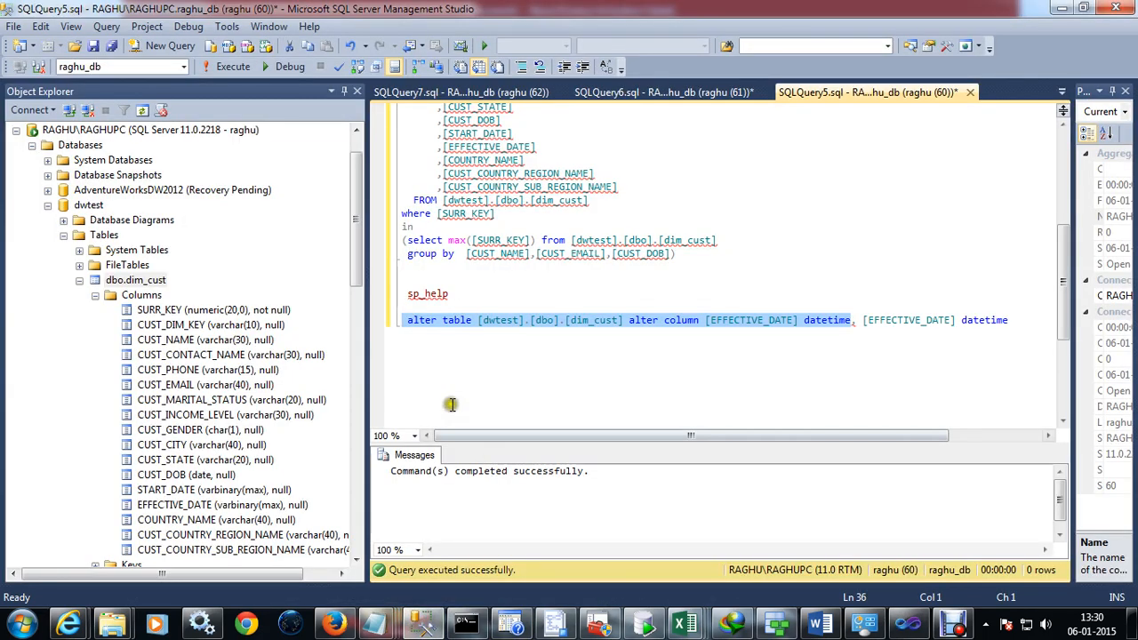
scroll(418, 388, up, 1)
click(165, 310)
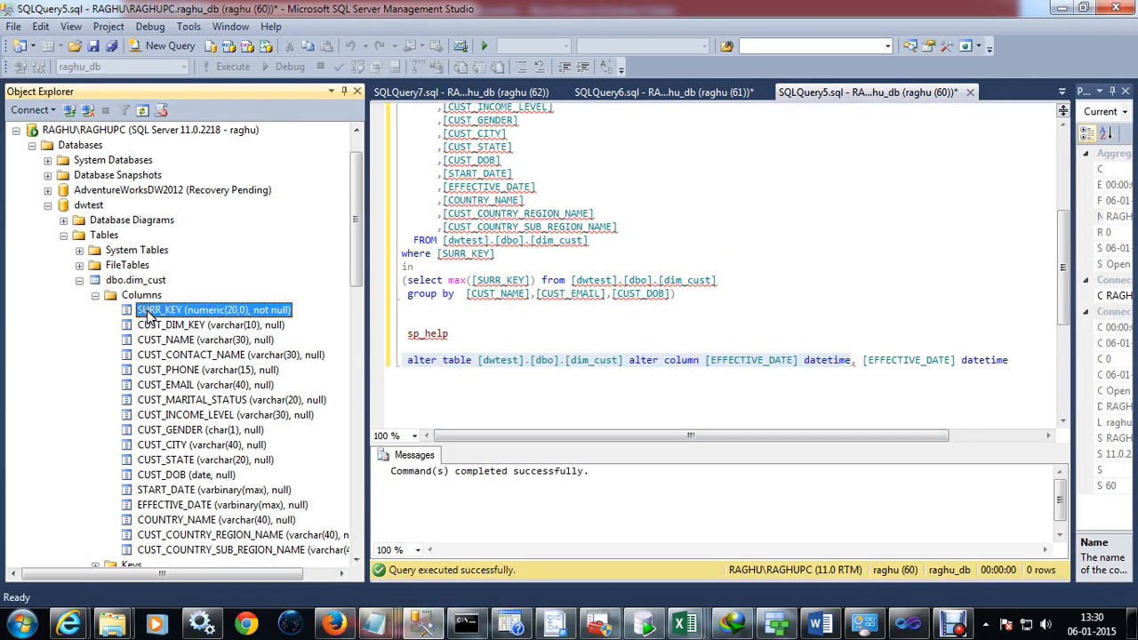
click(142, 282)
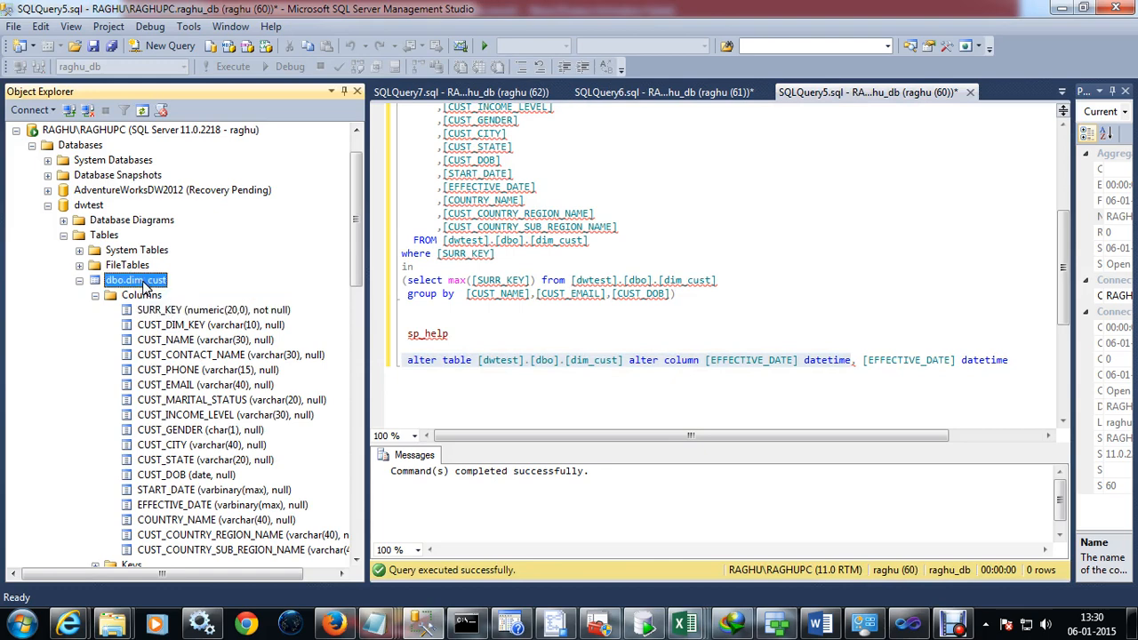
right_click(143, 286)
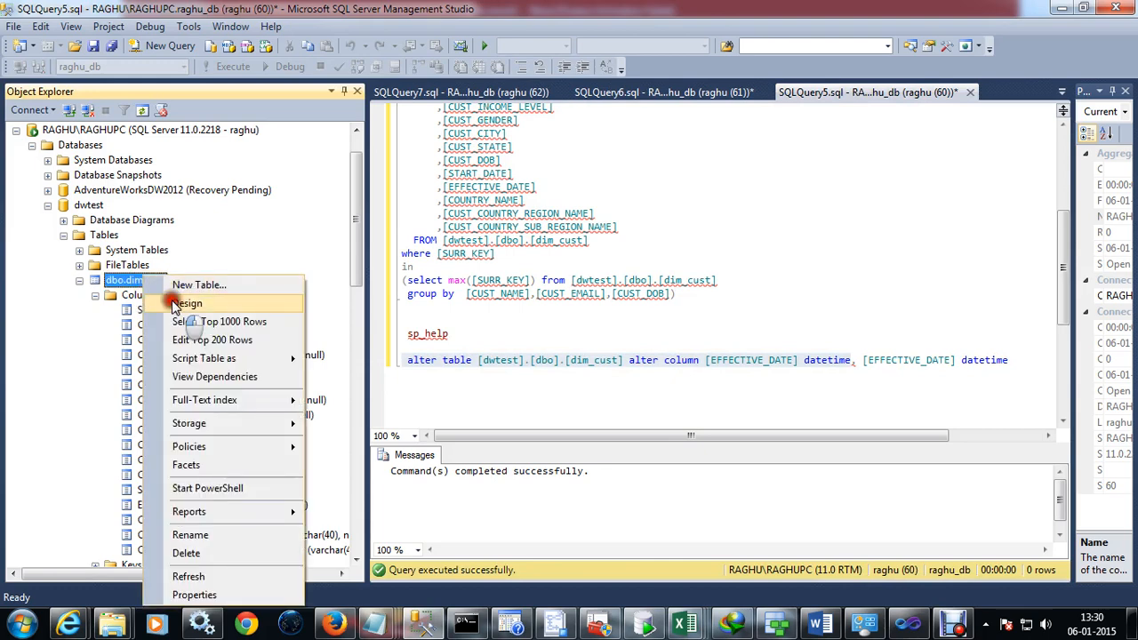
click(169, 300)
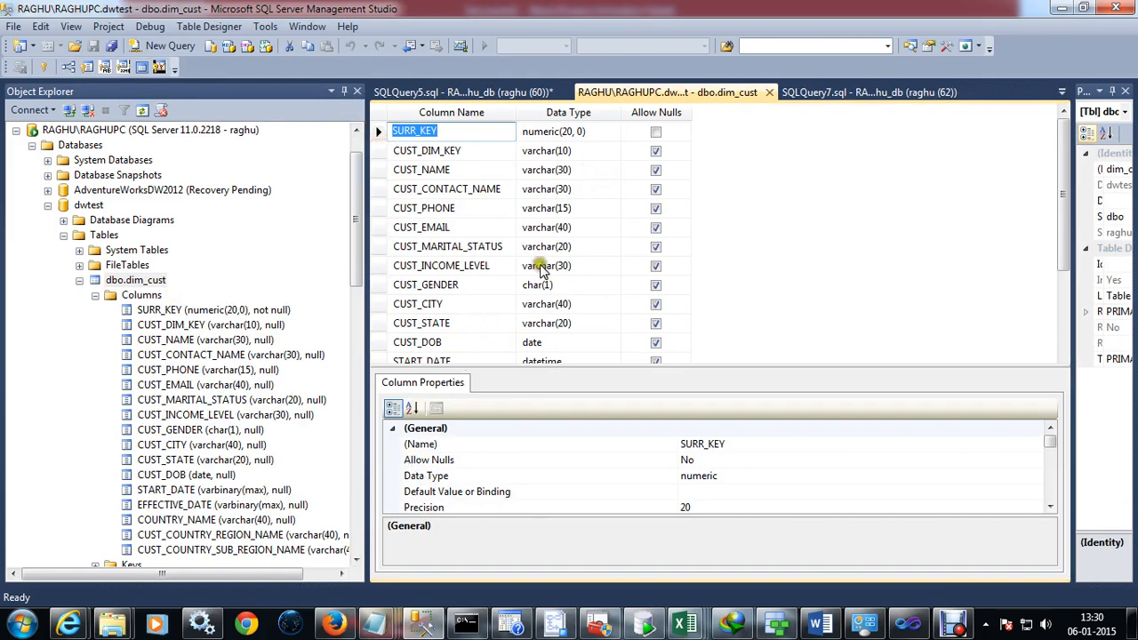
click(949, 621)
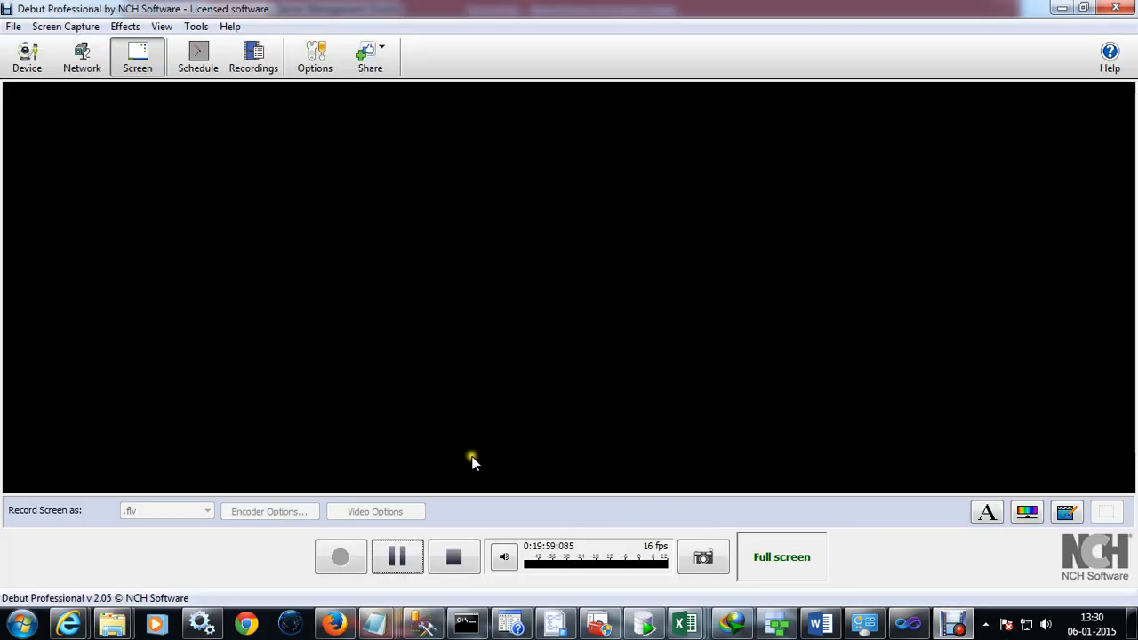
click(398, 557)
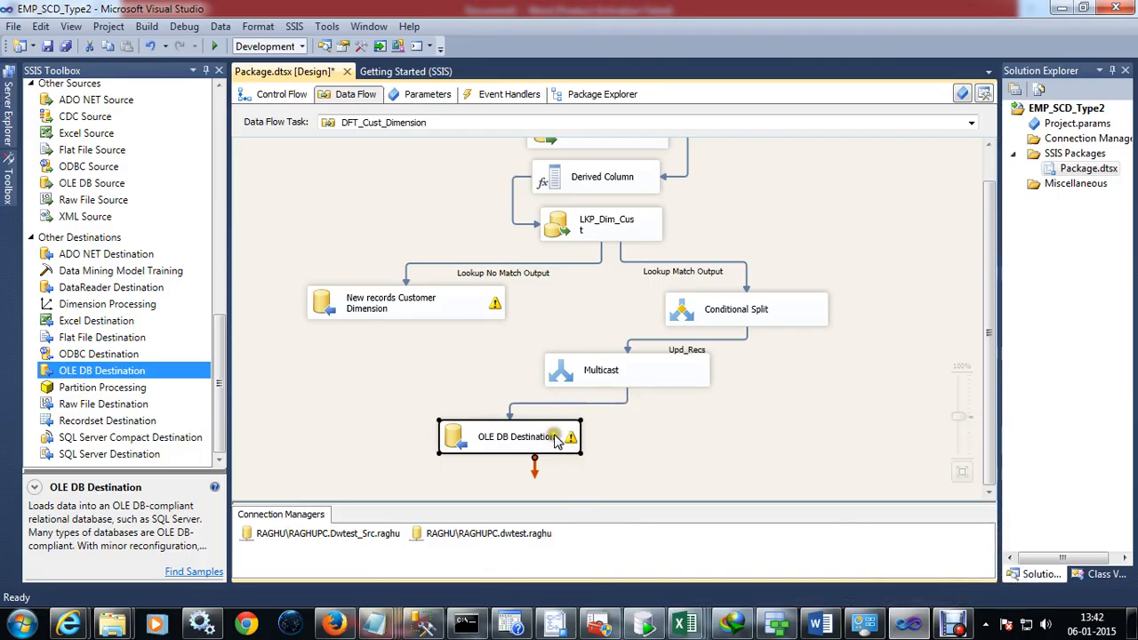
Select the Multicast transformation in the data flow.
mouse_move(556, 440)
click(647, 381)
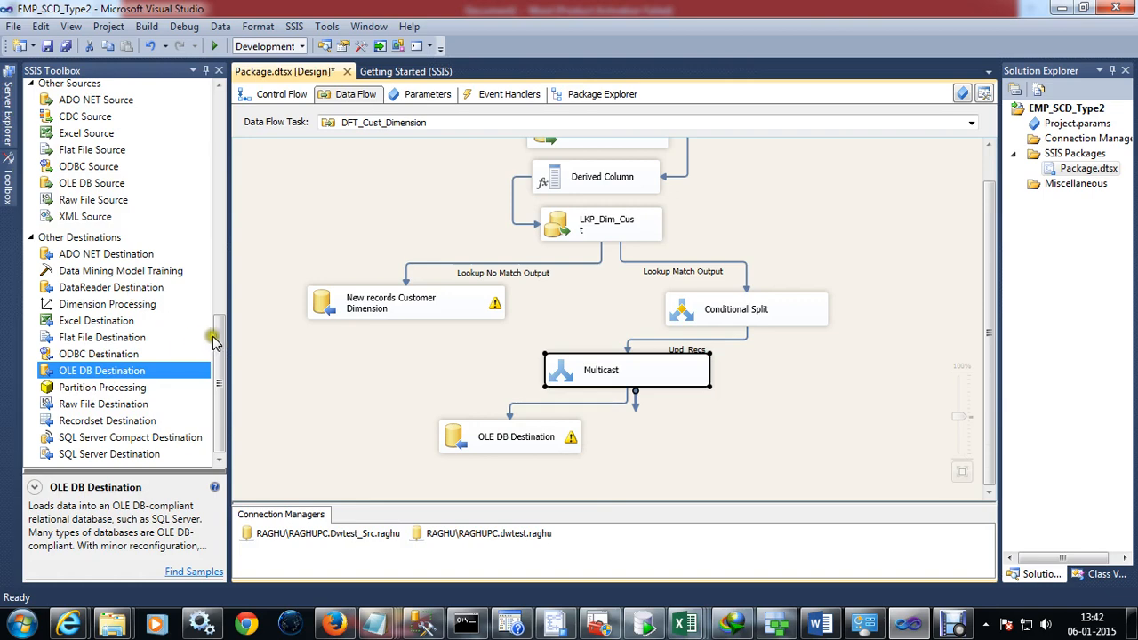
Add an OLE DB Command transform beside the OLE DB Destination and connect a Multicast output to it.
drag(213, 341, 218, 169)
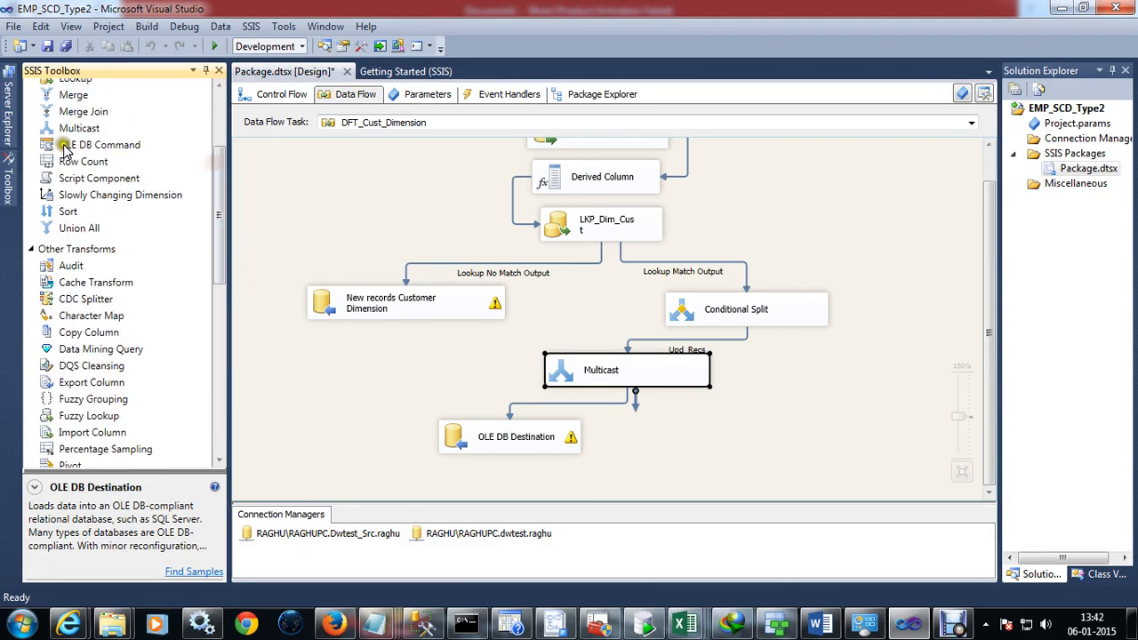
drag(67, 144, 696, 439)
click(632, 365)
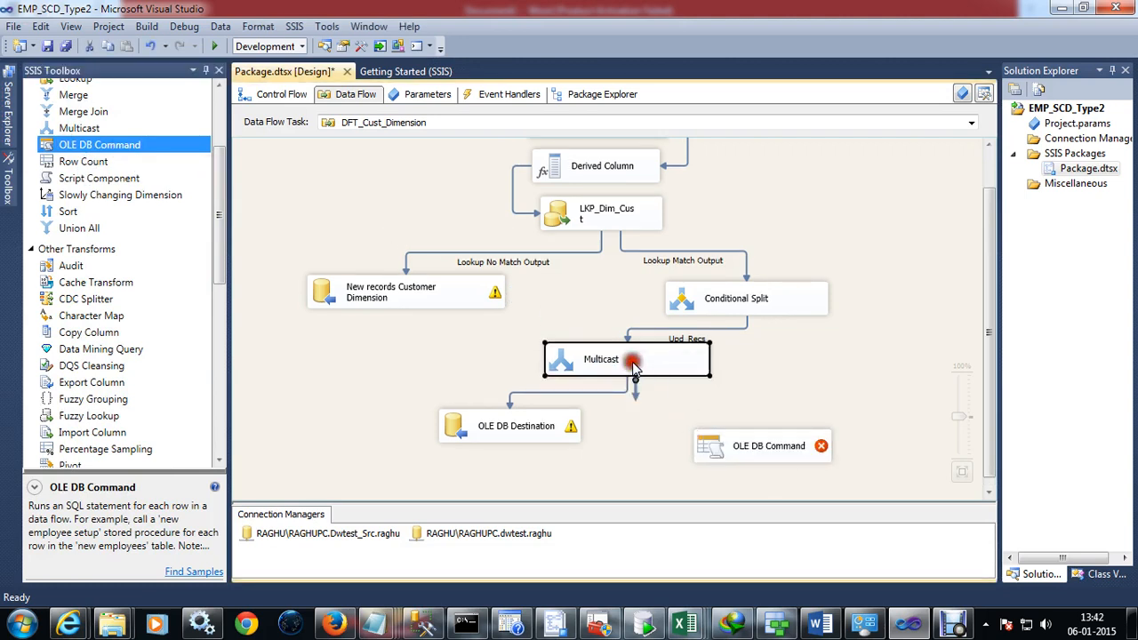
drag(635, 384, 747, 449)
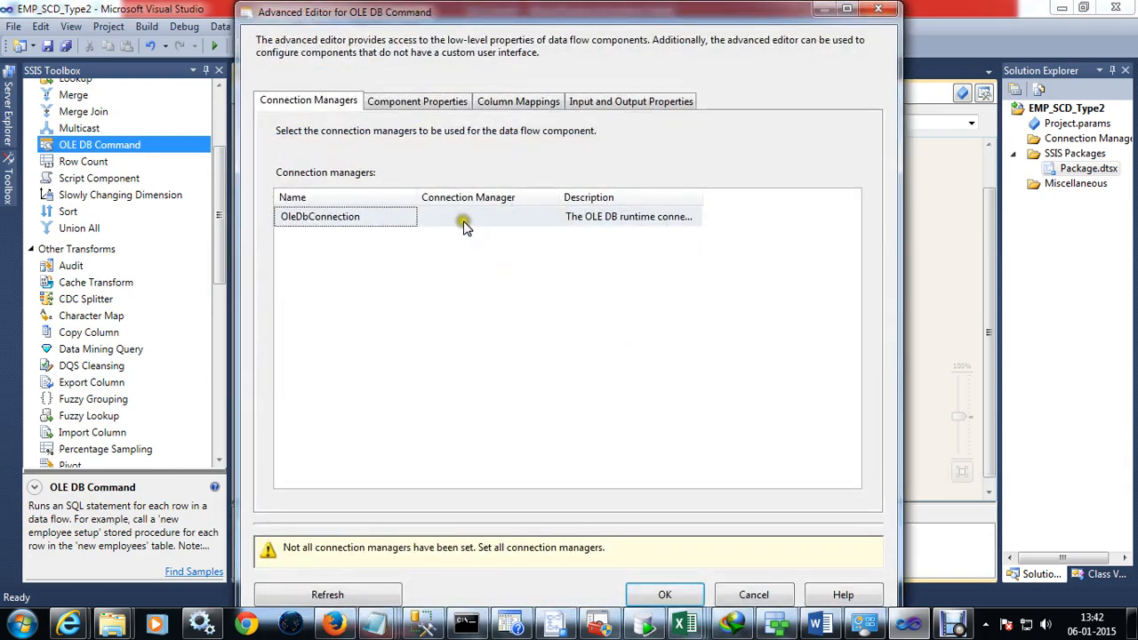
click(463, 225)
click(758, 594)
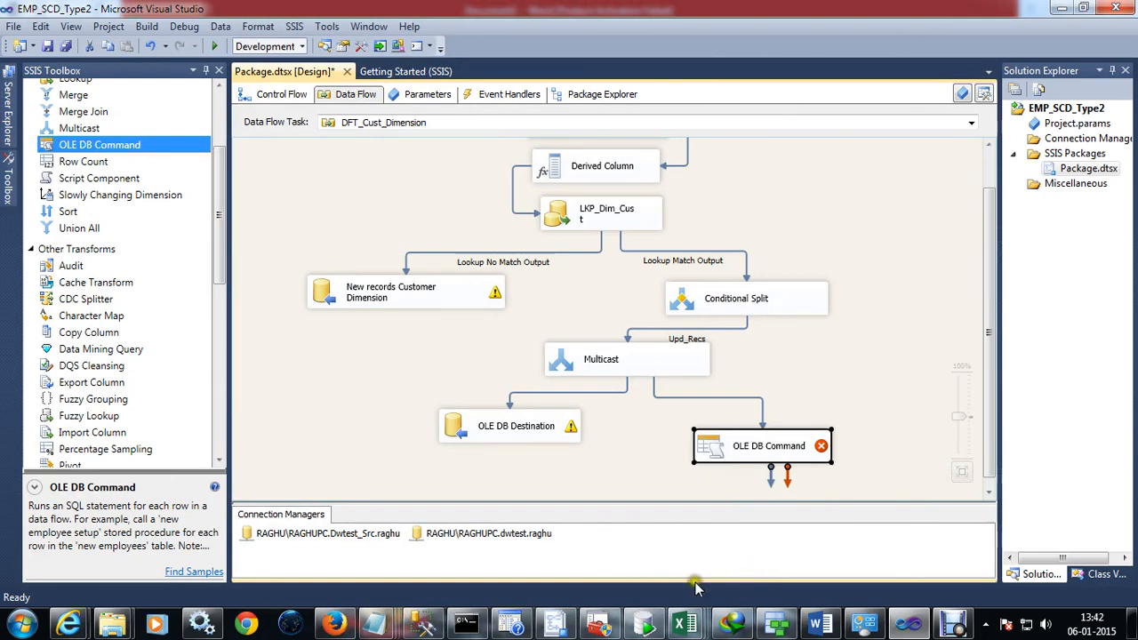
Switch to the Word document and paste the screenshot of the data flow below the previous image.
key(alt+Tab)
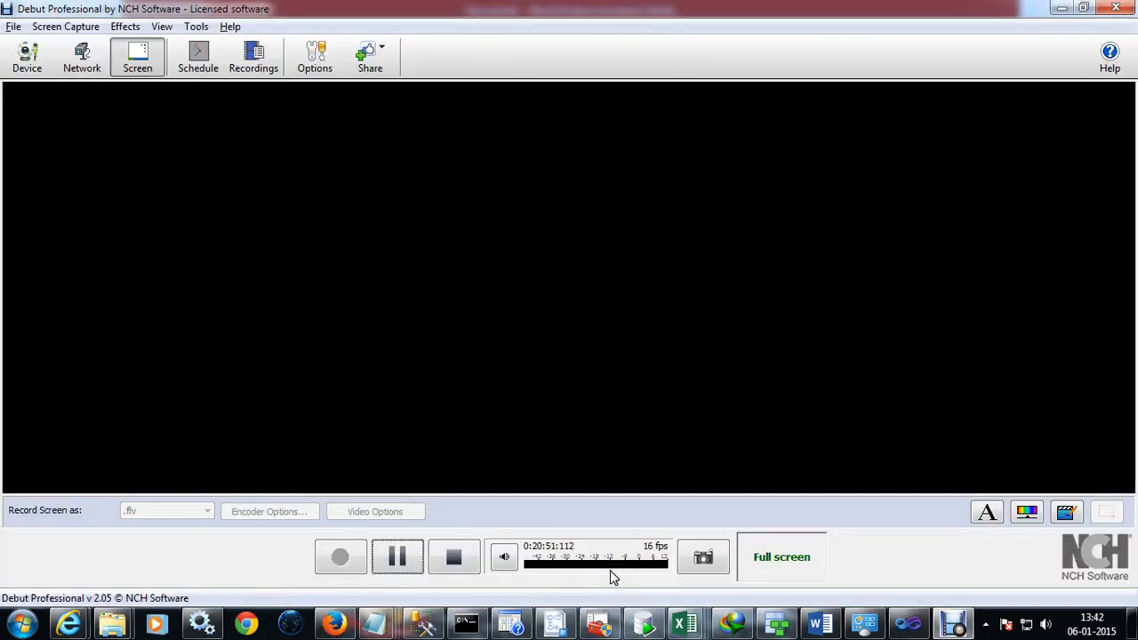
key(alt+Tab)
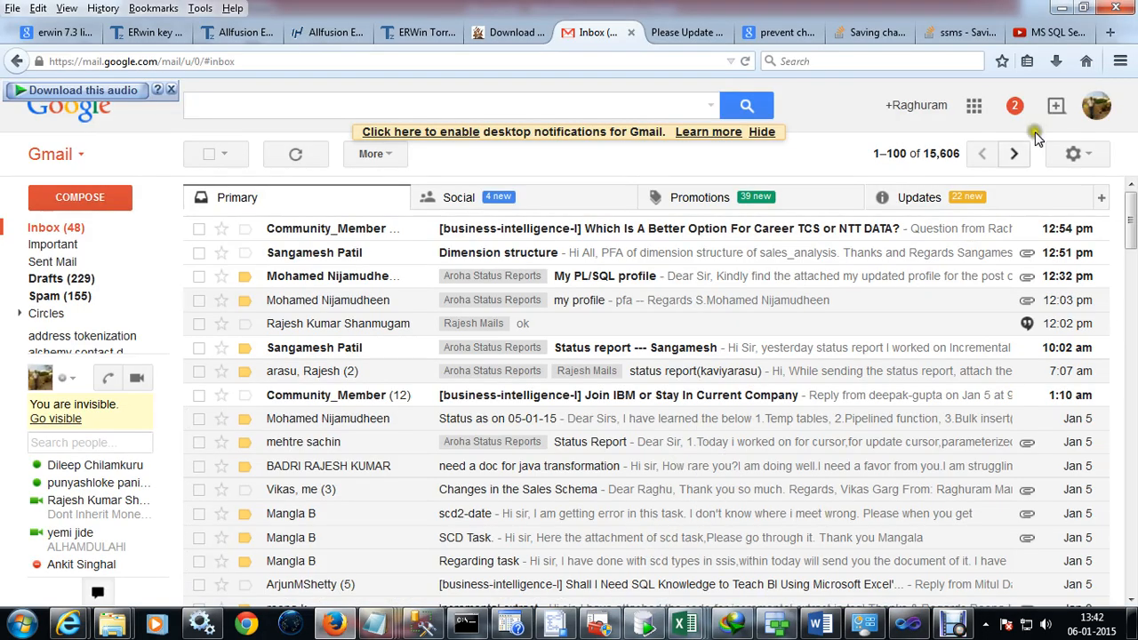
click(1062, 7)
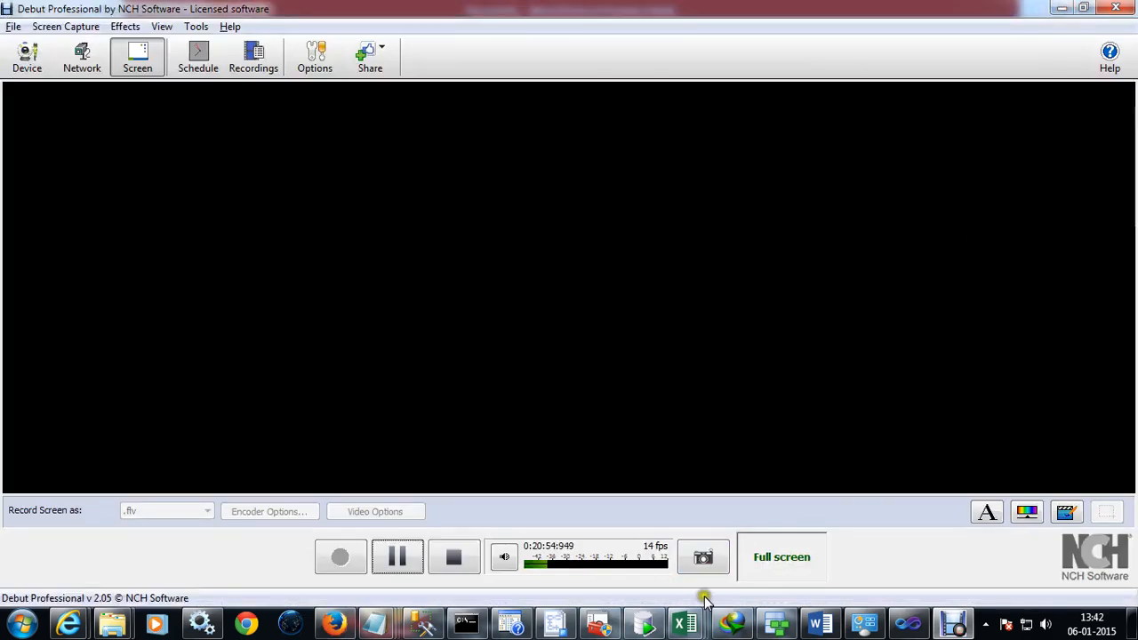
click(820, 625)
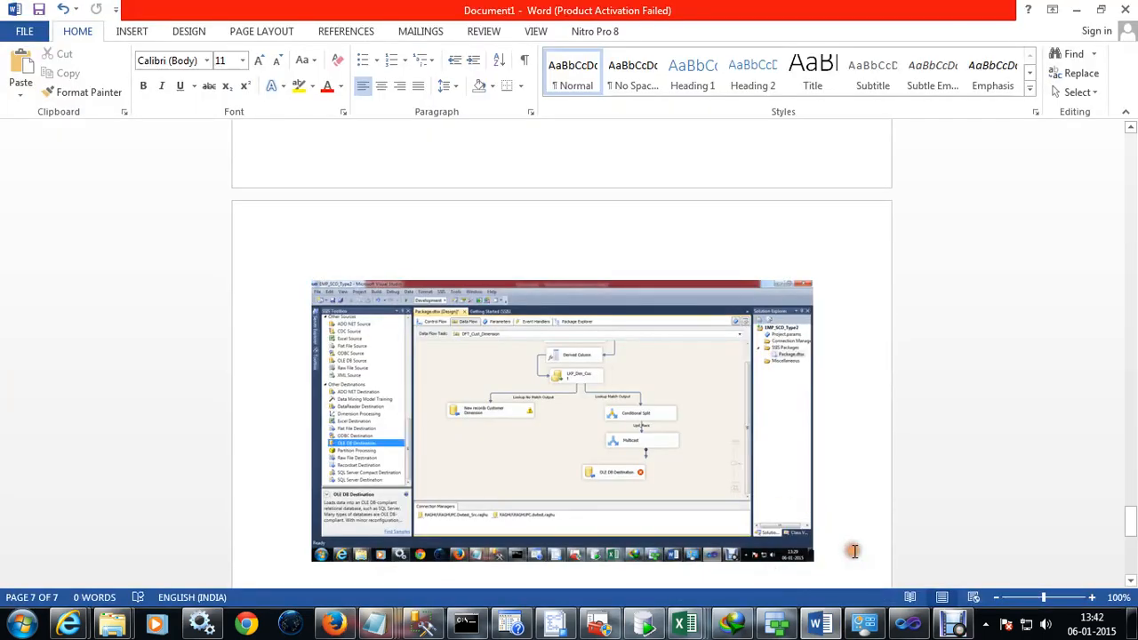
key(ctrl+v)
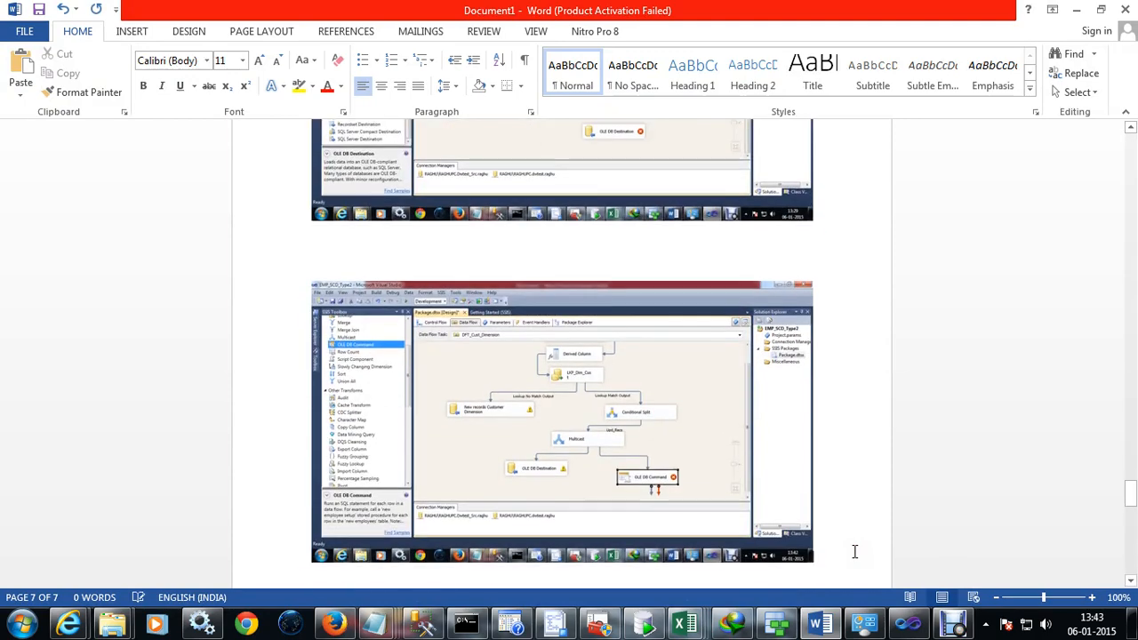
Switch back to Visual Studio and set the OLE DB Command's OleDbConnection to the dwtest connection manager.
key(alt+Tab)
key(alt+Tab)
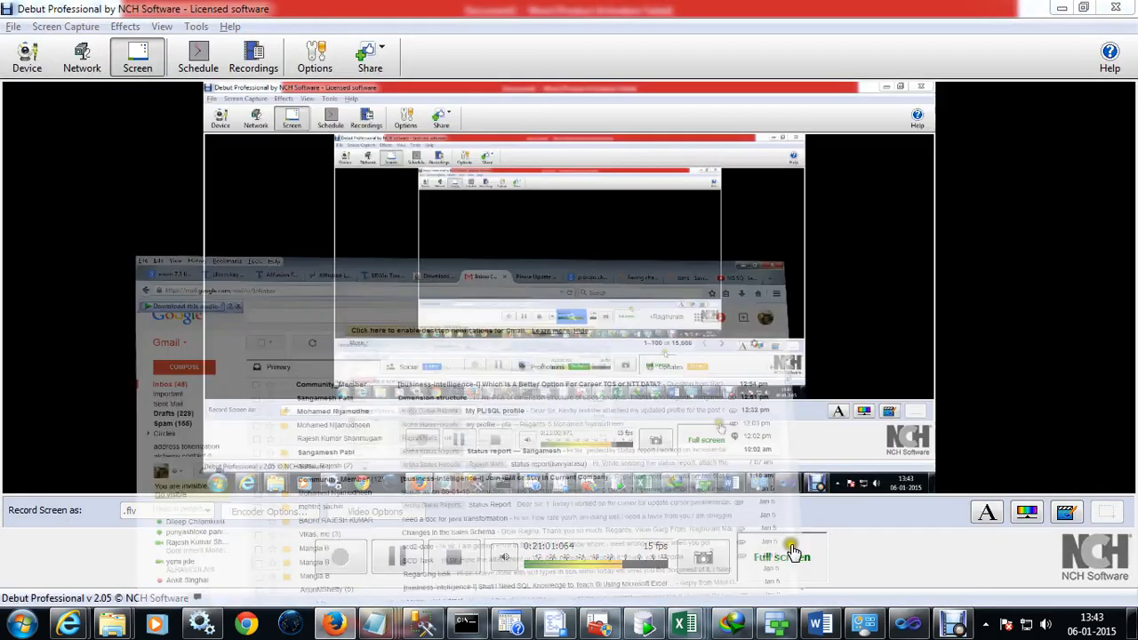
click(1079, 8)
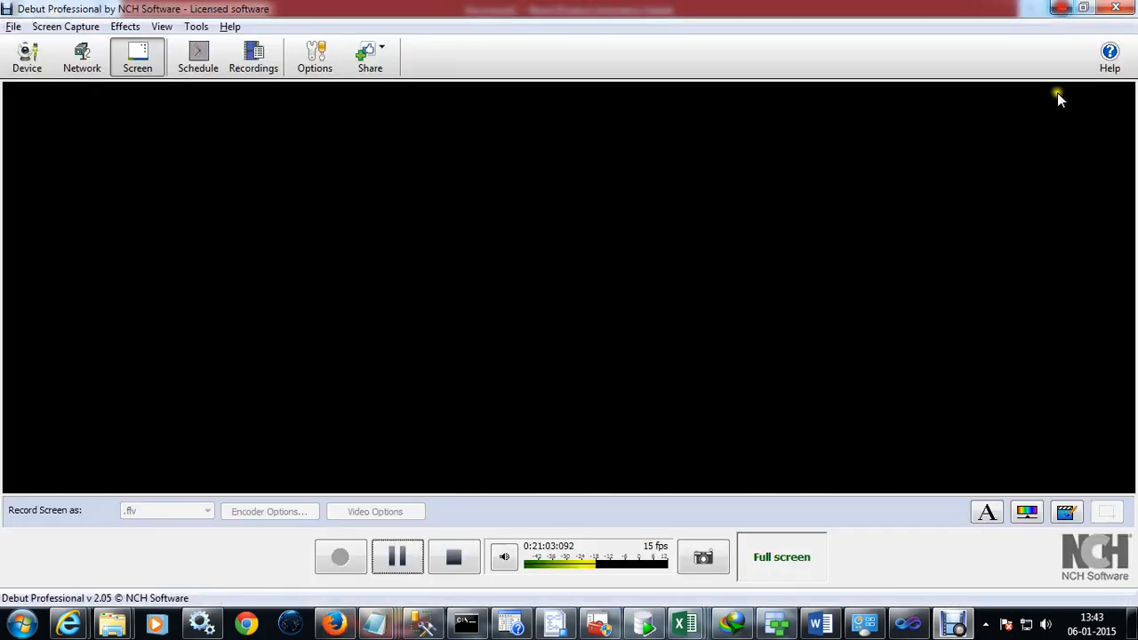
click(908, 625)
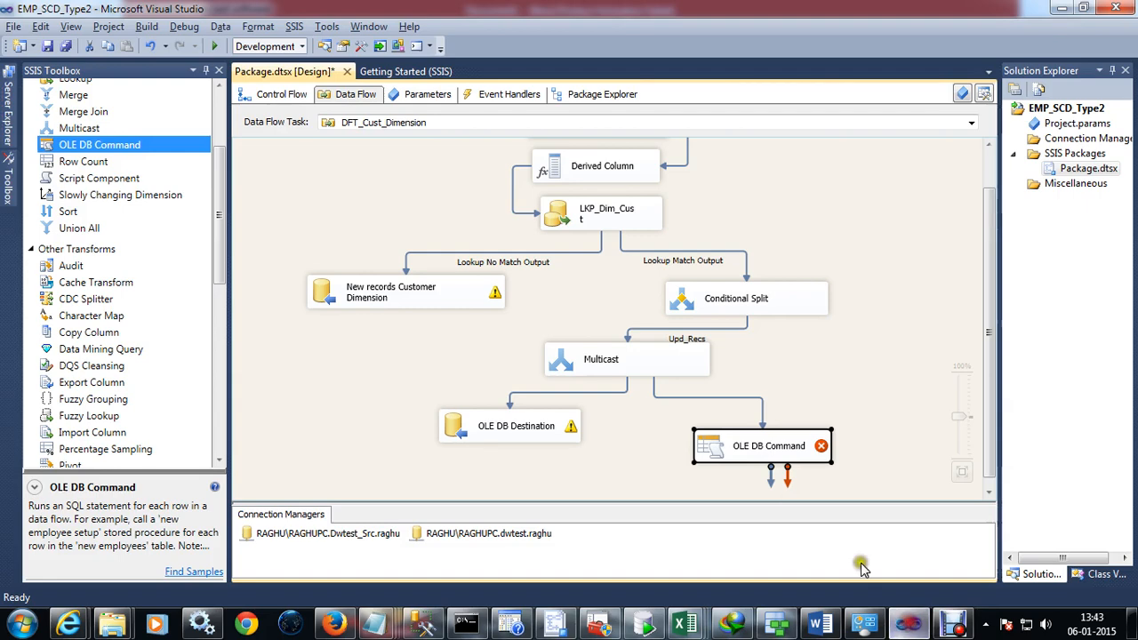
double_click(770, 450)
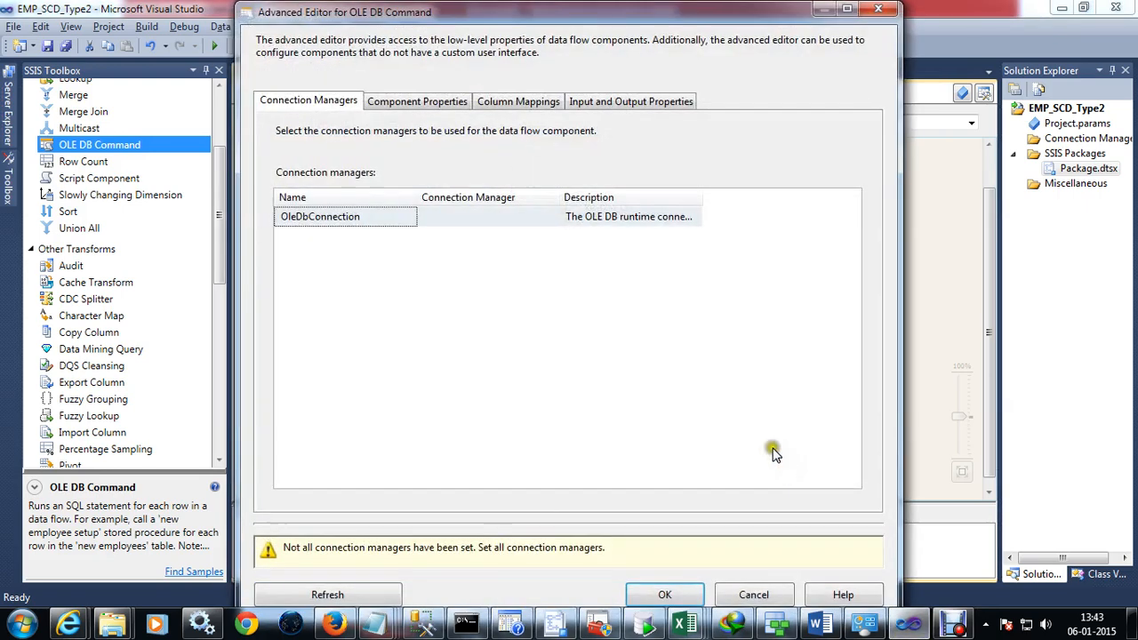
click(459, 216)
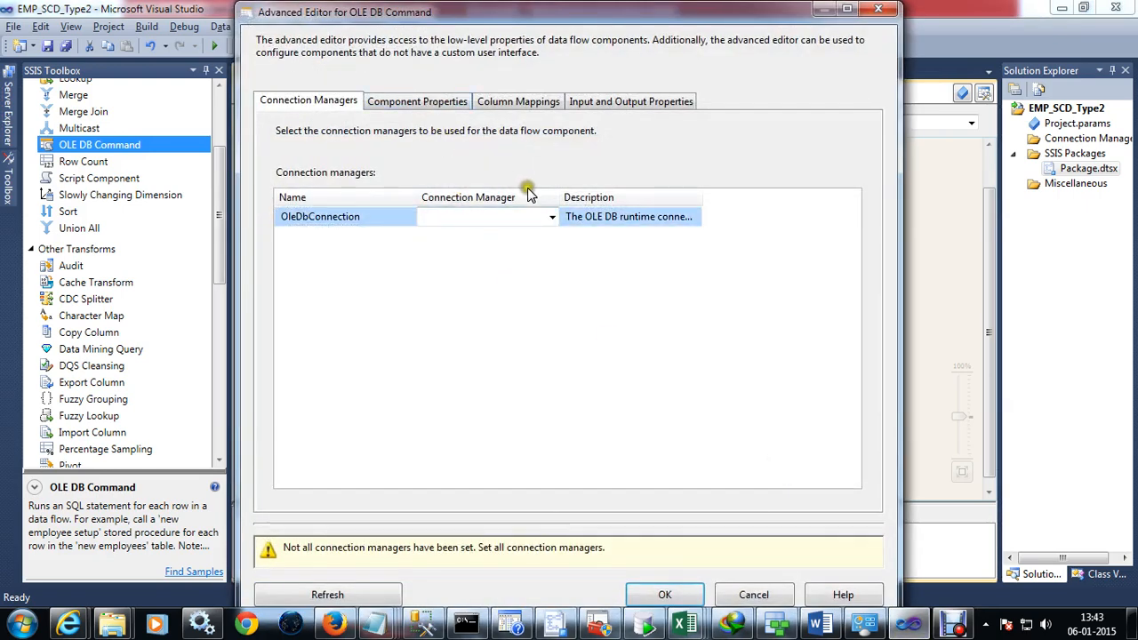
click(551, 218)
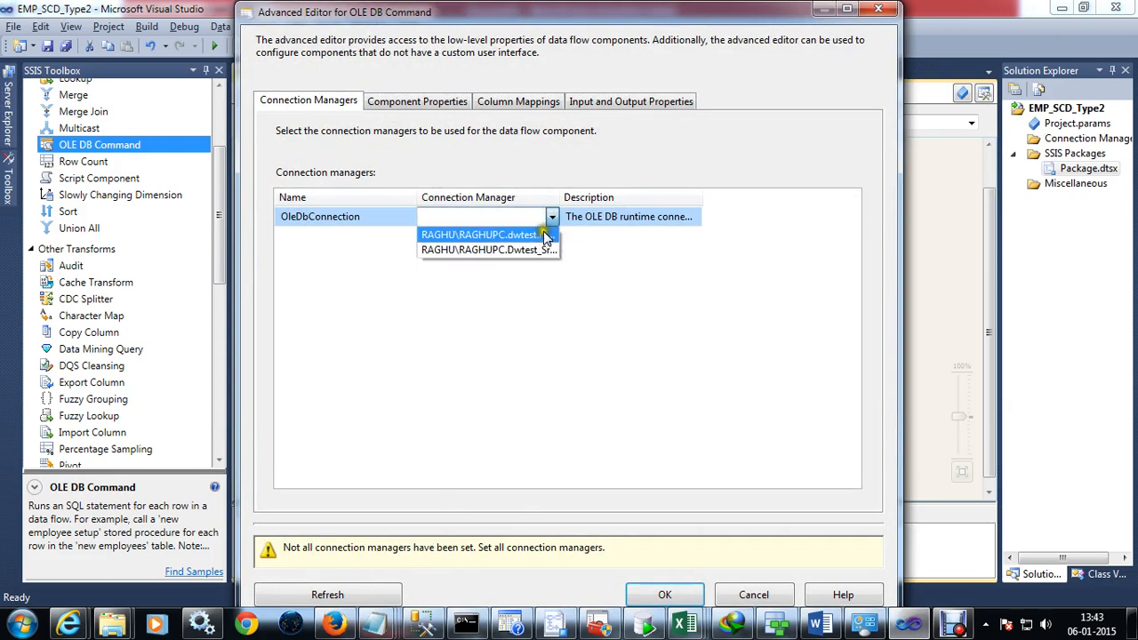
click(543, 237)
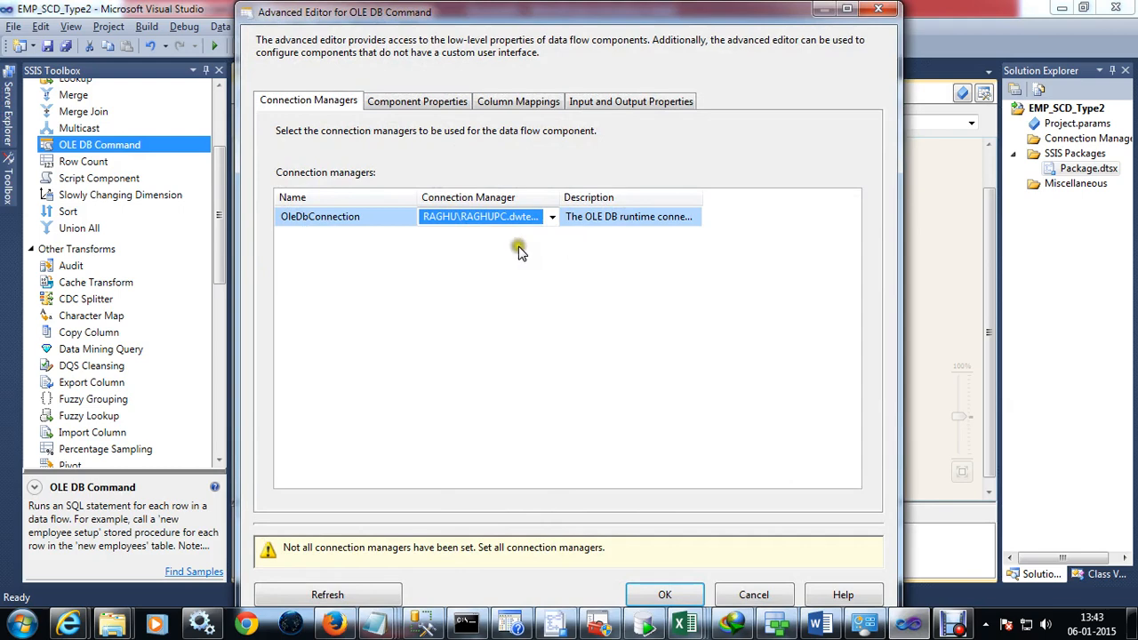
Show the OLE DB Command's component properties and paste a screenshot of them on a new line in the Word document.
click(418, 100)
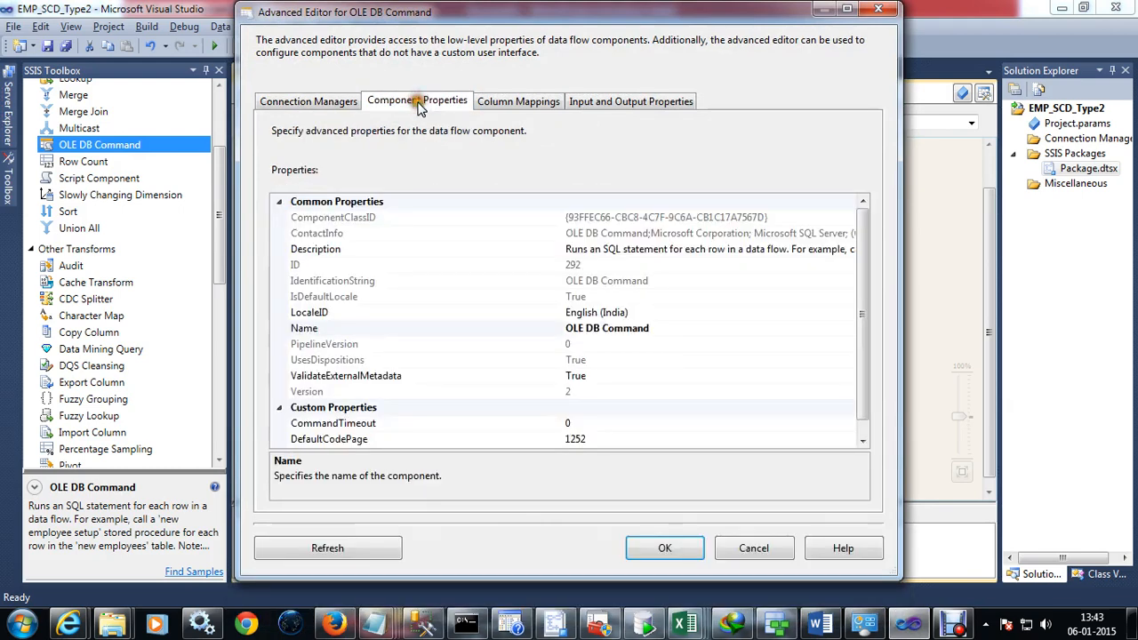
click(834, 627)
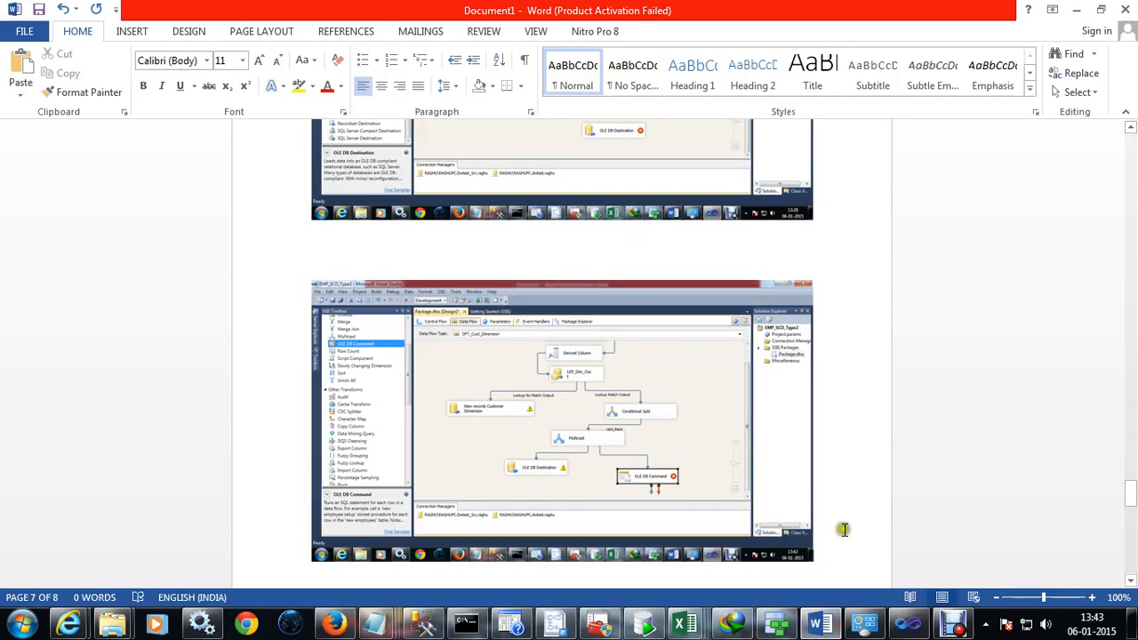
key(Return)
key(Return)
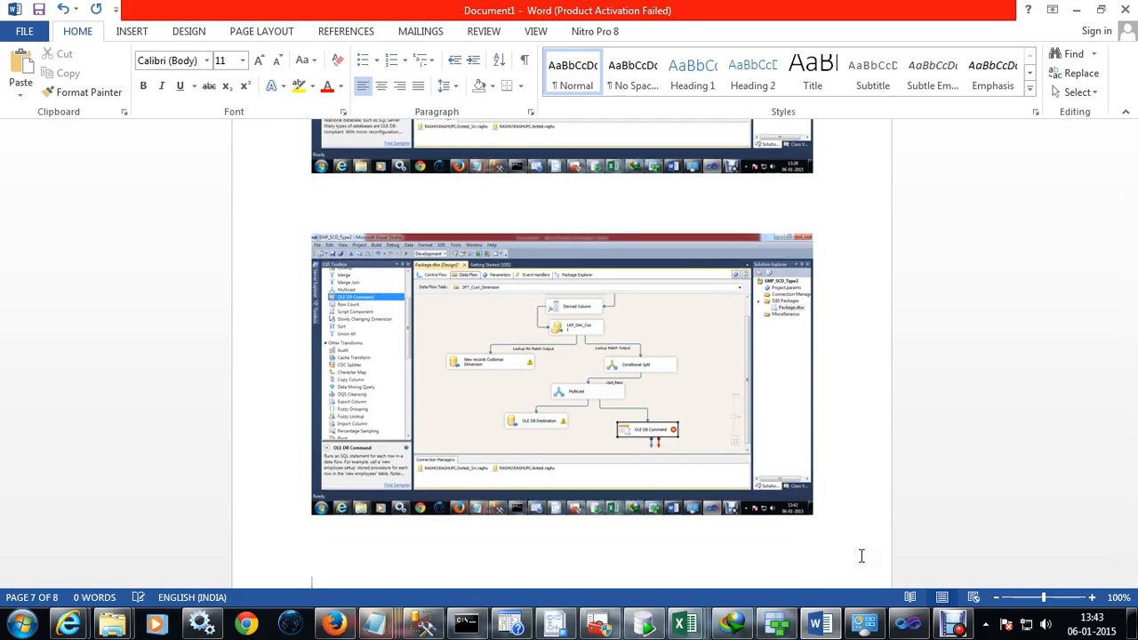
key(ctrl+v)
key(alt+Tab)
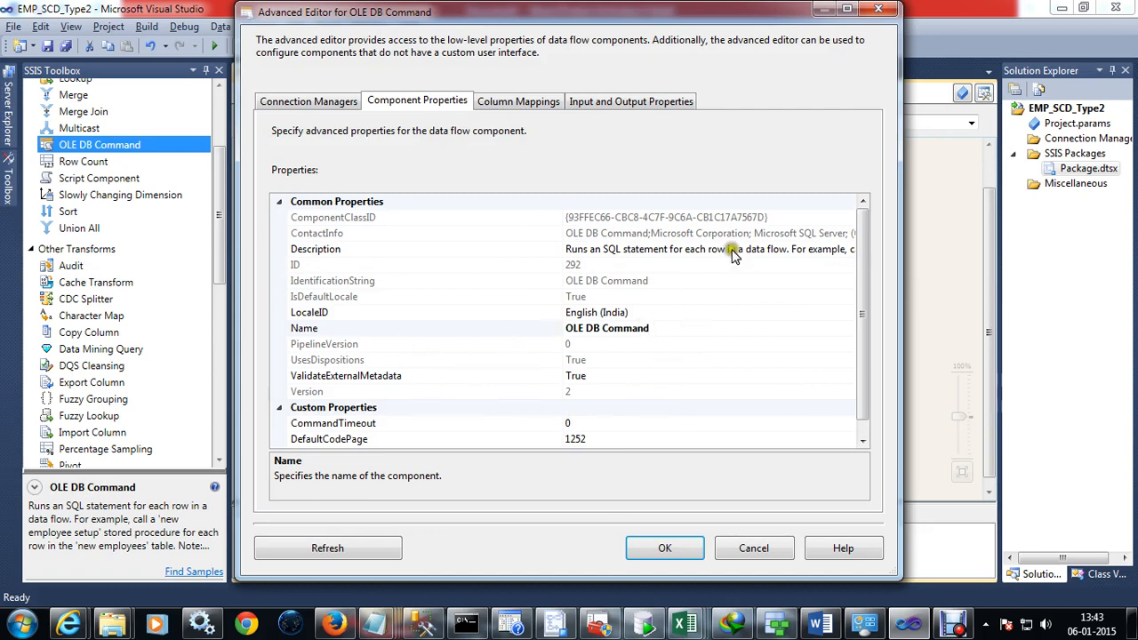
Examine the OLE DB Command's SqlCommand property and the available columns in its column mappings.
drag(865, 302, 863, 329)
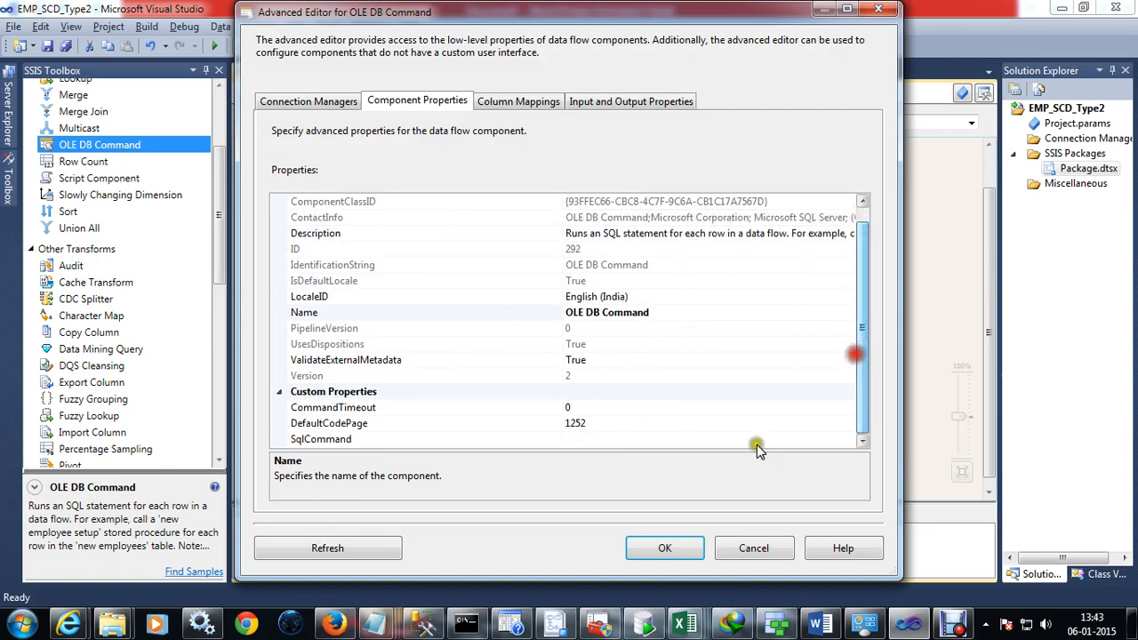
click(596, 440)
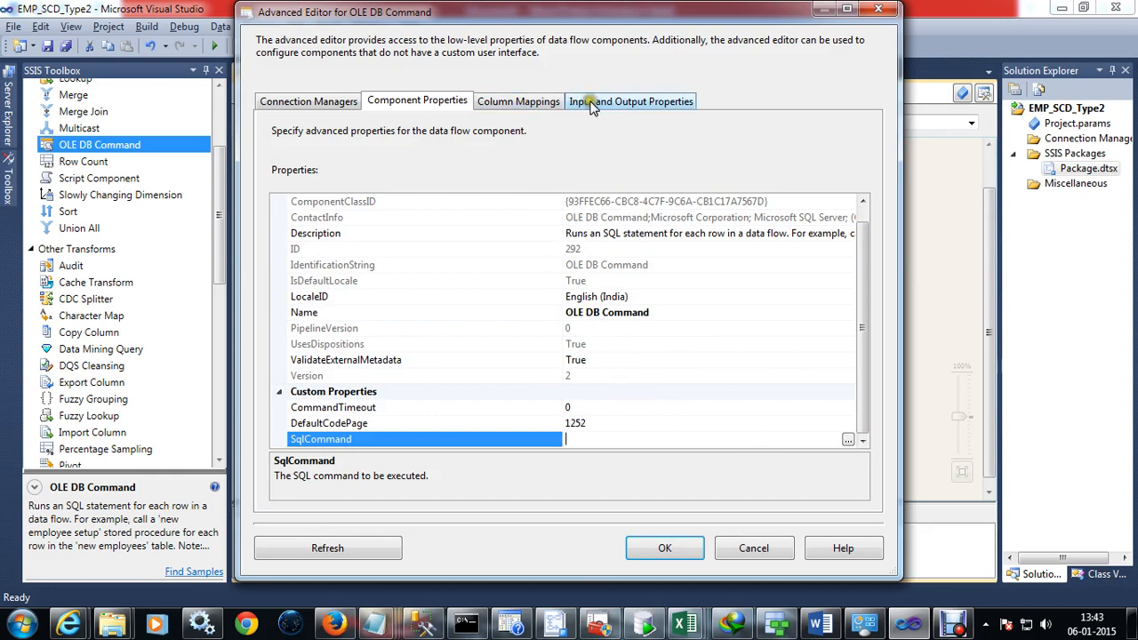
click(540, 106)
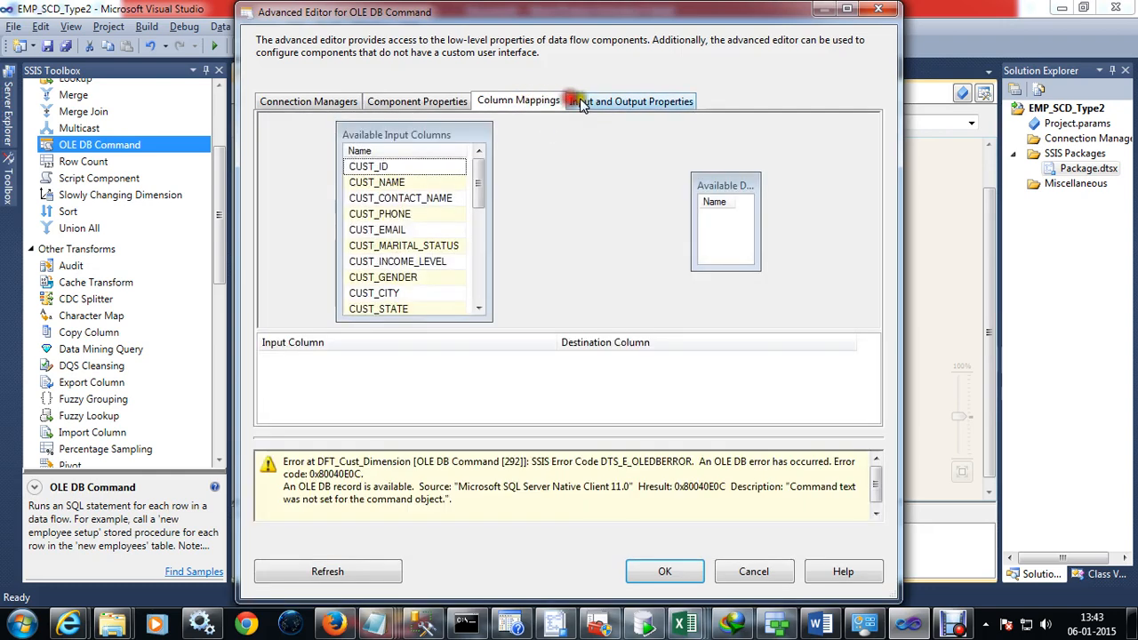
click(600, 103)
click(534, 102)
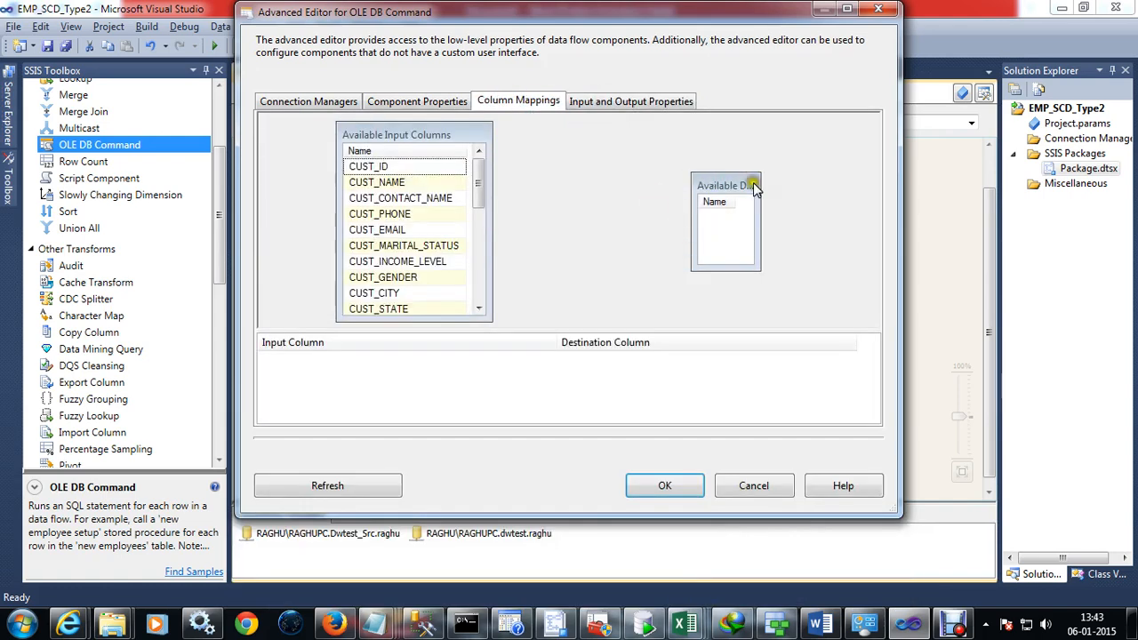
Add a column to the External Columns of the OLE DB Command Input.
click(658, 102)
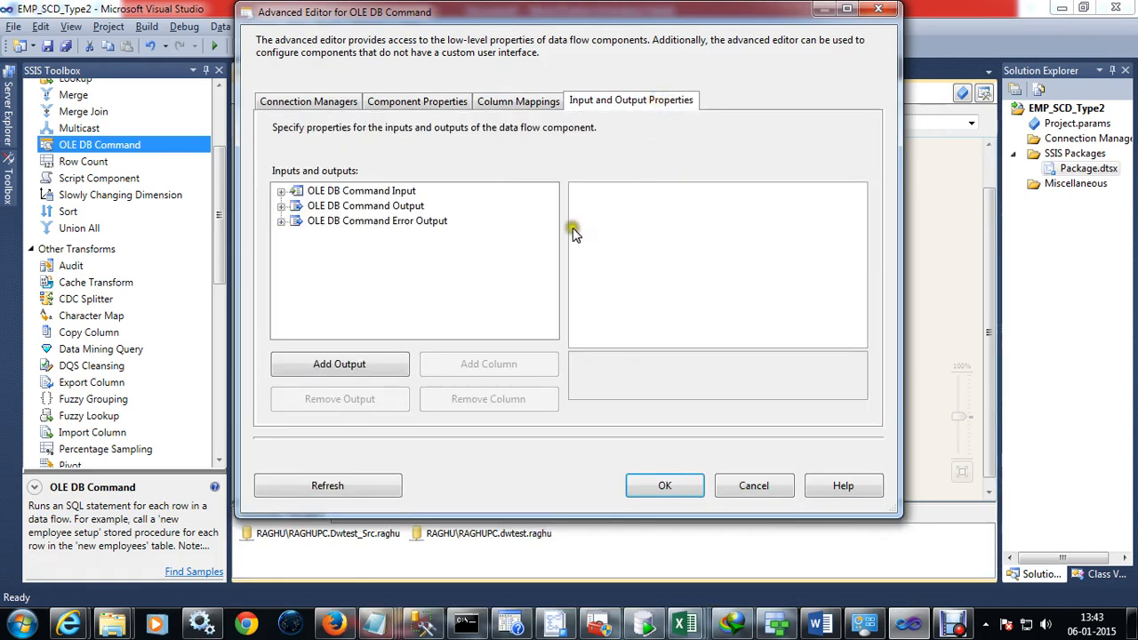
click(281, 192)
click(349, 210)
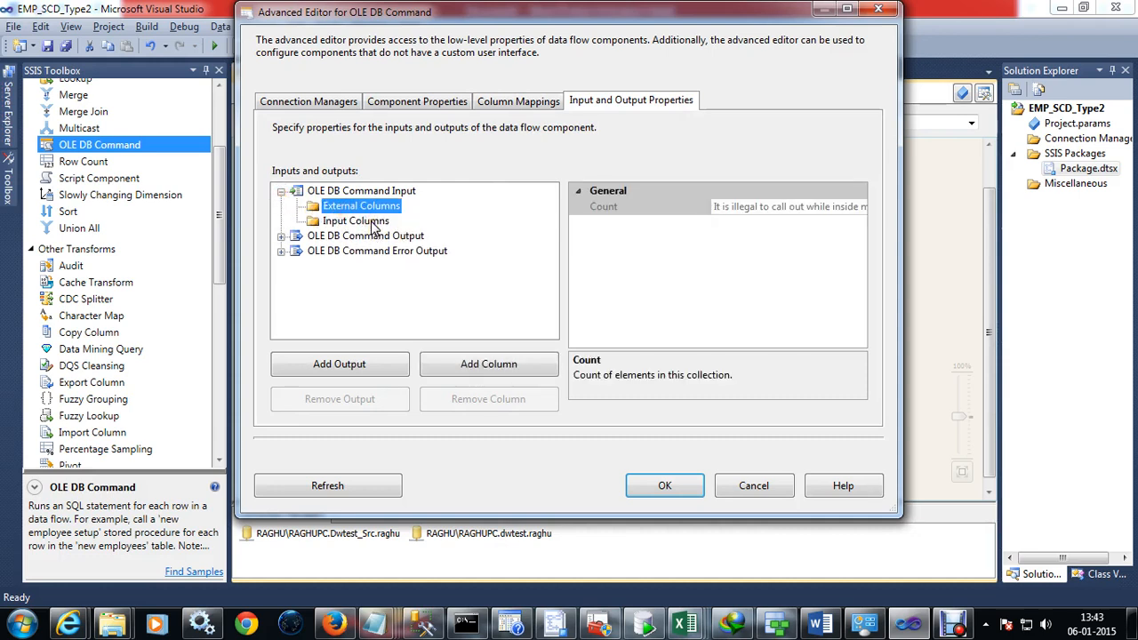
click(370, 222)
click(374, 209)
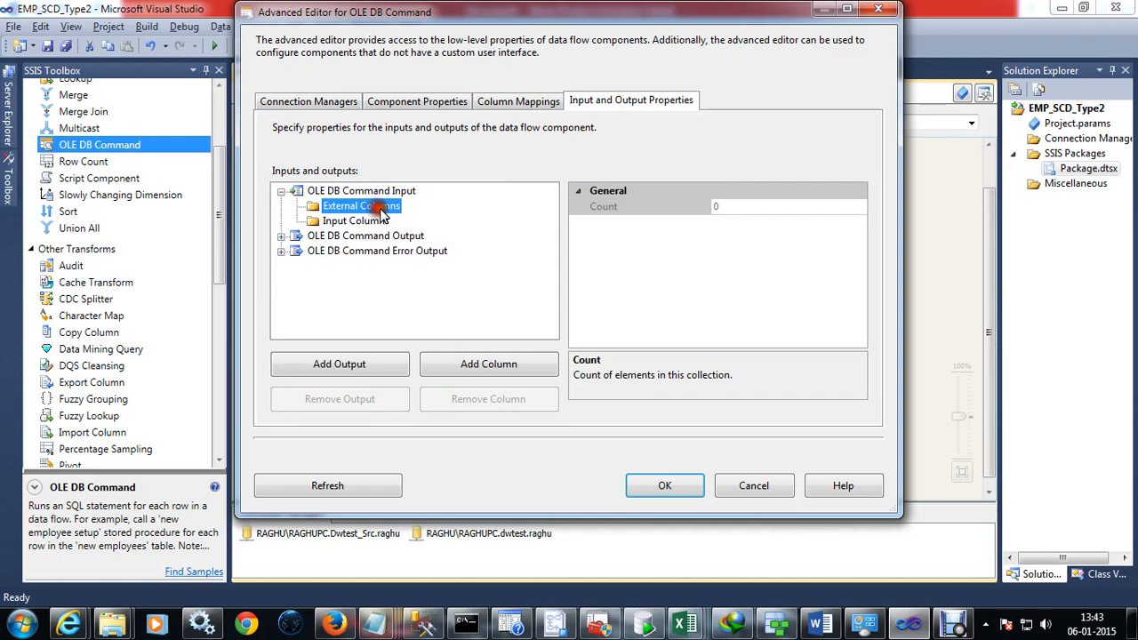
click(514, 366)
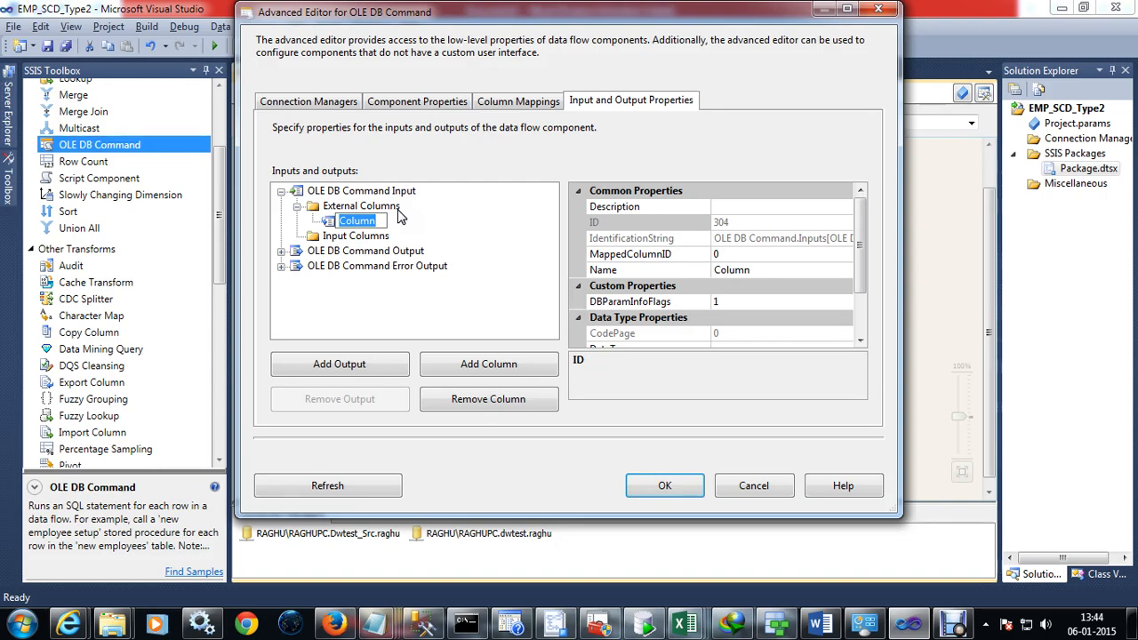
Review the dim_cust table's column names in SQL Server Management Studio, then return to the OLE DB Command editor in Visual Studio.
key(alt+Tab)
key(alt+Tab)
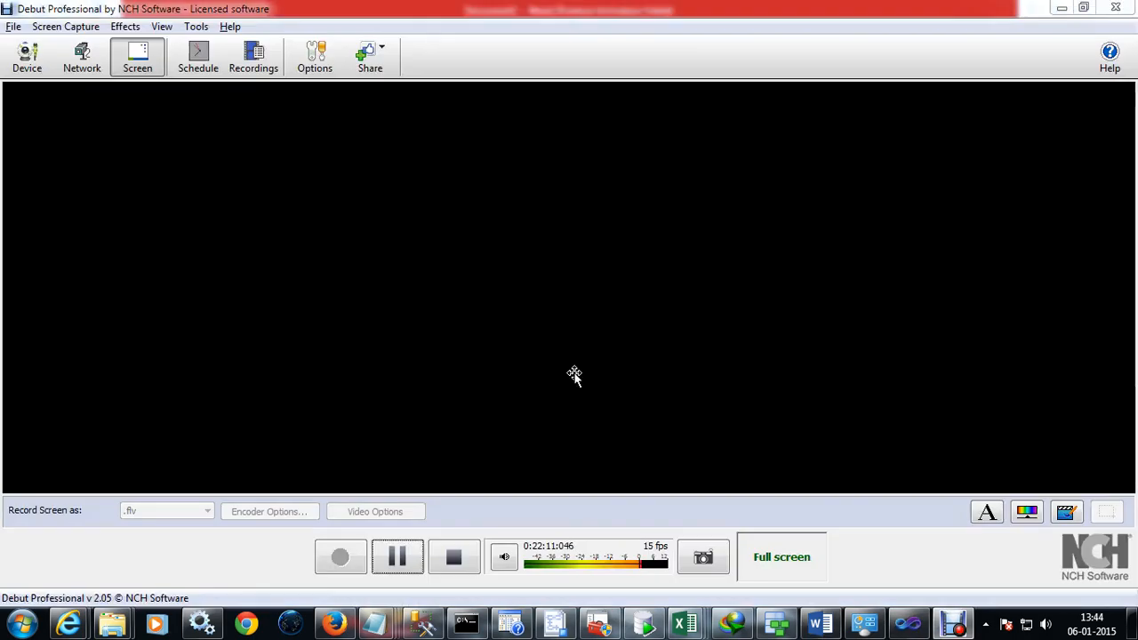
click(423, 625)
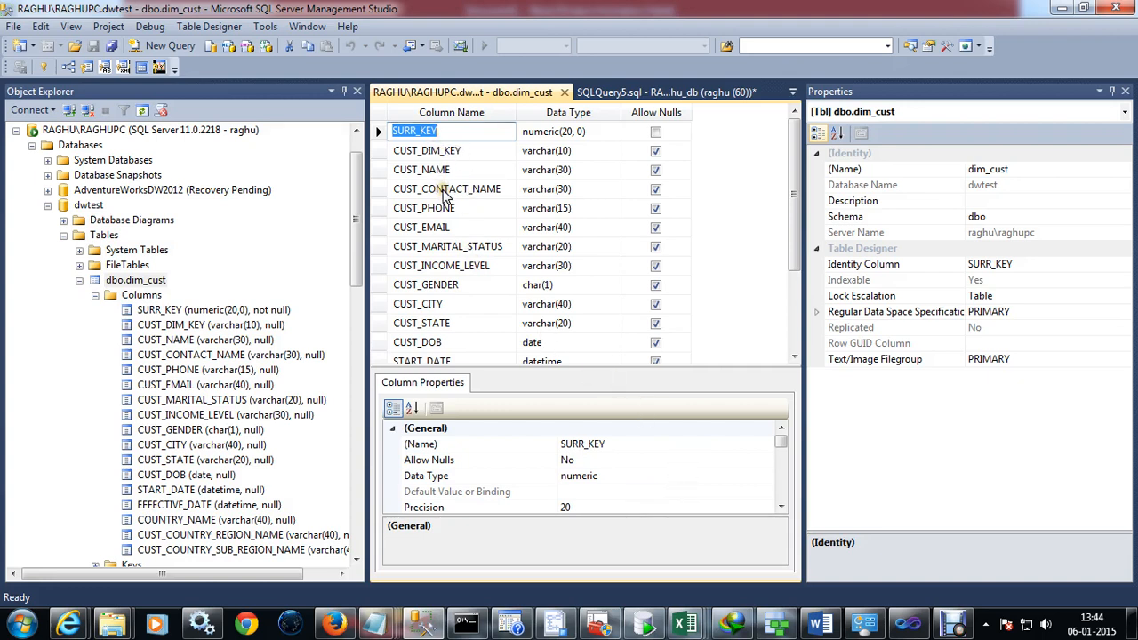
click(445, 192)
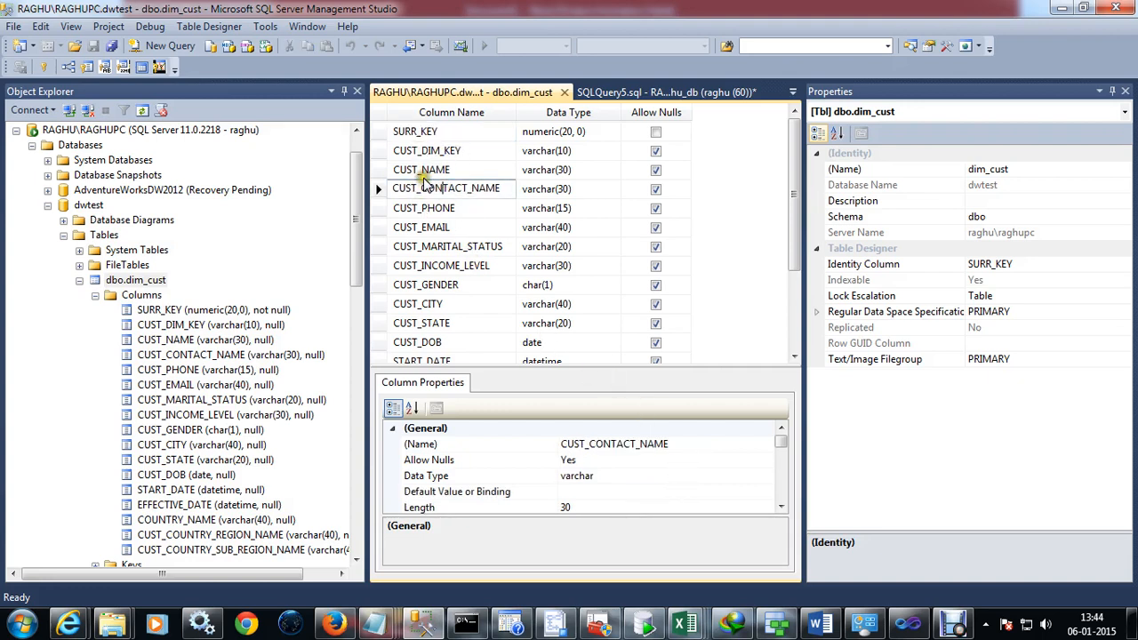
click(427, 210)
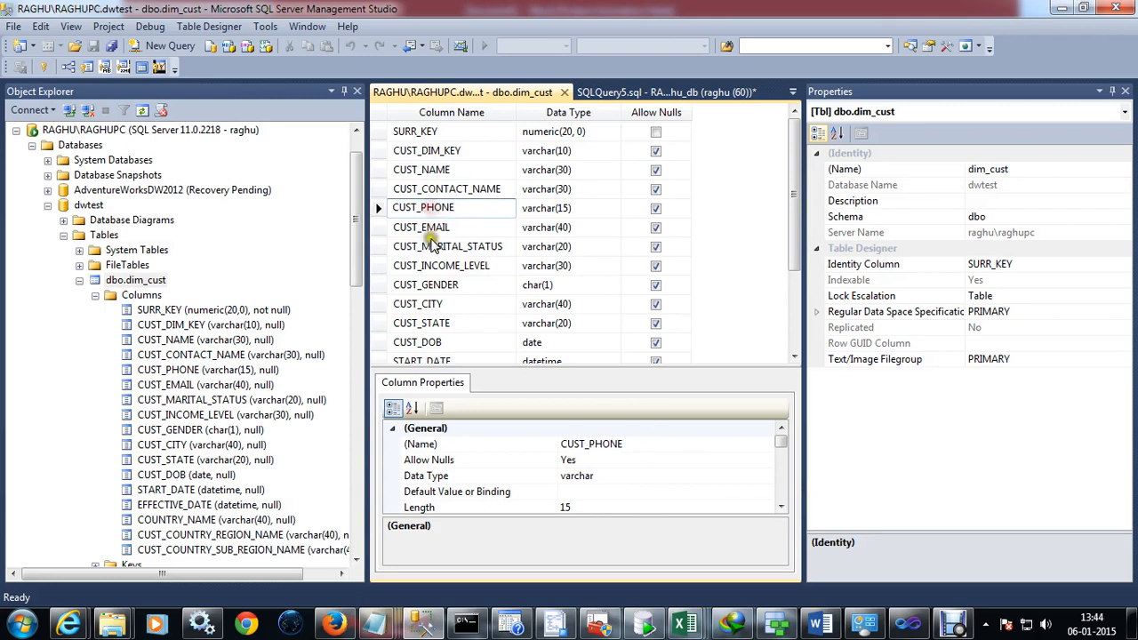
click(436, 249)
click(436, 265)
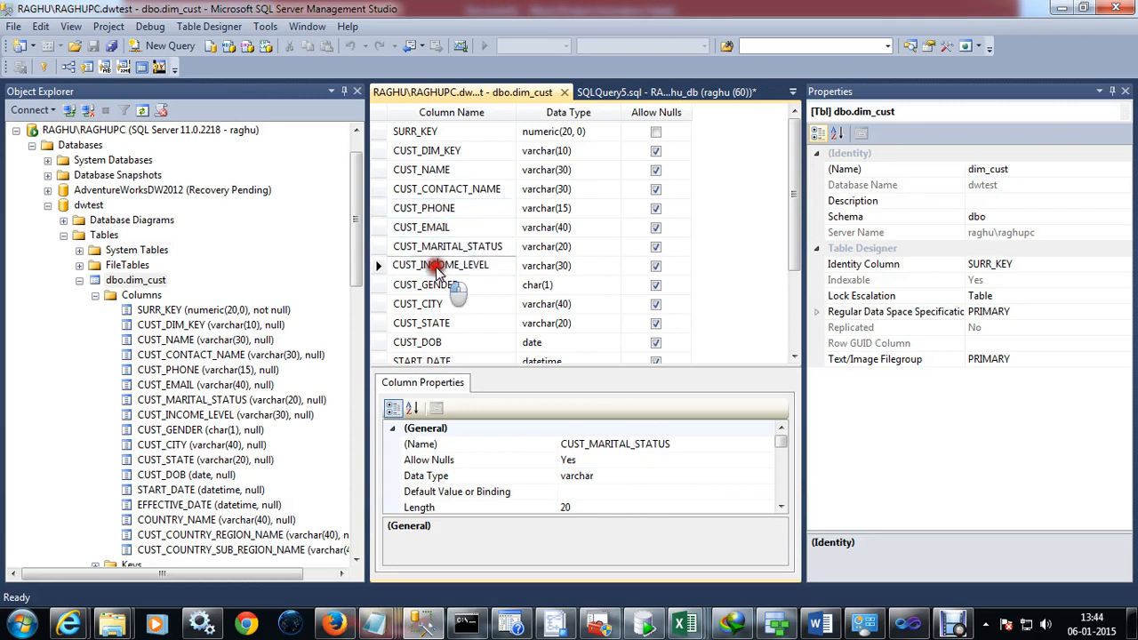
click(436, 304)
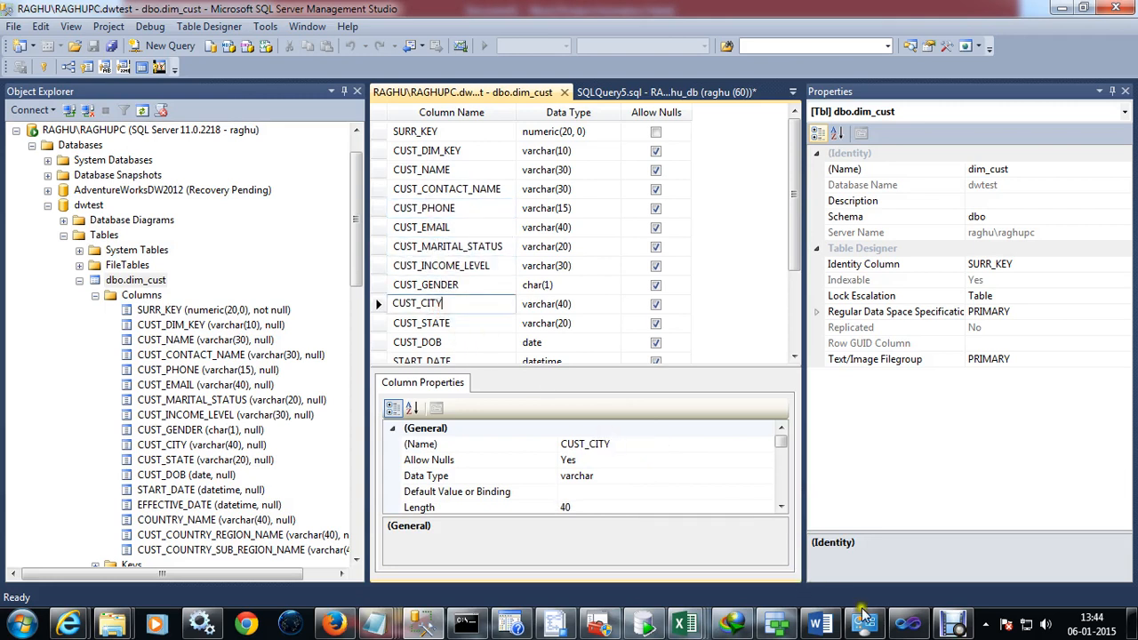
click(909, 625)
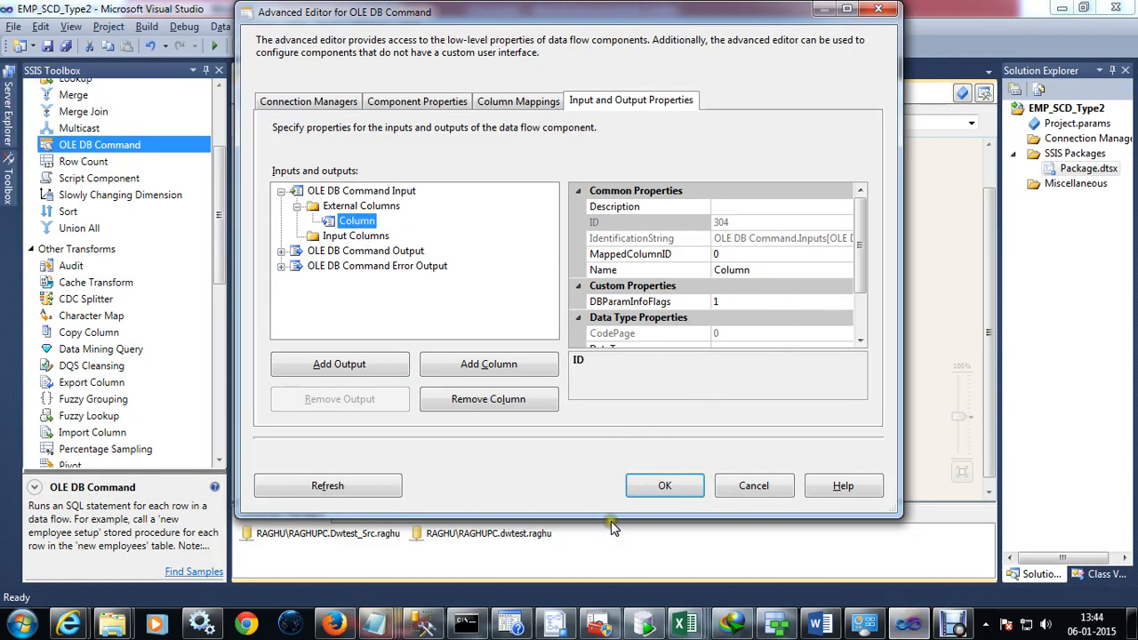
Rename the new external column to Contact_Name and set its data type to string [DT_STR].
drag(611, 521, 611, 605)
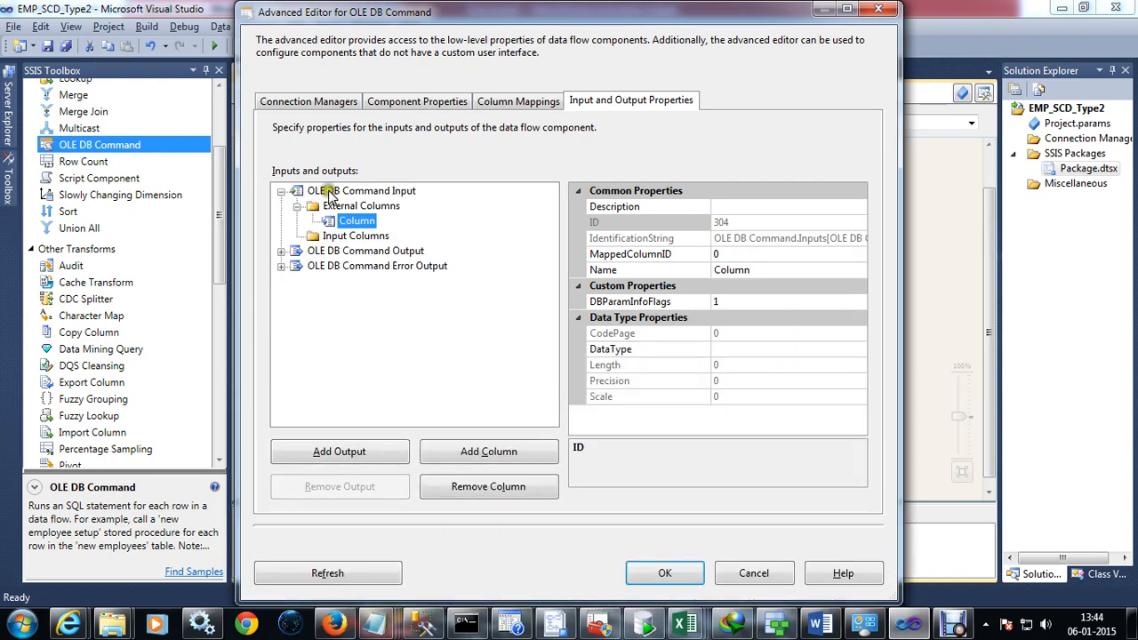
click(731, 270)
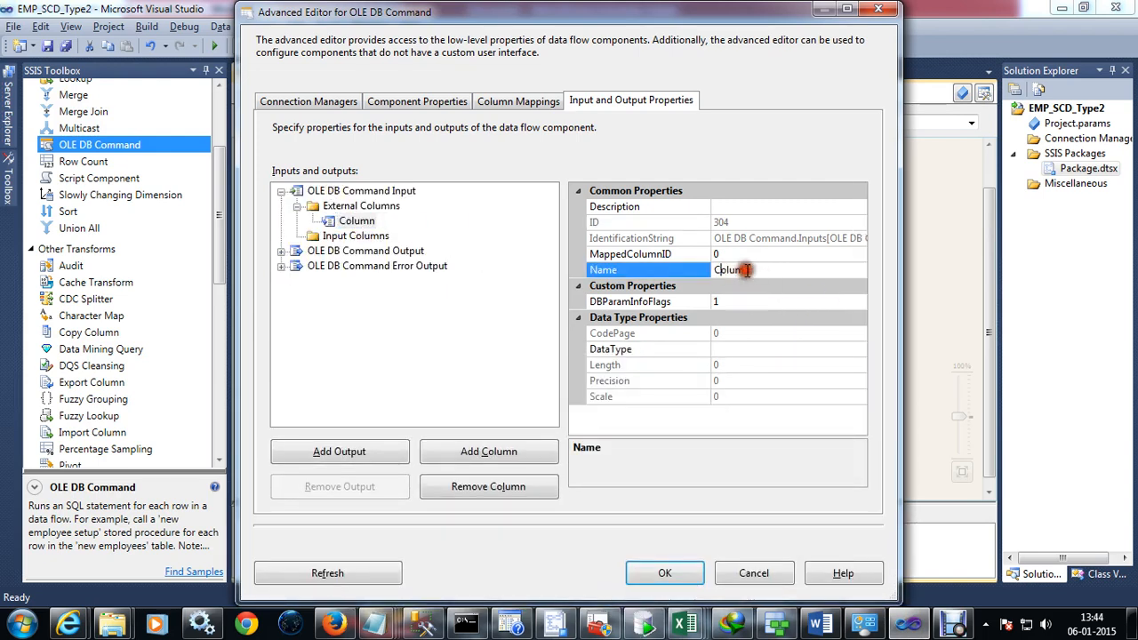
click(693, 270)
text(Contact_Name)
click(735, 349)
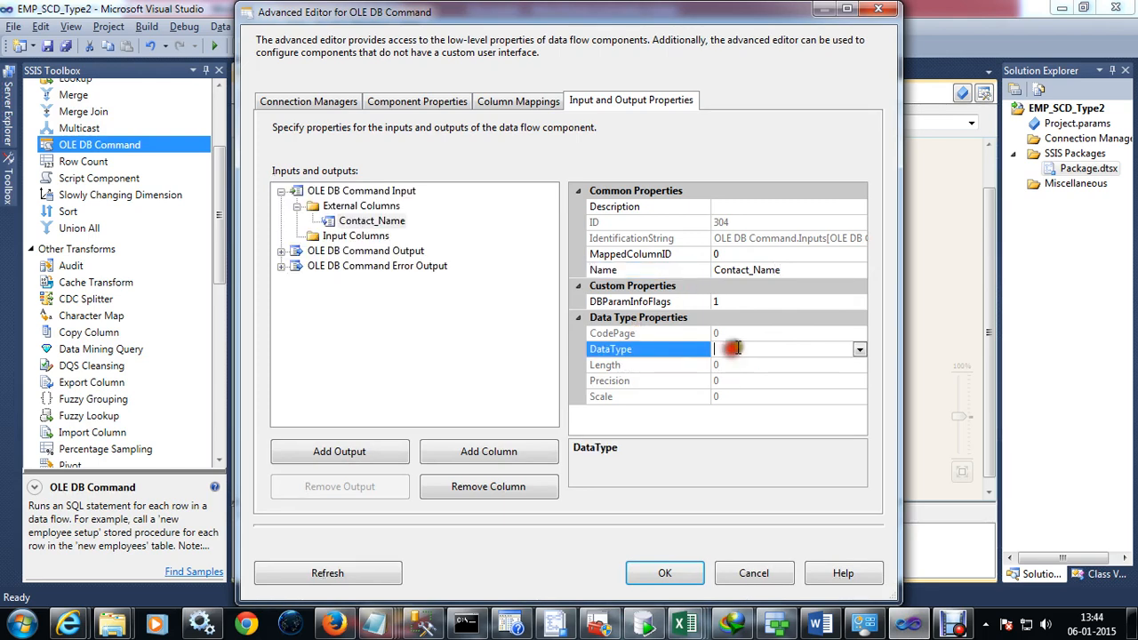
click(859, 350)
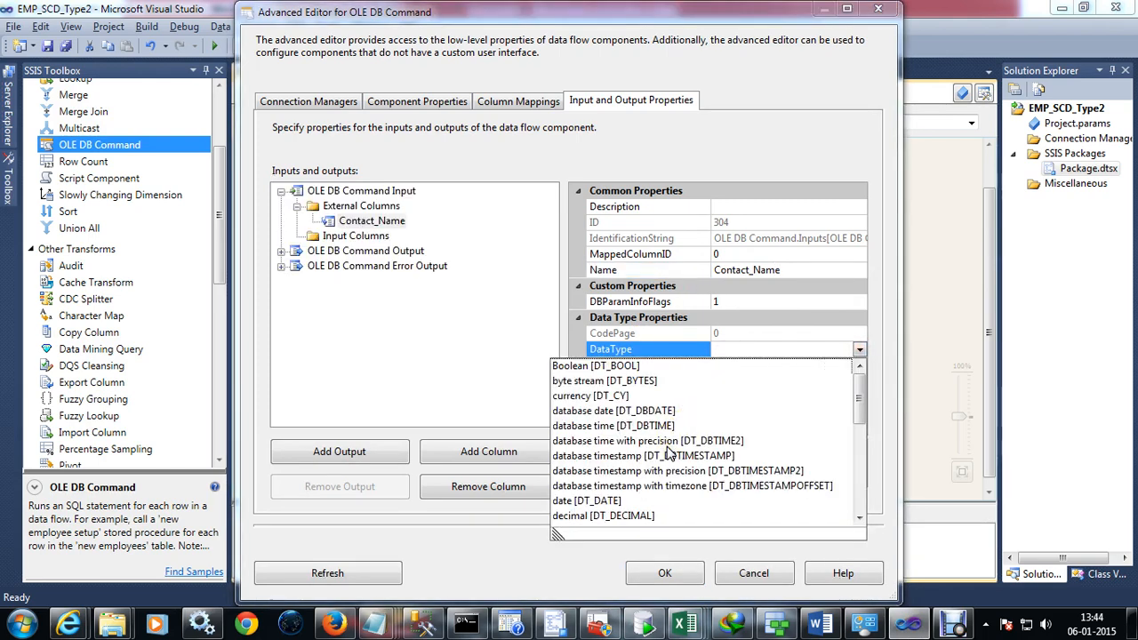
scroll(669, 453, down, 1)
scroll(669, 453, up, 1)
scroll(668, 453, down, 3)
scroll(668, 455, down, 1)
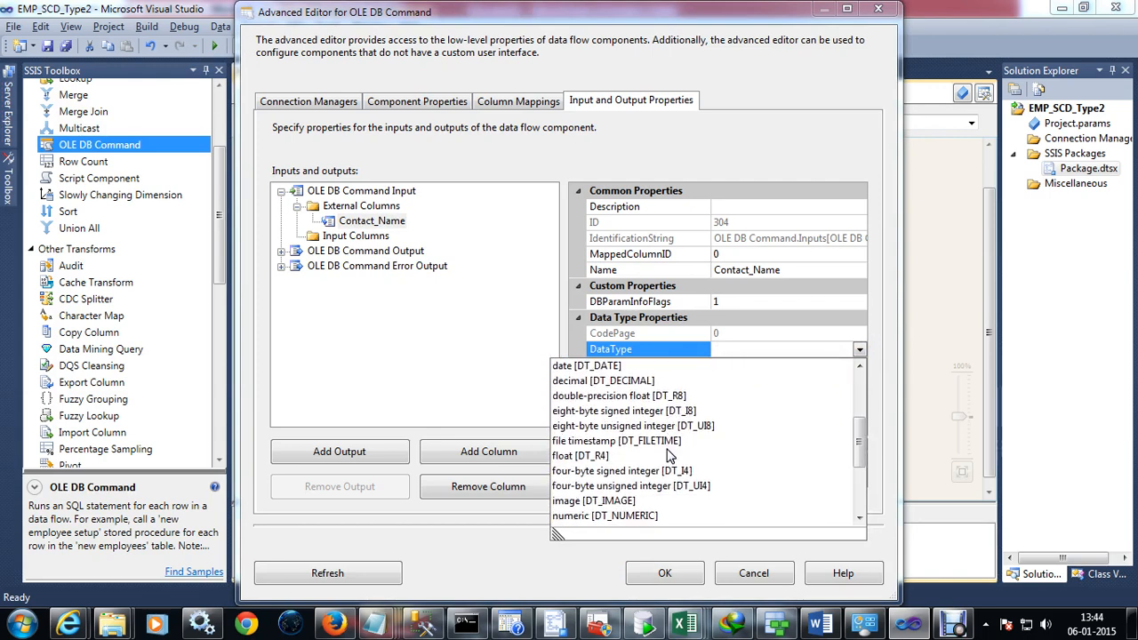
scroll(669, 455, down, 6)
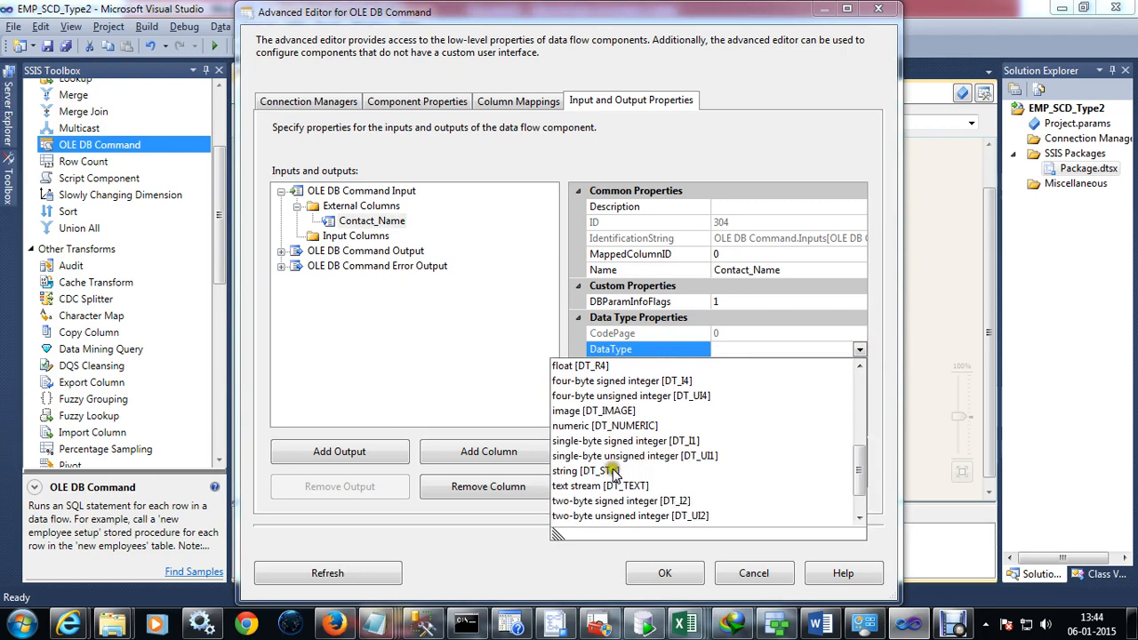
click(579, 471)
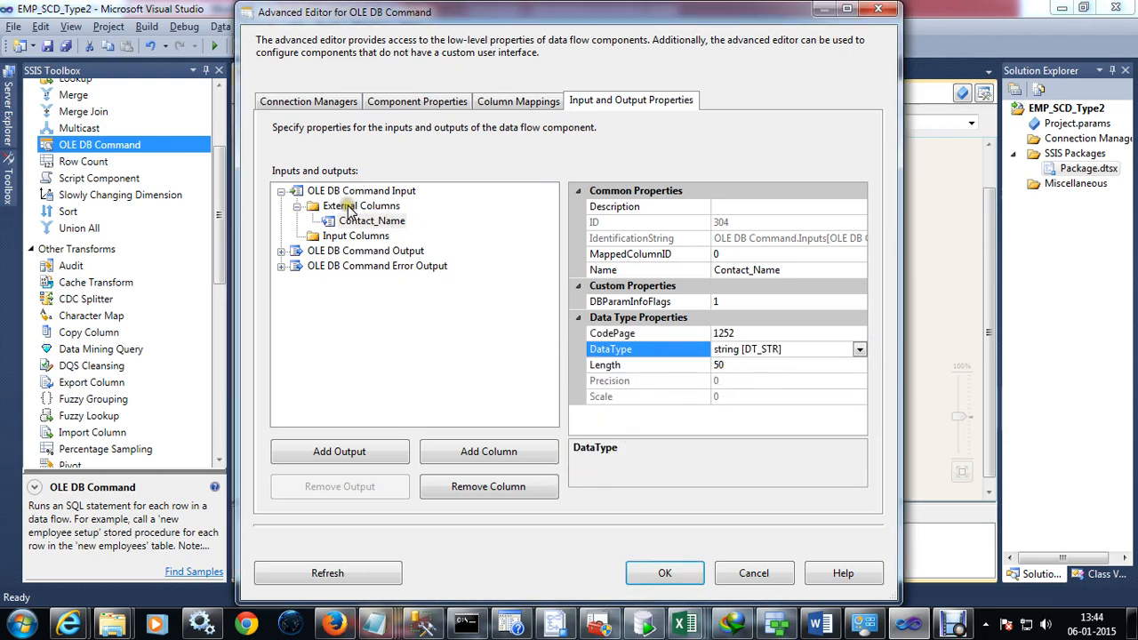
Add another external column to the OLE DB Command Input and name it Phone.
click(471, 450)
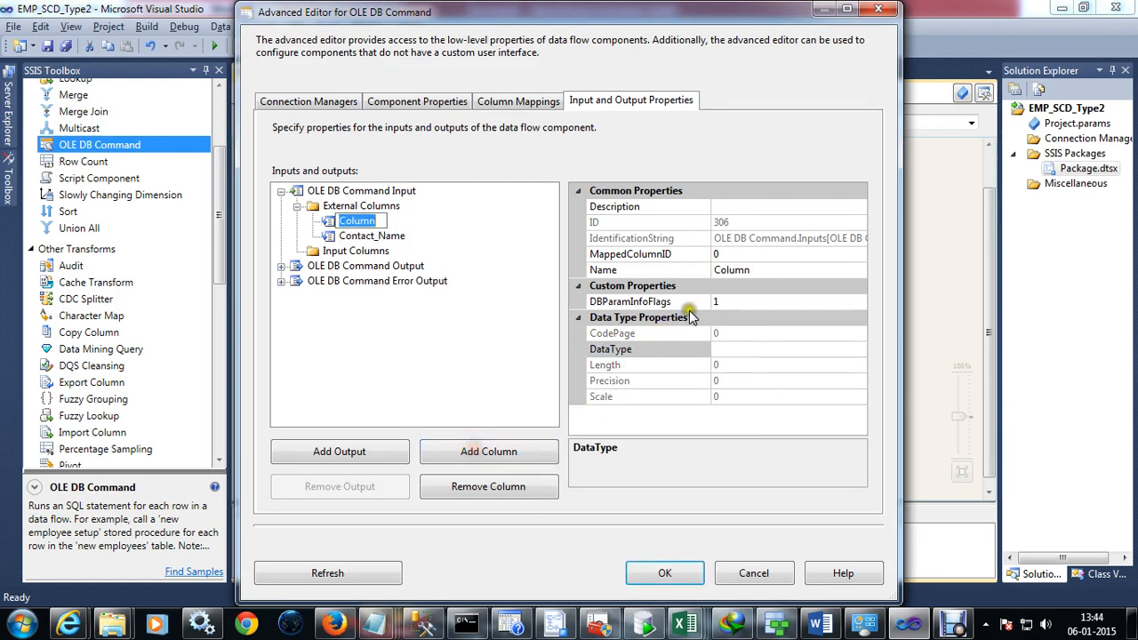
click(731, 274)
click(669, 267)
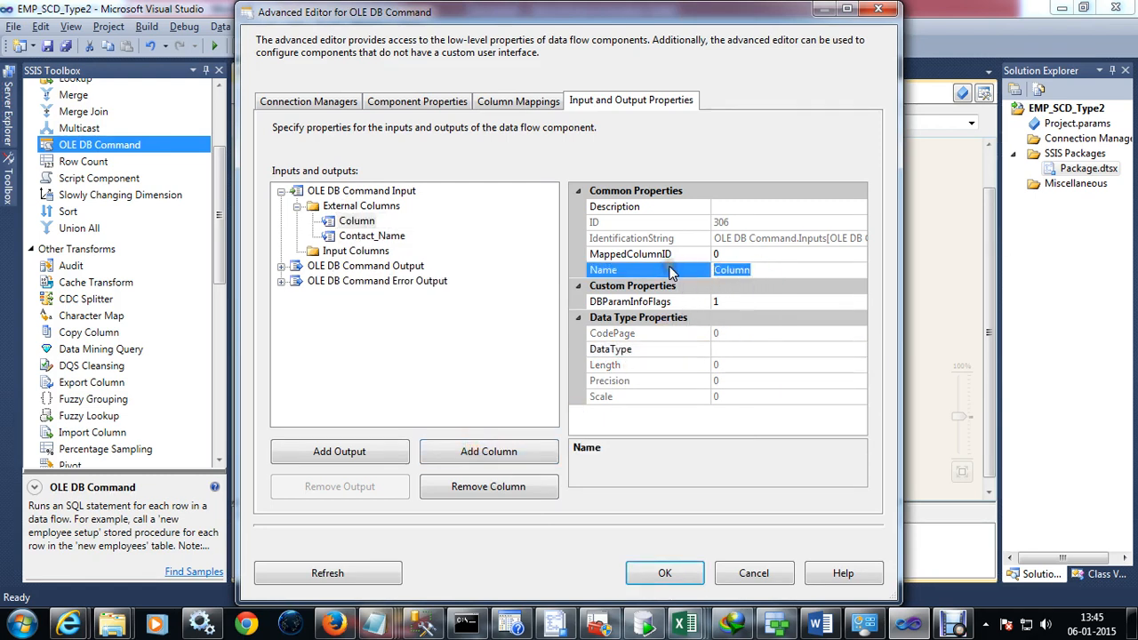
text(Phone)
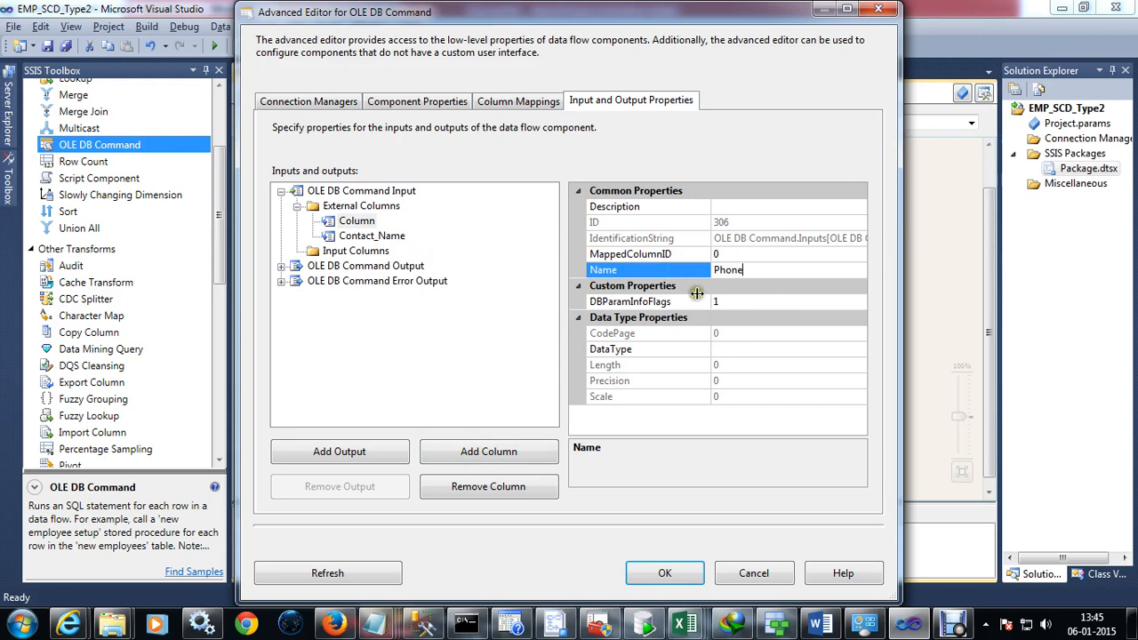
Check dim_cust's column types in SQL Server Management Studio and set the Phone column's data type to string [DT_STR] back in Visual Studio.
click(648, 347)
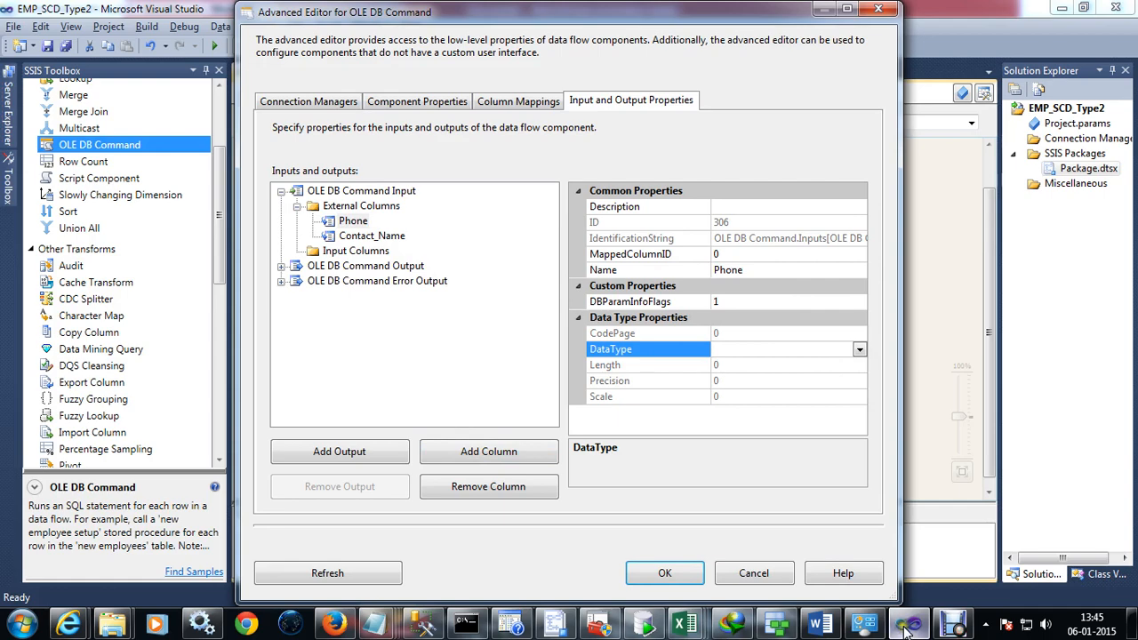
click(427, 623)
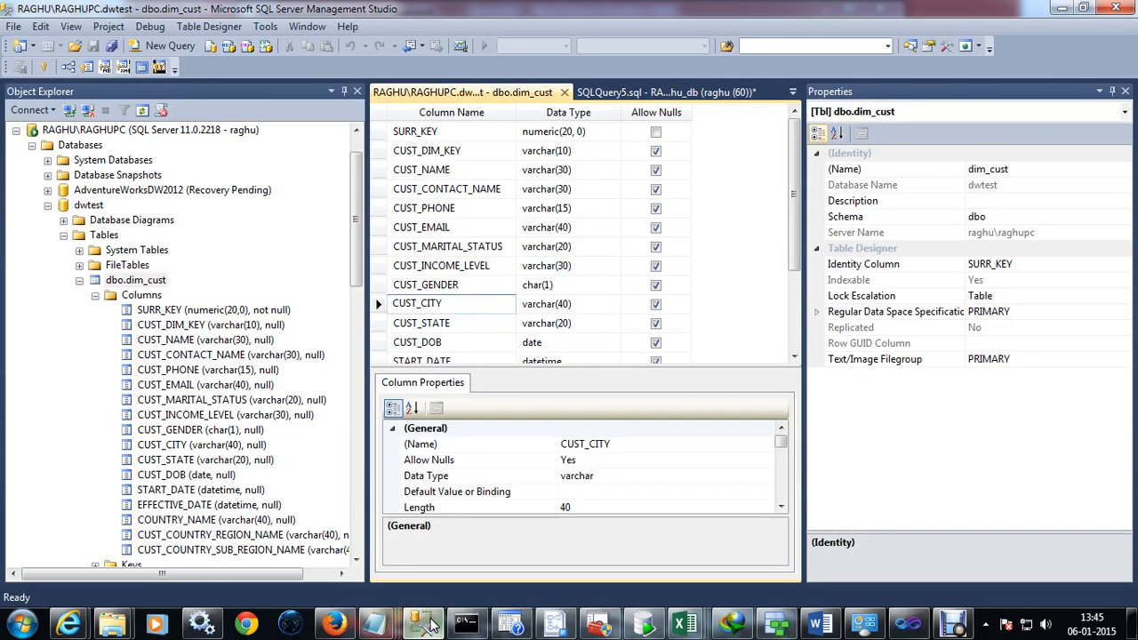
click(425, 623)
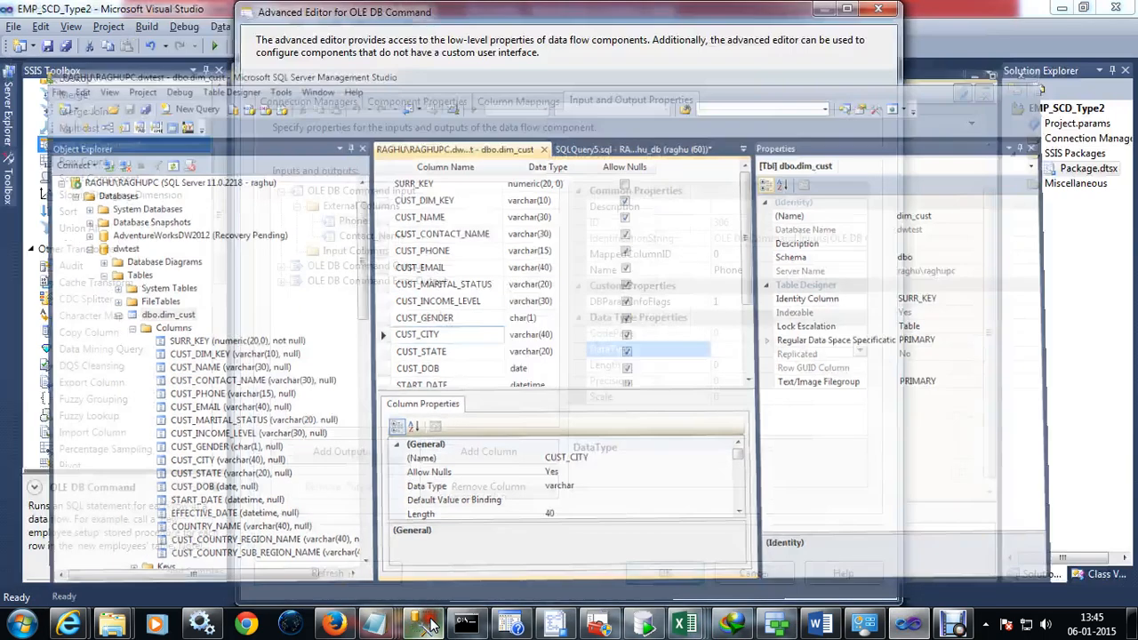
click(862, 349)
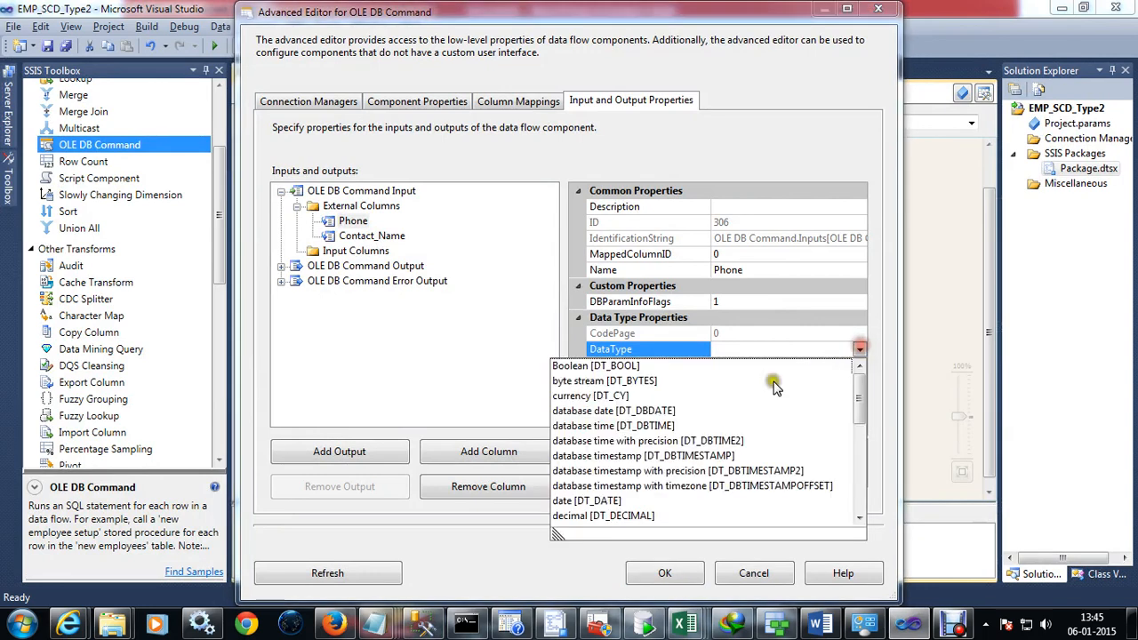
scroll(610, 414, down, 2)
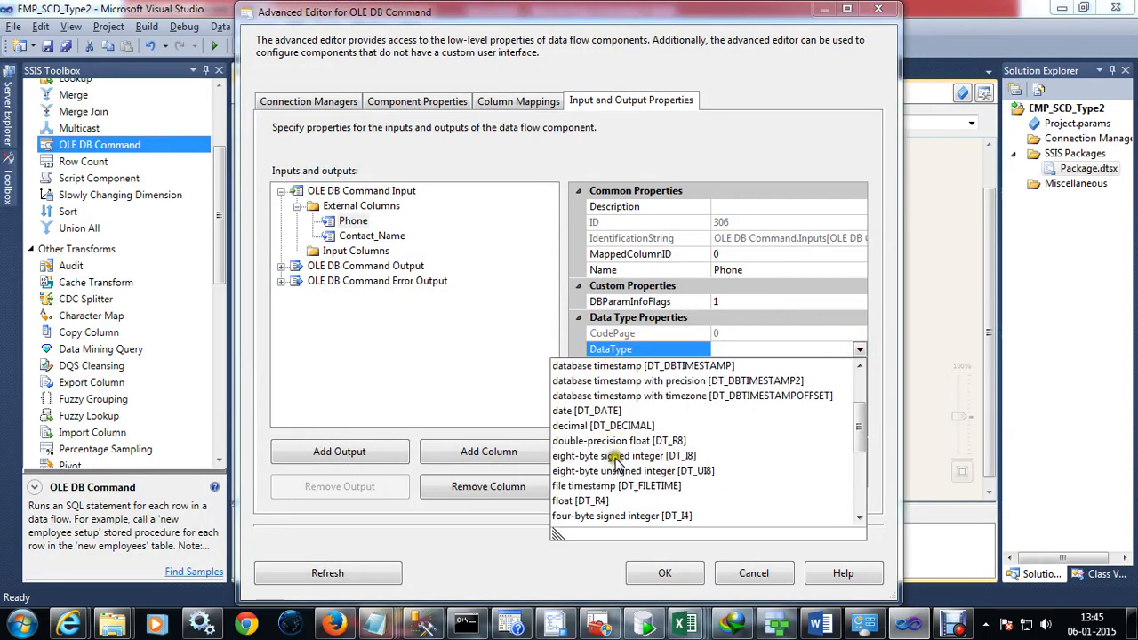
scroll(584, 464, down, 3)
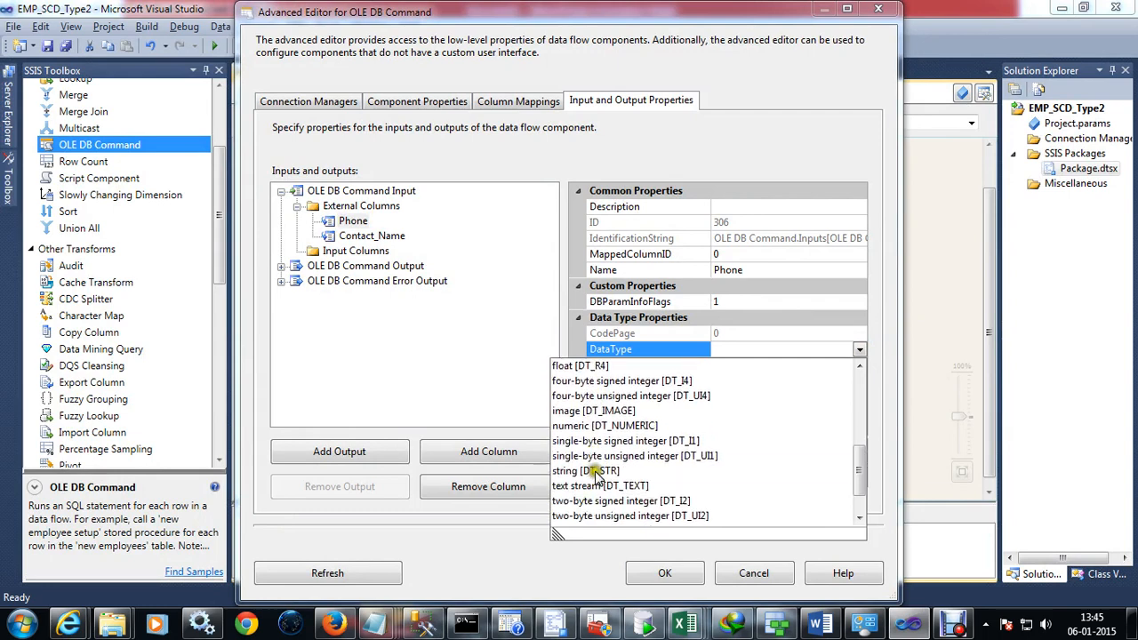
click(595, 472)
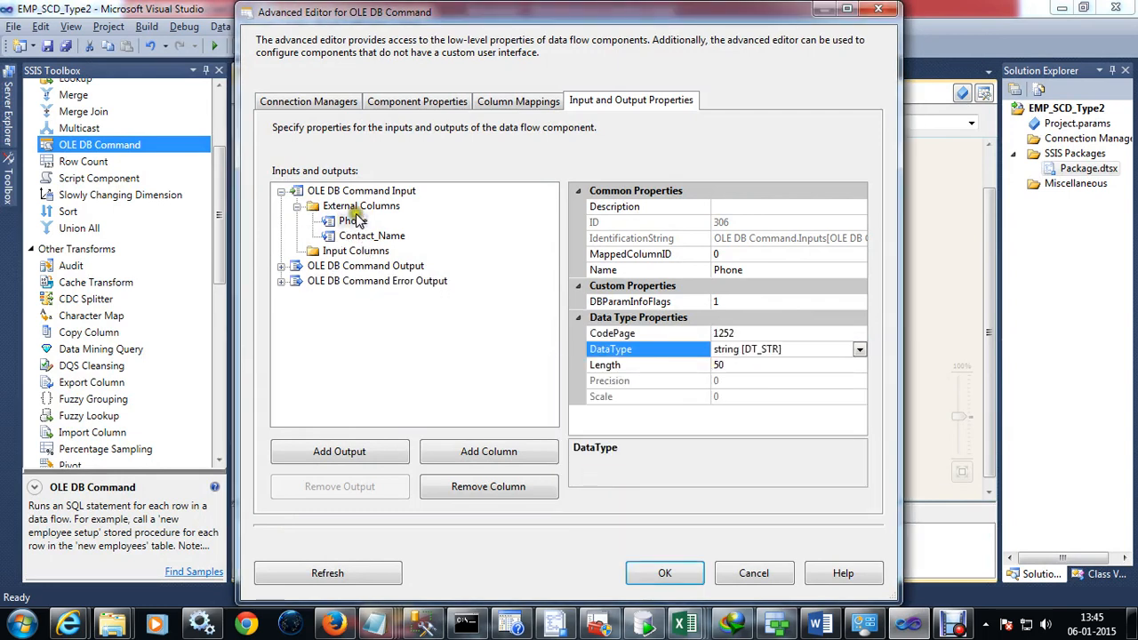
Add an external column named Marital_Status with data type string [DT_STR] to the OLE DB Command Input.
click(484, 449)
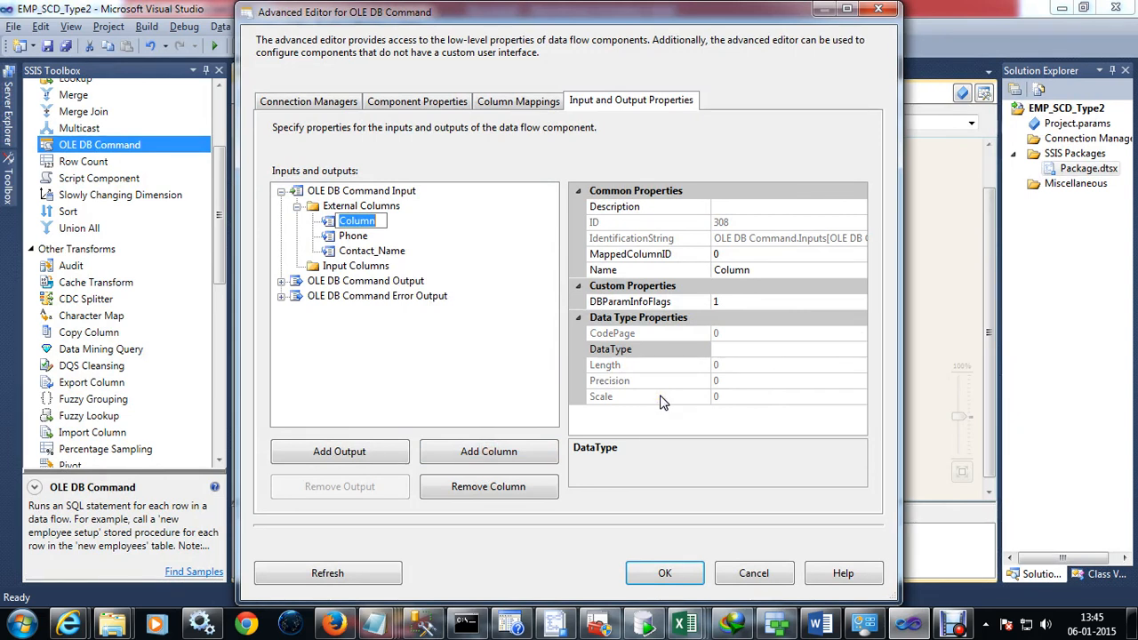
text(Marital_Status)
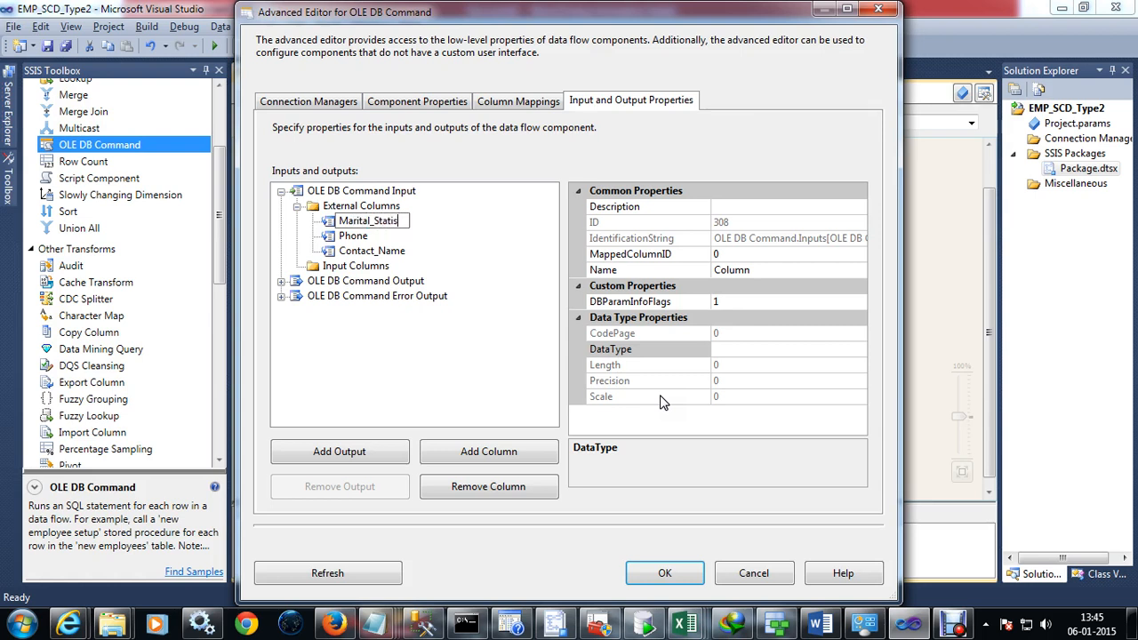
click(754, 303)
click(737, 352)
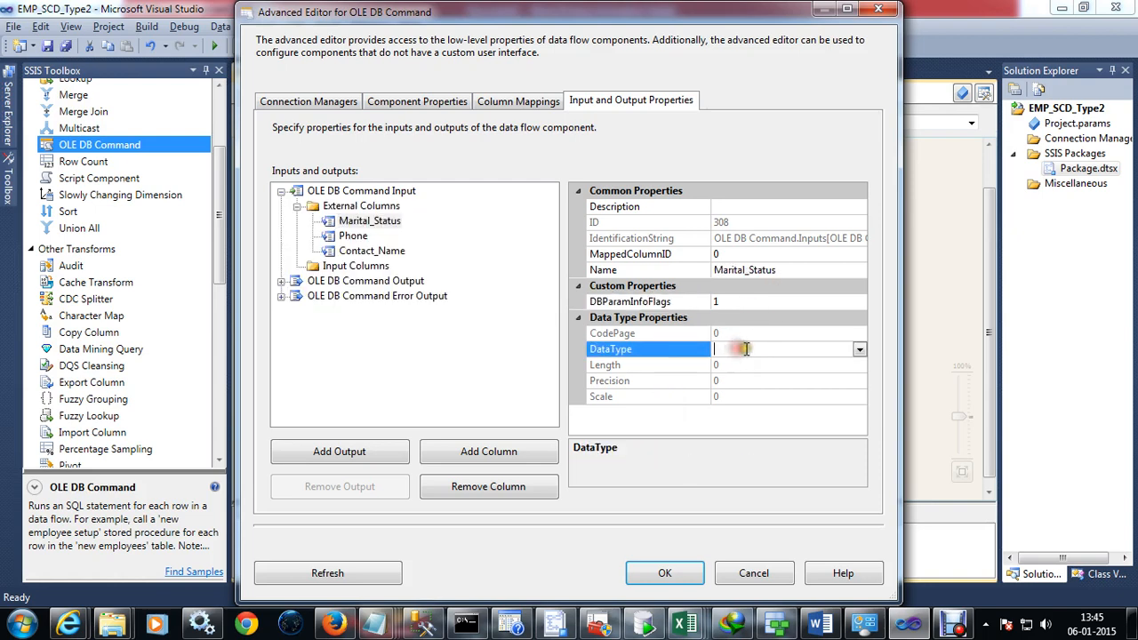
click(862, 349)
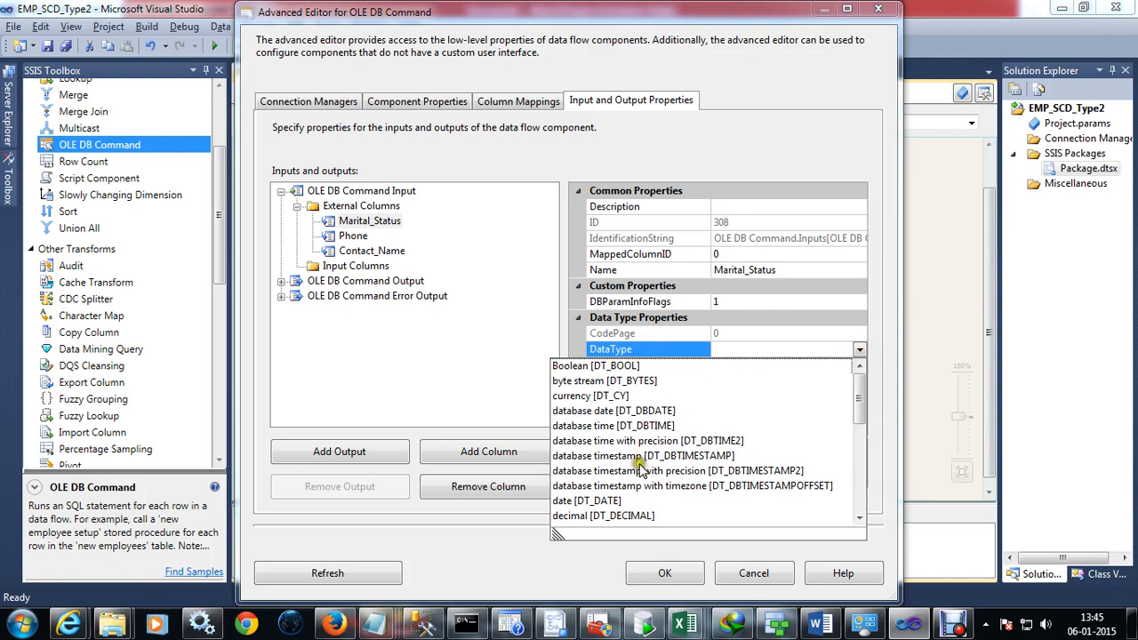
scroll(623, 499, down, 3)
scroll(616, 509, down, 3)
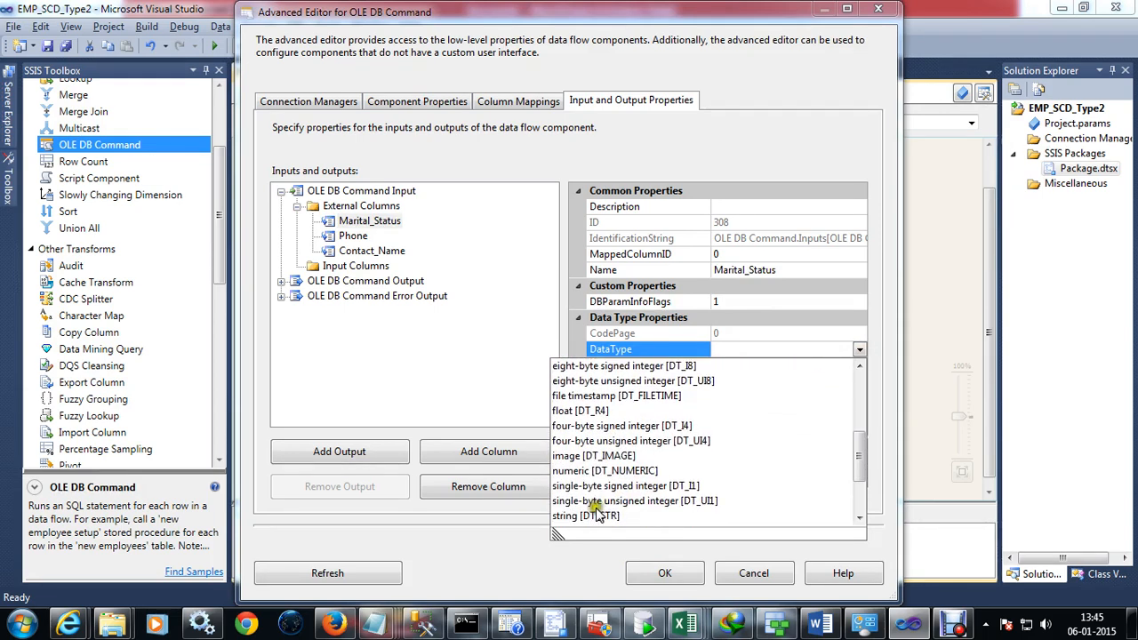
click(596, 514)
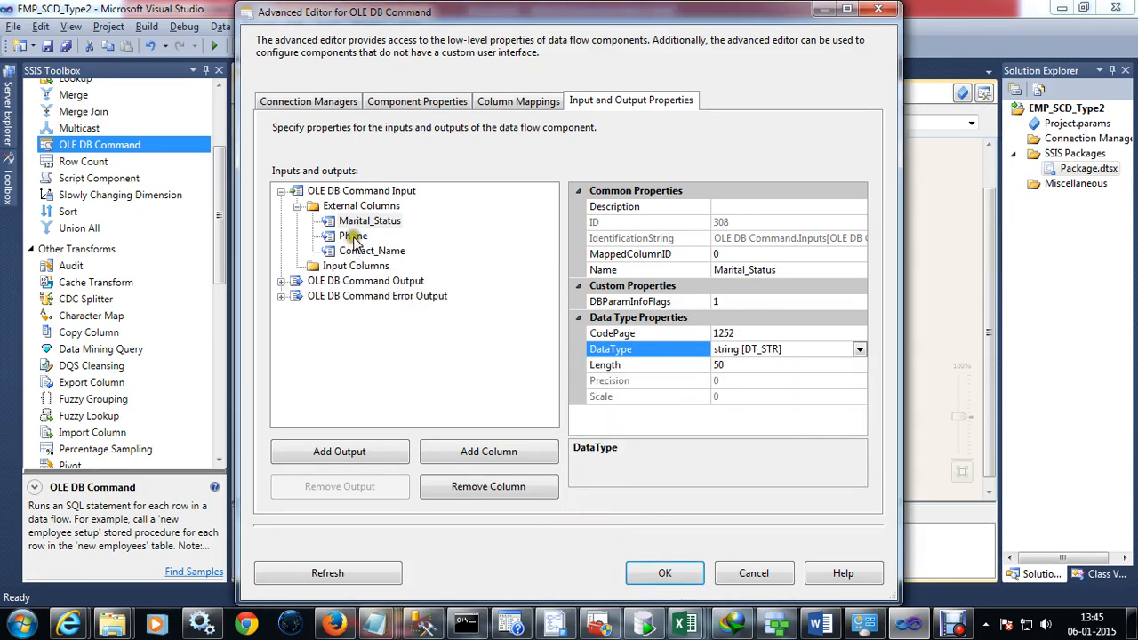
Add another external column to the OLE DB Command Input and name it Income_Level.
click(489, 452)
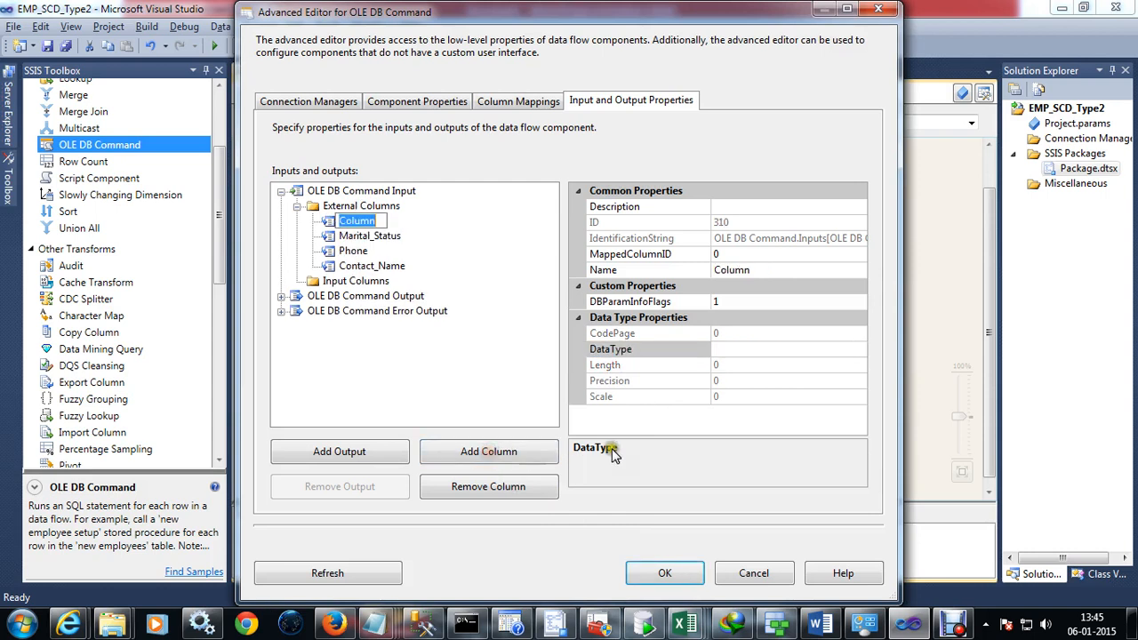
text(Income_Level)
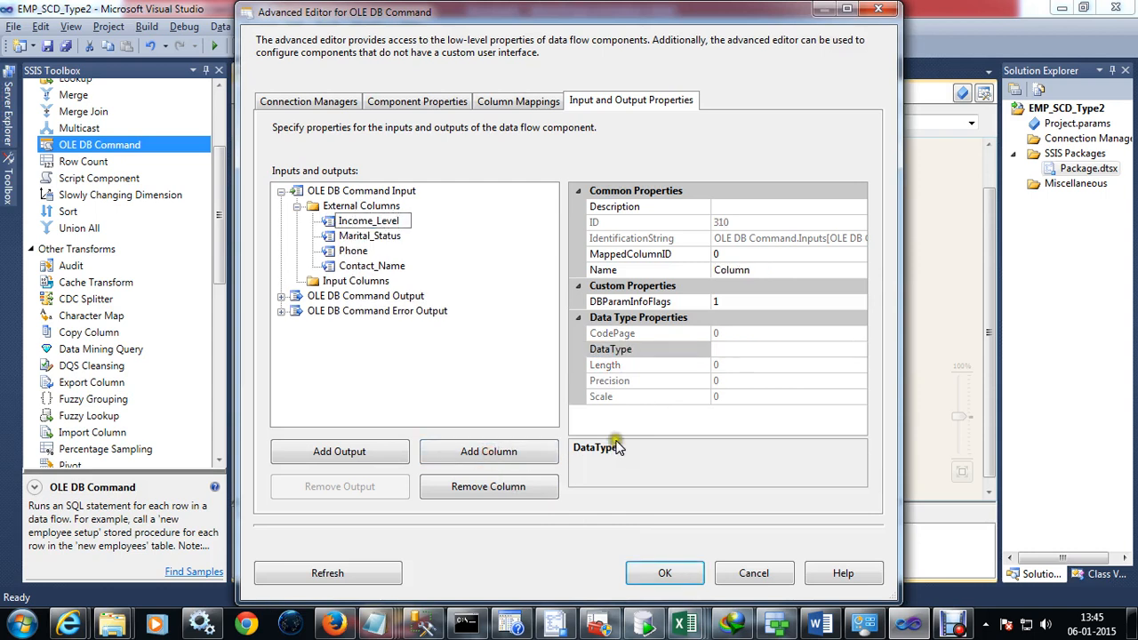
click(684, 365)
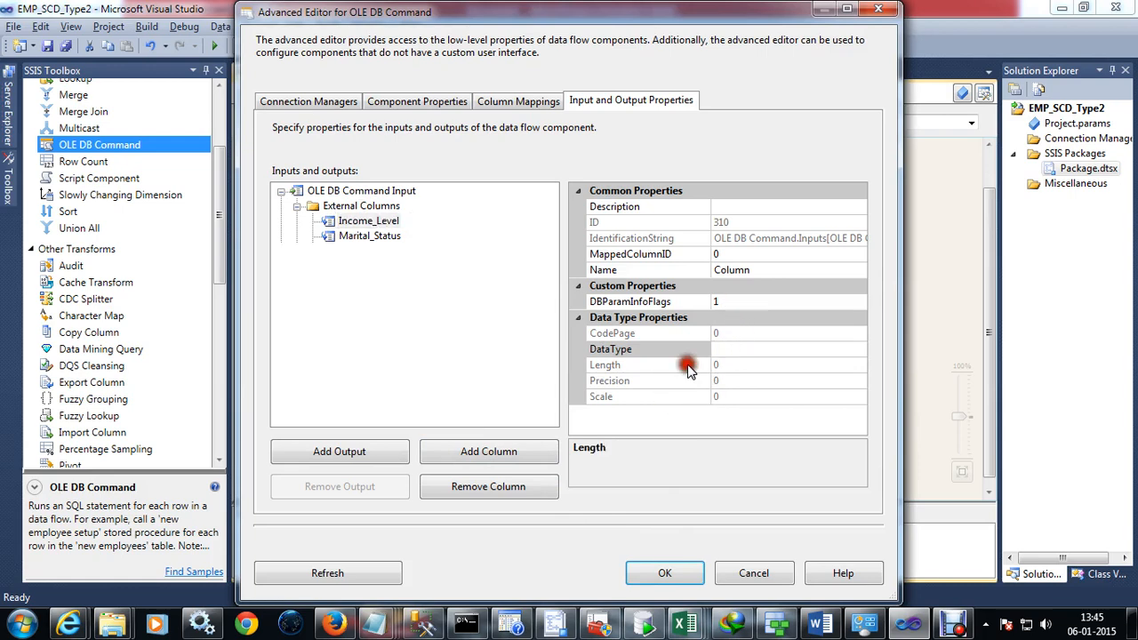
Check dim_cust's column types in SQL Server Management Studio and set Income_Level's data type to string [DT_STR] back in Visual Studio.
click(749, 351)
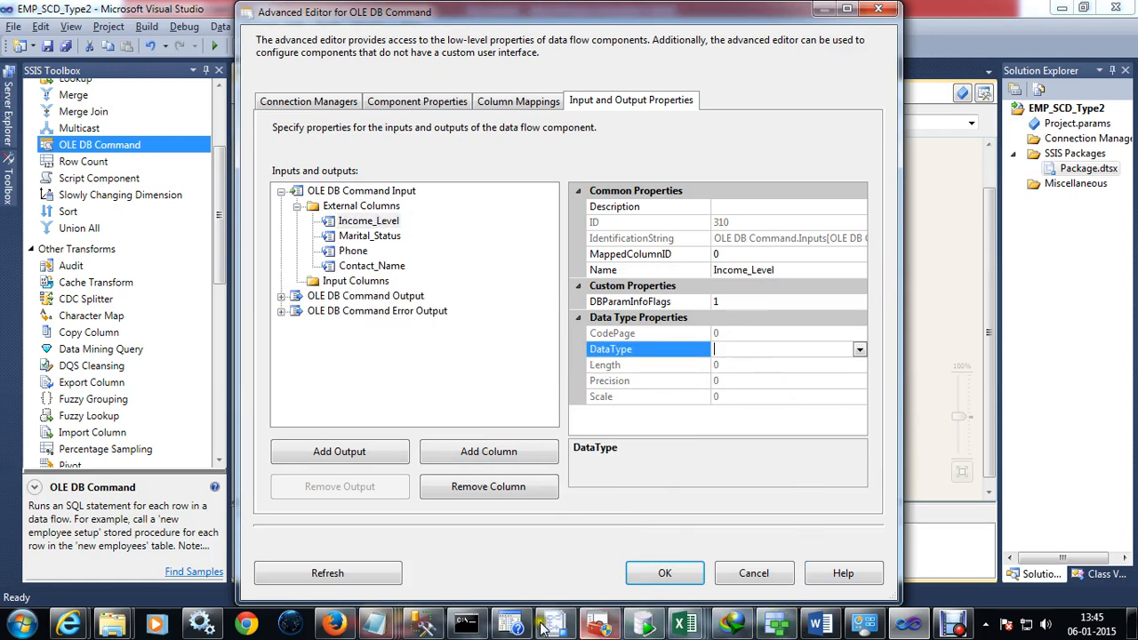
click(425, 624)
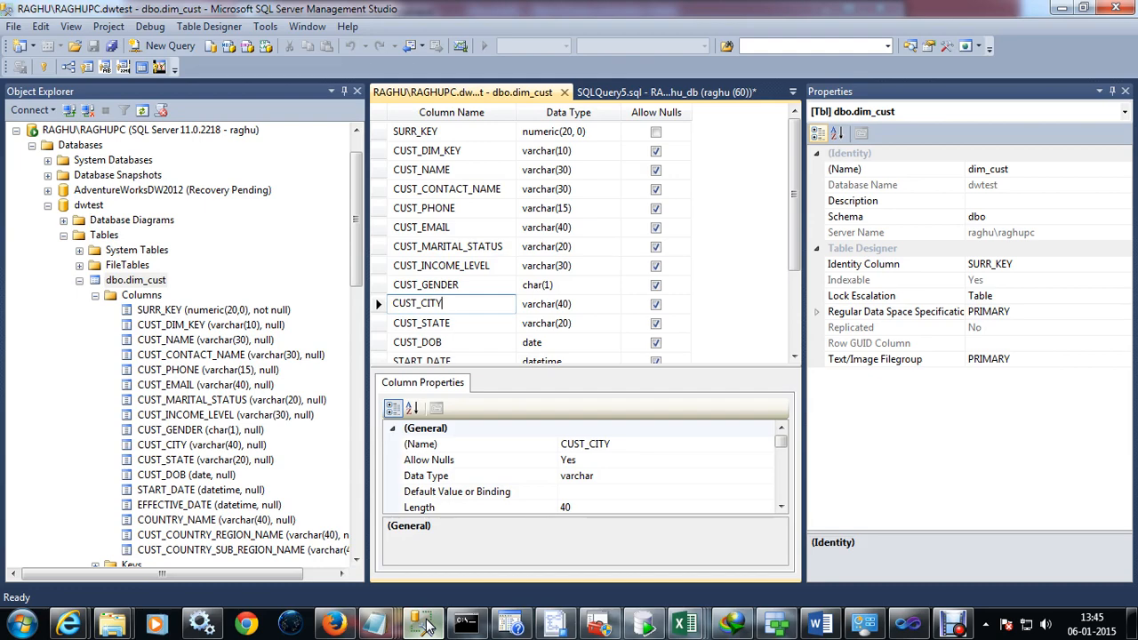
click(425, 625)
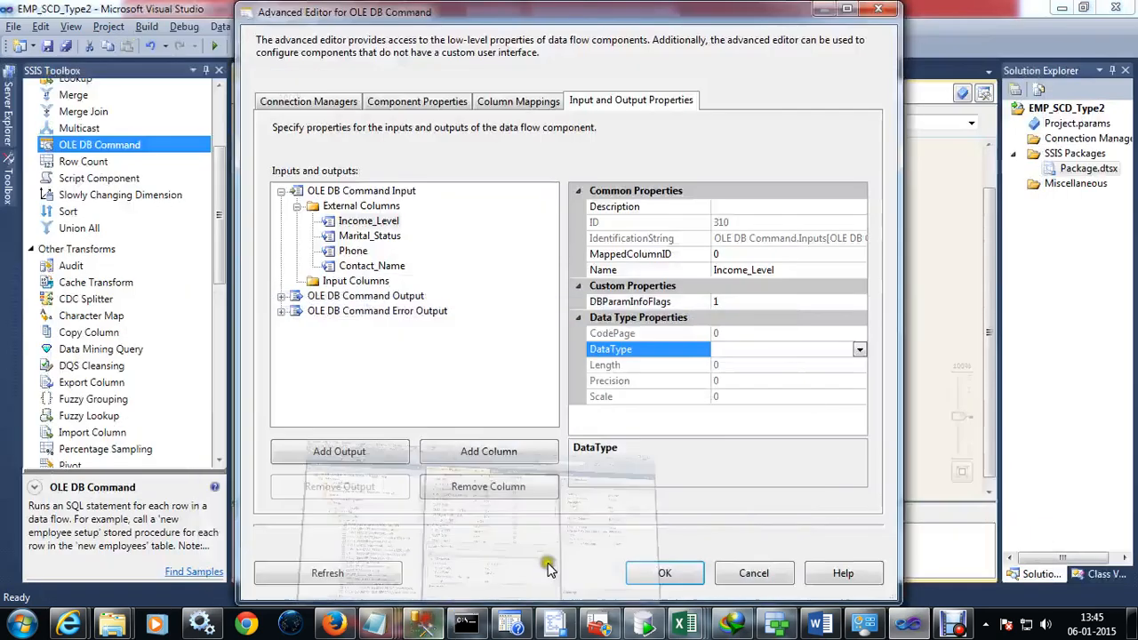
click(857, 352)
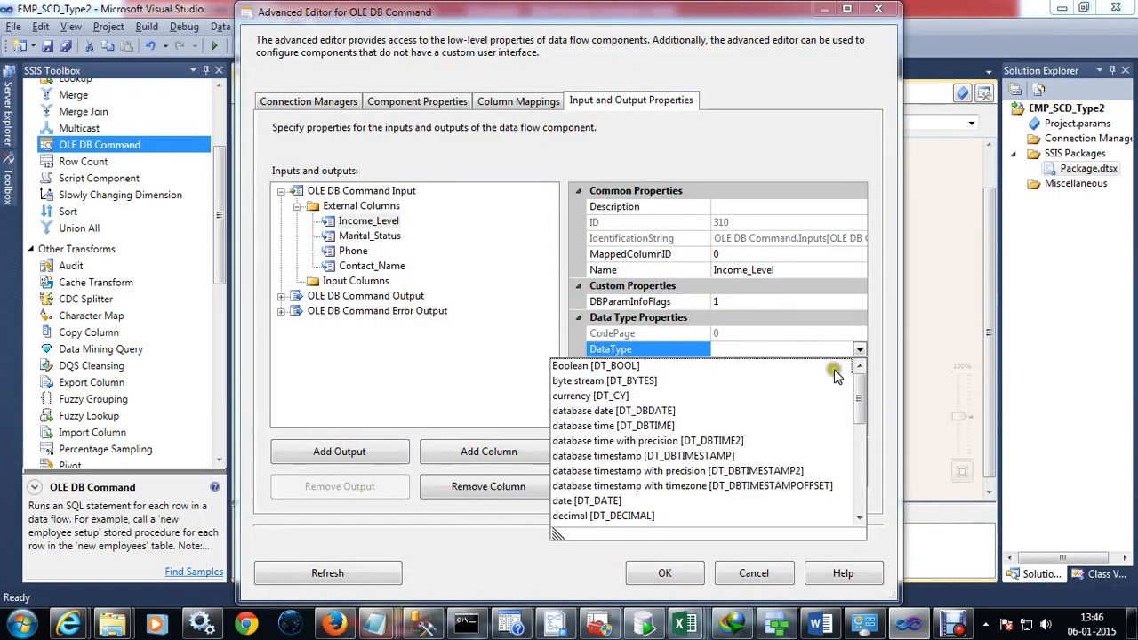
scroll(605, 507, down, 3)
scroll(614, 507, down, 3)
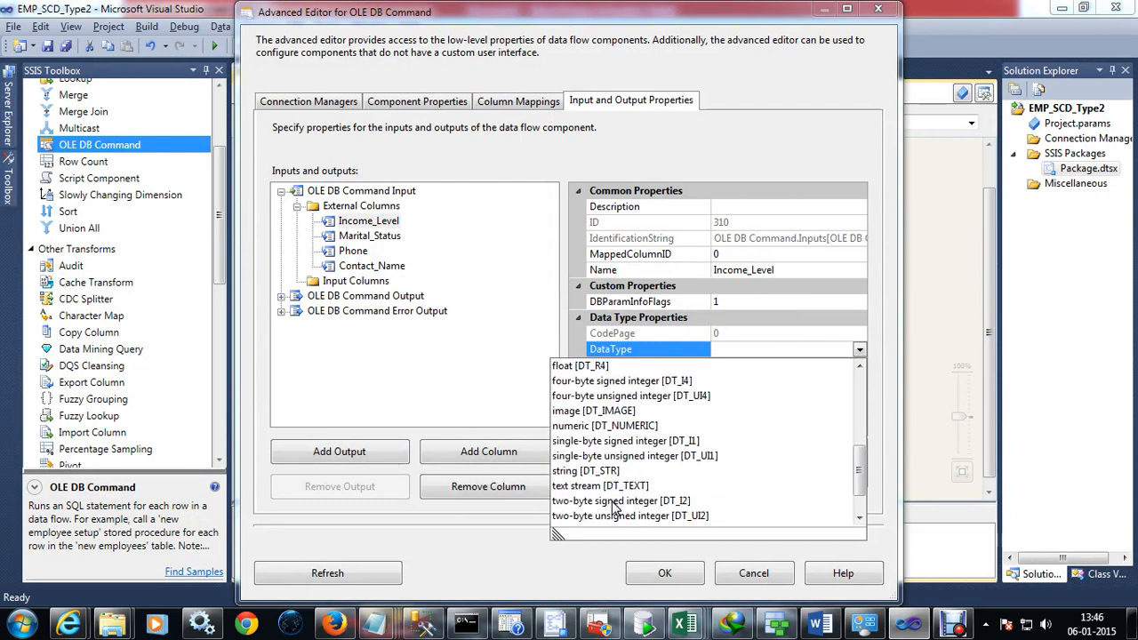
click(598, 469)
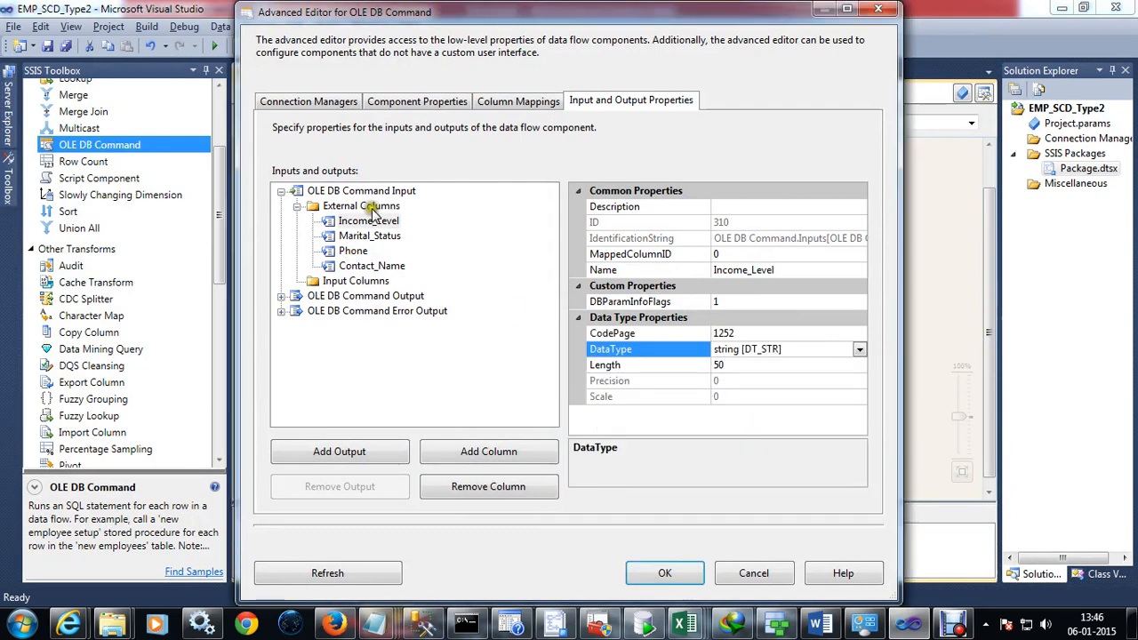
Add an external column named City with data type string [DT_STR] to the OLE DB Command Input.
click(490, 453)
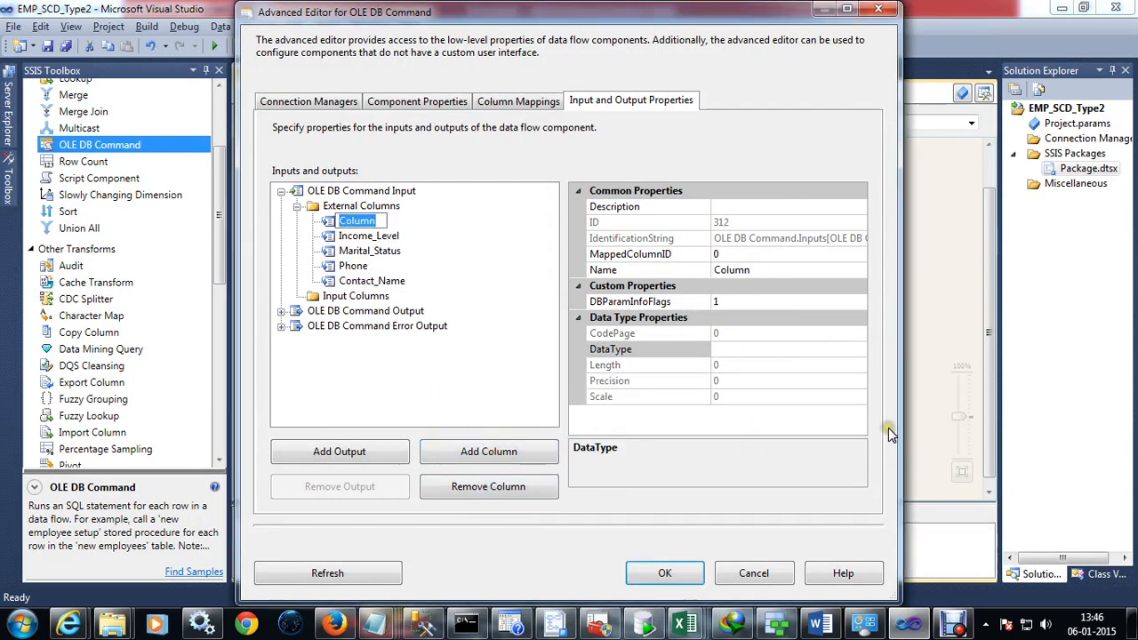
text(City)
click(758, 352)
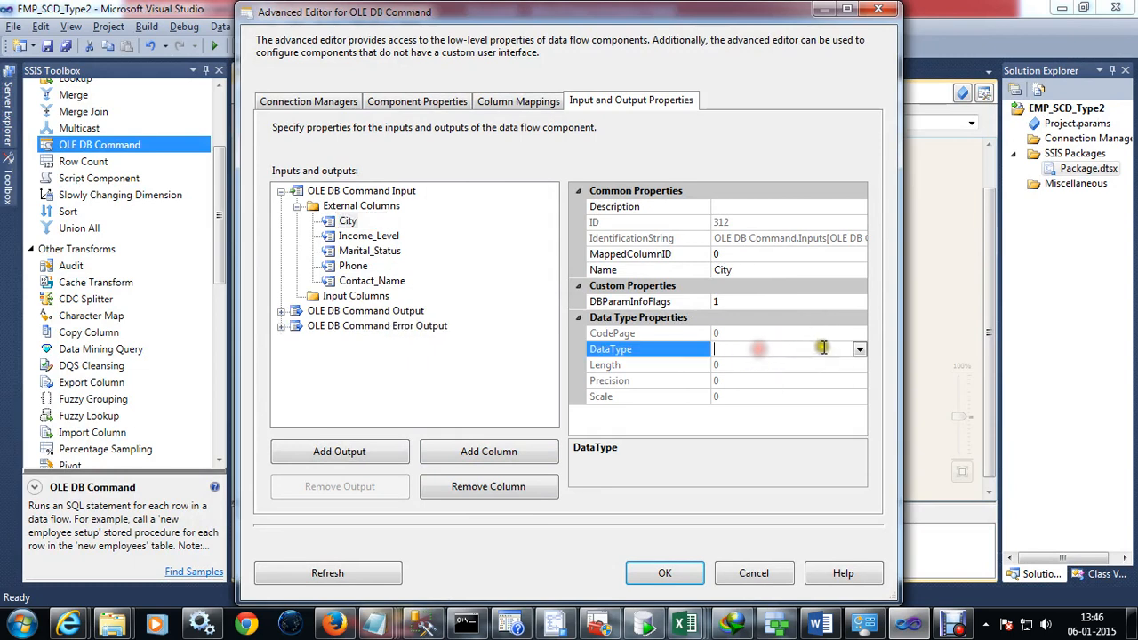
click(860, 350)
scroll(663, 472, down, 3)
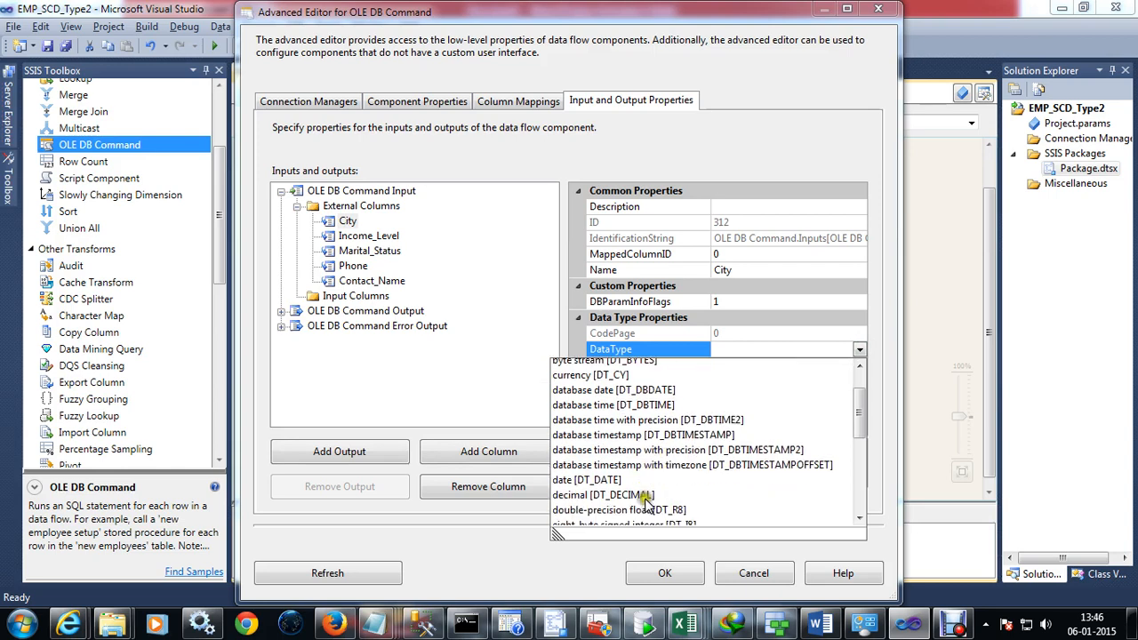
scroll(647, 505, down, 2)
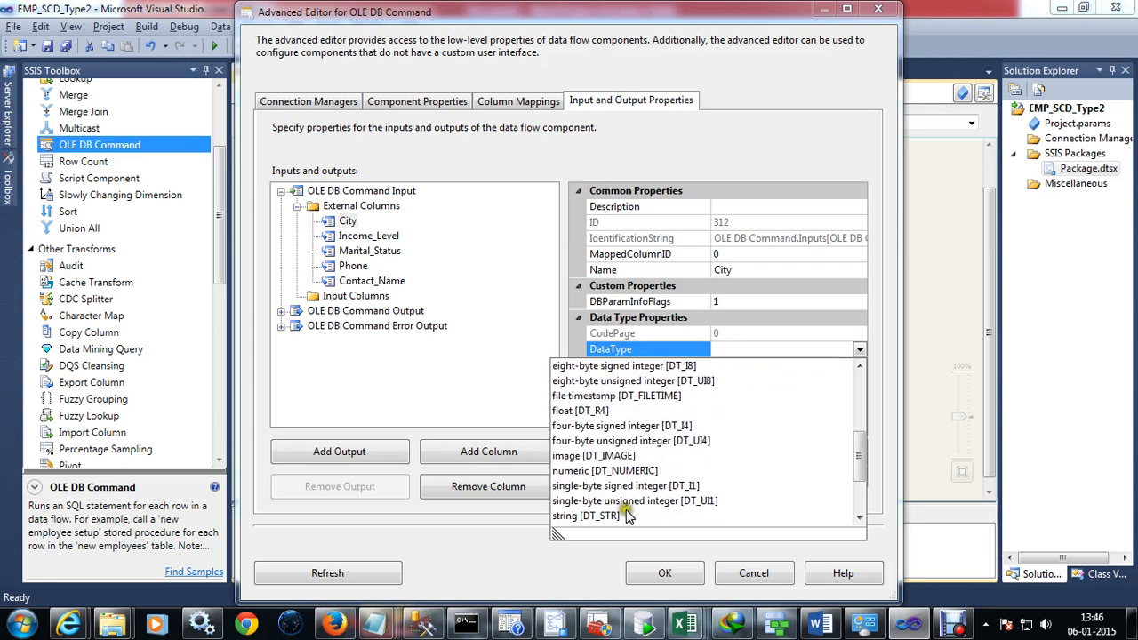
click(627, 516)
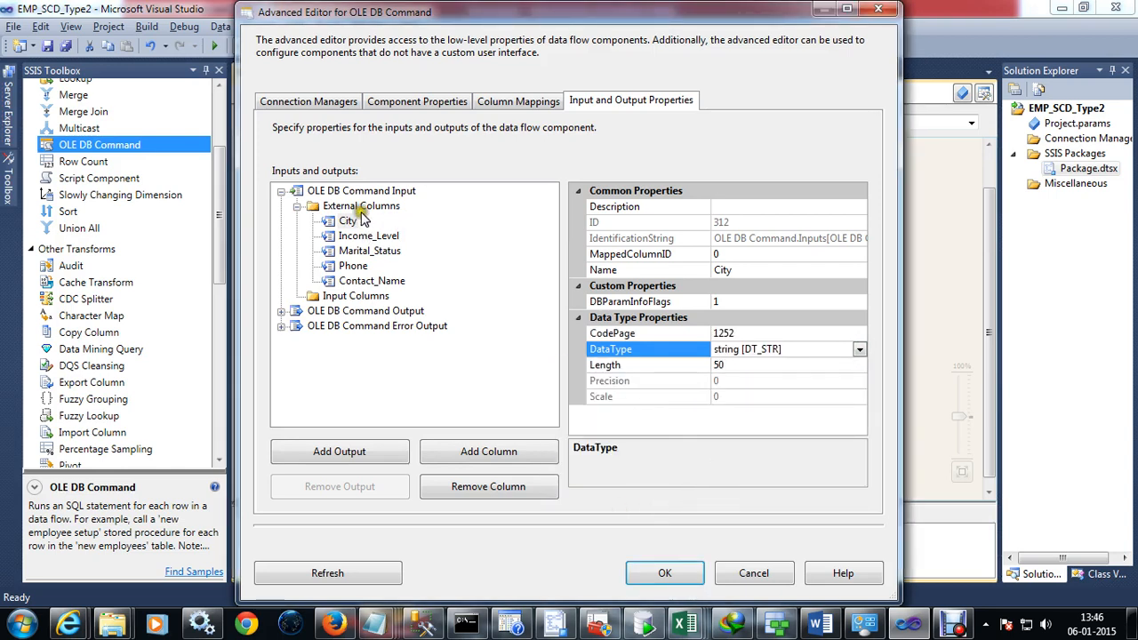
Add an external column named State with data type string [DT_STR] to the OLE DB Command Input.
click(464, 456)
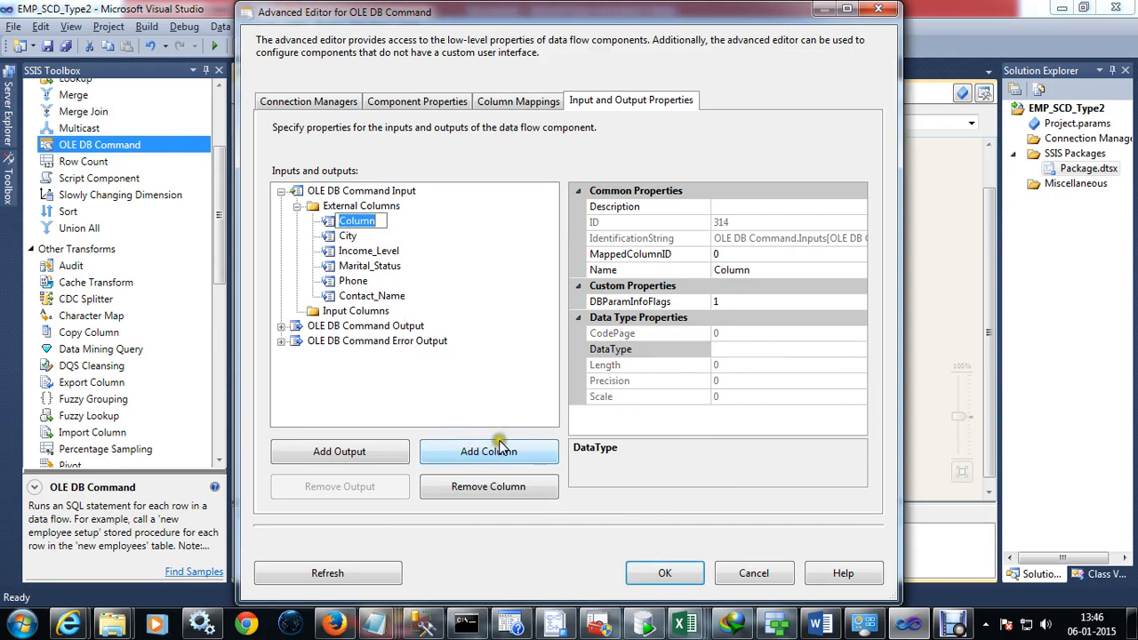
text(State)
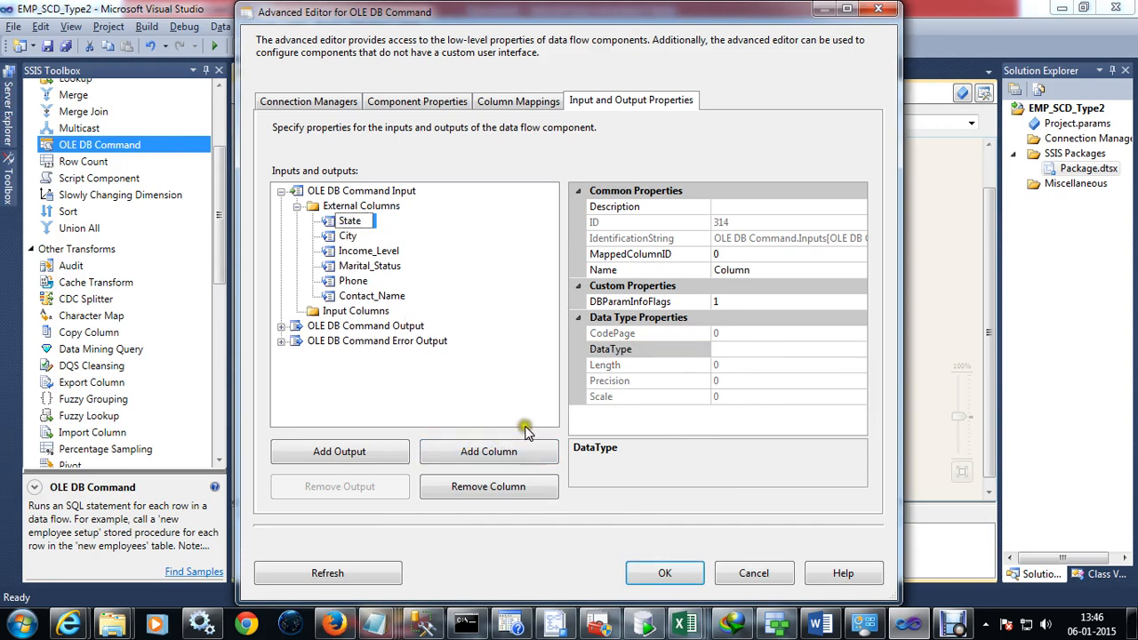
click(743, 354)
click(859, 351)
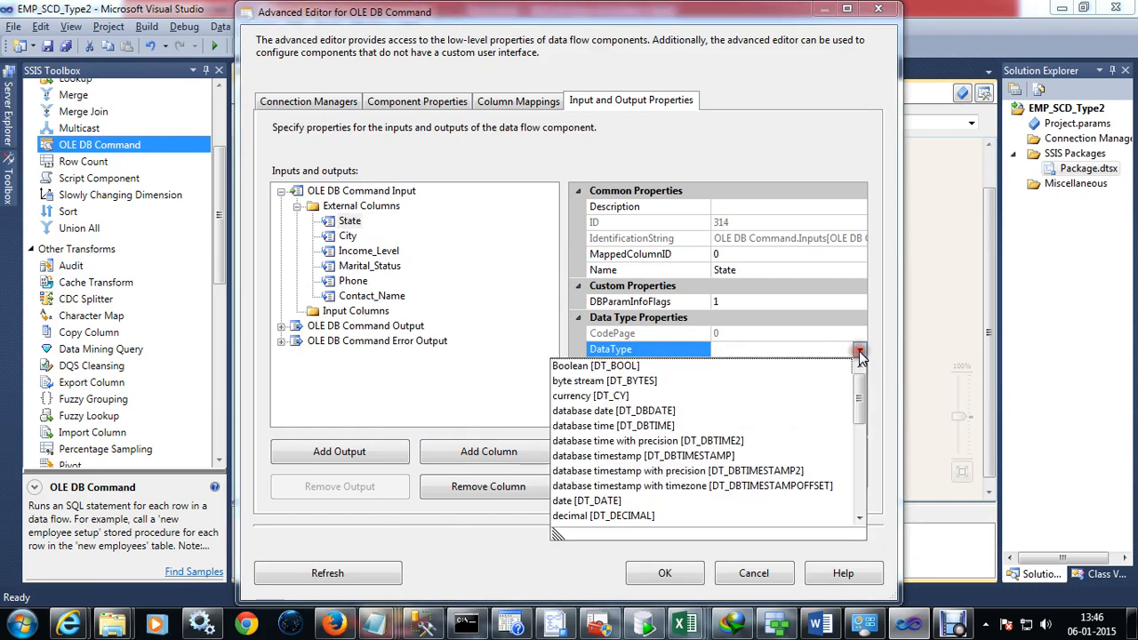
scroll(635, 498, down, 1)
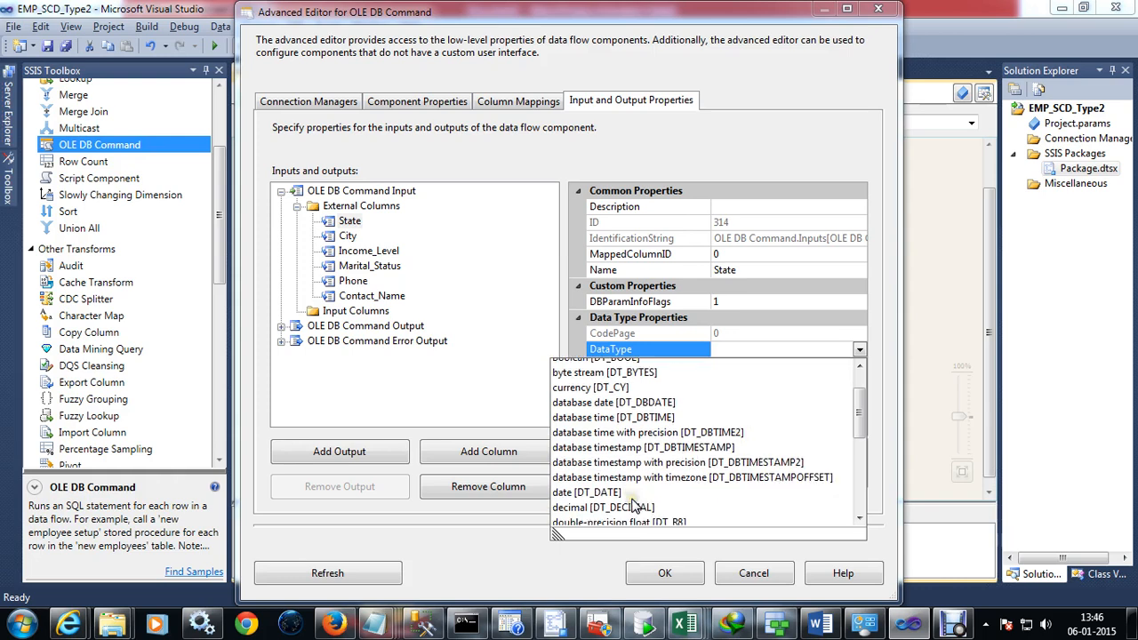
scroll(634, 507, down, 1)
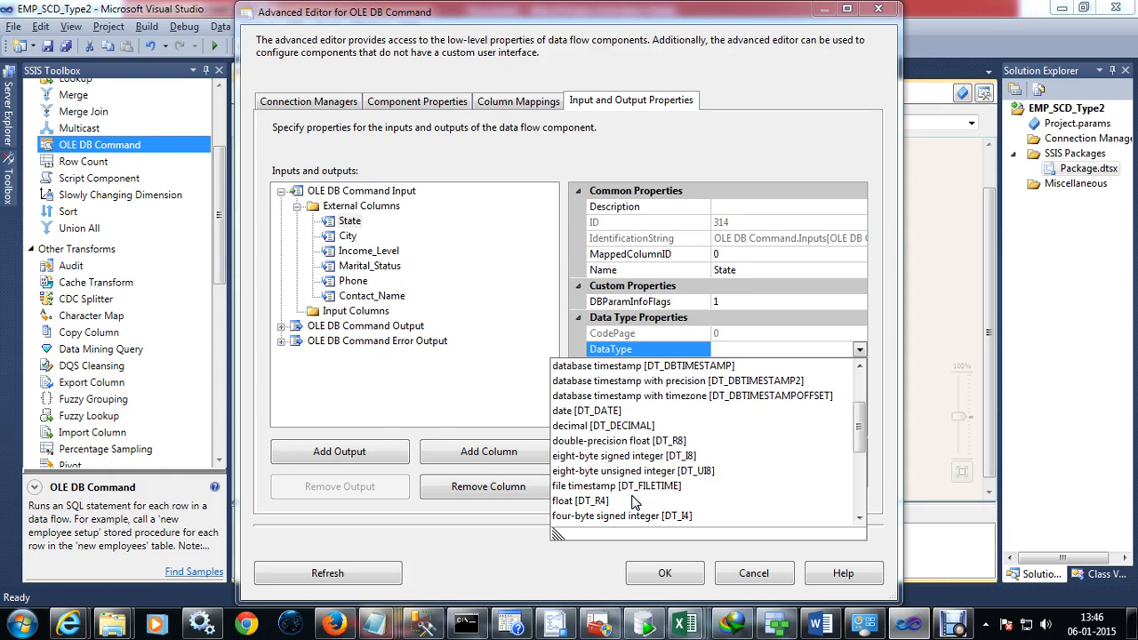
scroll(628, 485, down, 3)
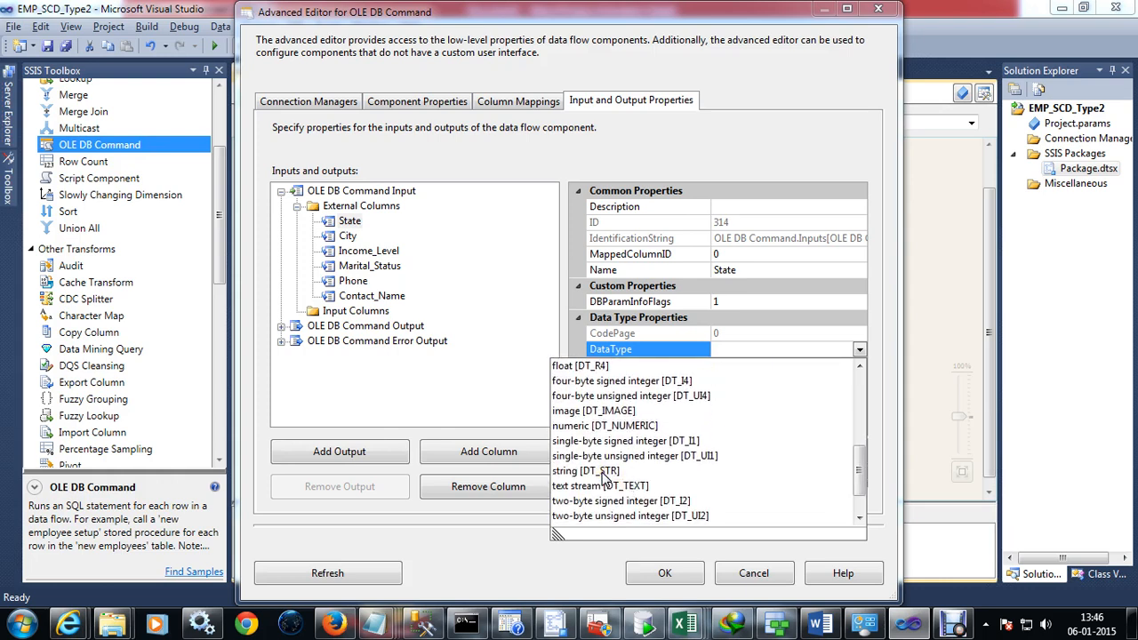
click(604, 472)
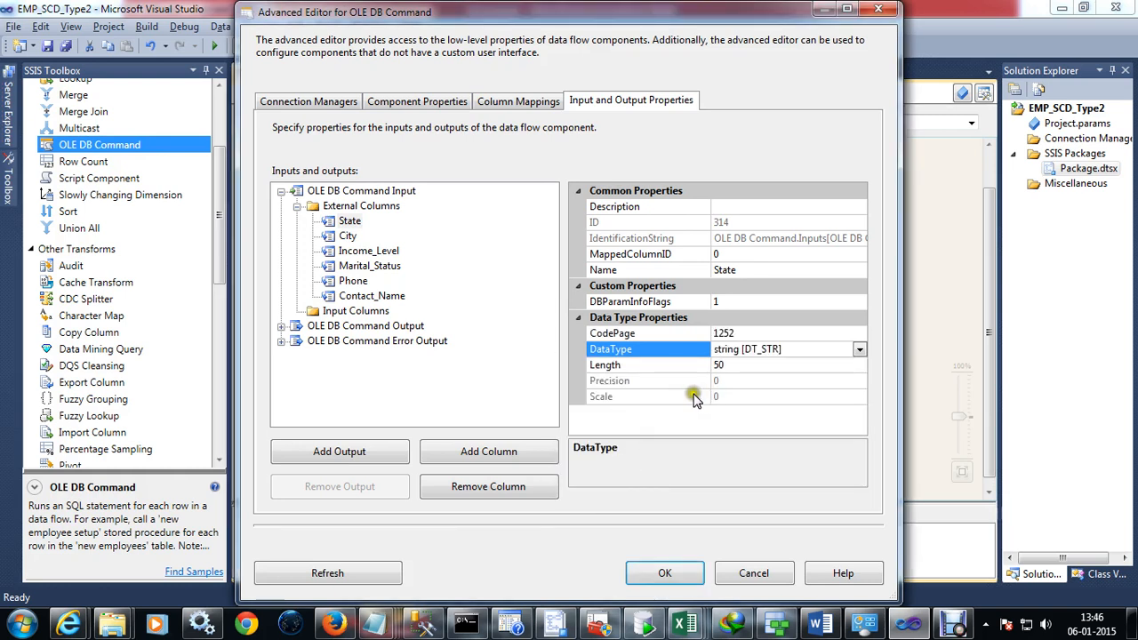
Add another external column, check dim_cust's remaining column names and types in SQL Server Management Studio, and return to Visual Studio.
click(454, 456)
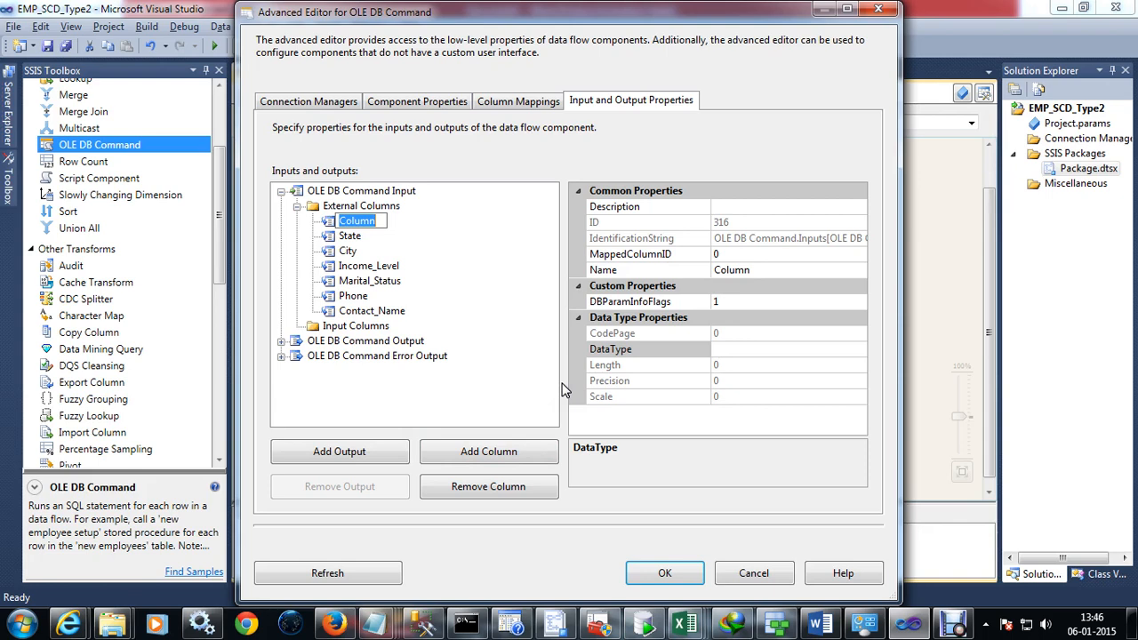
click(424, 625)
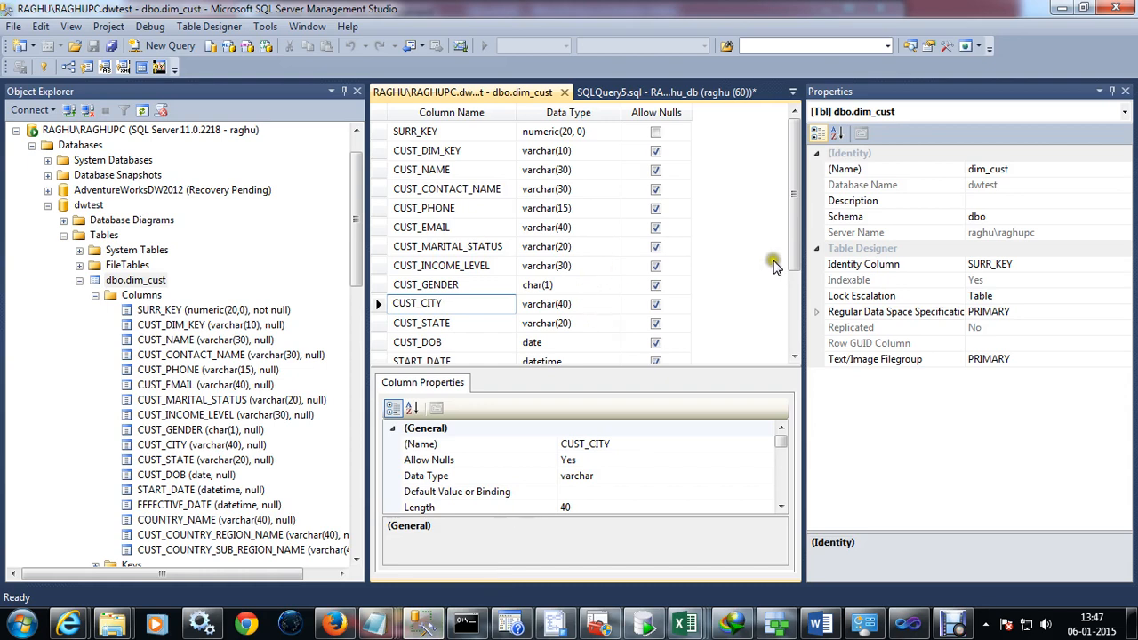
drag(793, 233, 793, 326)
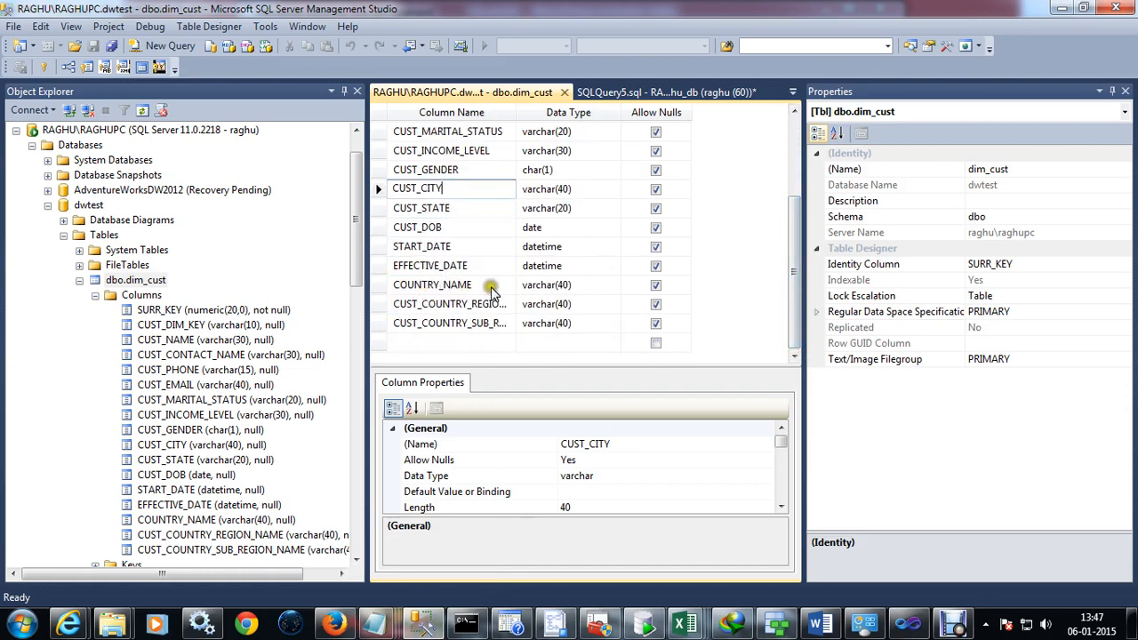
drag(515, 113, 557, 112)
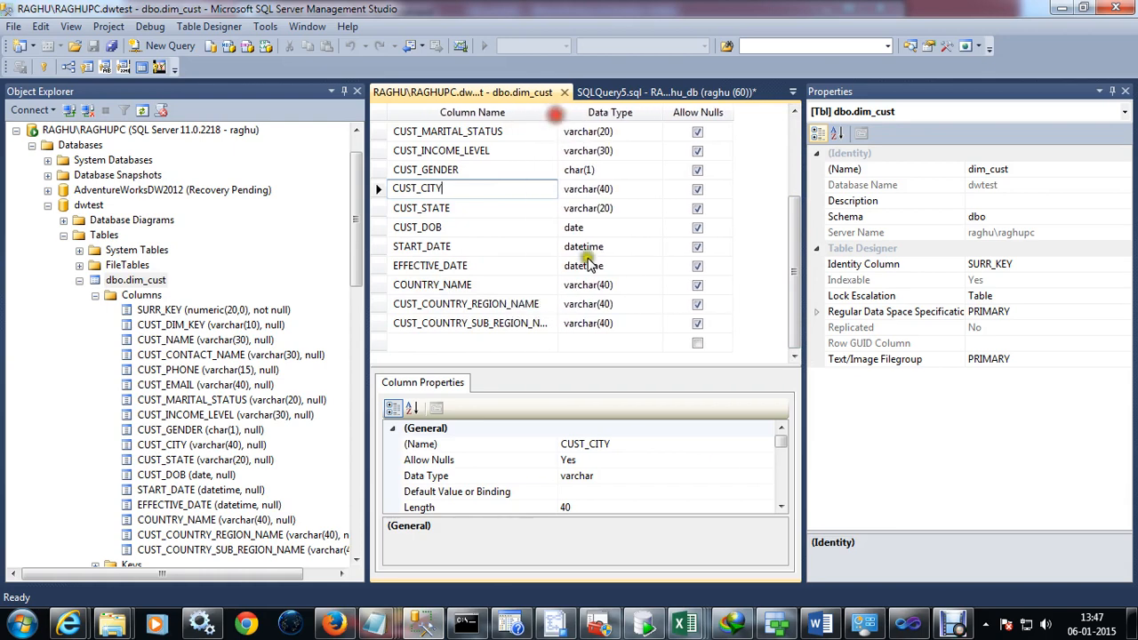
click(905, 618)
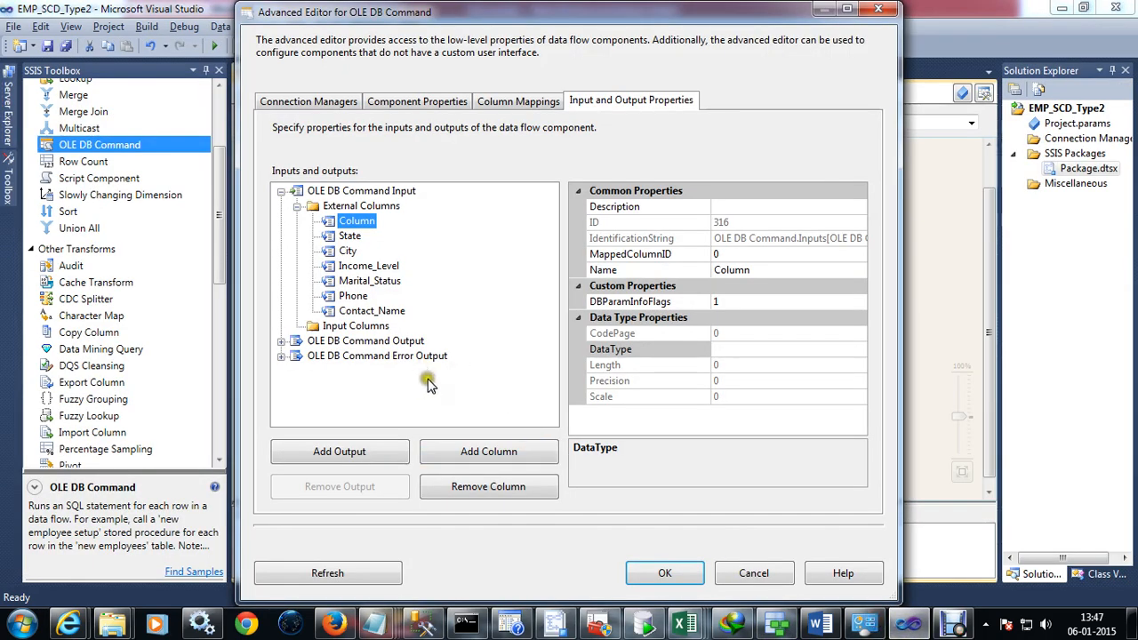
Rename the new external column as Country_name and set its data type to string [DT_STR].
click(727, 277)
drag(754, 266, 702, 270)
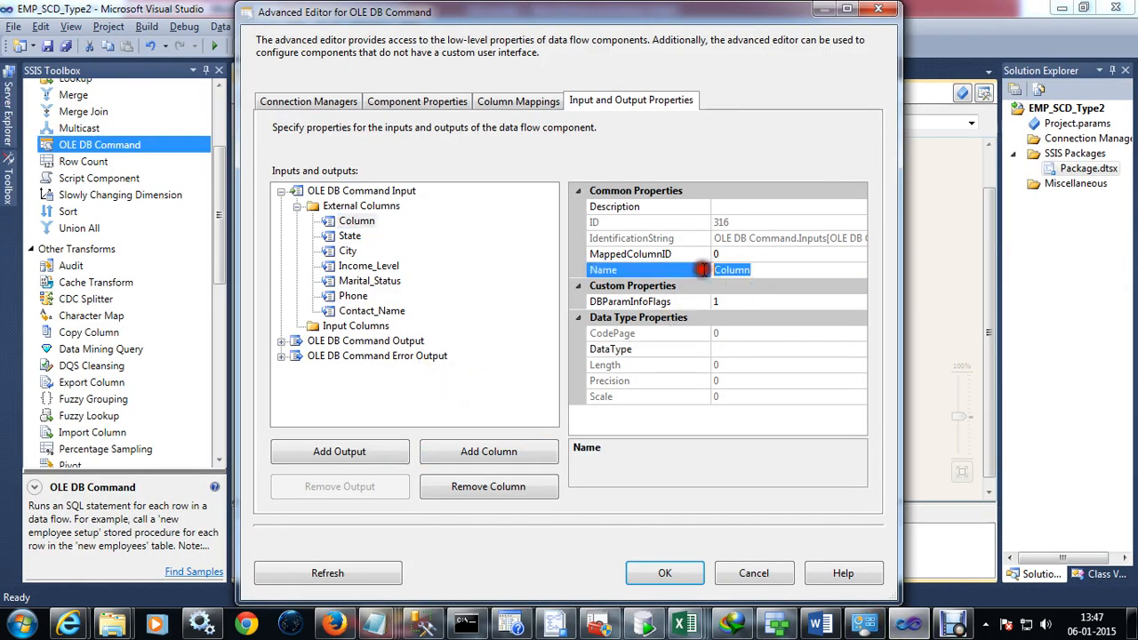
text(C)
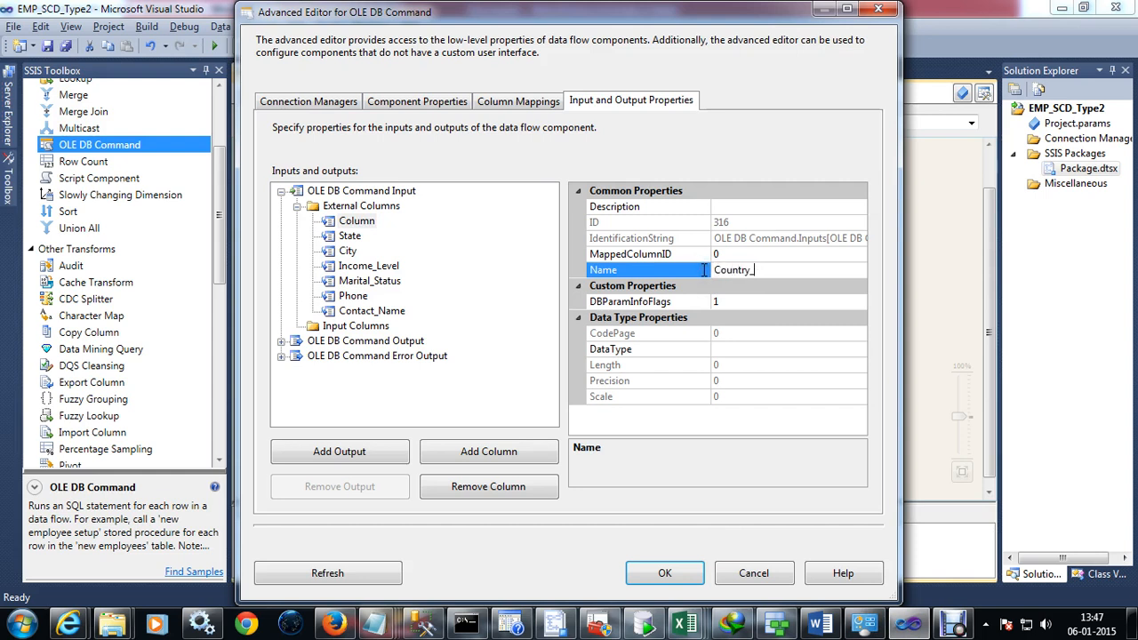
text(ountry_name)
click(732, 348)
click(859, 349)
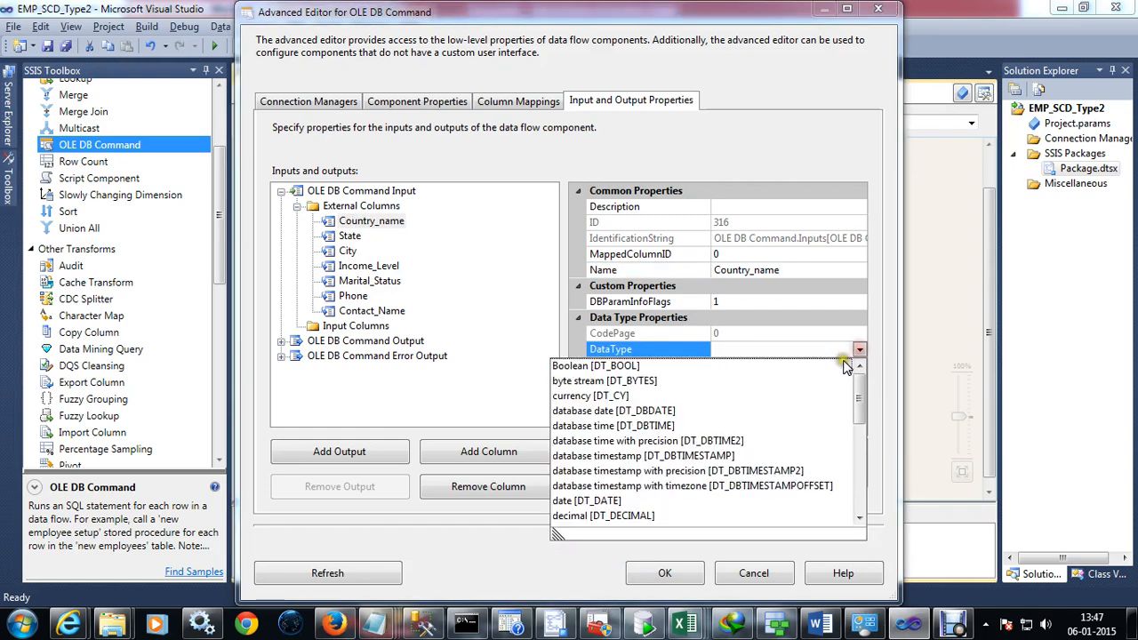
scroll(729, 444, down, 3)
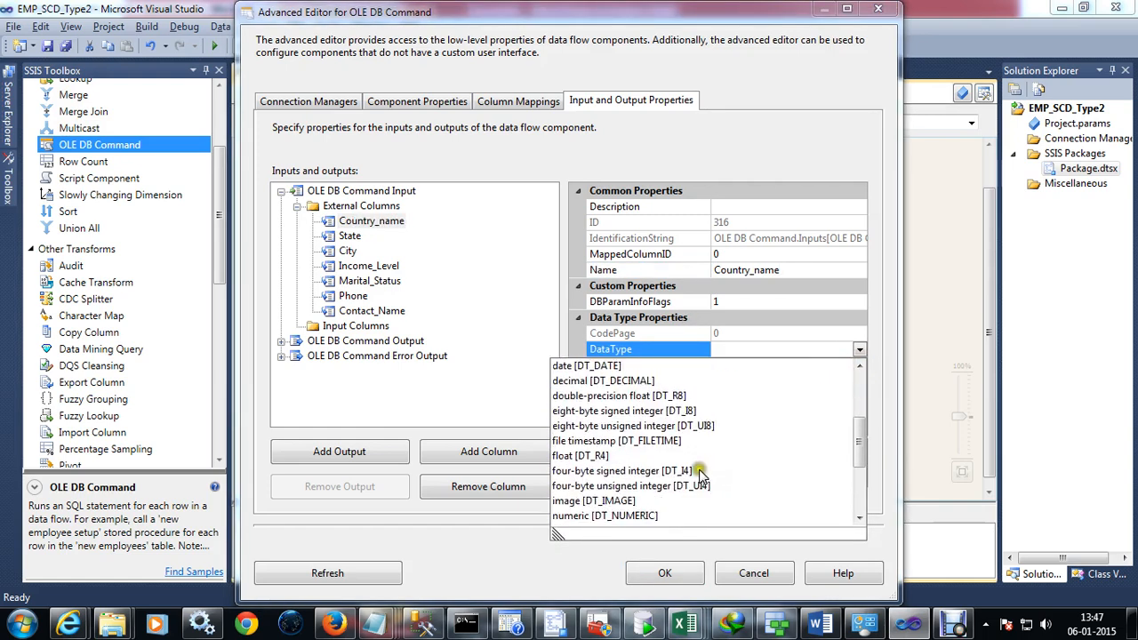
scroll(700, 472, down, 3)
click(618, 425)
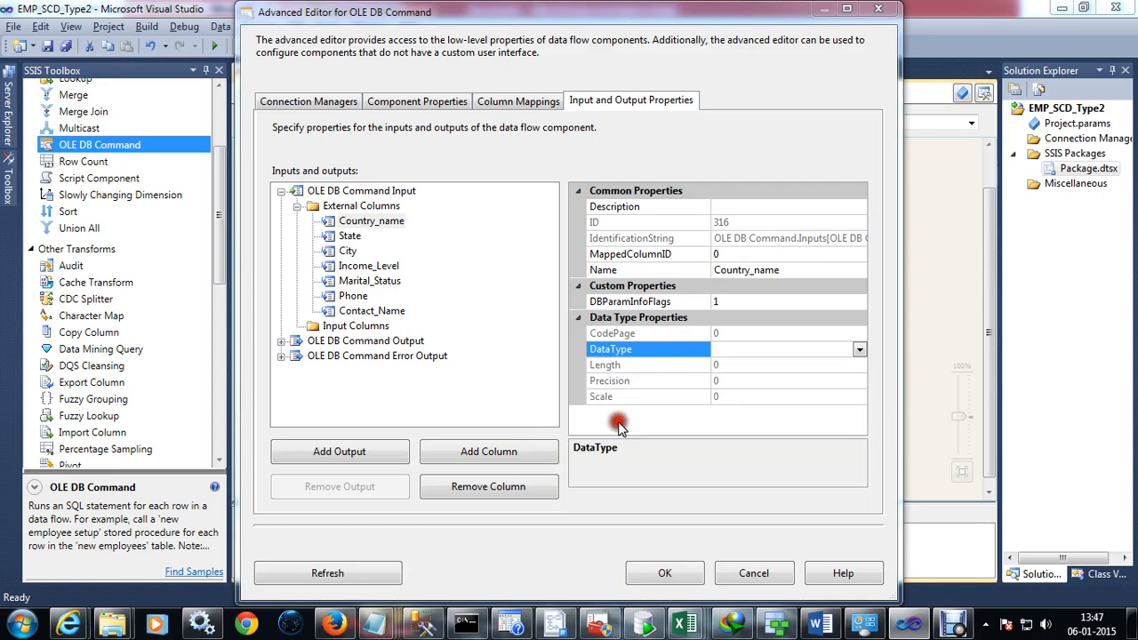
Add an external column named sub_region with data type string [DT_STR] to the OLE DB Command Input.
click(475, 452)
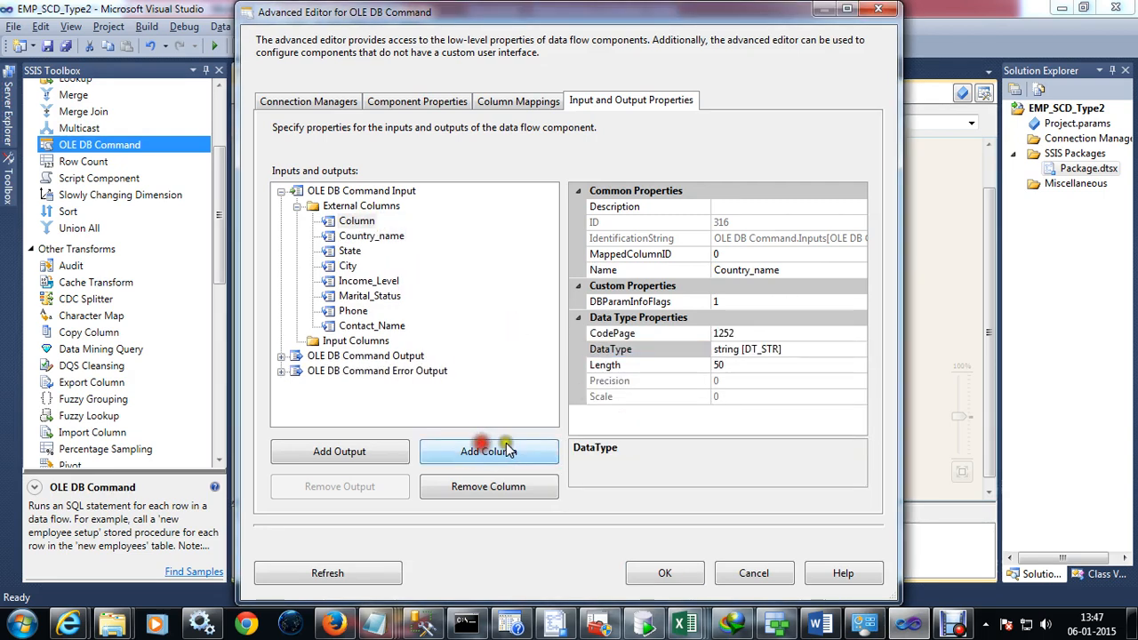
click(809, 350)
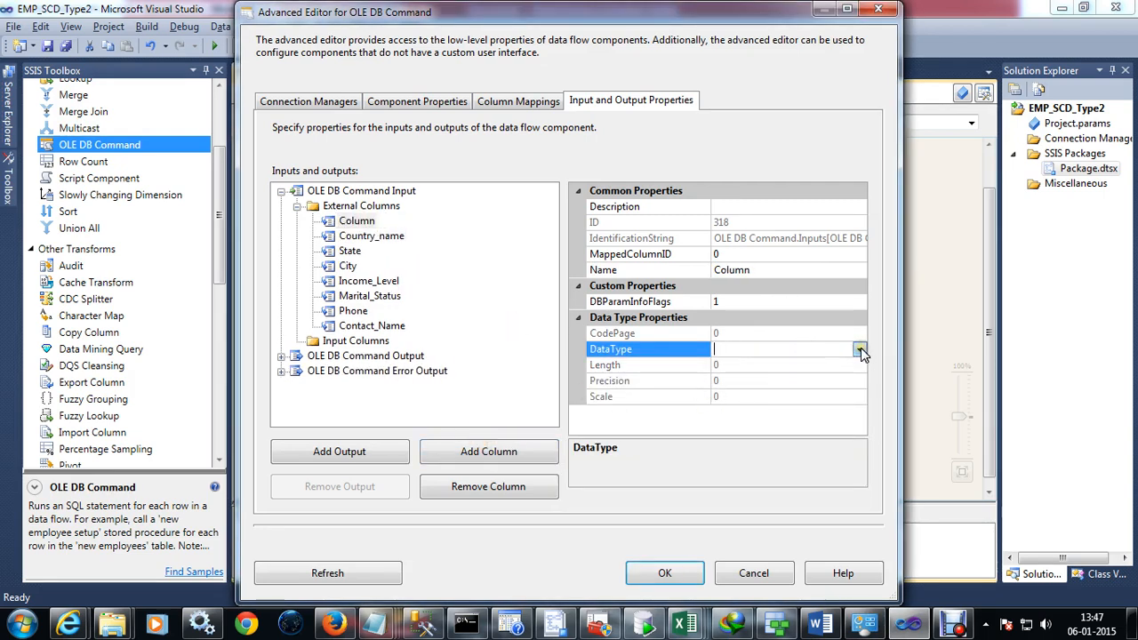
click(744, 272)
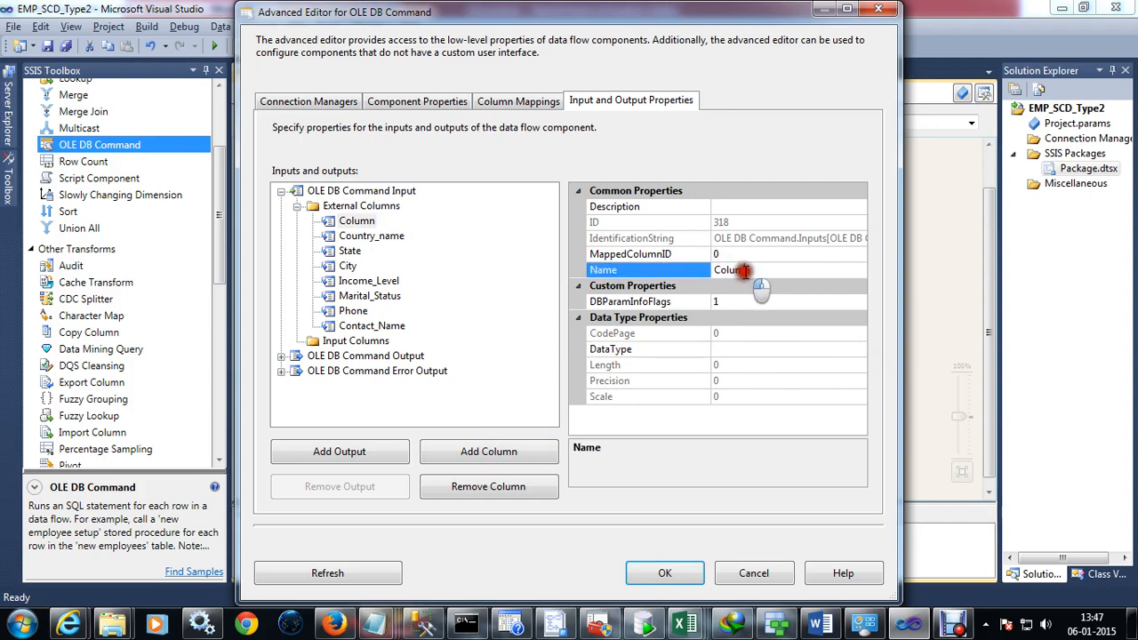
text(sub)
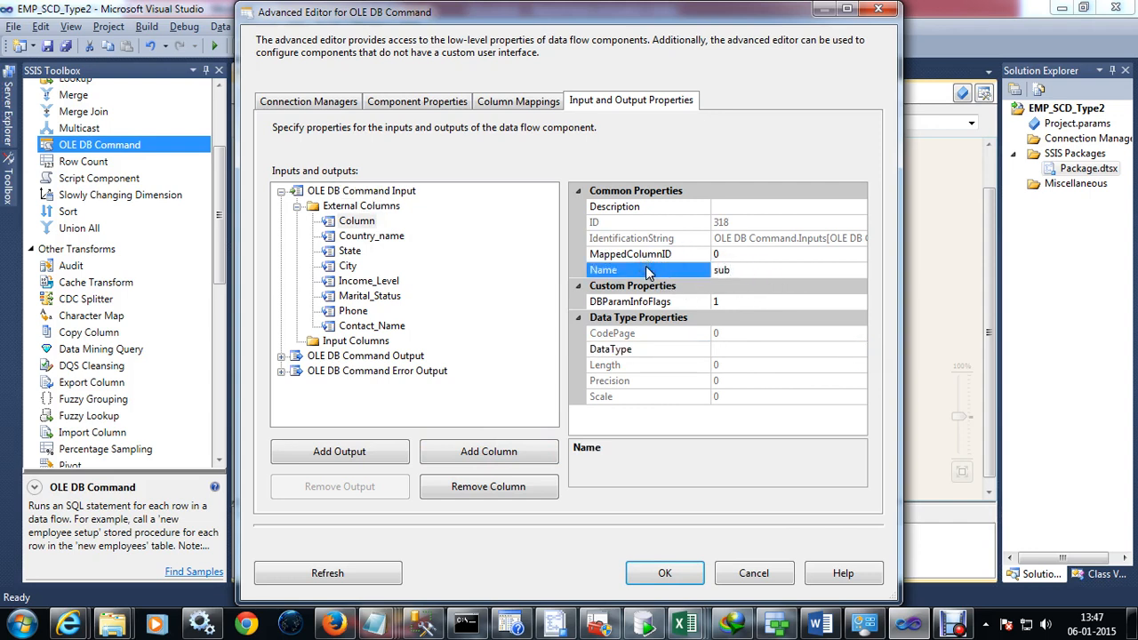
text(_region)
click(702, 354)
click(668, 349)
click(859, 350)
scroll(656, 421, down, 6)
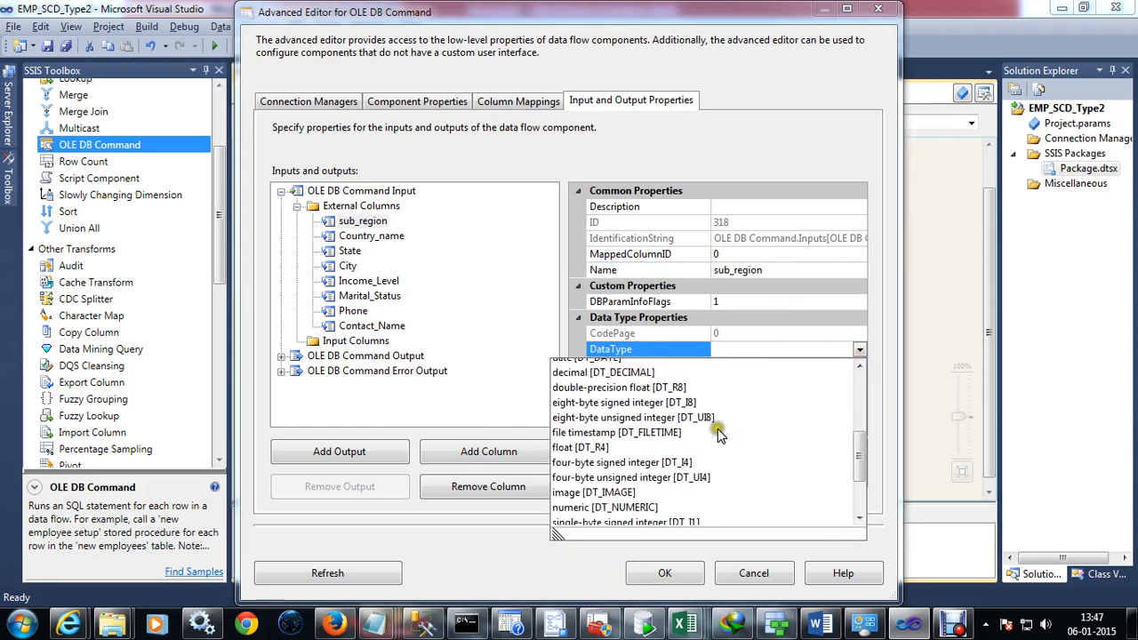
click(647, 430)
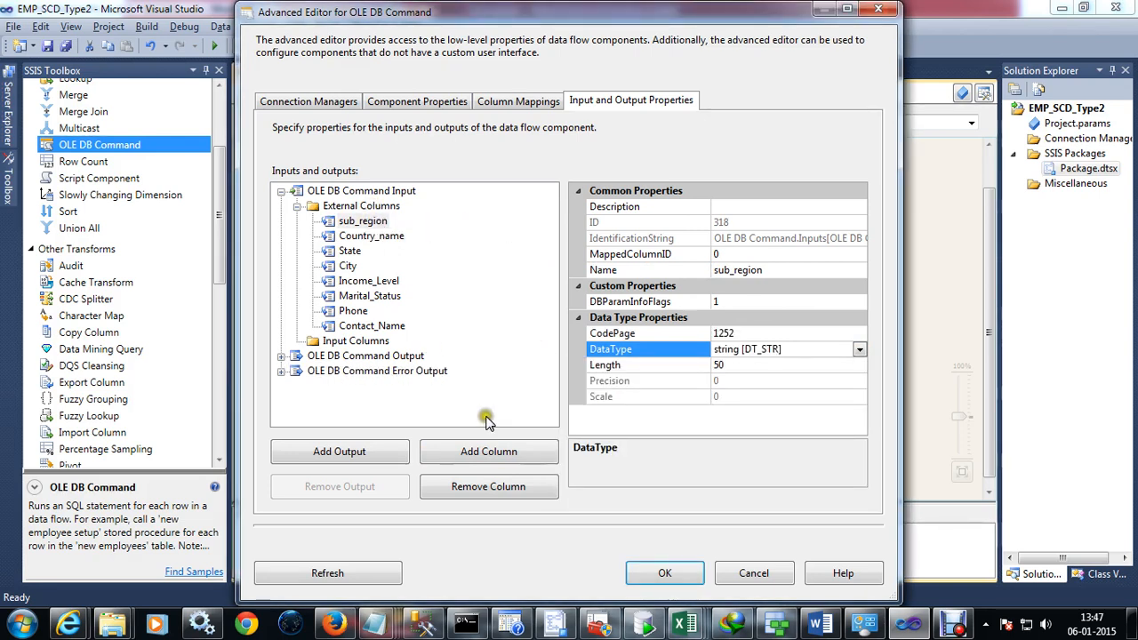
Add an external column named Region_Name with data type string [DT_STR] to the OLE DB Command Input.
click(484, 452)
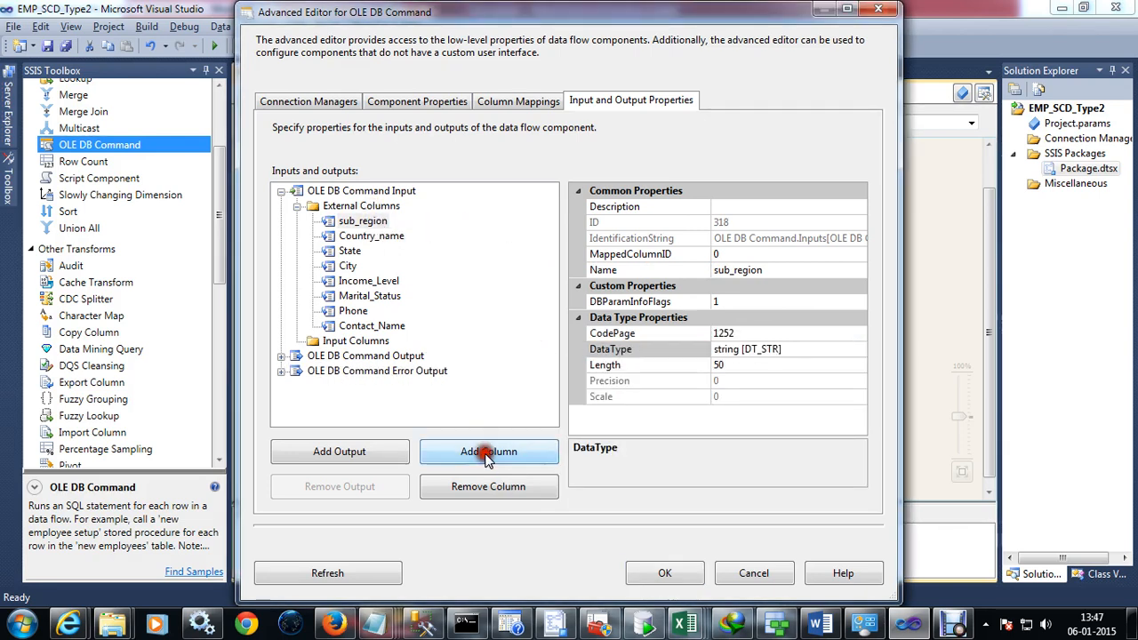
click(751, 274)
text(Region_Name)
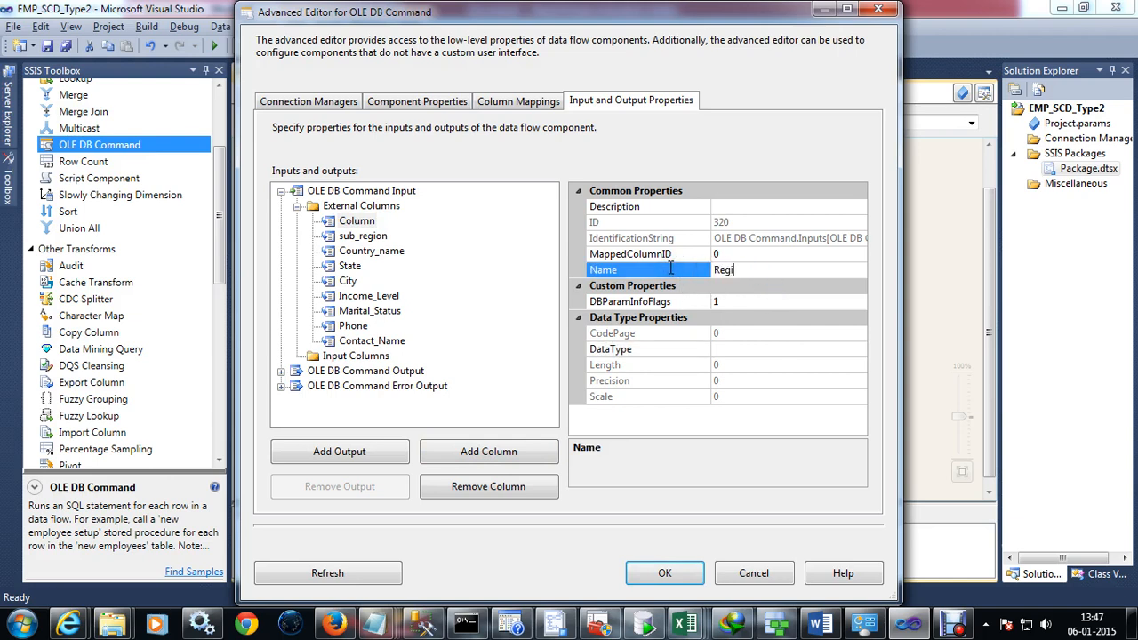
click(668, 348)
click(859, 350)
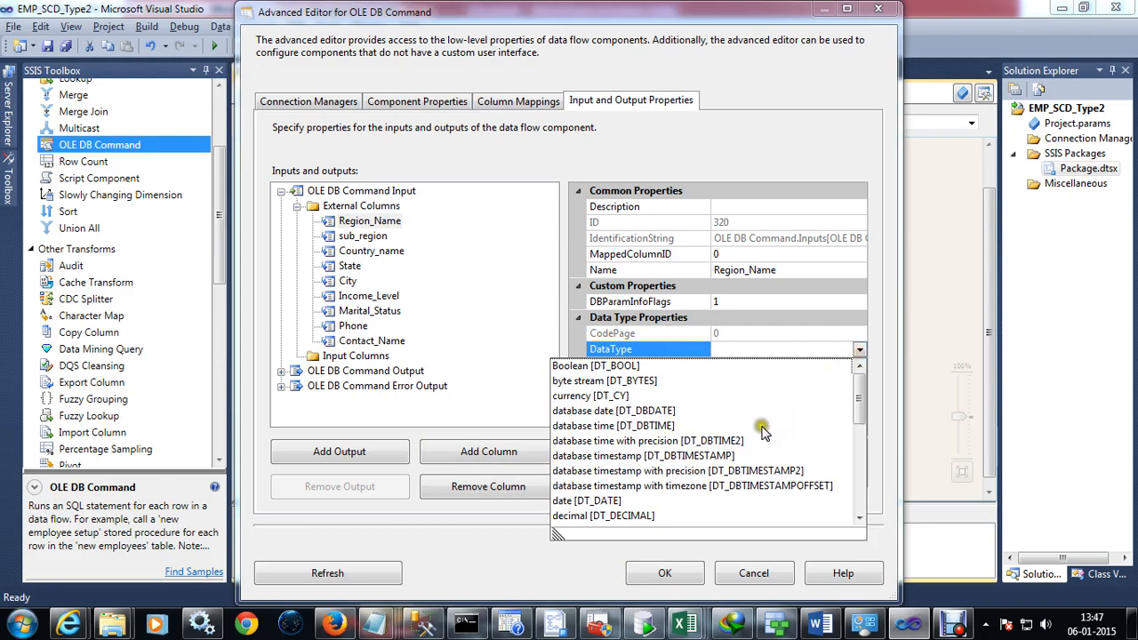
scroll(627, 514, down, 5)
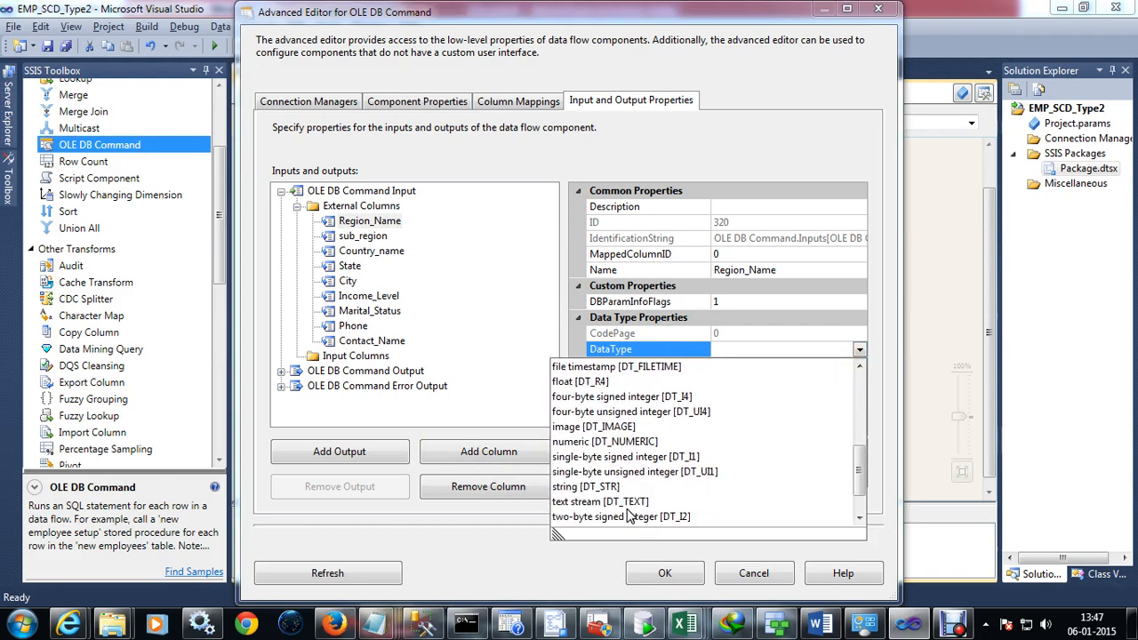
click(623, 486)
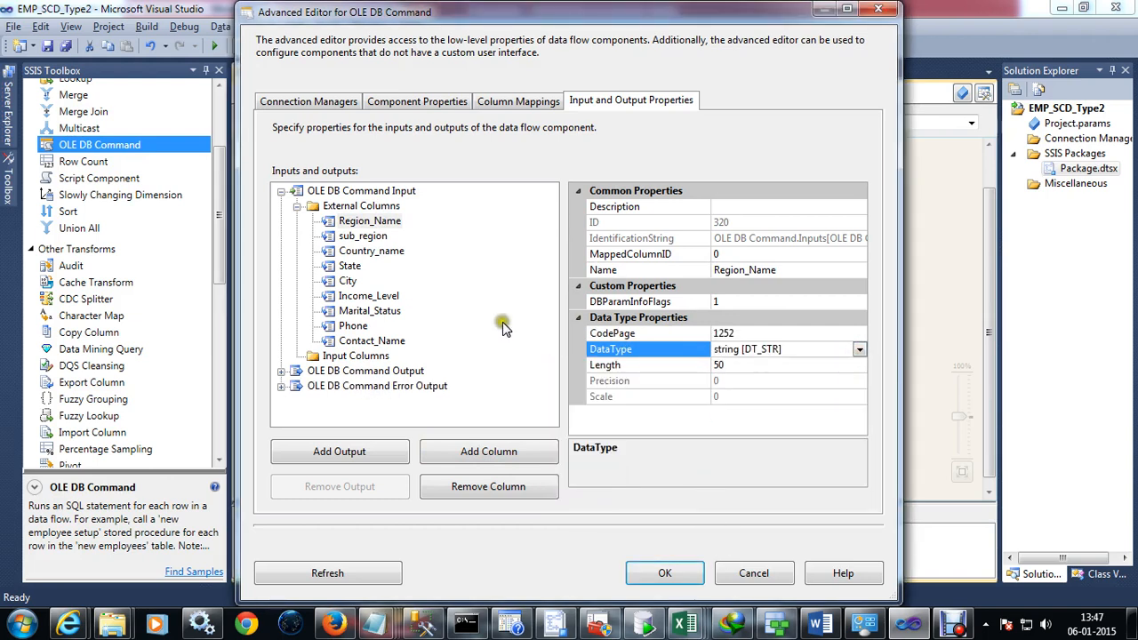
Add an external column named Surr_Key to the OLE DB Command Input.
click(488, 452)
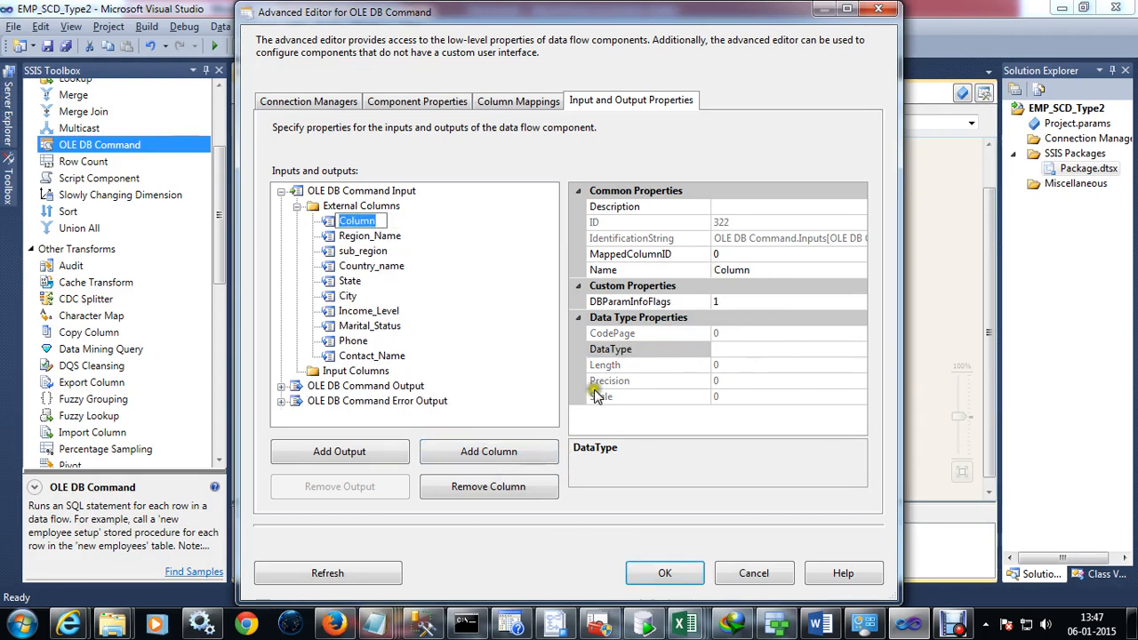
click(731, 269)
click(687, 273)
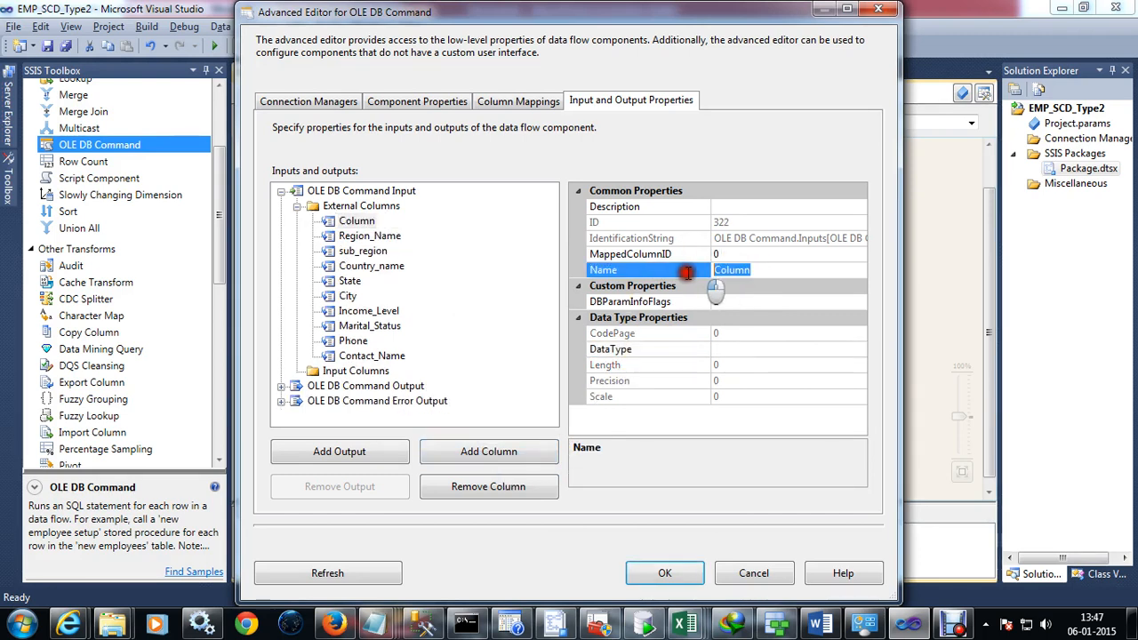
text(Surr_Key)
Set the Surr_Key column's data type to numeric [DT_NUMERIC] and check its length, precision and scale.
click(658, 351)
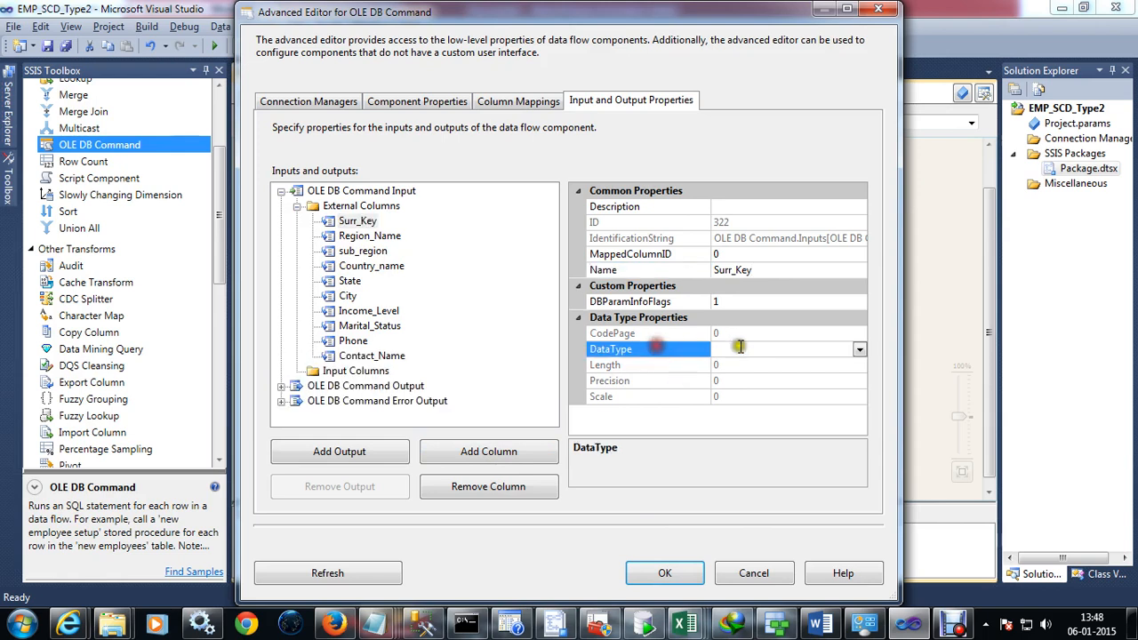
click(859, 350)
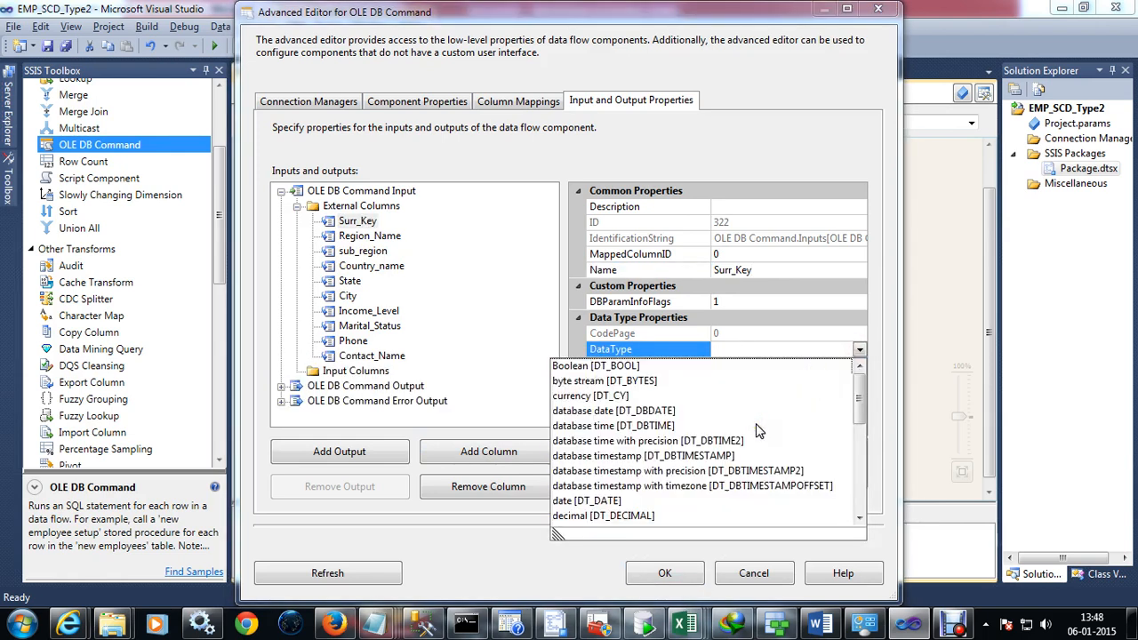
scroll(758, 432, down, 3)
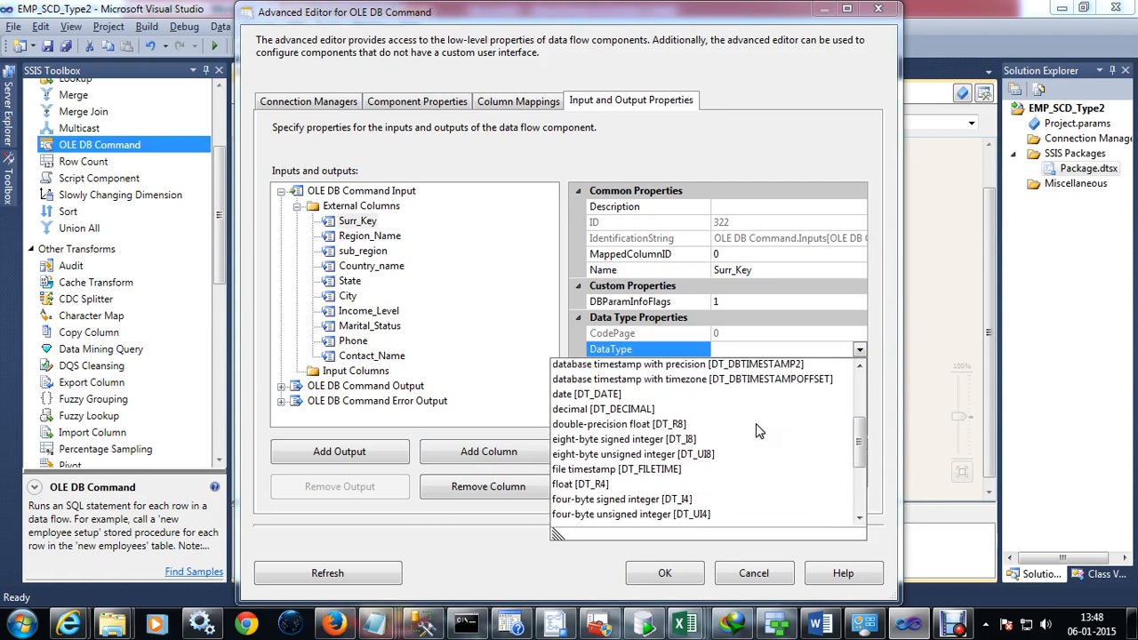
scroll(758, 431, down, 1)
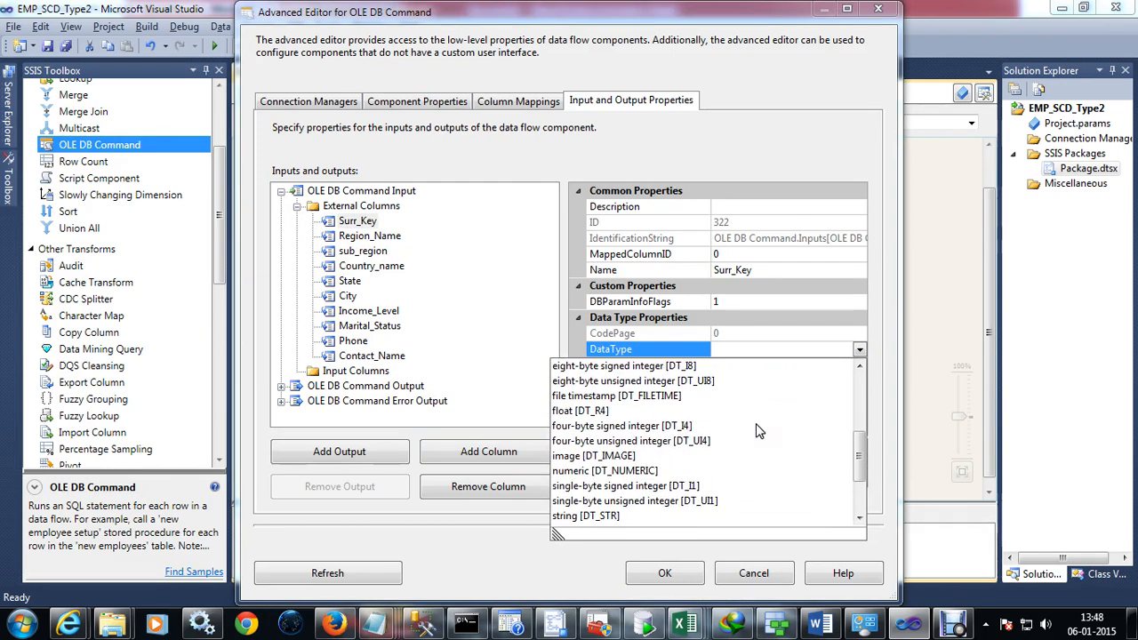
click(623, 456)
click(858, 349)
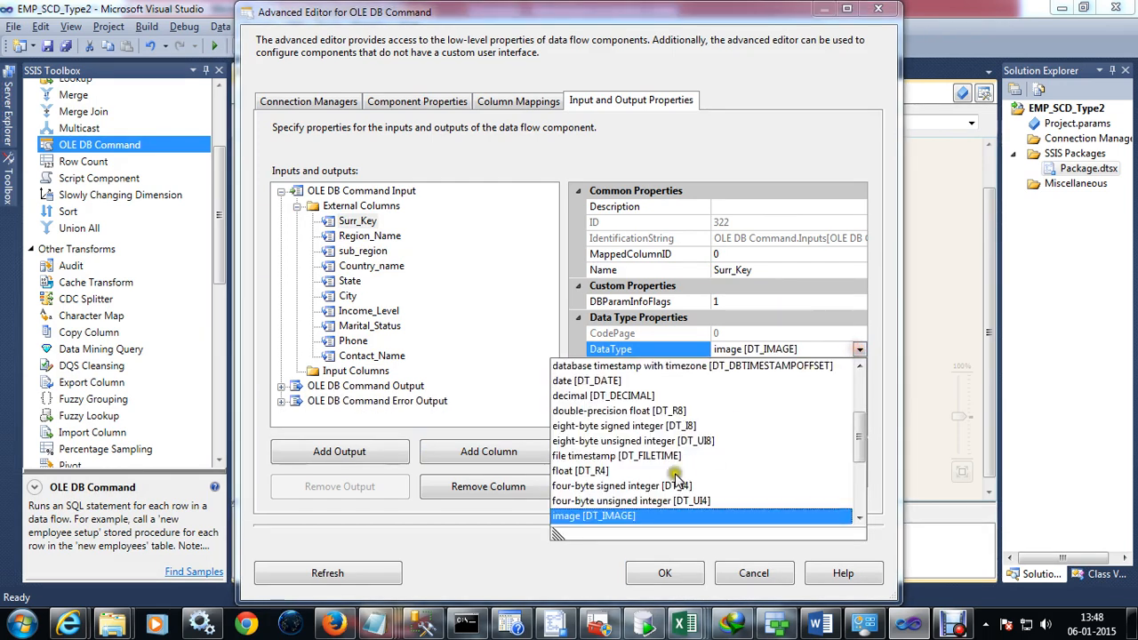
scroll(663, 484, down, 2)
click(649, 486)
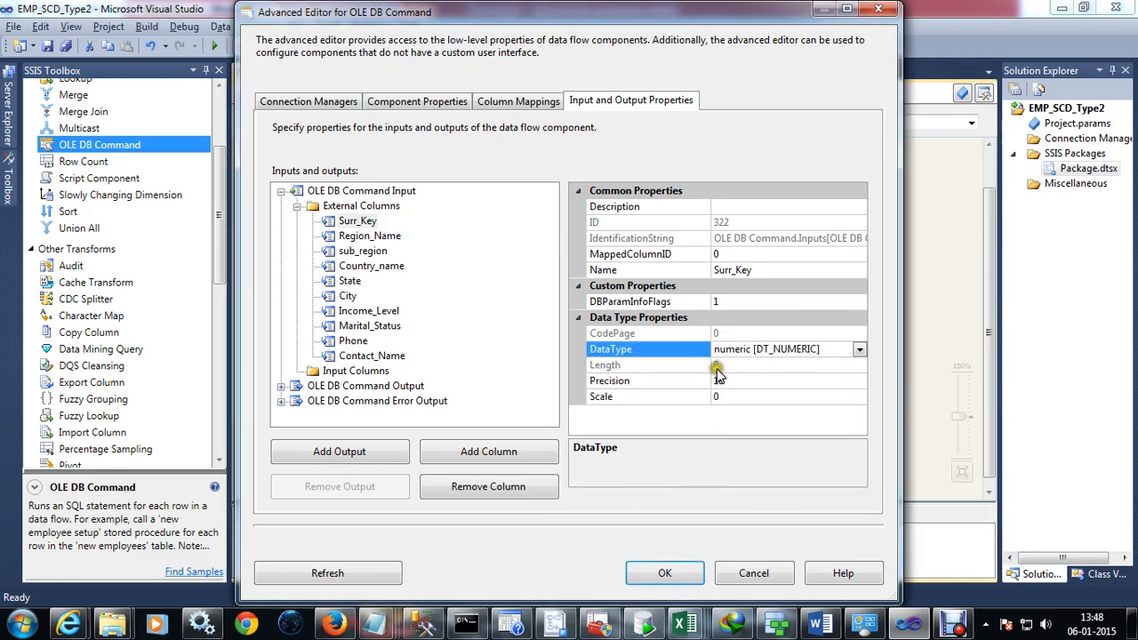
click(655, 365)
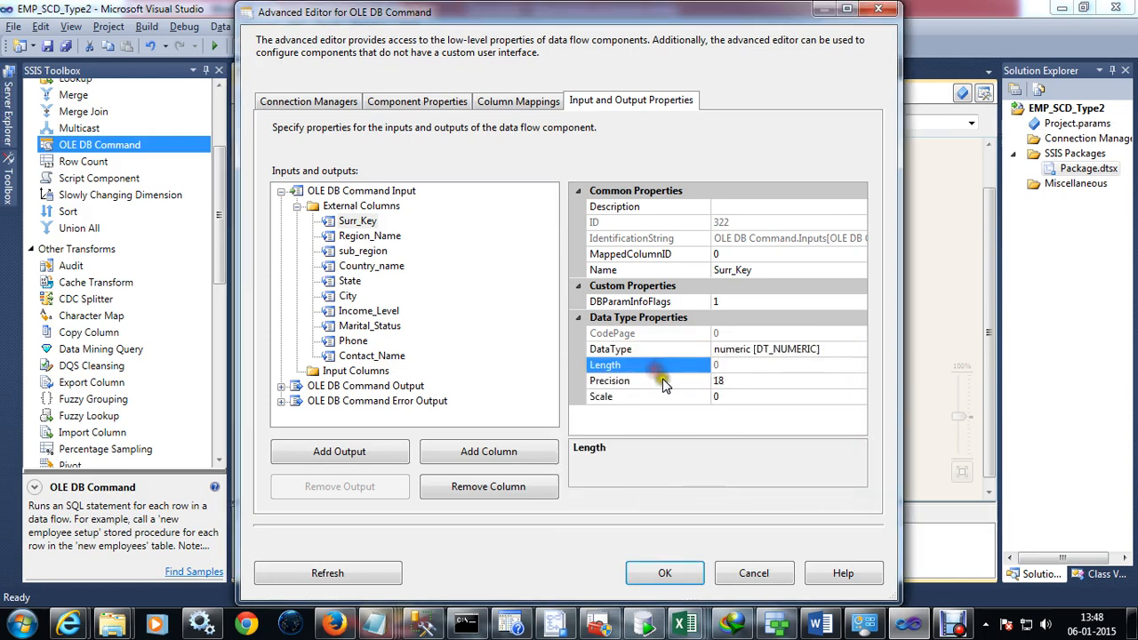
click(662, 380)
click(664, 396)
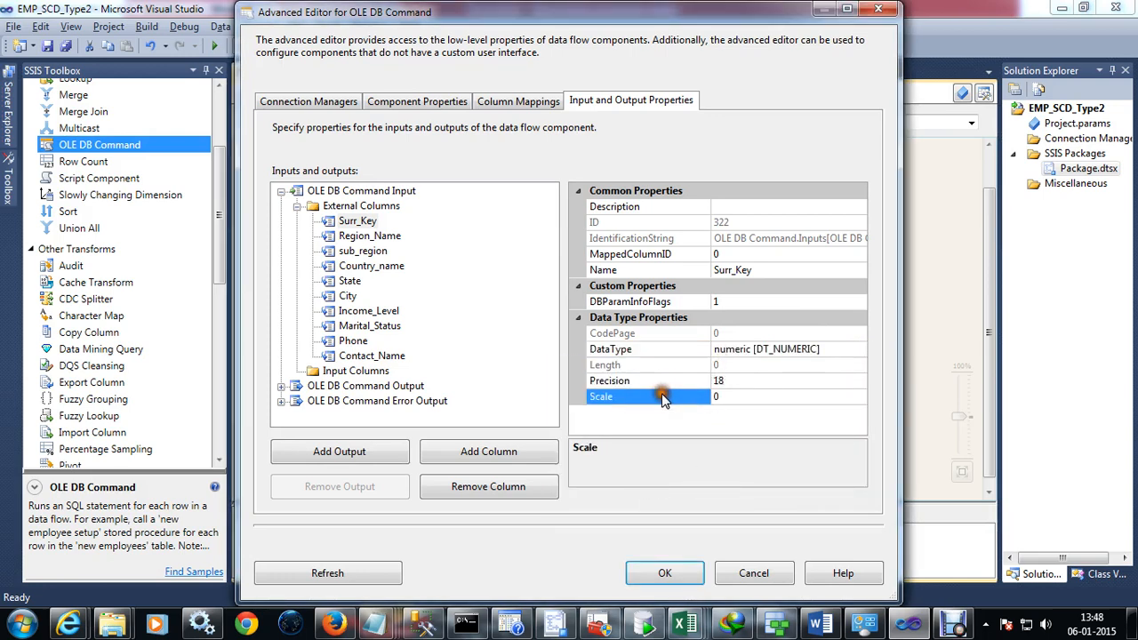
Review the OLE DB Command Input's external columns, including the properties of Surr_Key, Region_Name, sub_region and Country_name.
click(355, 221)
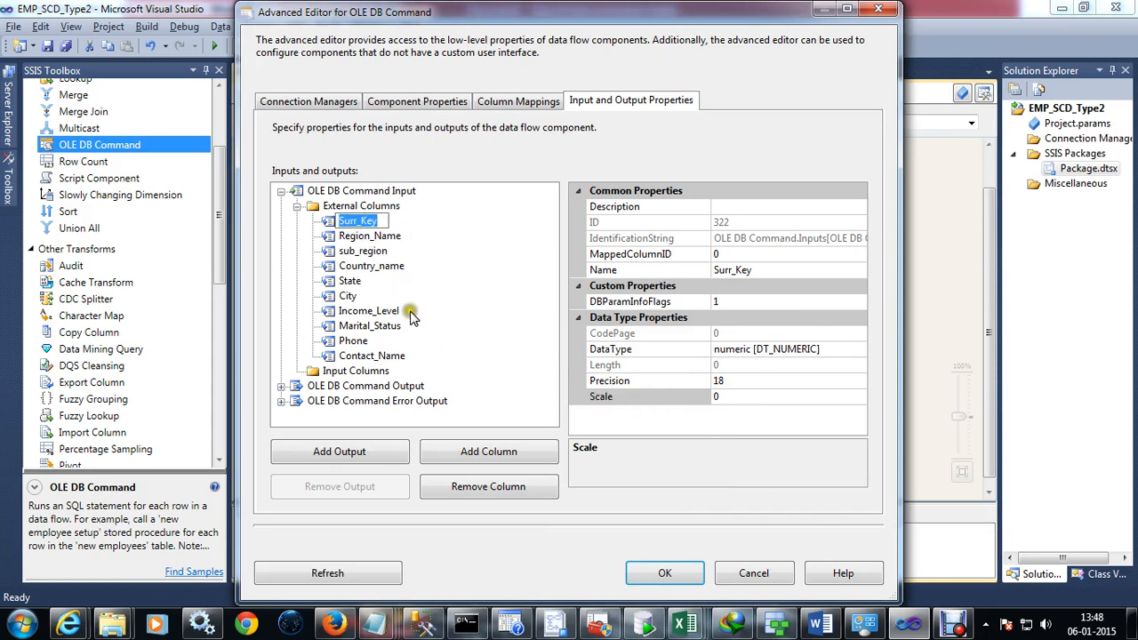
click(506, 319)
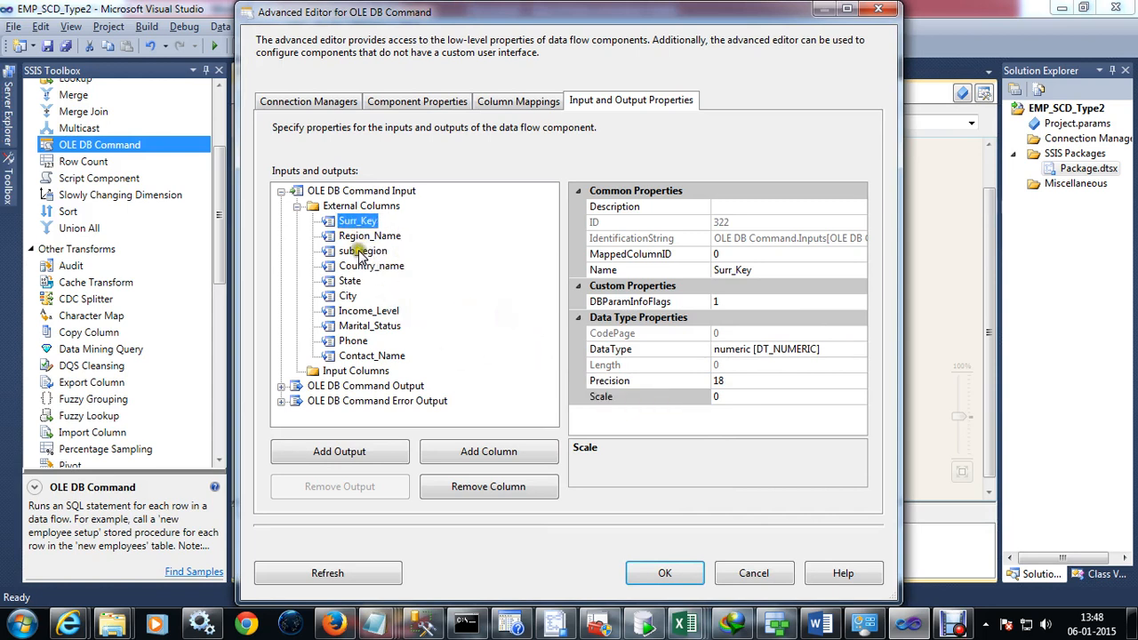
drag(358, 354, 361, 239)
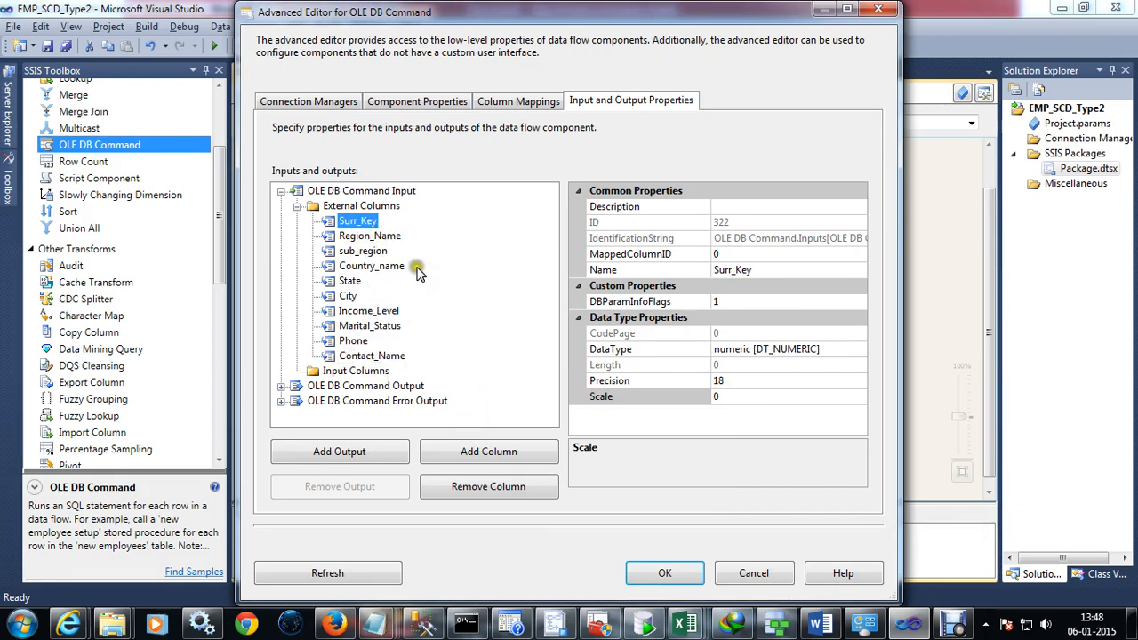
click(352, 237)
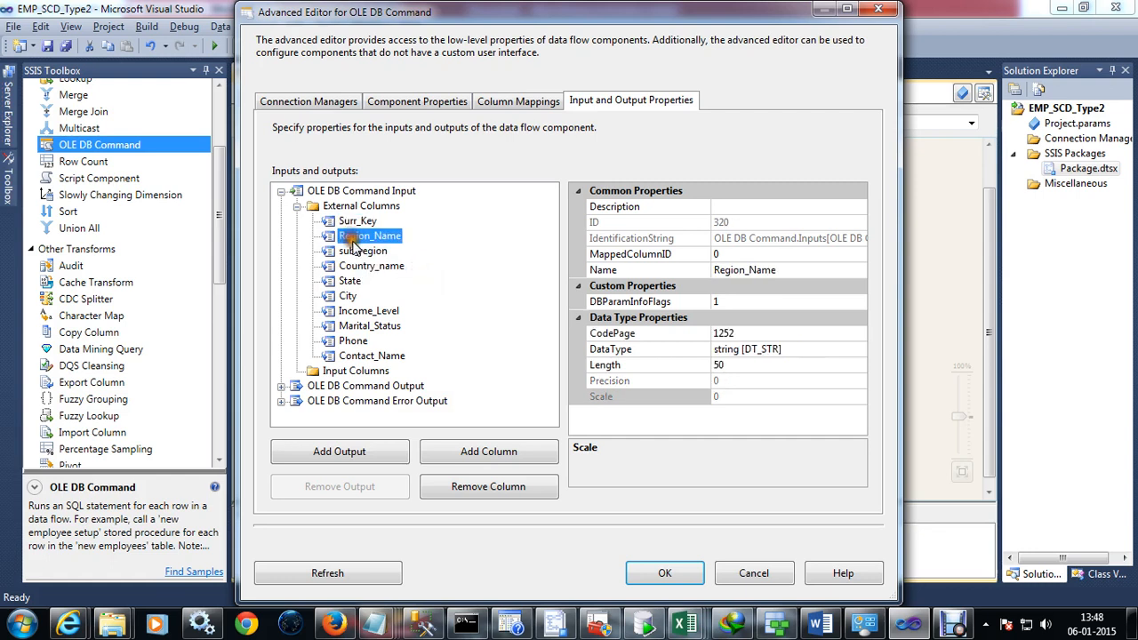
click(356, 252)
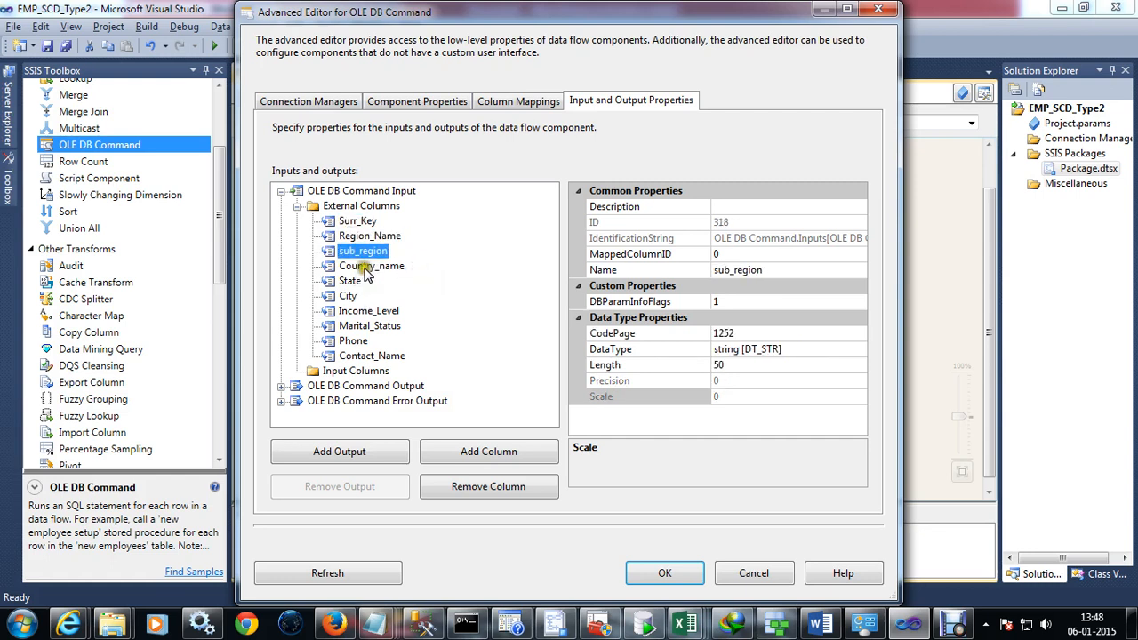
click(367, 267)
click(370, 237)
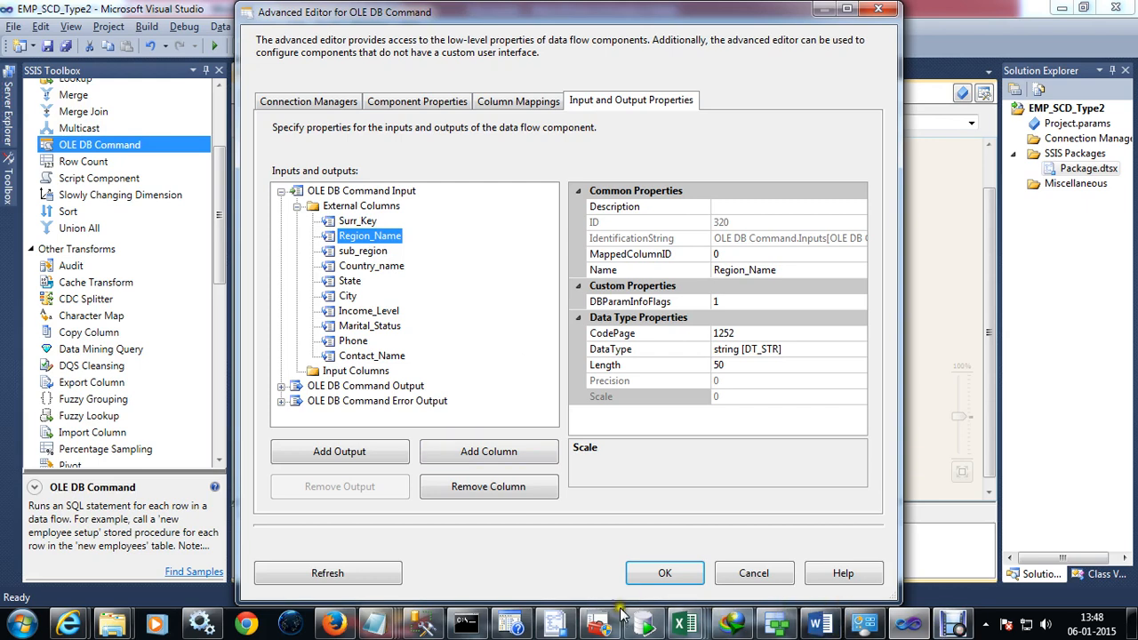
Paste a screenshot of the editor's external columns below the last image in the Word document, and return to Visual Studio.
click(820, 624)
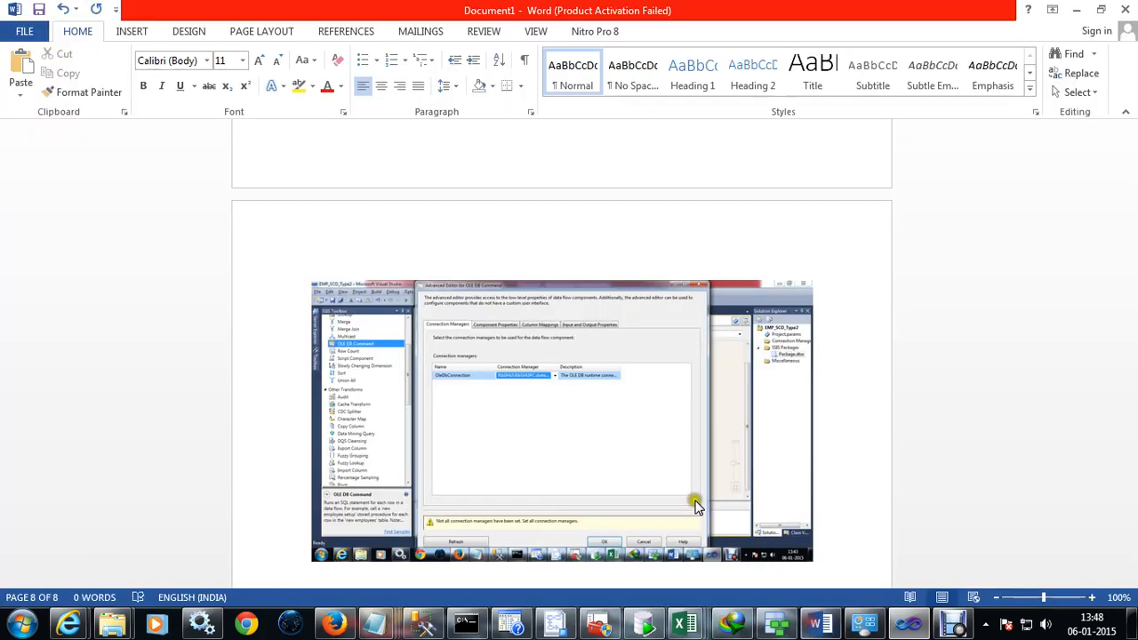
scroll(810, 538, down, 1)
scroll(810, 538, down, 1)
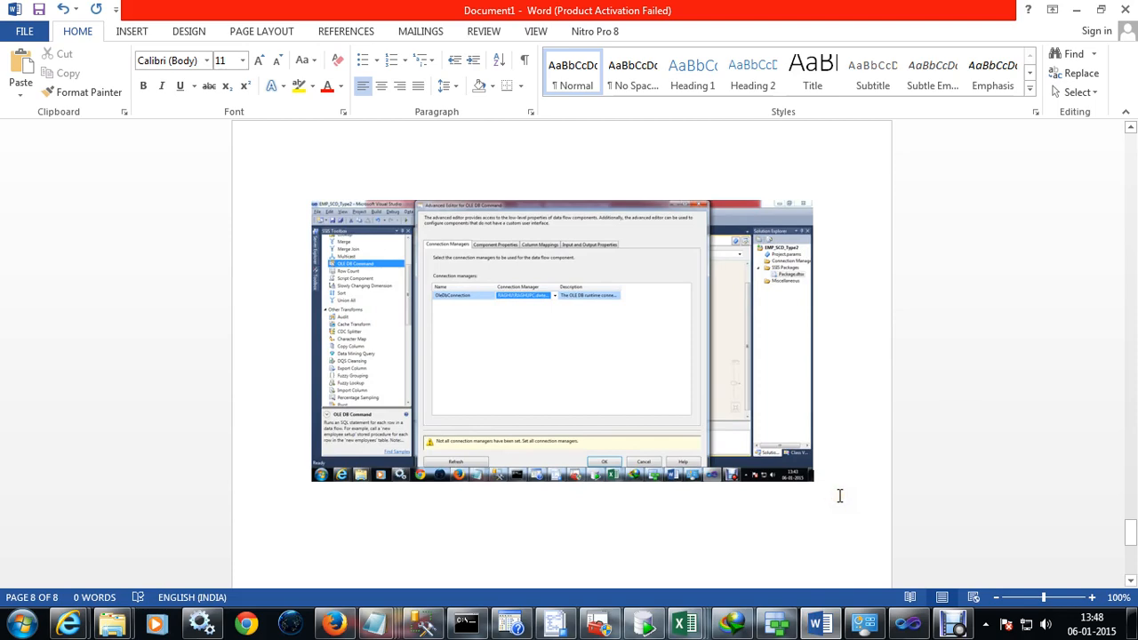
scroll(839, 495, down, 5)
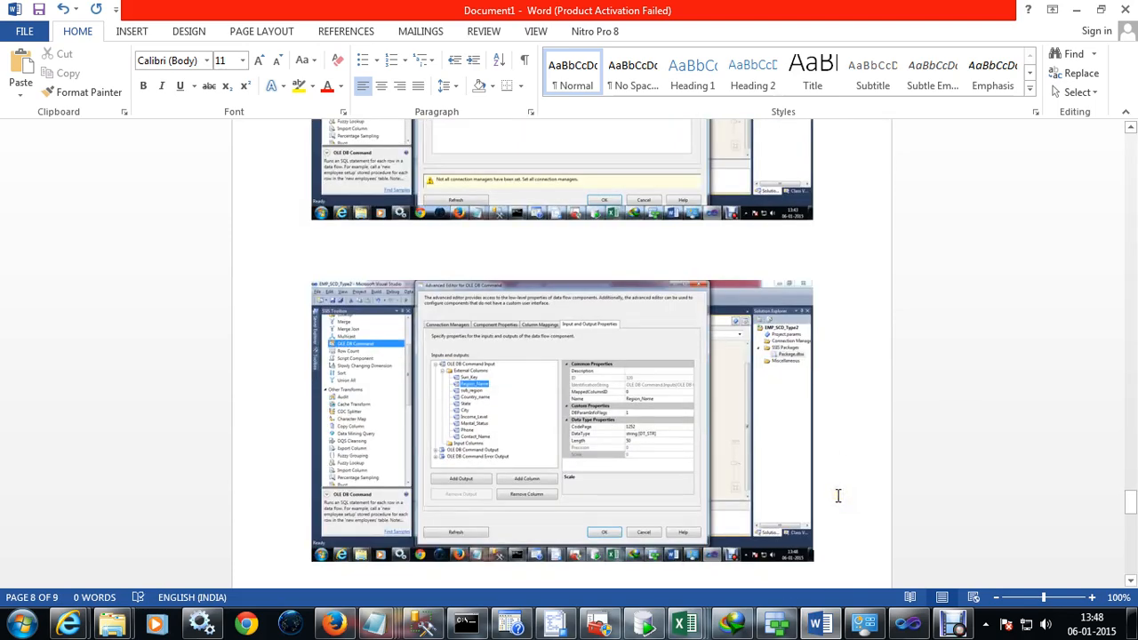
key(alt+Tab)
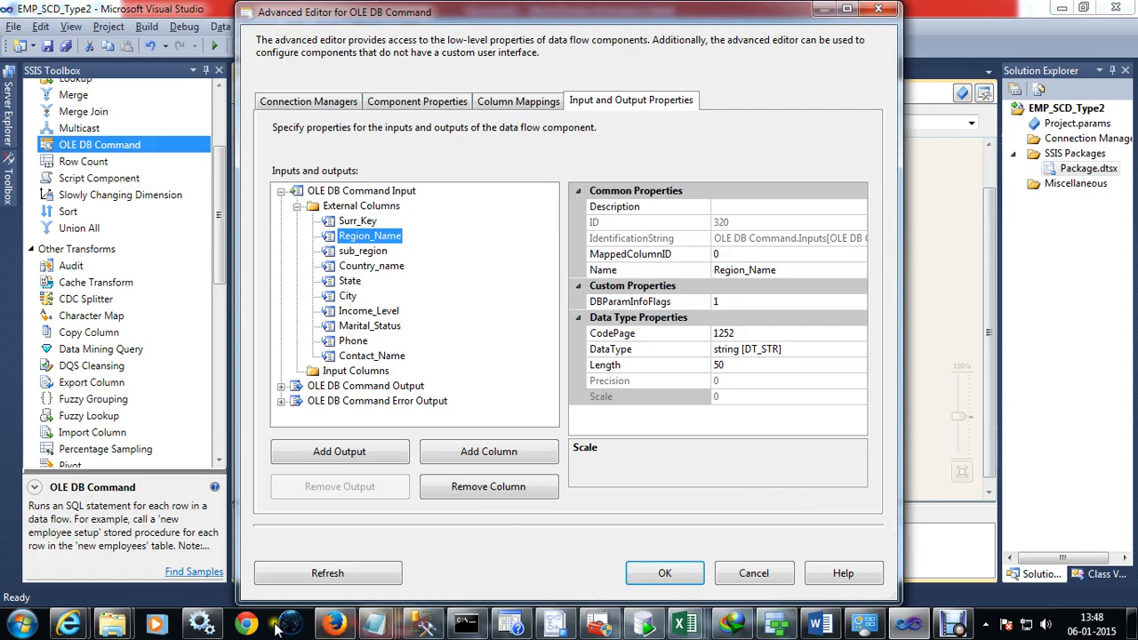
Switch to the untitled Notepad file, arrange it beside the Advanced Editor, and start an update statement below the conditions.
click(377, 625)
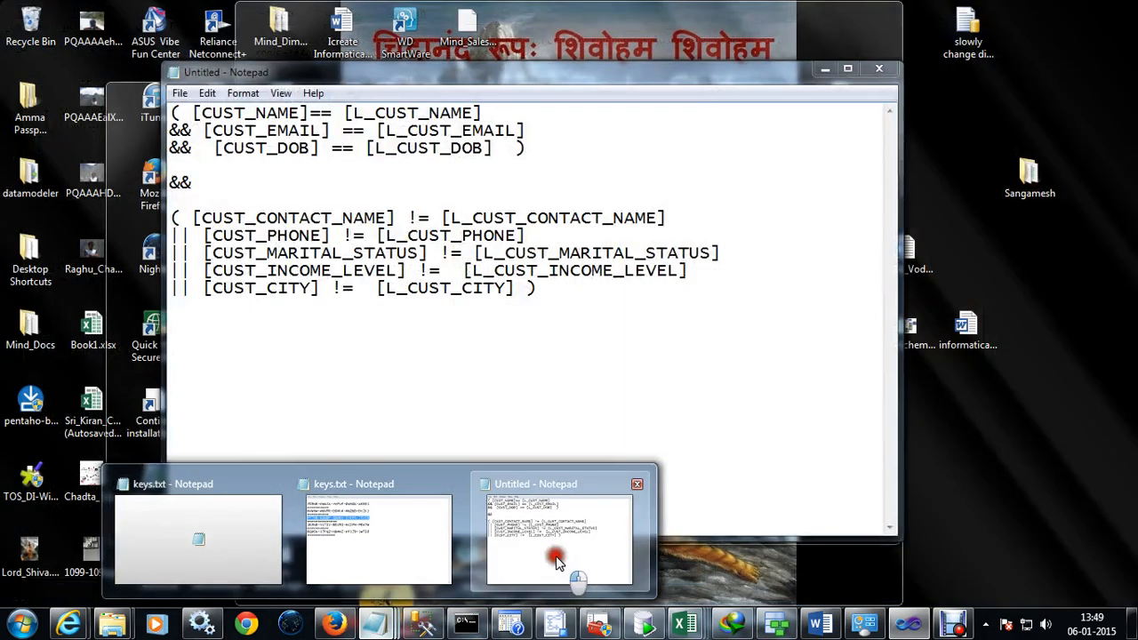
click(569, 543)
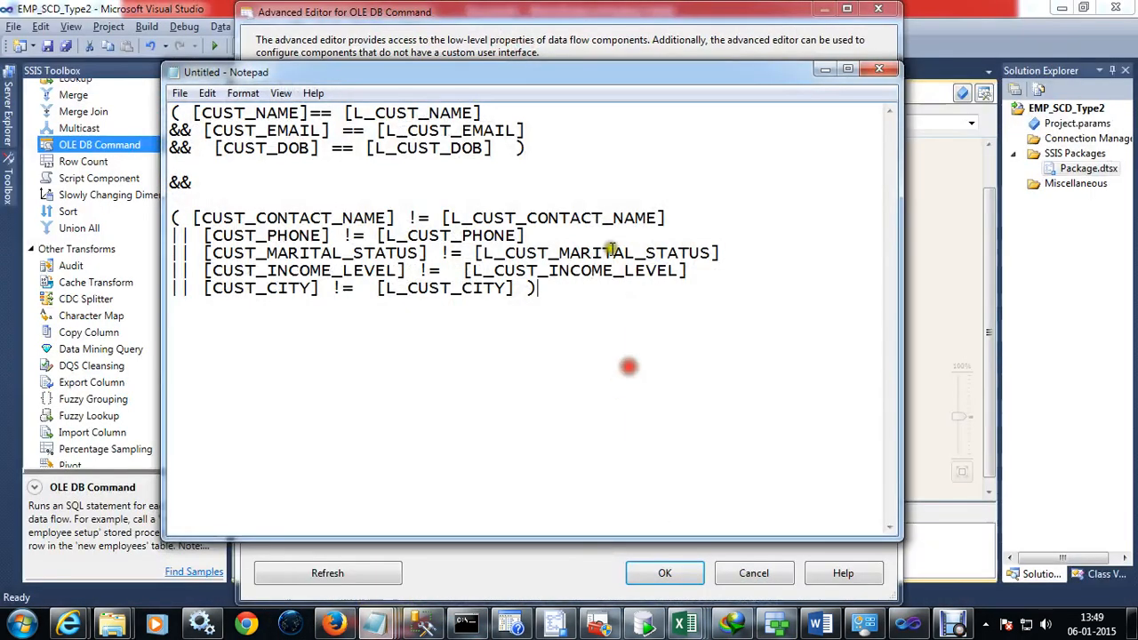
drag(656, 62, 862, 30)
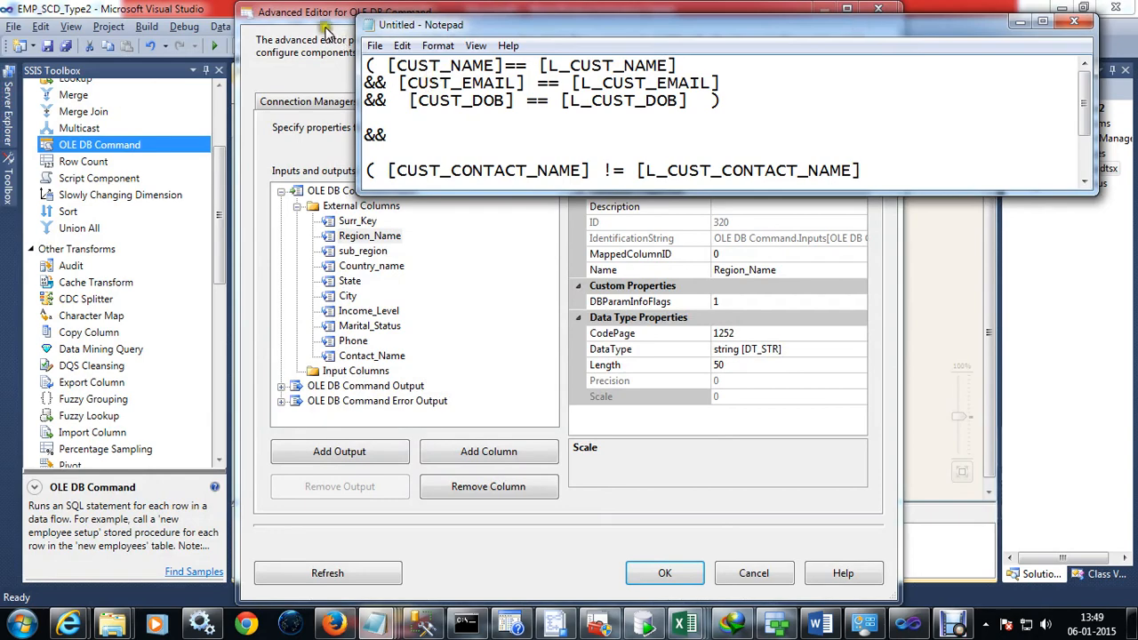
drag(325, 29, 196, 23)
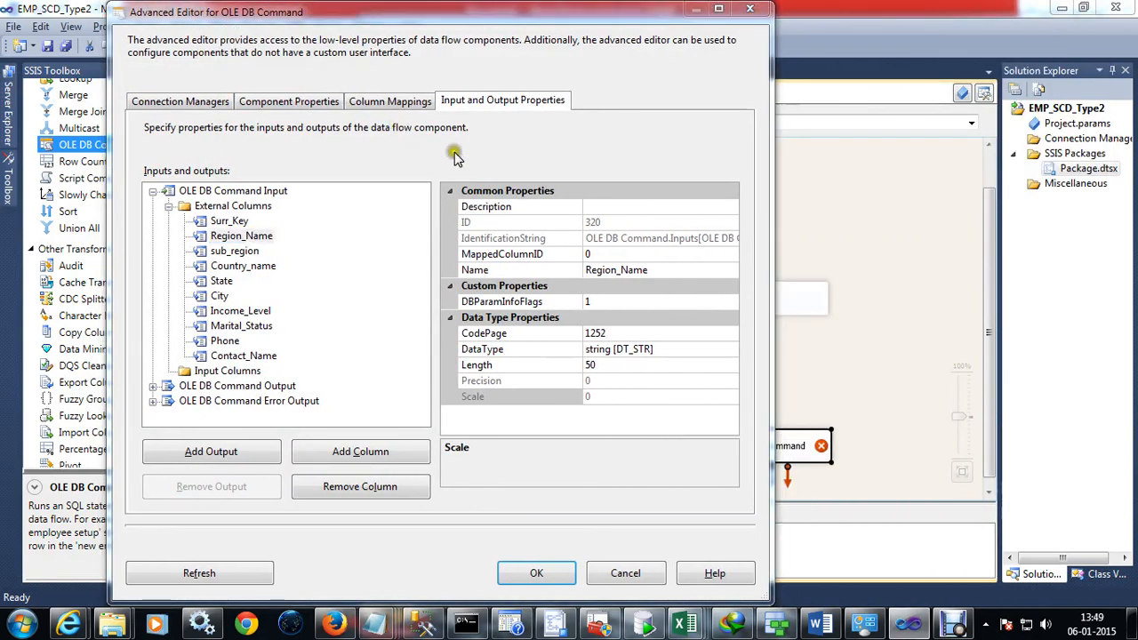
key(alt+Tab)
drag(665, 194, 651, 518)
click(783, 272)
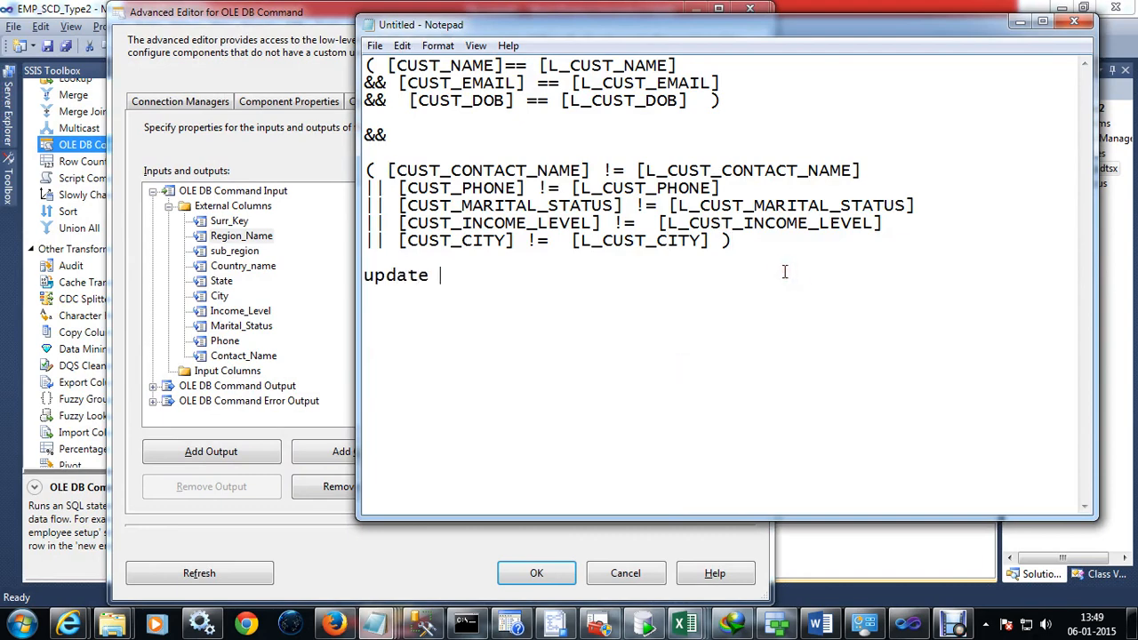
Copy the qualified table name [dwtest].[dbo].[dim_cust] from the SQL query in SQL Server Management Studio.
key(alt+Tab)
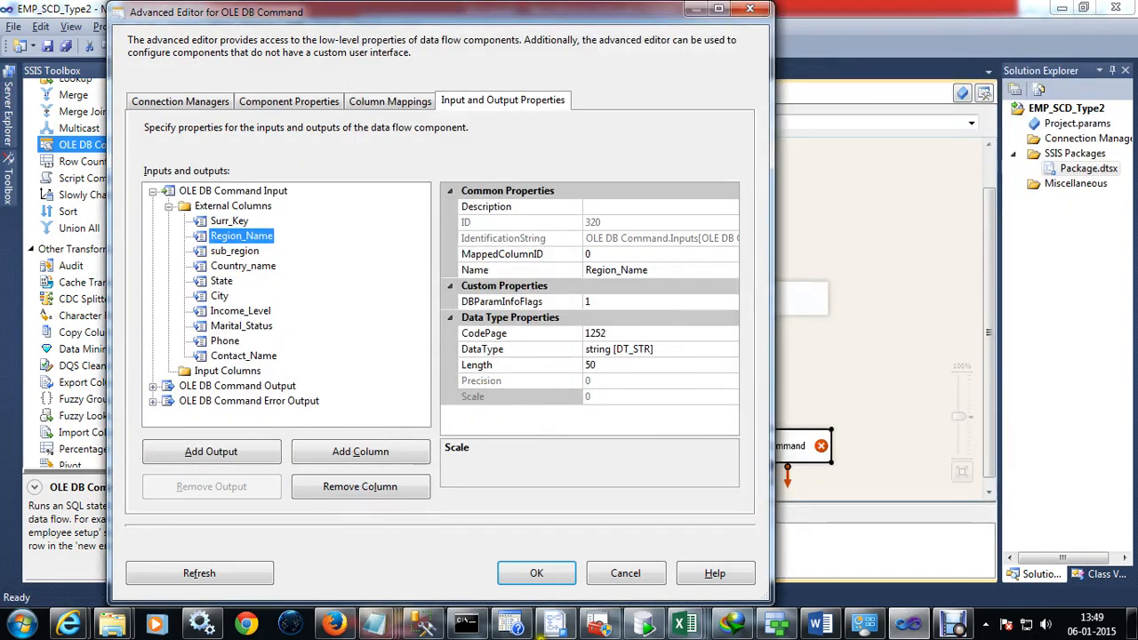
click(558, 623)
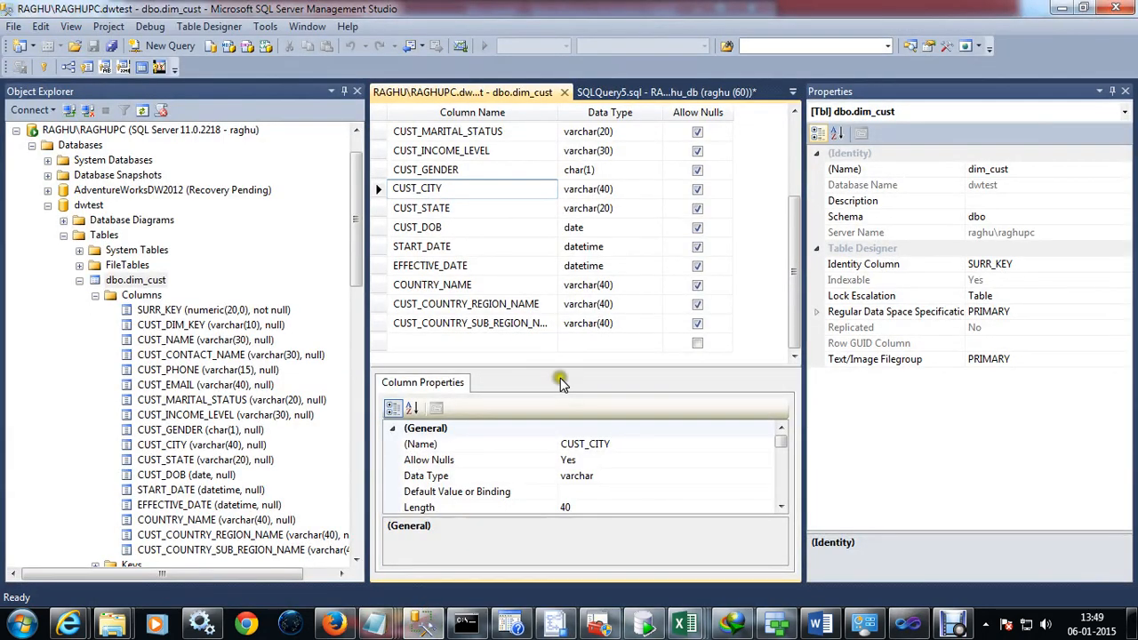
click(648, 92)
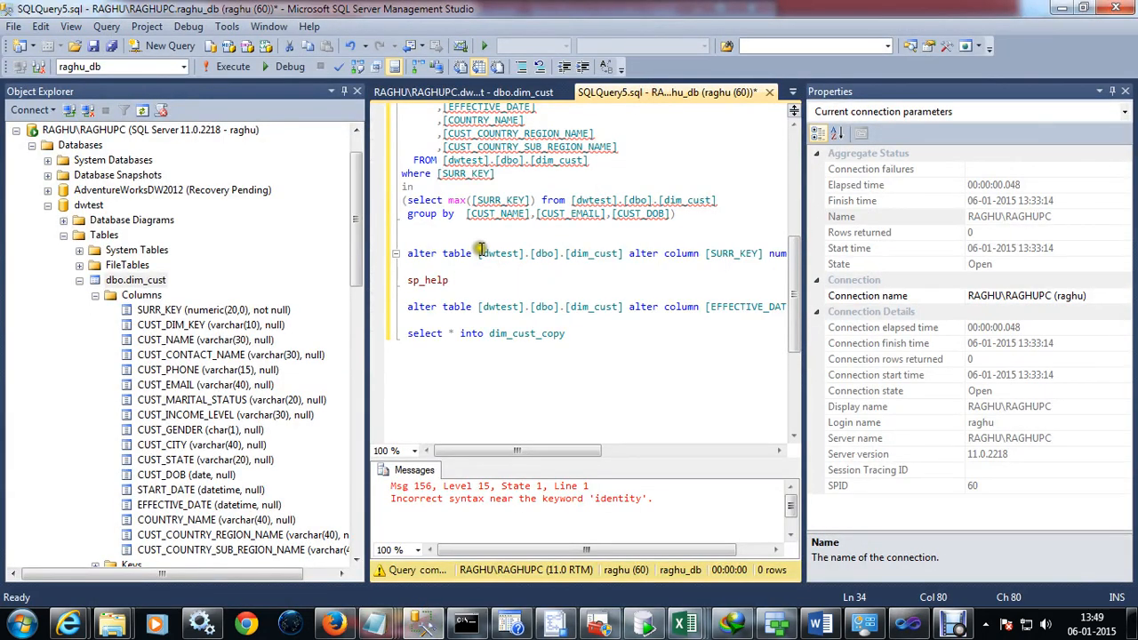
drag(477, 253, 621, 252)
key(ctrl+c)
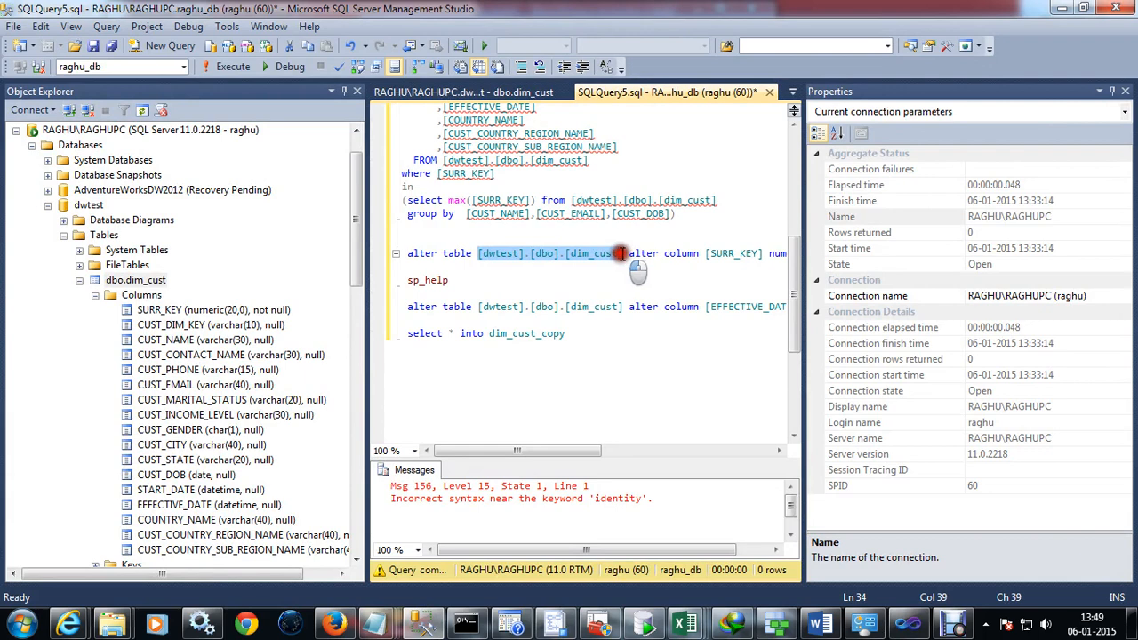
key(alt+Tab)
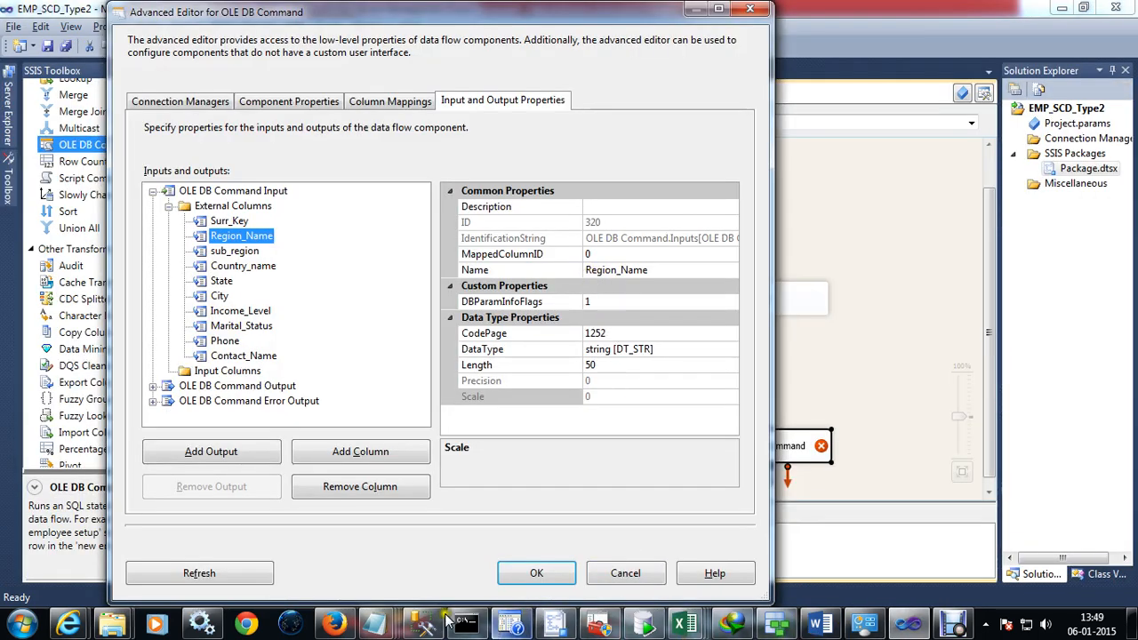
In the untitled Notepad file, complete the update line with [dwtest].[dbo].[dim_cust] and begin a set clause on the line below.
click(376, 622)
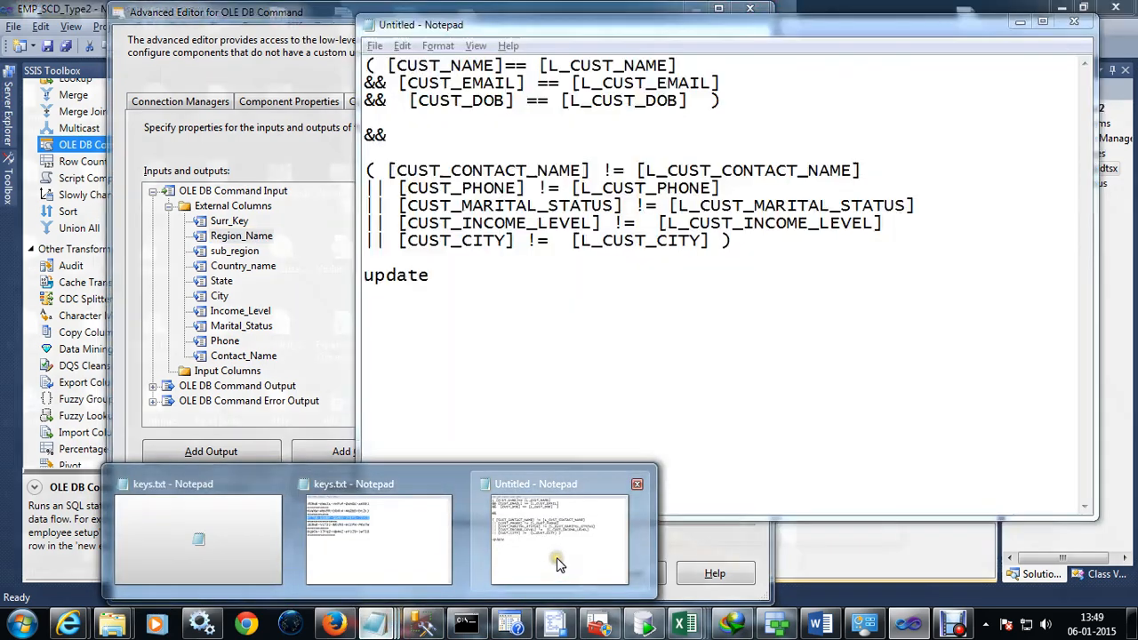
click(557, 558)
key(ctrl+v)
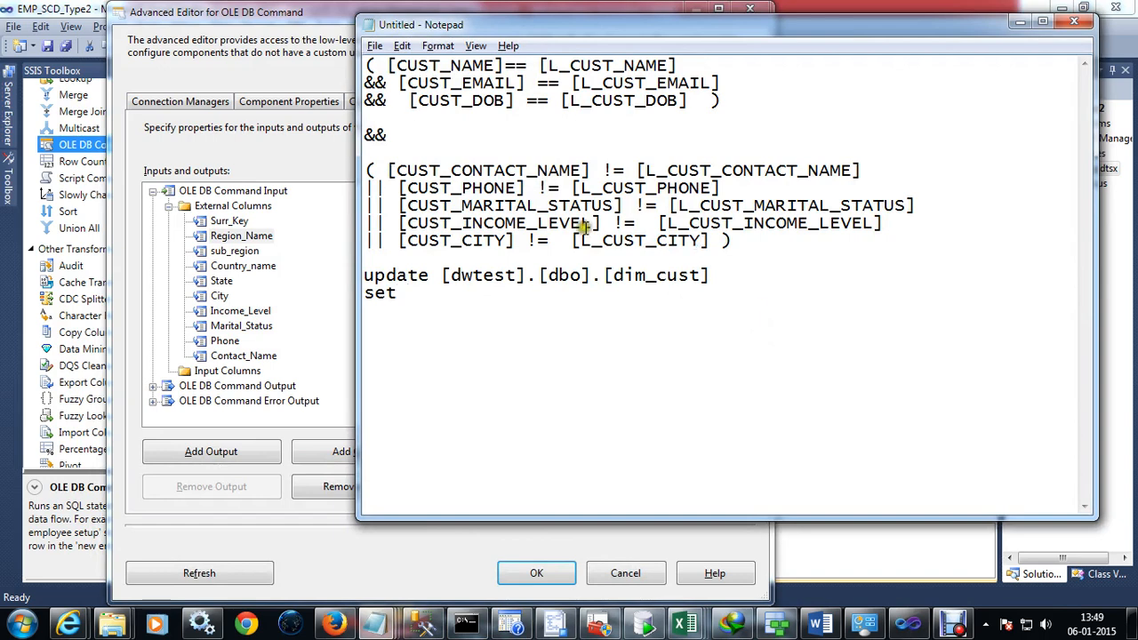
Copy [CUST_CONTACT_NAME] from the conditions into the set clause and assign it the parameter ?, ending with a comma.
drag(388, 170, 591, 170)
key(ctrl+c)
click(466, 291)
key(ctrl+v)
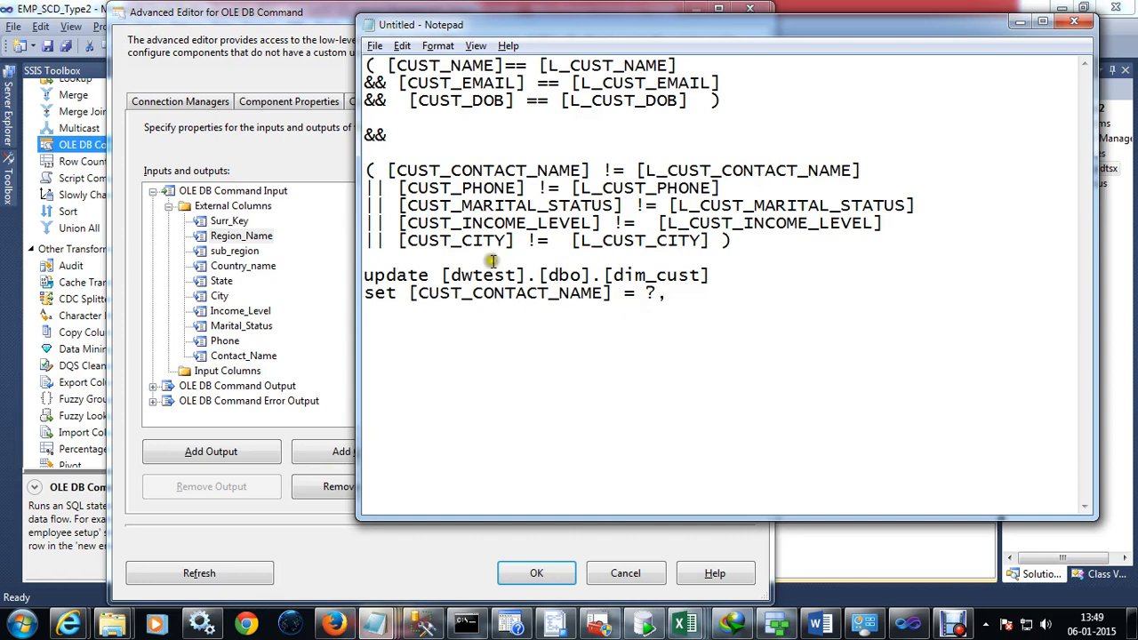
Copy [CUST_PHONE] from the conditions onto a new line of the set clause, assign it =?, and start another line below.
drag(397, 188, 532, 190)
key(ctrl+c)
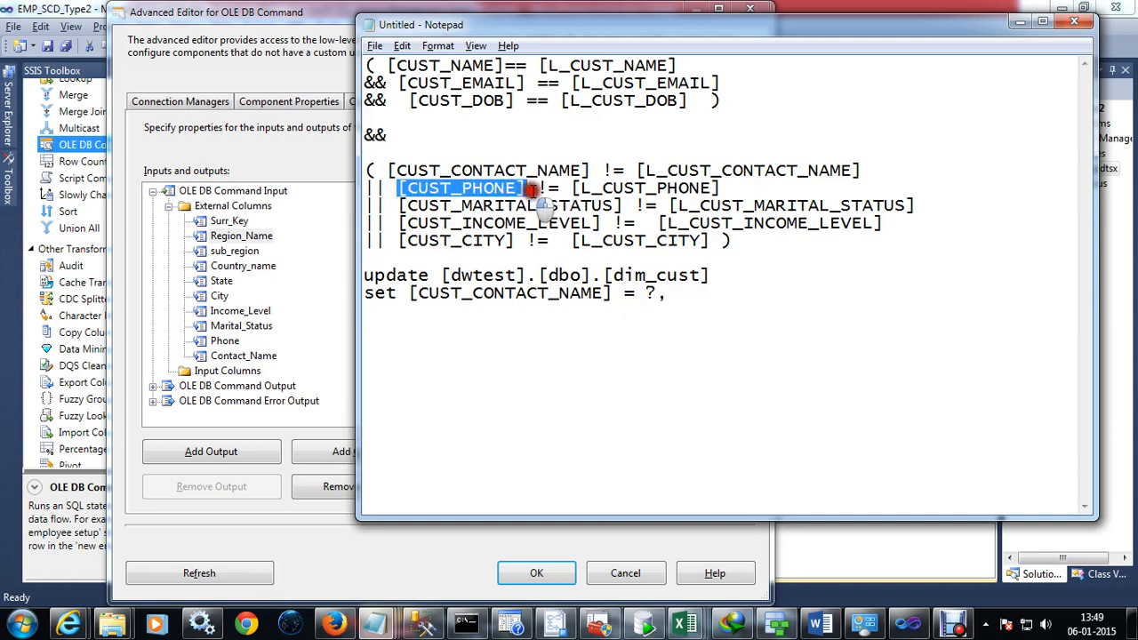
click(459, 309)
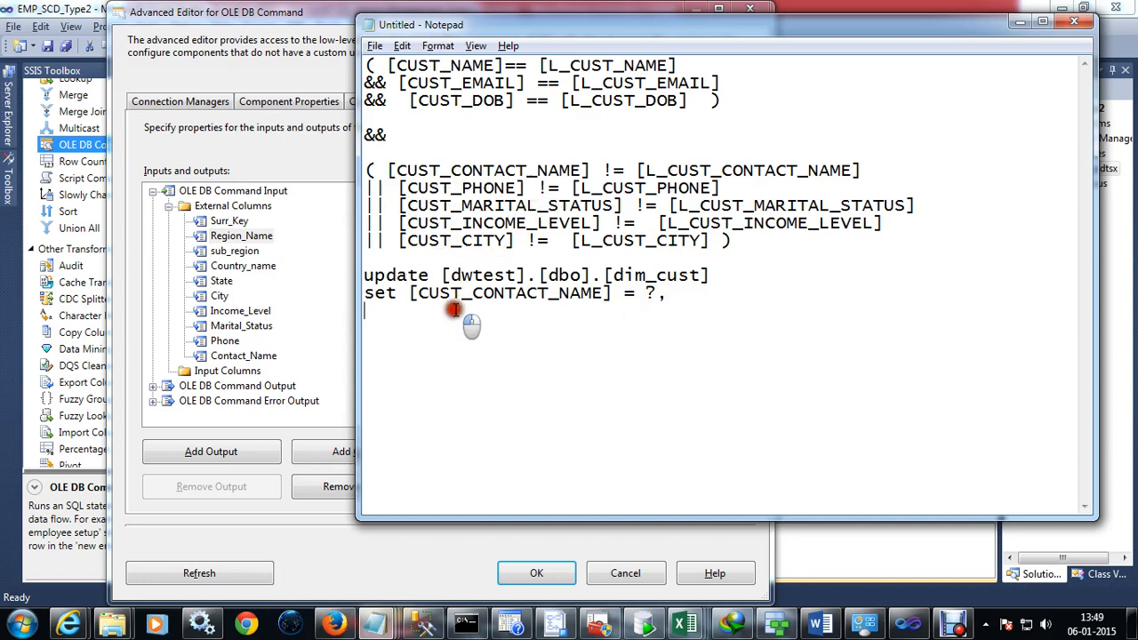
key(ctrl+v)
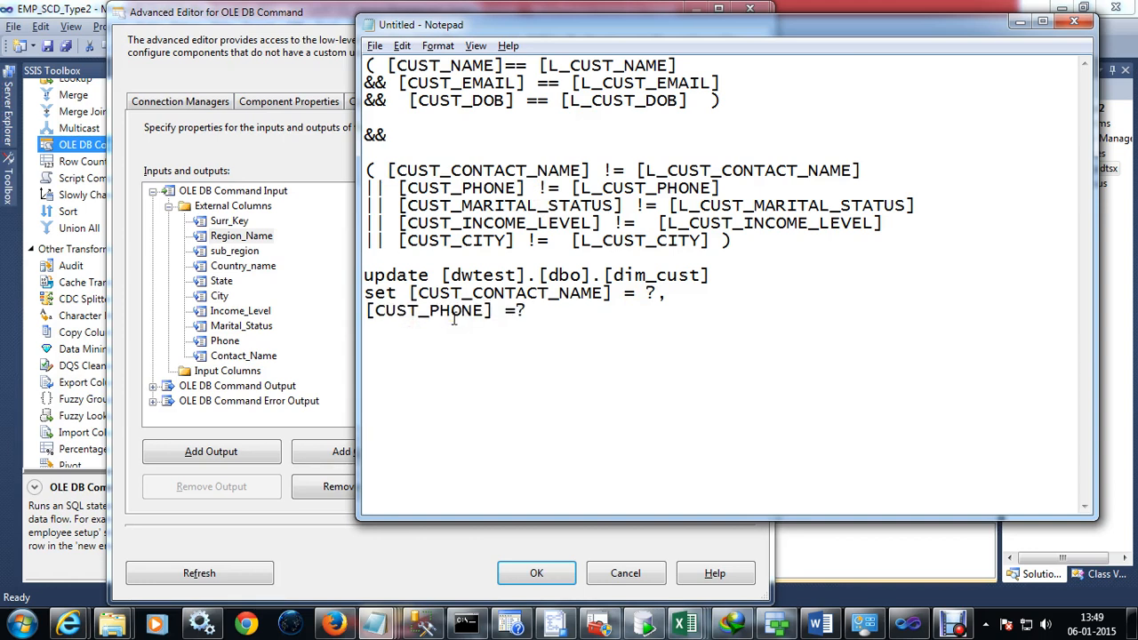
click(533, 316)
drag(399, 204, 620, 206)
click(572, 362)
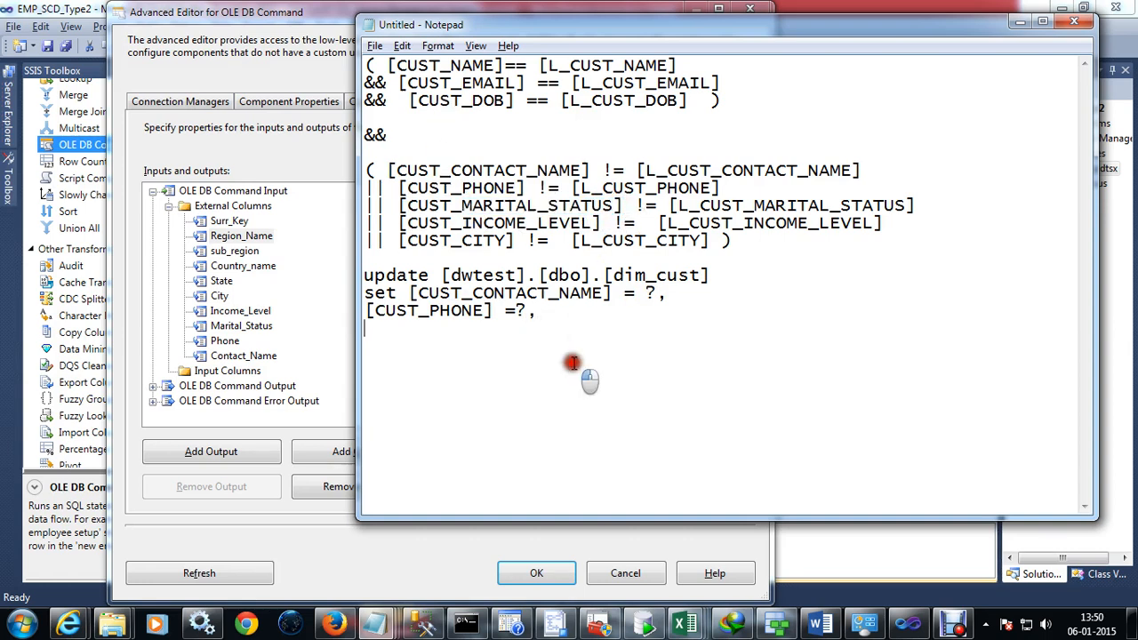
Move the contact name and phone assignments below the set keyword, begin a new [CUST column there, and check the external column order.
click(411, 292)
key(Return)
key(Return)
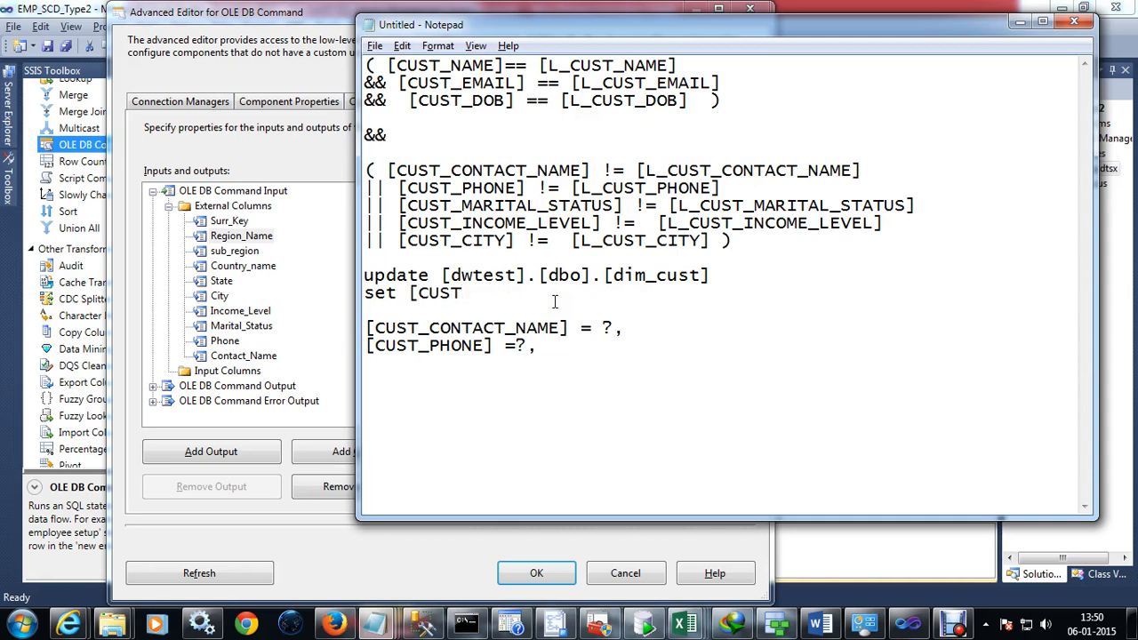
key(alt+Tab)
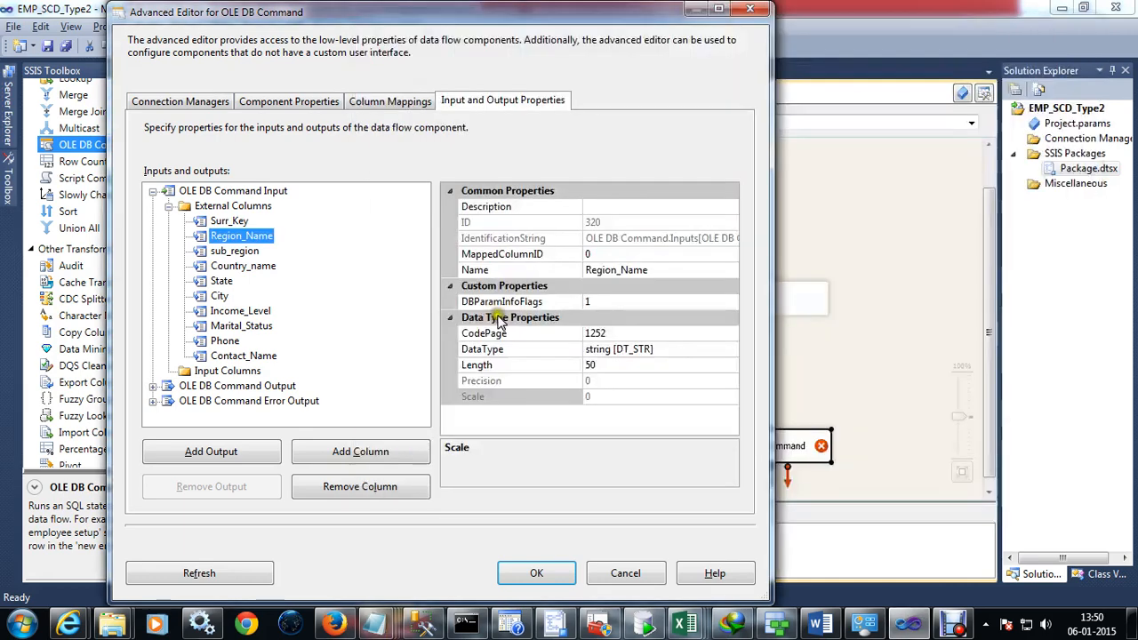
key(alt+Tab)
In SQL Server Management Studio, copy the SELECT column list from [SURR_KEY] through [CUST_COUNTRY_SUB_REGION_NAME].
click(424, 625)
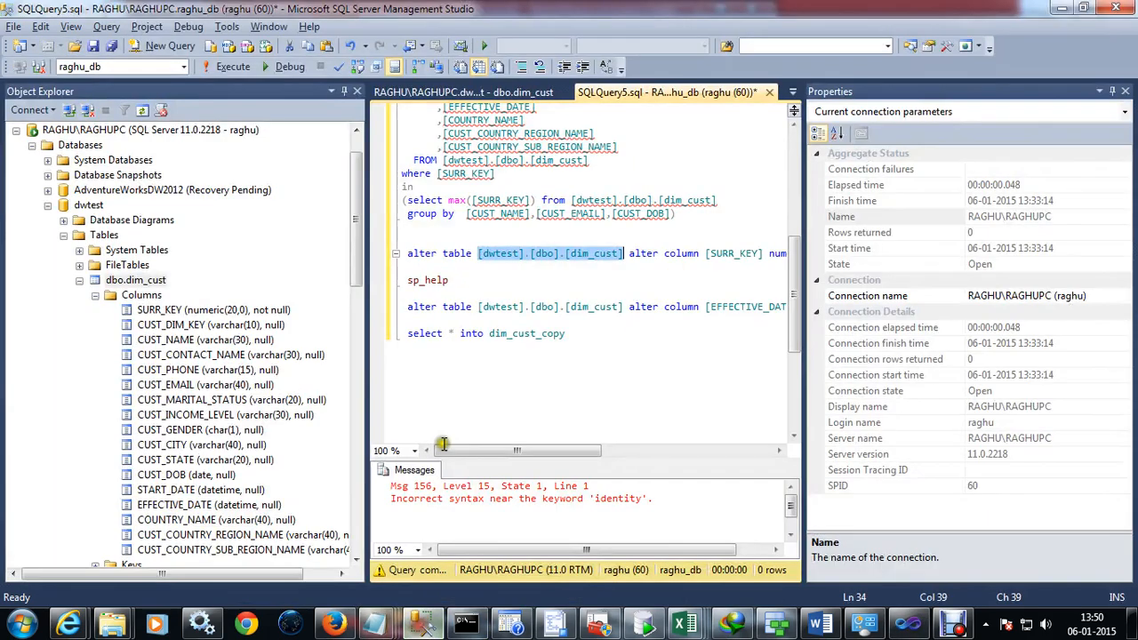
scroll(498, 178, up, 5)
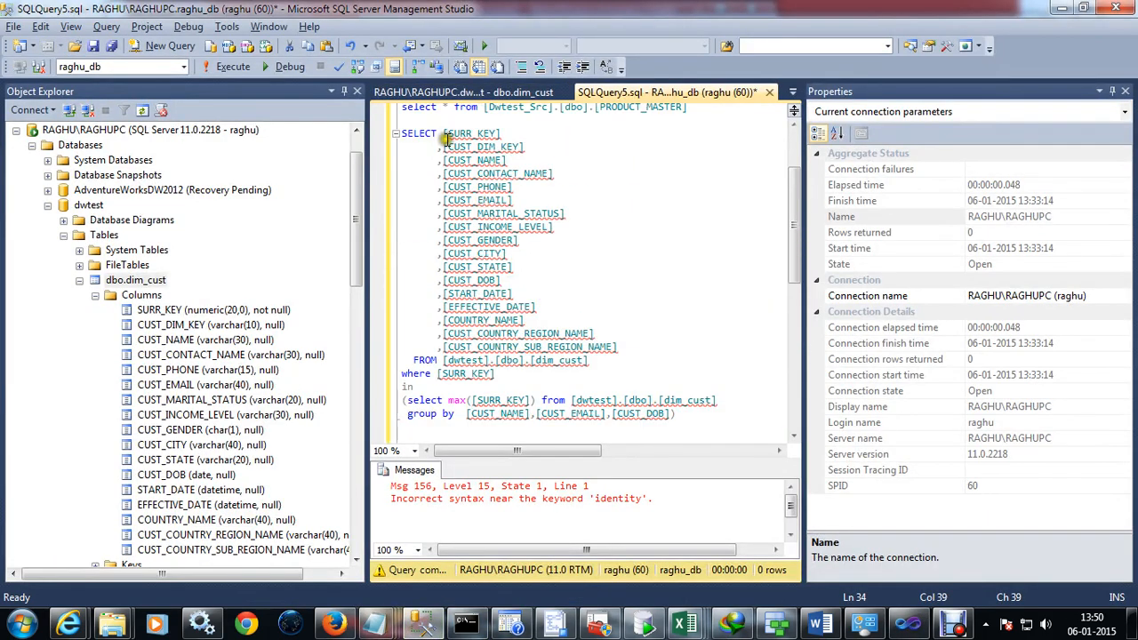
drag(442, 133, 686, 364)
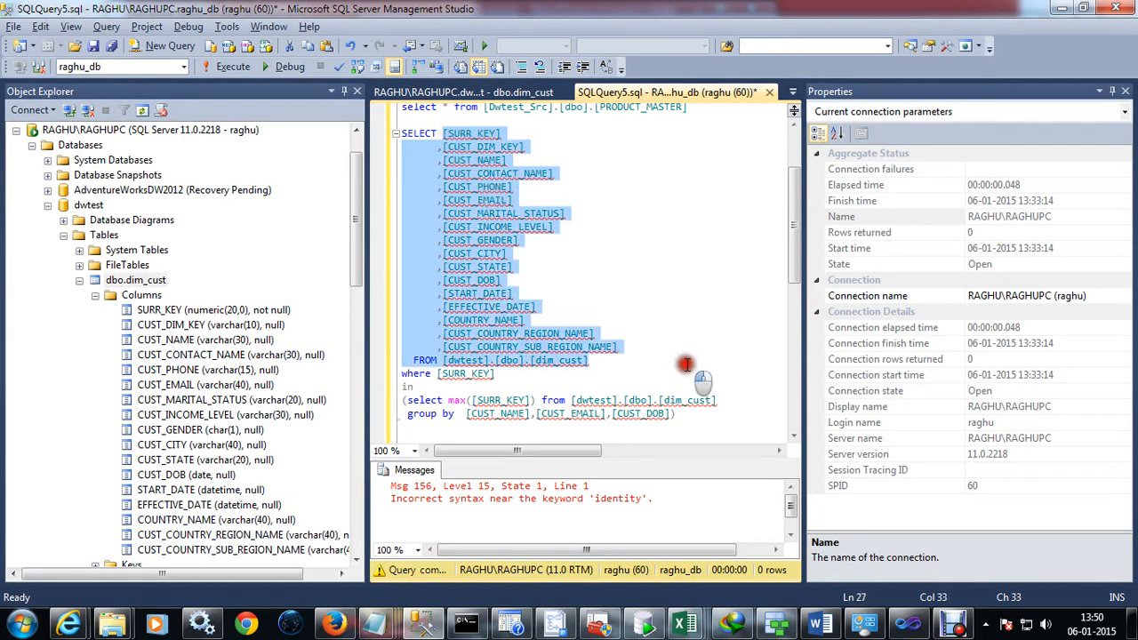
drag(404, 135, 652, 347)
key(ctrl+c)
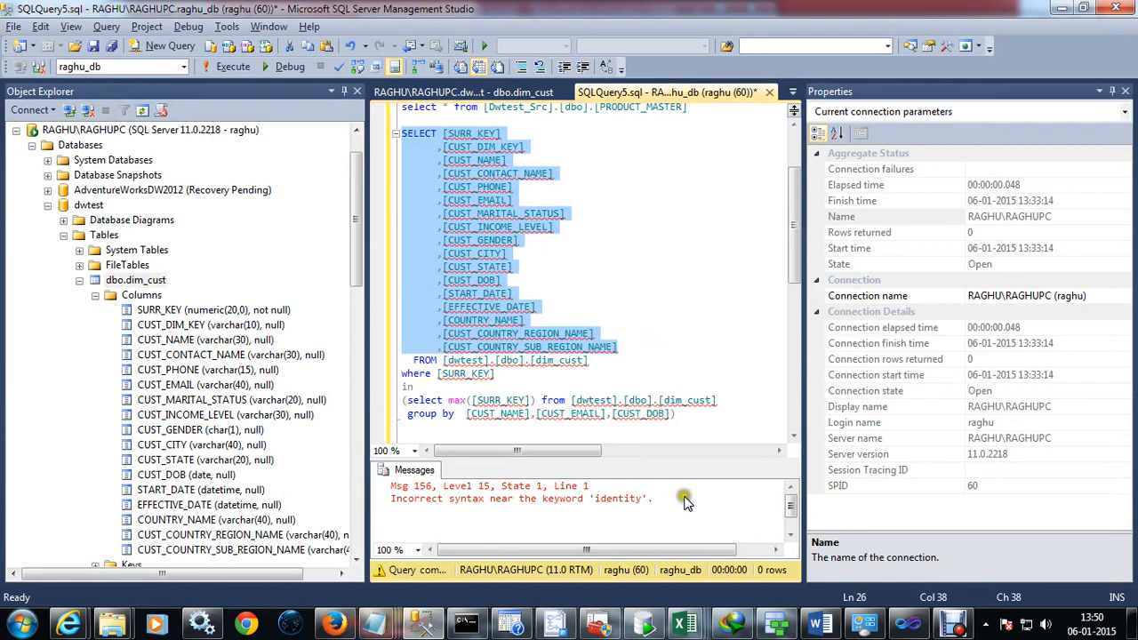
Paste the copied SELECT column list into the untitled Notepad file, directly above the update statement.
click(378, 626)
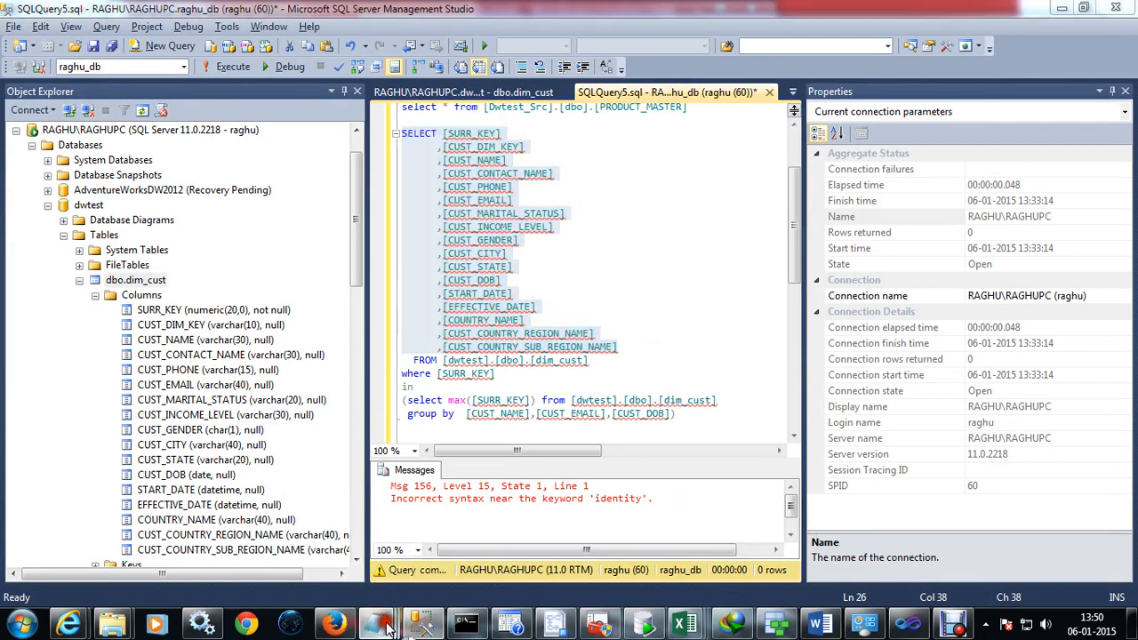
click(564, 549)
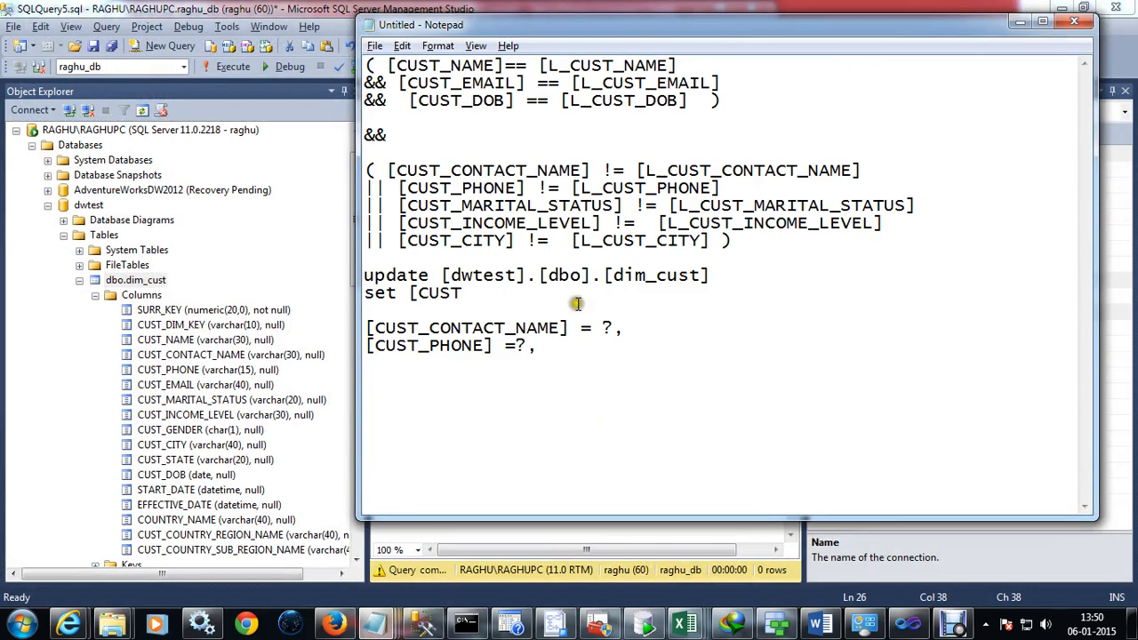
click(894, 261)
key(Return)
key(ctrl+v)
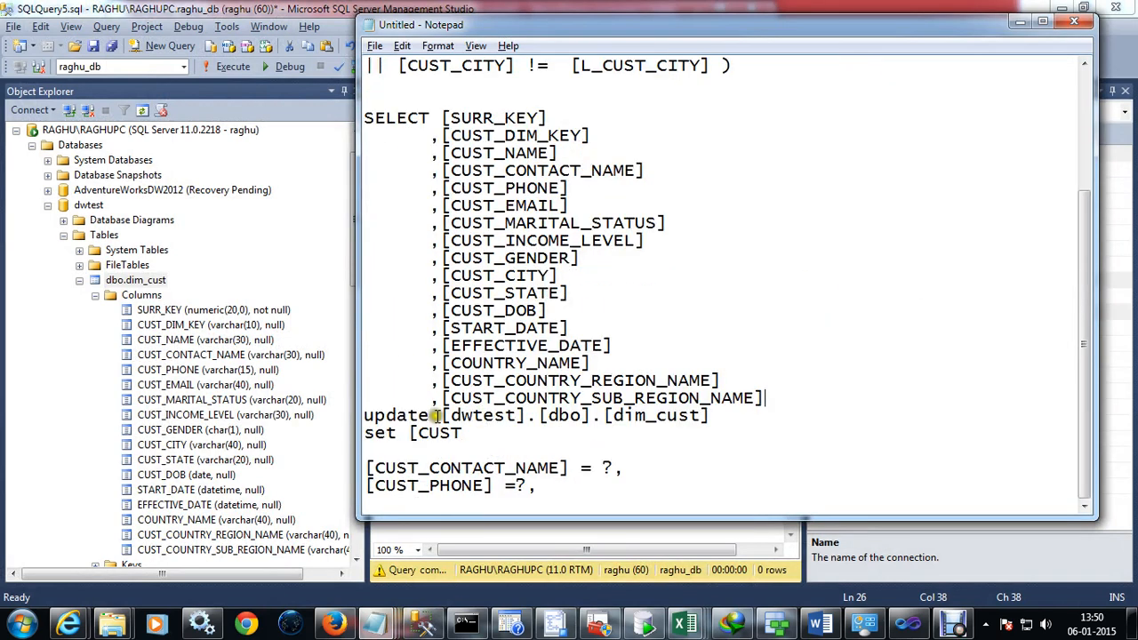
Replace the partial [CUST after set with [CUST_COUNTRY_SUB_REGION_NAME]=?, copied from the column list.
drag(411, 432, 796, 405)
key(ctrl+c)
key(BackSpace)
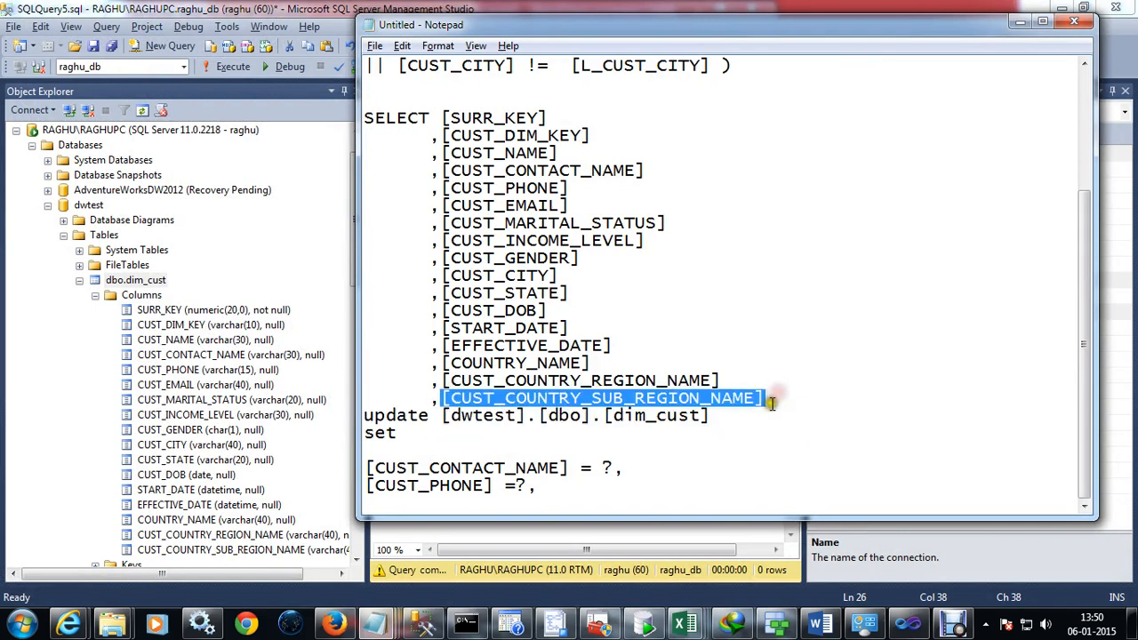
click(549, 429)
key(ctrl+v)
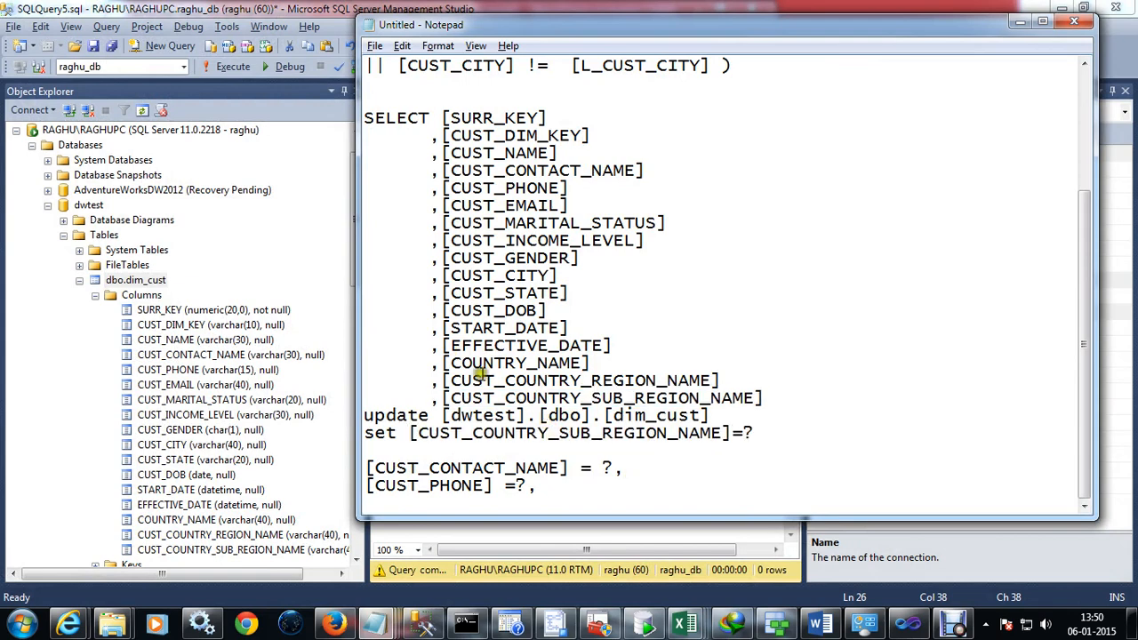
text(=?,)
Insert [CUST_COUNTRY_REGION_NAME]=?, from the column list directly after set, ahead of the sub-region assignment, without a stray space.
drag(439, 381, 719, 381)
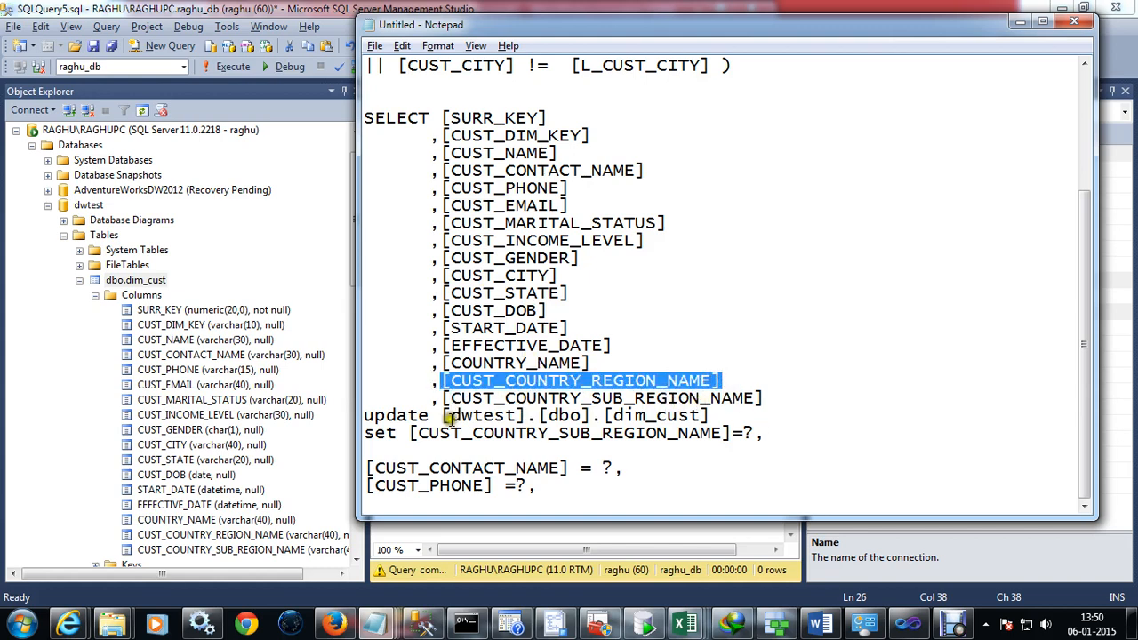
click(409, 433)
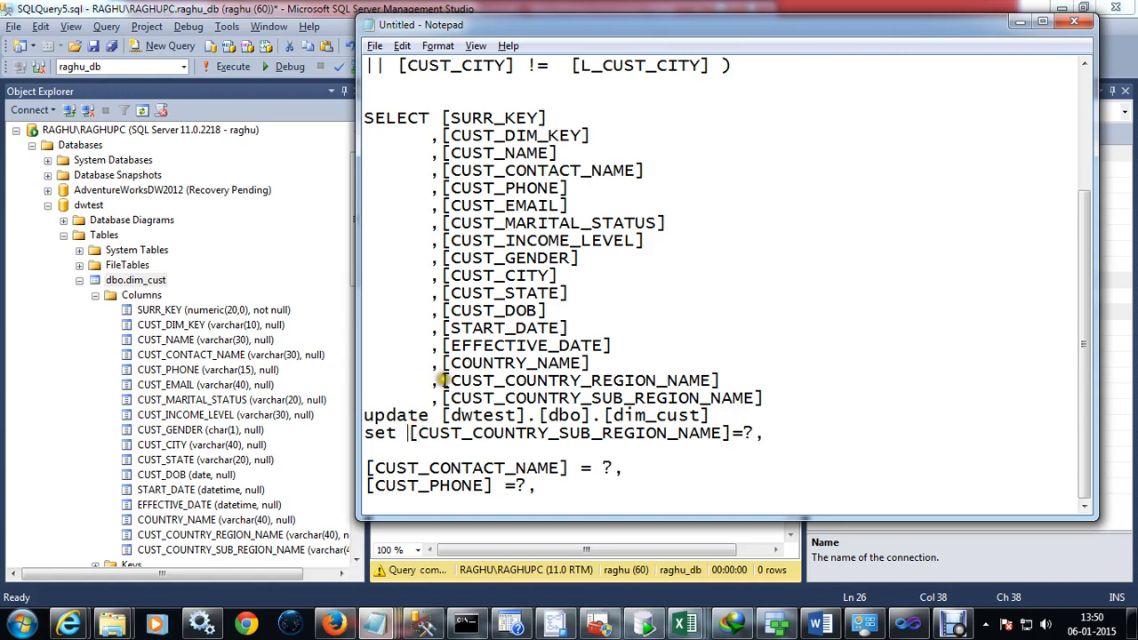
drag(441, 381, 720, 381)
key(ctrl+c)
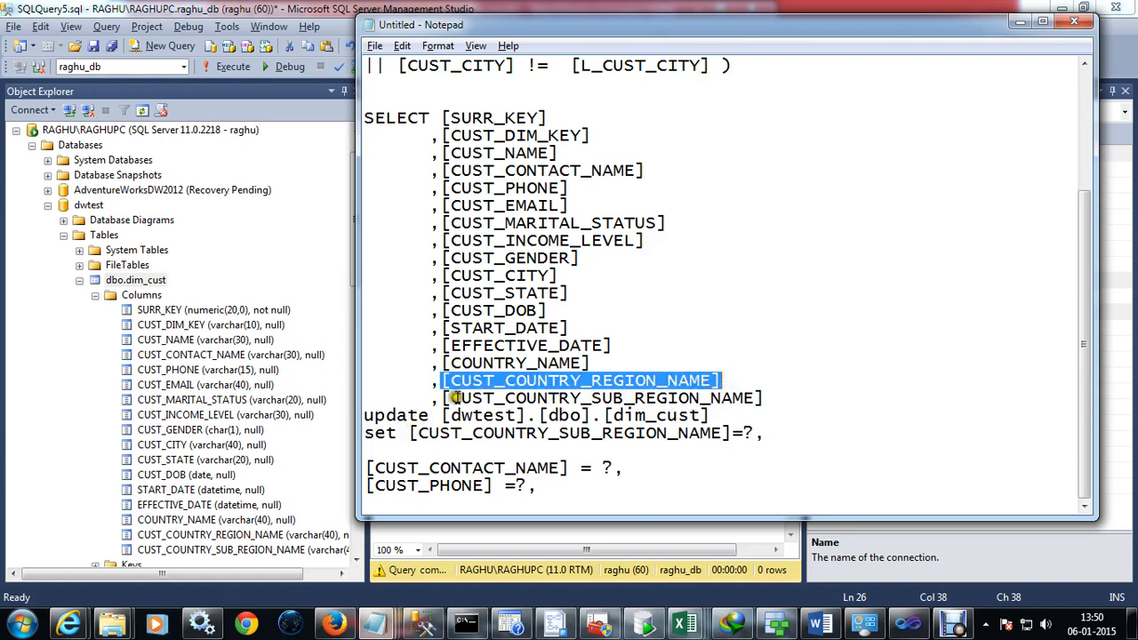
click(398, 433)
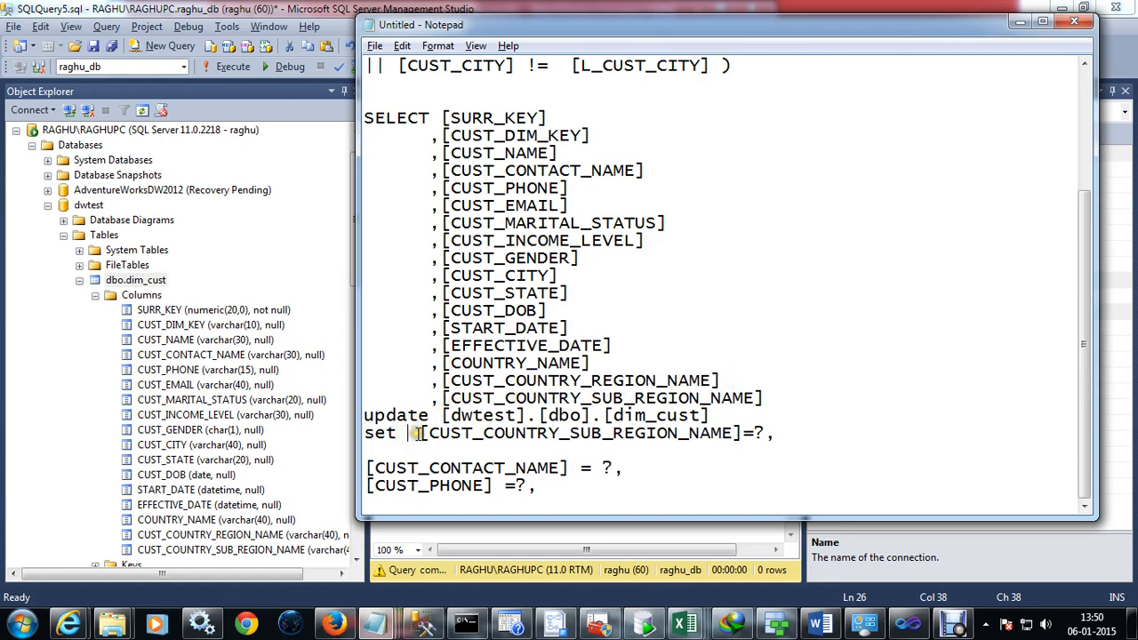
key(ctrl+v)
text(=?)
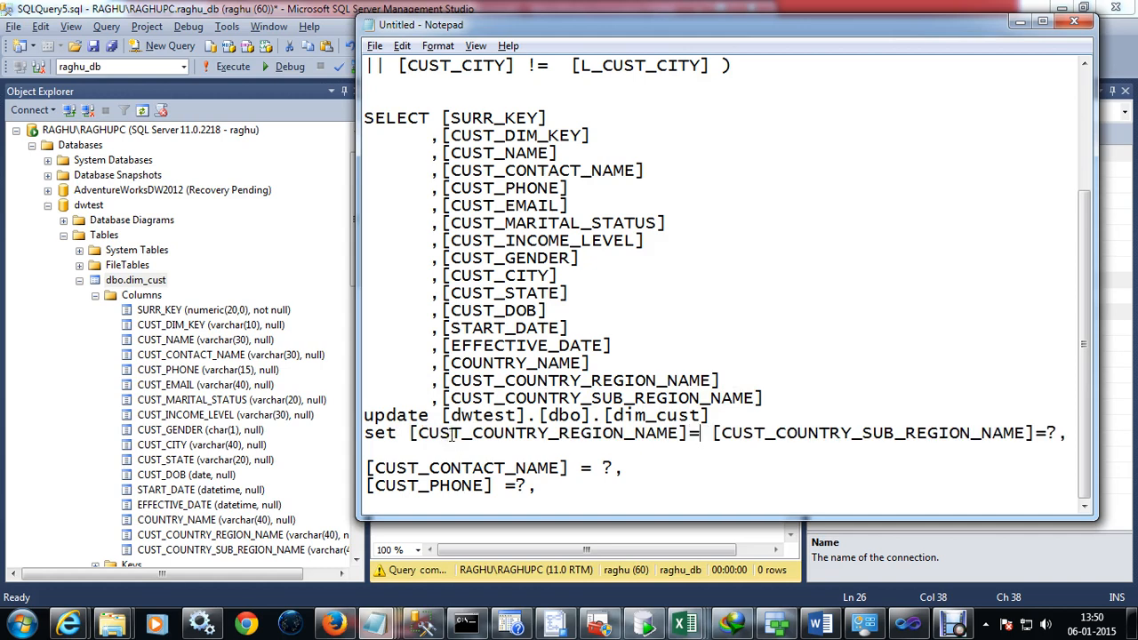
text(,)
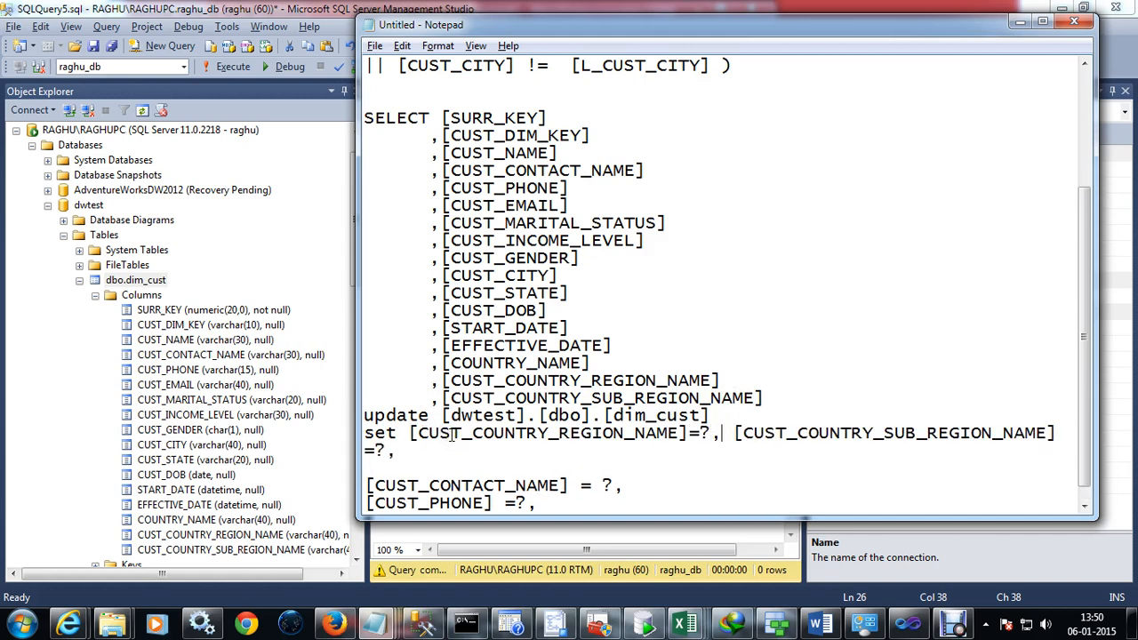
key(Delete)
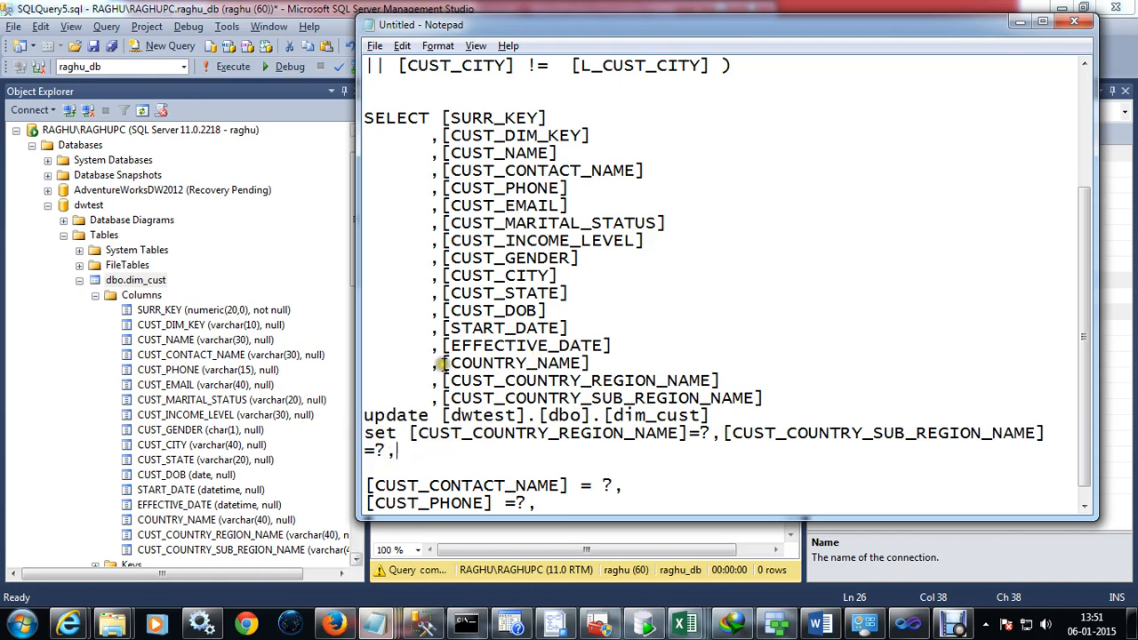
Copy [COUNTRY_NAME] from the column list to the end of the set clause and assign it =?, after the sub-region assignment.
drag(441, 363, 589, 364)
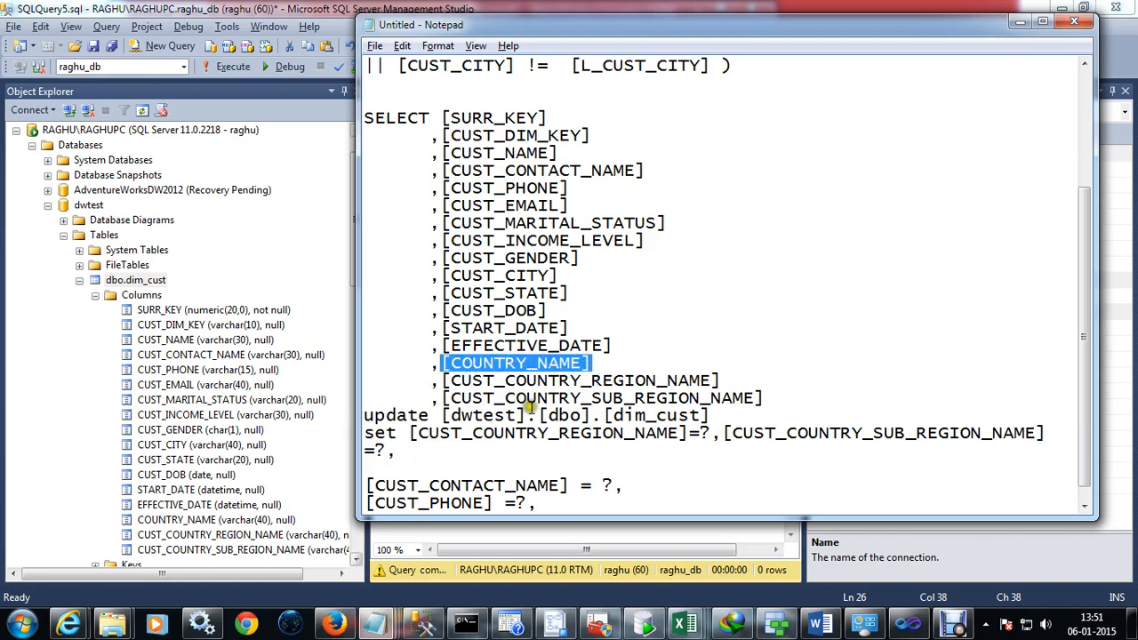
key(ctrl+c)
click(471, 450)
key(ctrl+v)
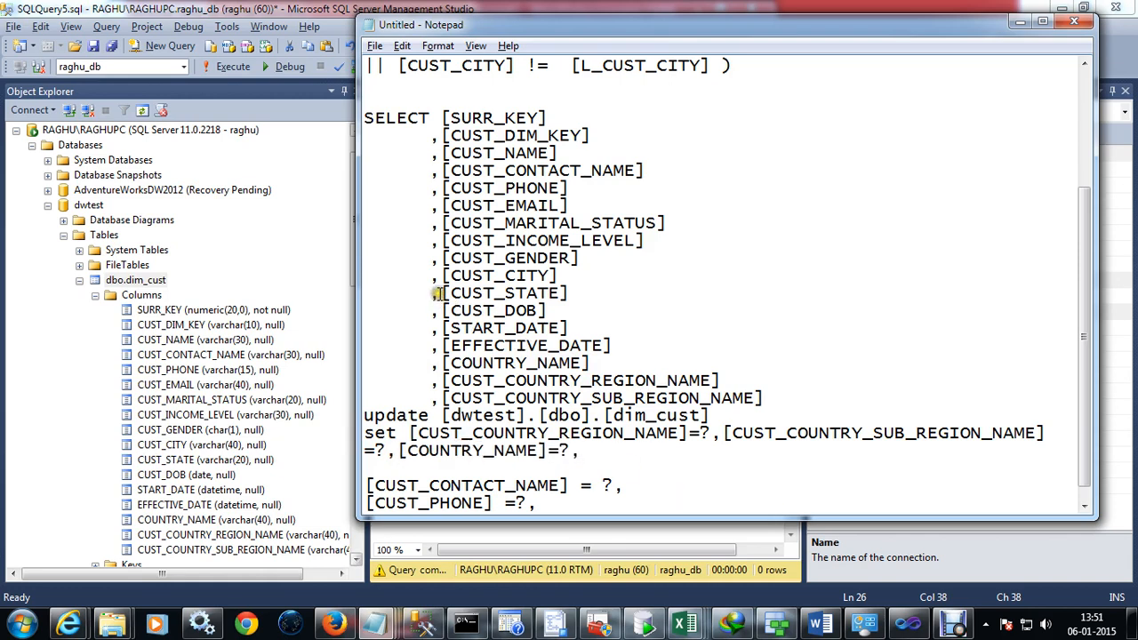
Append [CUST_STATE]=?, and [CUST_CITY]=?, to the set clause, copying both names from the column list.
drag(442, 294, 560, 295)
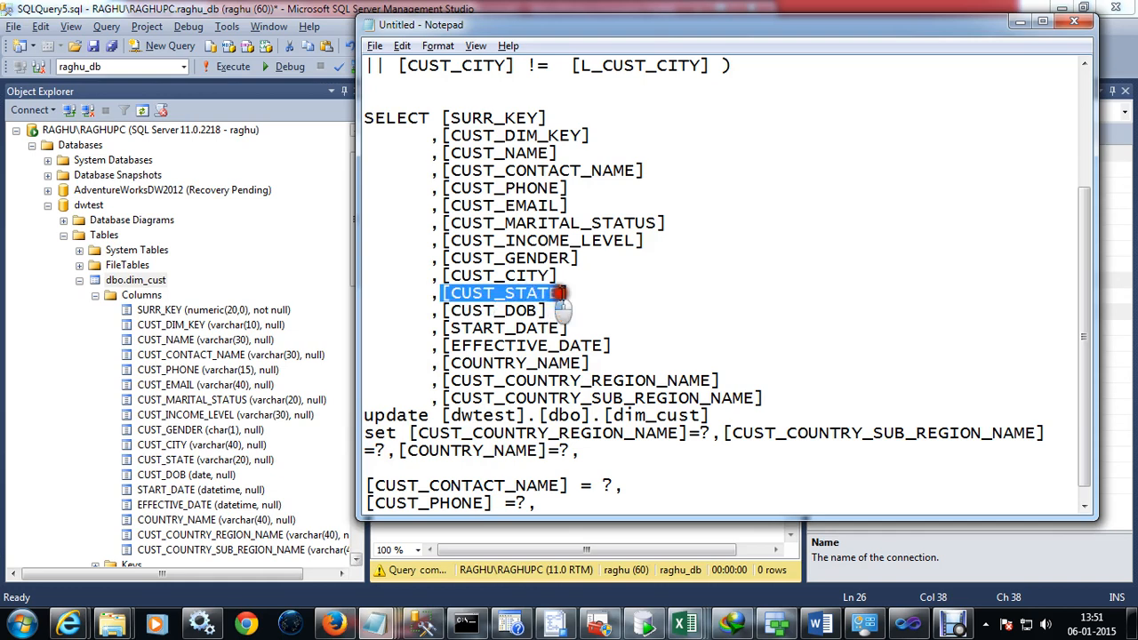
click(602, 455)
key(ctrl+v)
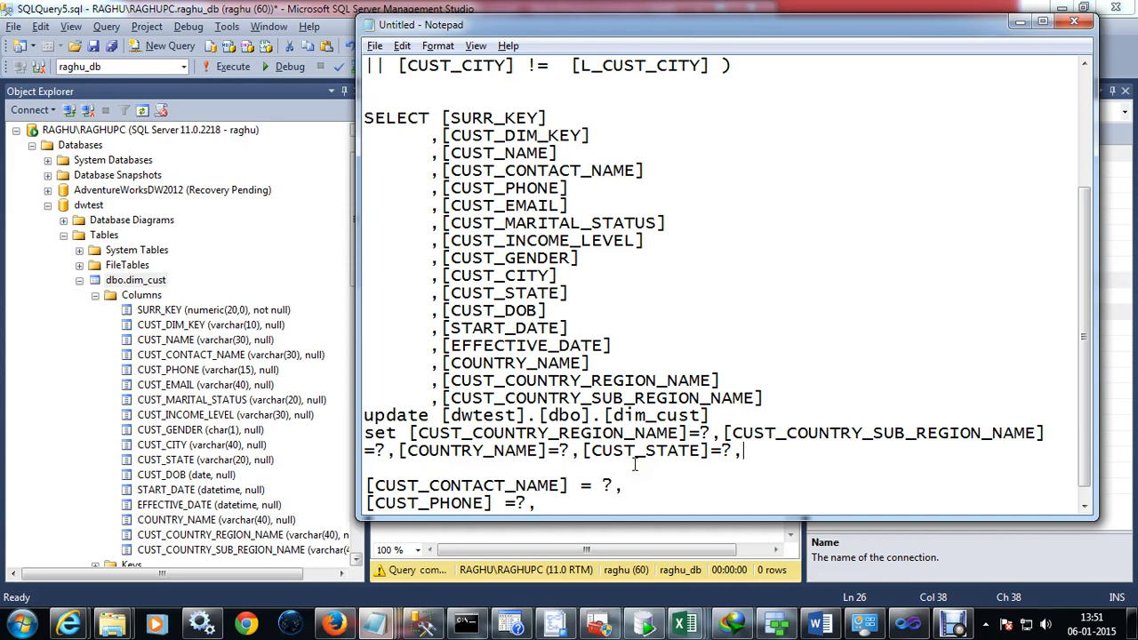
drag(442, 277, 589, 283)
click(743, 450)
key(ctrl+v)
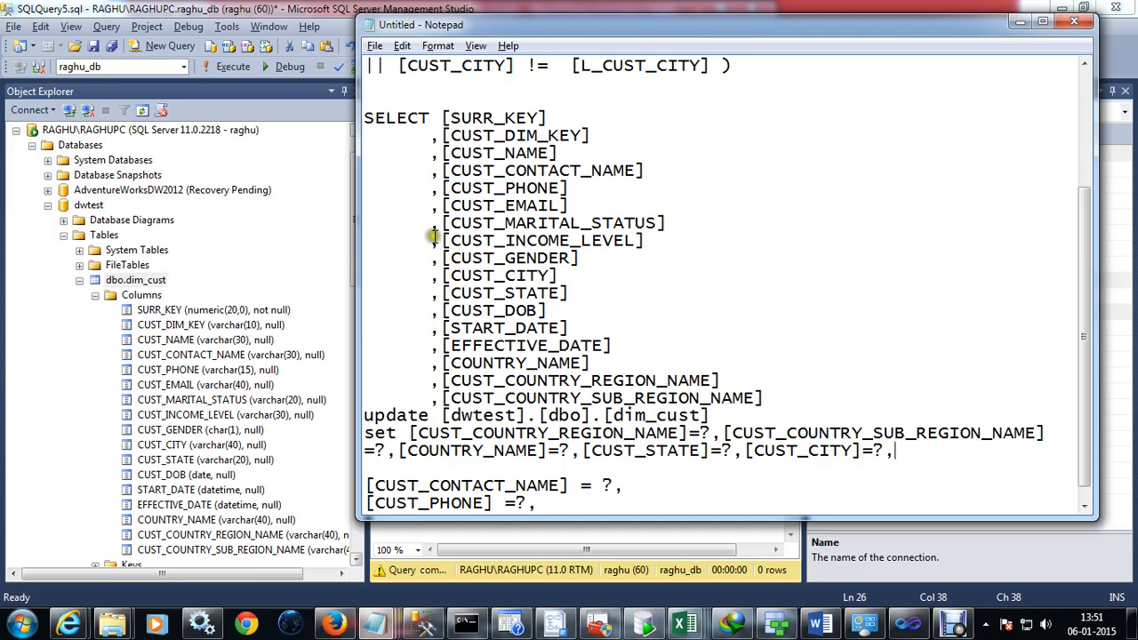
Append [CUST_INCOME_LEVEL]=?, and [CUST_MARITAL_STATUS]=? to the set clause, copying both names from the column list.
drag(442, 240, 656, 241)
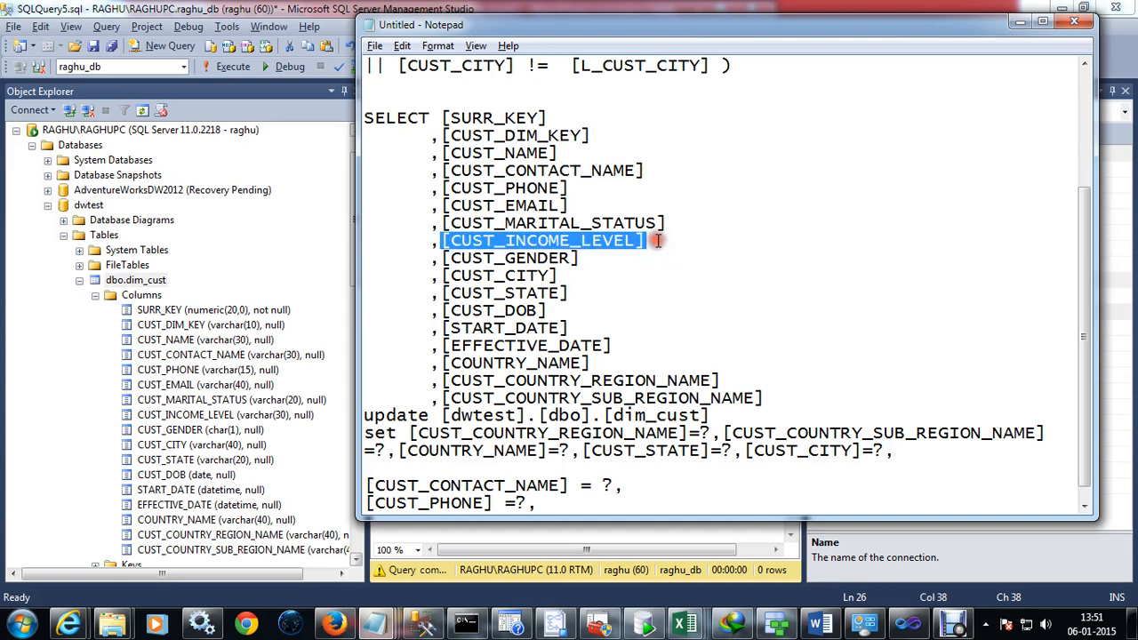
click(903, 449)
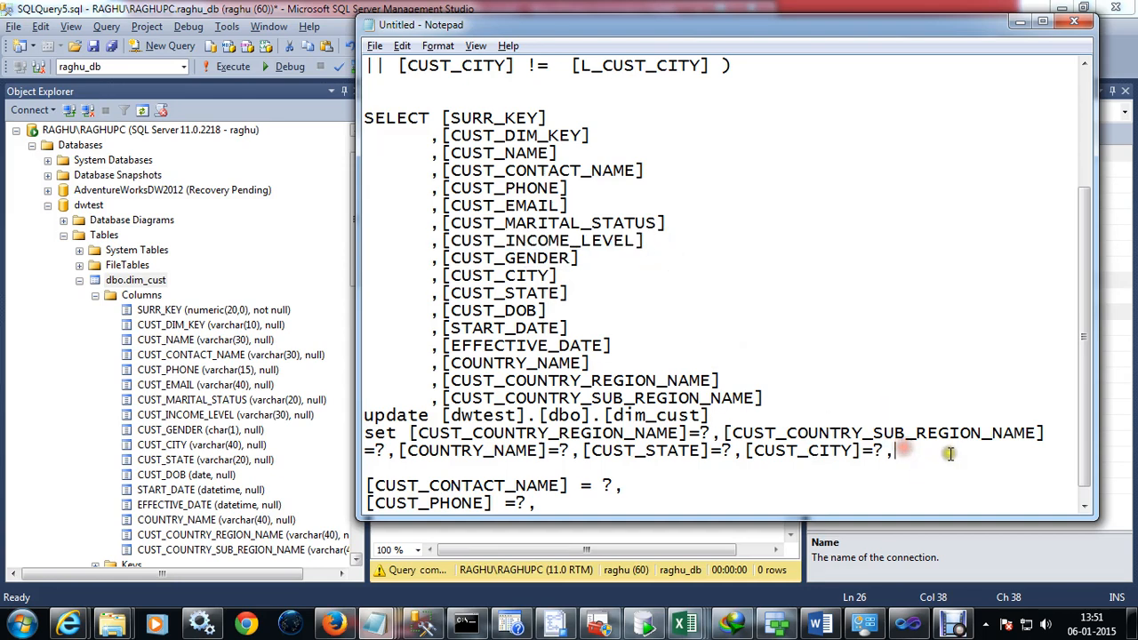
key(ctrl+v)
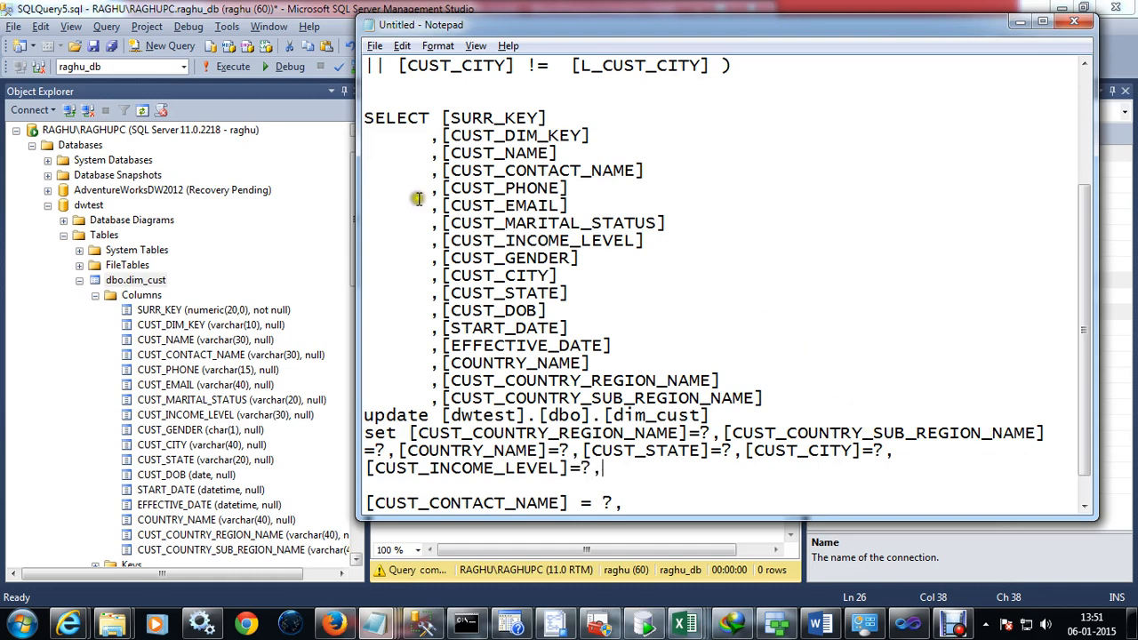
drag(442, 223, 668, 223)
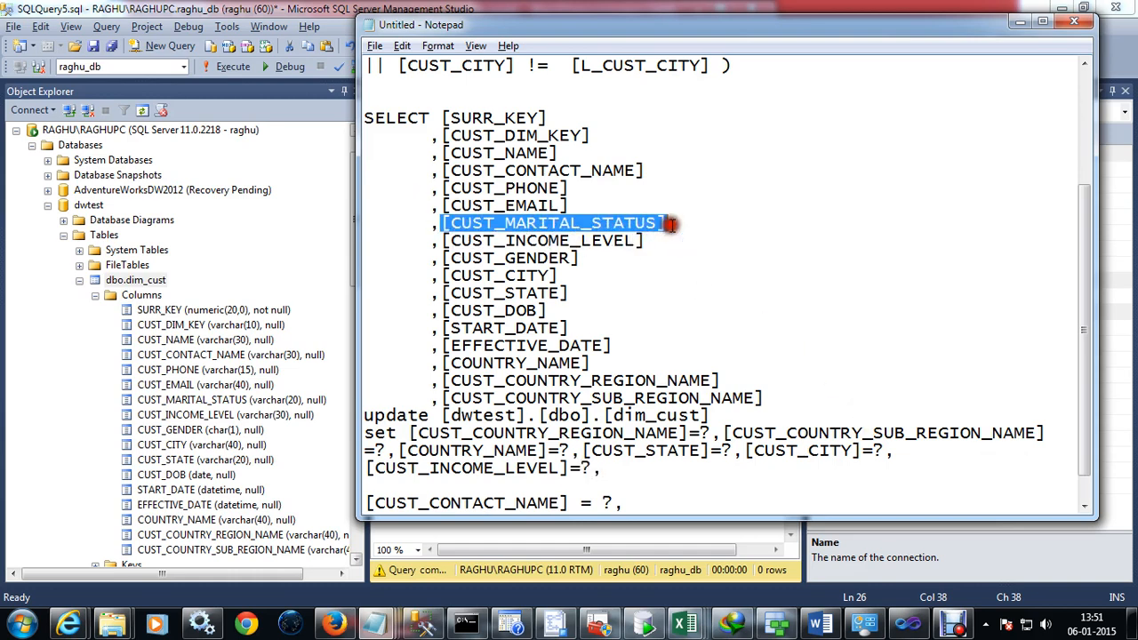
click(667, 471)
key(ctrl+v)
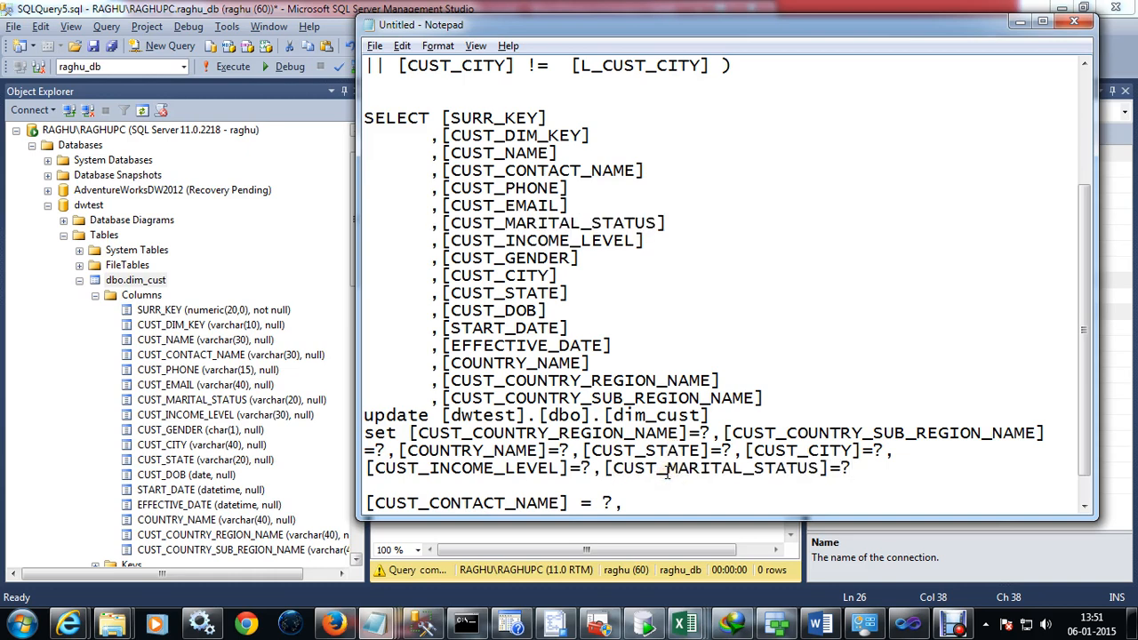
Continue the set clause with a comma and [CUST_PHONE]=?, copied from the column list.
drag(442, 187, 584, 190)
key(ctrl+c)
click(876, 471)
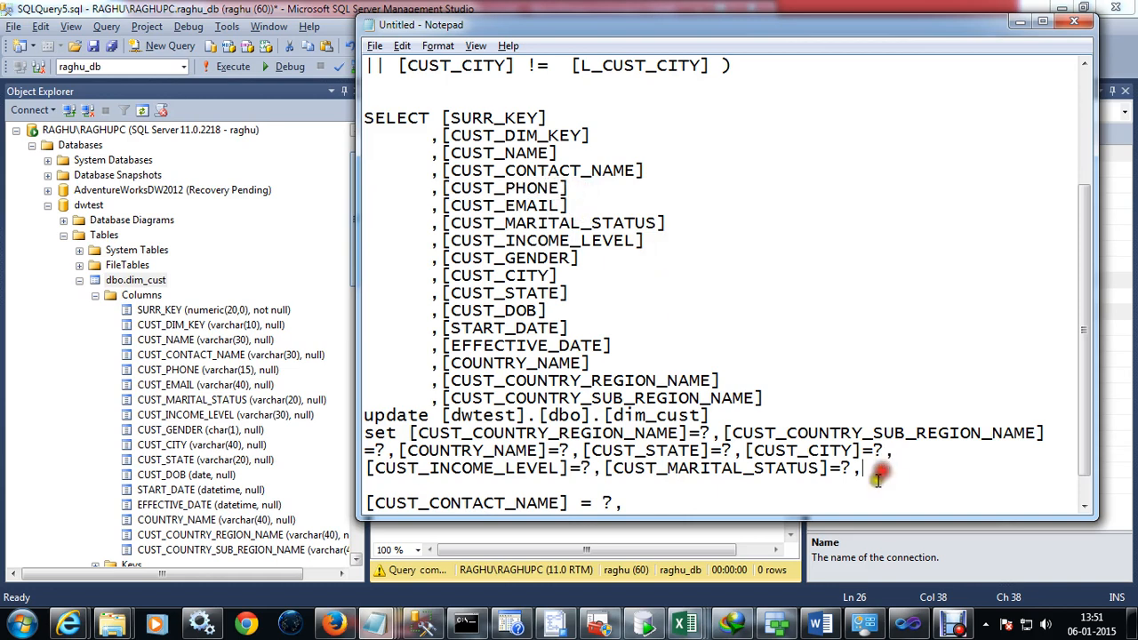
key(ctrl+v)
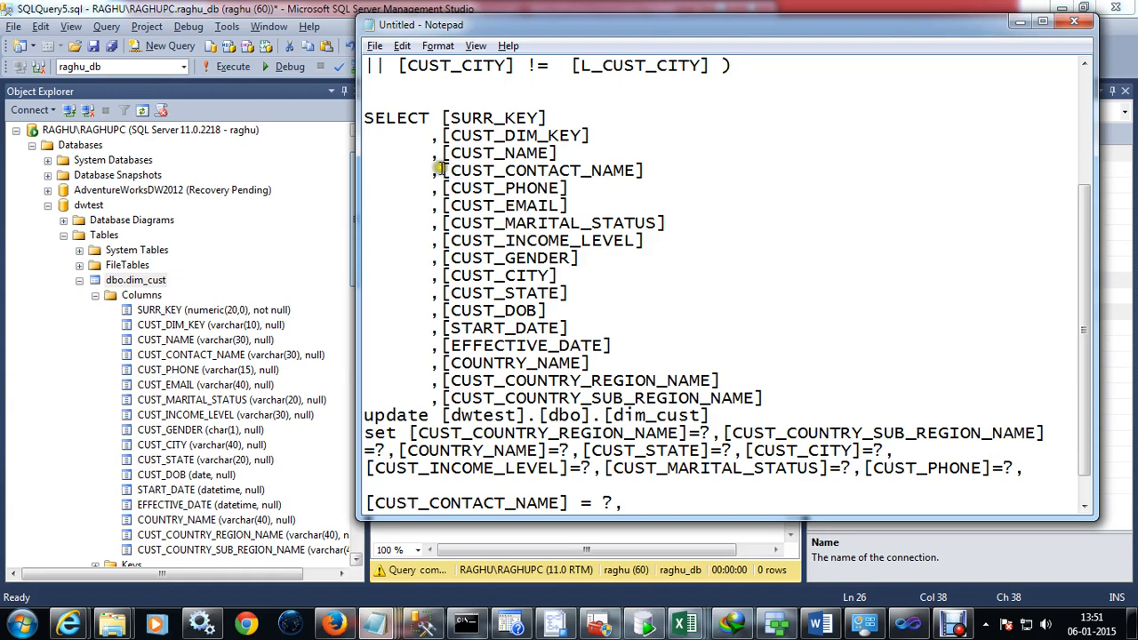
Join the existing CUST_CONTACT_NAME] = ?, assignment to the set clause after [CUST_PHONE]=?, and delete the duplicate [CUST_PHONE] =?, line.
drag(441, 170, 667, 171)
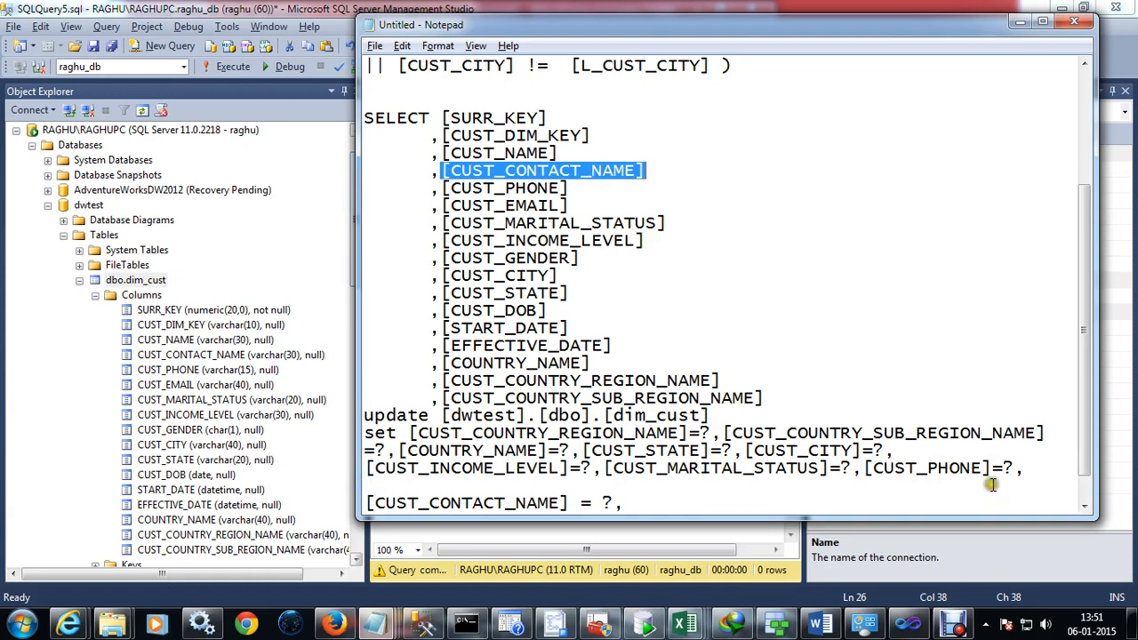
click(1033, 472)
key(Delete)
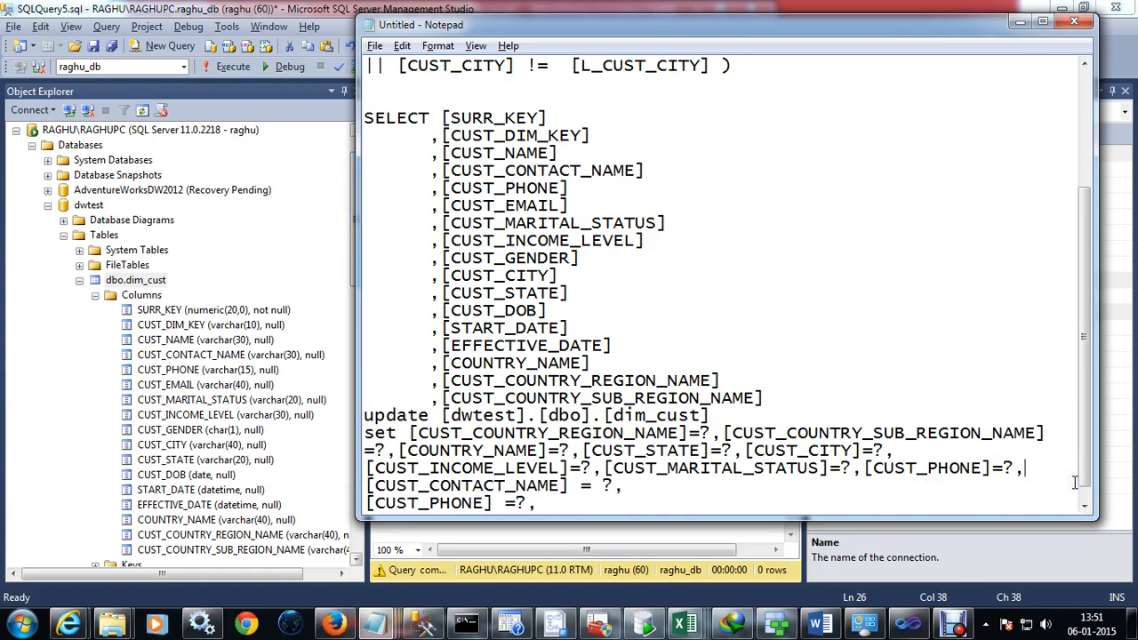
key(Delete)
key(Delete)
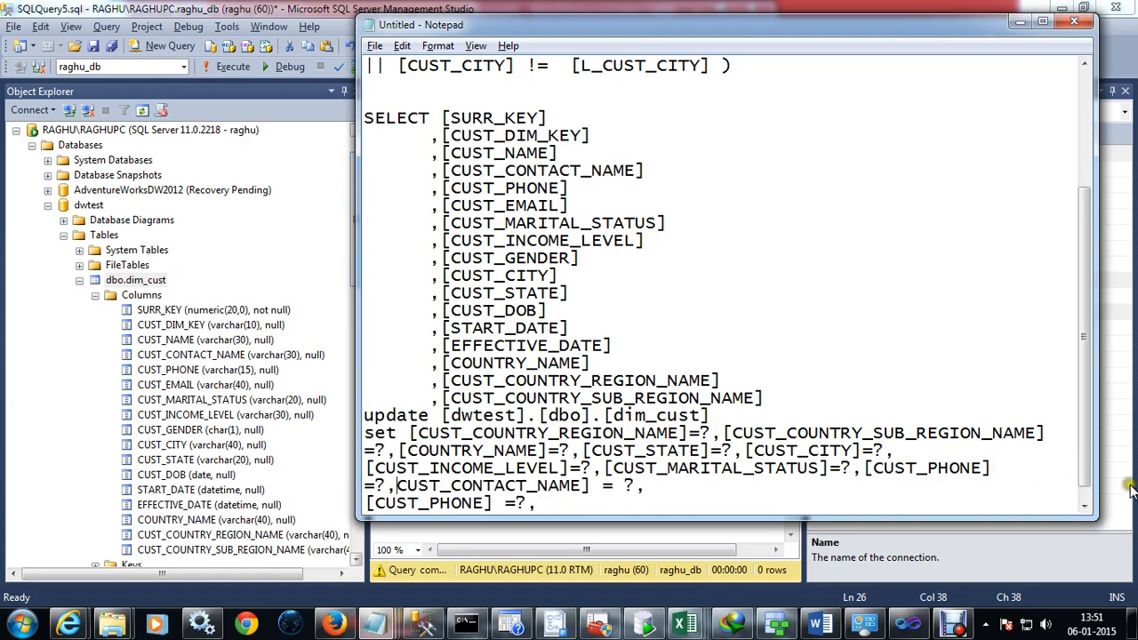
scroll(747, 486, down, 1)
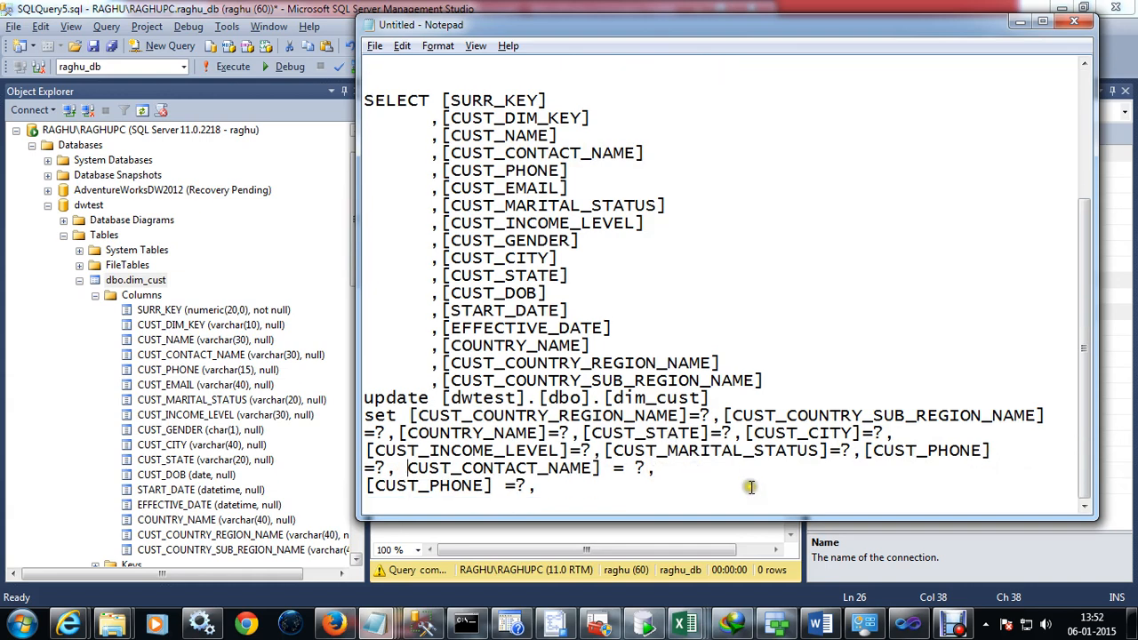
drag(646, 468, 665, 488)
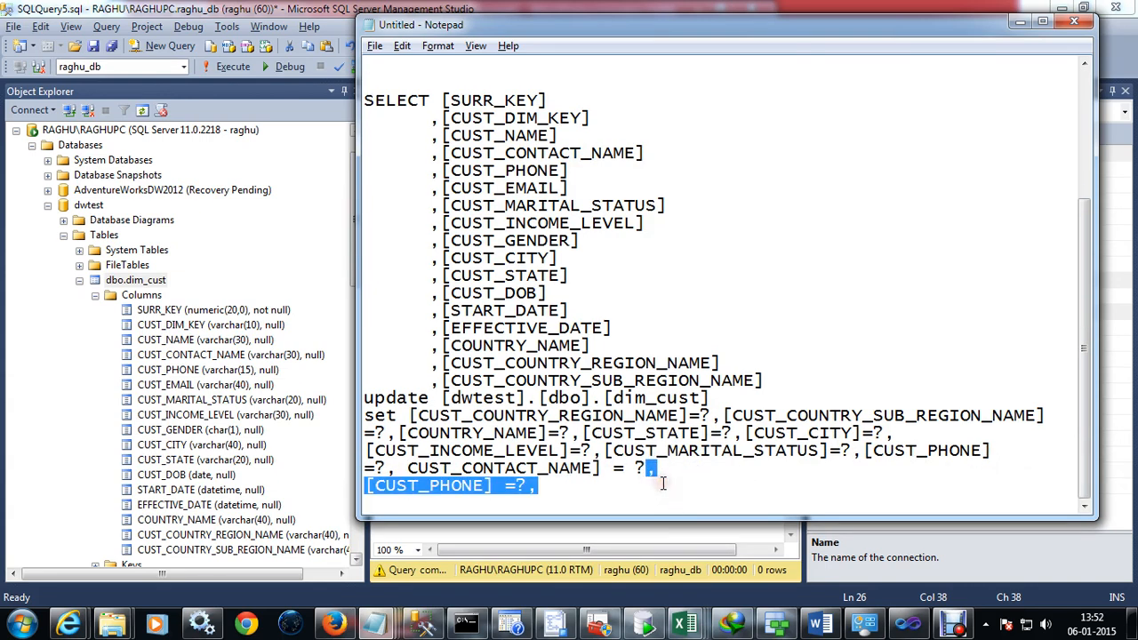
key(Delete)
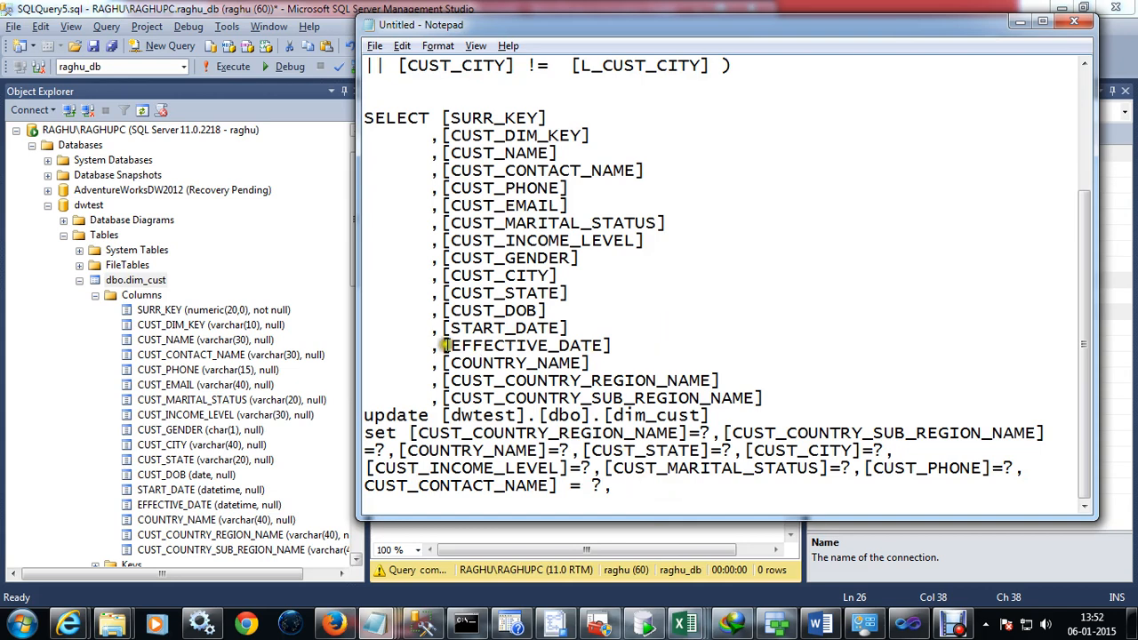
Append [EFFECTIVE_DATE]=? to the set clause, copying the name from the column list, and add the where keyword.
drag(443, 346, 632, 350)
key(ctrl+c)
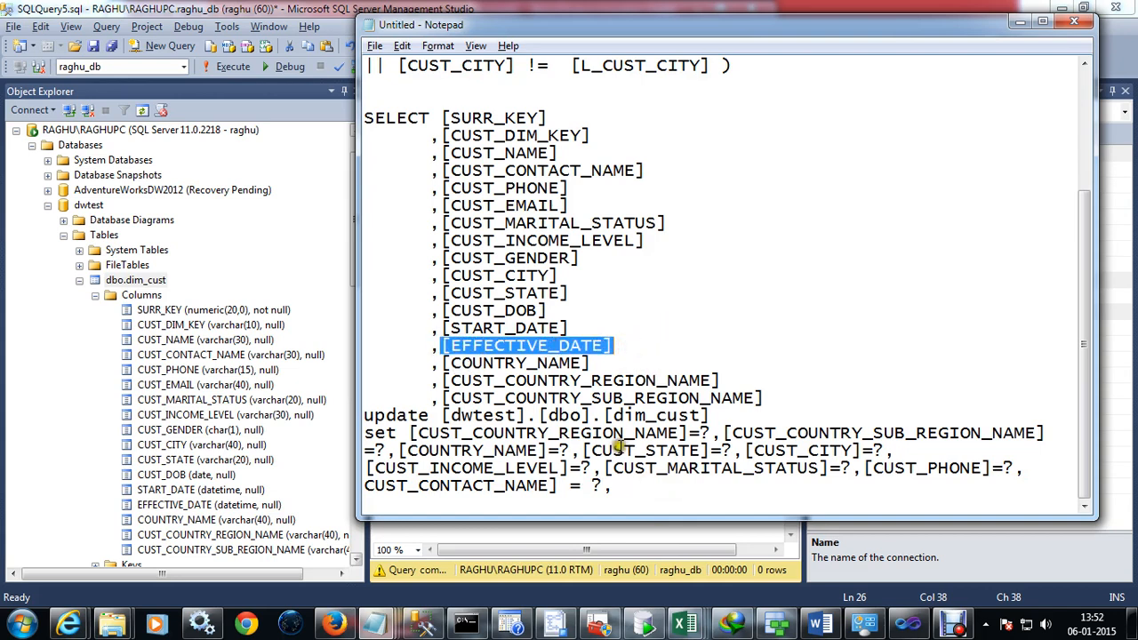
click(627, 486)
key(ctrl+v)
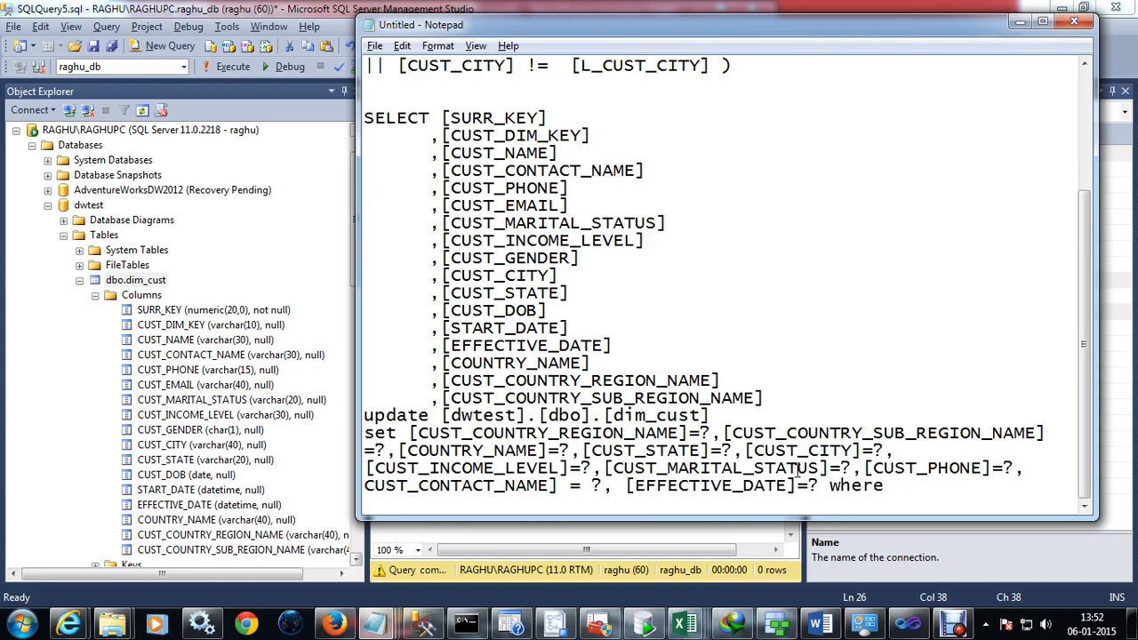
Complete the where clause with [SURR_KEY]=?, copied from the column list, and insert blank lines above the update statement.
drag(442, 116, 549, 117)
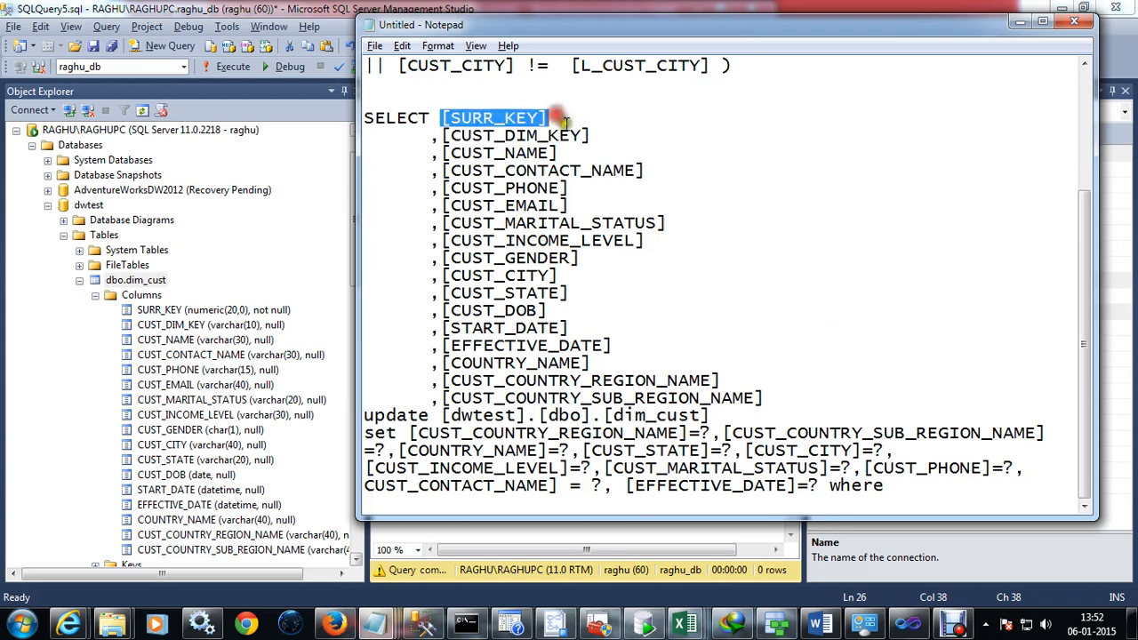
click(913, 489)
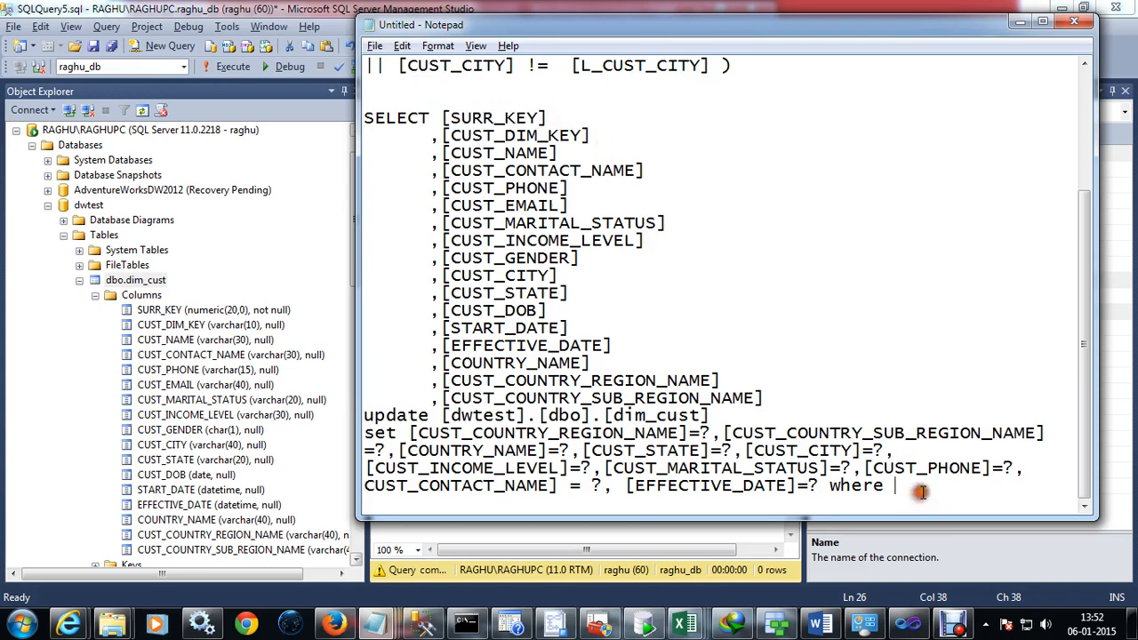
key(ctrl+v)
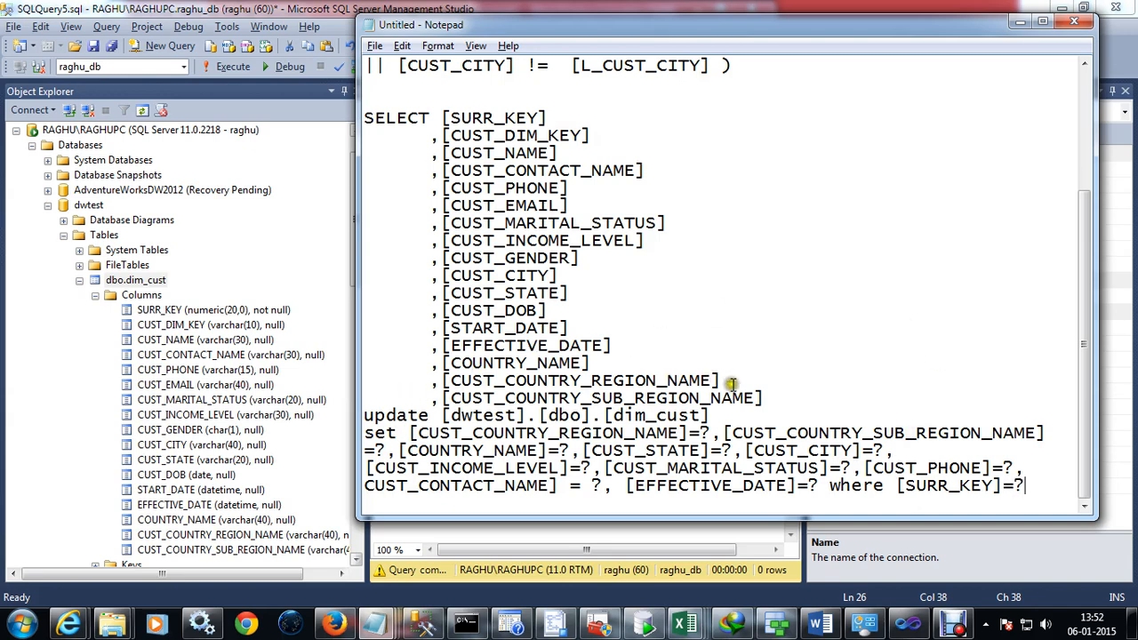
key(Return)
key(Return)
key(Return)
scroll(880, 249, down, 1)
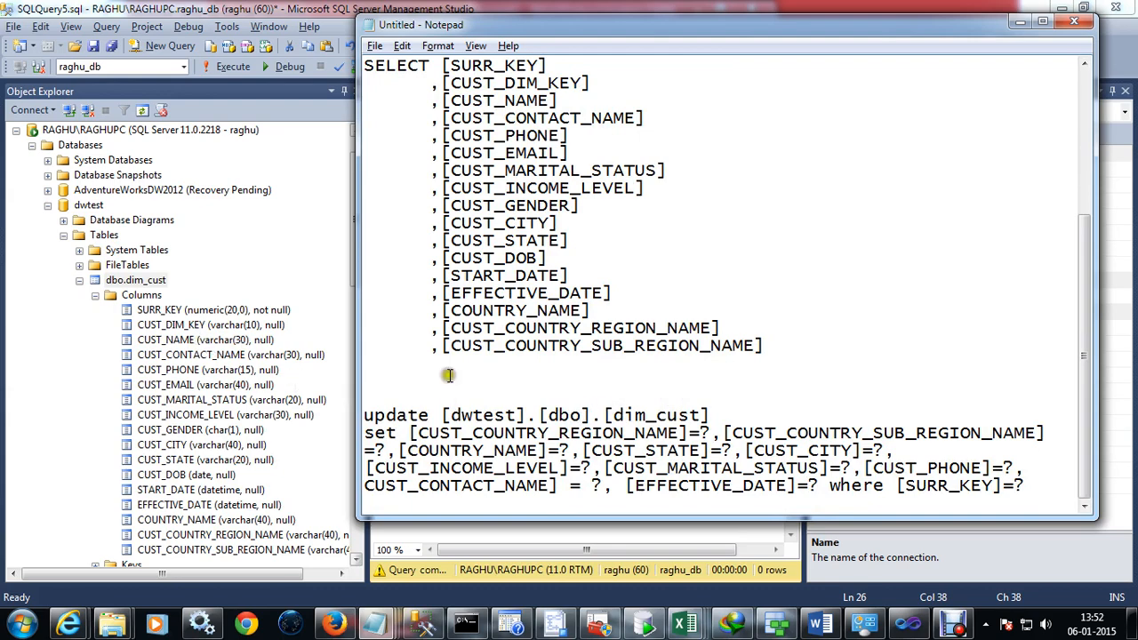
Compare the update statement with the OLE DB Command's external columns in the advanced editor, and remove the Surr_Key column.
click(916, 630)
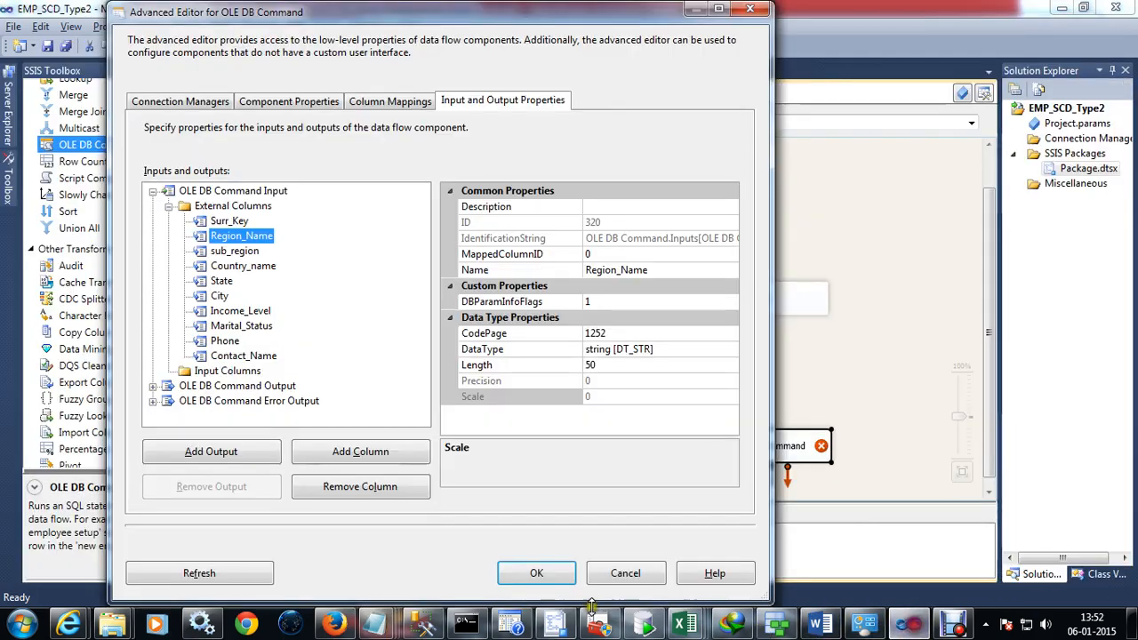
mouse_move(375, 627)
click(571, 527)
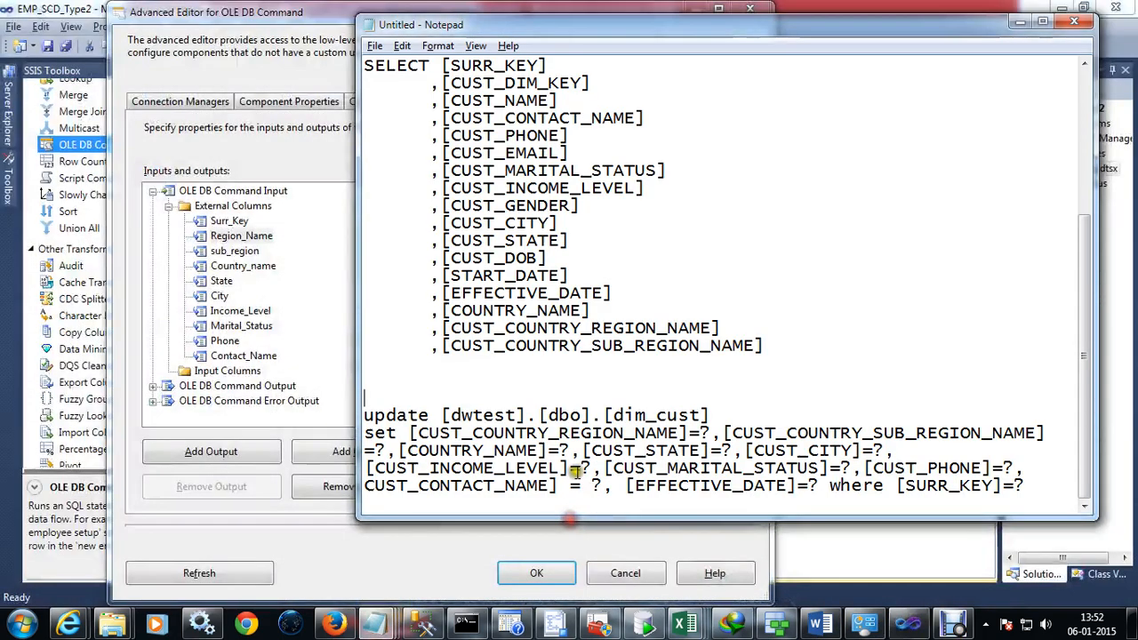
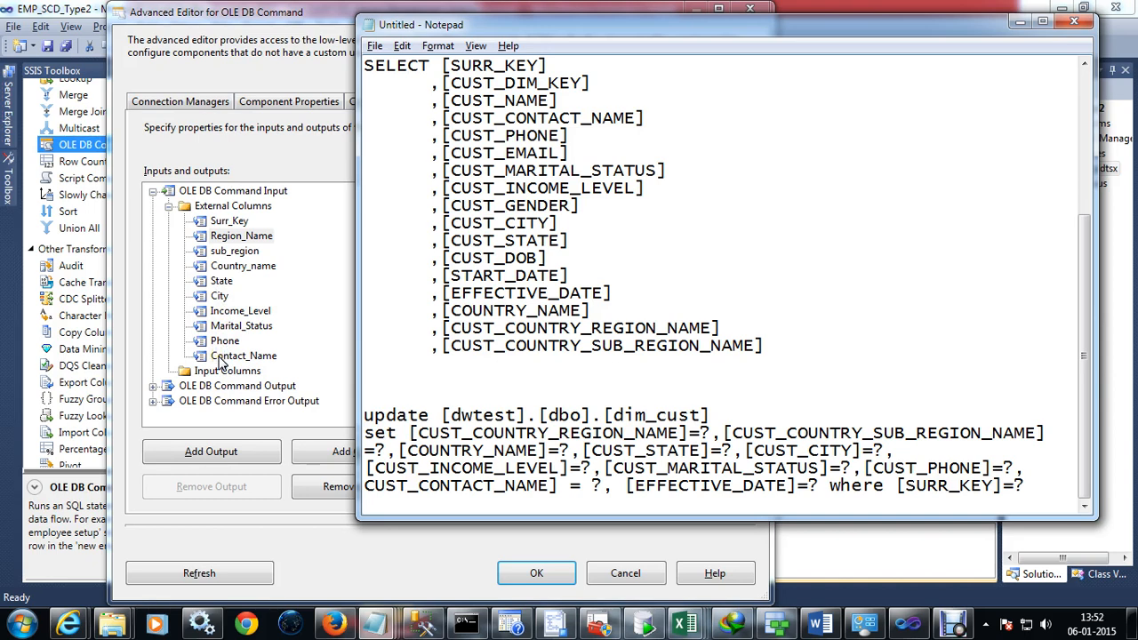
click(220, 356)
click(229, 222)
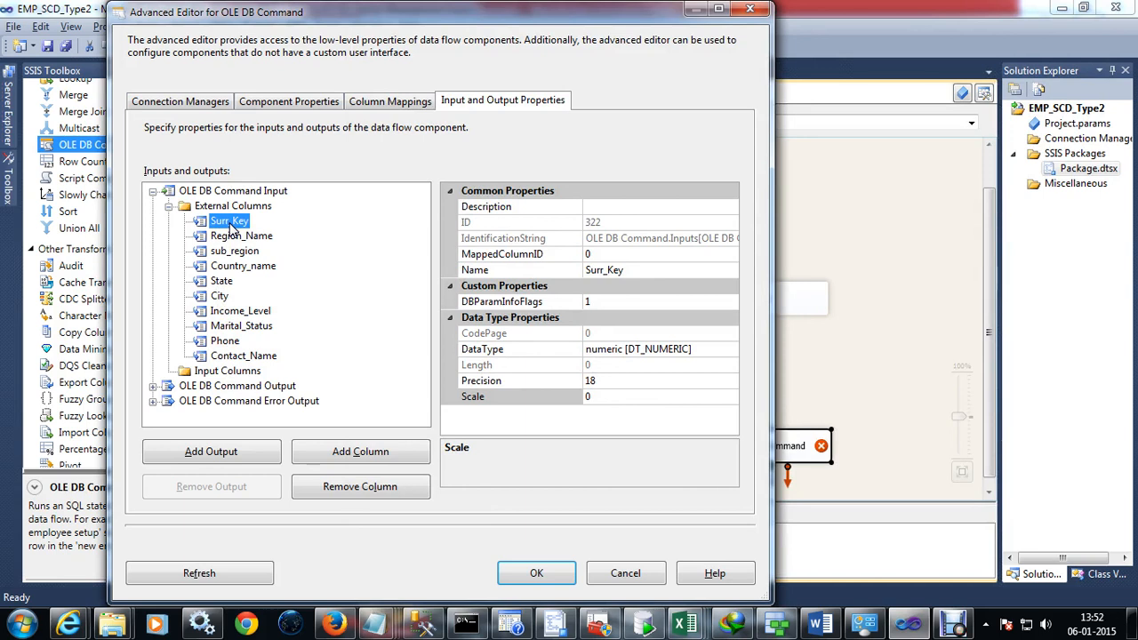
click(364, 494)
Add an external column named Effective_Date between Phone and Contact_Name, with data type database time [DT_DBTIME].
click(267, 344)
click(340, 455)
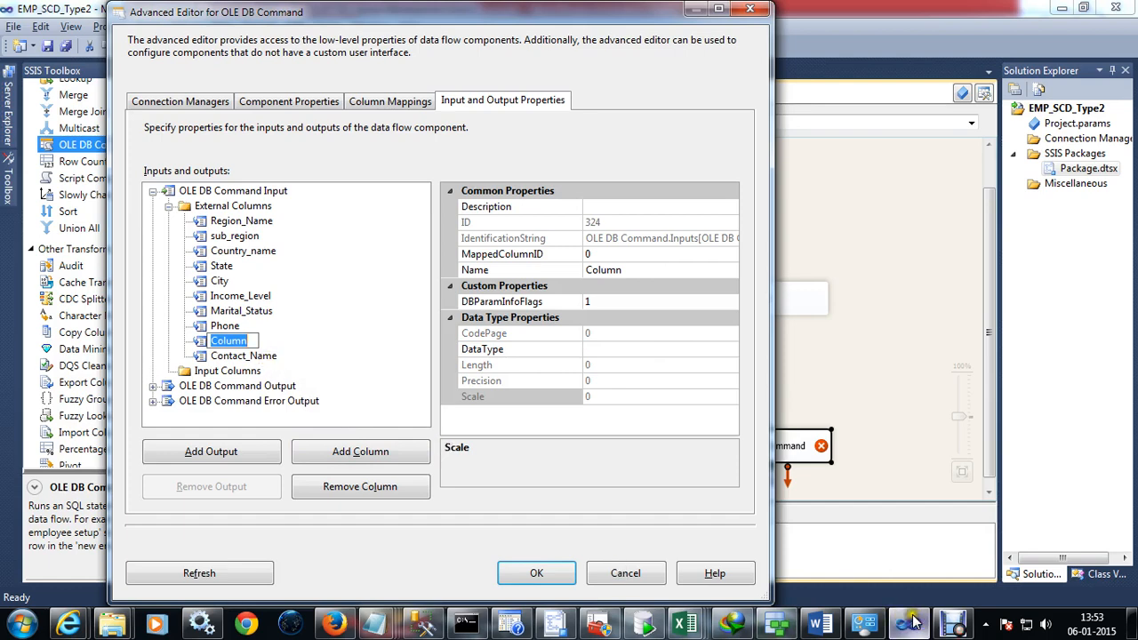
click(952, 622)
click(397, 557)
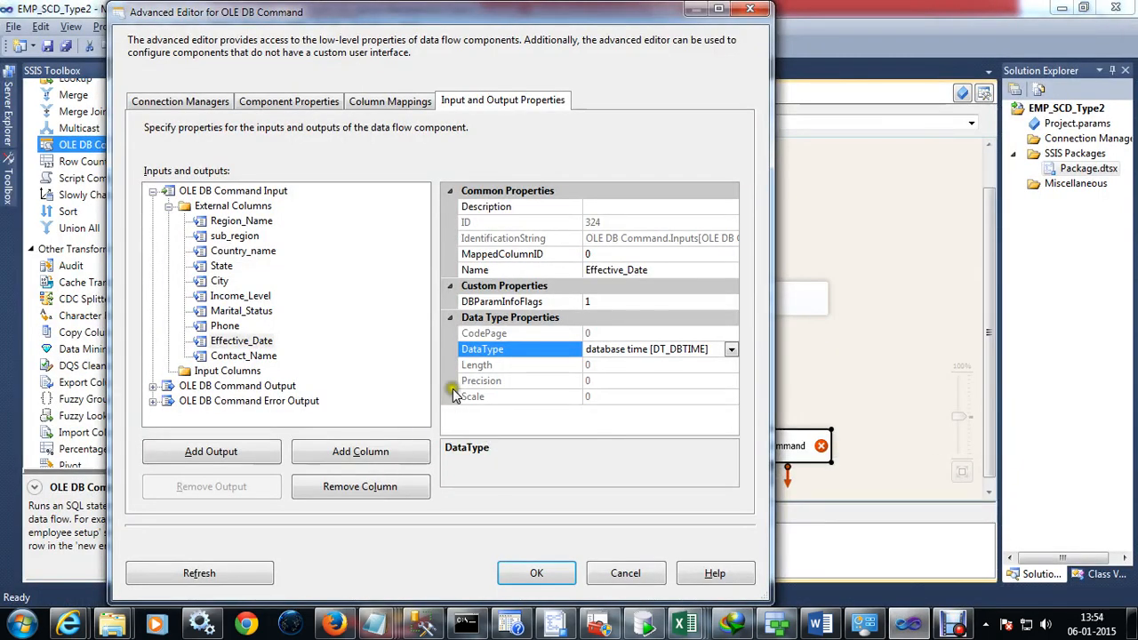
Add an external column named Surr_Key between Effective_Date and Contact_Name, with data type numeric [DT_NUMERIC].
click(251, 355)
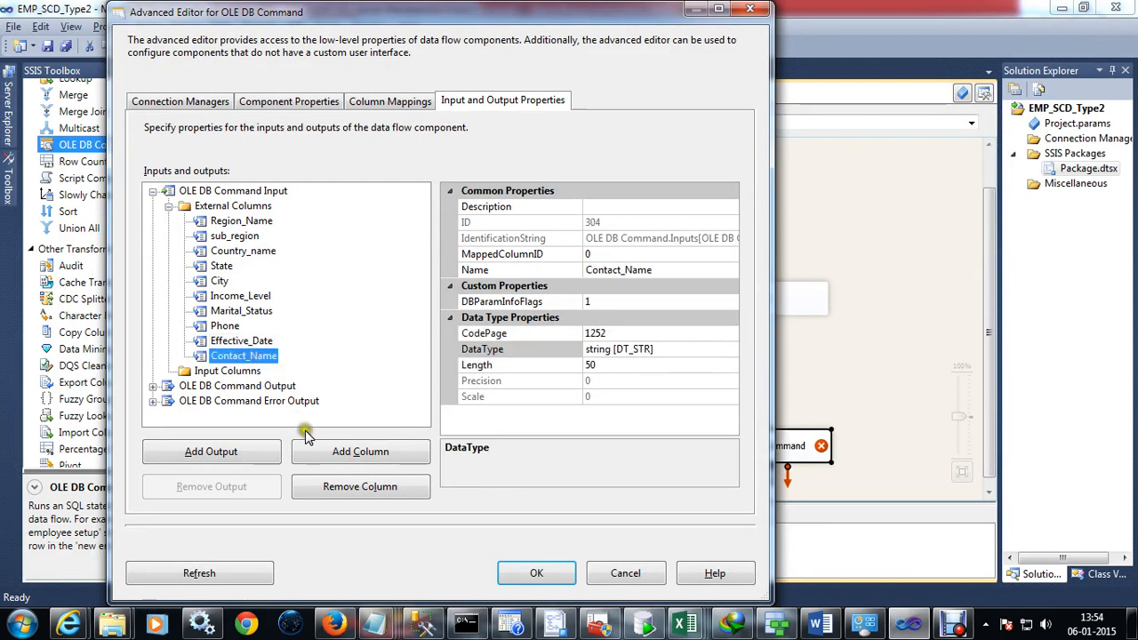
click(371, 452)
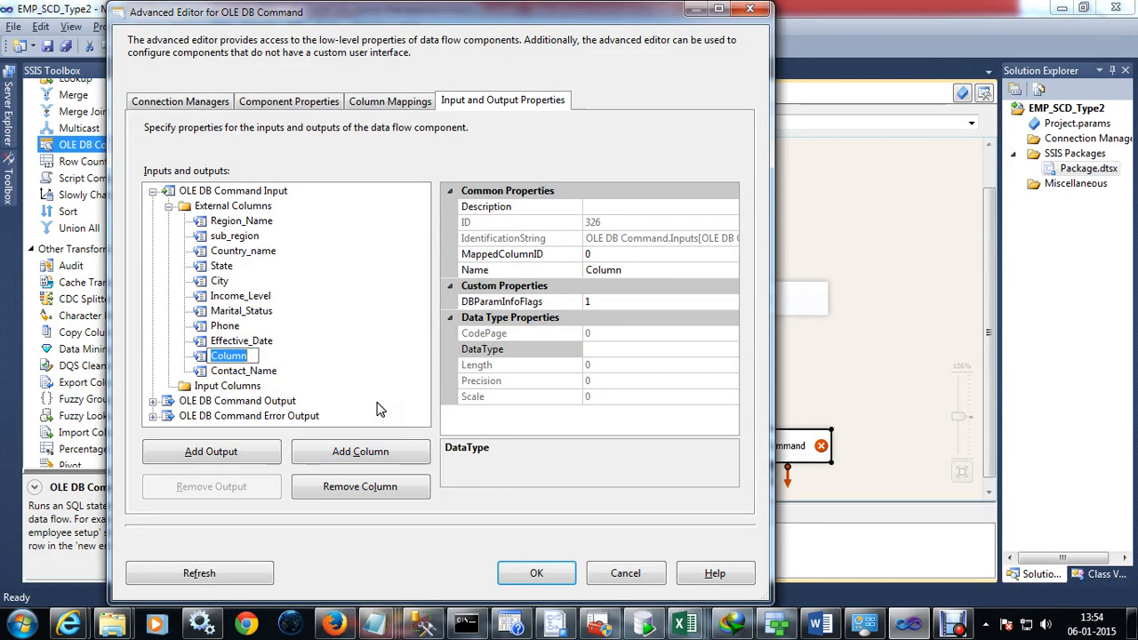
text(Surr_Key)
click(598, 286)
click(573, 351)
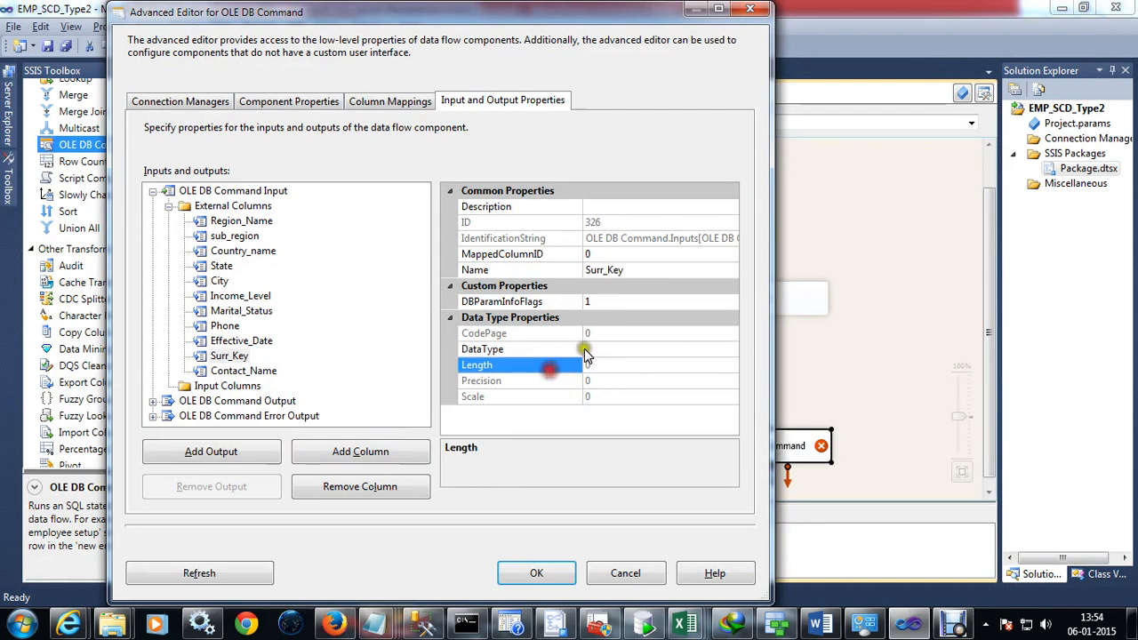
click(652, 354)
click(731, 352)
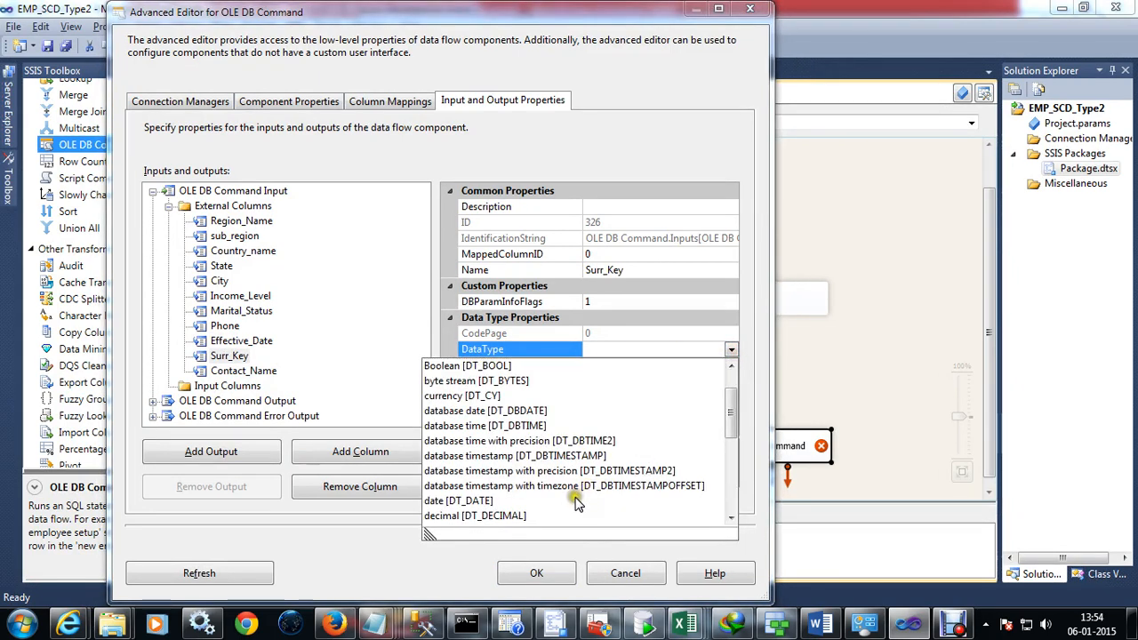
scroll(576, 502, down, 1)
scroll(577, 502, down, 3)
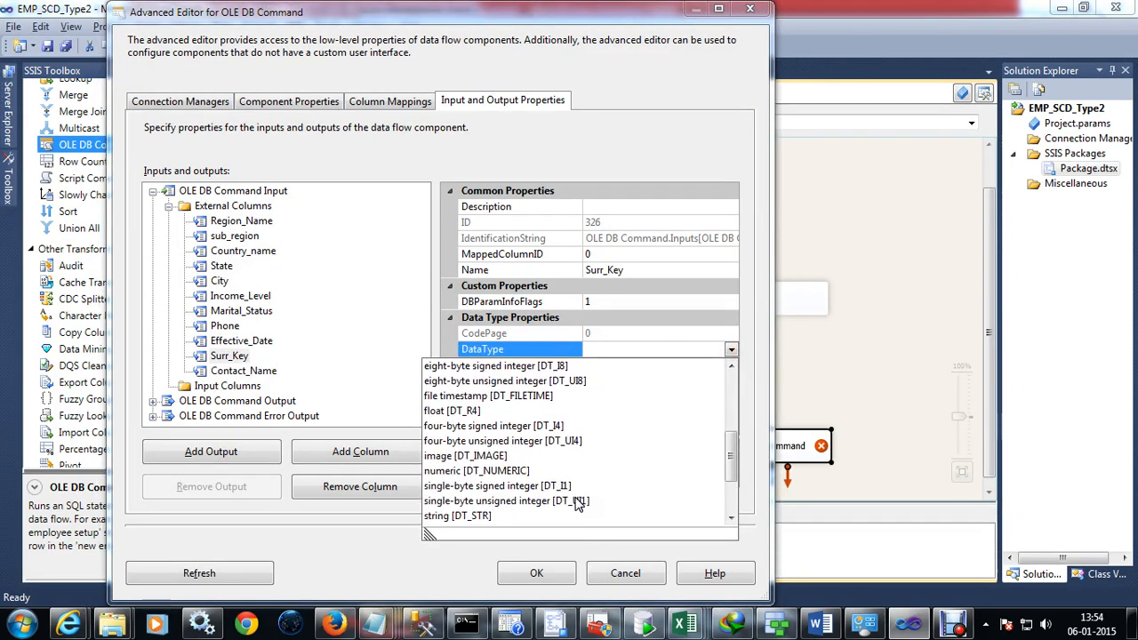
click(501, 471)
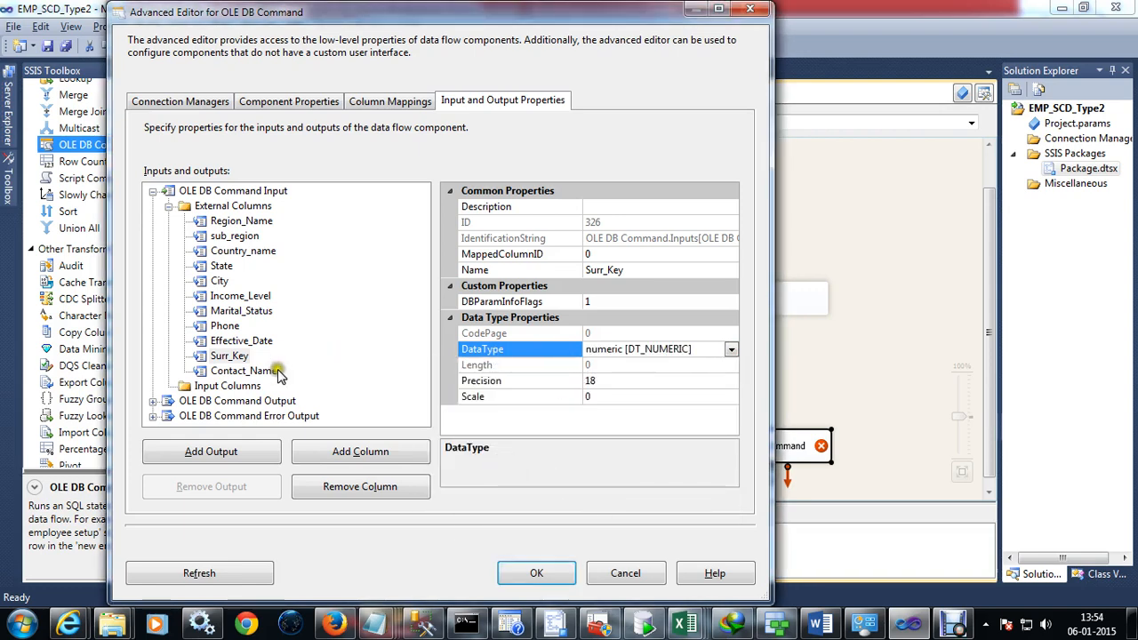
Show the OLE DB Command's column mappings and enlarge the input and destination column lists so their names are readable.
click(379, 100)
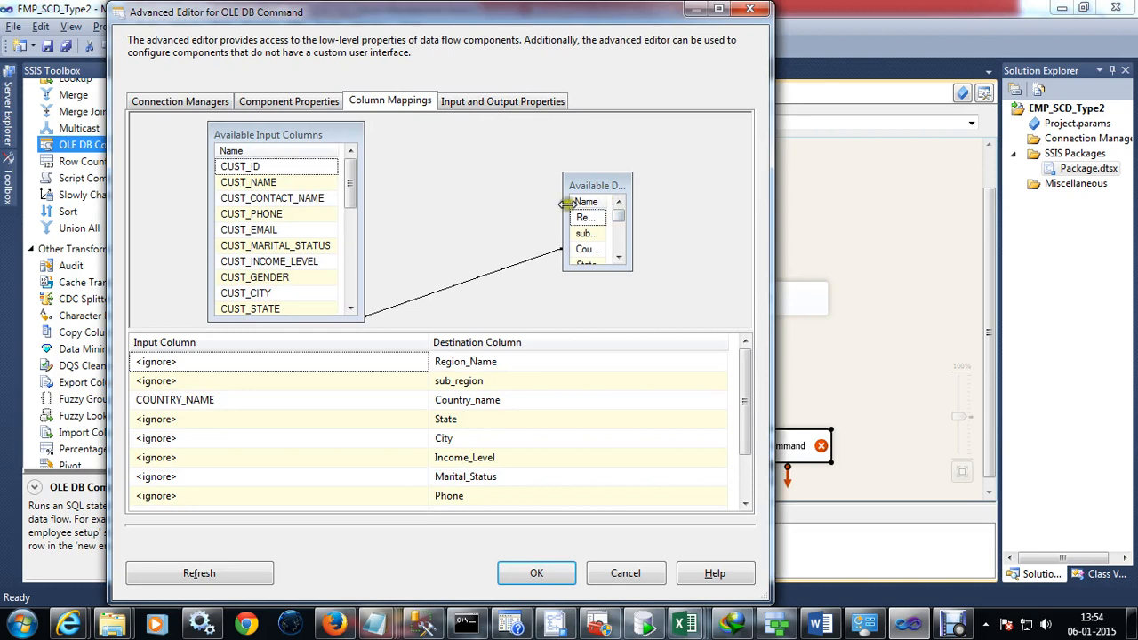
drag(565, 183, 552, 140)
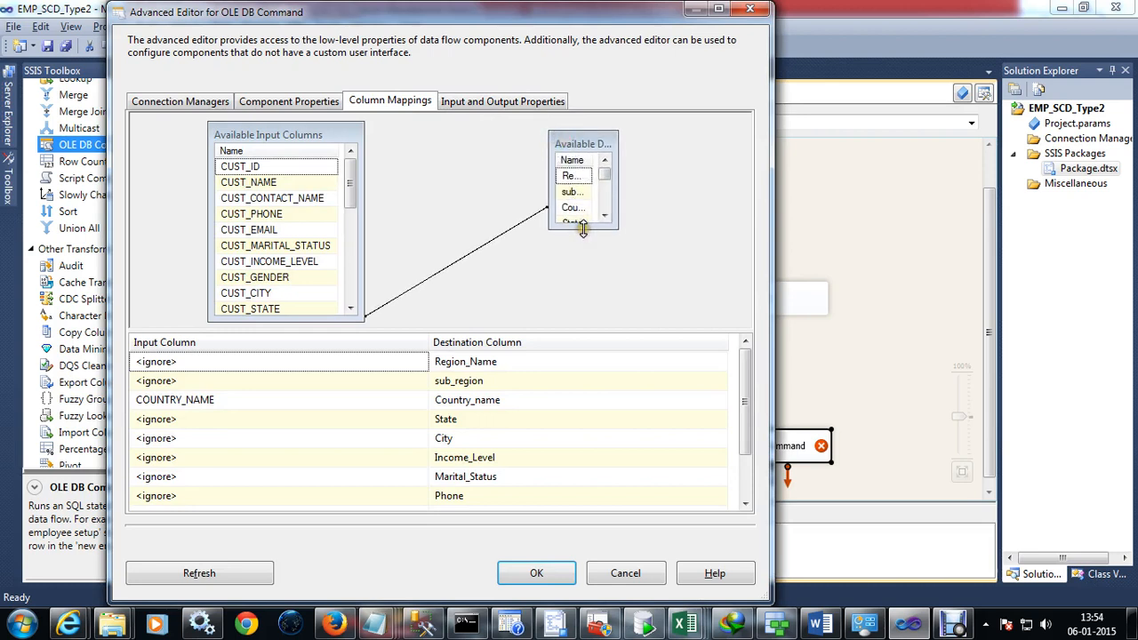
drag(582, 231, 587, 326)
drag(618, 223, 726, 227)
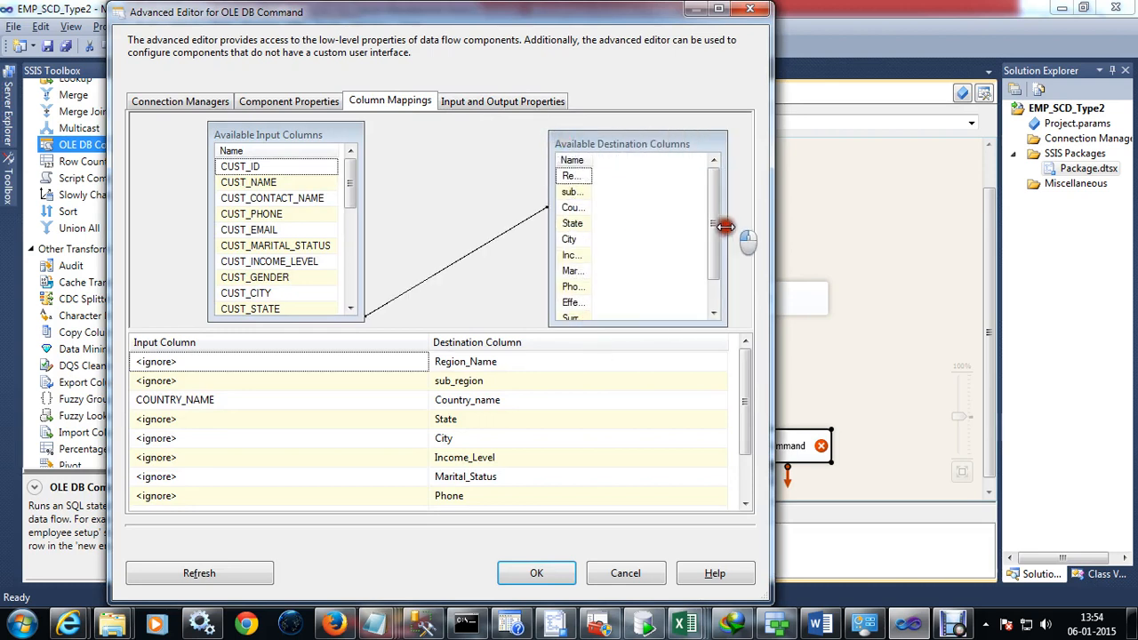
drag(593, 159, 691, 160)
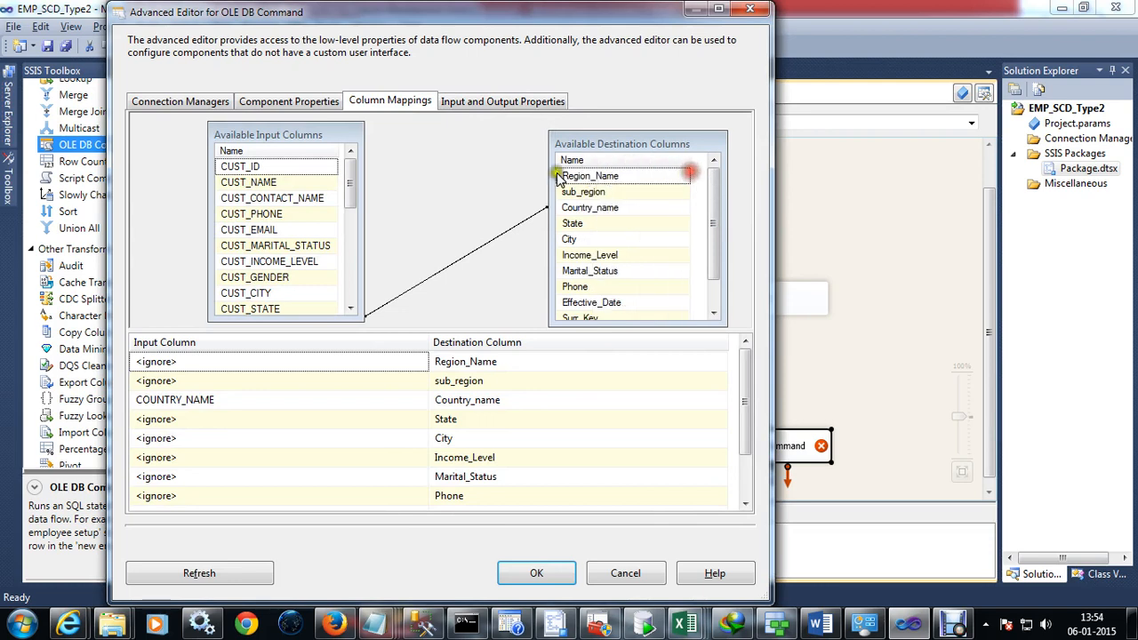
drag(405, 338, 407, 455)
drag(558, 192, 449, 193)
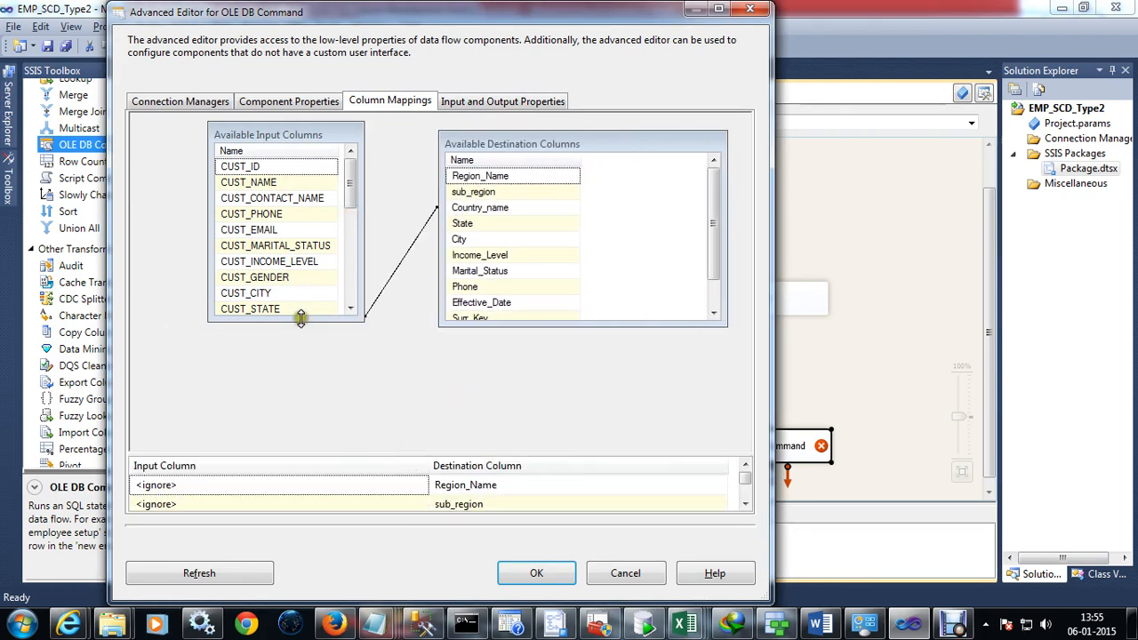
drag(299, 321, 298, 437)
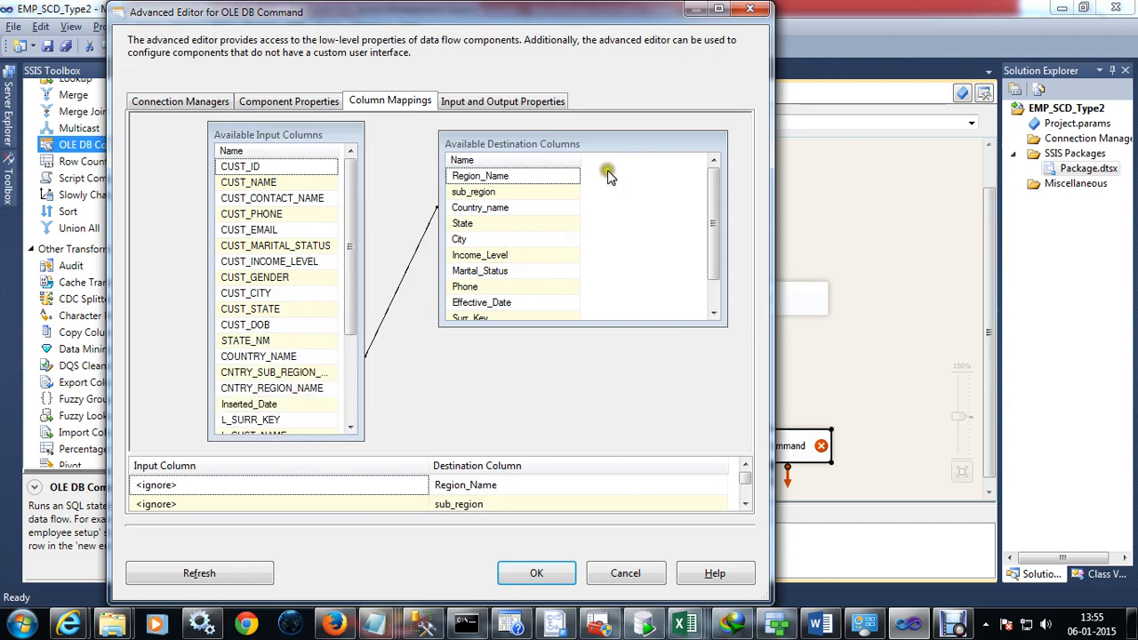
drag(436, 176, 541, 182)
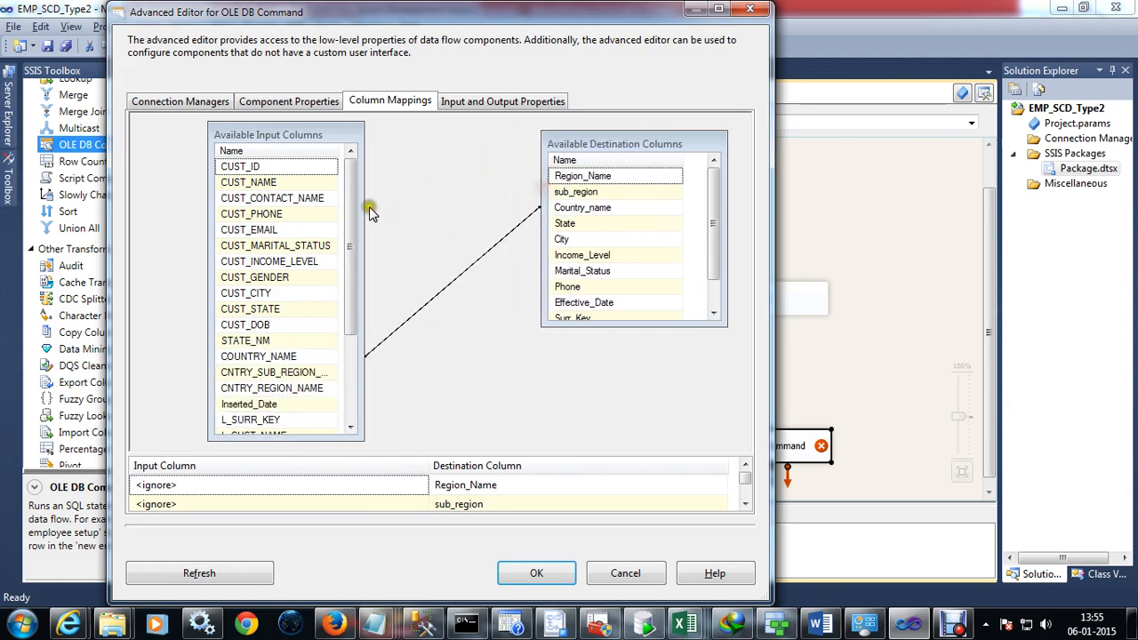
Map input column CNTRY_REGION_NAME to Region_Name and CNTRY_SUB_REGION_NAME to sub_region.
click(269, 394)
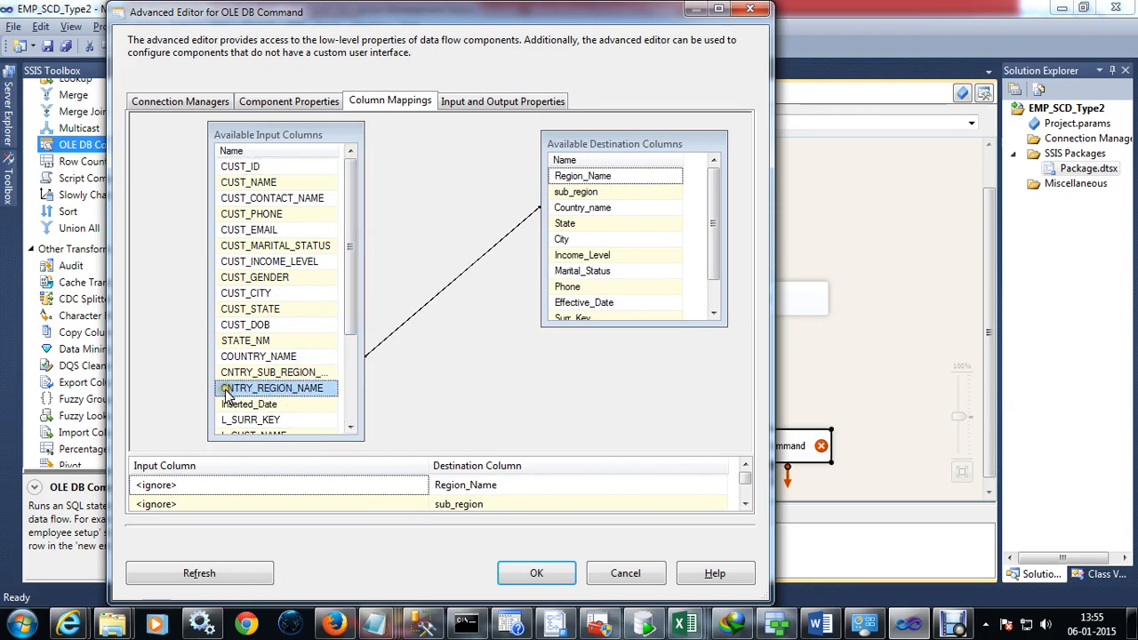
drag(227, 394, 583, 176)
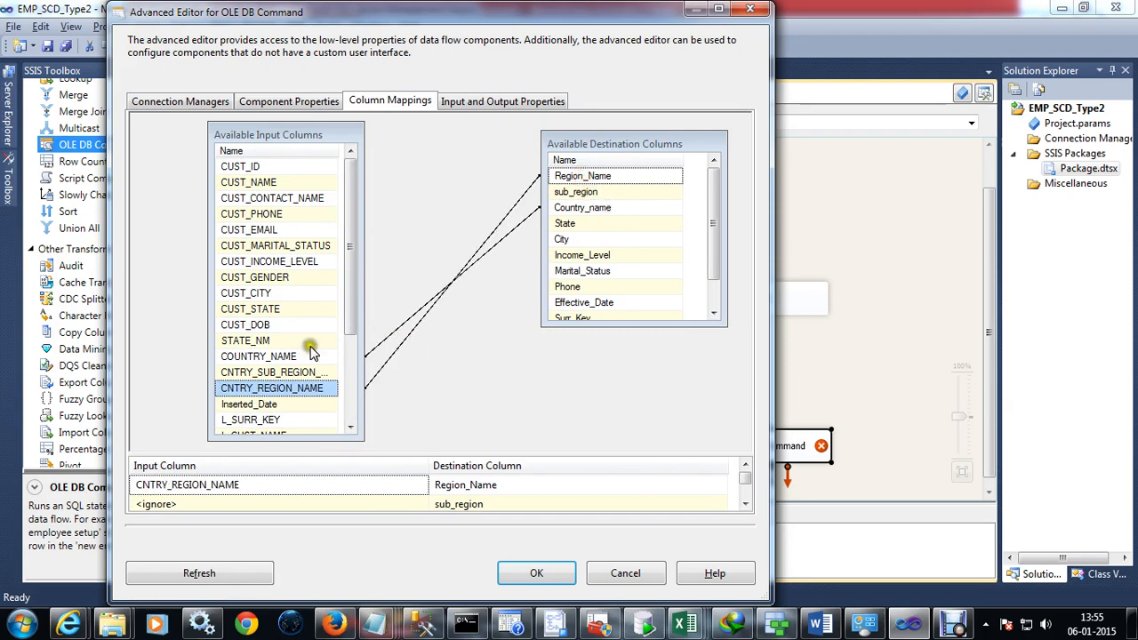
drag(271, 373, 633, 189)
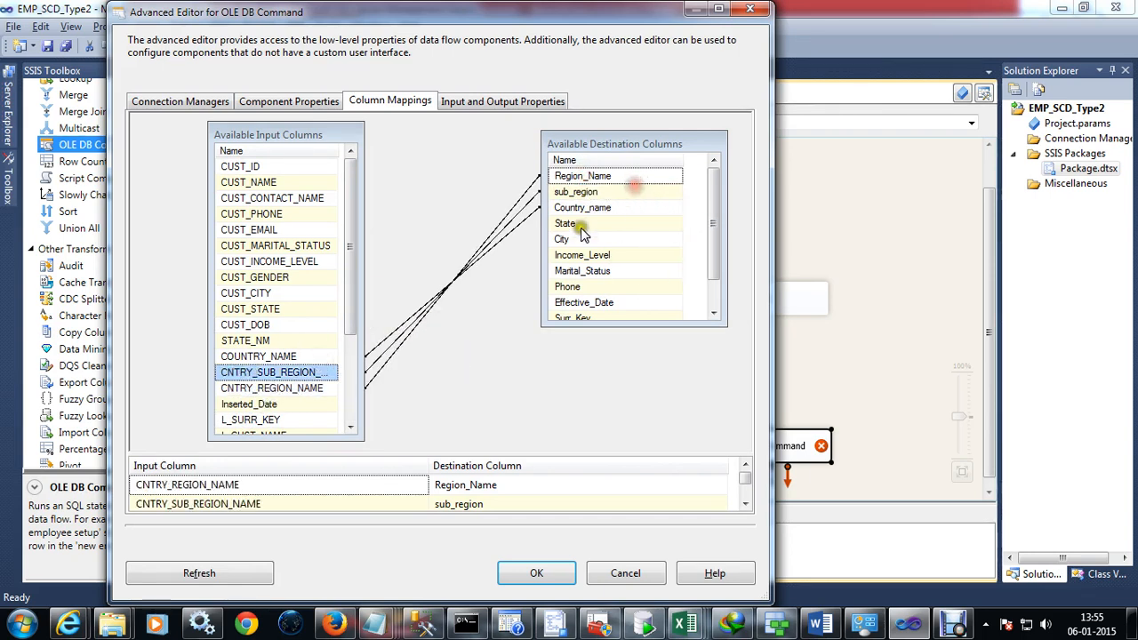
click(374, 351)
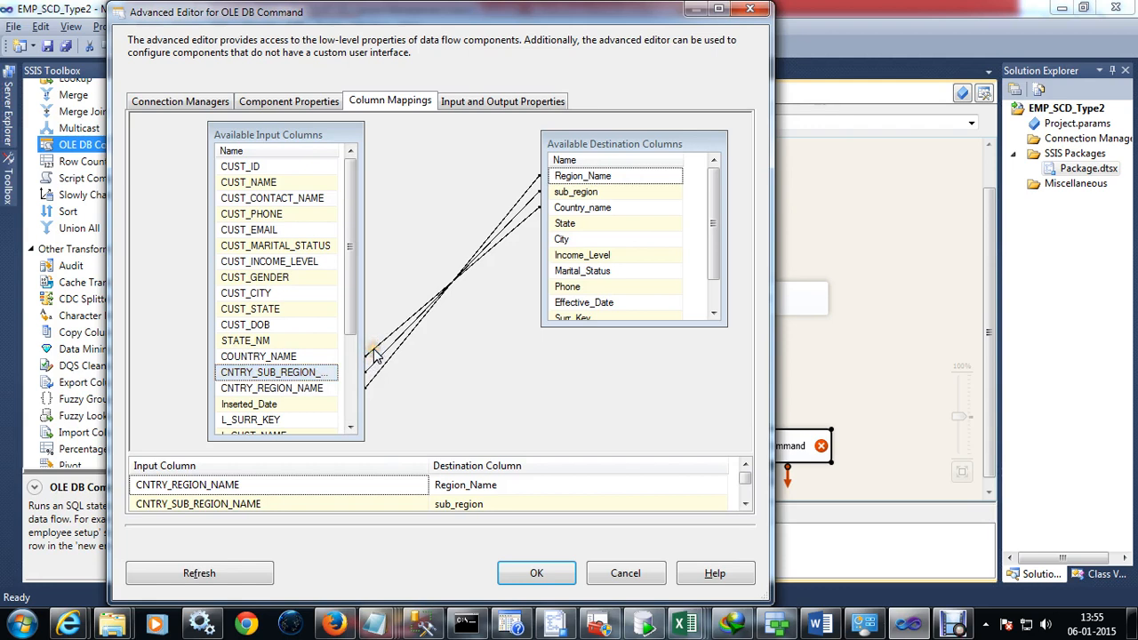
Map input column STATE_NM to State and CUST_CITY to City.
click(374, 351)
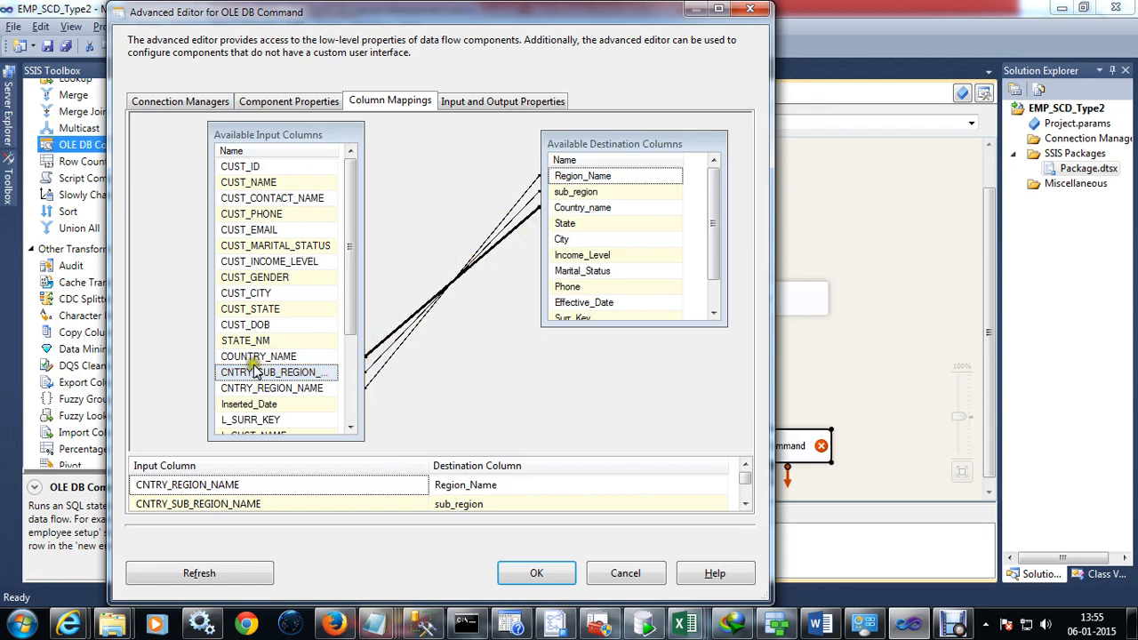
drag(255, 347, 566, 229)
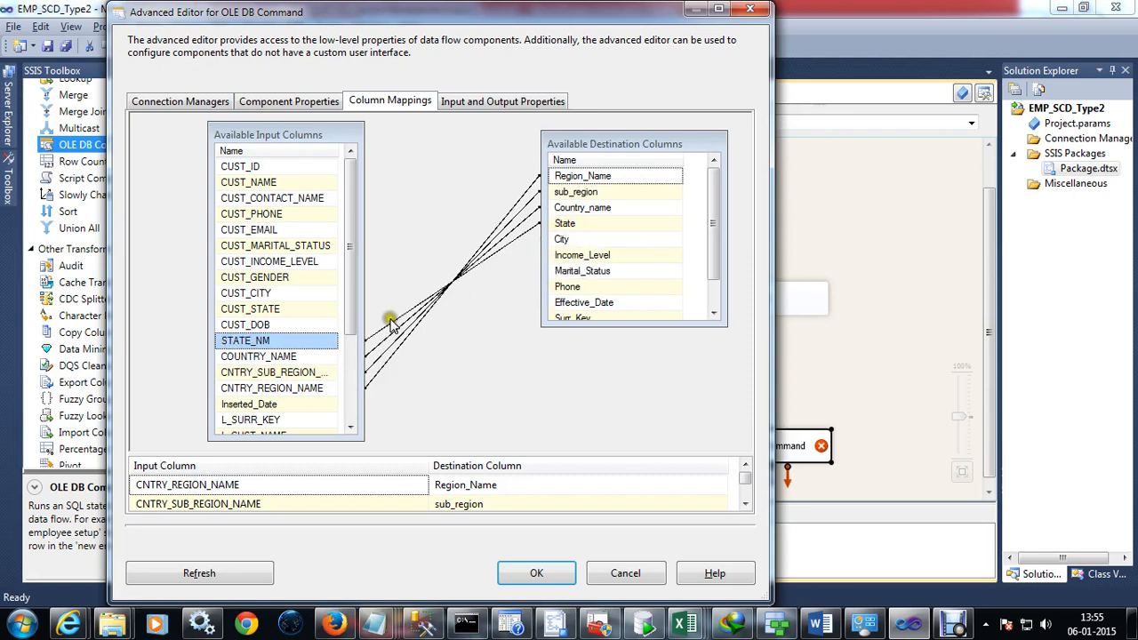
drag(235, 300, 236, 301)
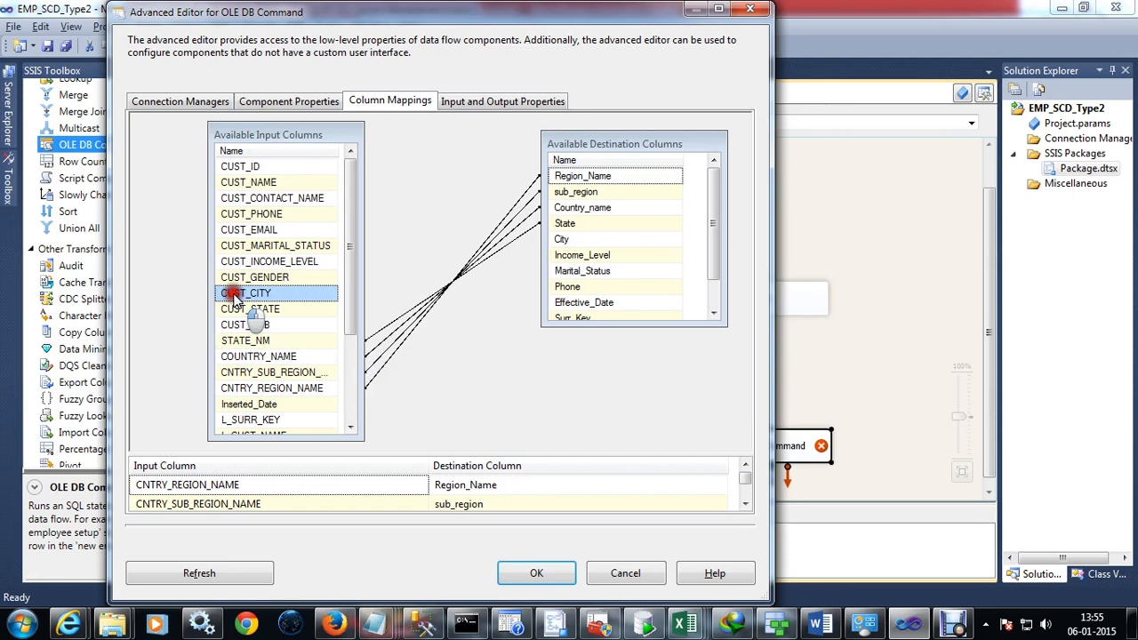
drag(236, 299, 603, 242)
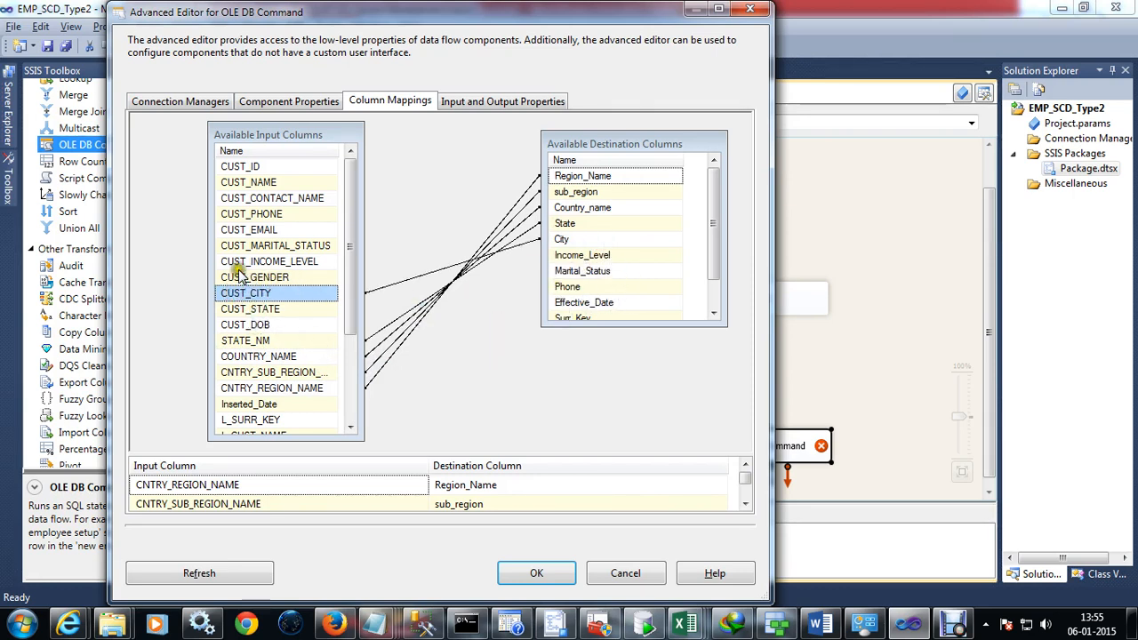
Map input columns CUST_INCOME_LEVEL to Income_Level, CUST_MARITAL_STATUS to Marital_Status and CUST_PHONE to Phone.
drag(233, 260, 569, 257)
drag(249, 252, 577, 274)
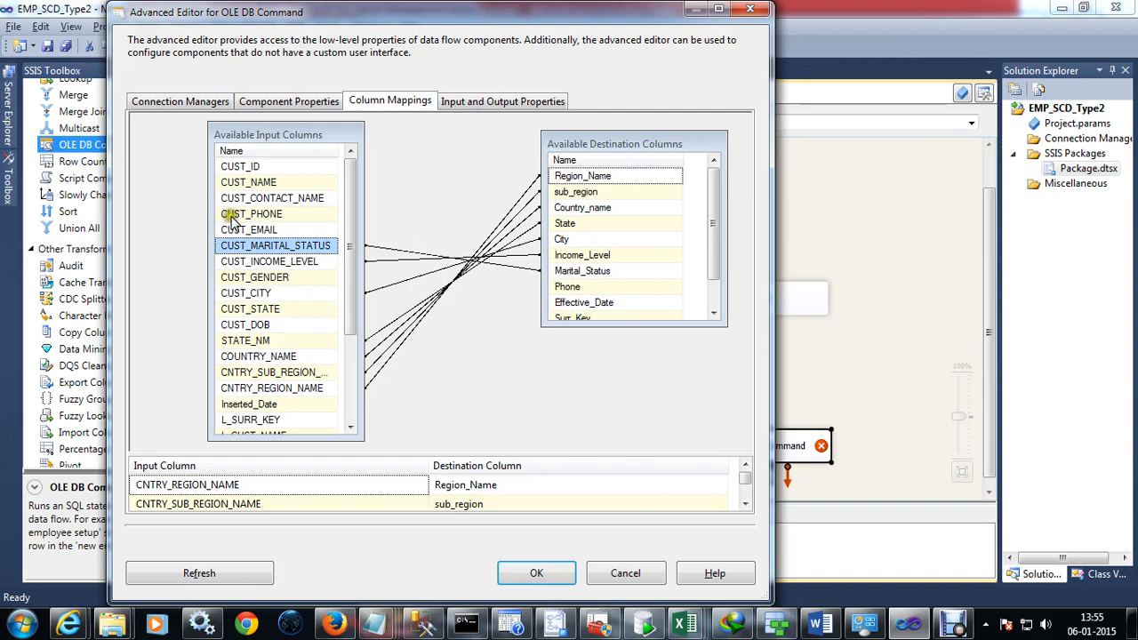
drag(232, 219, 570, 287)
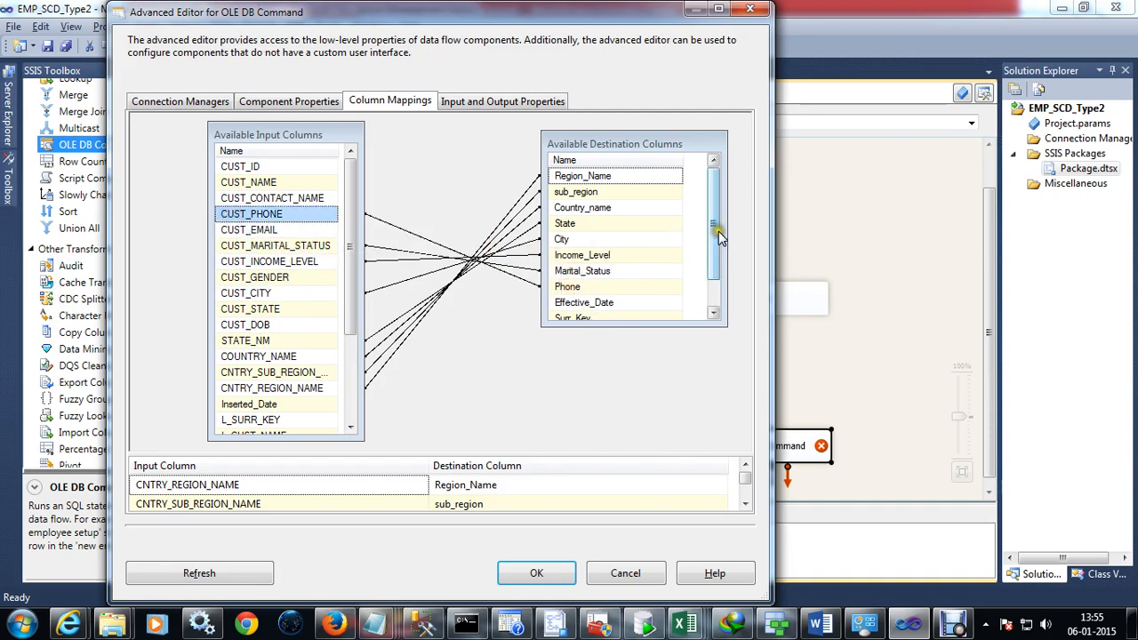
Map input columns L_SURR_KEY to Surr_Key, Inserted_Date to Effective_Date and CUST_CONTACT_NAME to Contact_Name.
drag(719, 231, 720, 260)
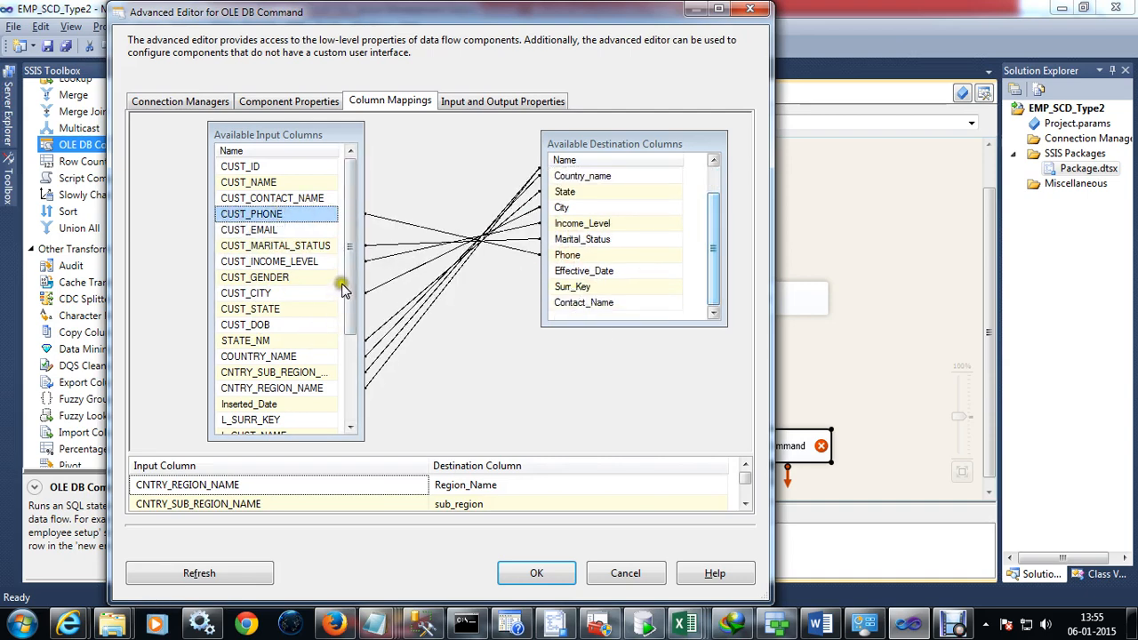
drag(349, 293, 350, 410)
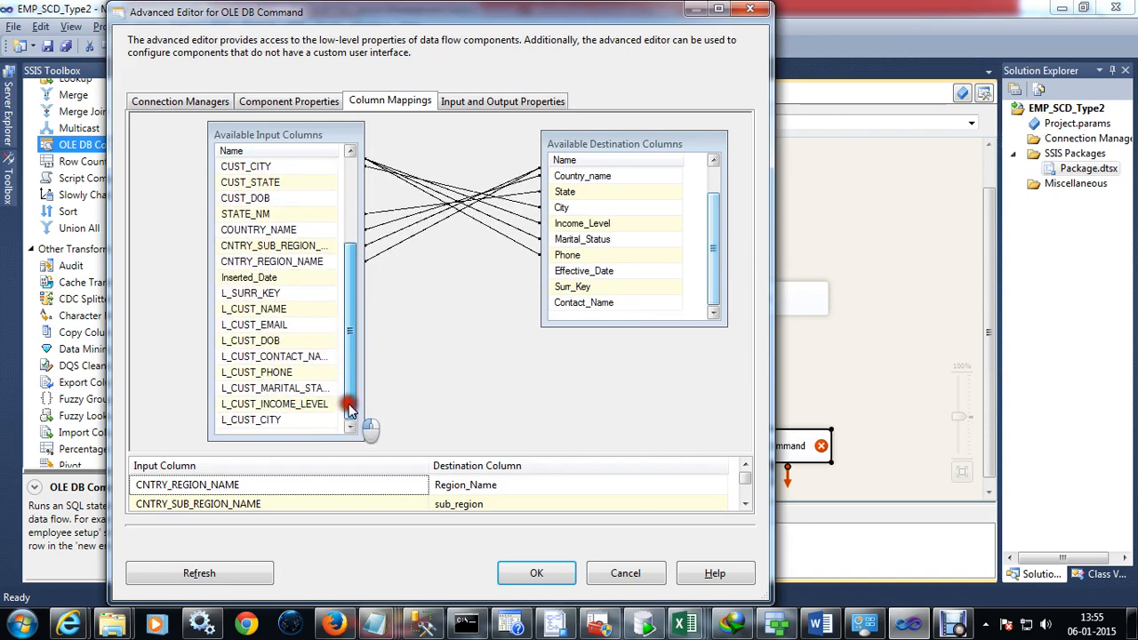
drag(230, 294, 561, 295)
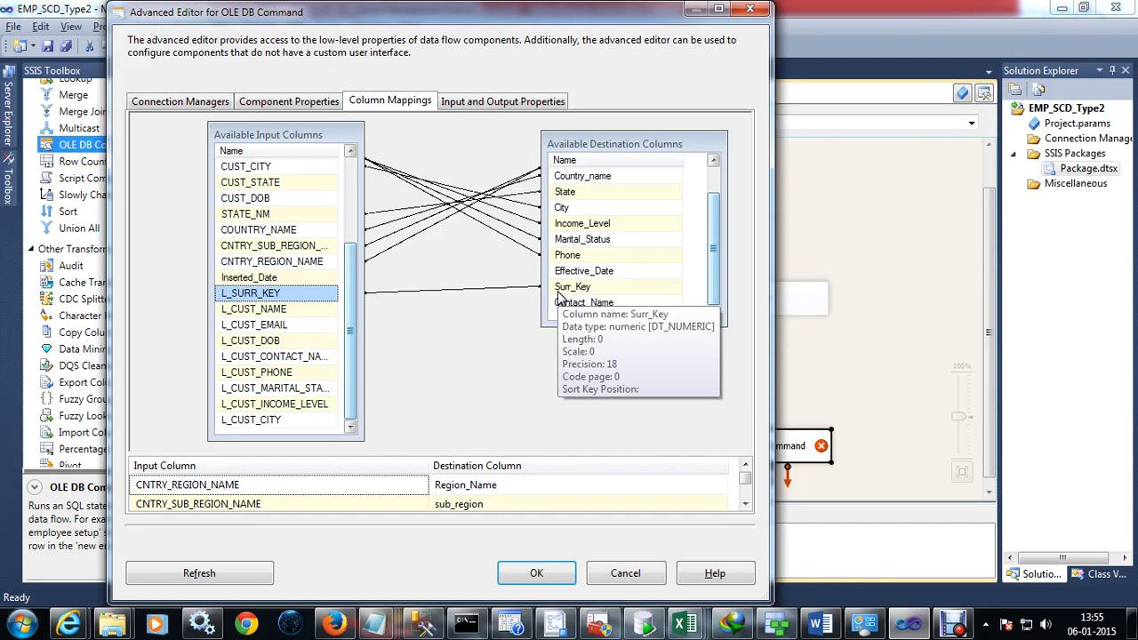
click(237, 278)
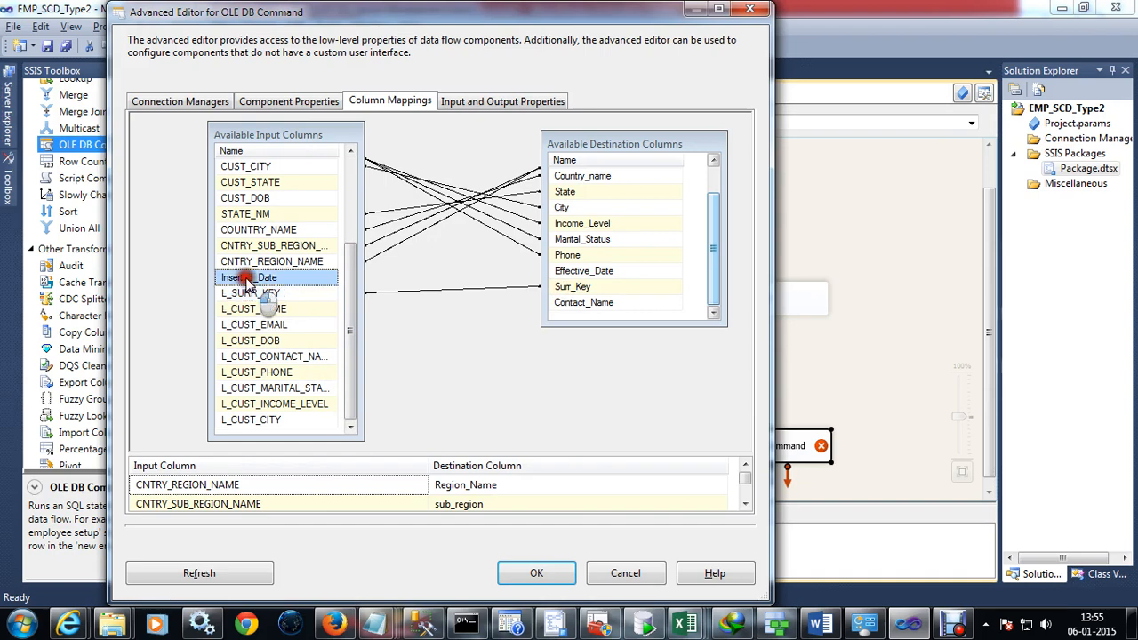
drag(225, 280, 578, 275)
drag(353, 252, 358, 170)
drag(222, 198, 628, 370)
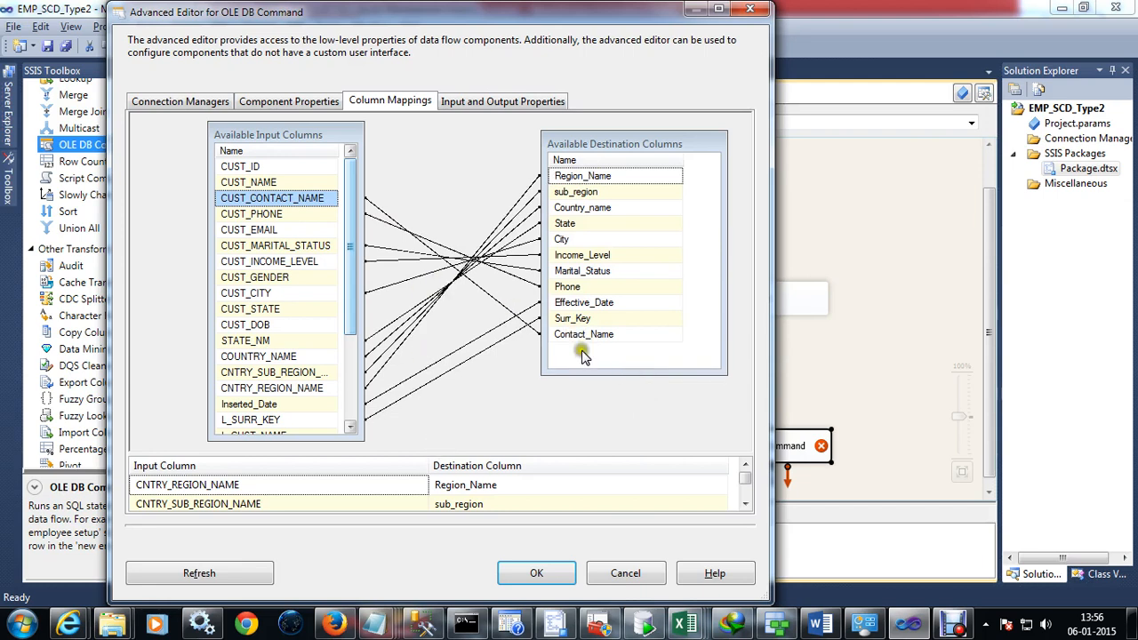
Set the OLE DB Command's SqlCommand property to the parameterized [dwtest].[dbo].[dim_cust] update statement copied from the untitled Notepad document.
click(286, 103)
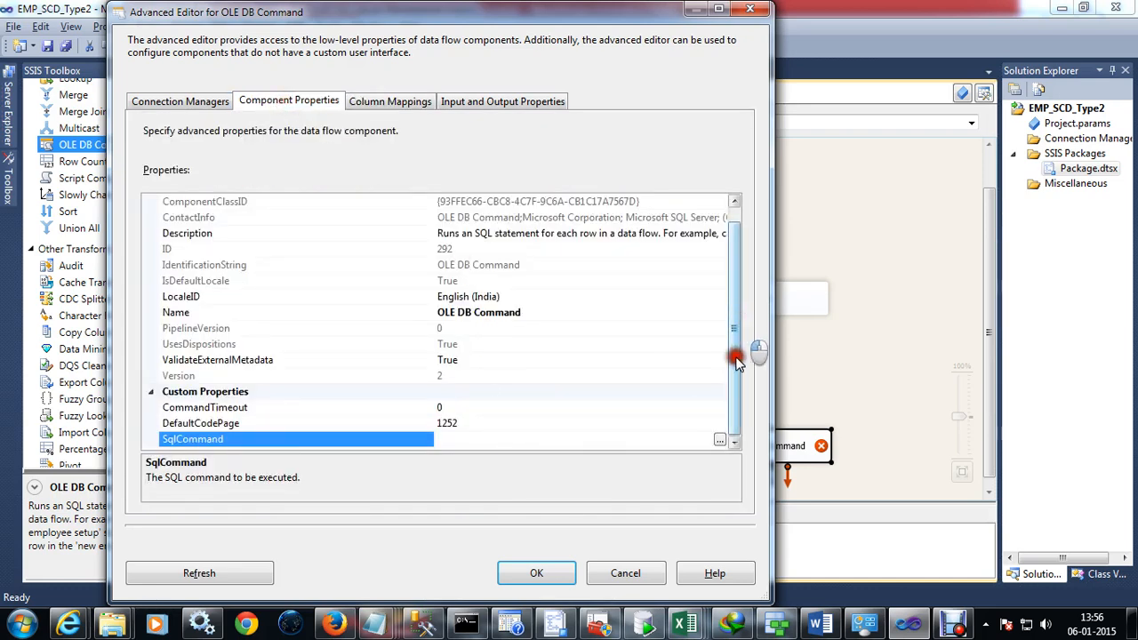
click(720, 440)
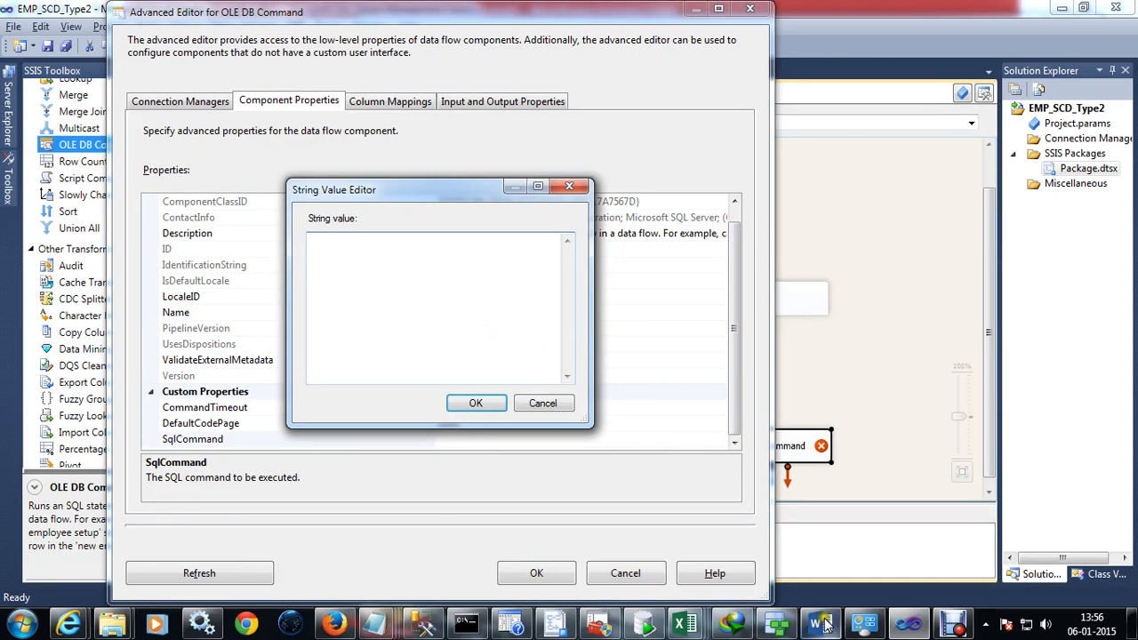
mouse_move(371, 623)
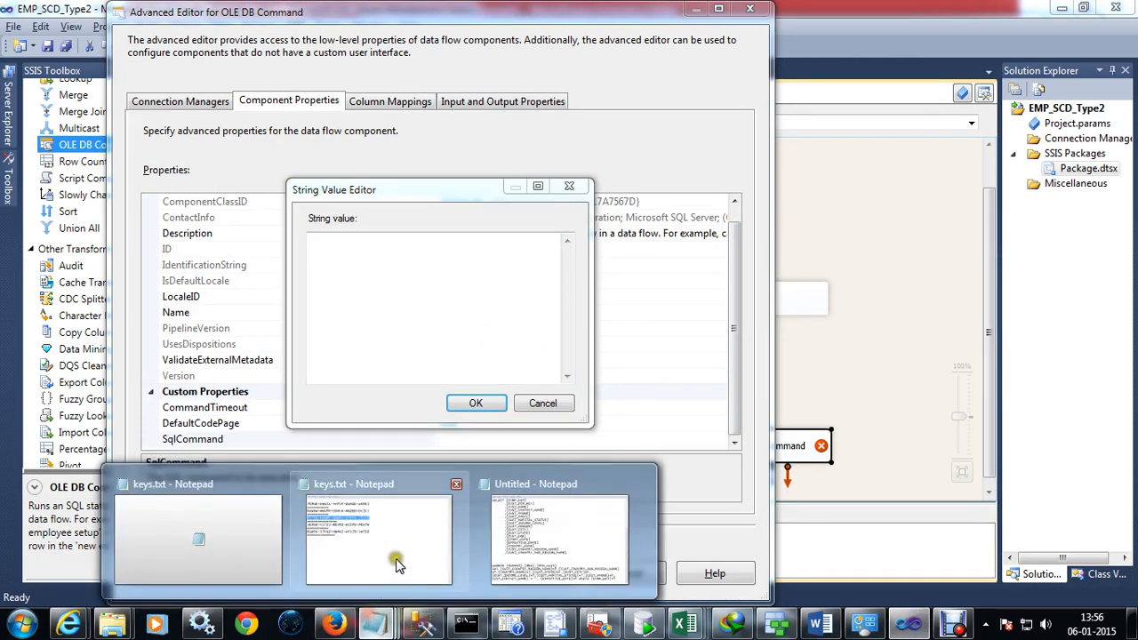
click(547, 550)
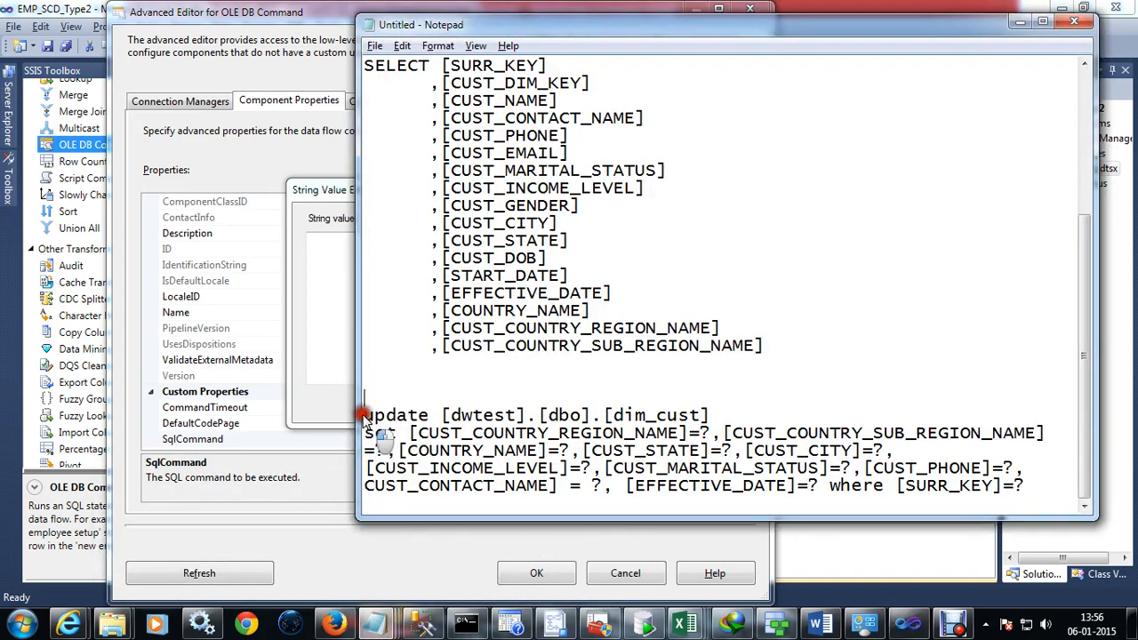
drag(1027, 485, 339, 424)
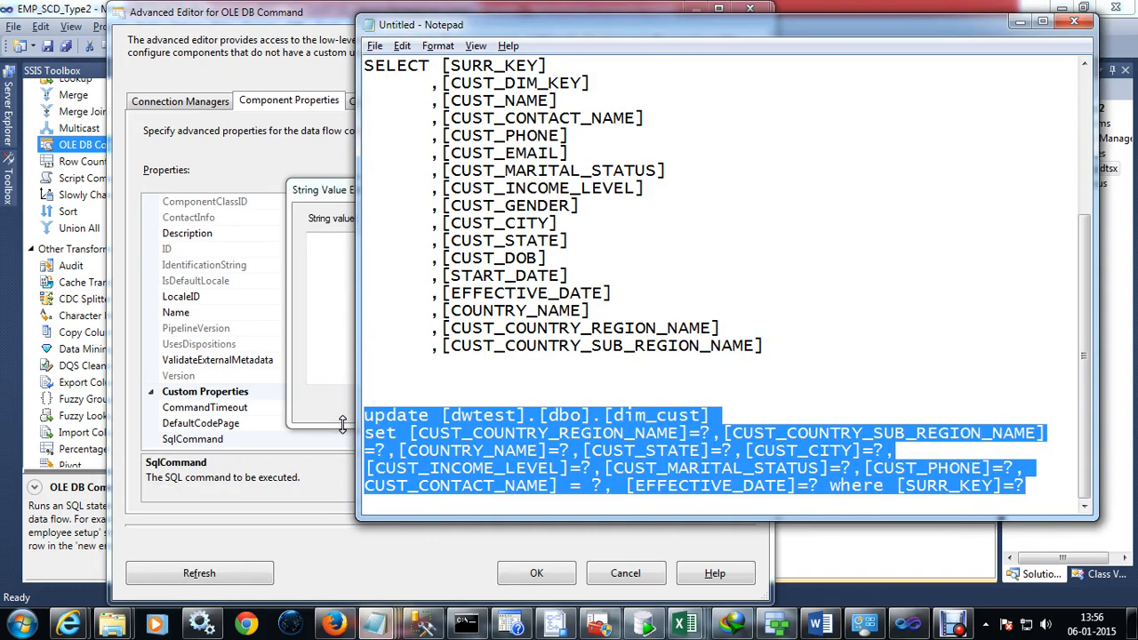
key(alt+Tab)
key(alt+Tab)
key(alt+Tab)
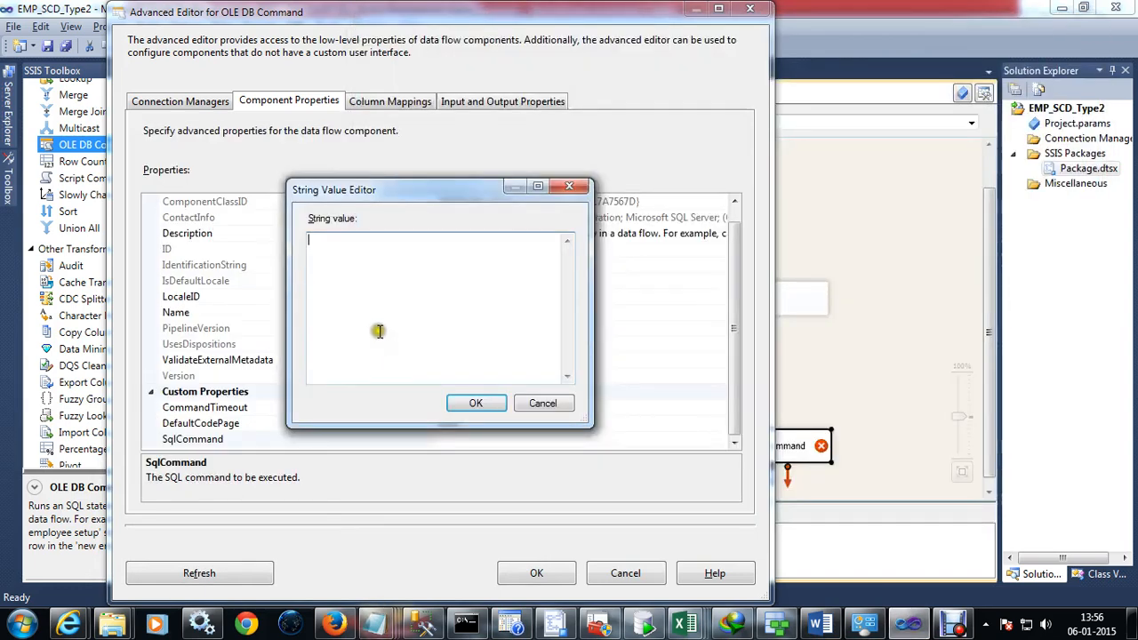
text(update [dwtest].[dbo].[dim_cust] set [CUST_COUNTRY_REGION_NAME]=?, [CUST_COUNTRY_SUB_REGION_NAME]=?, [COUNTRY_NAME]=?,[CUST_STATE]=?,[CUST_CITY]=?, [CUST_INCOME_LEVEL]=?,[CUST_MARITAL_STATUS]=?, [CUST_PHONE]=?, [CUST_CONTACT_NAME] = ?, [EFFECTIVE_DATE]=? where [SURR_KEY]=?)
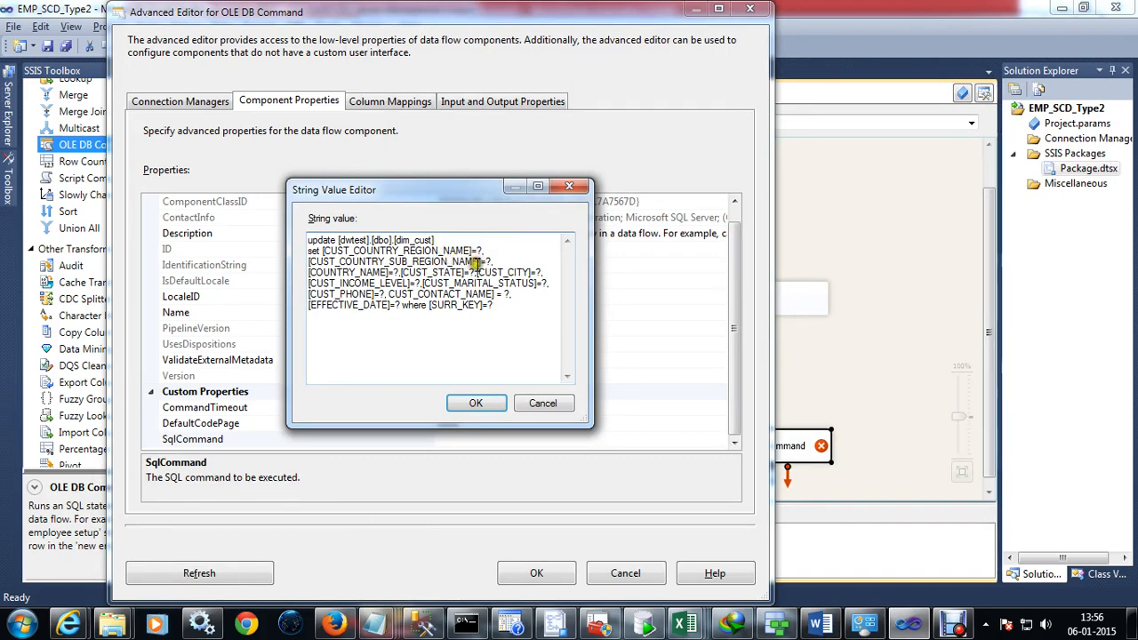
click(476, 403)
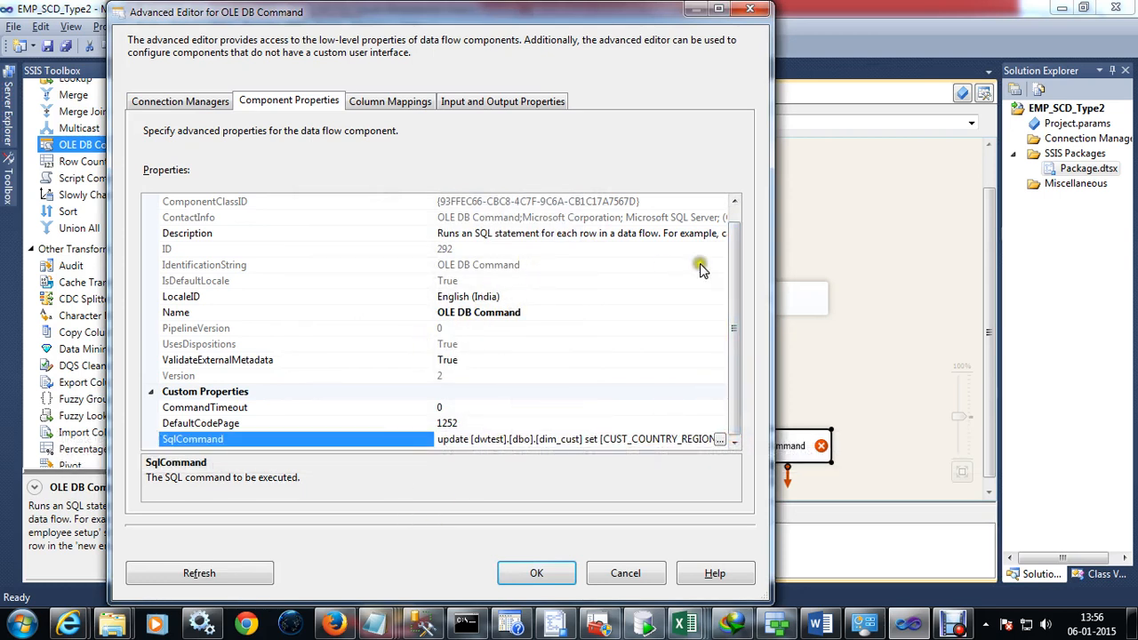
Check the OLE DB Command's component properties and its connection manager assignment.
scroll(733, 233, up, 1)
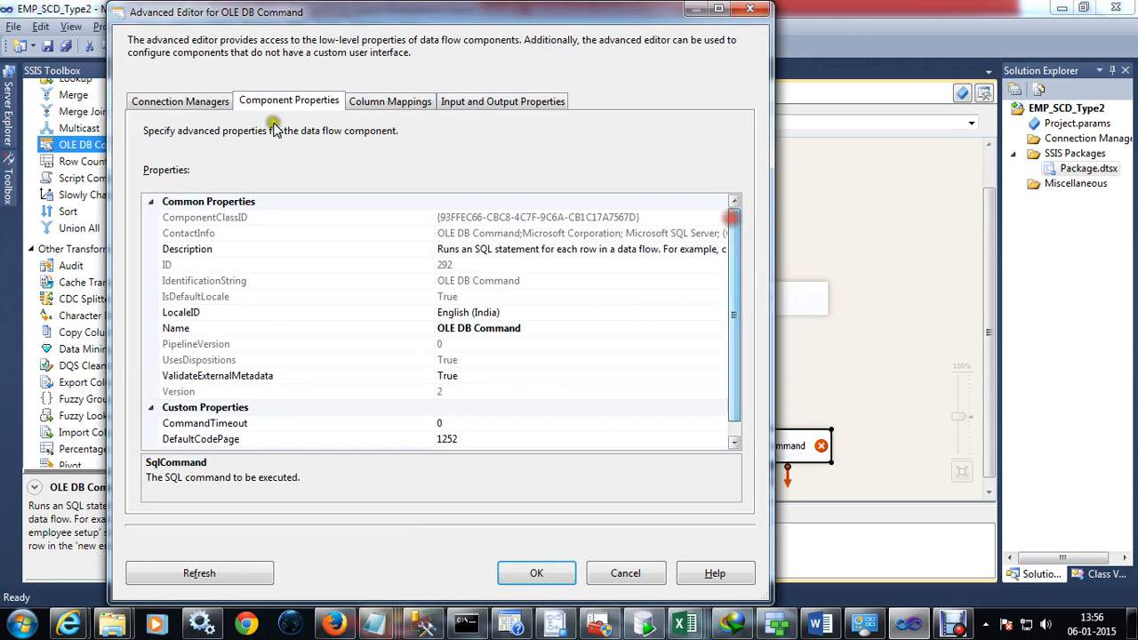
click(218, 100)
click(279, 103)
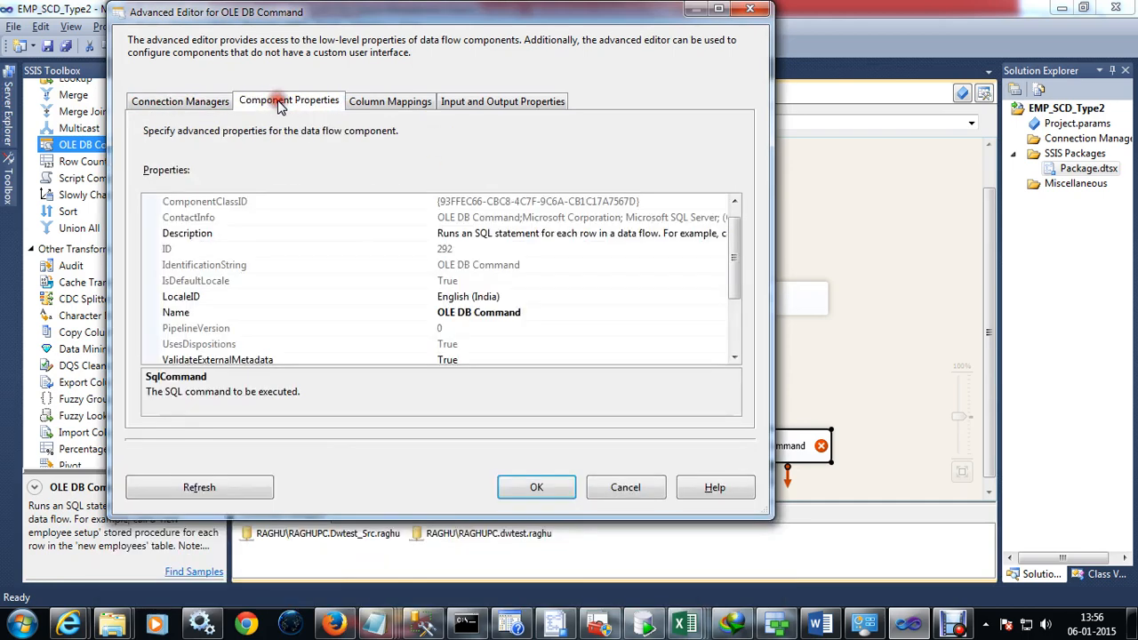
click(224, 100)
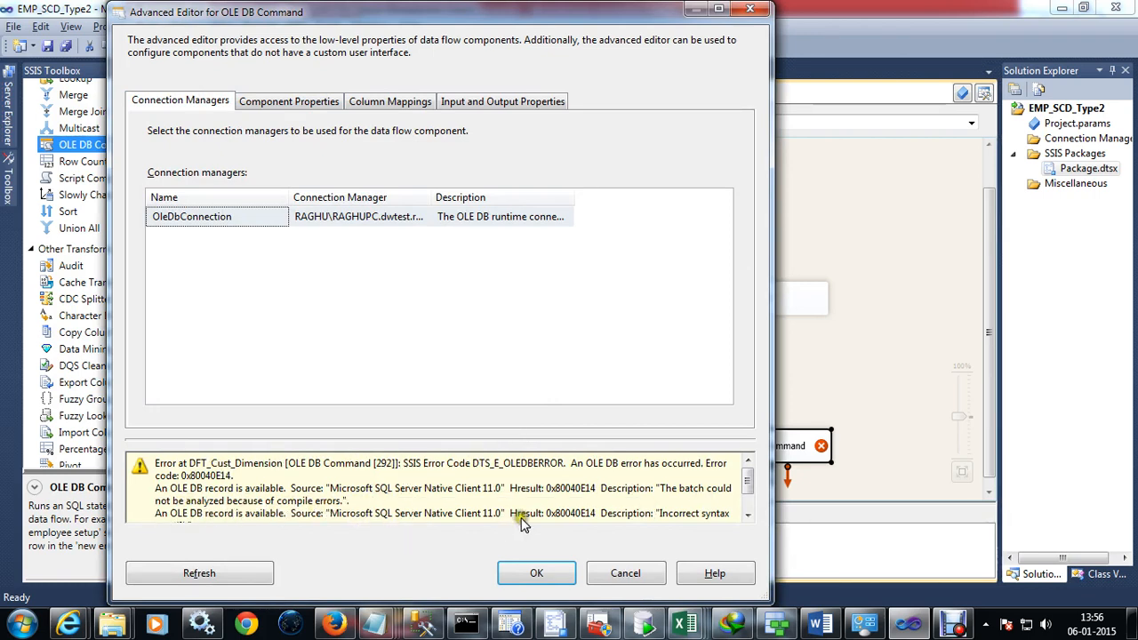
click(952, 623)
click(397, 557)
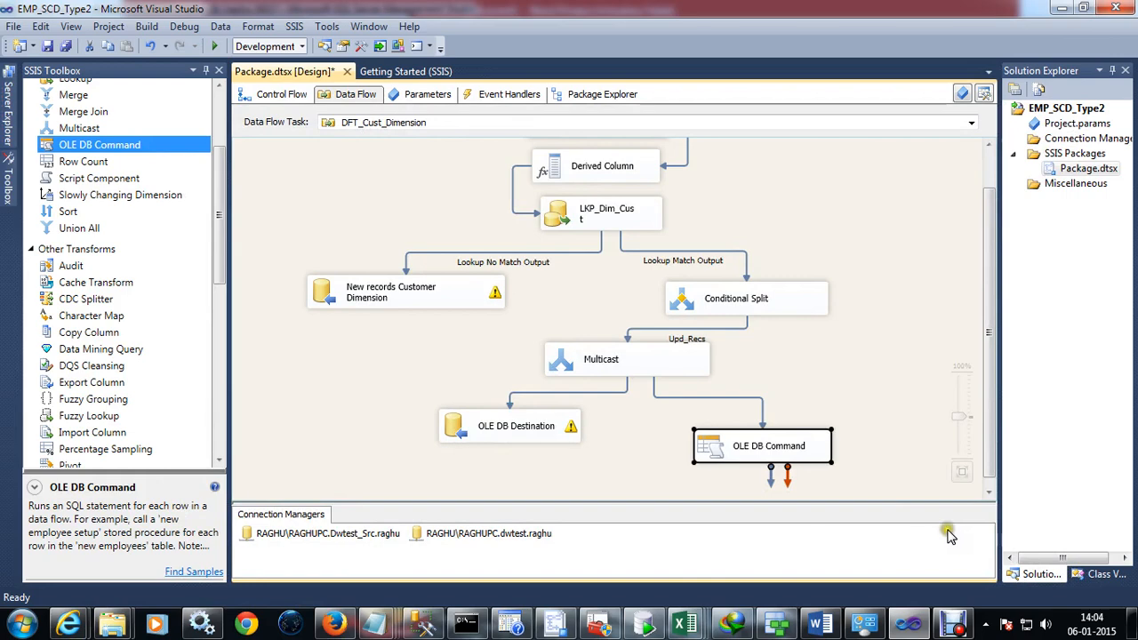
click(953, 623)
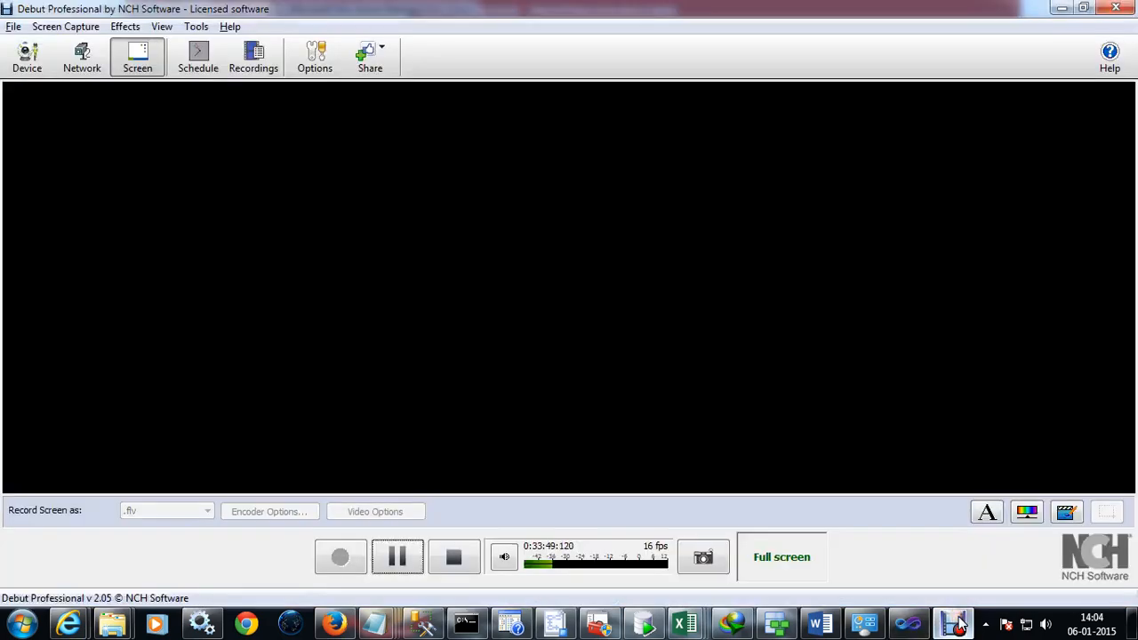
click(954, 624)
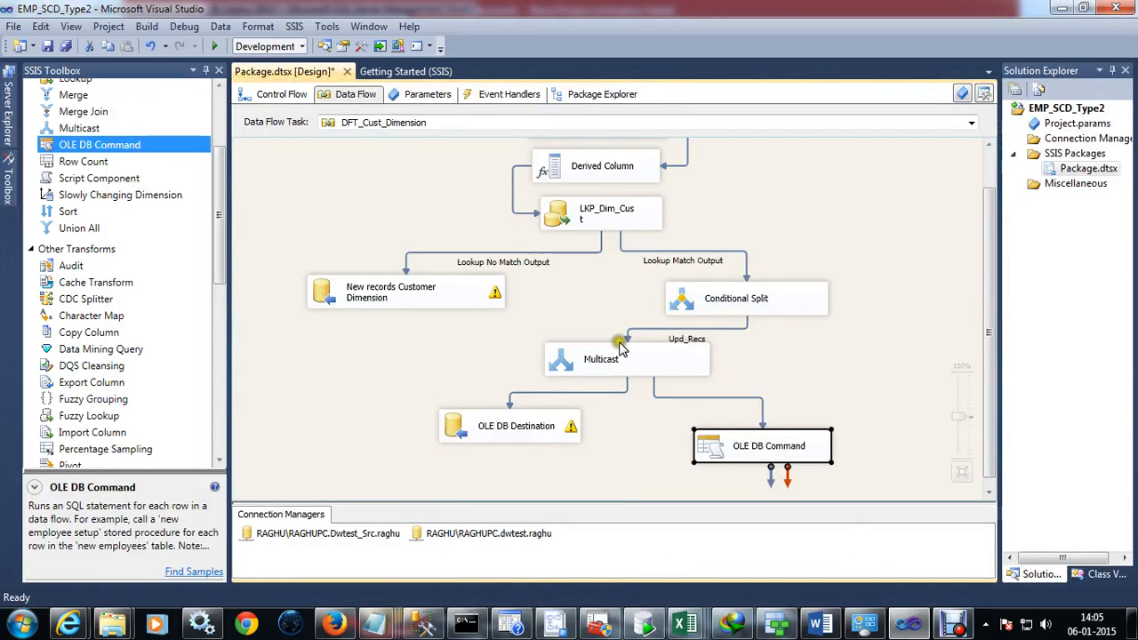
Rename the OLE DB Command in the data flow as Customer Dimension Updates.
click(774, 447)
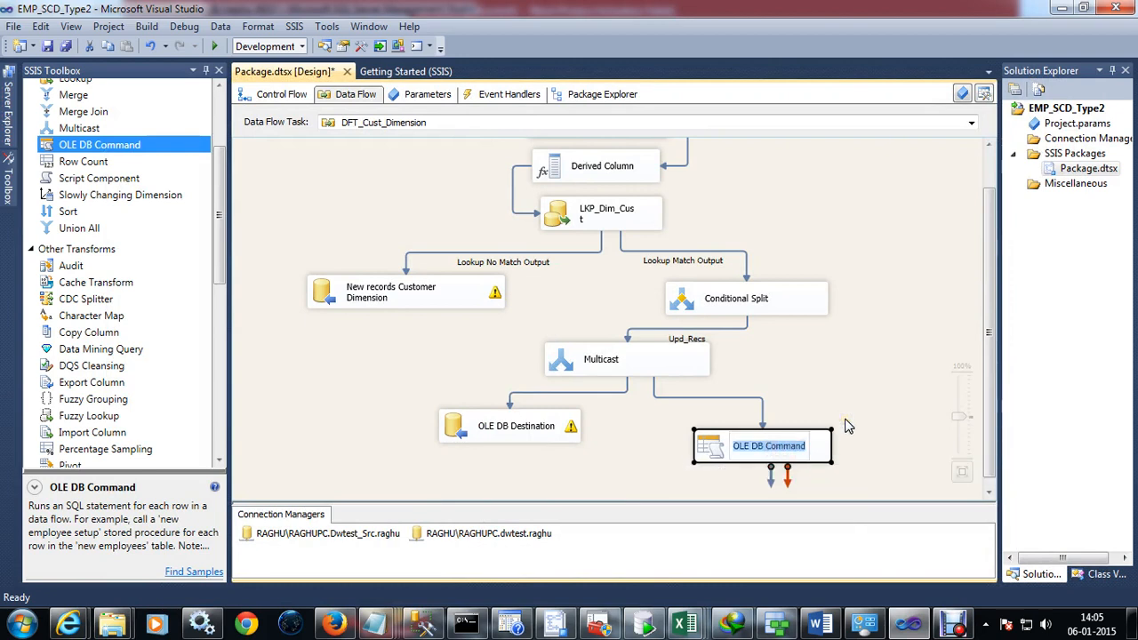
text(Customer )
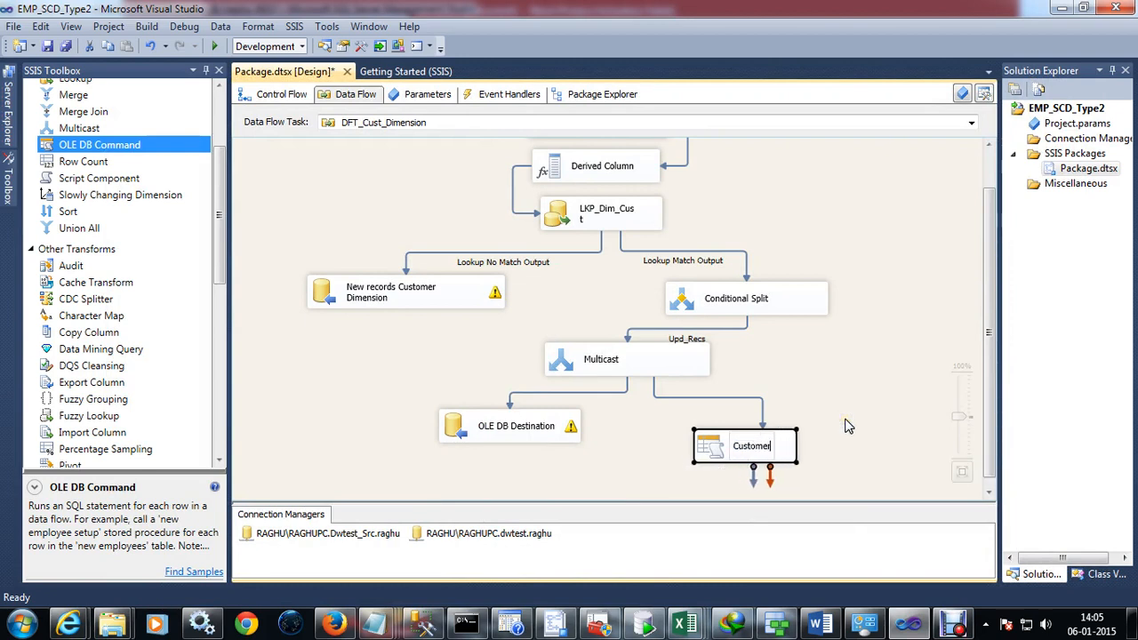
text(Dimen)
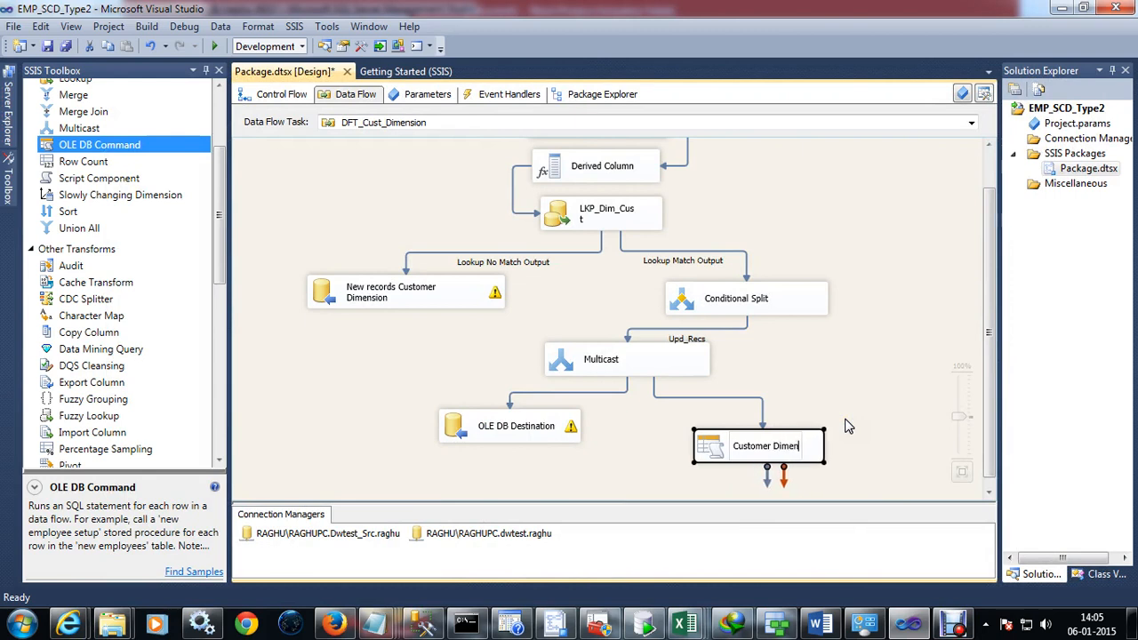
text(sion U)
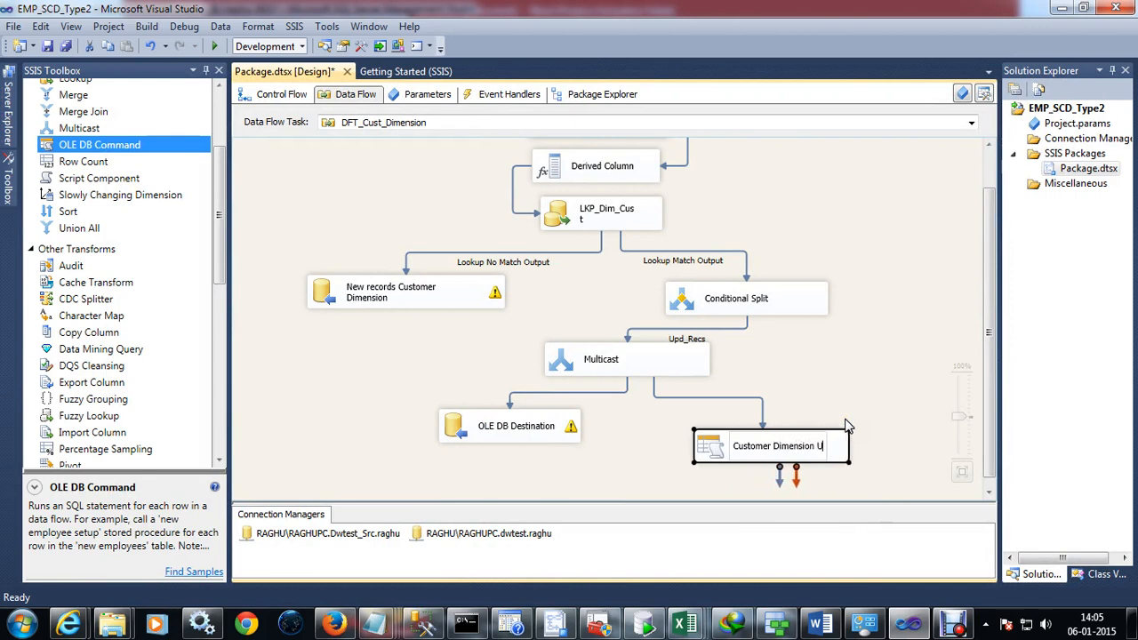
text(pdates)
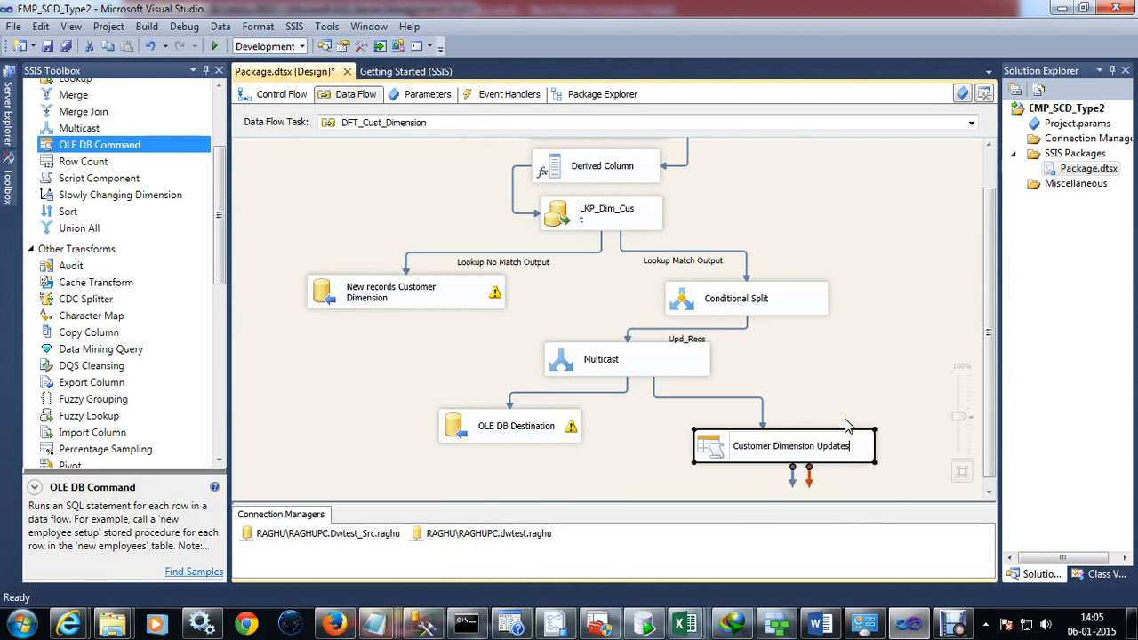
click(520, 433)
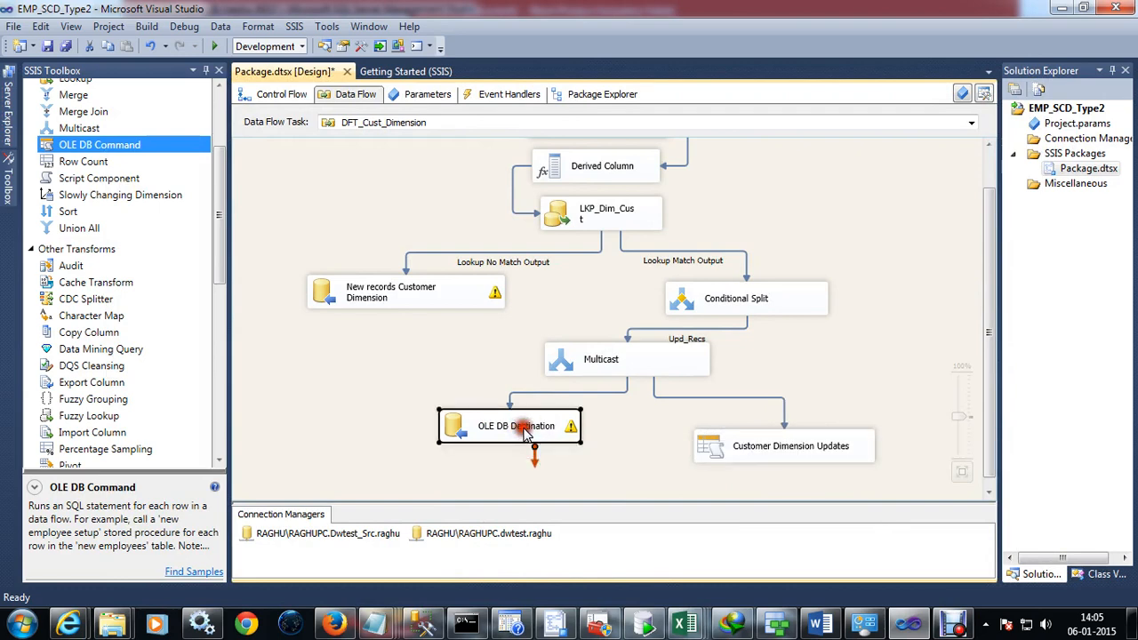
click(521, 426)
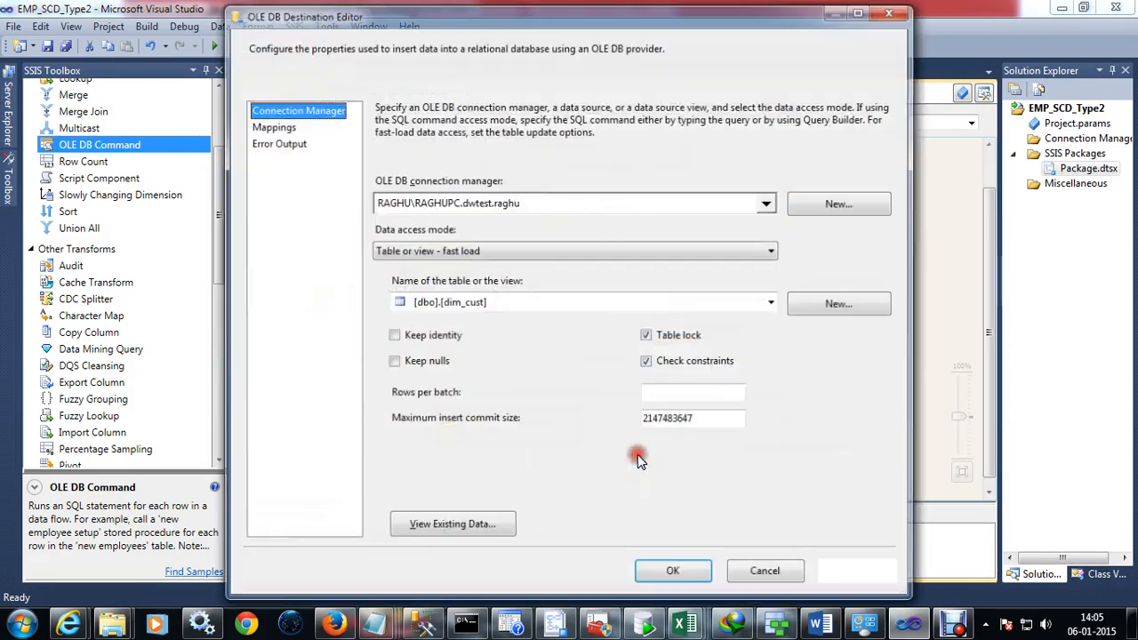
click(753, 573)
Rename the OLE DB Destination below the Multicast as Customer Dimension inserts and save the package.
click(537, 429)
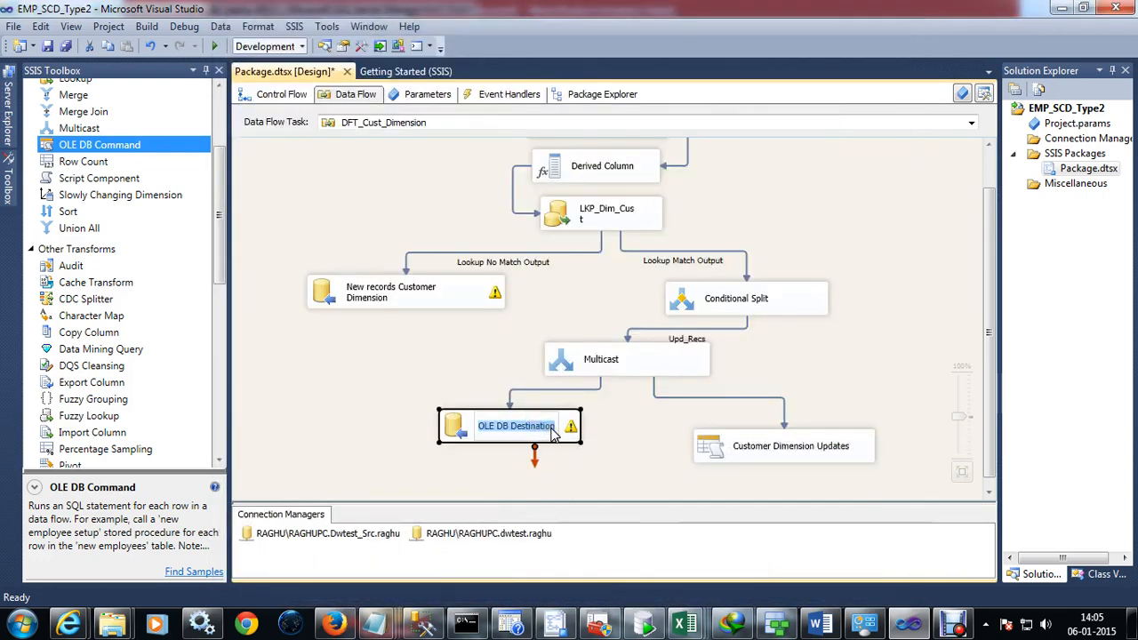
text(Customer)
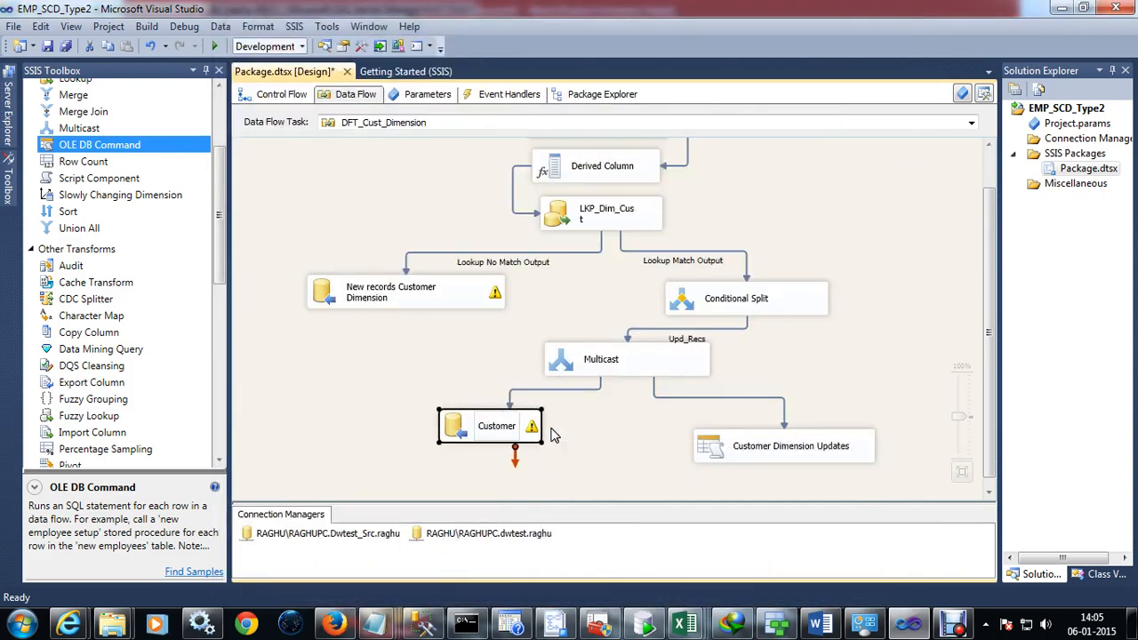
text( Dimensi)
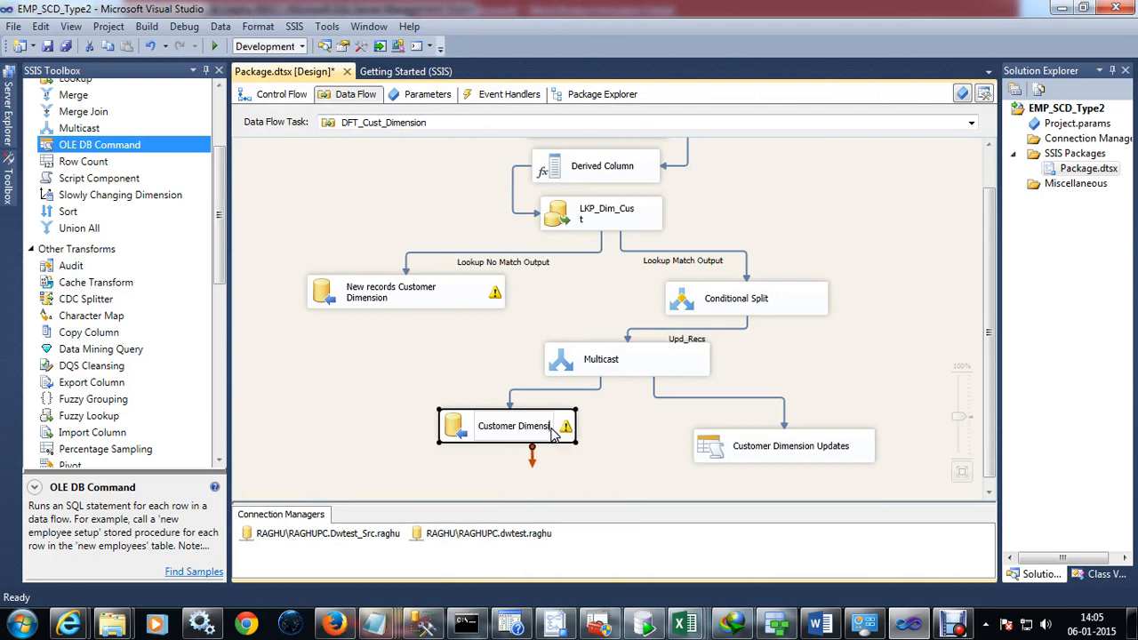
text(on insters)
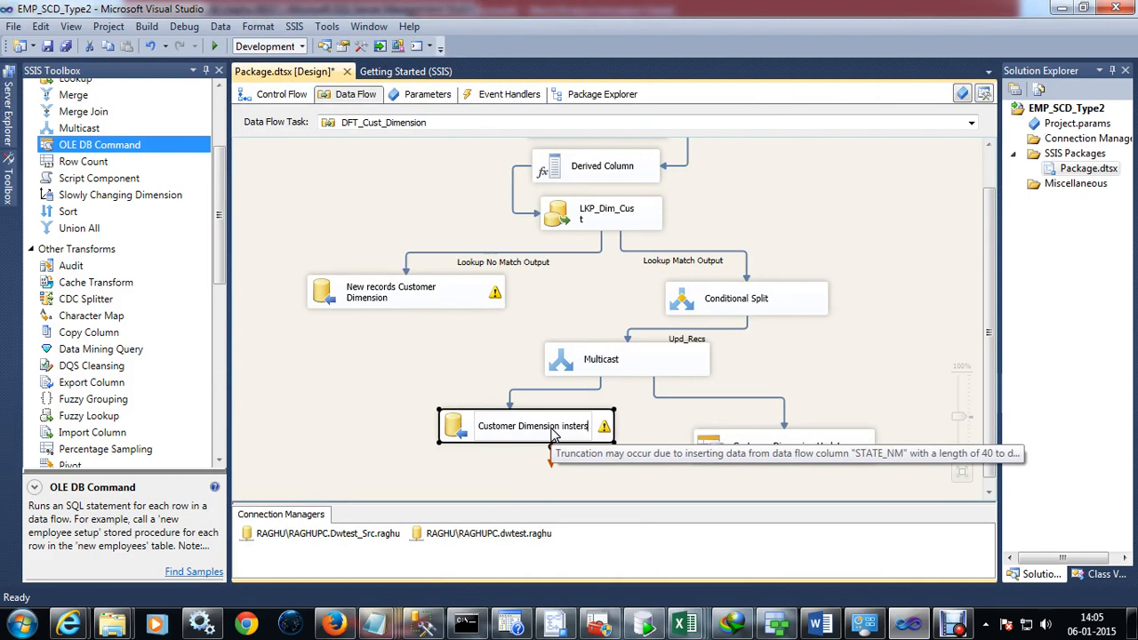
key(BackSpace)
key(BackSpace)
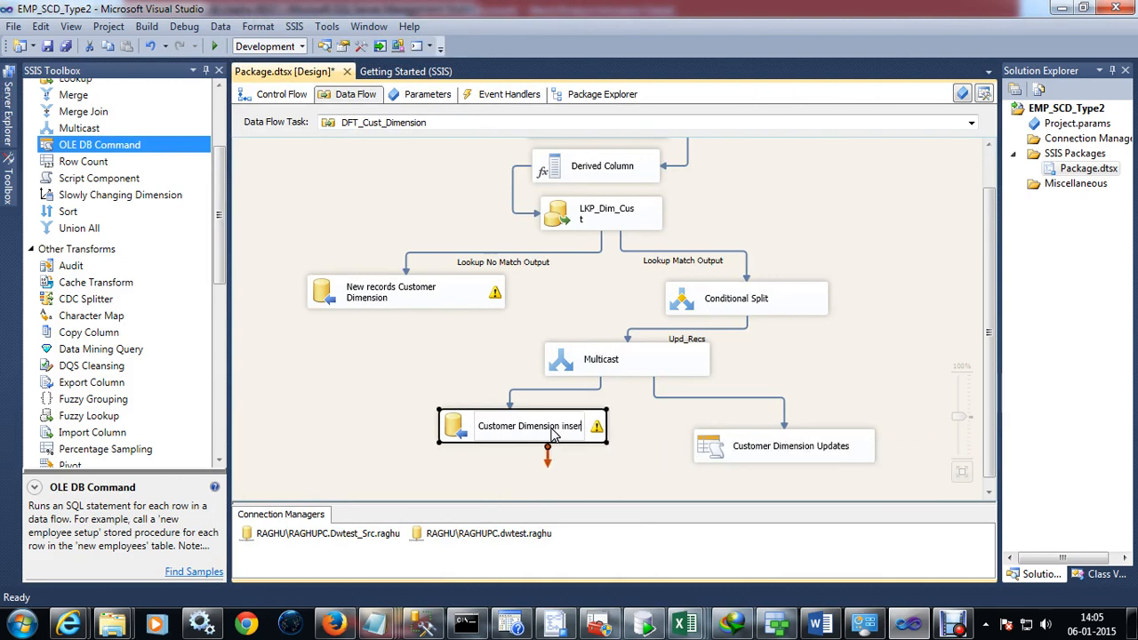
text(ts)
click(637, 477)
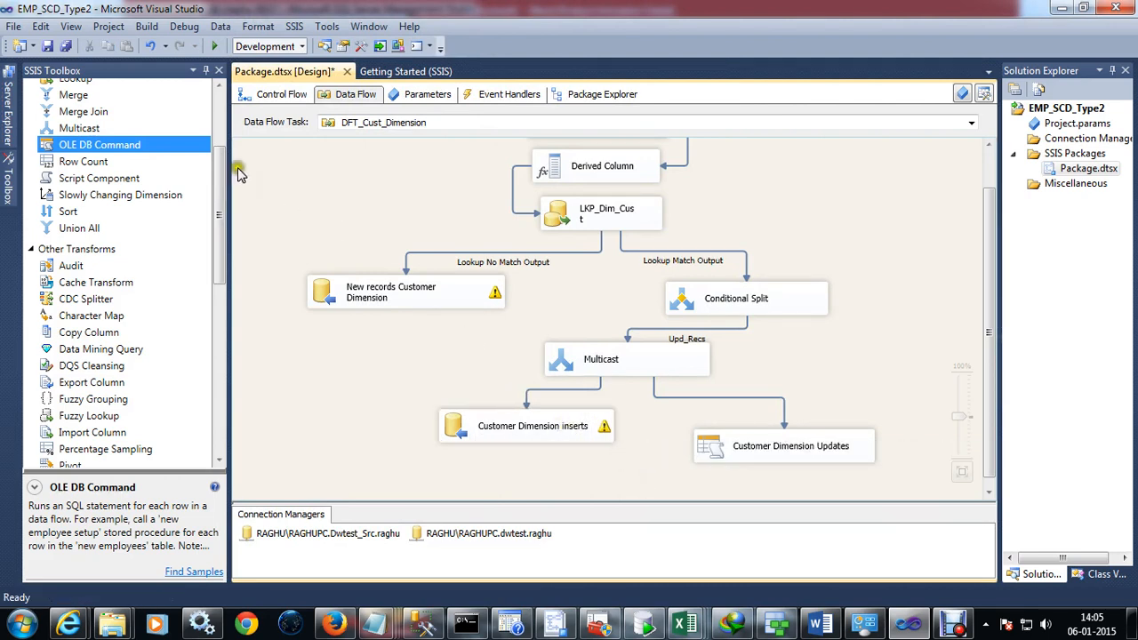
click(47, 46)
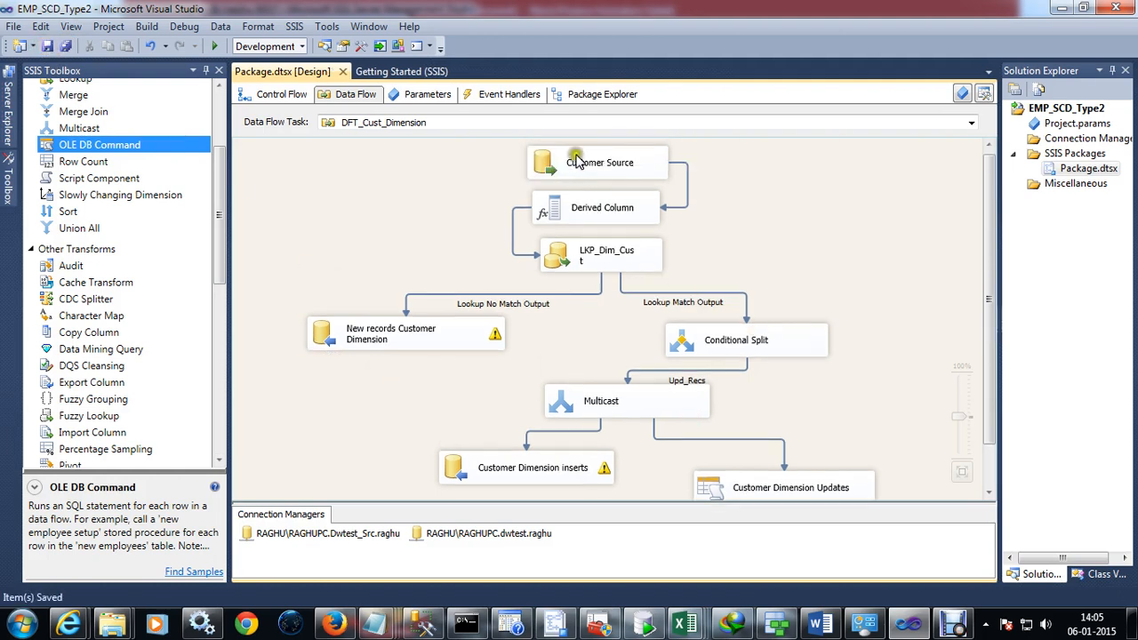
Review the data flow's components from Customer Source through the lookup and conditional split to Customer Dimension Updates.
click(576, 161)
click(600, 212)
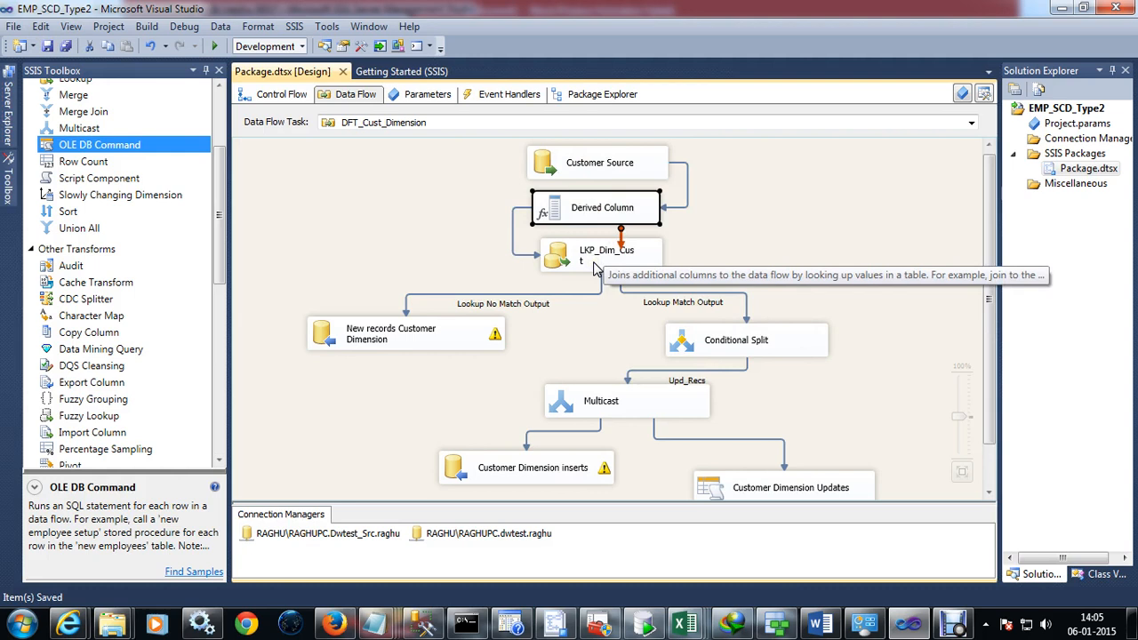
click(442, 348)
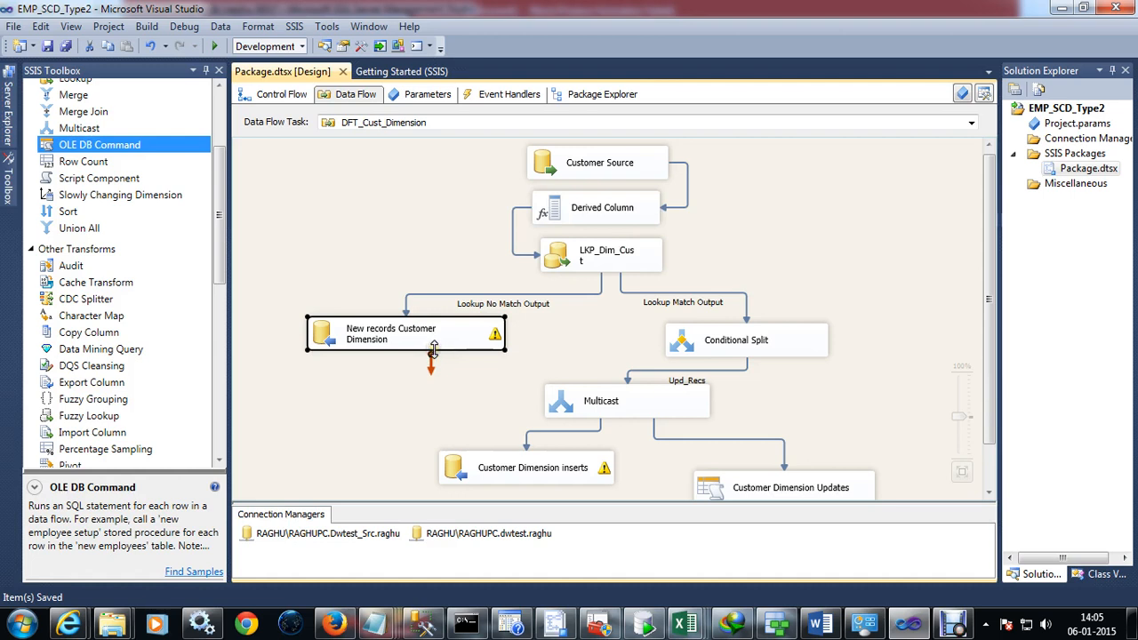
click(752, 338)
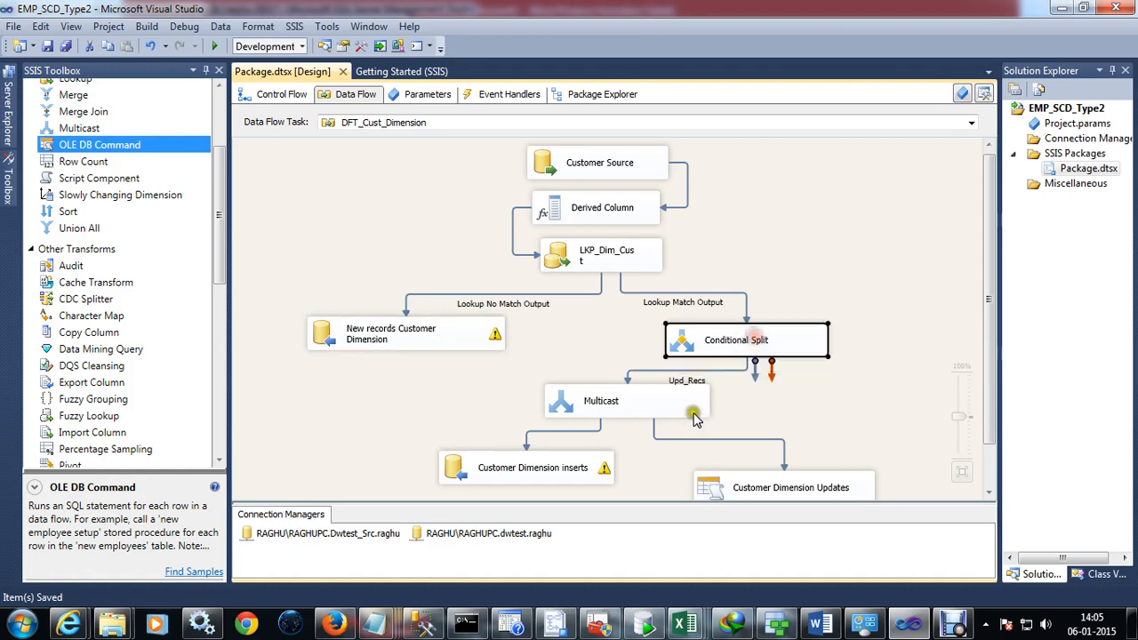
click(550, 469)
click(800, 485)
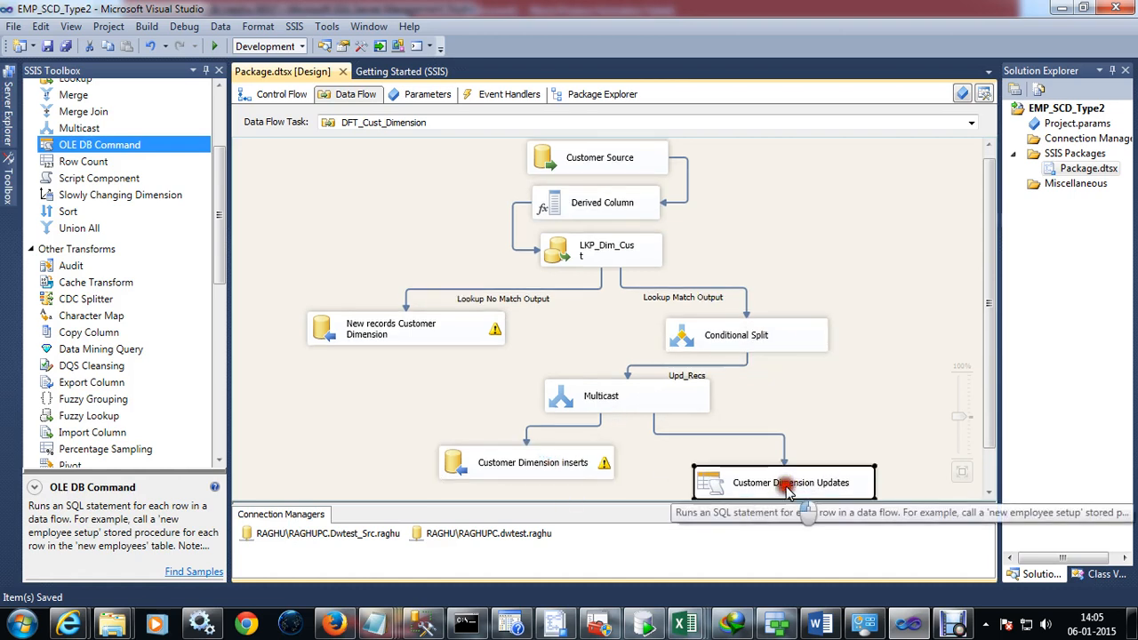
drag(787, 481, 785, 468)
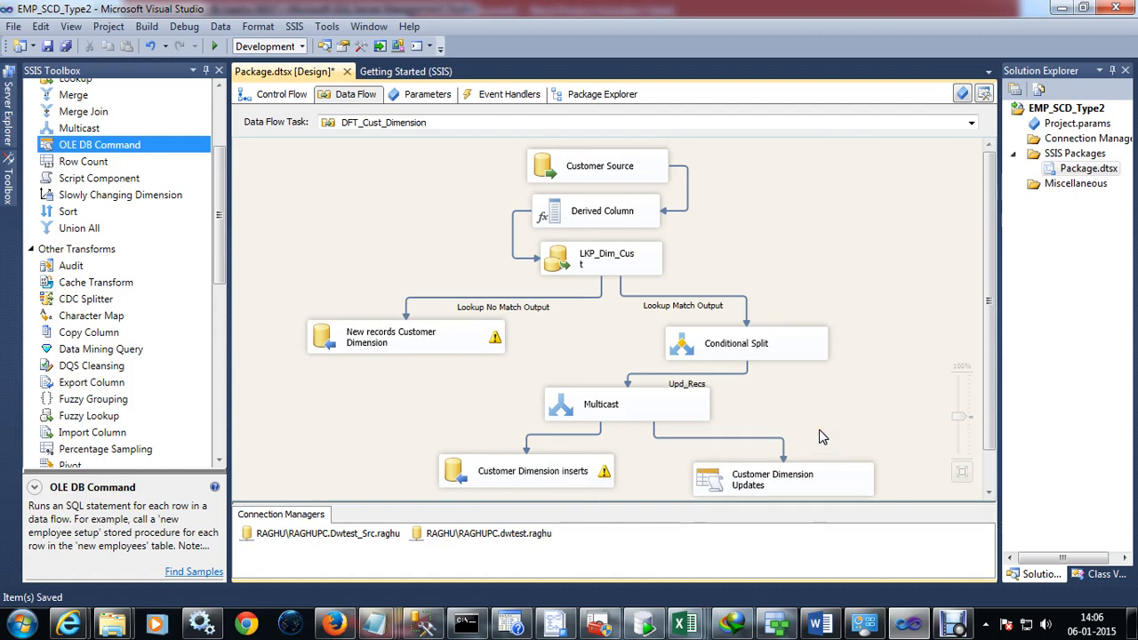
click(622, 217)
double_click(622, 217)
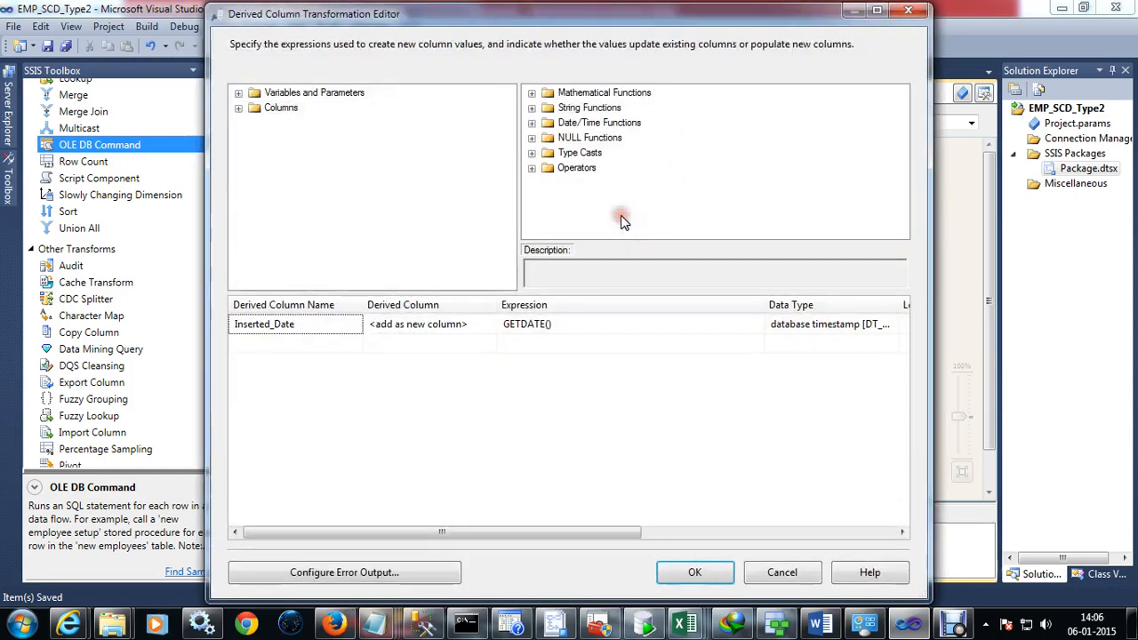
click(285, 344)
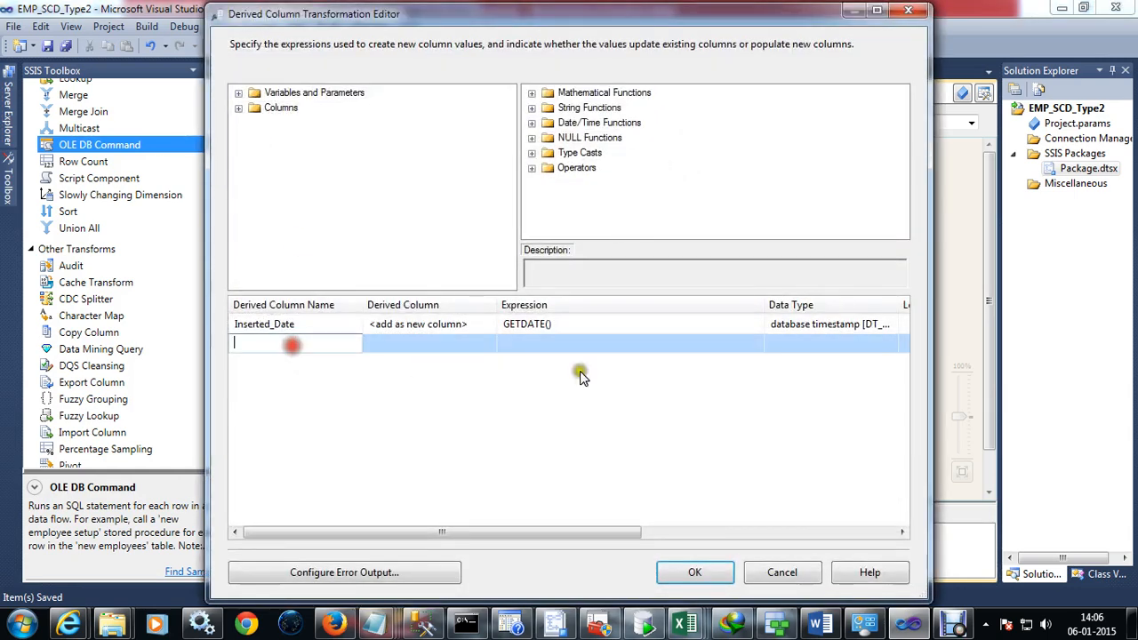
text(Effective_Date)
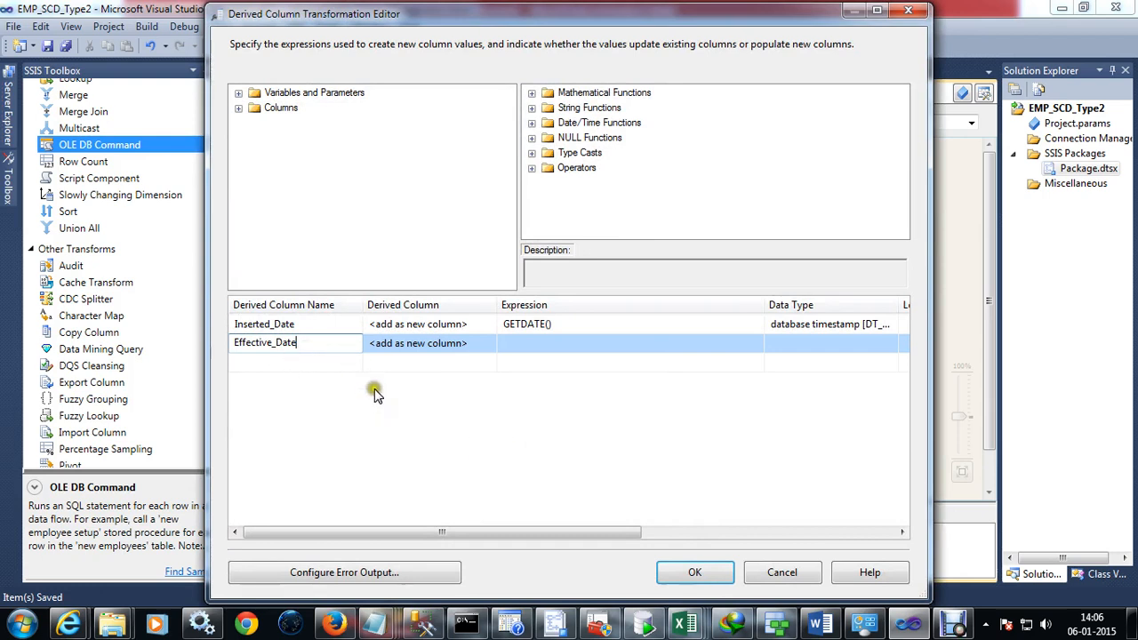
right_click(300, 345)
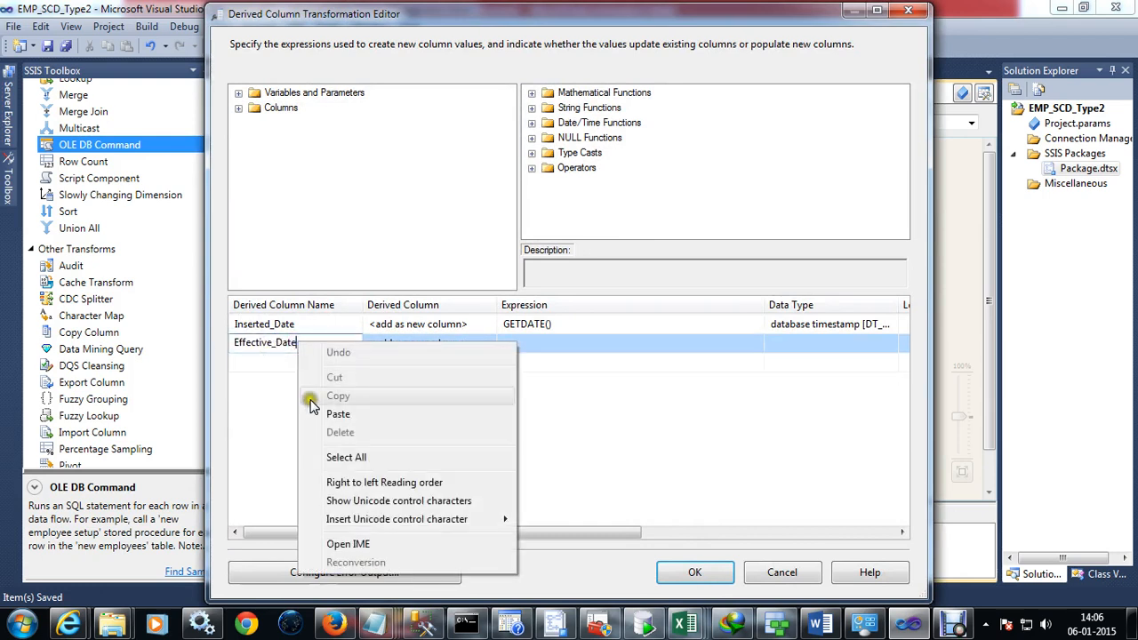
click(227, 343)
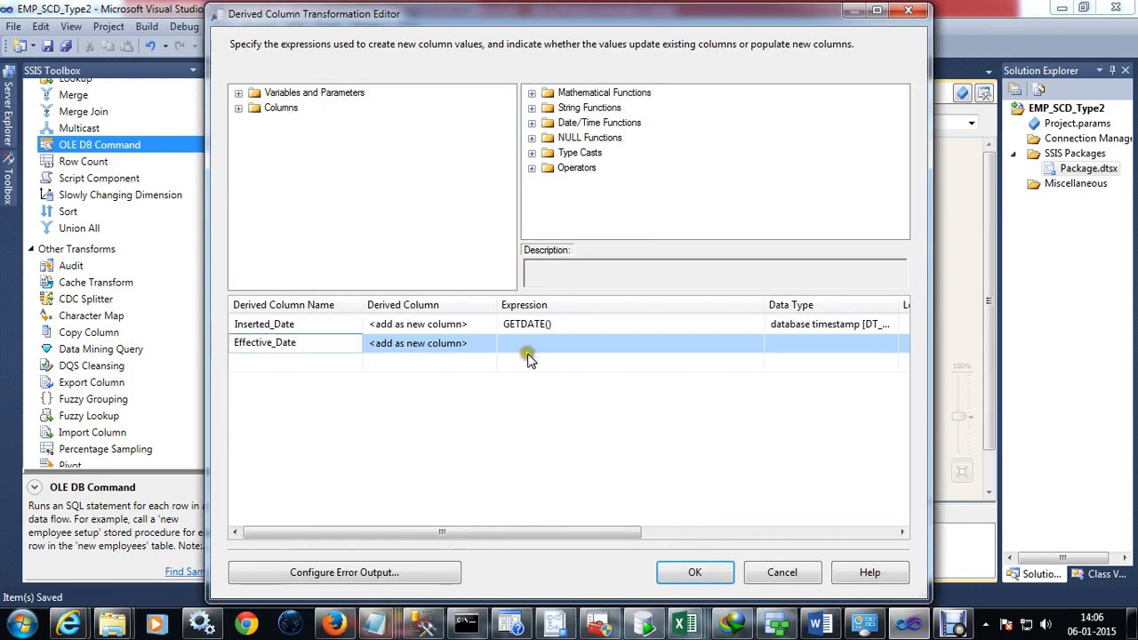
key(BackSpace)
key(BackSpace)
key(BackSpace)
key(BackSpace)
key(BackSpace)
key(BackSpace)
key(BackSpace)
key(BackSpace)
key(BackSpace)
key(BackSpace)
key(BackSpace)
key(BackSpace)
key(BackSpace)
key(BackSpace)
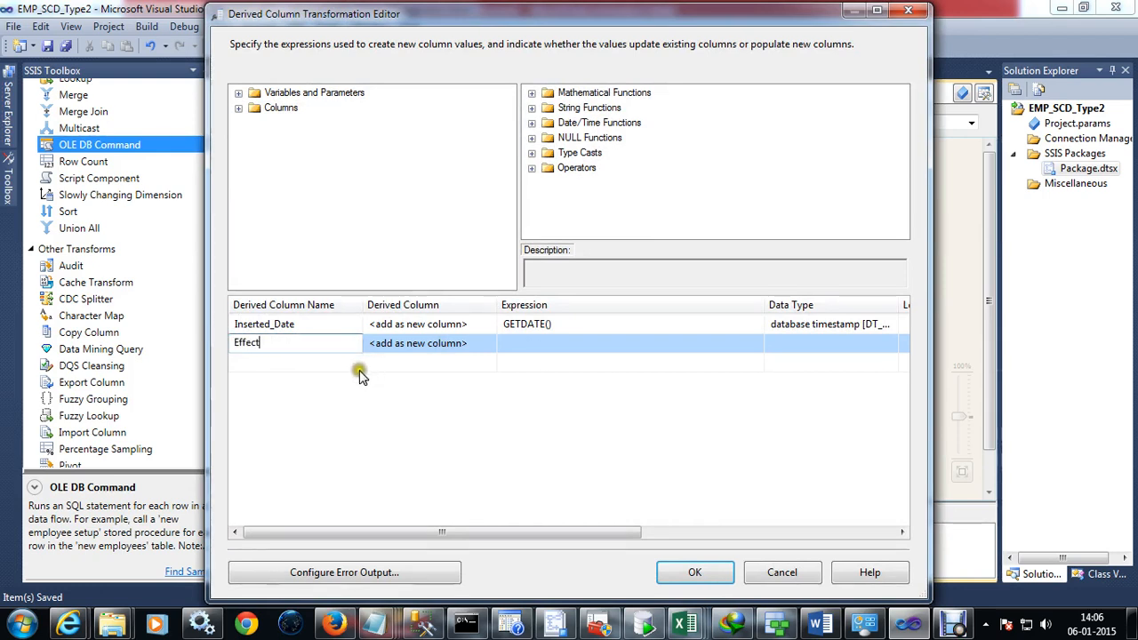
click(340, 365)
click(336, 349)
right_click(779, 348)
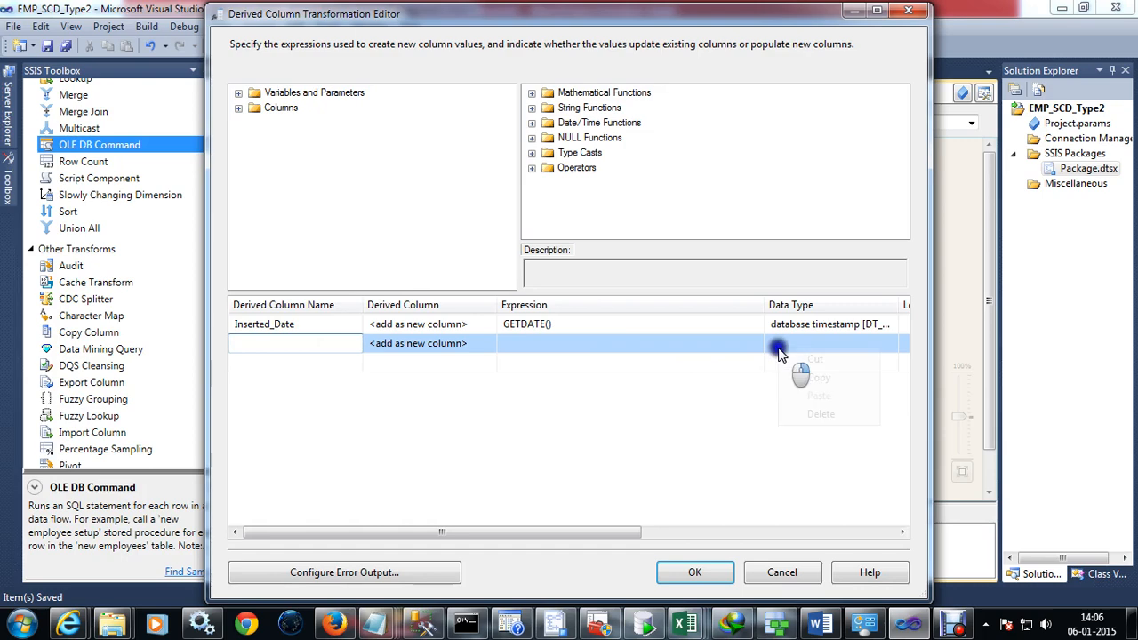
click(817, 414)
click(698, 572)
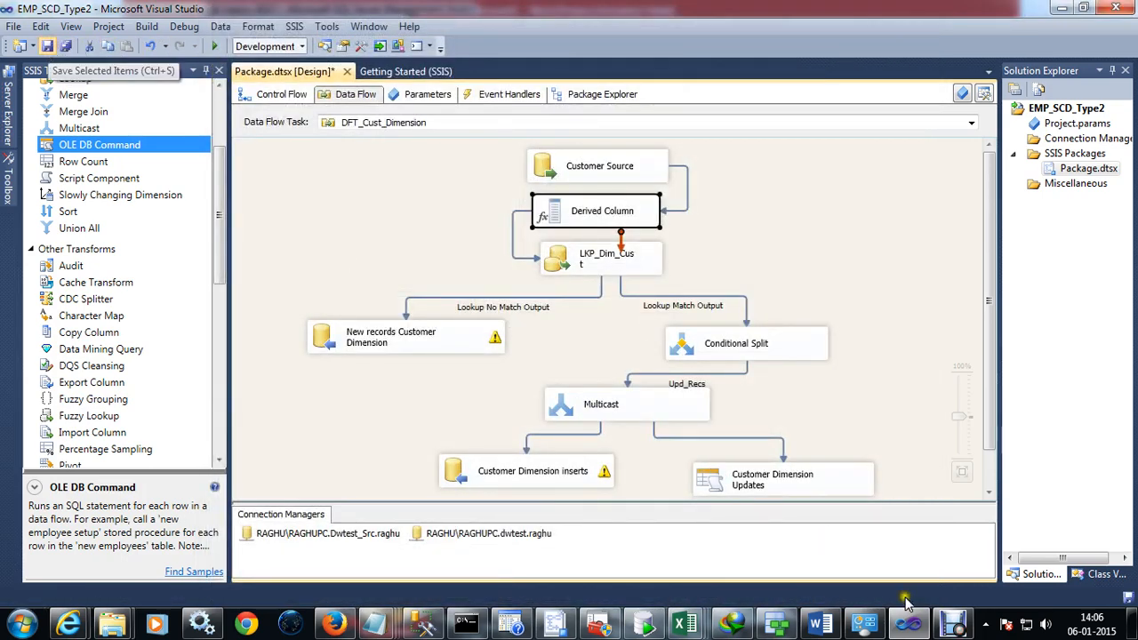
click(953, 623)
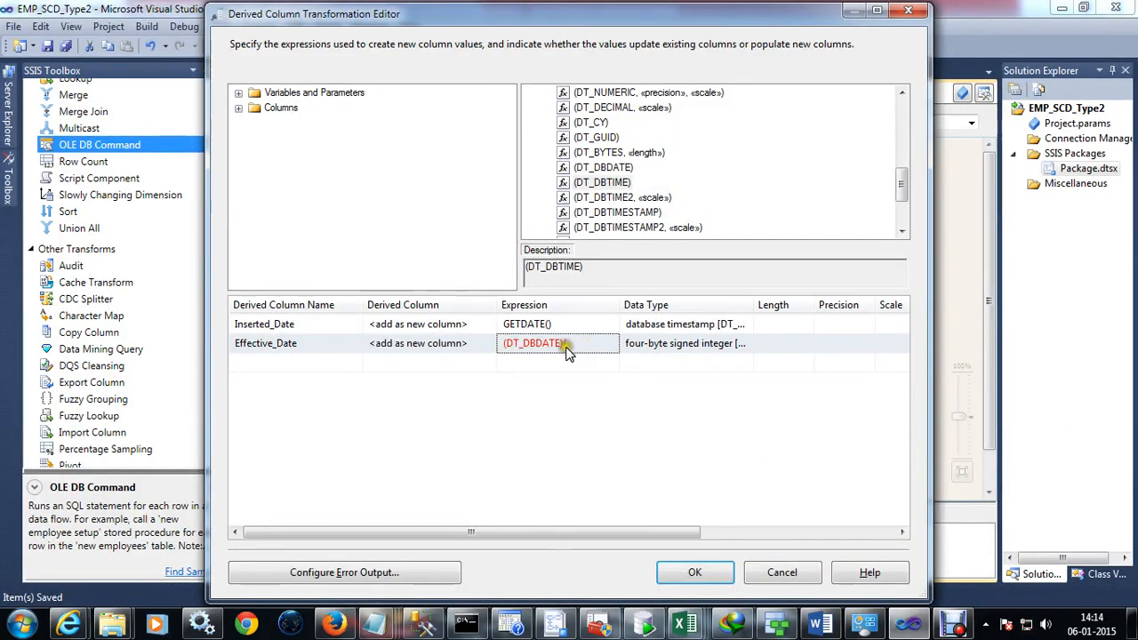
Complete the Effective_Date derived column's expression as (DT_DBDATE)(1900-01-01) and apply the transformation.
click(567, 351)
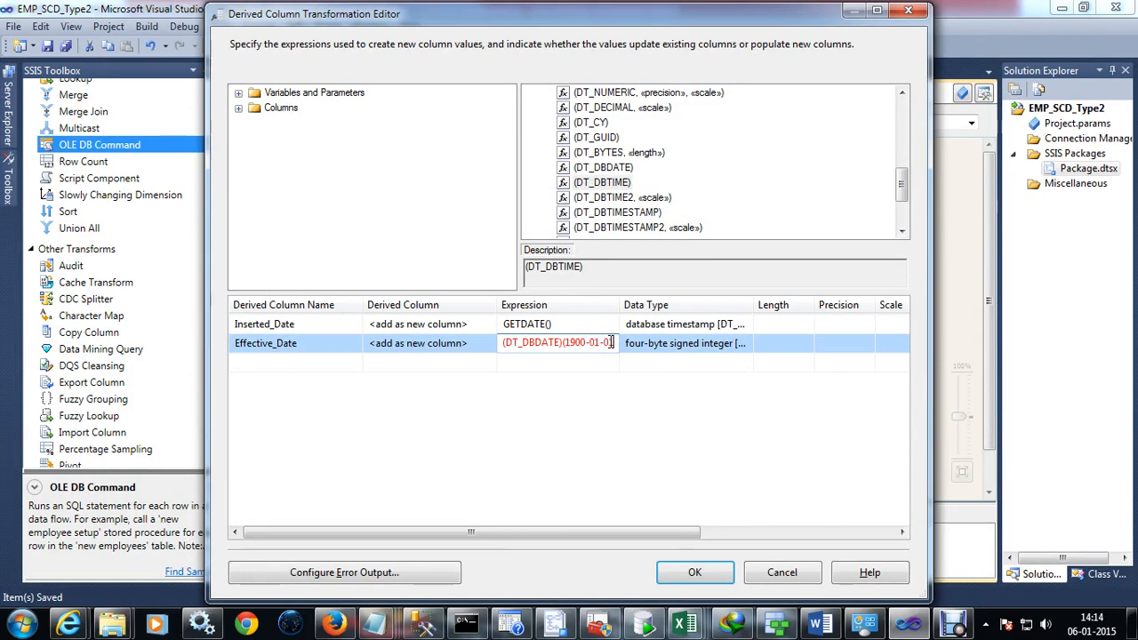
text(1)
click(583, 357)
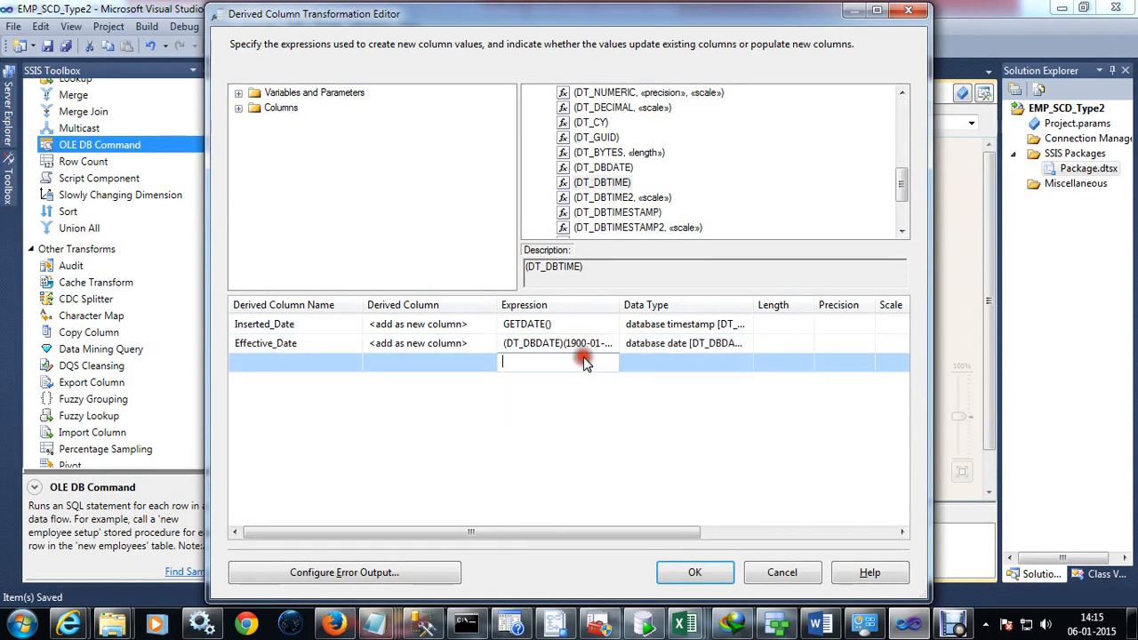
click(698, 572)
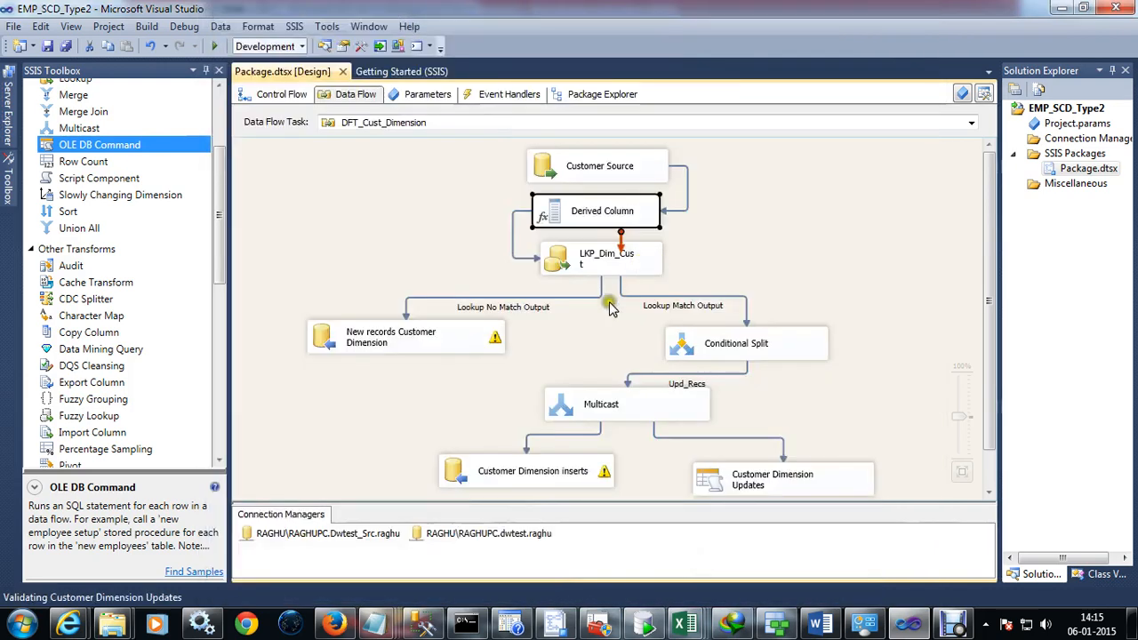
Check the LKP_Dim_Cust lookup's available input columns for the Effective_Date column.
click(611, 258)
double_click(611, 258)
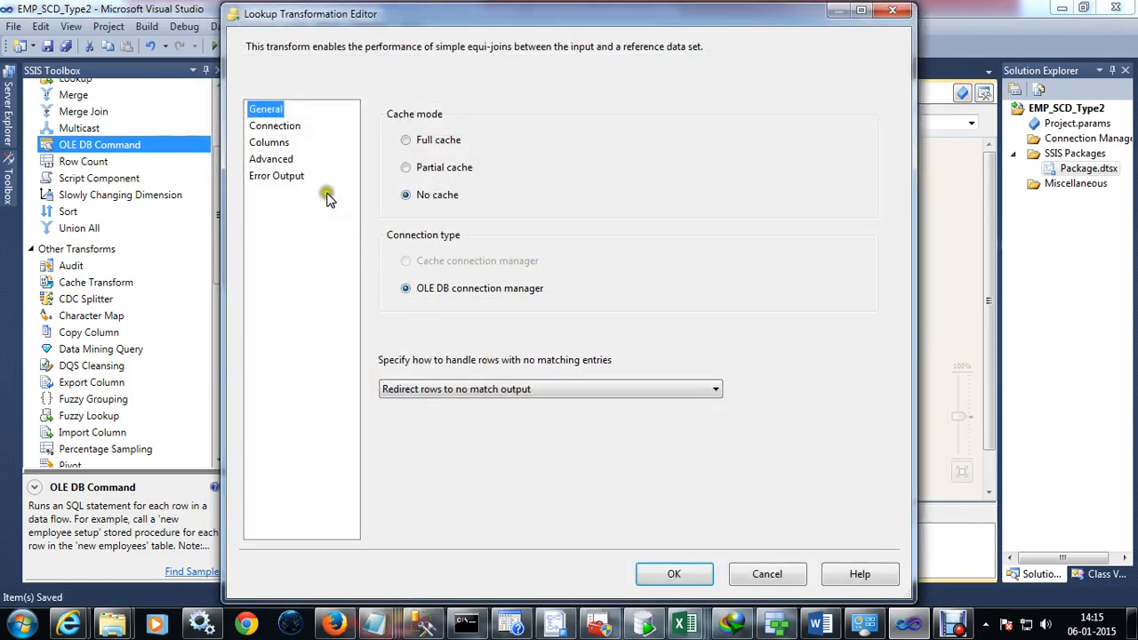
click(269, 142)
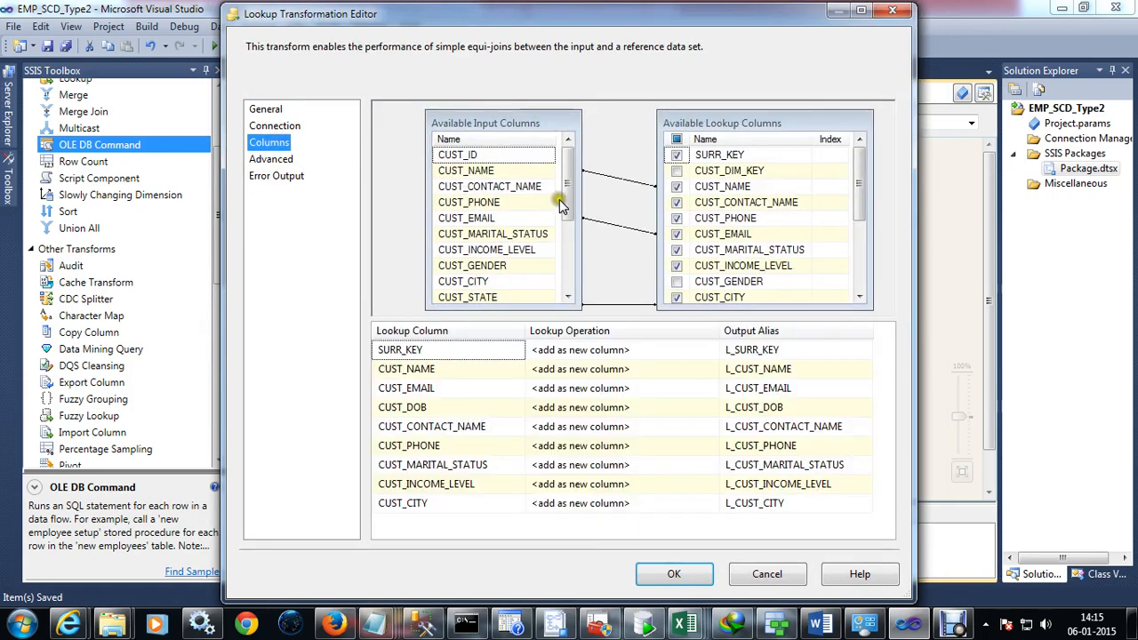
scroll(569, 226, down, 3)
click(493, 281)
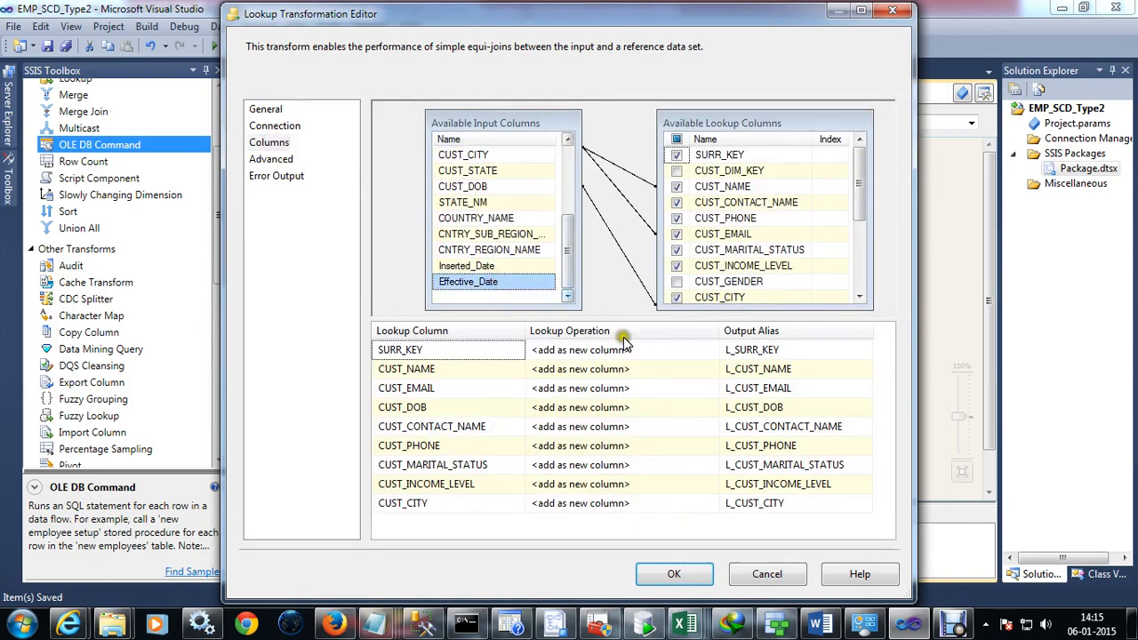
click(683, 576)
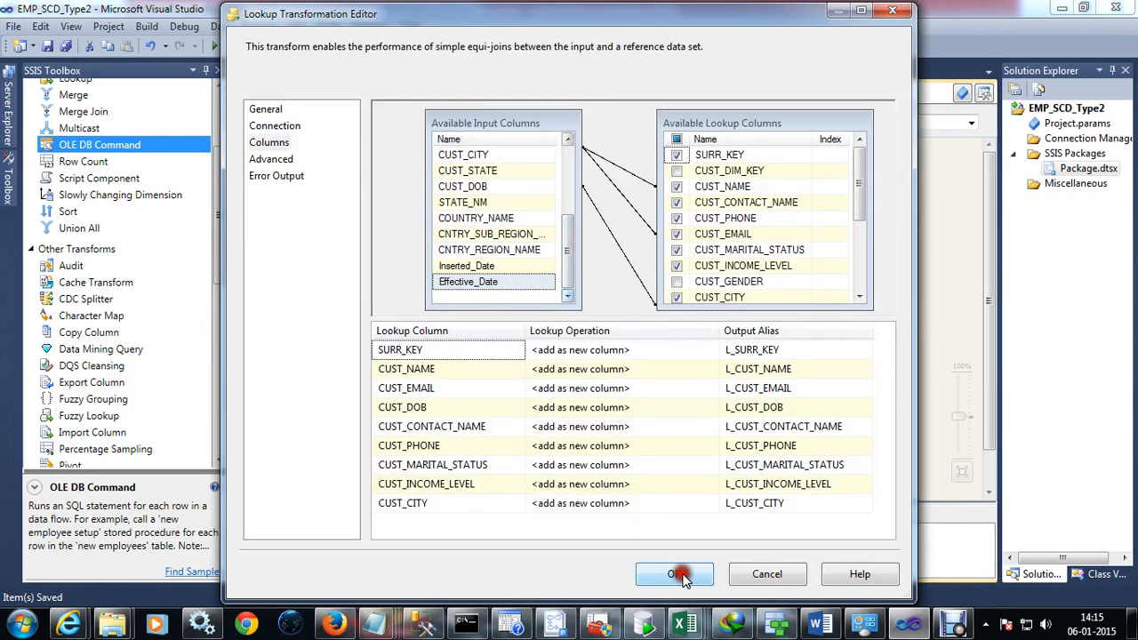
Map the Effective_Date input column to the EFFECTIVE_DATE destination column in New records Customer Dimension.
click(466, 335)
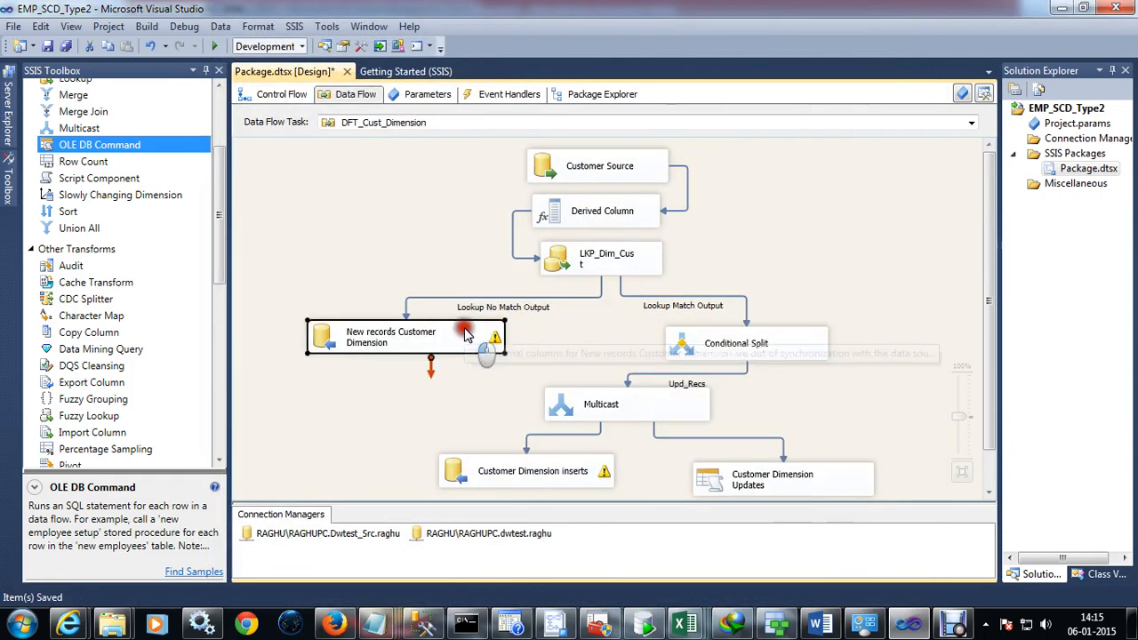
double_click(466, 334)
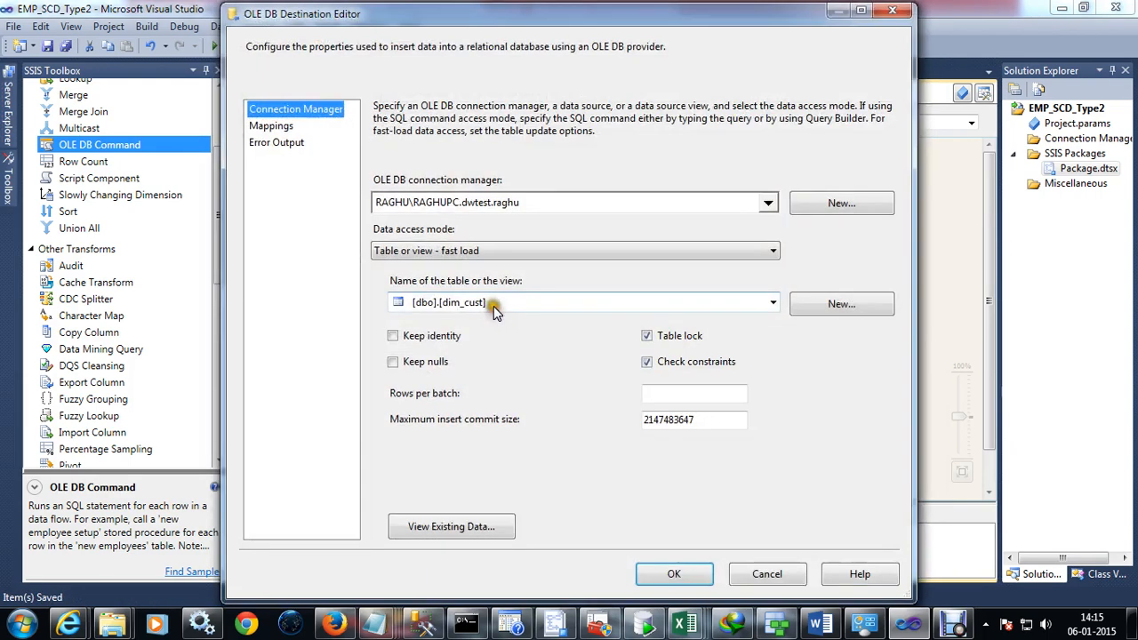
click(270, 126)
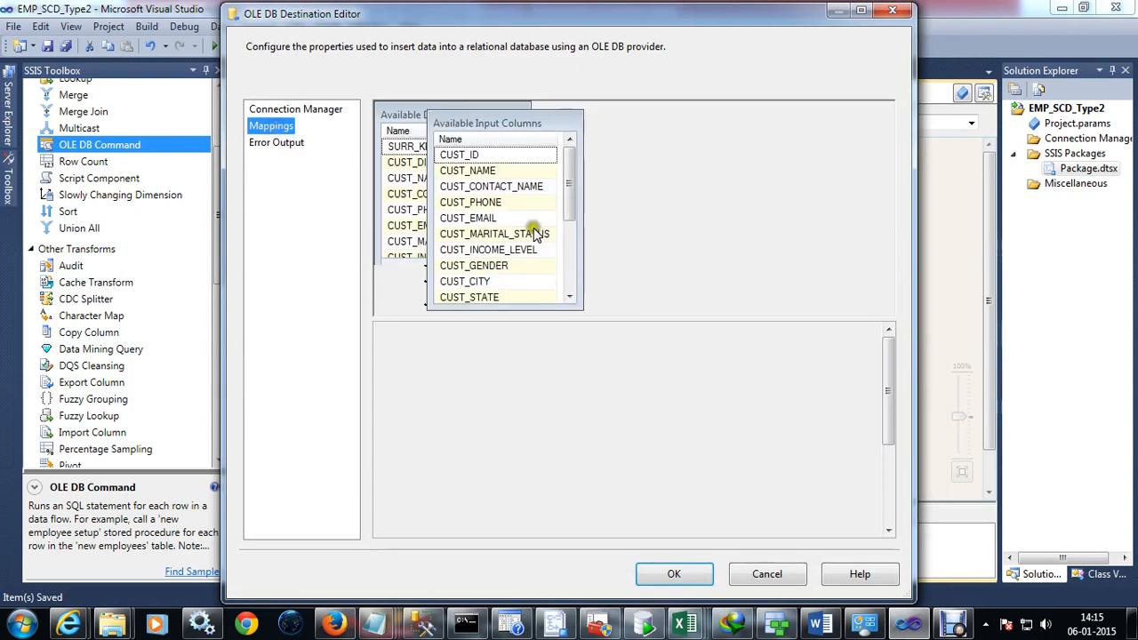
drag(574, 205, 576, 302)
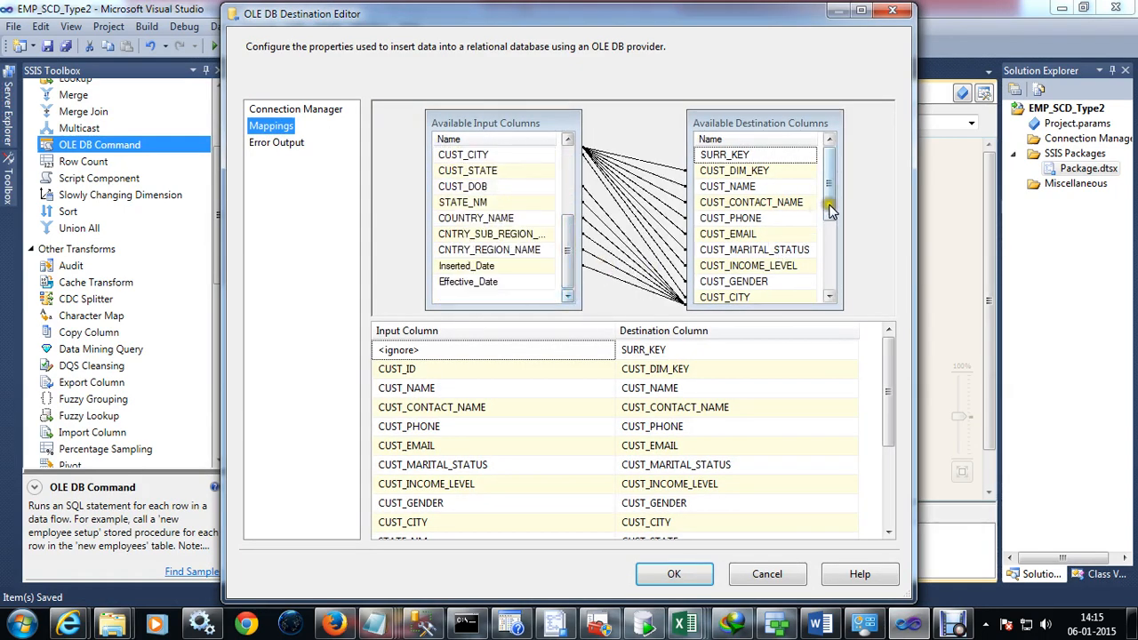
drag(828, 200, 833, 267)
click(742, 234)
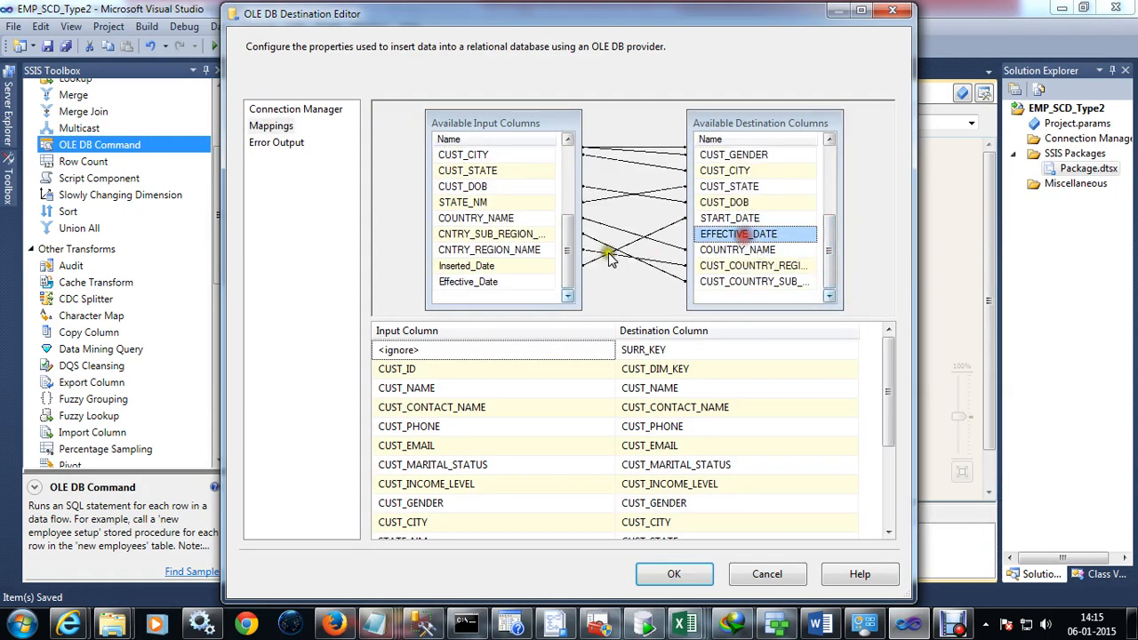
drag(454, 283, 737, 240)
click(674, 573)
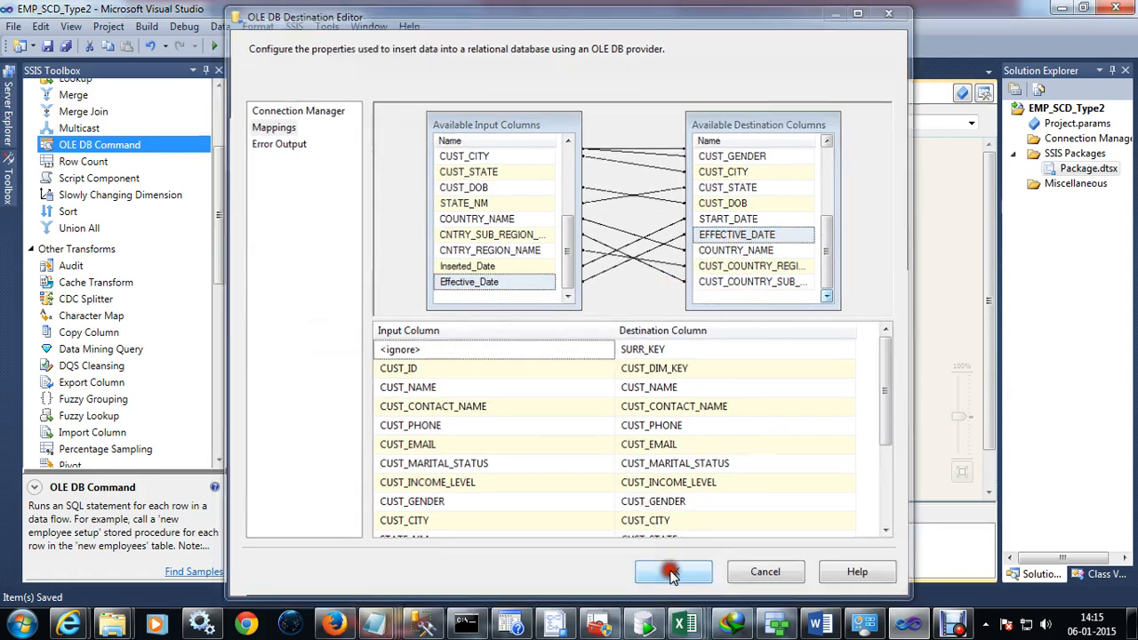
Check the Conditional Split's available columns for Effective_Date, and view the Multicast transformation's outputs.
double_click(721, 347)
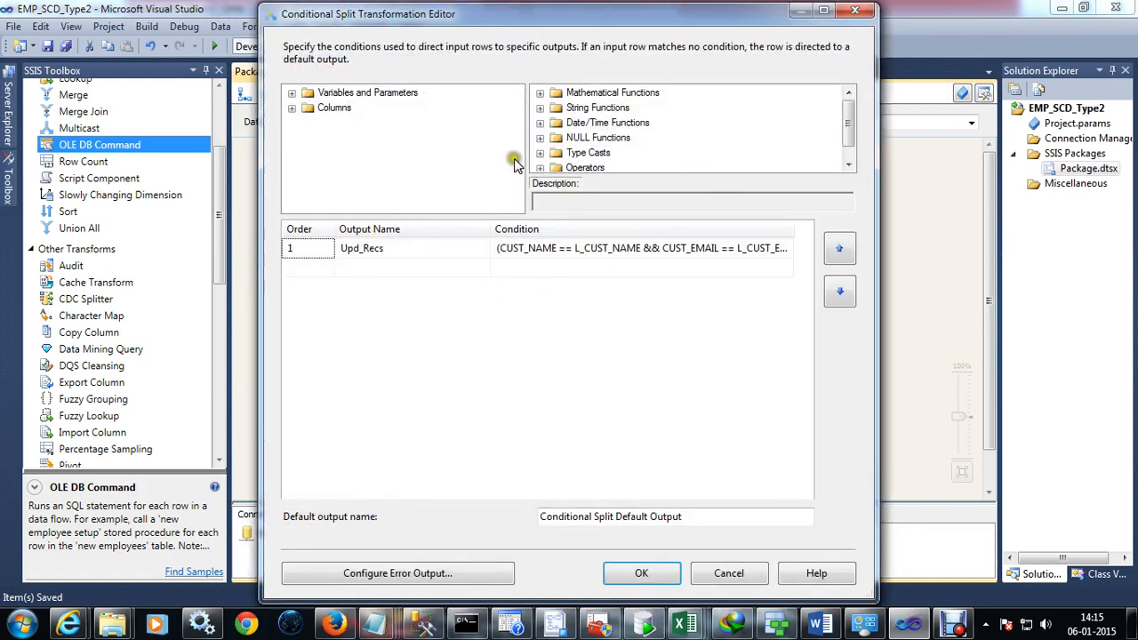
click(291, 108)
scroll(400, 185, down, 3)
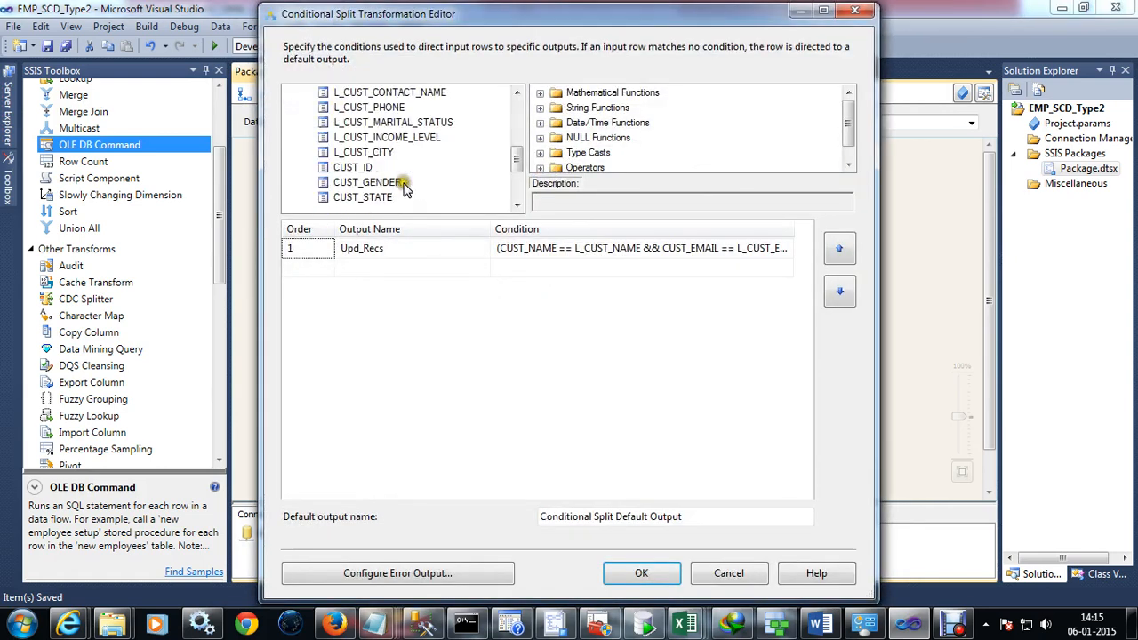
scroll(404, 187, down, 3)
click(641, 571)
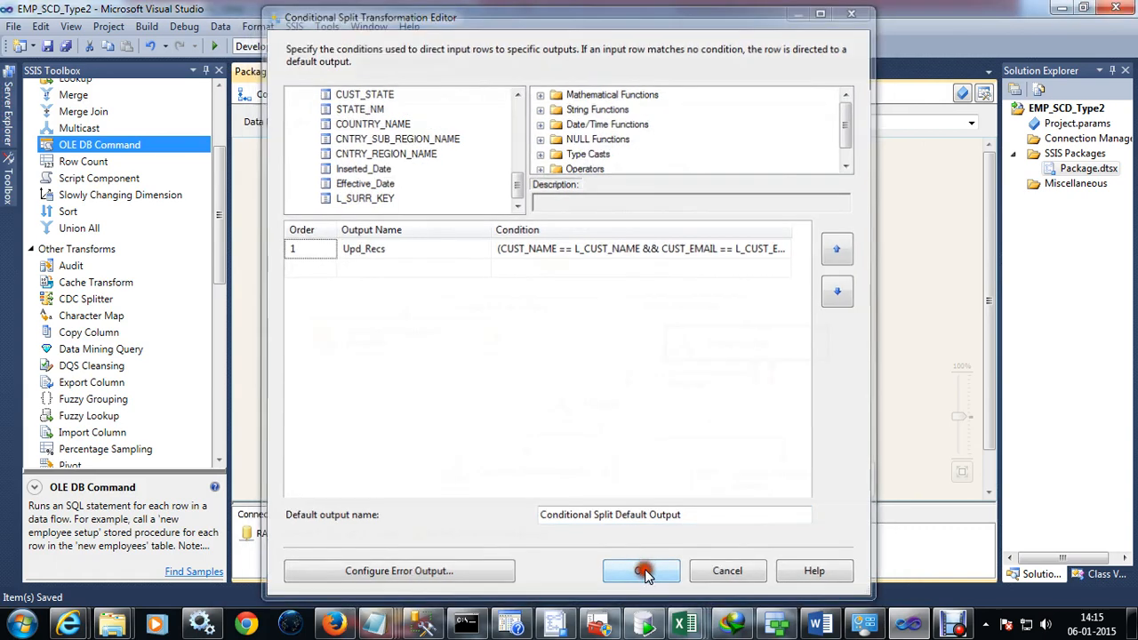
double_click(635, 418)
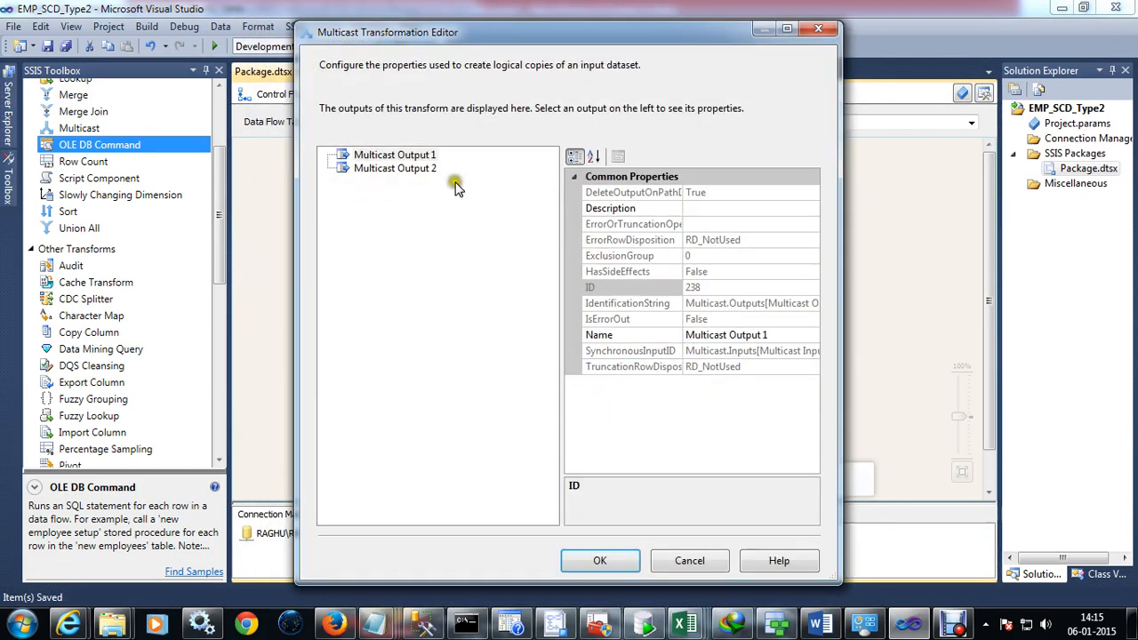
click(605, 556)
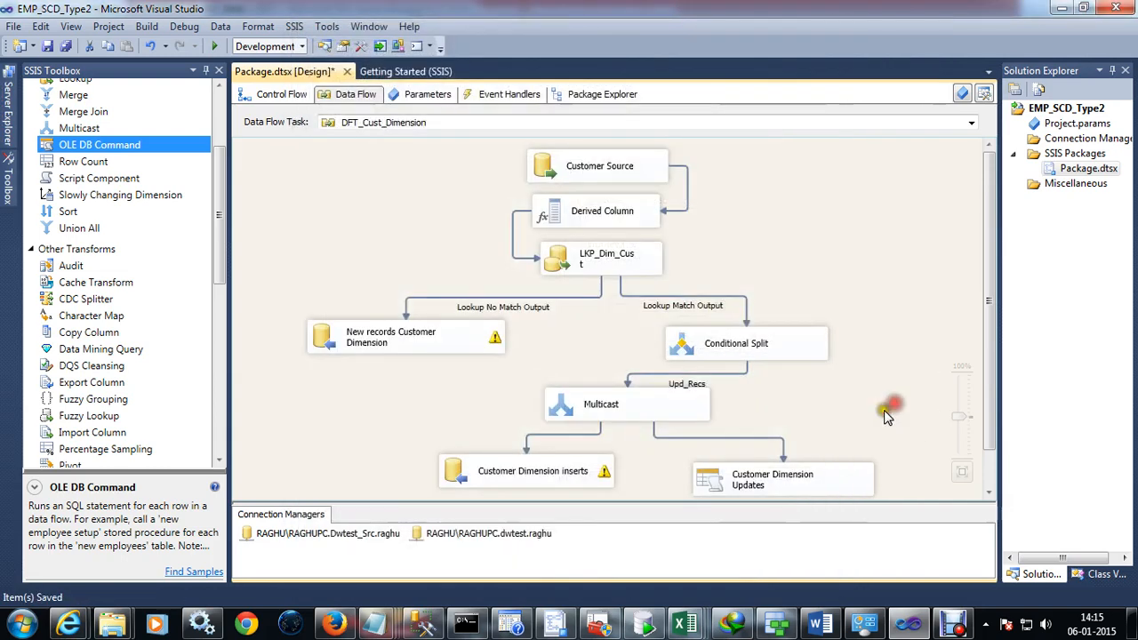
Map the Effective_Date input column to the EFFECTIVE_DATE destination column in Customer Dimension inserts, and save the package.
scroll(884, 410, down, 1)
click(565, 431)
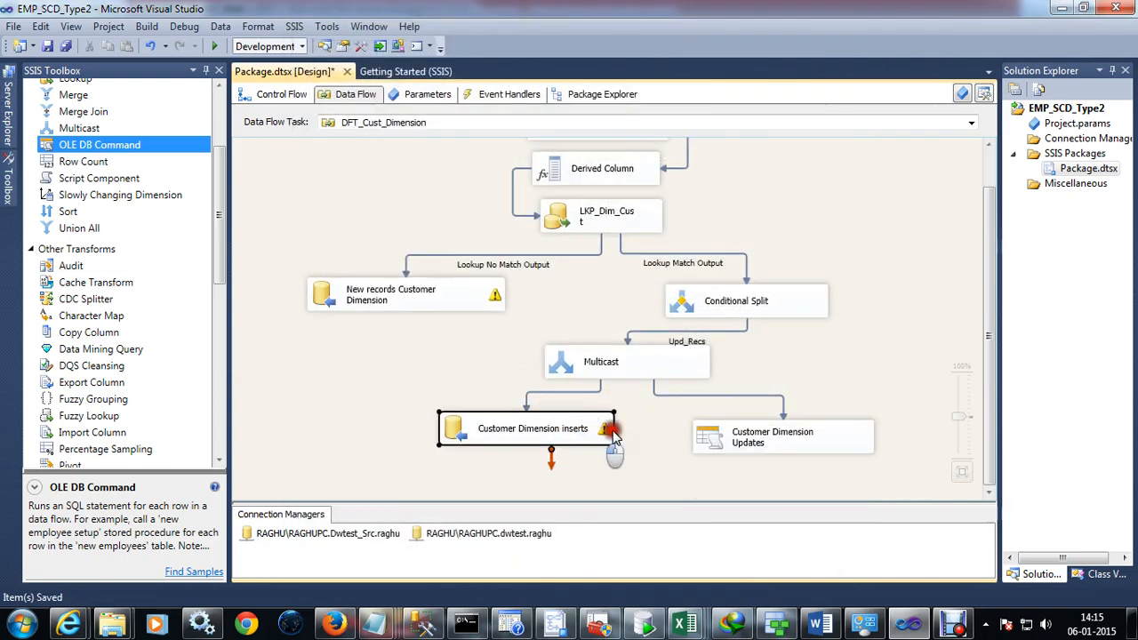
double_click(565, 431)
click(270, 125)
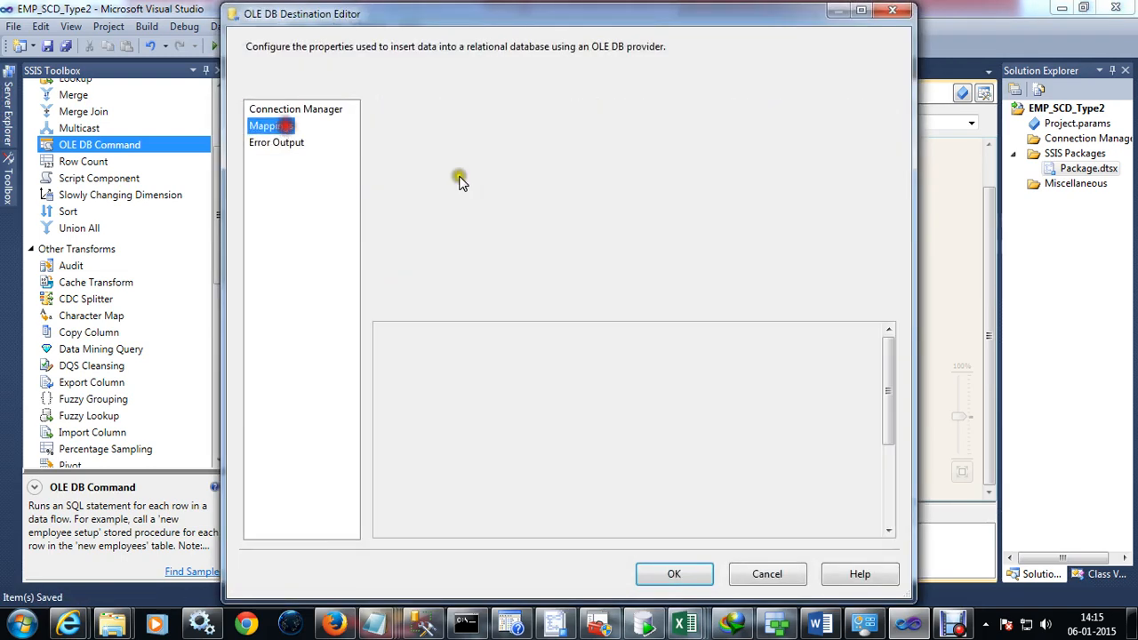
drag(567, 187, 572, 267)
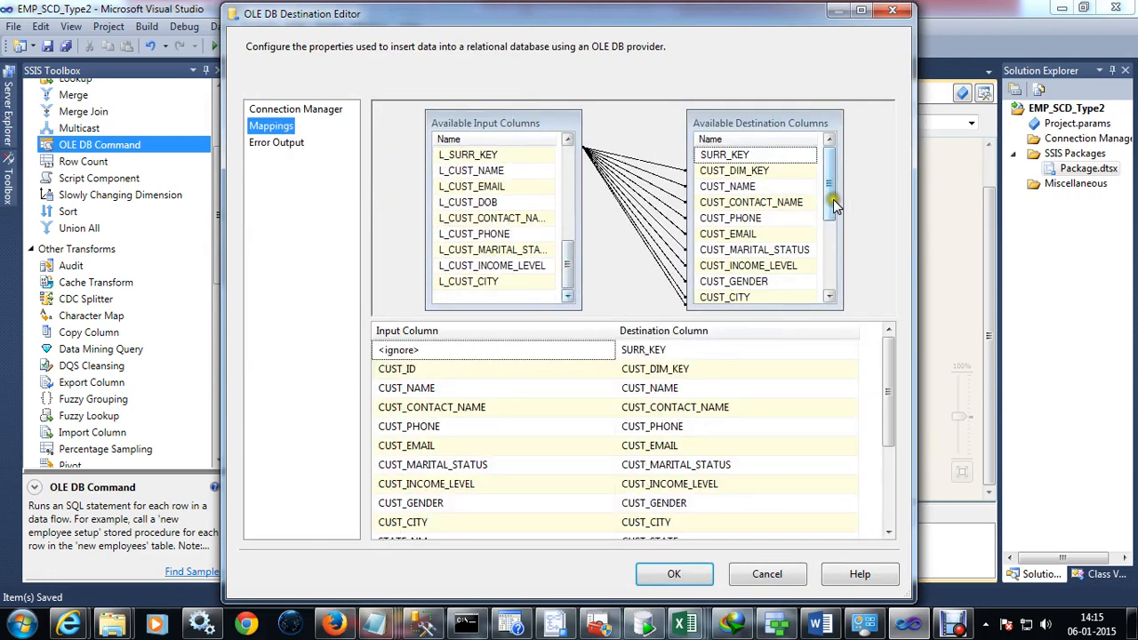
drag(833, 199, 829, 292)
drag(569, 265, 573, 229)
click(474, 218)
drag(474, 219, 718, 234)
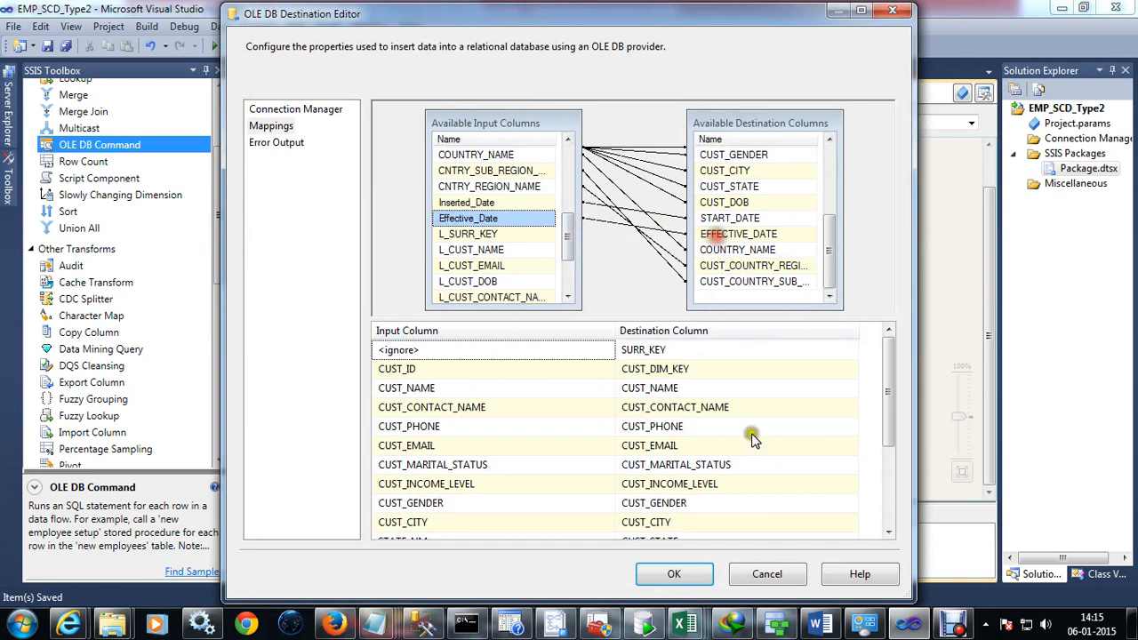
click(676, 574)
click(790, 438)
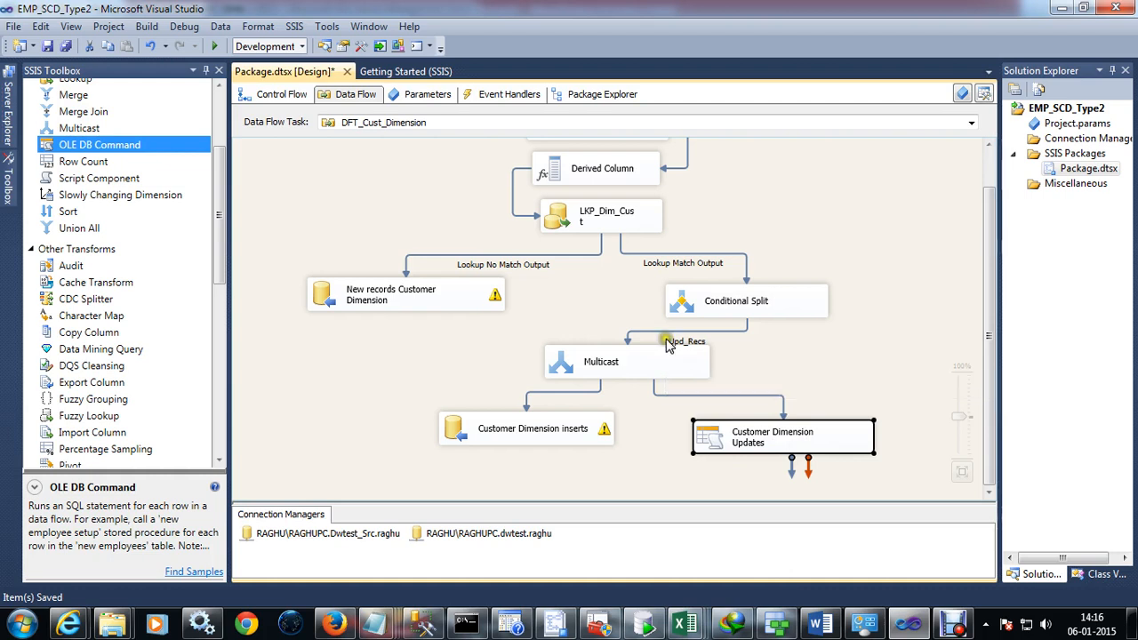
click(47, 46)
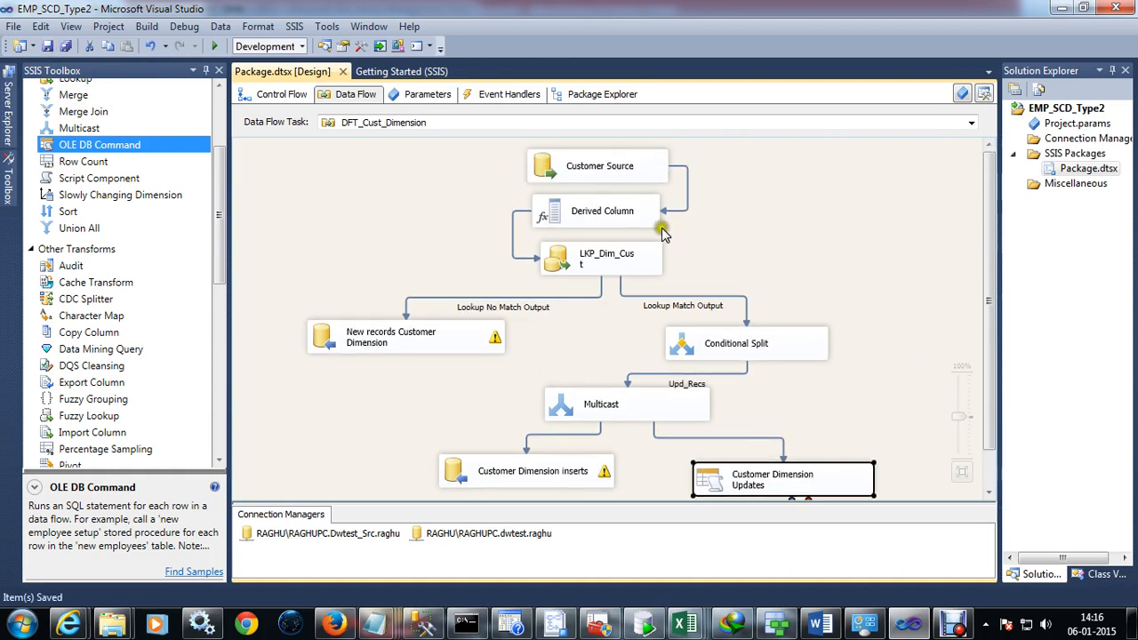
Shift LKP_Dim_Cust slightly left to line up beneath Derived Column, and narrow the New records Customer Dimension box from its left edge.
click(593, 166)
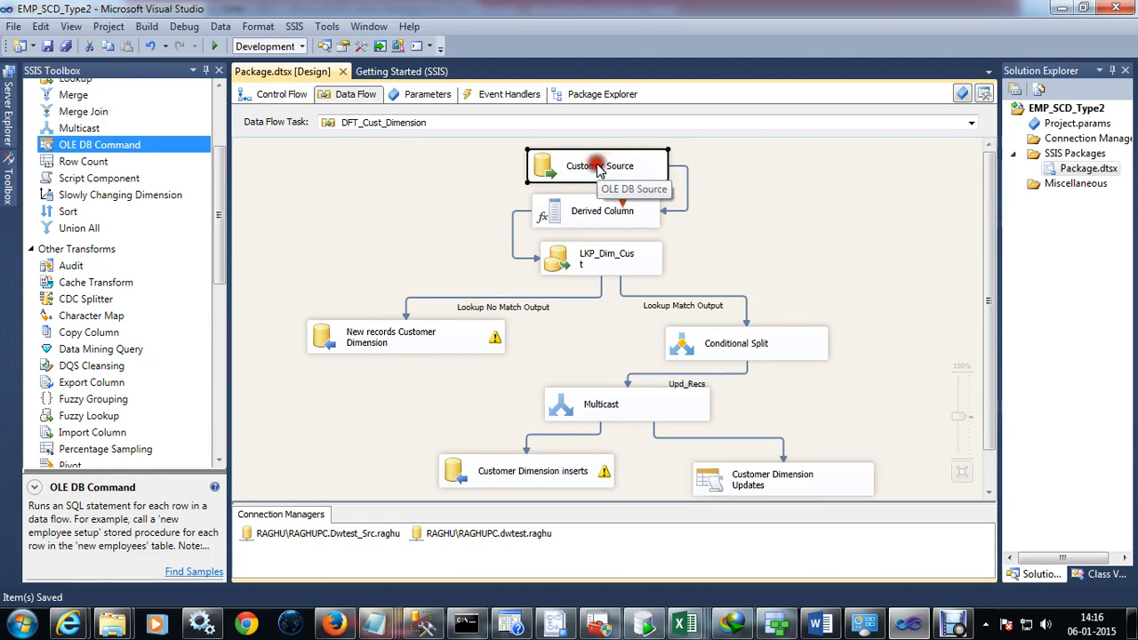
click(632, 213)
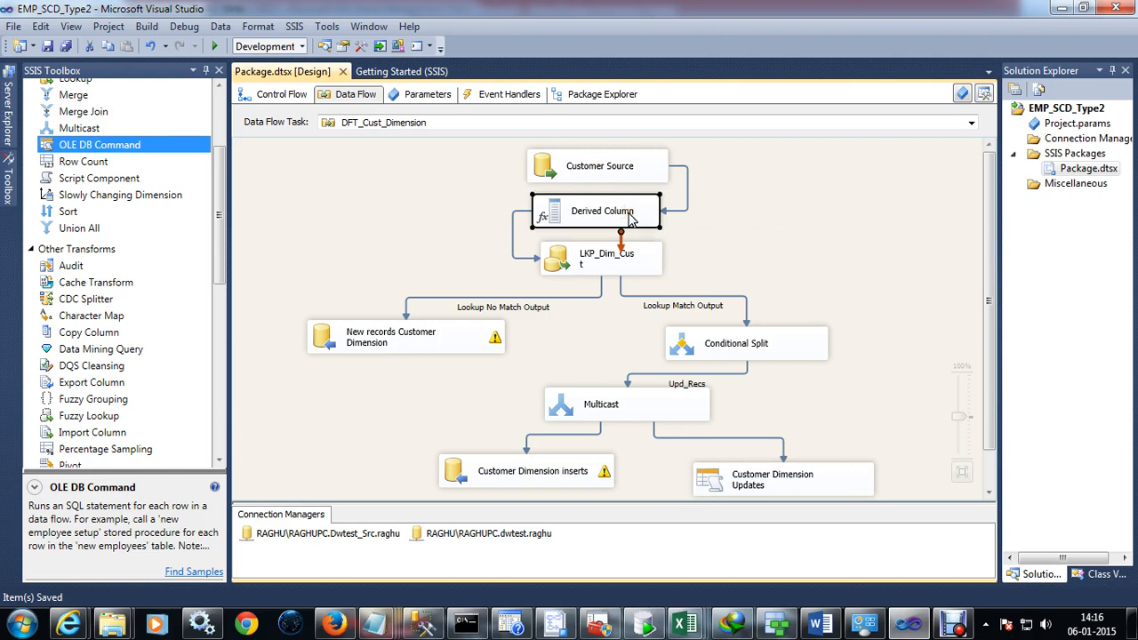
click(601, 271)
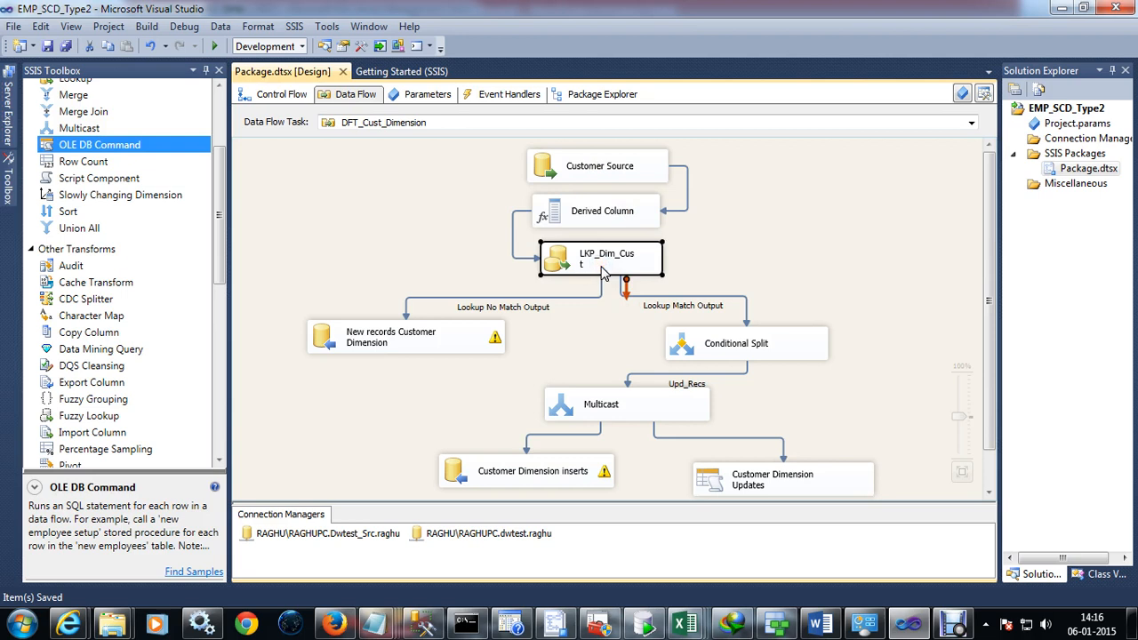
drag(602, 272, 595, 275)
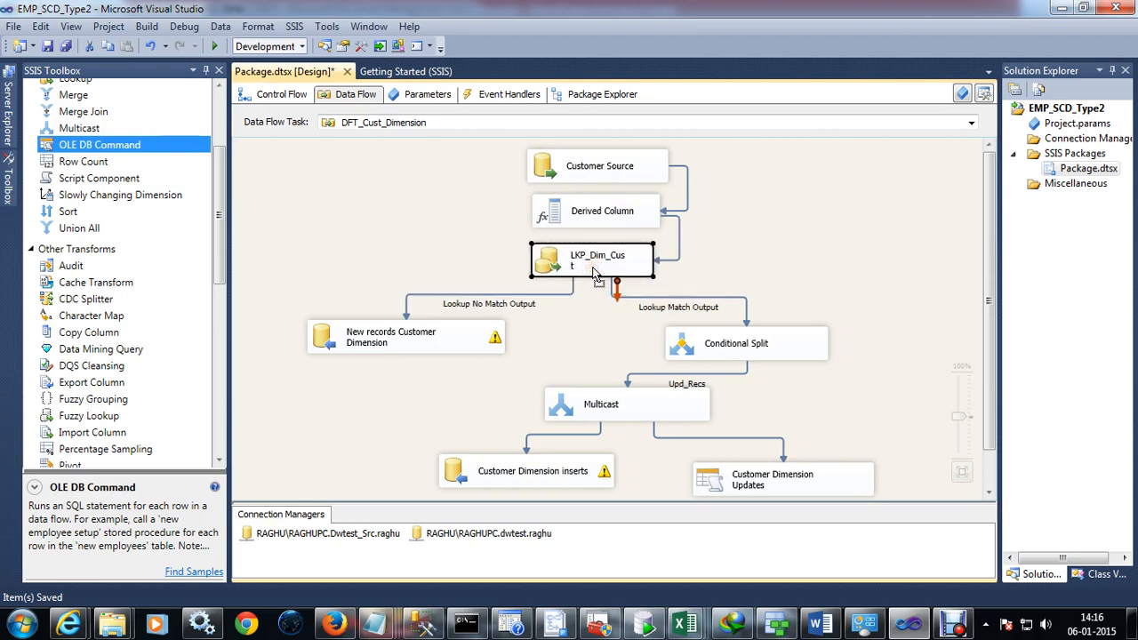
click(411, 340)
drag(304, 350, 347, 354)
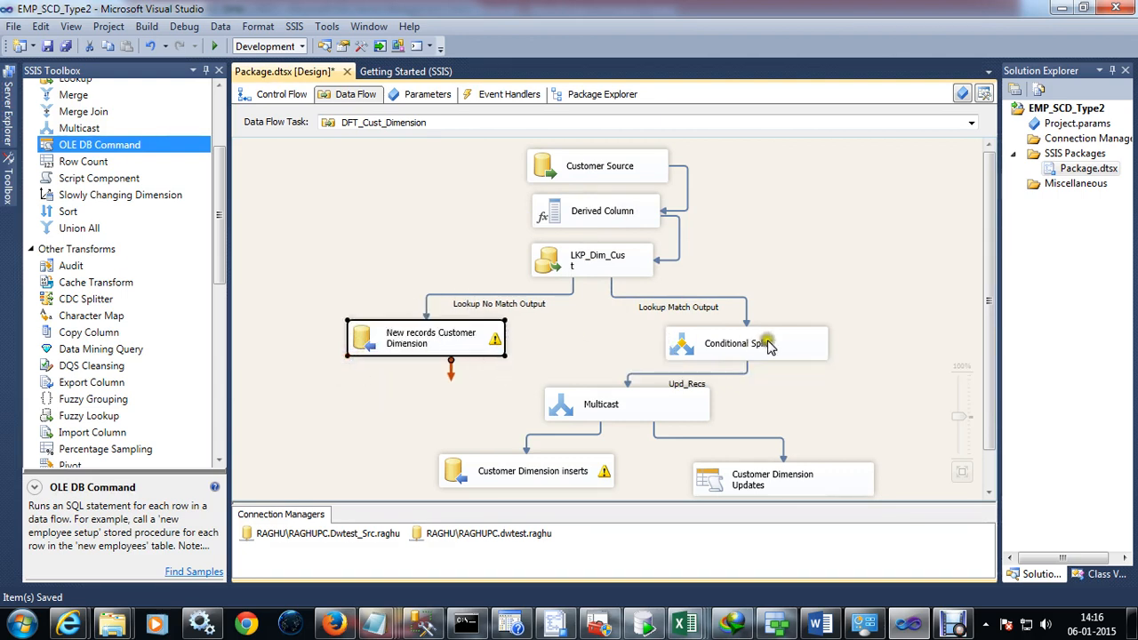
Narrow the Conditional Split box by pulling in its right edge.
click(734, 345)
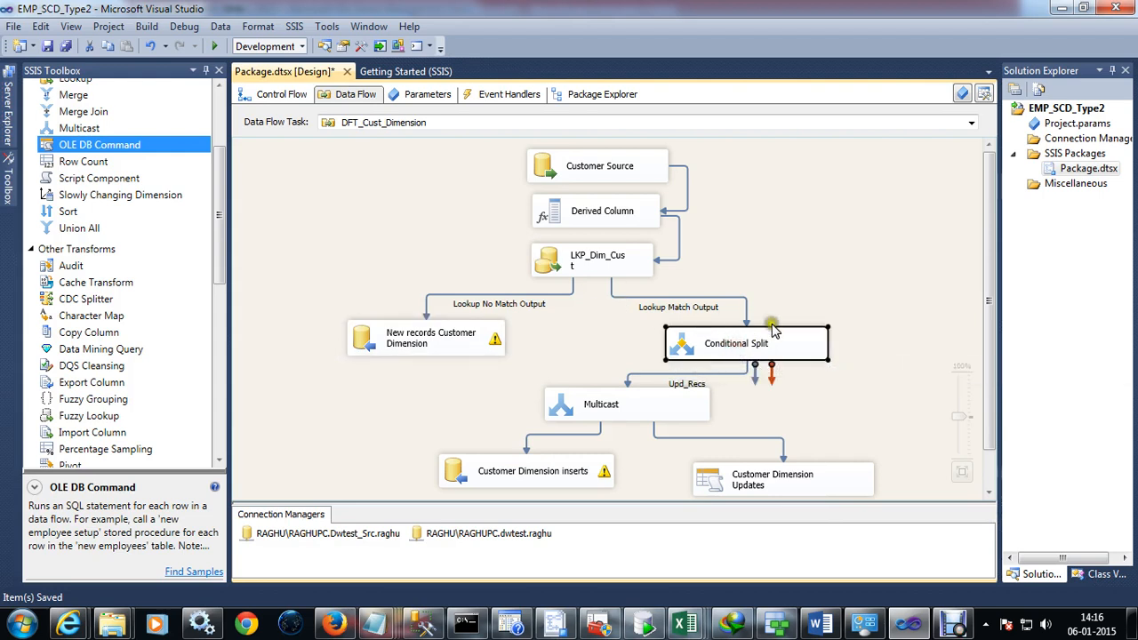
click(727, 347)
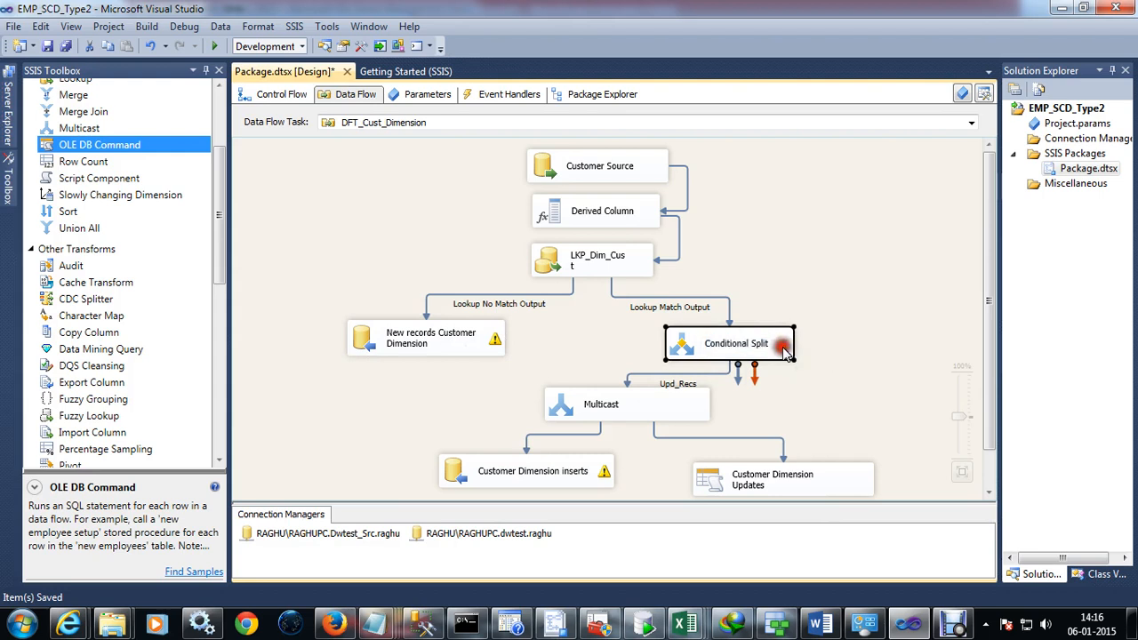
click(841, 374)
click(692, 345)
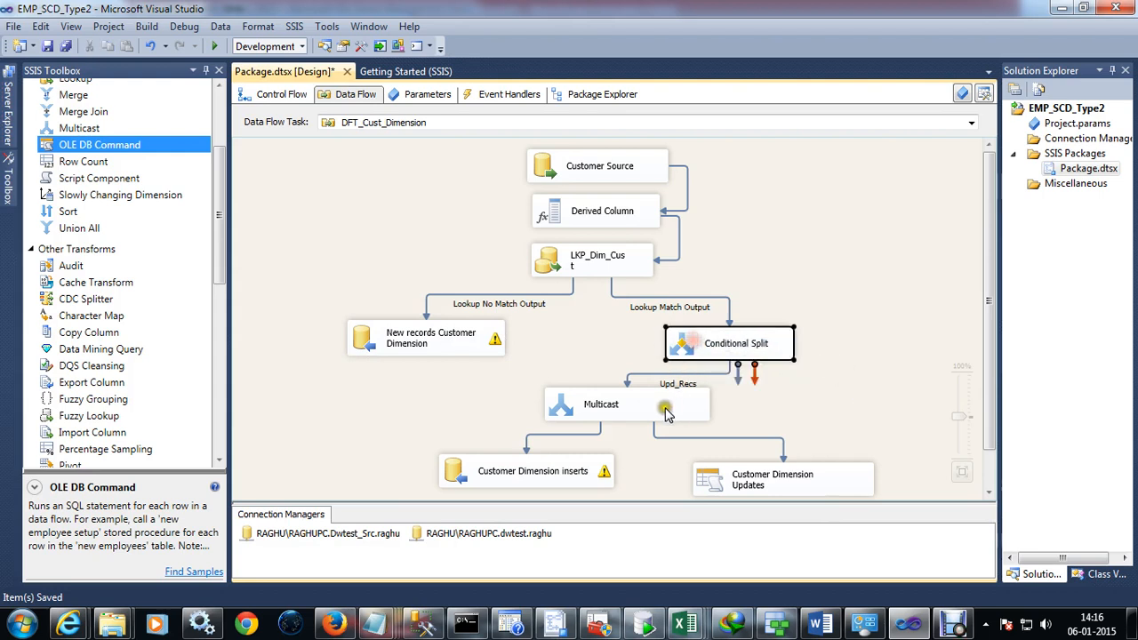
Reposition Customer Dimension inserts, Customer Dimension Updates and Multicast so both branches spread evenly below the Multicast.
click(640, 405)
scroll(761, 397, down, 1)
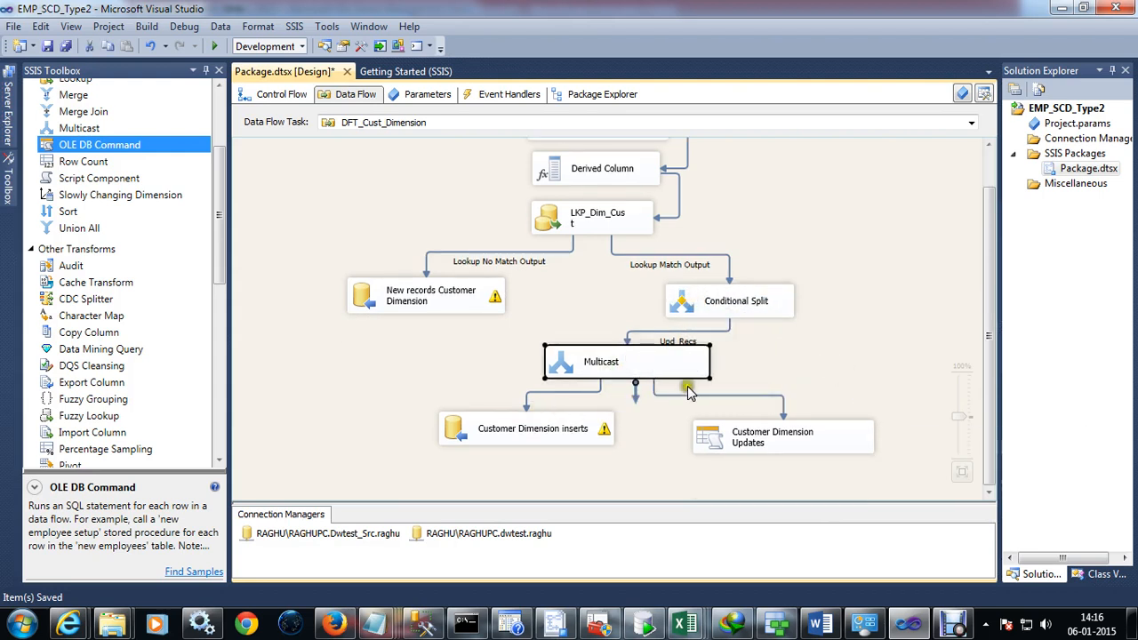
drag(554, 432, 532, 443)
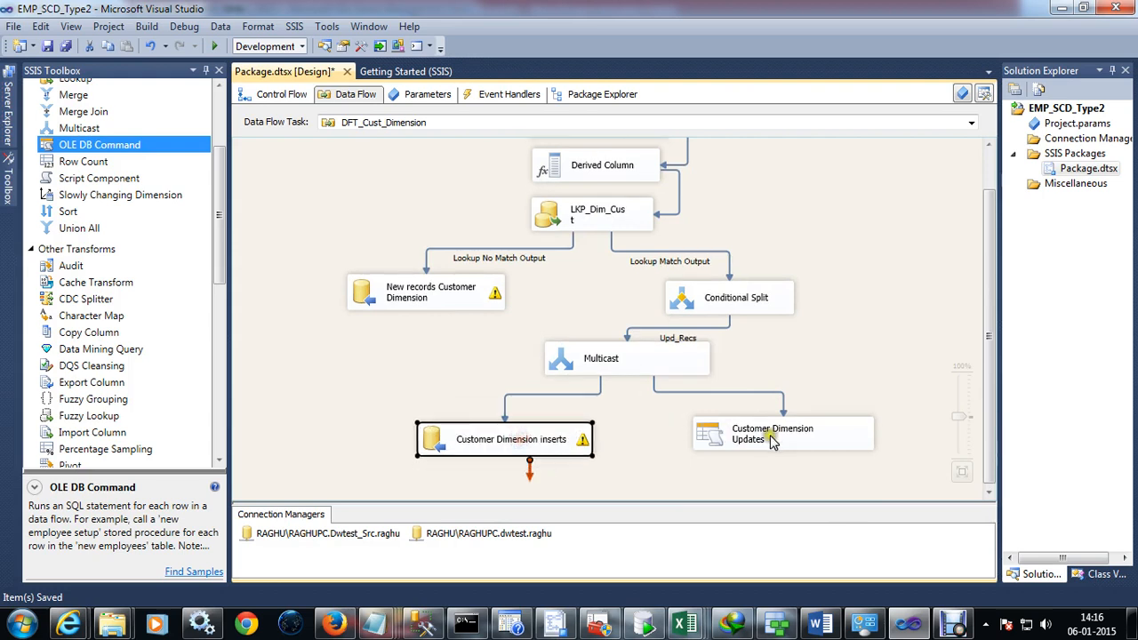
drag(772, 442, 773, 448)
drag(646, 362, 673, 374)
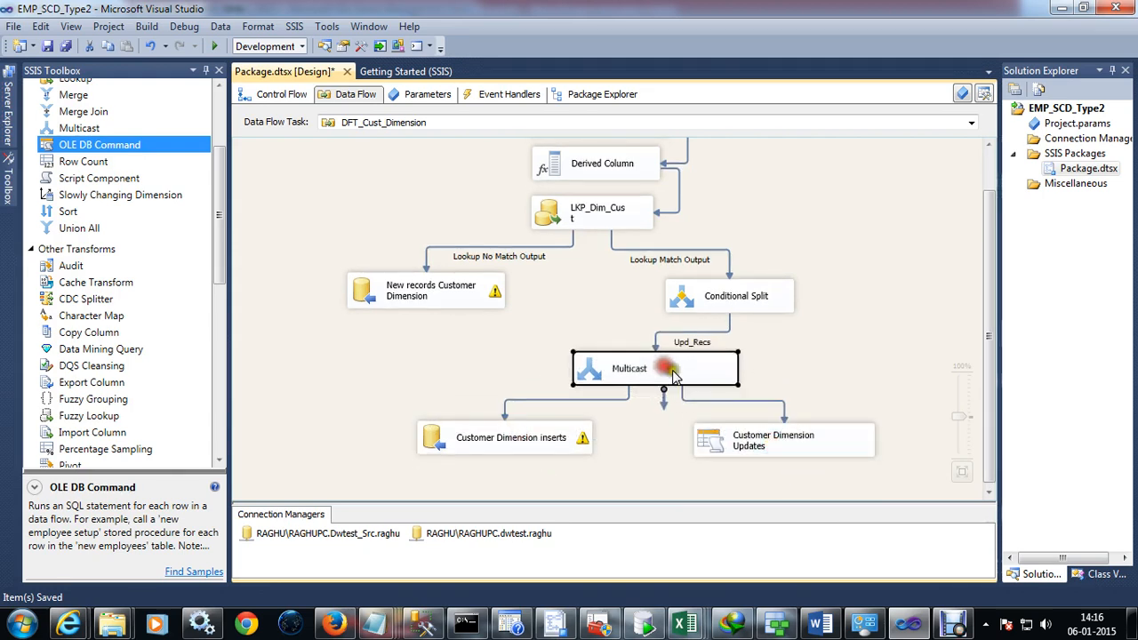
click(546, 442)
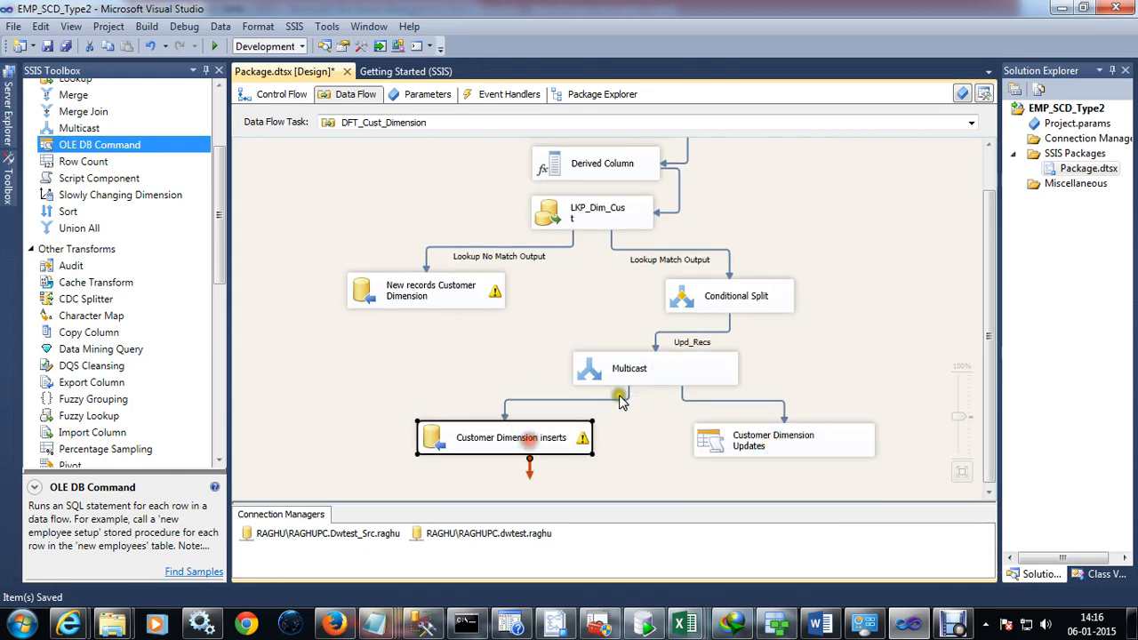
click(538, 438)
click(839, 444)
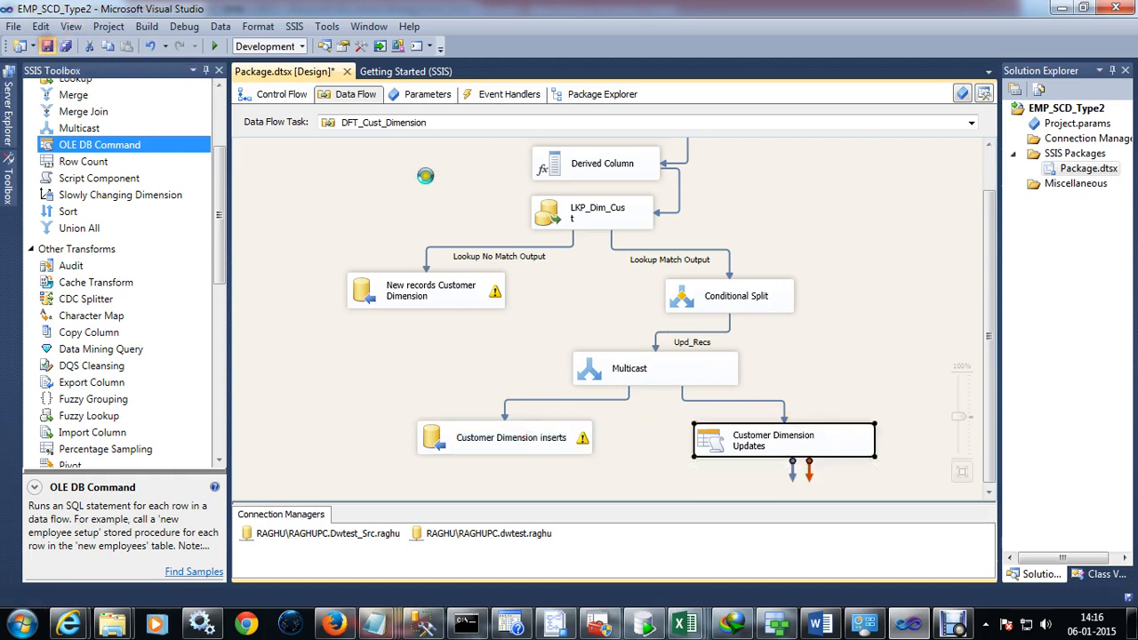
click(958, 628)
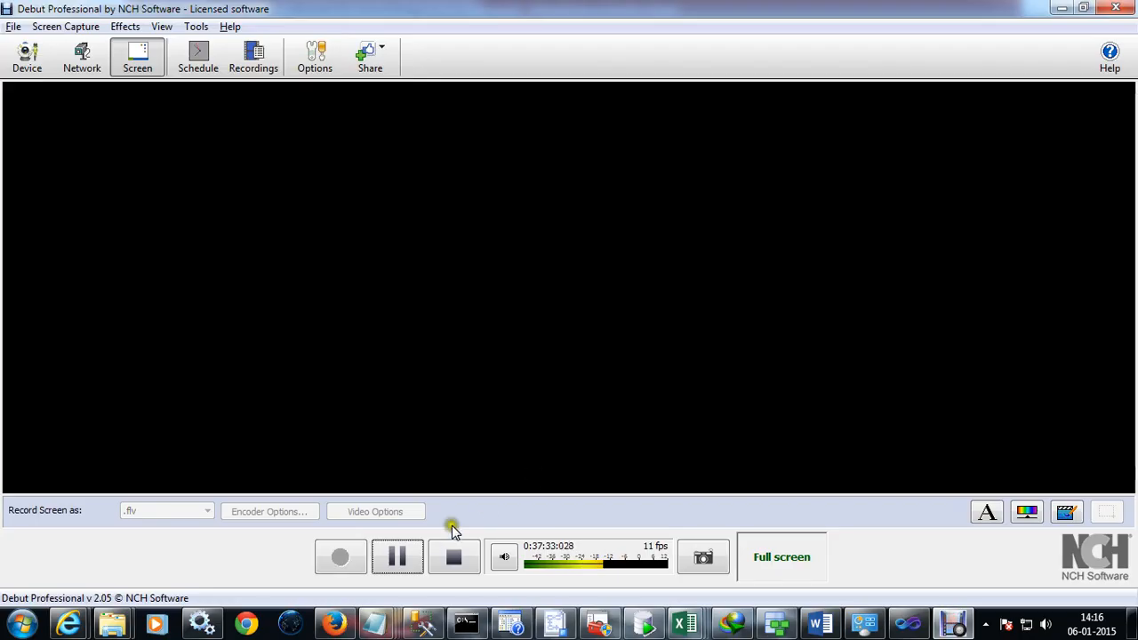